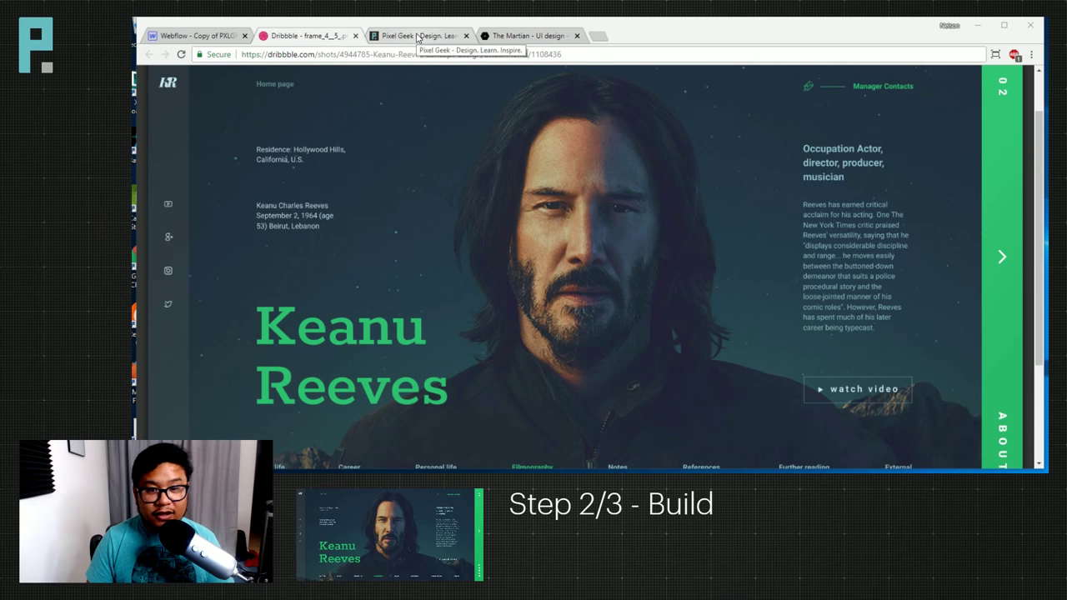
Delete the main wrapper from the Navigator, leaving only an empty Body on the Home page.
{"action": "left_click", "coordinate": [194, 37]}
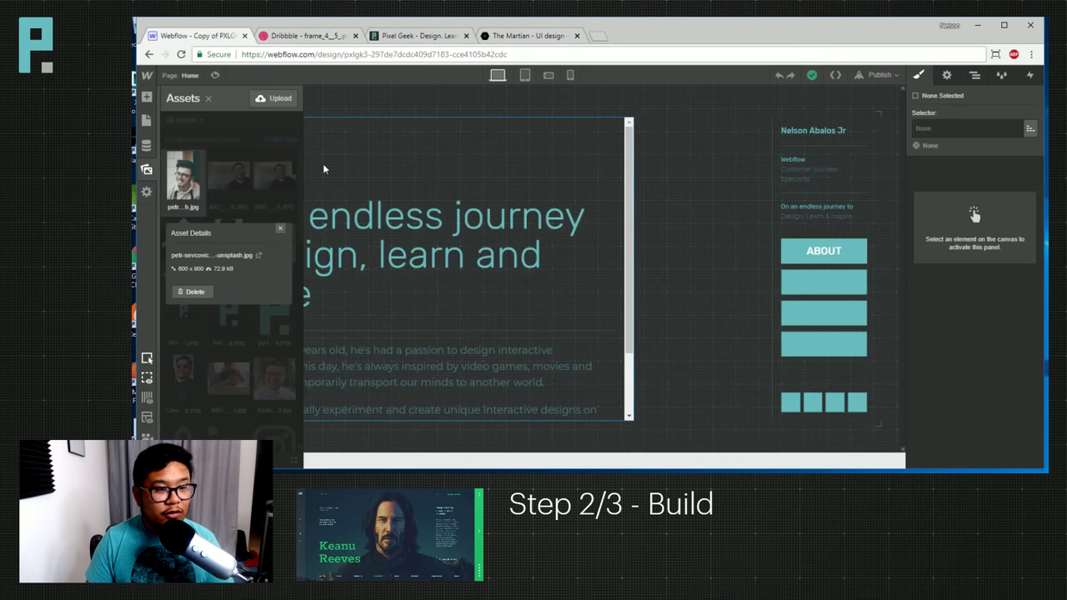
{"action": "left_click", "coordinate": [449, 275]}
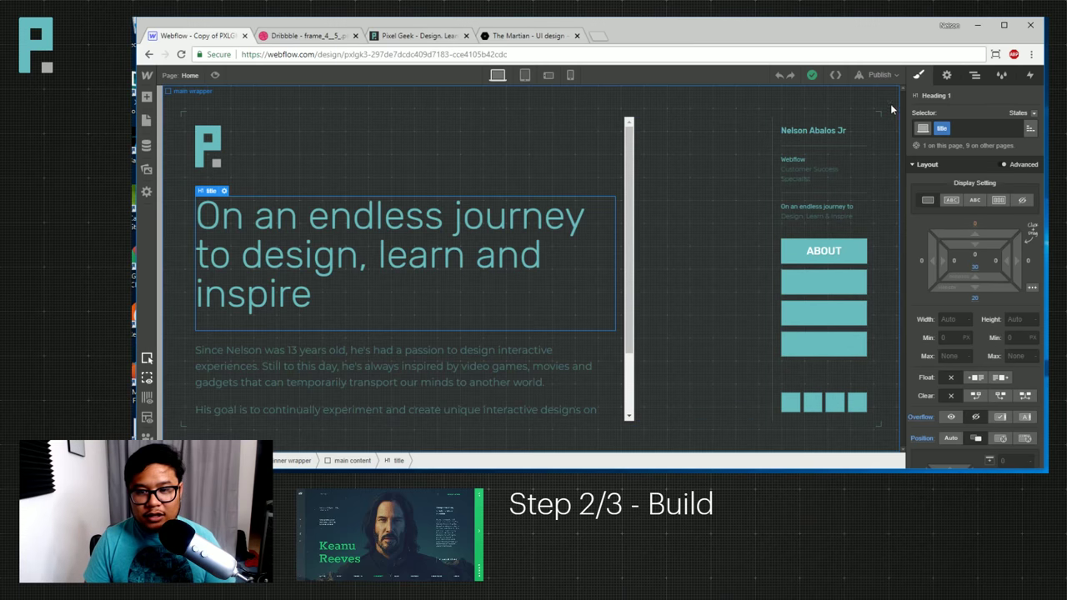
{"action": "left_click", "coordinate": [975, 76]}
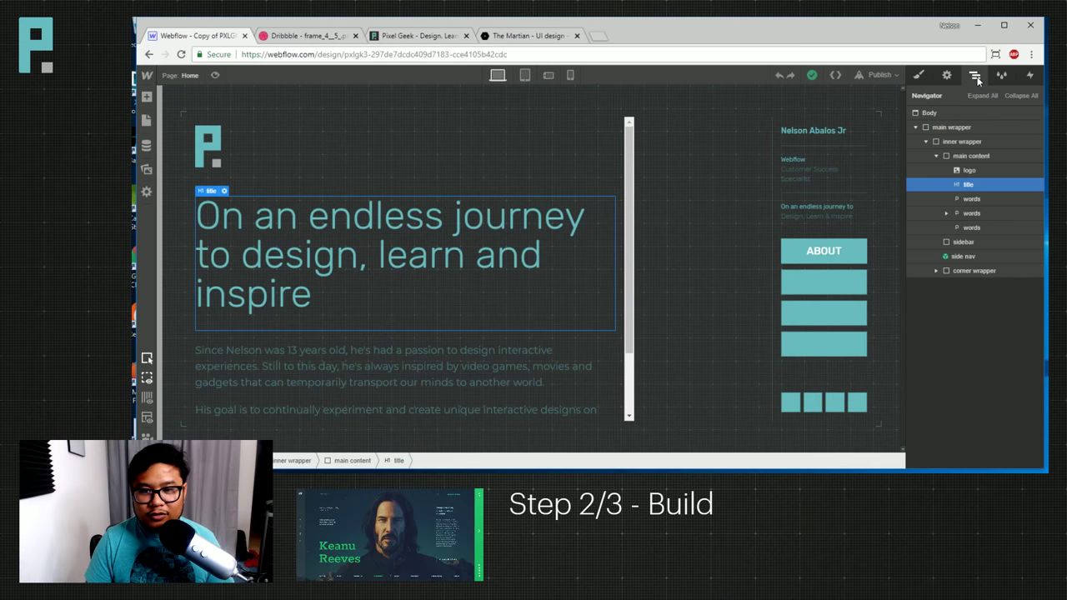
{"action": "left_click", "coordinate": [967, 127]}
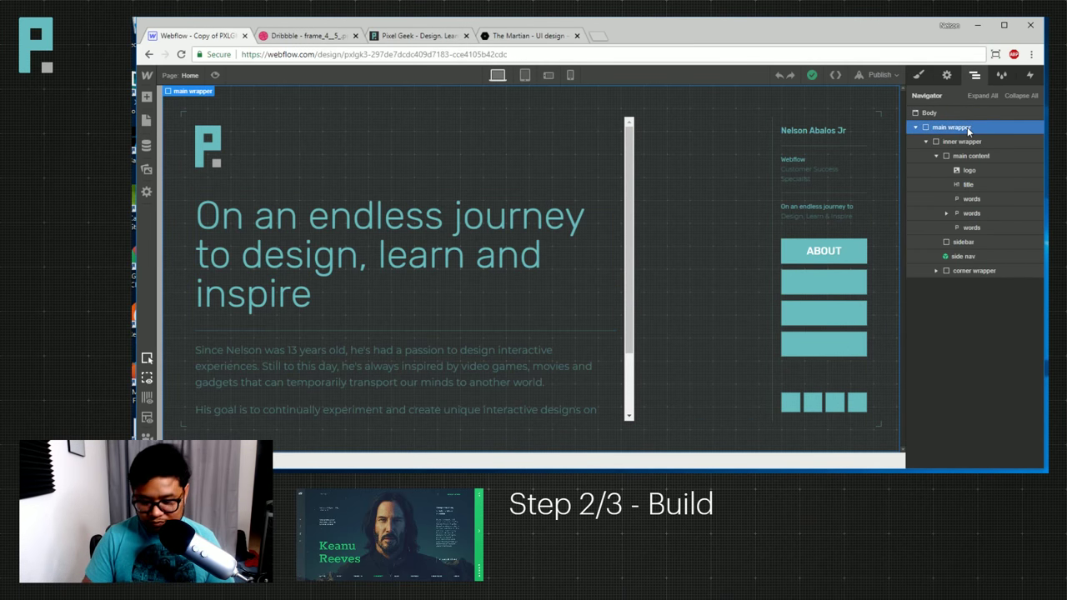
{"action": "key", "text": "Delete"}
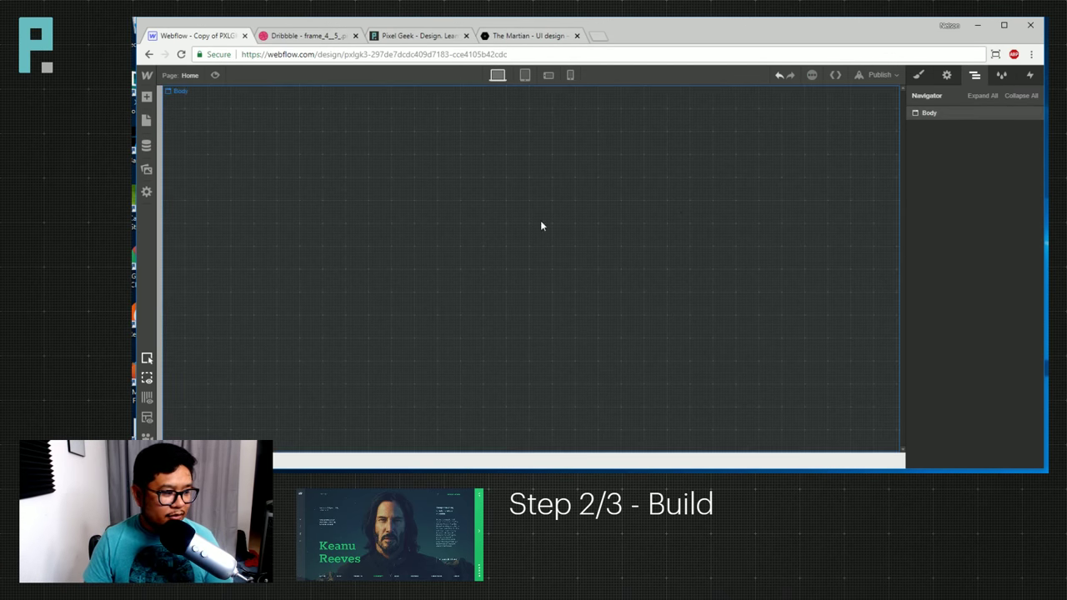
Review the Body's styles, toggling its Solid Color background layer off and back on.
{"action": "left_click", "coordinate": [504, 230]}
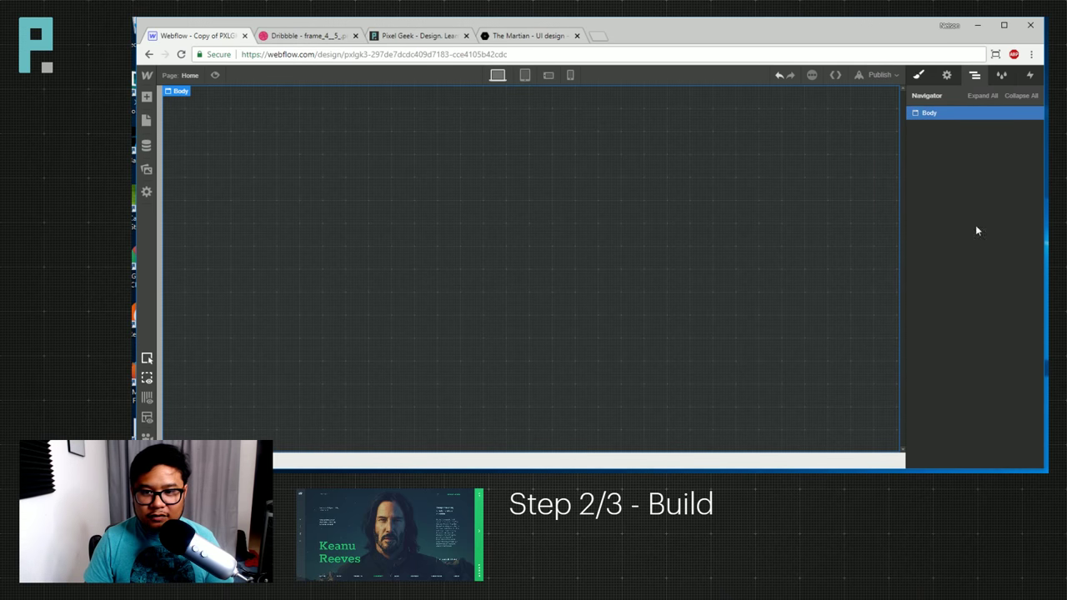
{"action": "key", "text": "s"}
{"action": "scroll", "coordinate": [982, 350], "scroll_direction": "down", "scroll_amount": 4}
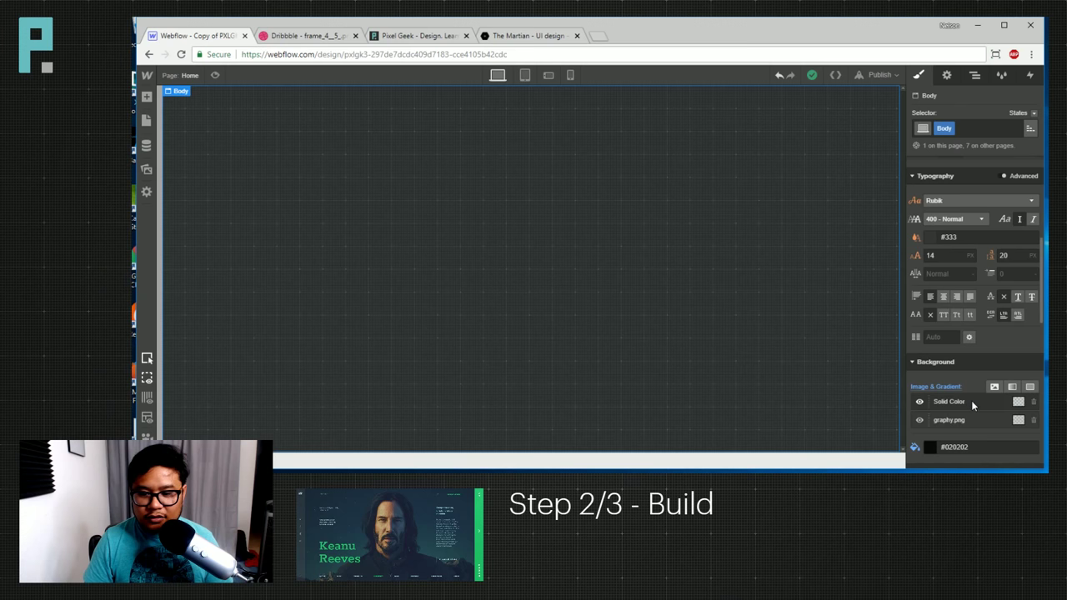
{"action": "left_click", "coordinate": [920, 402]}
{"action": "left_click", "coordinate": [920, 403]}
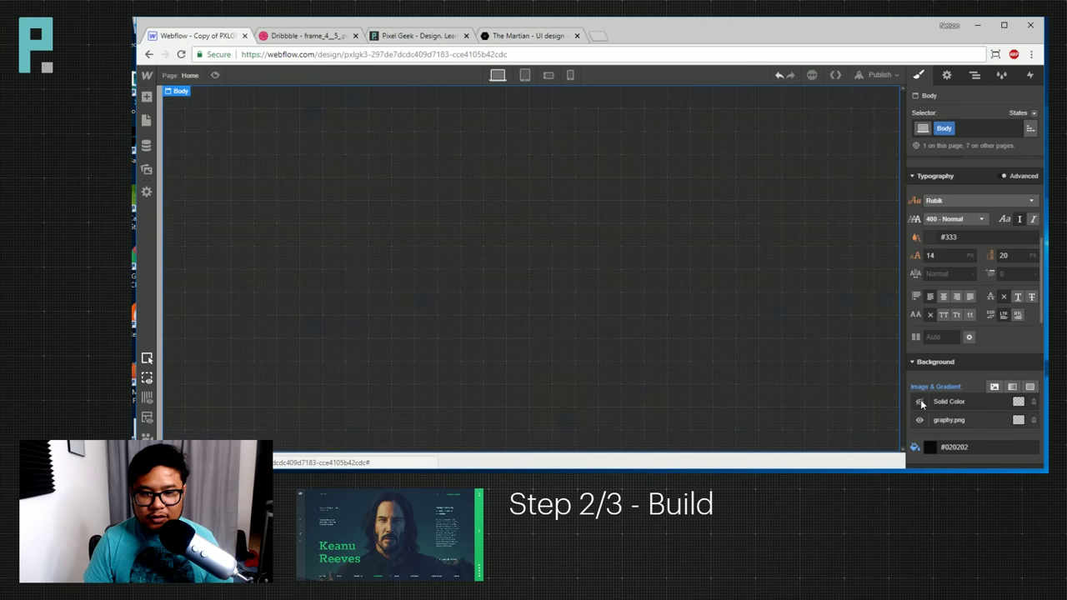
{"action": "left_click", "coordinate": [921, 402]}
{"action": "left_click", "coordinate": [921, 403]}
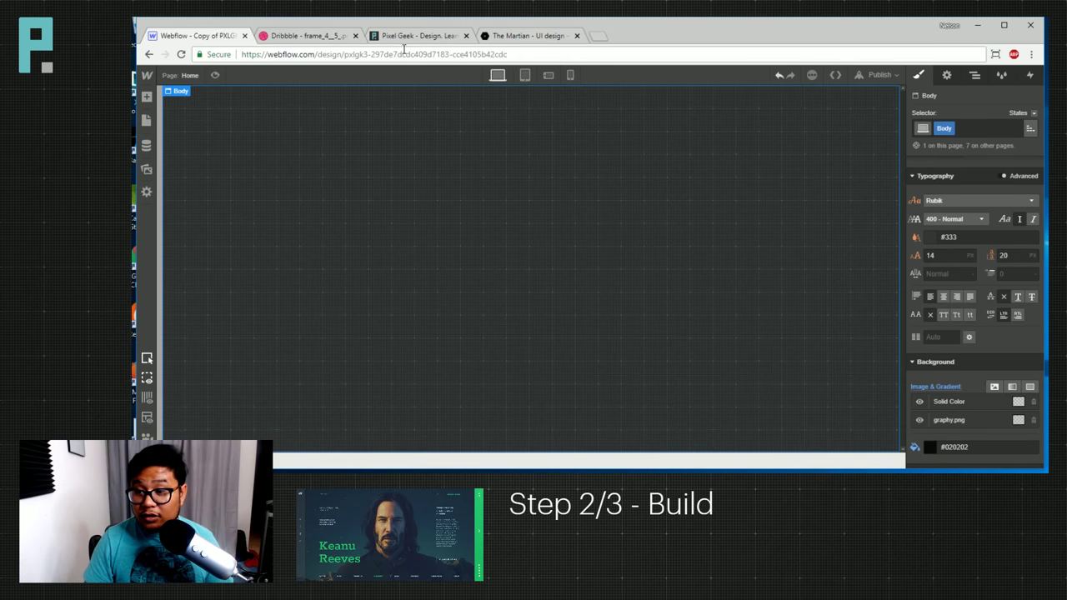
Open the 'Keanu Reeves concept design' shot page on Dribbble and view the image.
{"action": "left_click", "coordinate": [313, 39]}
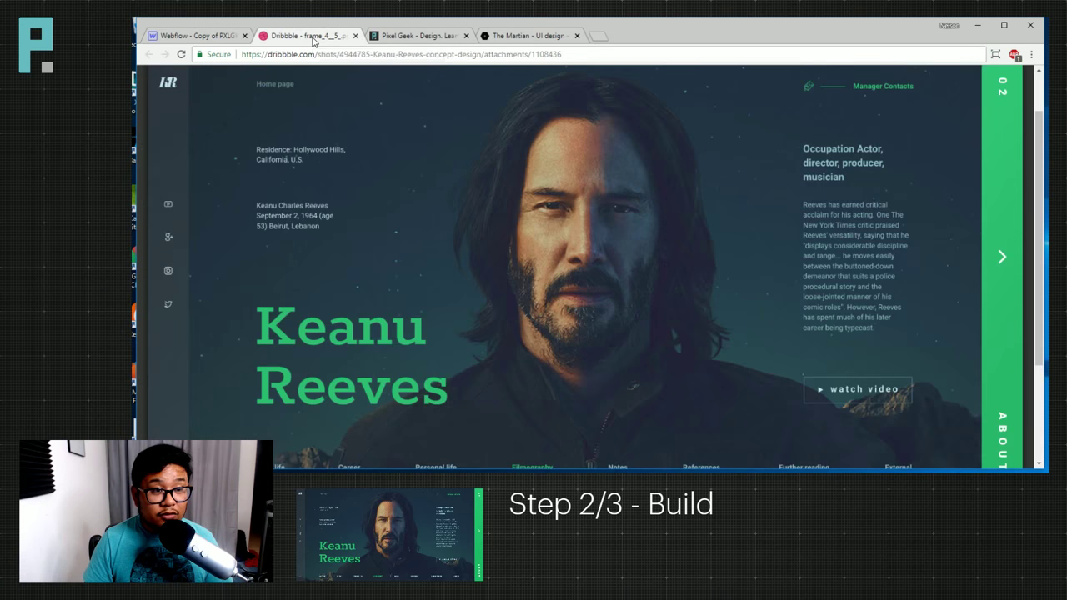
{"action": "left_click", "coordinate": [348, 213]}
{"action": "left_click", "coordinate": [426, 252]}
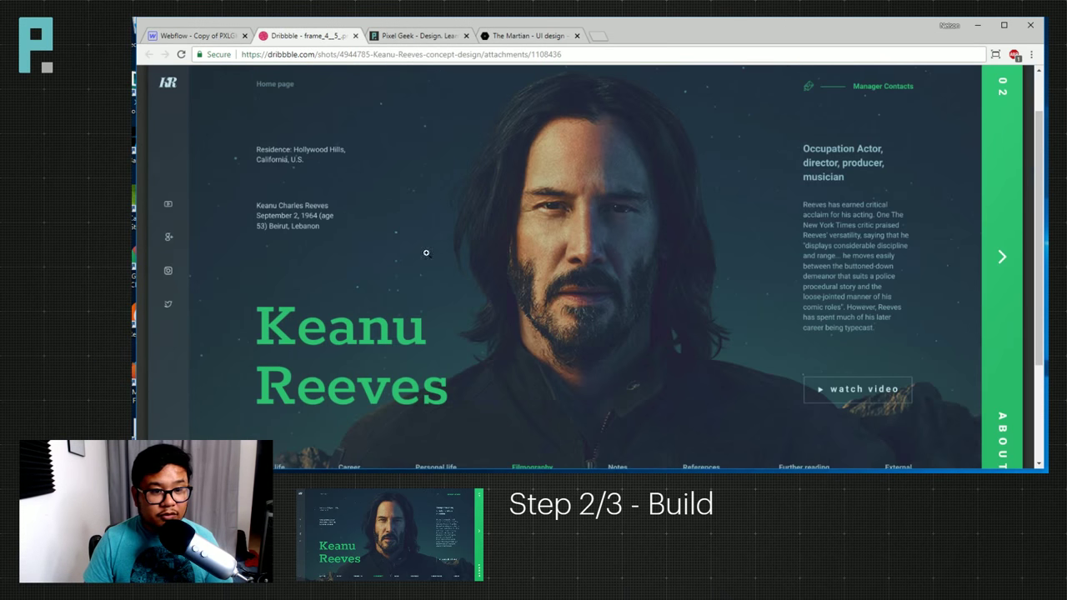
{"action": "scroll", "coordinate": [333, 192], "scroll_direction": "up", "scroll_amount": 1}
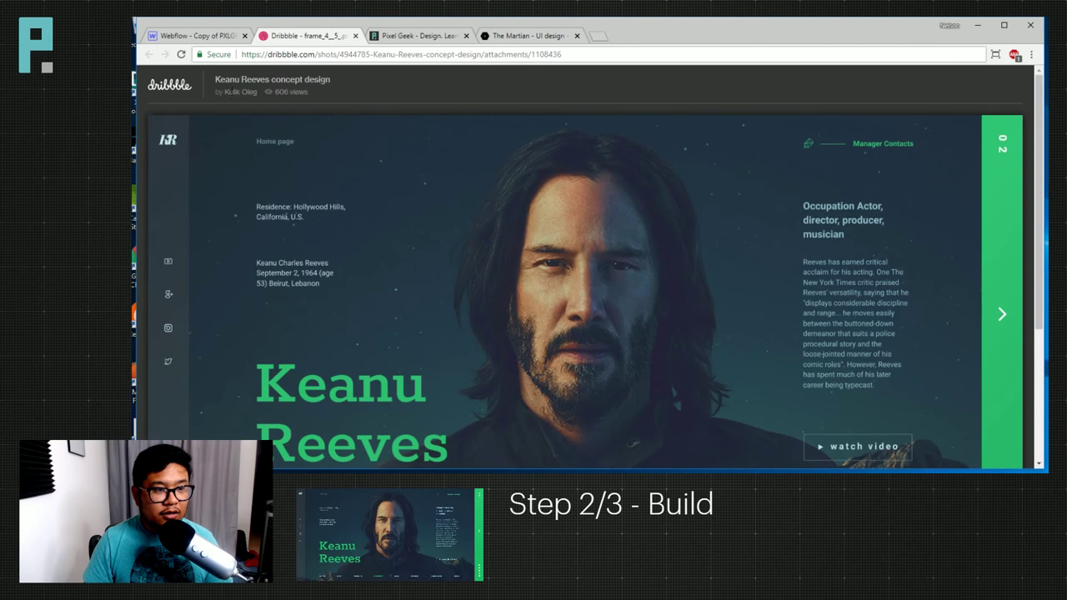
{"action": "left_click", "coordinate": [245, 80]}
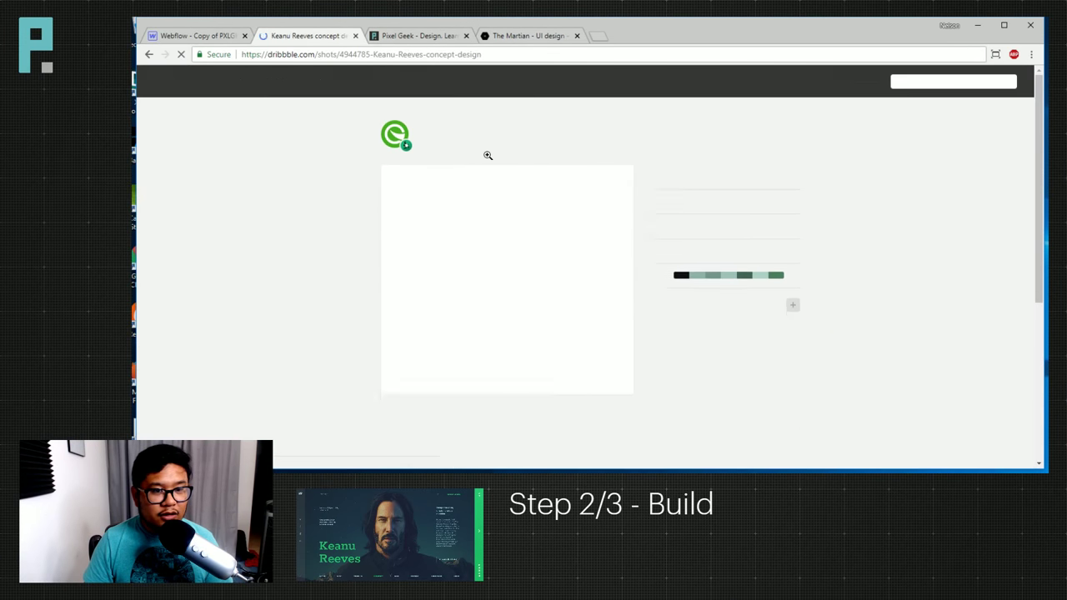
{"action": "left_click", "coordinate": [509, 275]}
{"action": "scroll", "coordinate": [685, 308], "scroll_direction": "down", "scroll_amount": 1}
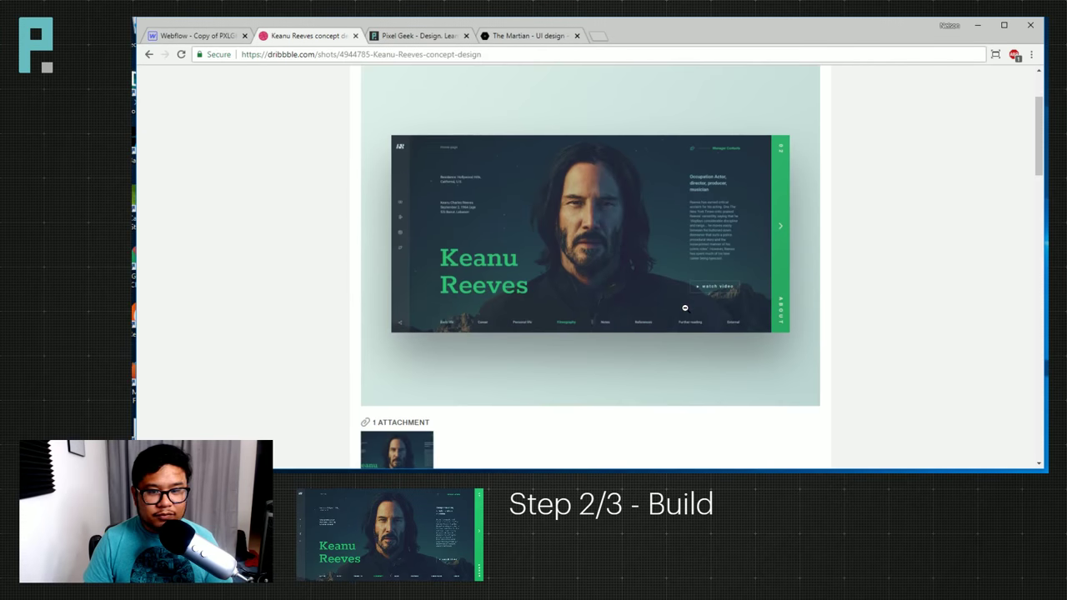
{"action": "scroll", "coordinate": [684, 308], "scroll_direction": "up", "scroll_amount": 1}
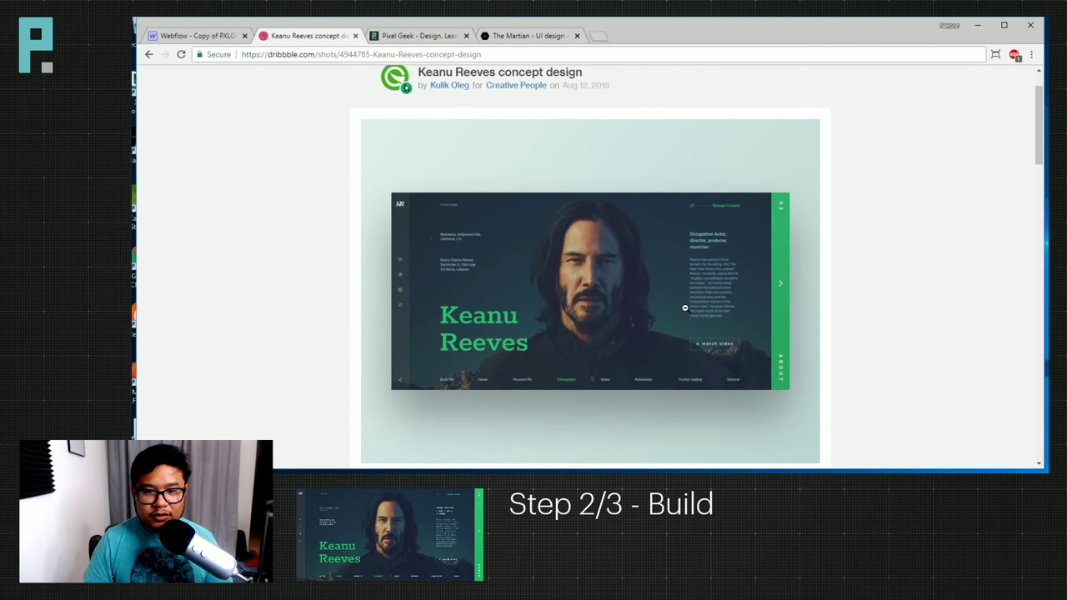
Close the Pixel Geek and The Martian tabs and return to the Webflow designer.
{"action": "left_click", "coordinate": [467, 37]}
{"action": "left_click", "coordinate": [467, 36]}
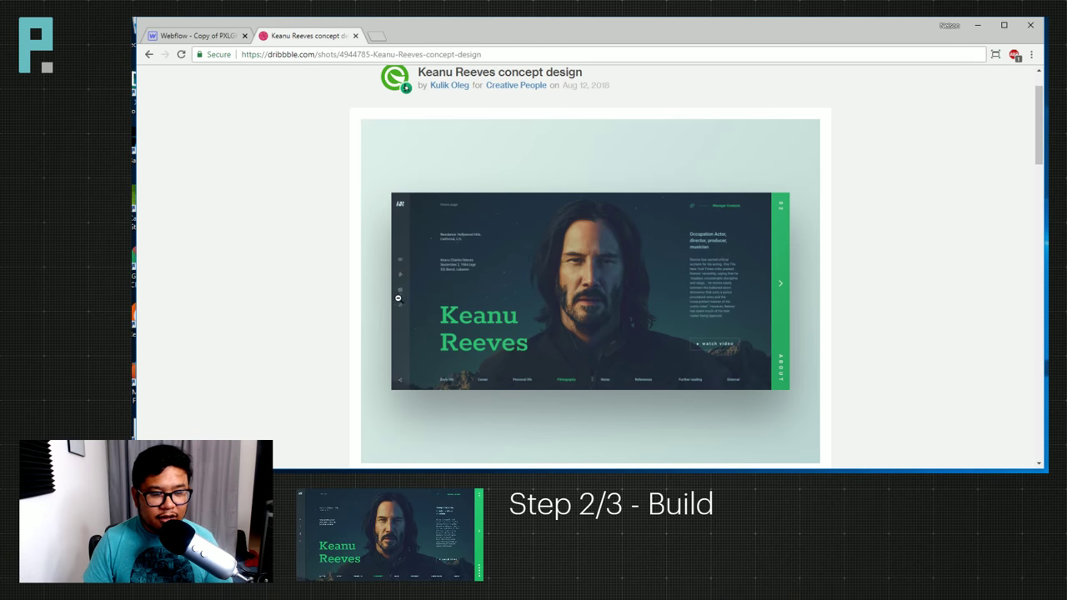
{"action": "left_click", "coordinate": [218, 36]}
Add a Div Block to the Body and give it the class 'left bar'.
{"action": "key", "text": "a"}
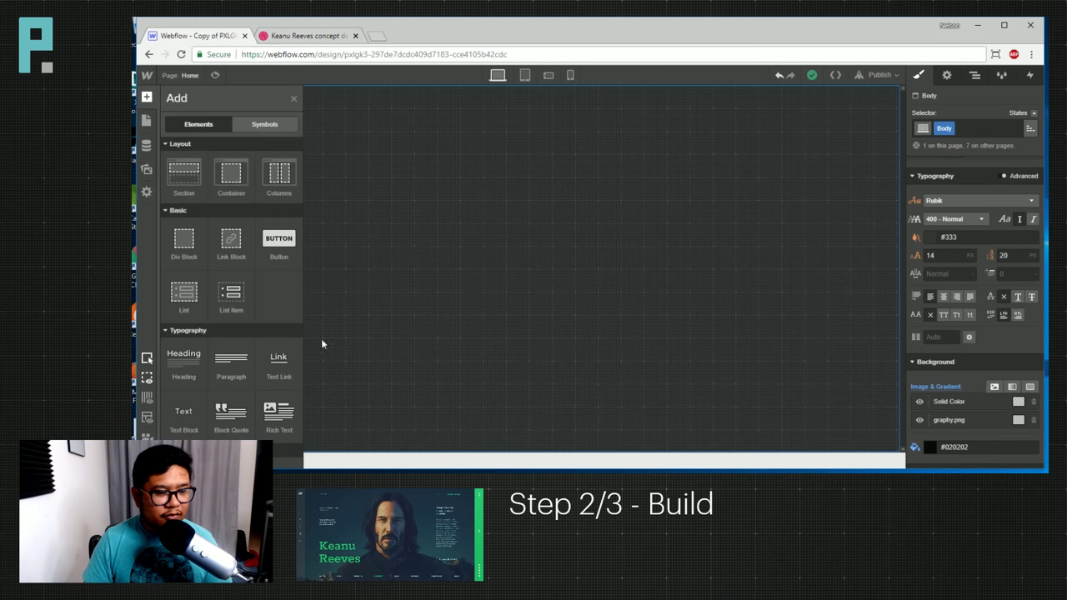
{"action": "left_click", "coordinate": [145, 168]}
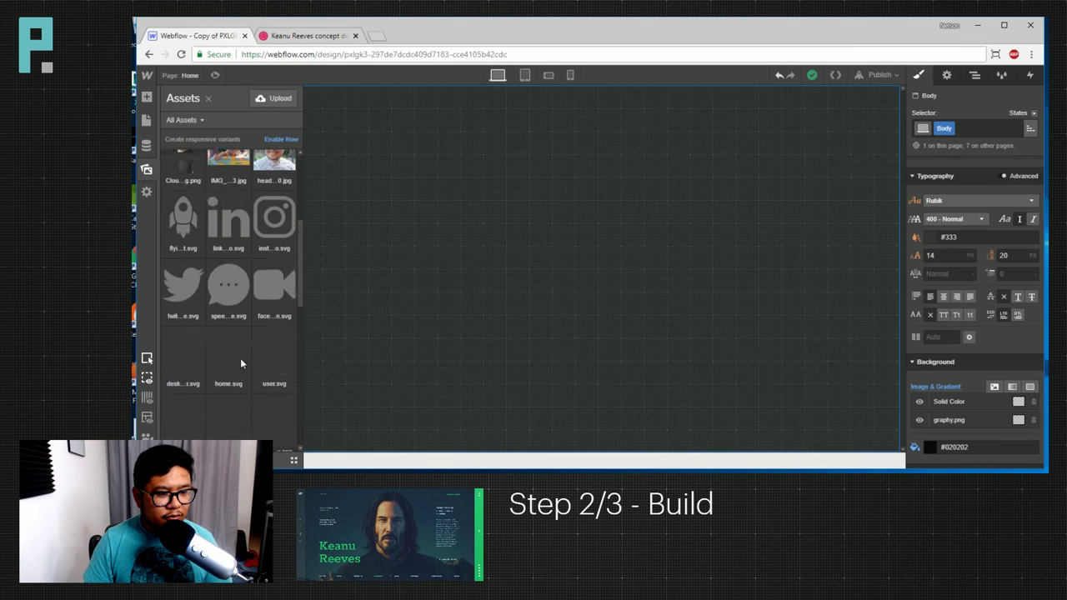
{"action": "scroll", "coordinate": [241, 363], "scroll_direction": "down", "scroll_amount": 1}
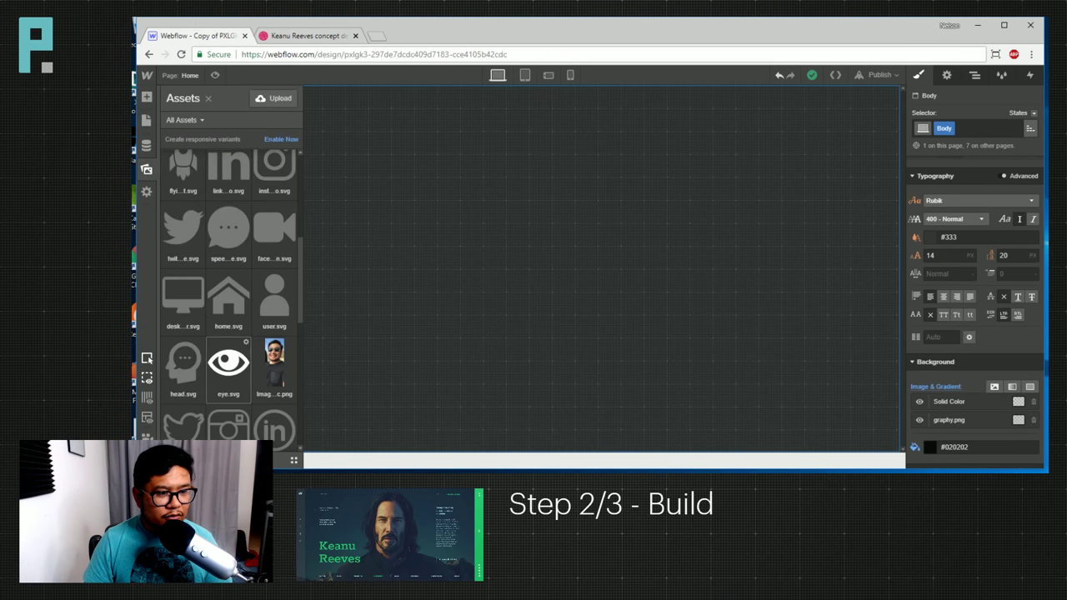
{"action": "left_click", "coordinate": [427, 290]}
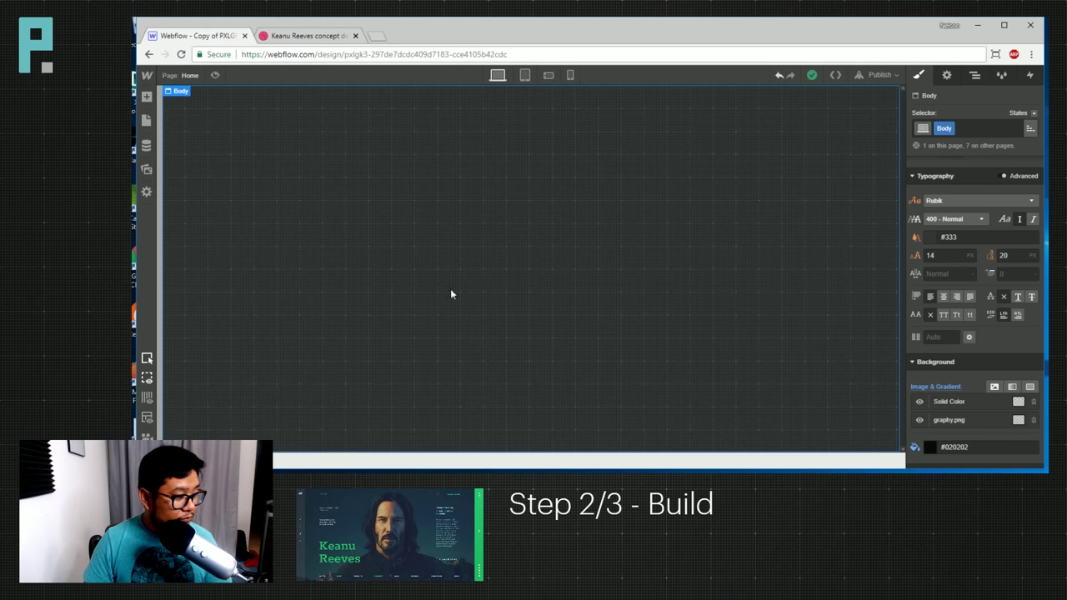
{"action": "key", "text": "a"}
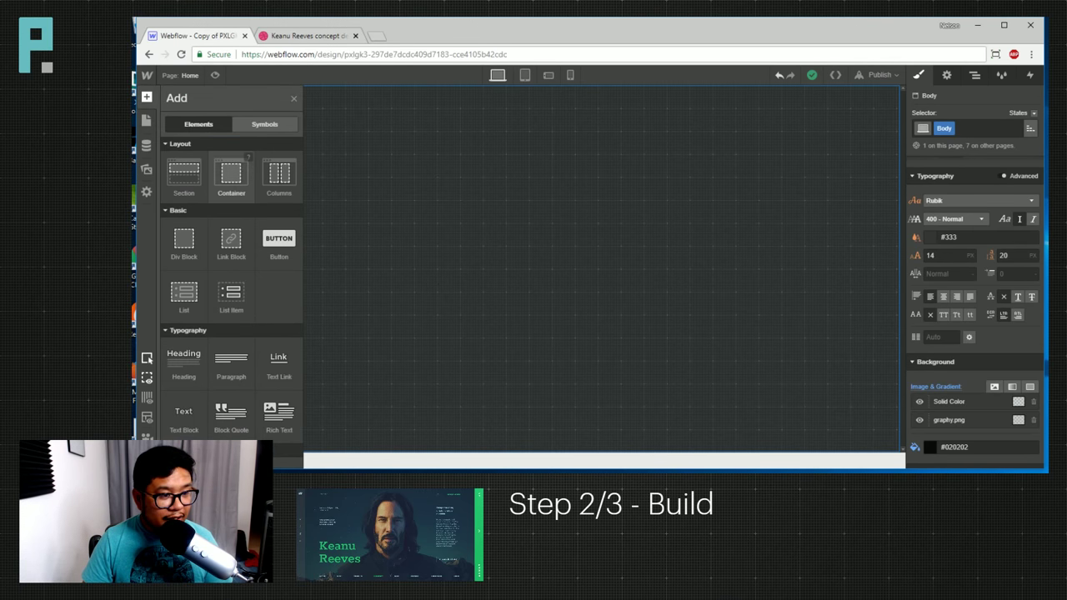
{"action": "left_click_drag", "start_coordinate": [183, 239], "coordinate": [368, 222]}
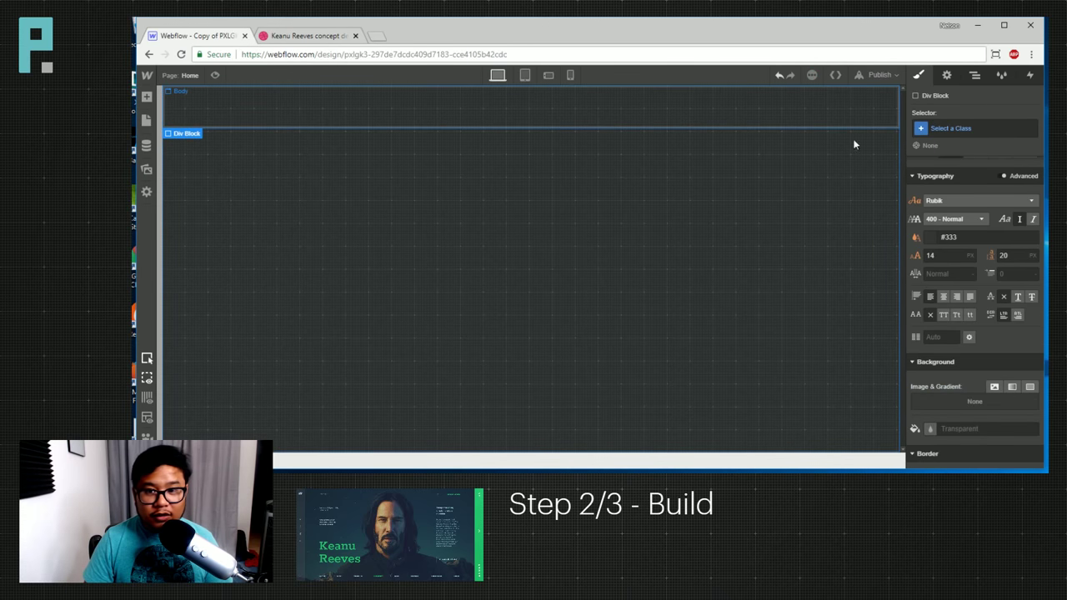
{"action": "left_click", "coordinate": [681, 131]}
{"action": "left_click", "coordinate": [772, 115]}
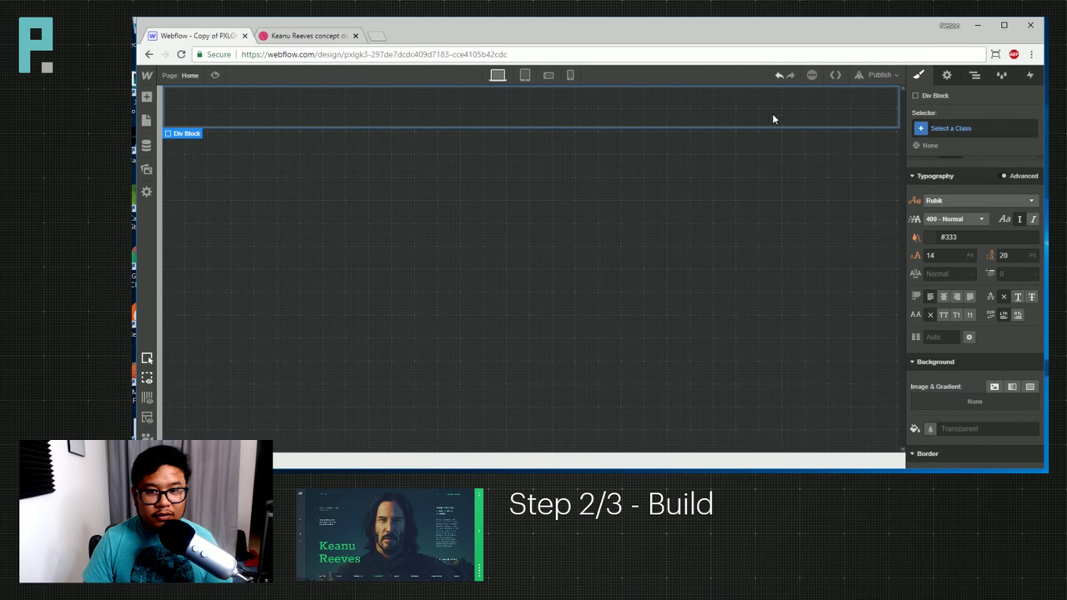
{"action": "left_click", "coordinate": [955, 127]}
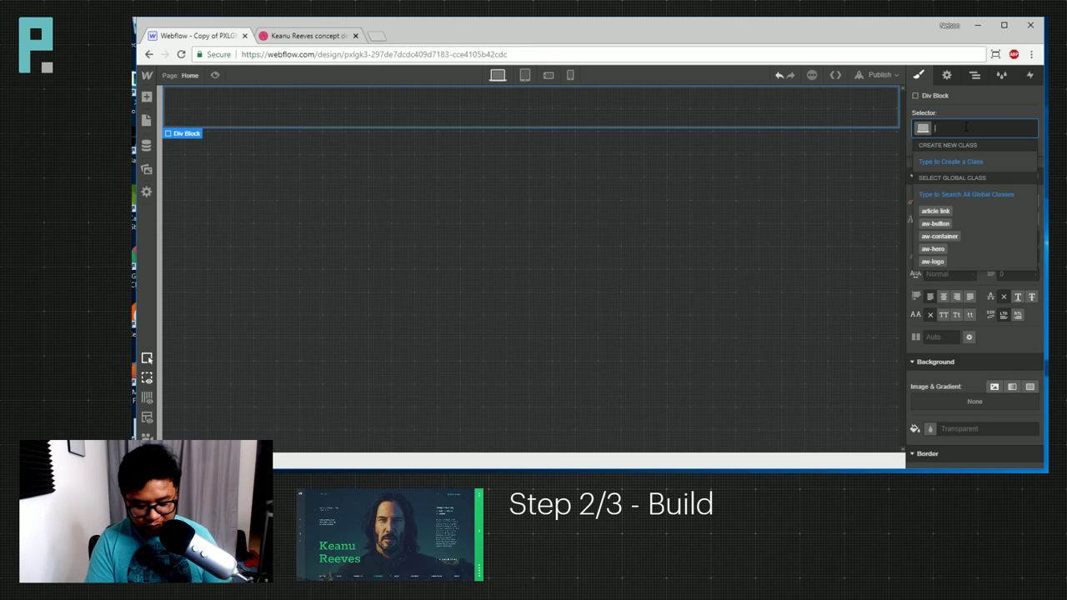
{"action": "type", "text": "left bar"}
{"action": "key", "text": "Return"}
Set the left bar's position to Fixed with the left-edge preset.
{"action": "scroll", "coordinate": [984, 351], "scroll_direction": "up", "scroll_amount": 4}
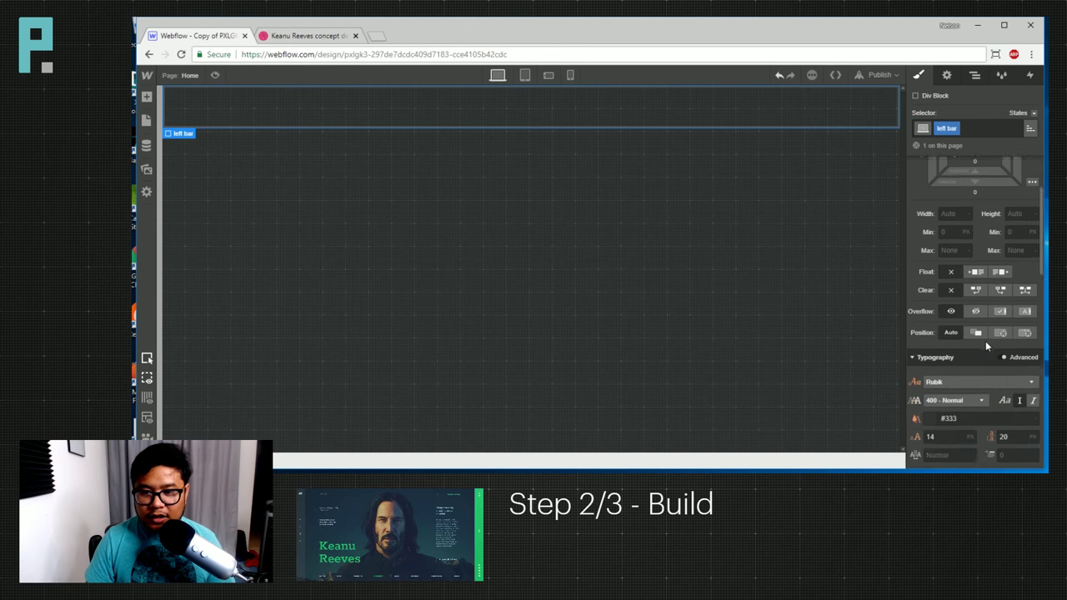
{"action": "scroll", "coordinate": [973, 336], "scroll_direction": "down", "scroll_amount": 1}
{"action": "scroll", "coordinate": [974, 345], "scroll_direction": "down", "scroll_amount": 1}
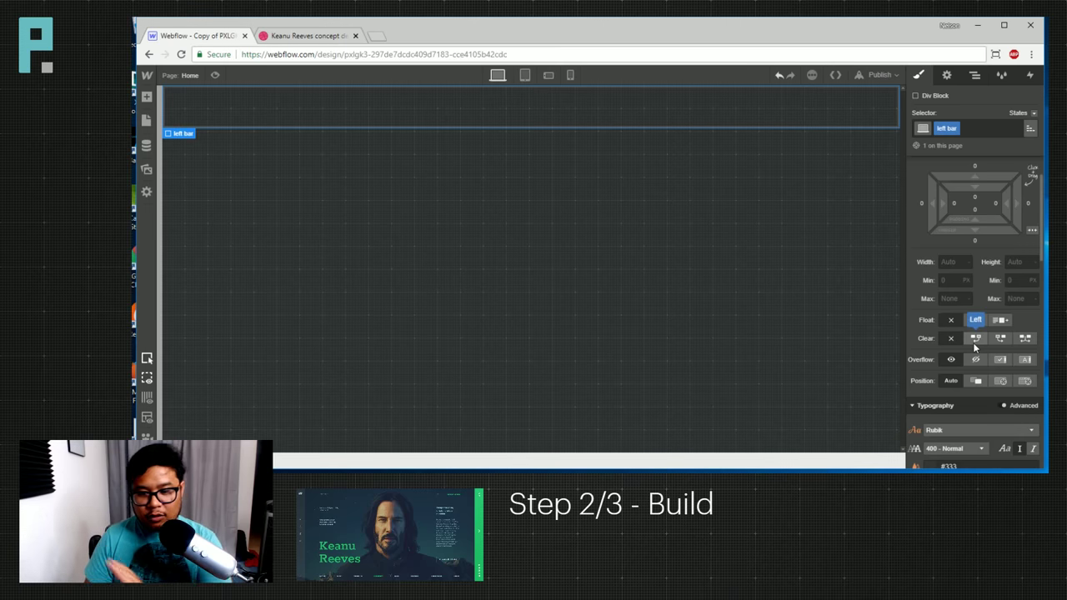
{"action": "left_click", "coordinate": [1024, 381]}
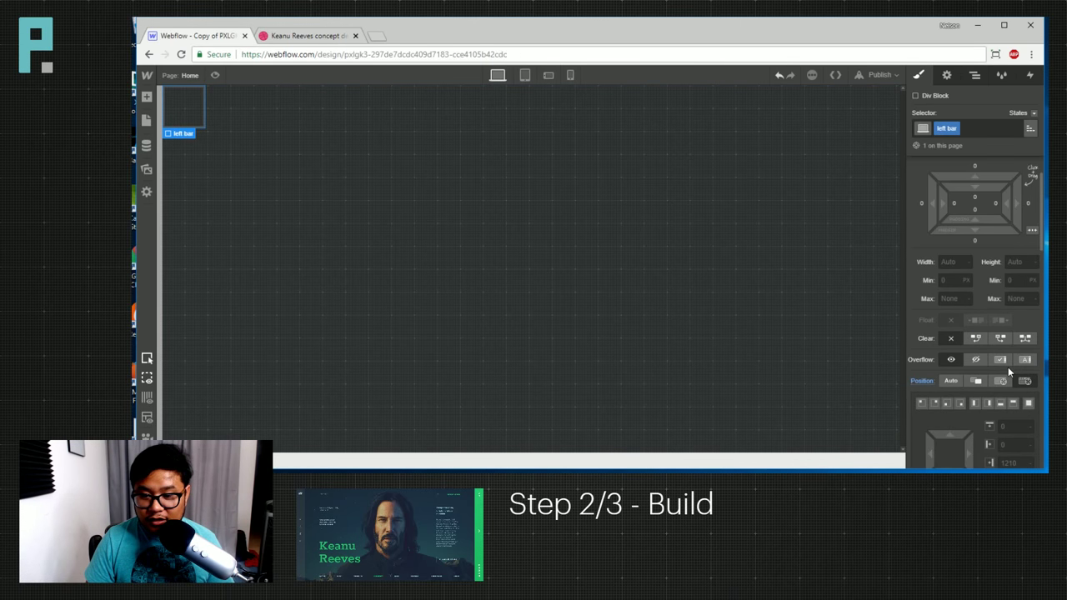
{"action": "scroll", "coordinate": [1008, 367], "scroll_direction": "down", "scroll_amount": 2}
{"action": "left_click", "coordinate": [976, 347]}
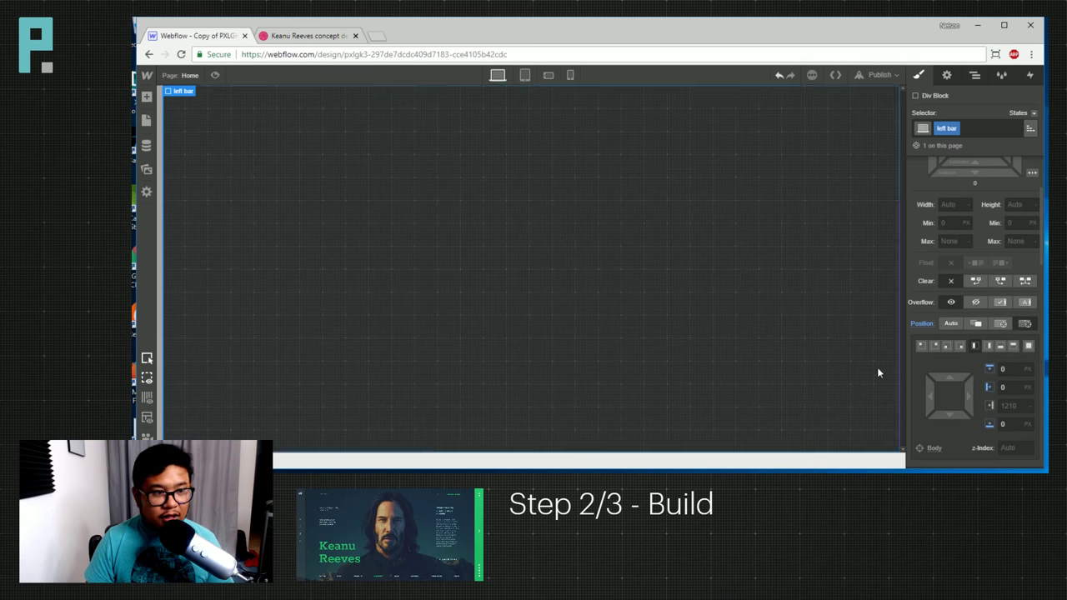
{"action": "scroll", "coordinate": [1004, 399], "scroll_direction": "up", "scroll_amount": 4}
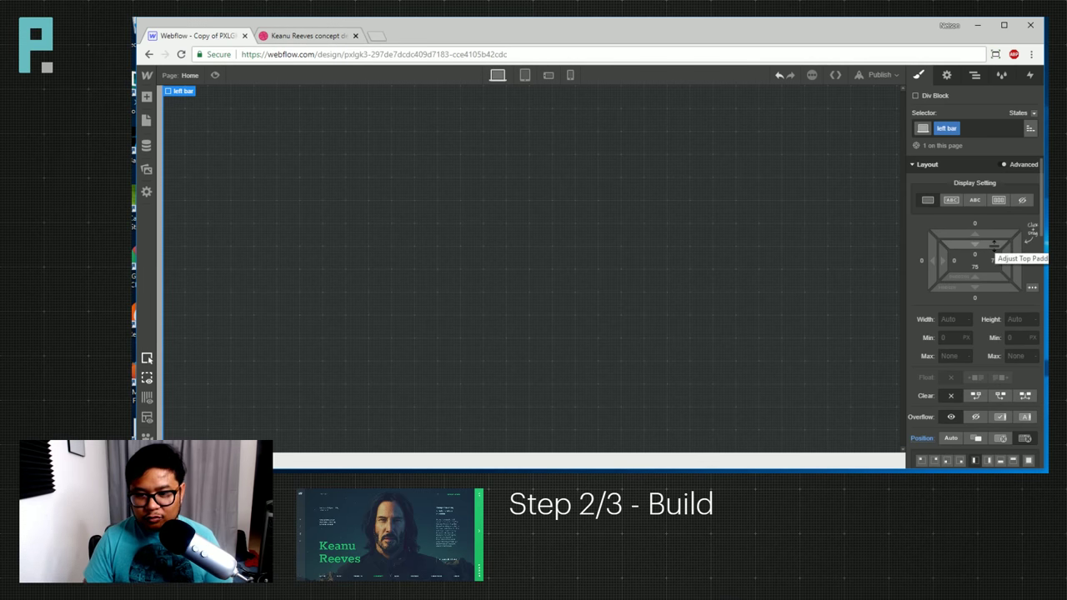
Add padding to the left bar and set its z-index to 1000.
{"action": "left_click_drag", "start_coordinate": [990, 244], "coordinate": [991, 285]}
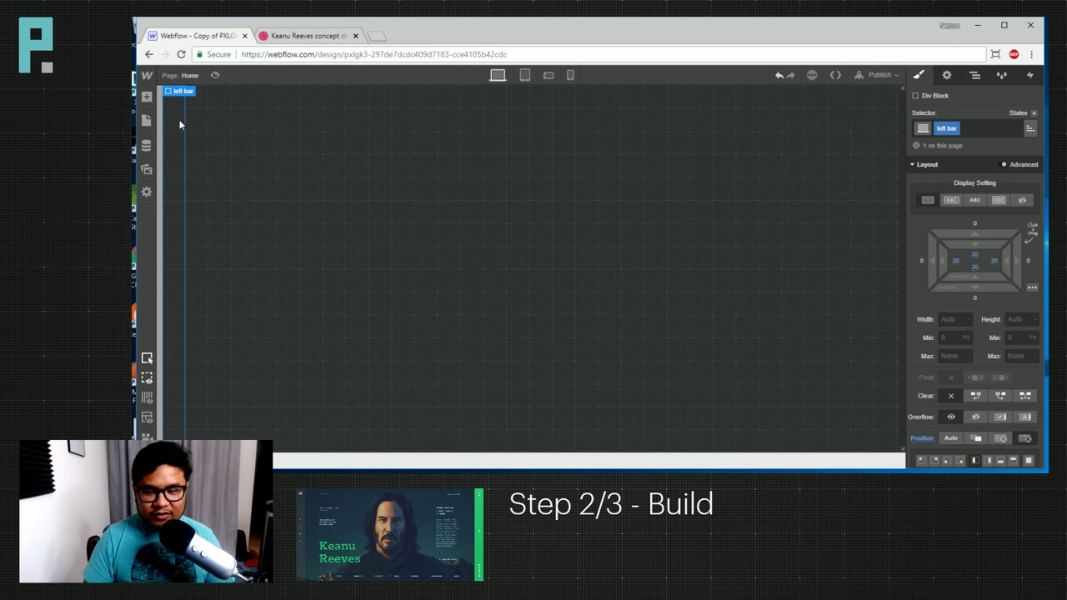
{"action": "scroll", "coordinate": [958, 333], "scroll_direction": "down", "scroll_amount": 3}
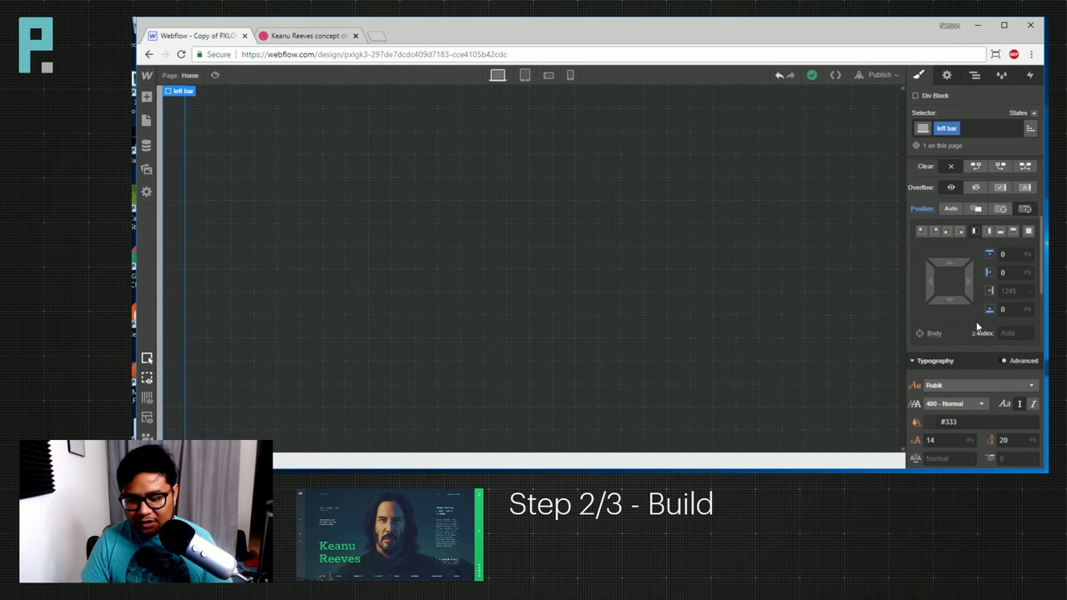
{"action": "scroll", "coordinate": [979, 329], "scroll_direction": "down", "scroll_amount": 3}
{"action": "scroll", "coordinate": [978, 318], "scroll_direction": "up", "scroll_amount": 3}
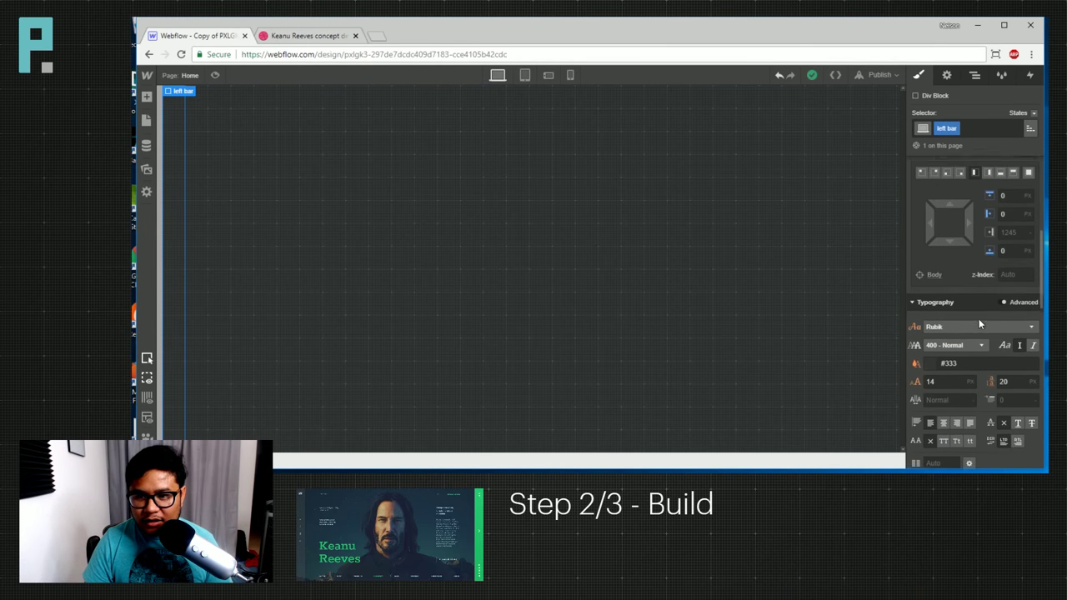
{"action": "left_click", "coordinate": [1005, 332]}
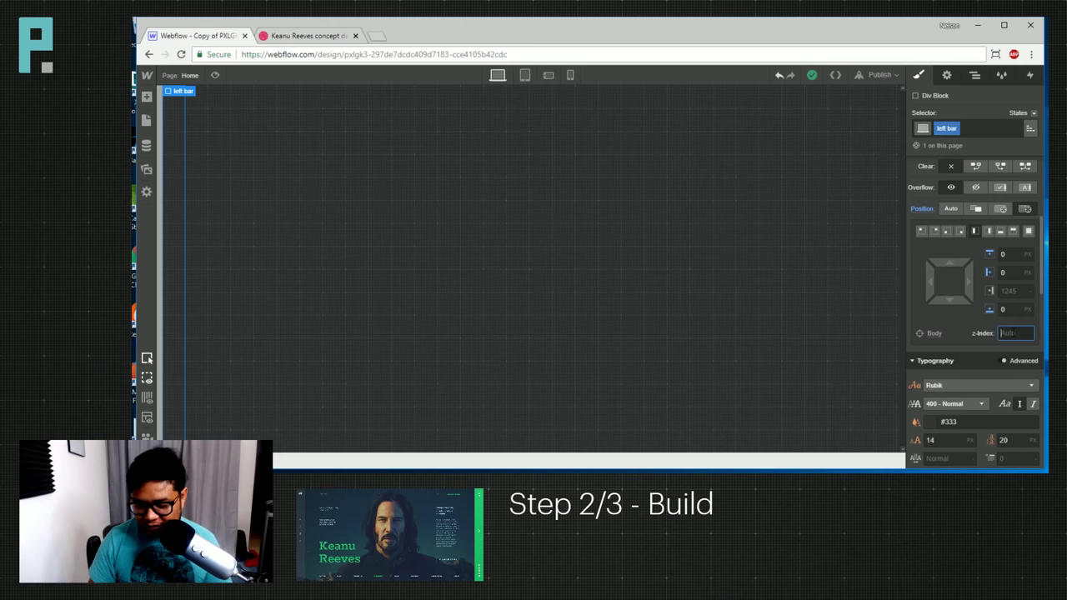
{"action": "type", "text": "100"}
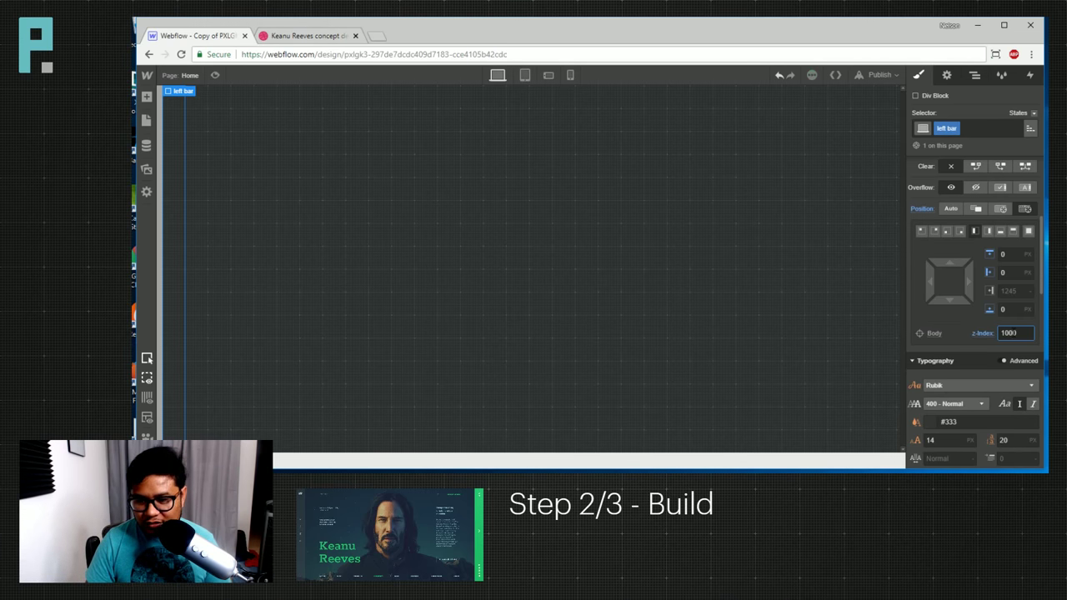
{"action": "type", "text": "0"}
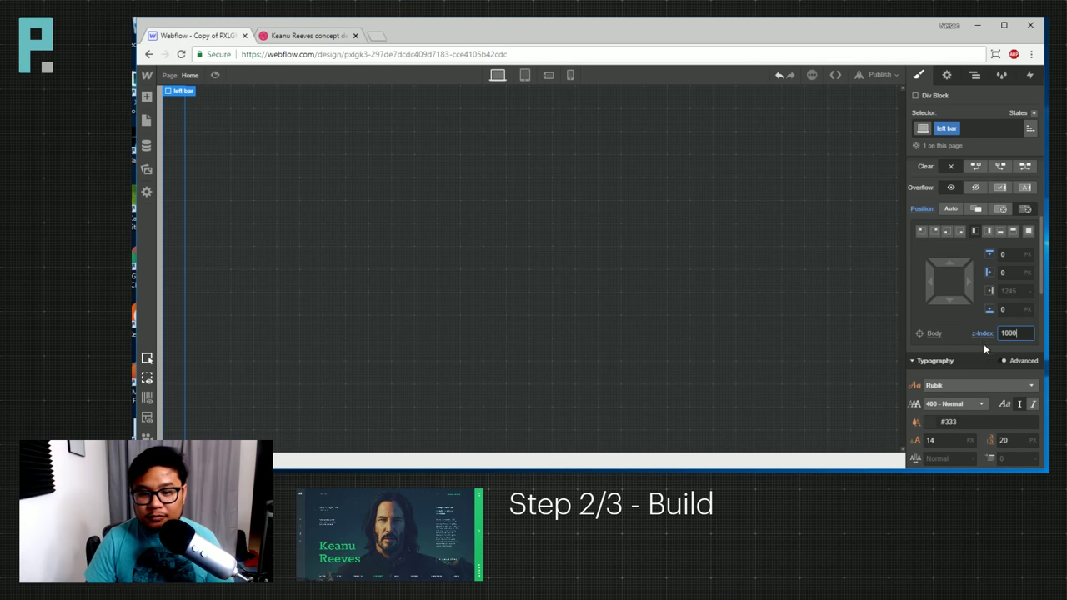
Make the left bar a flex container, trying Vertical before switching to Horizontal.
{"action": "scroll", "coordinate": [986, 342], "scroll_direction": "up", "scroll_amount": 3}
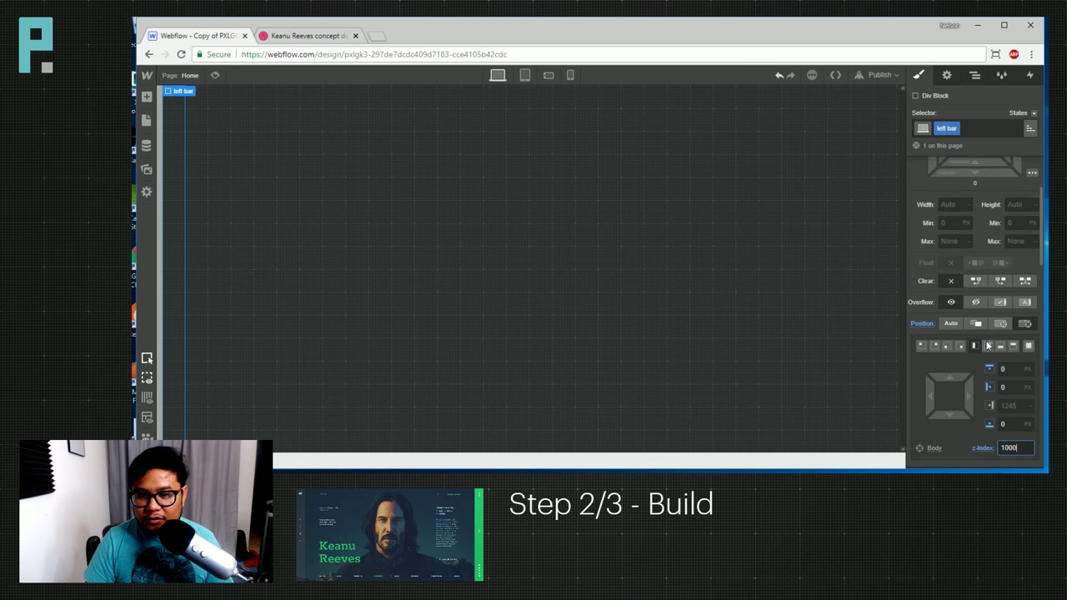
{"action": "scroll", "coordinate": [986, 345], "scroll_direction": "up", "scroll_amount": 2}
{"action": "scroll", "coordinate": [981, 400], "scroll_direction": "up", "scroll_amount": 2}
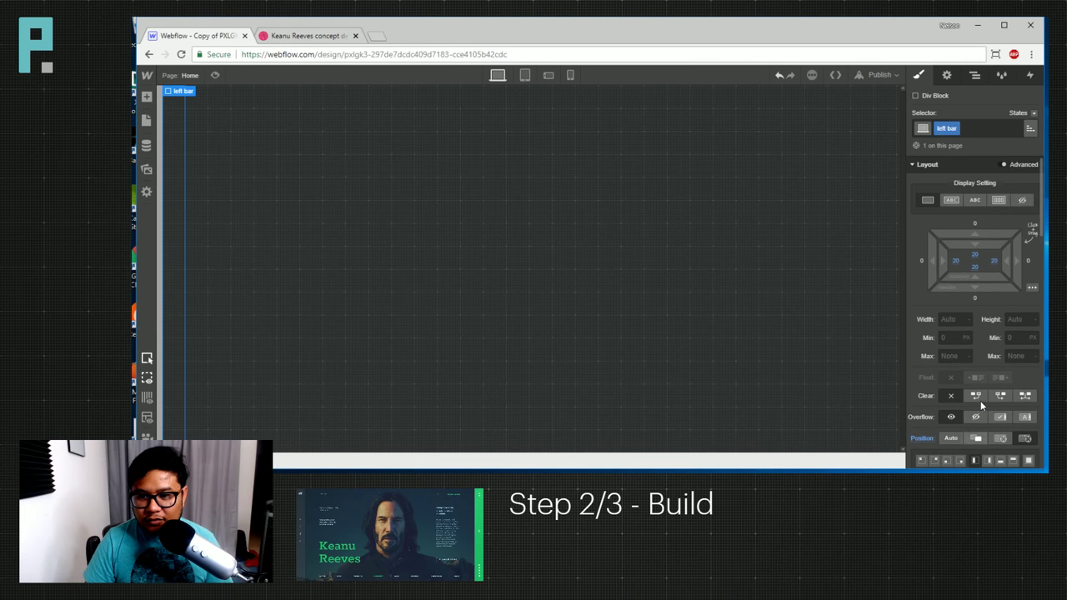
{"action": "left_click", "coordinate": [999, 200]}
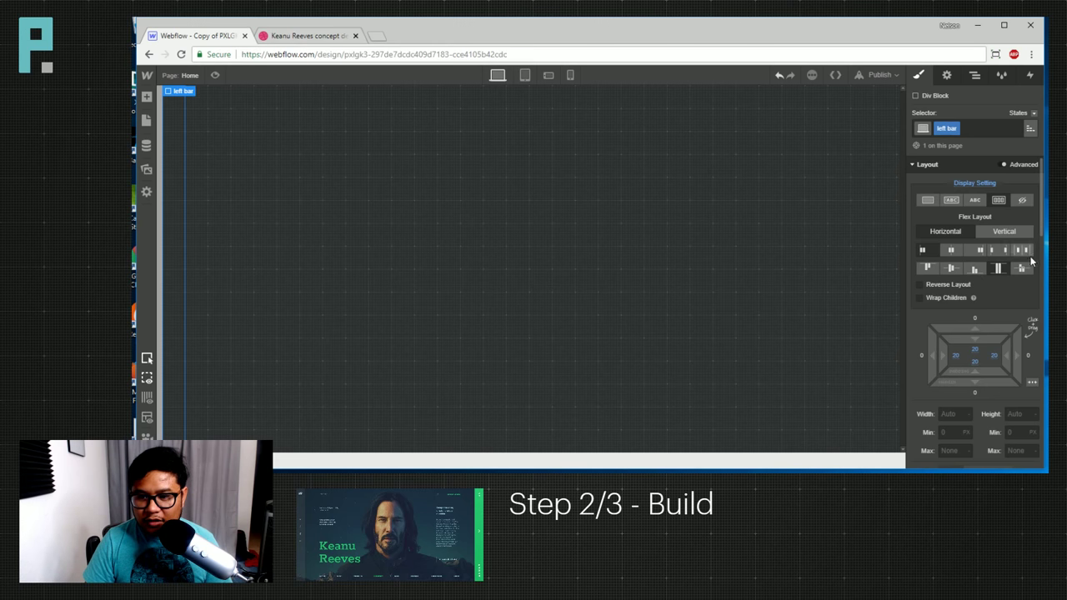
{"action": "left_click", "coordinate": [1008, 233]}
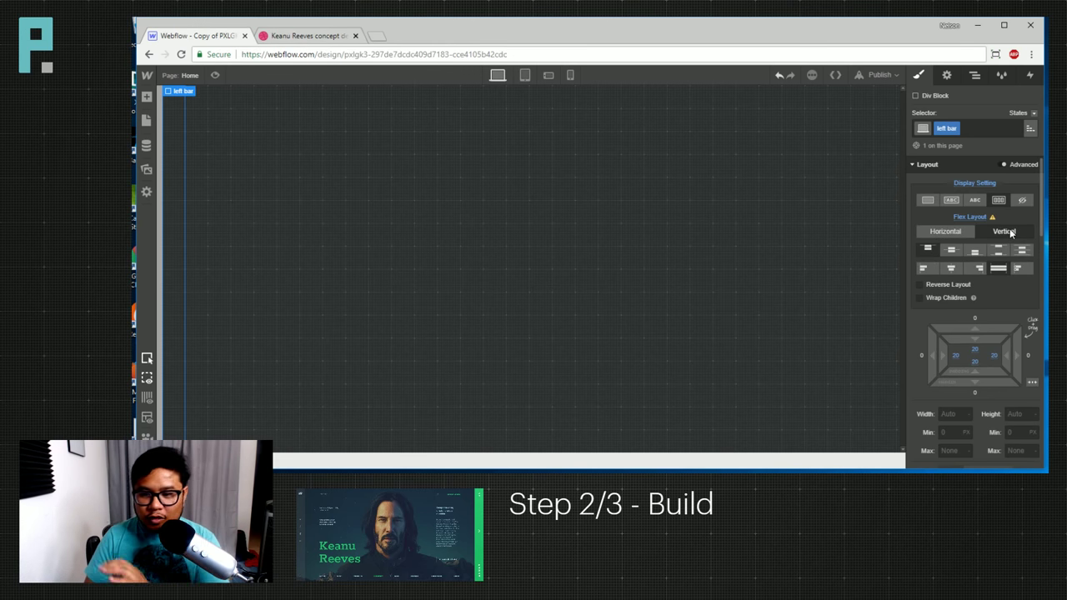
{"action": "left_click", "coordinate": [998, 250]}
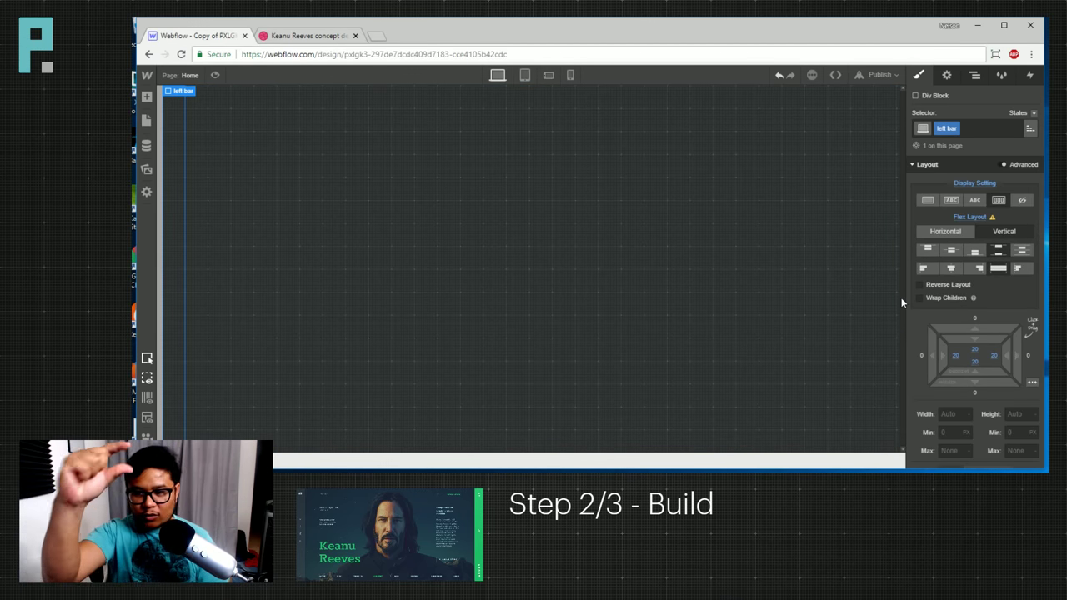
{"action": "left_click", "coordinate": [294, 36]}
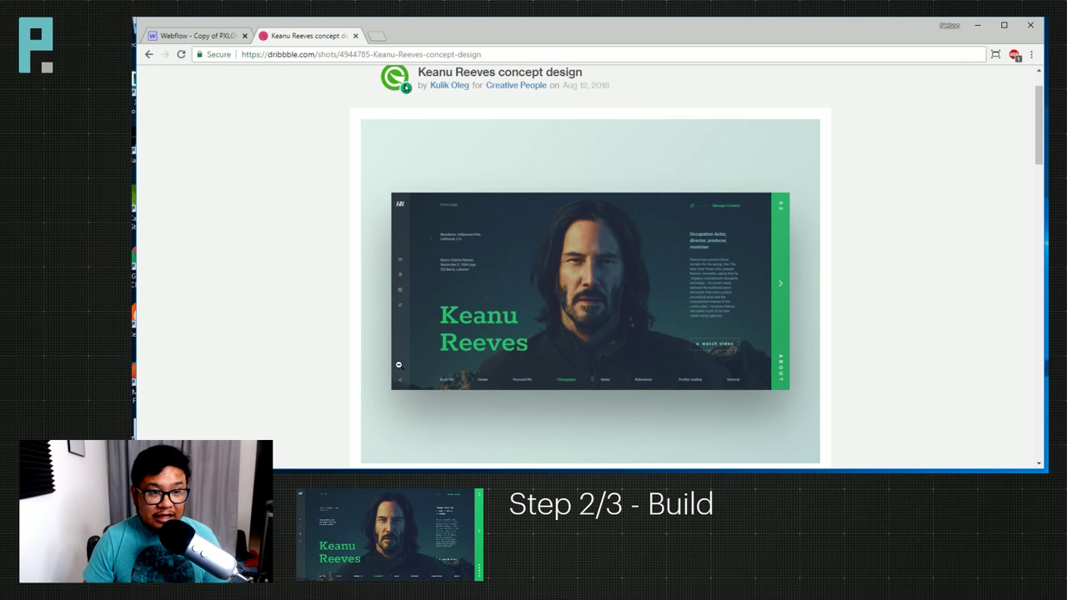
{"action": "left_click", "coordinate": [234, 35]}
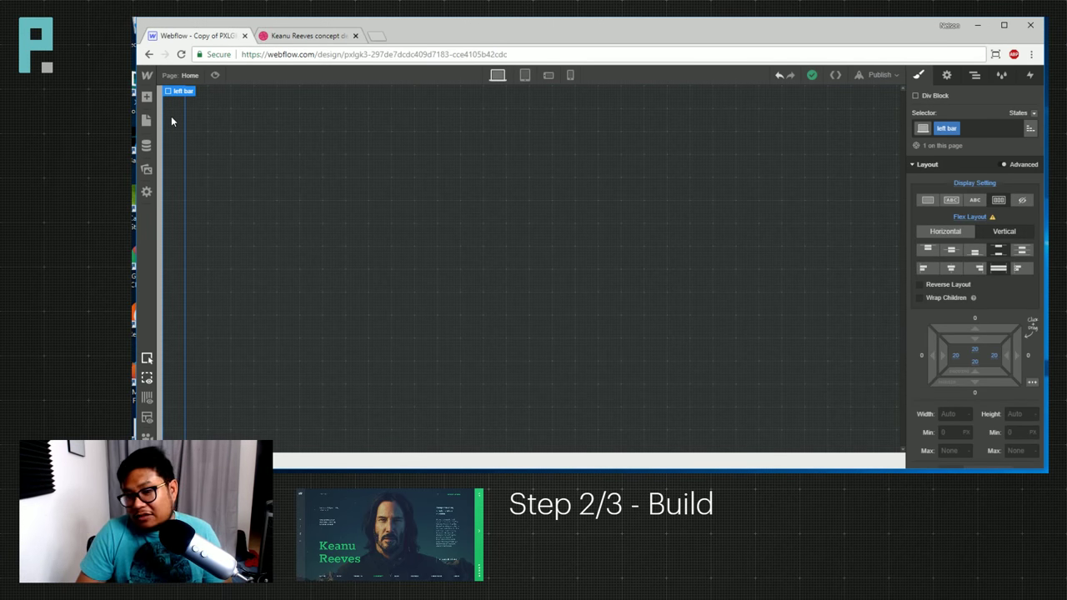
Set the left bar's background to grey at 30% opacity, rgba(122, 122, 122, 0.3).
{"action": "scroll", "coordinate": [970, 311], "scroll_direction": "down", "scroll_amount": 4}
{"action": "scroll", "coordinate": [969, 310], "scroll_direction": "down", "scroll_amount": 6}
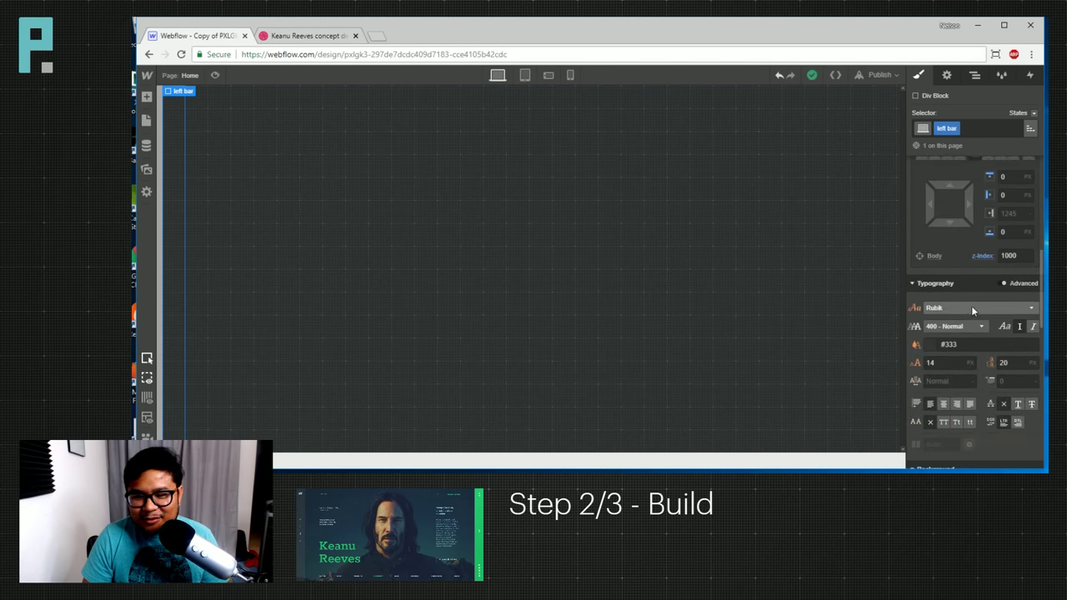
{"action": "left_click", "coordinate": [934, 192]}
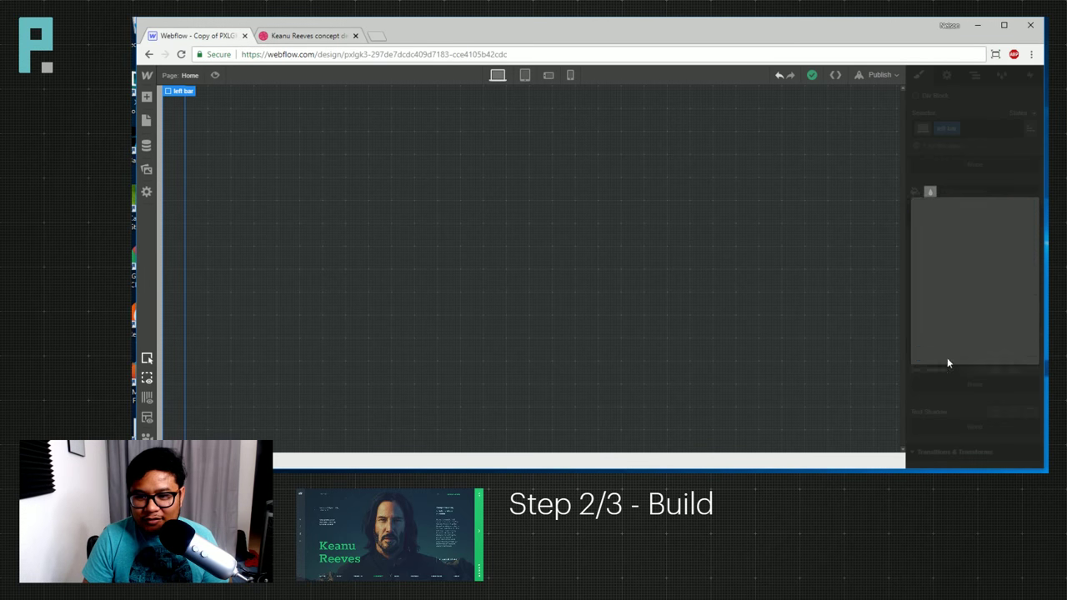
{"action": "left_click", "coordinate": [1002, 339]}
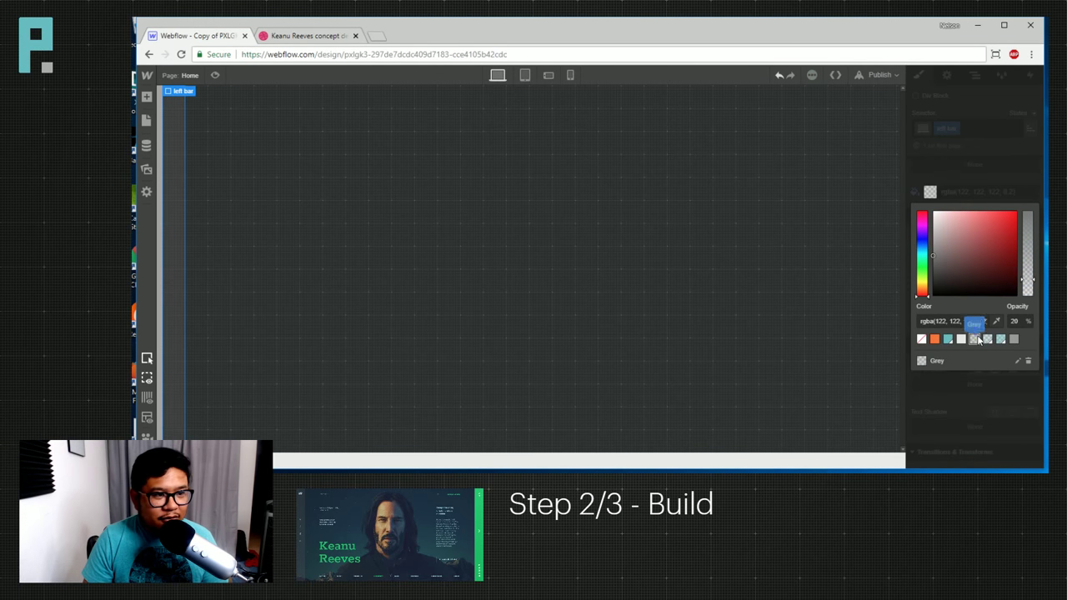
{"action": "left_click", "coordinate": [1015, 339]}
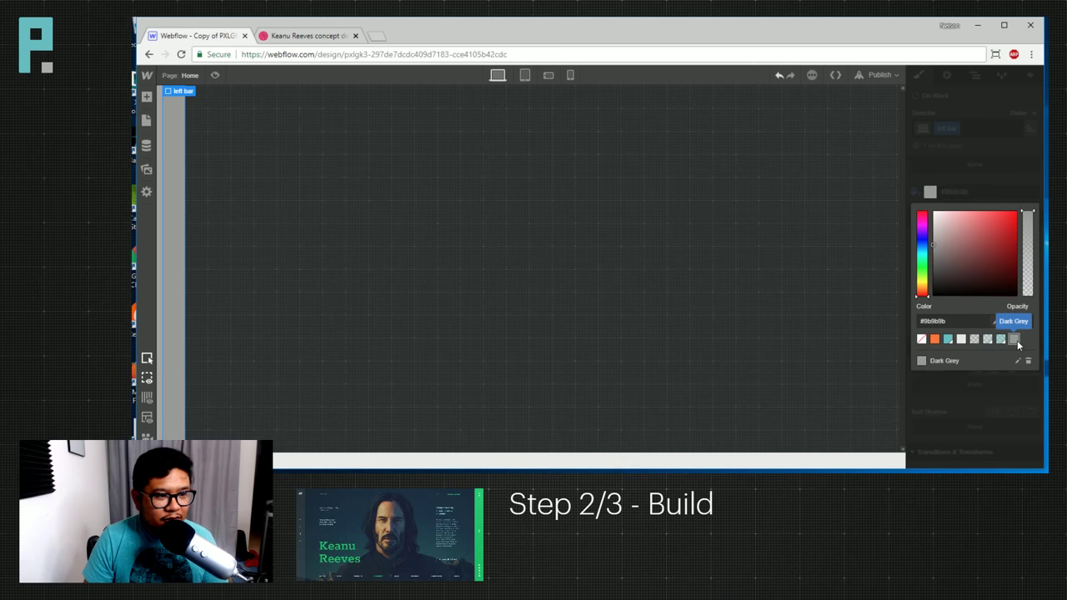
{"action": "left_click", "coordinate": [975, 339]}
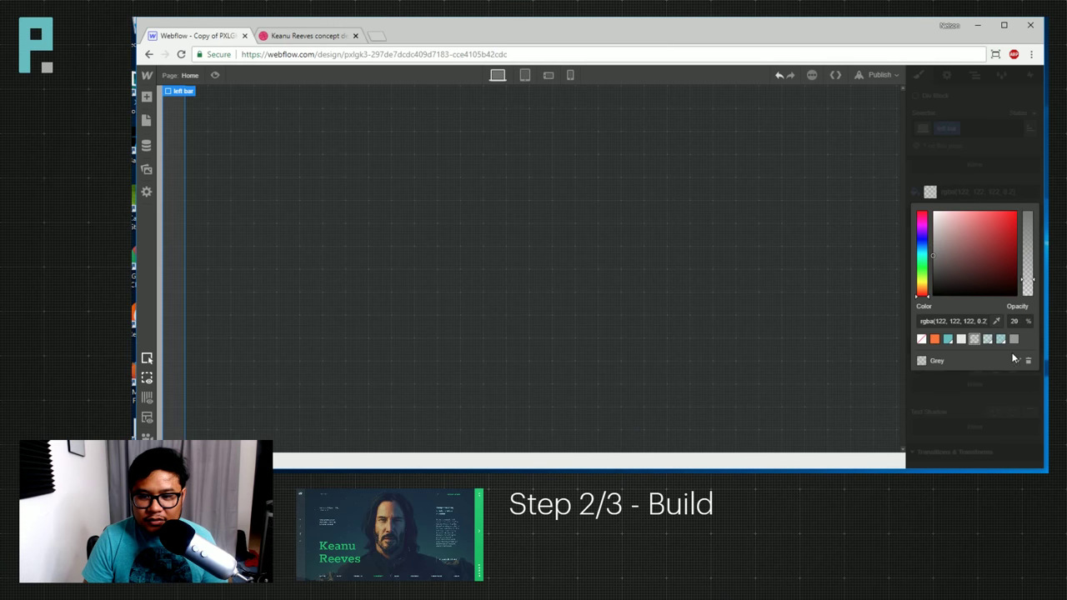
{"action": "left_click_drag", "start_coordinate": [1029, 278], "coordinate": [1030, 254]}
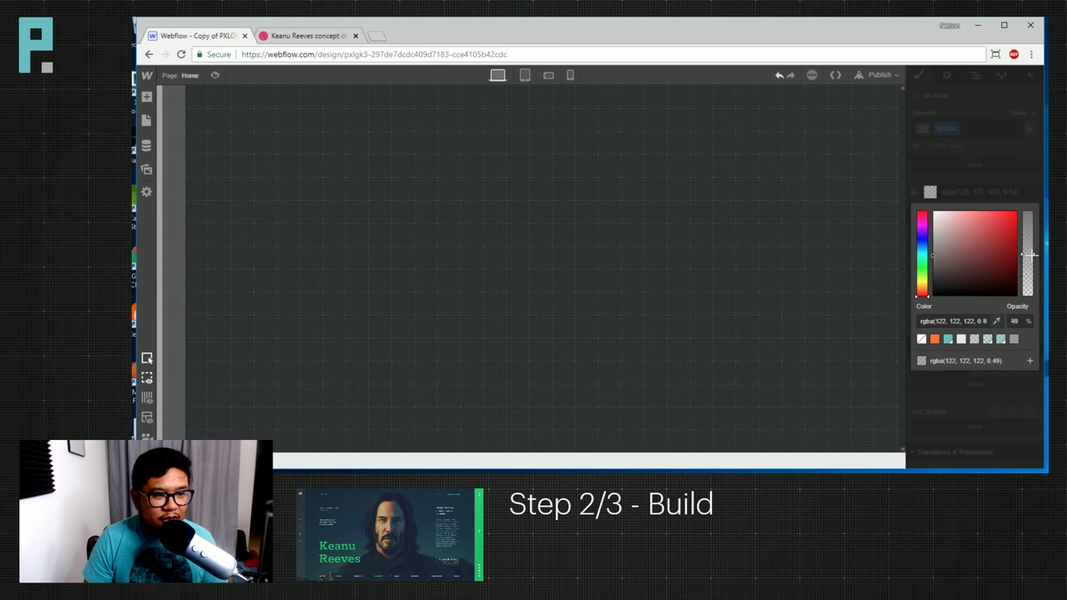
{"action": "double_click", "coordinate": [1014, 321]}
{"action": "type", "text": "30"}
{"action": "key", "text": "Return"}
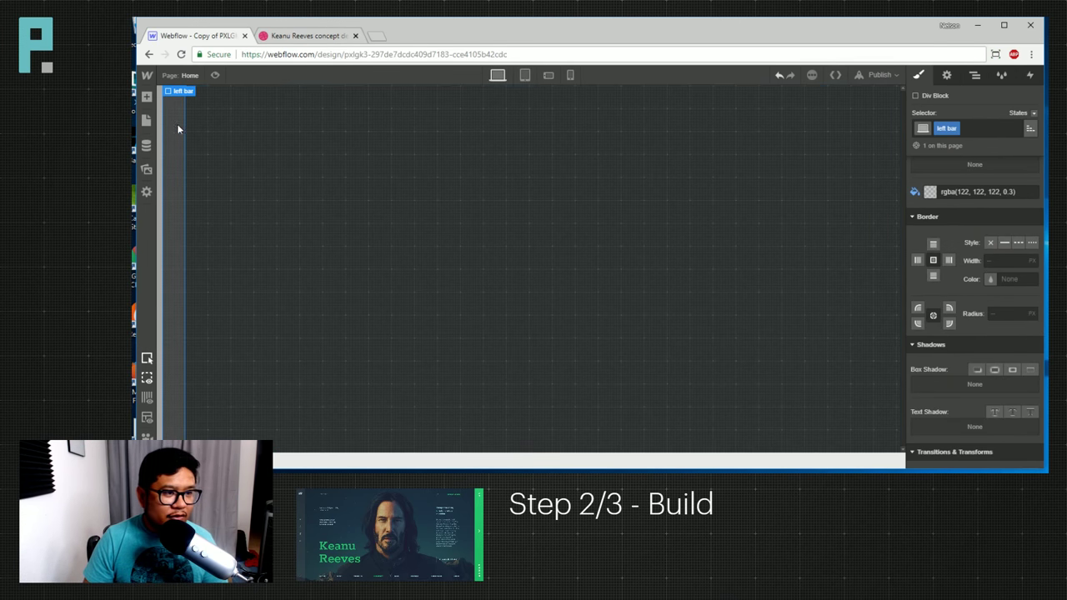
Place a Link Block in the left bar containing the P logo favicon image.
{"action": "key", "text": "a"}
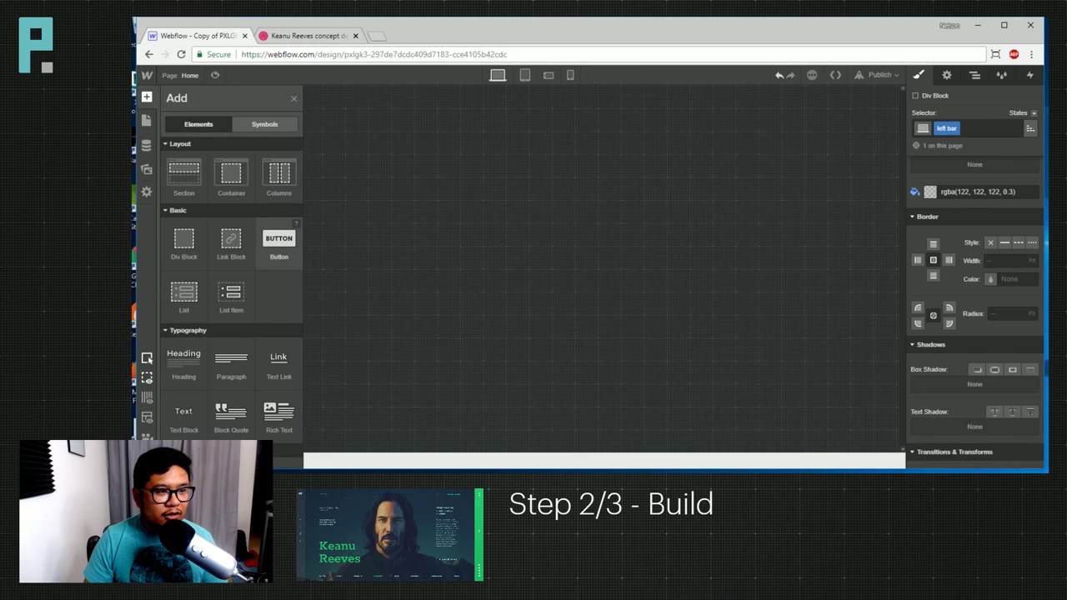
{"action": "key", "text": "a"}
{"action": "key", "text": "a"}
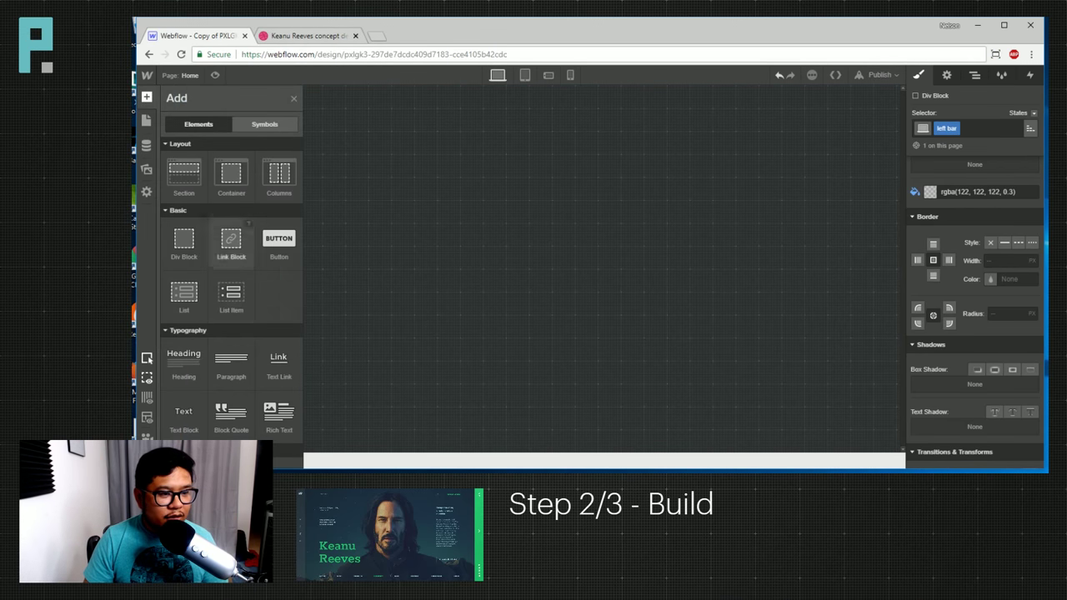
{"action": "left_click_drag", "start_coordinate": [231, 240], "coordinate": [231, 126]}
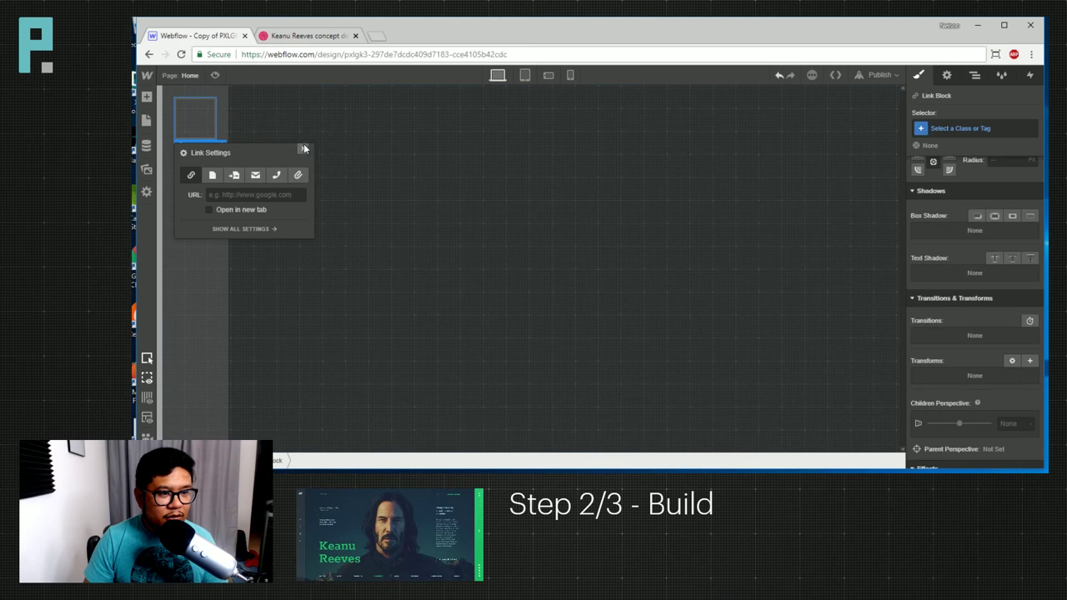
{"action": "left_click", "coordinate": [197, 123]}
{"action": "key", "text": "a"}
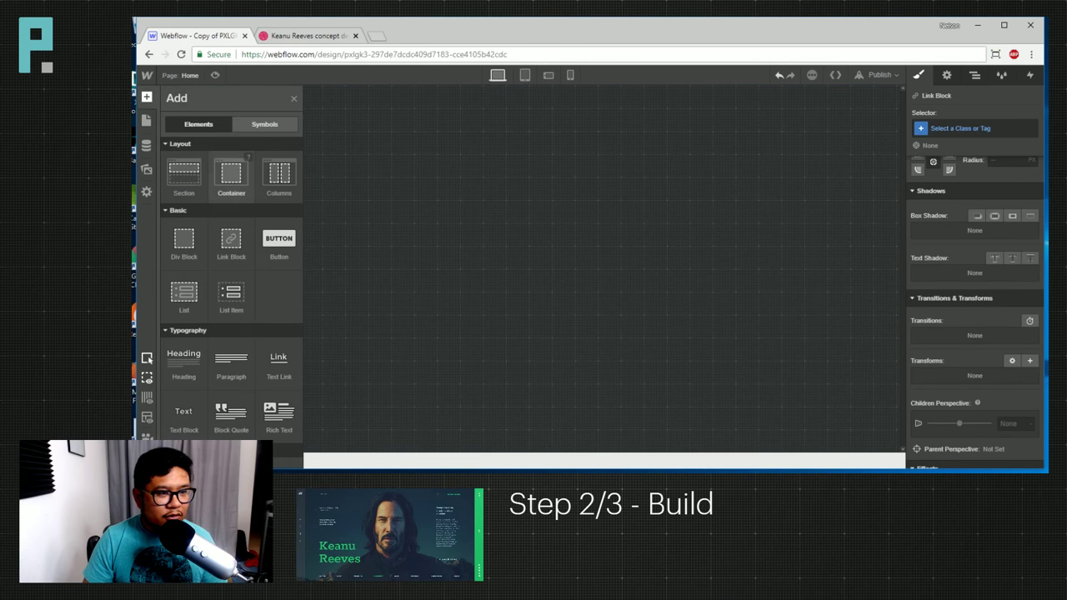
{"action": "left_click", "coordinate": [148, 171]}
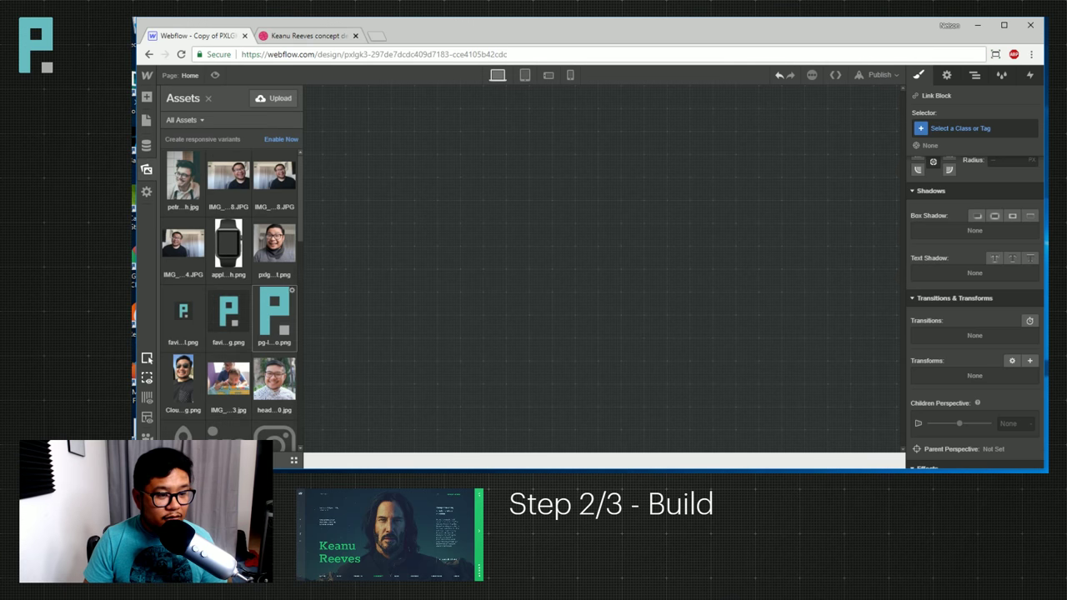
{"action": "left_click_drag", "start_coordinate": [228, 312], "coordinate": [241, 165]}
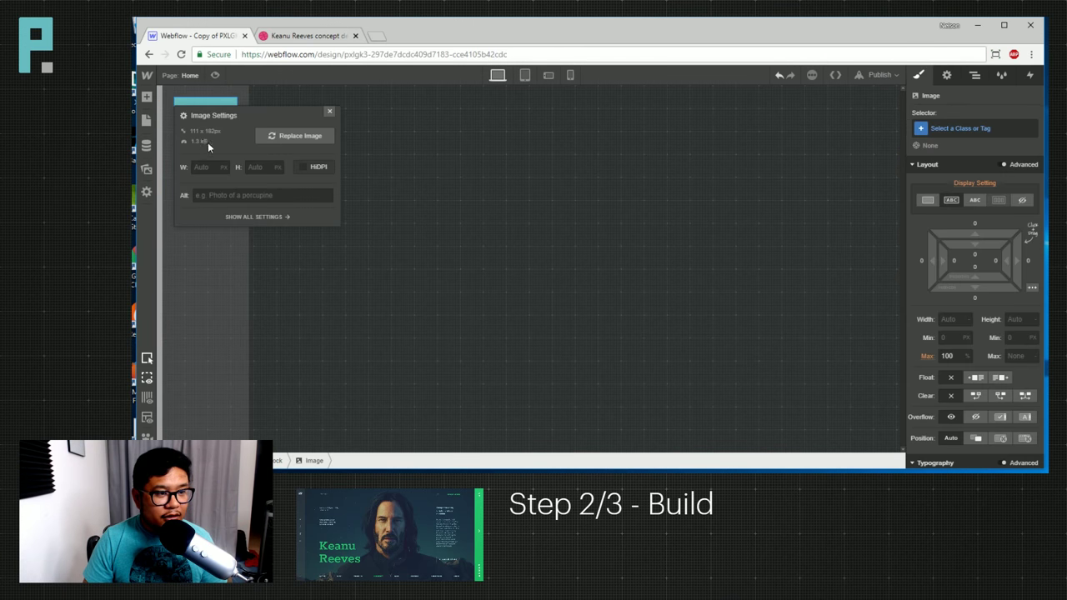
{"action": "left_click", "coordinate": [330, 111]}
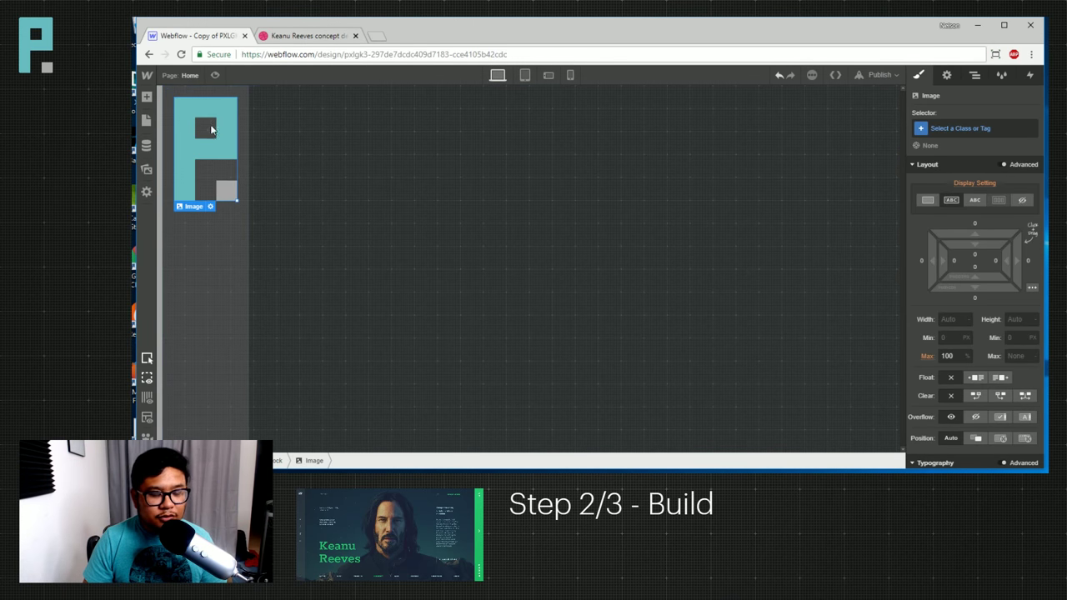
Give the link block the 'logo' class and remove its bottom margin.
{"action": "left_click", "coordinate": [277, 460]}
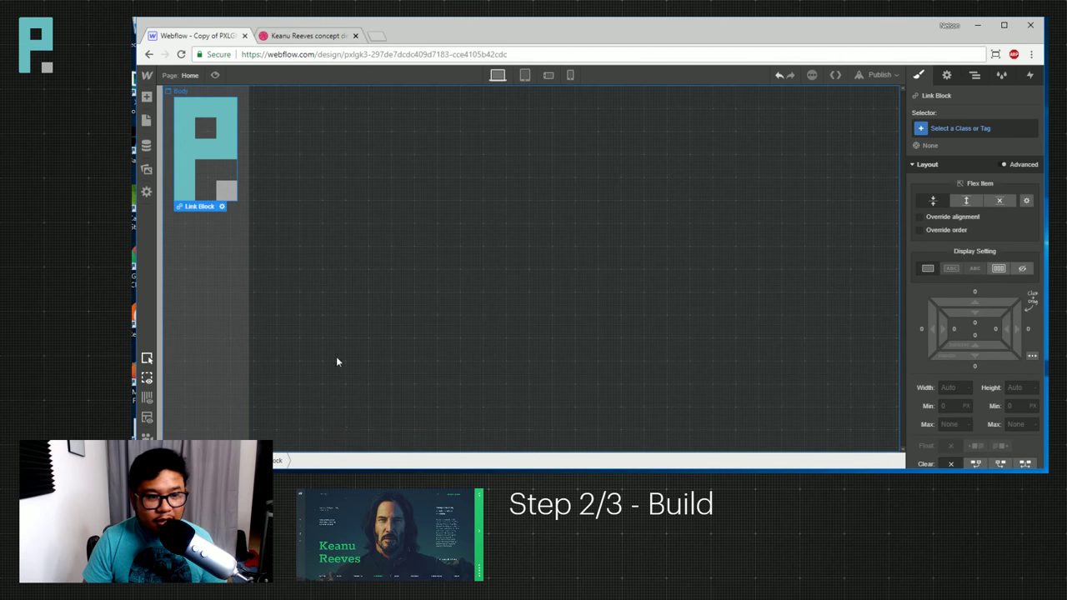
{"action": "left_click", "coordinate": [970, 128]}
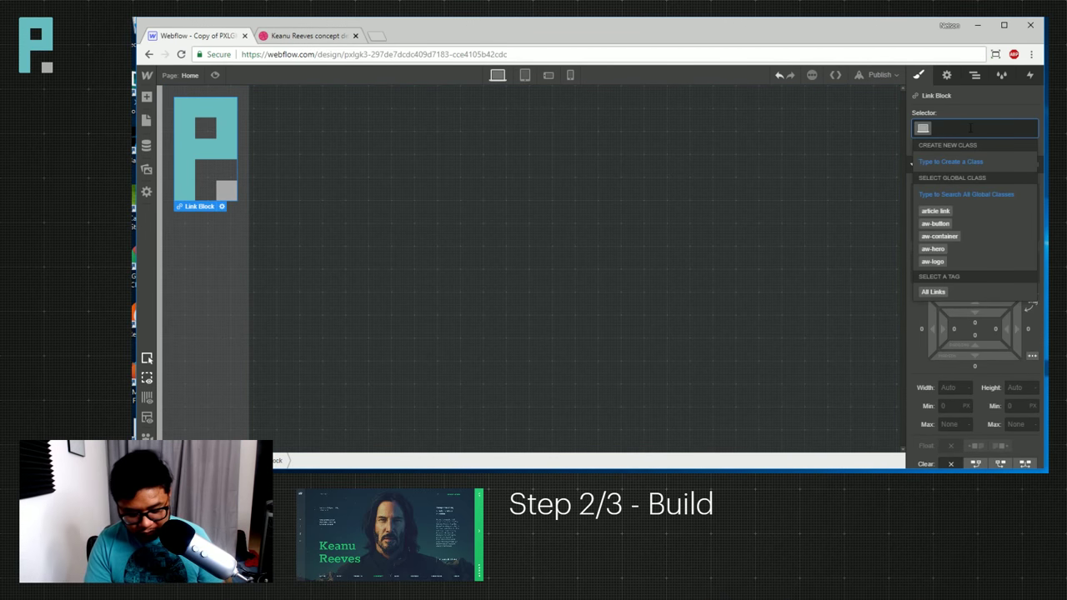
{"action": "type", "text": "logo"}
{"action": "key", "text": "Return"}
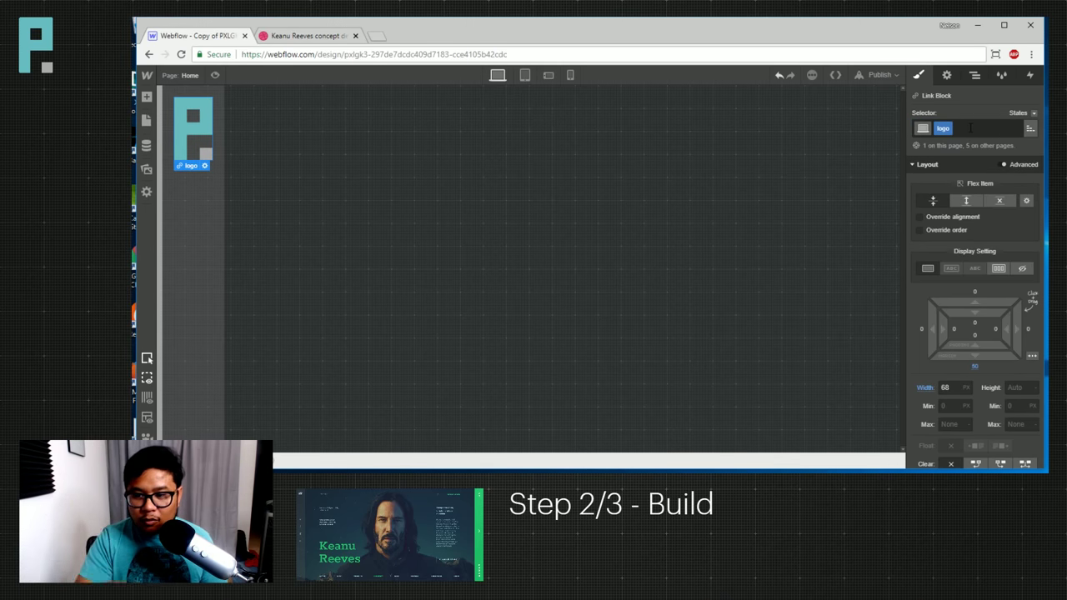
{"action": "left_click", "coordinate": [975, 366]}
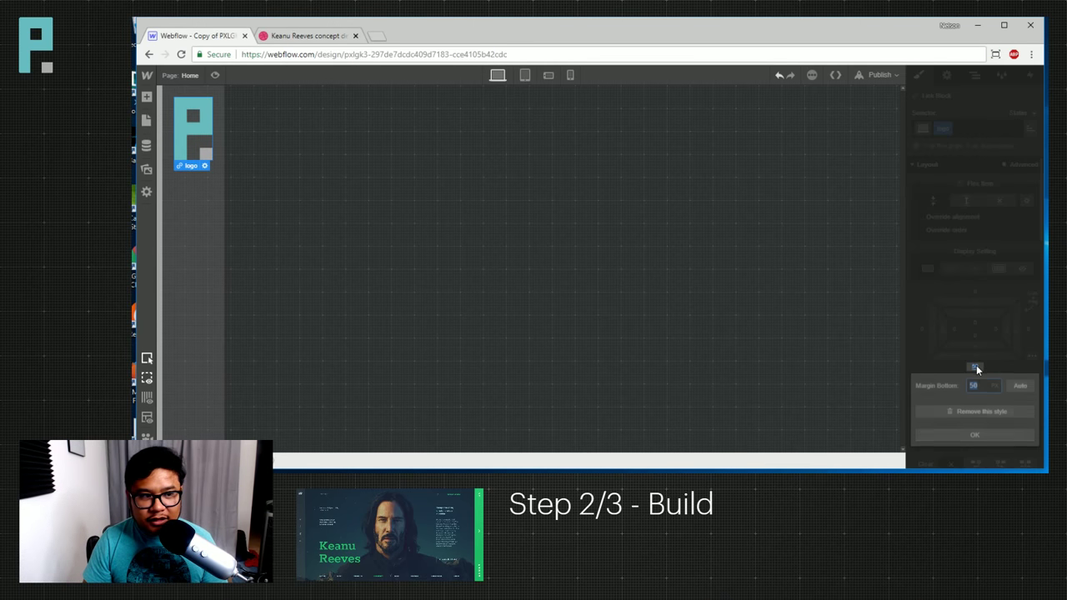
{"action": "left_click", "coordinate": [985, 415]}
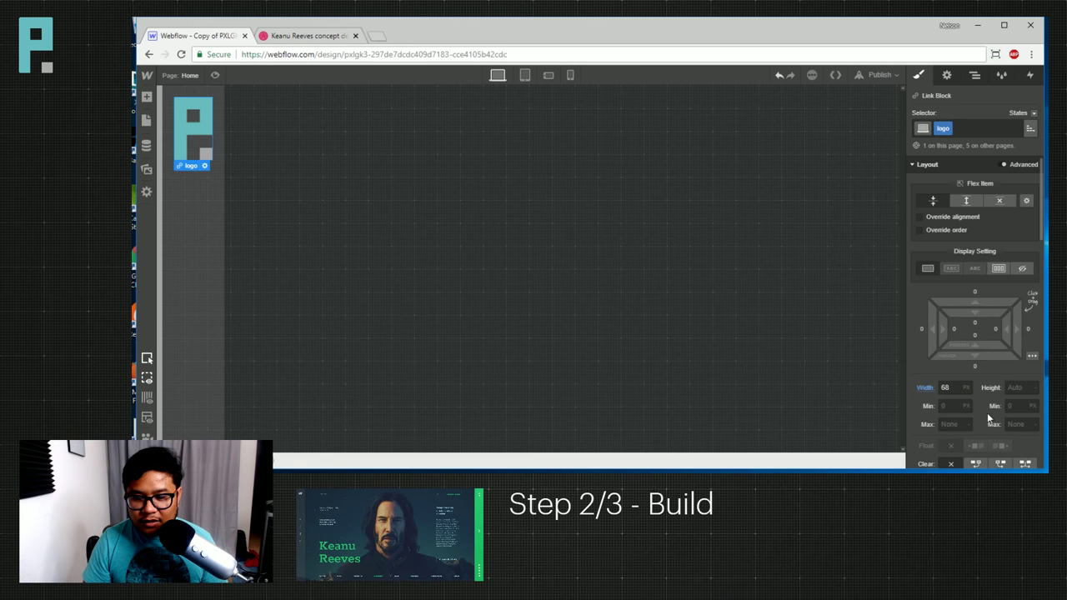
{"action": "scroll", "coordinate": [926, 290], "scroll_direction": "down", "scroll_amount": 3}
Set the logo link block's width to 25 px.
{"action": "left_click", "coordinate": [927, 272], "text": "alt"}
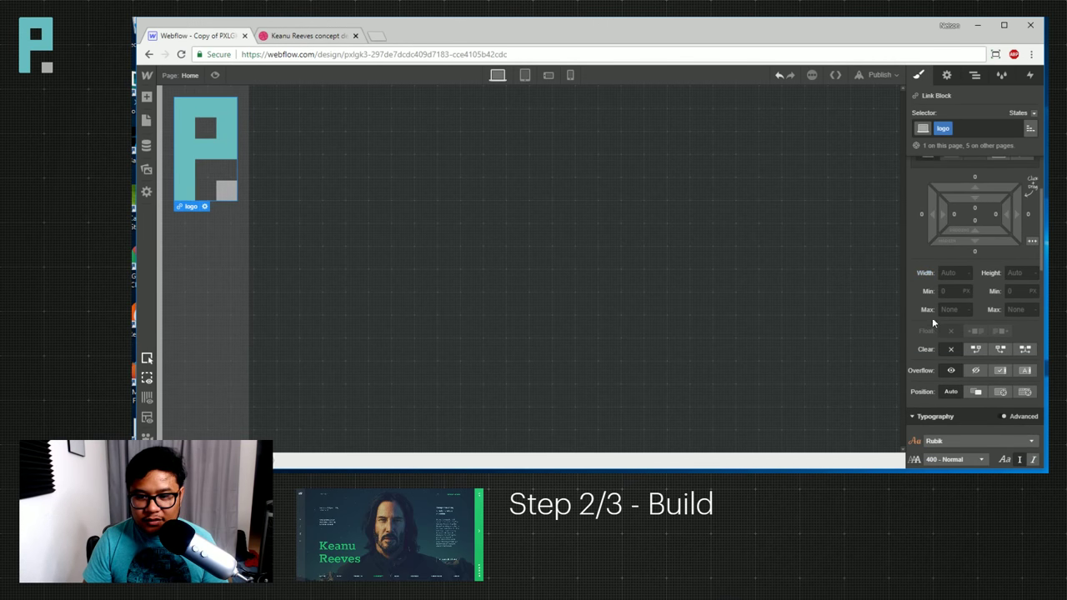
{"action": "left_click", "coordinate": [954, 274]}
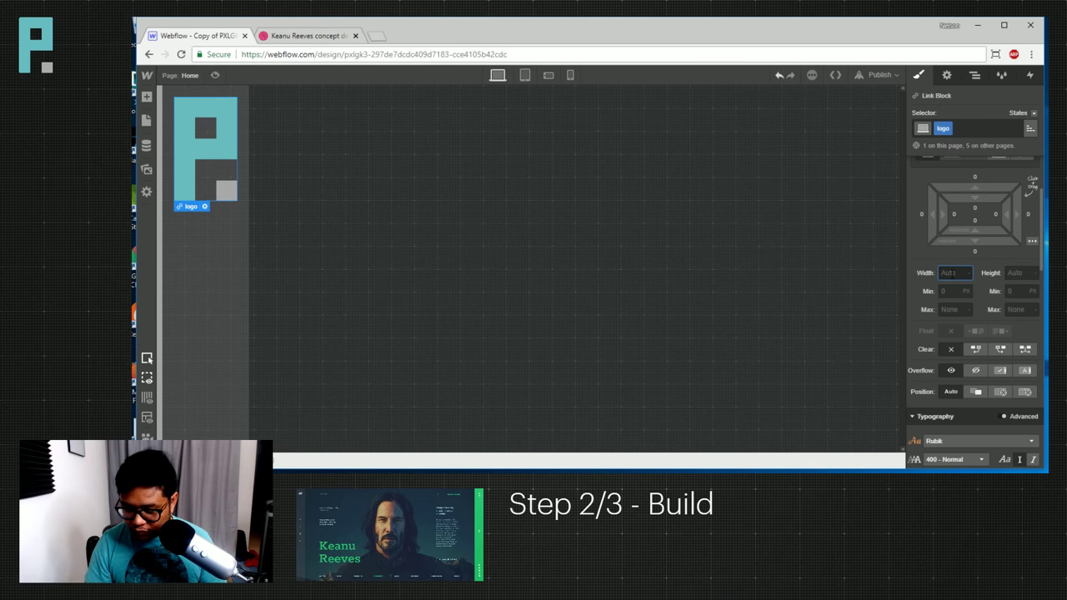
{"action": "type", "text": "25"}
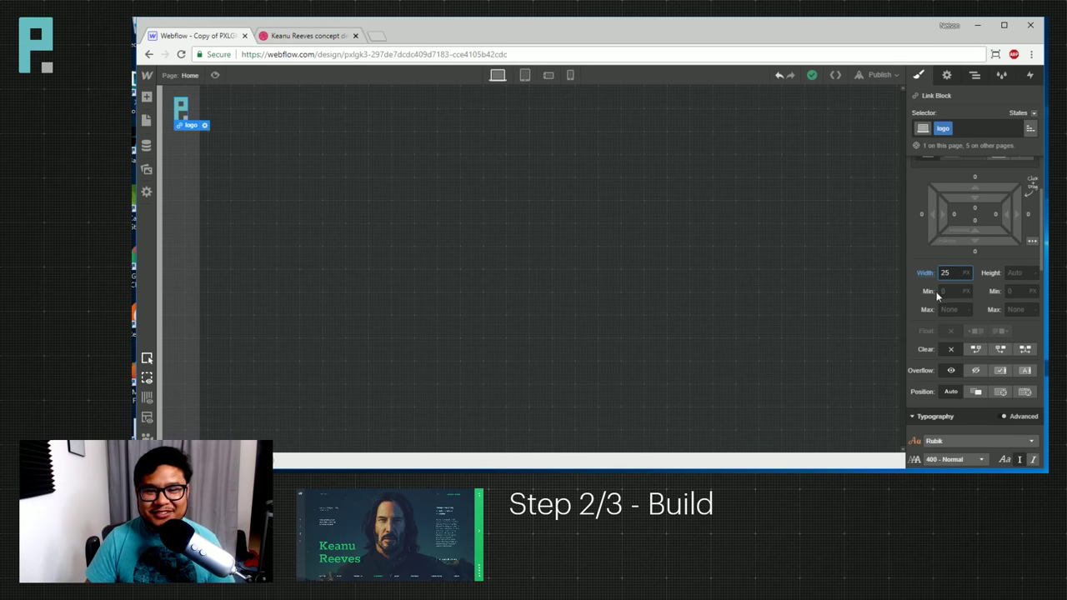
Add a Div Block to the left bar and paste a copy beside it.
{"action": "left_click", "coordinate": [184, 184]}
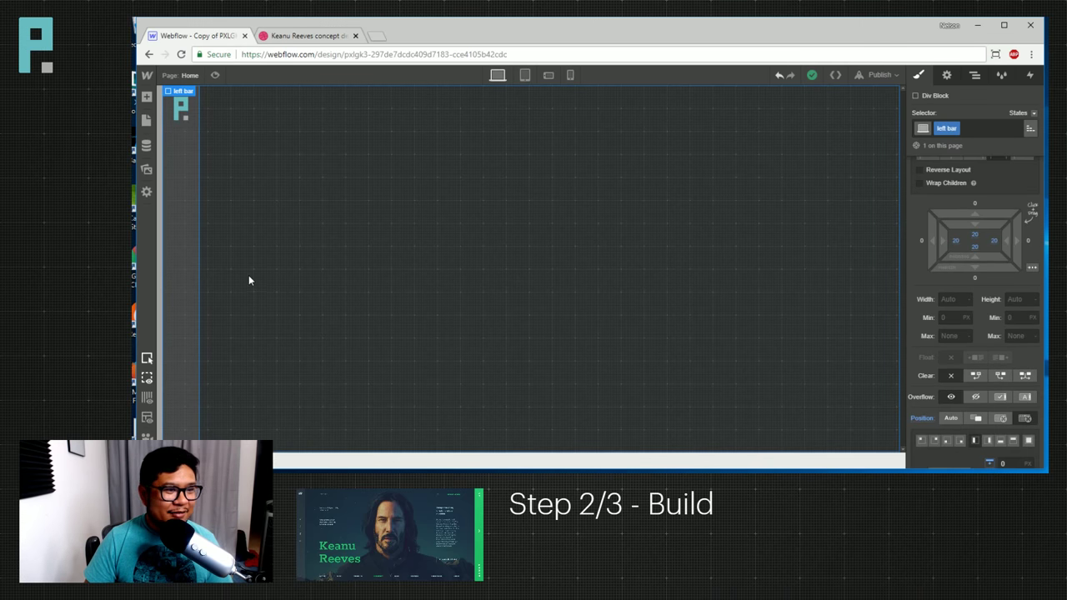
{"action": "left_click", "coordinate": [185, 126]}
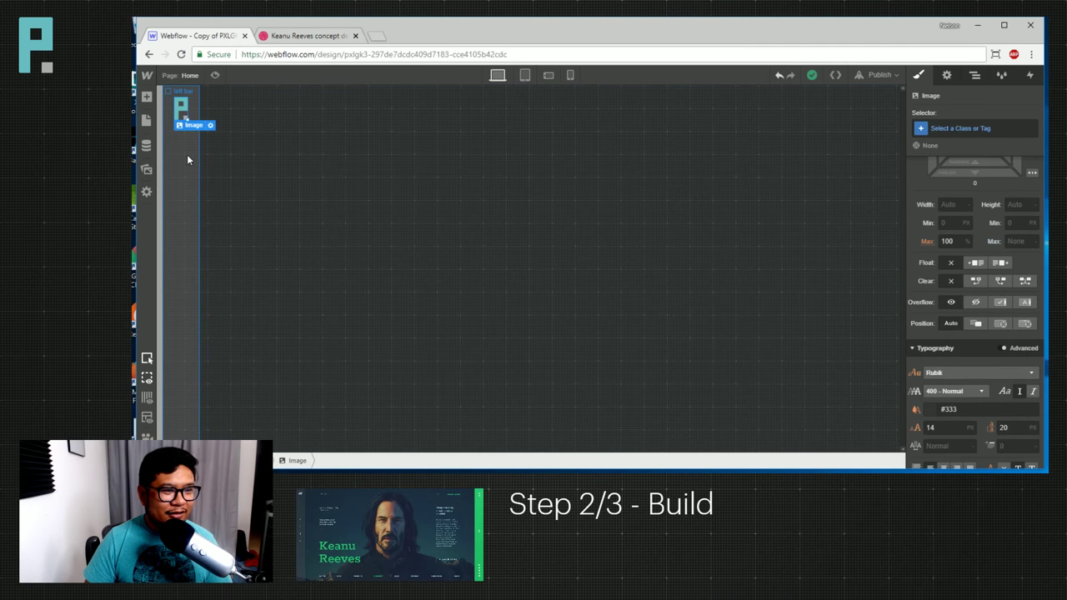
{"action": "left_click", "coordinate": [186, 154]}
{"action": "key", "text": "a"}
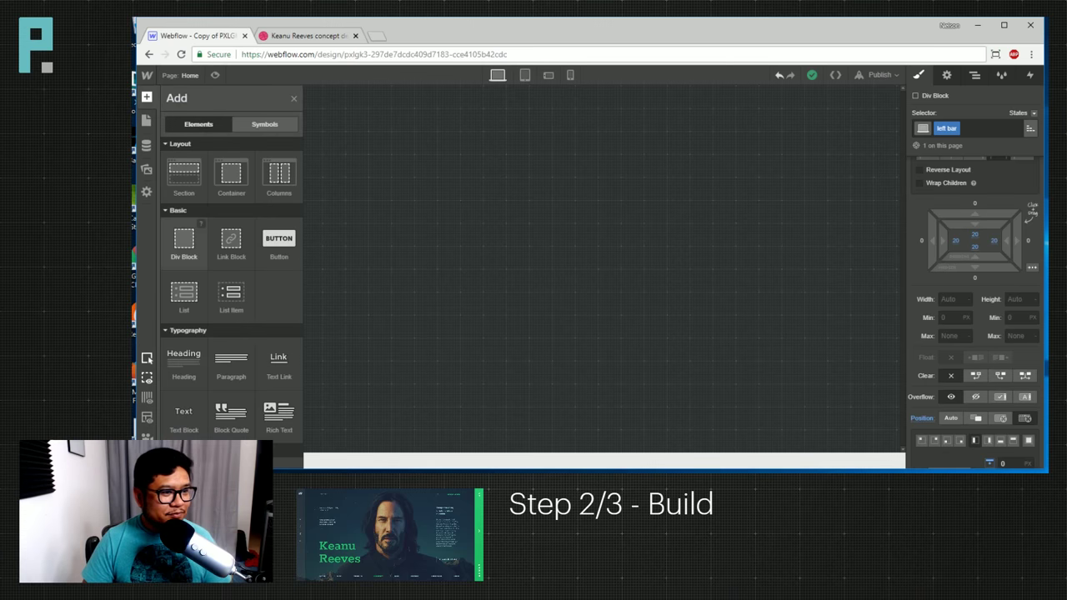
{"action": "left_click_drag", "start_coordinate": [187, 239], "coordinate": [181, 307]}
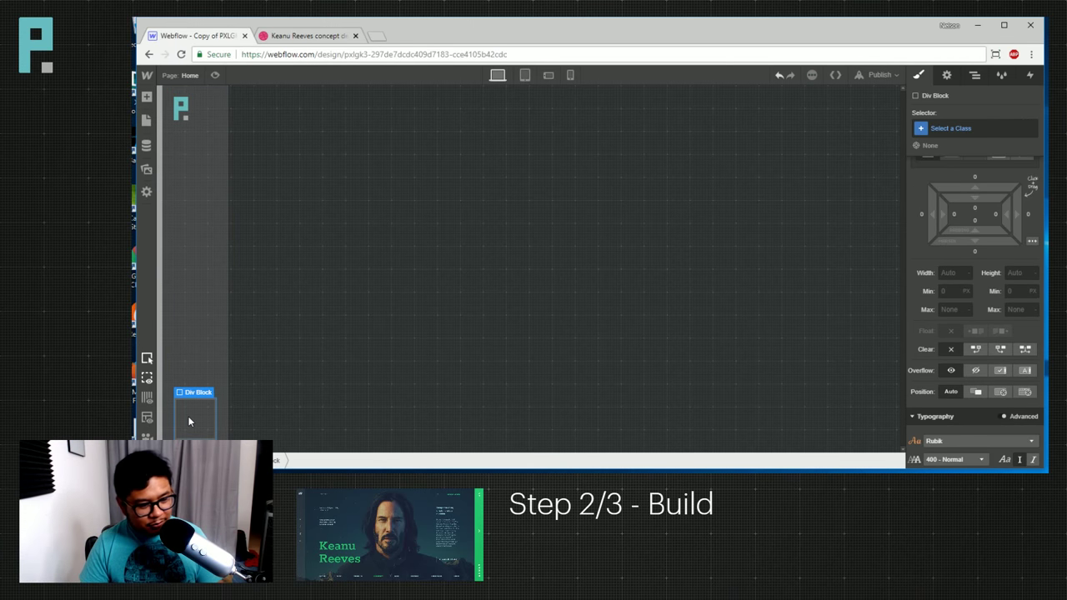
{"action": "key", "text": "ctrl+c"}
{"action": "key", "text": "ctrl+v"}
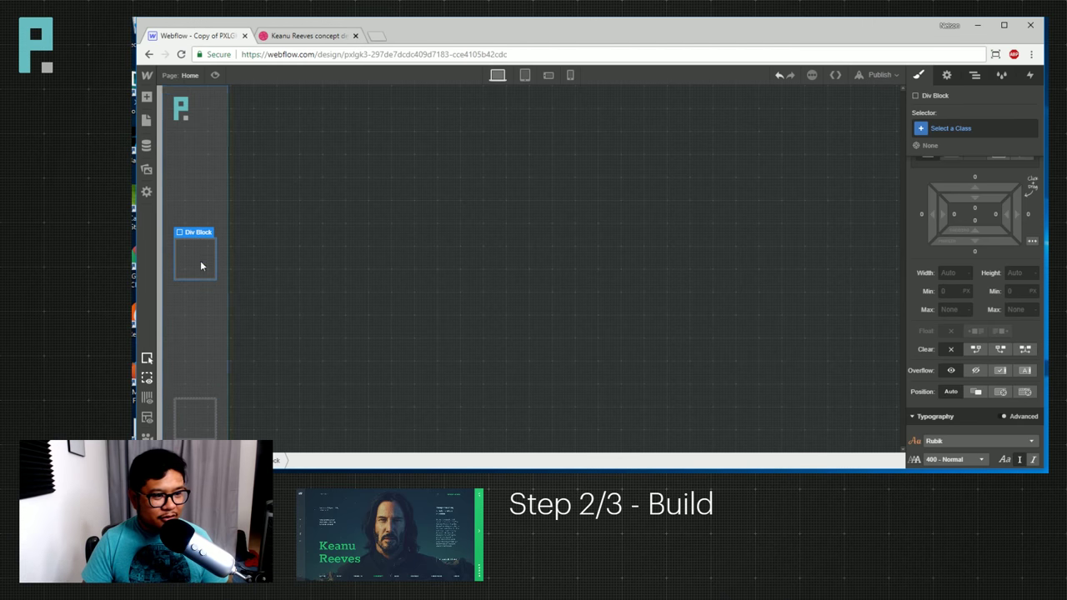
Give the selected div block the class 'social wrapper'.
{"action": "left_click", "coordinate": [955, 128]}
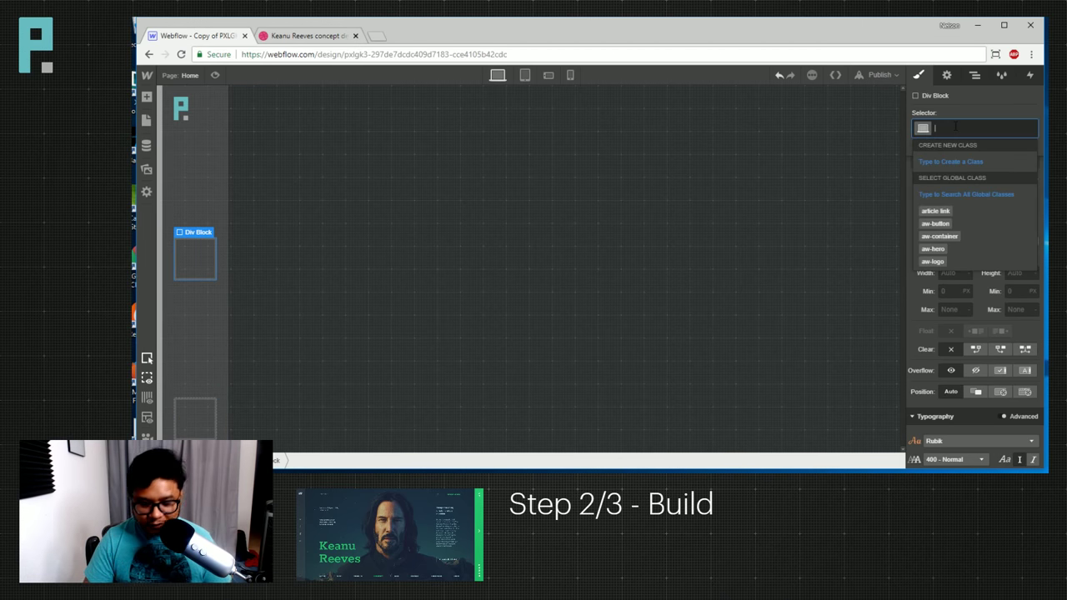
{"action": "type", "text": "social wrapper"}
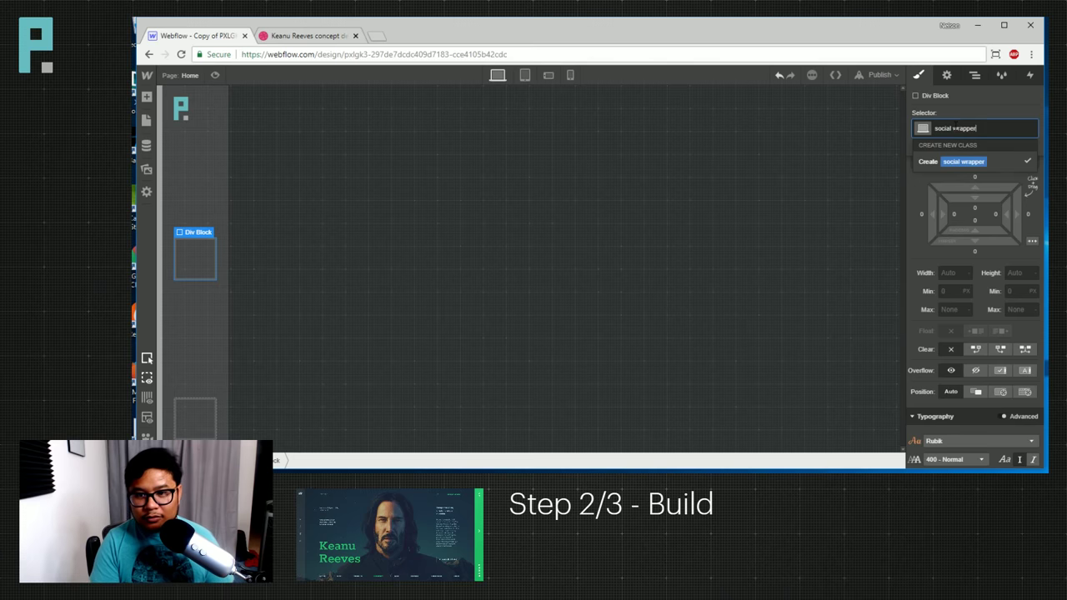
{"action": "key", "text": "Return"}
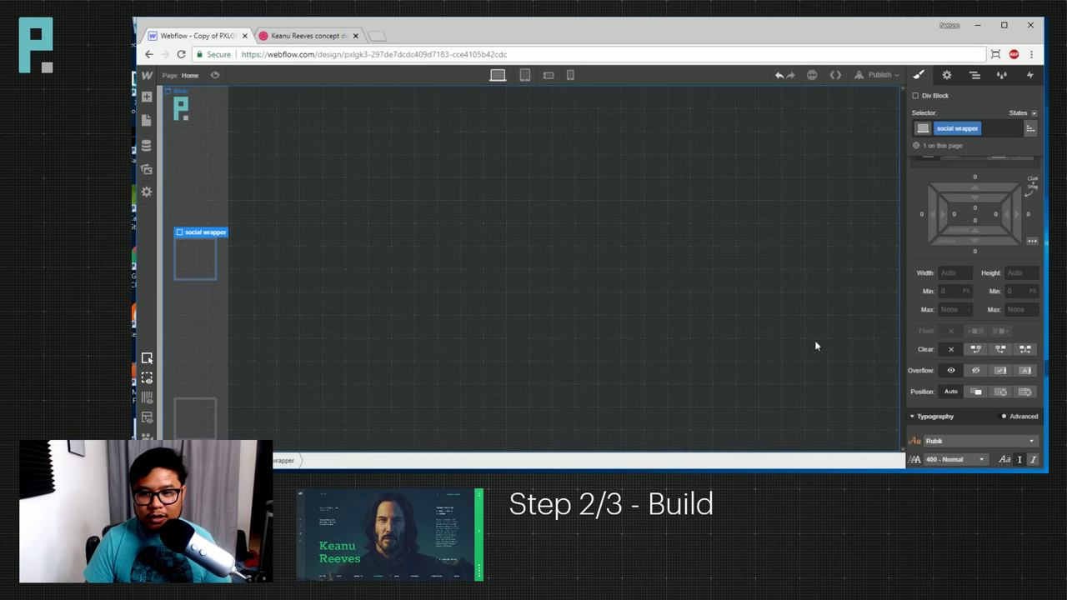
{"action": "scroll", "coordinate": [1004, 290], "scroll_direction": "up", "scroll_amount": 3}
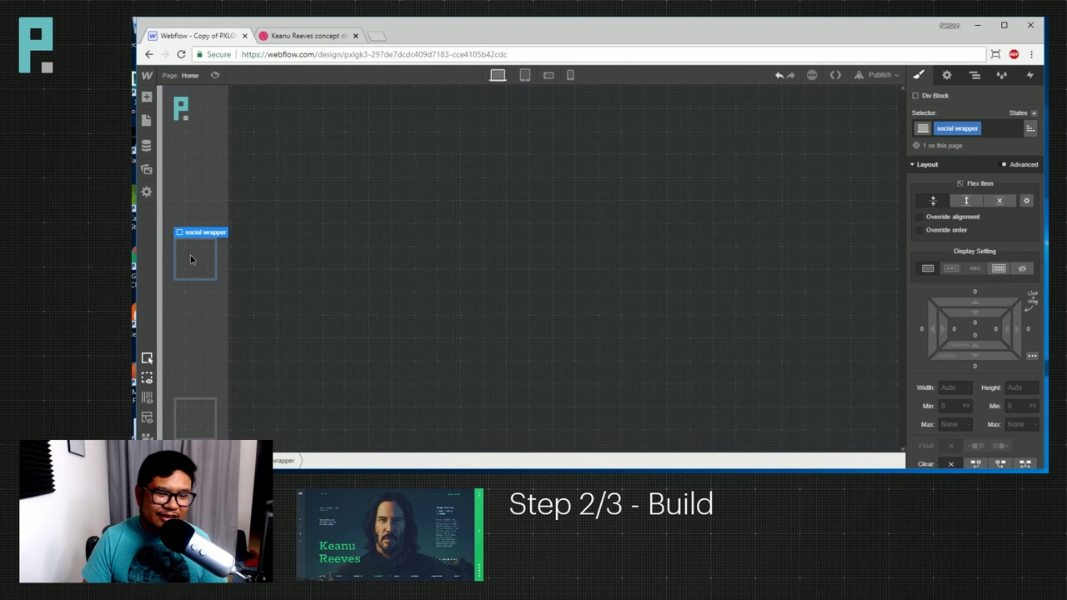
{"action": "key", "text": "a"}
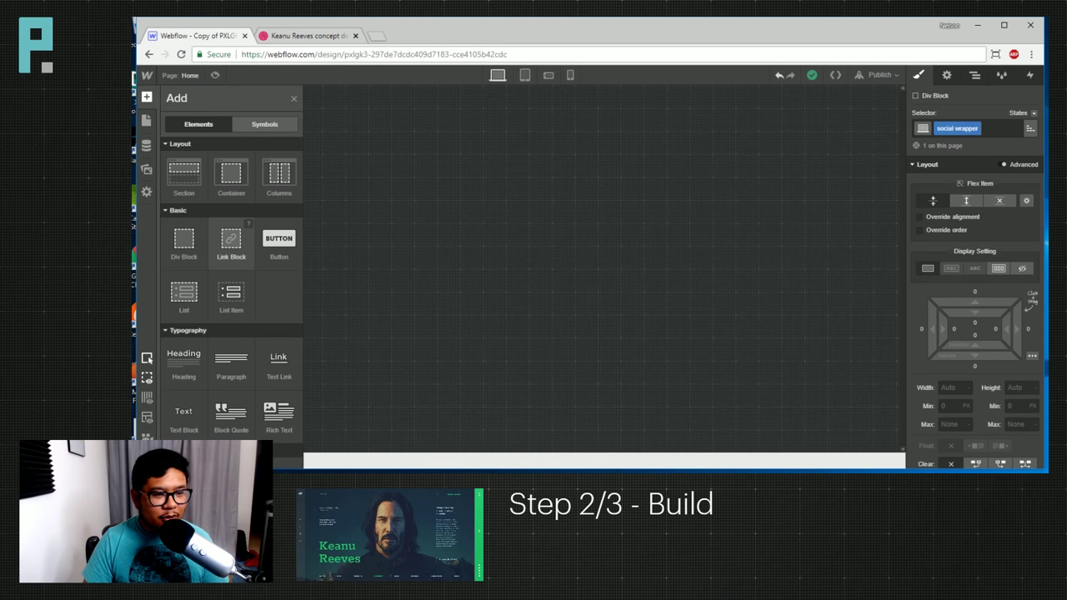
Place a Link Block inside the social wrapper.
{"action": "left_click_drag", "start_coordinate": [231, 242], "coordinate": [245, 254]}
{"action": "left_click", "coordinate": [193, 258]}
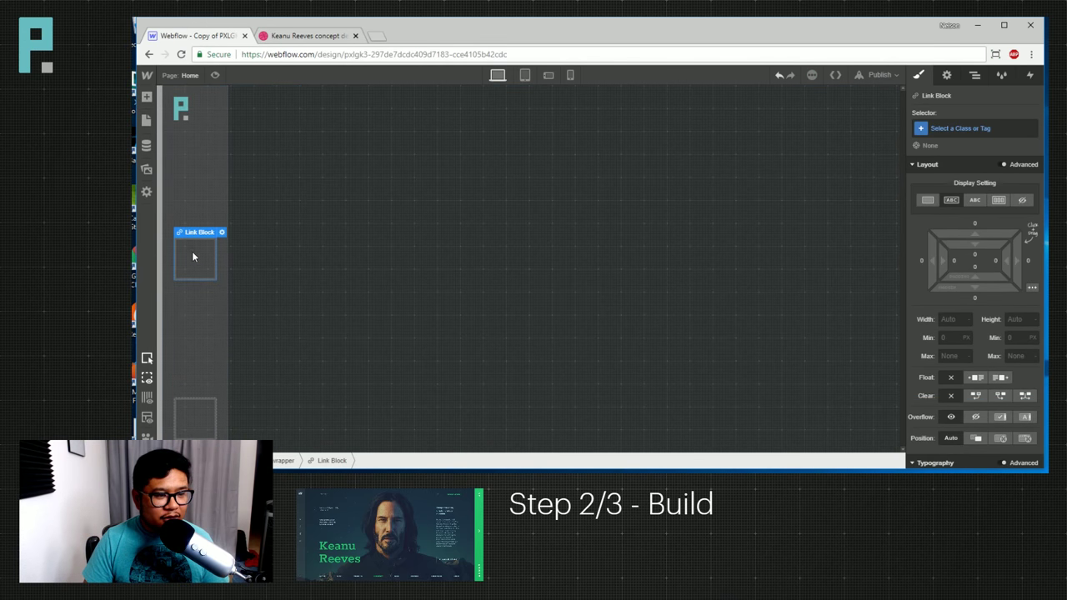
{"action": "key", "text": "a"}
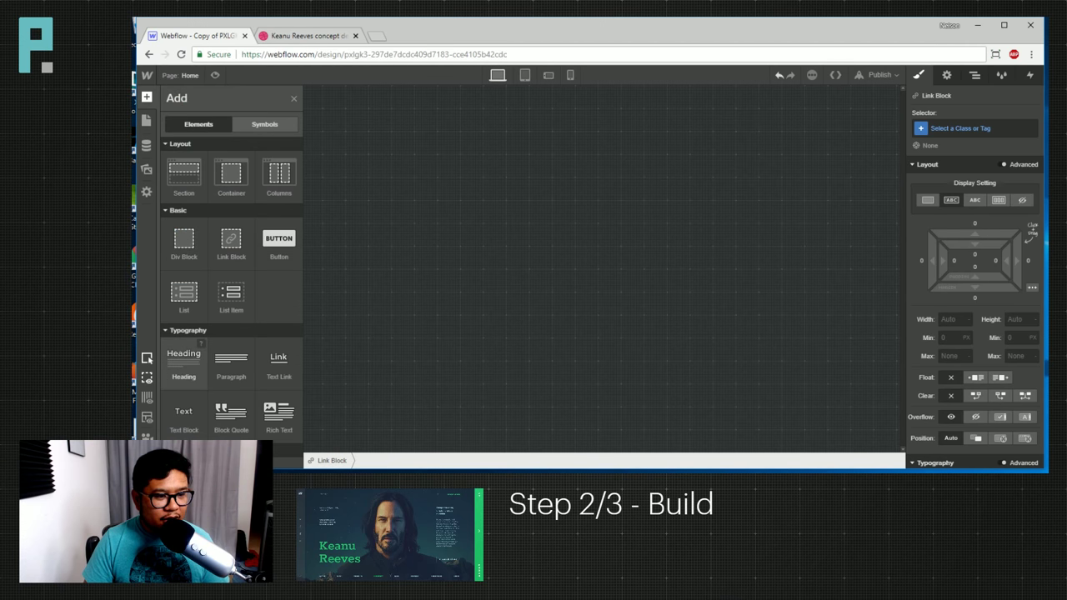
Inspect the Rambles page side nav's sidebar 1 bottom social links, then return to Home.
{"action": "key", "text": "p"}
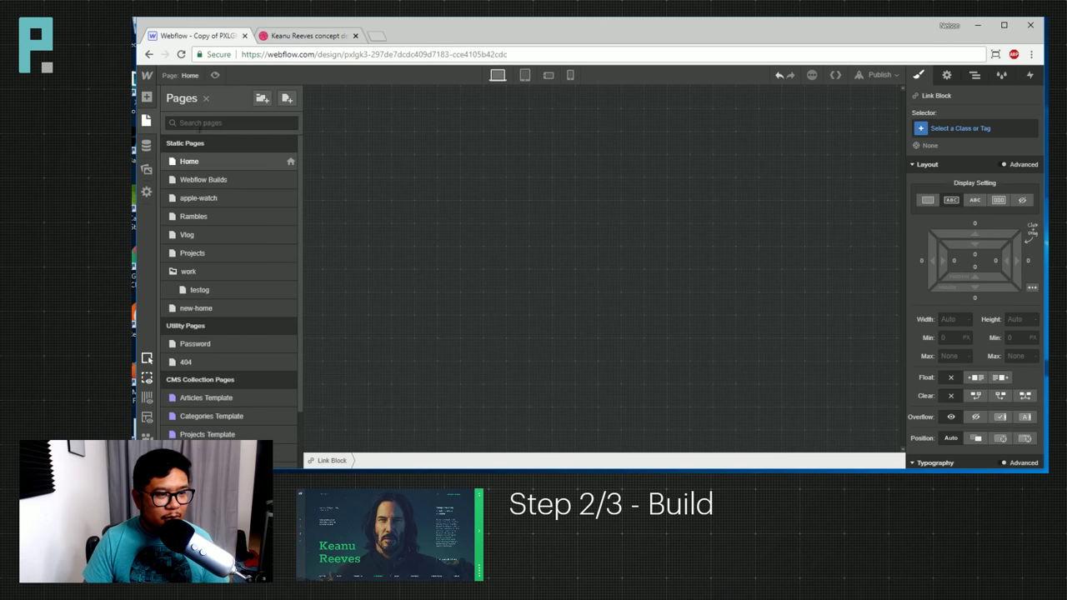
{"action": "left_click", "coordinate": [213, 216]}
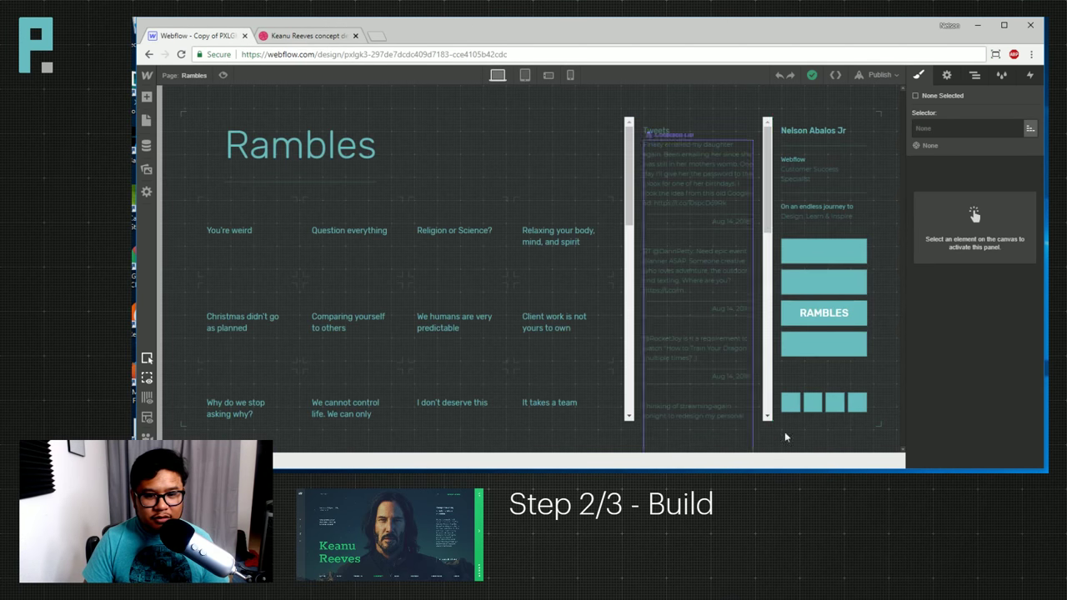
{"action": "left_click", "coordinate": [797, 409]}
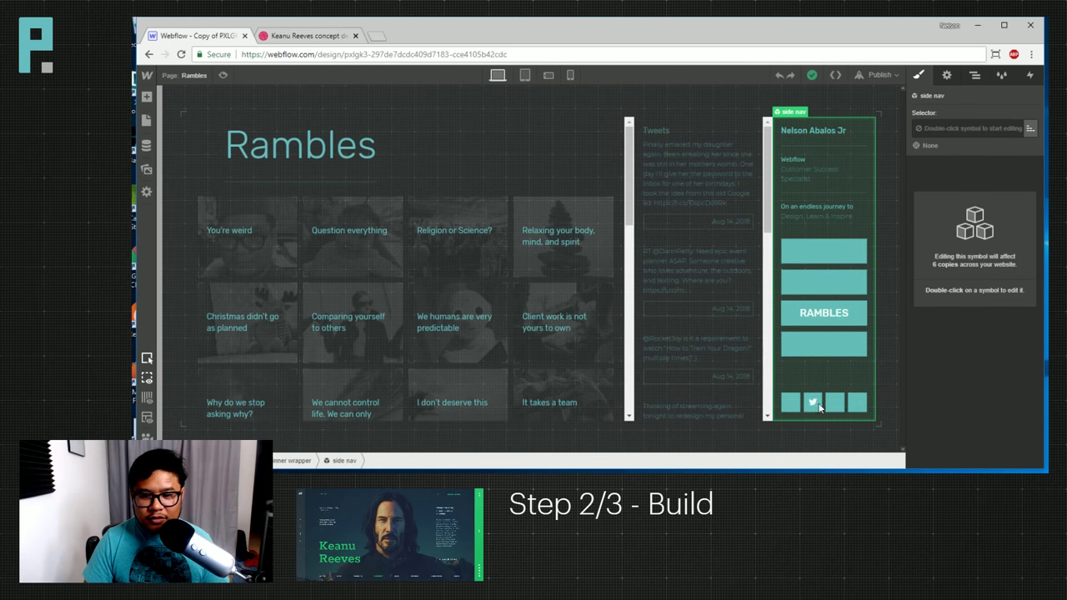
{"action": "double_click", "coordinate": [863, 400]}
{"action": "key", "text": "z"}
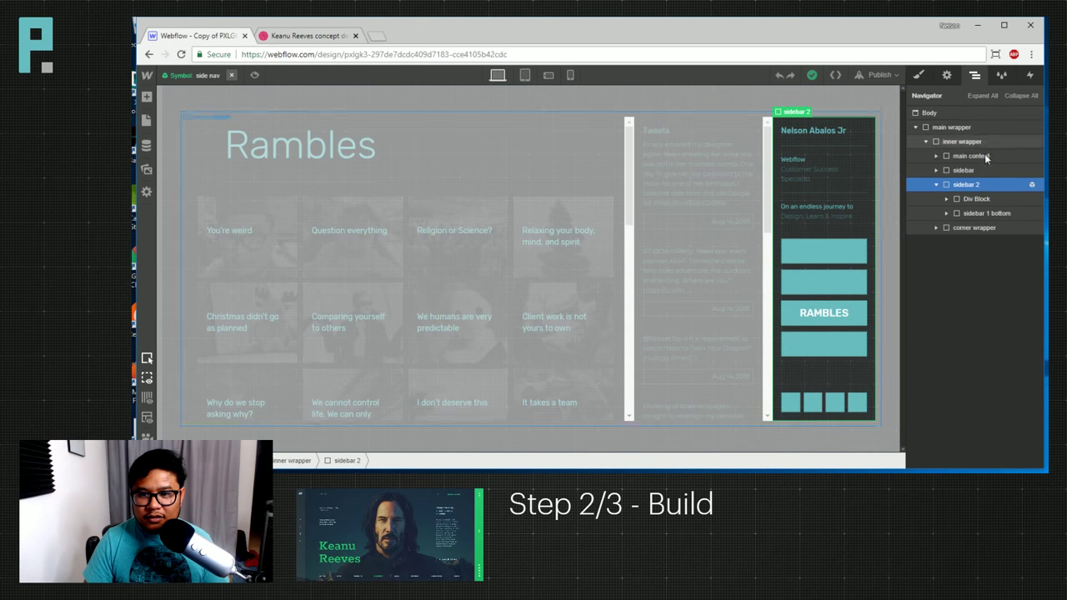
{"action": "left_click", "coordinate": [985, 215]}
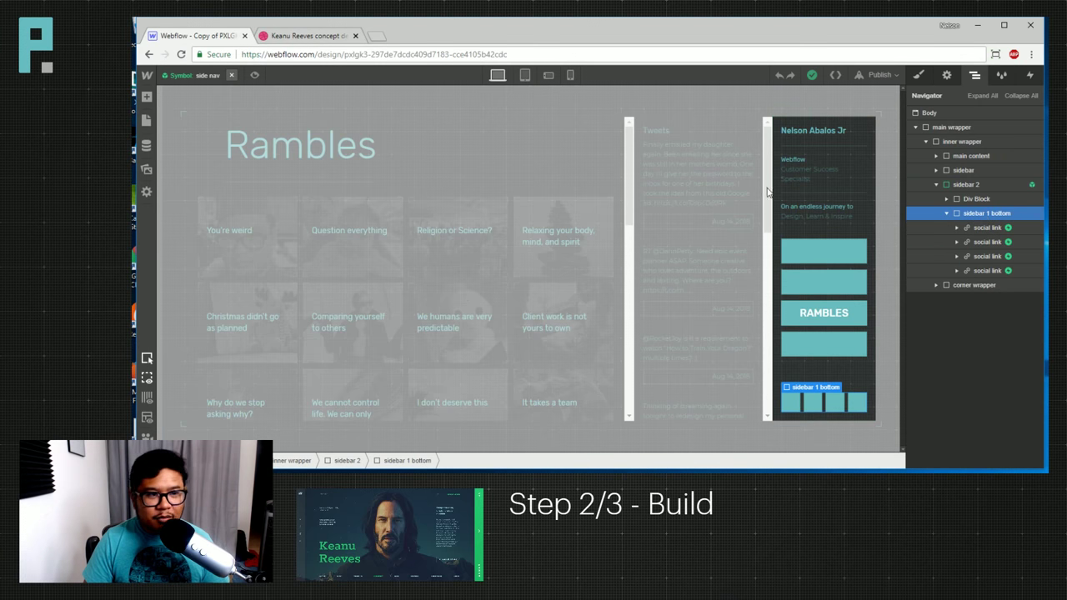
{"action": "left_click", "coordinate": [232, 75]}
{"action": "left_click", "coordinate": [188, 76]}
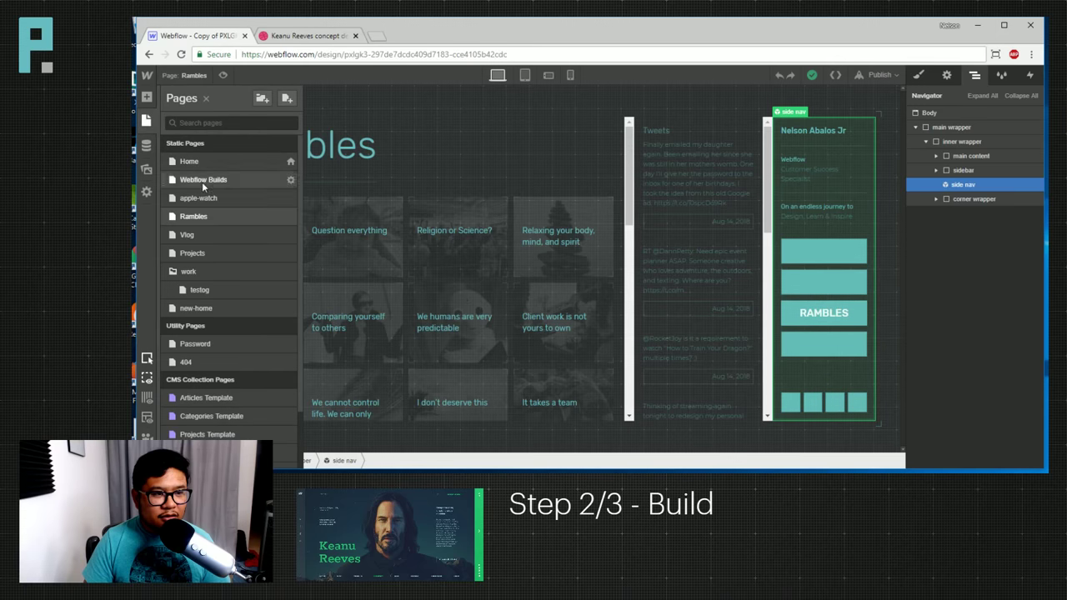
{"action": "left_click", "coordinate": [207, 162]}
Delete the placeholder Link Block and put the 'sidebar 1 bottom' row into social wrapper.
{"action": "left_click", "coordinate": [178, 250]}
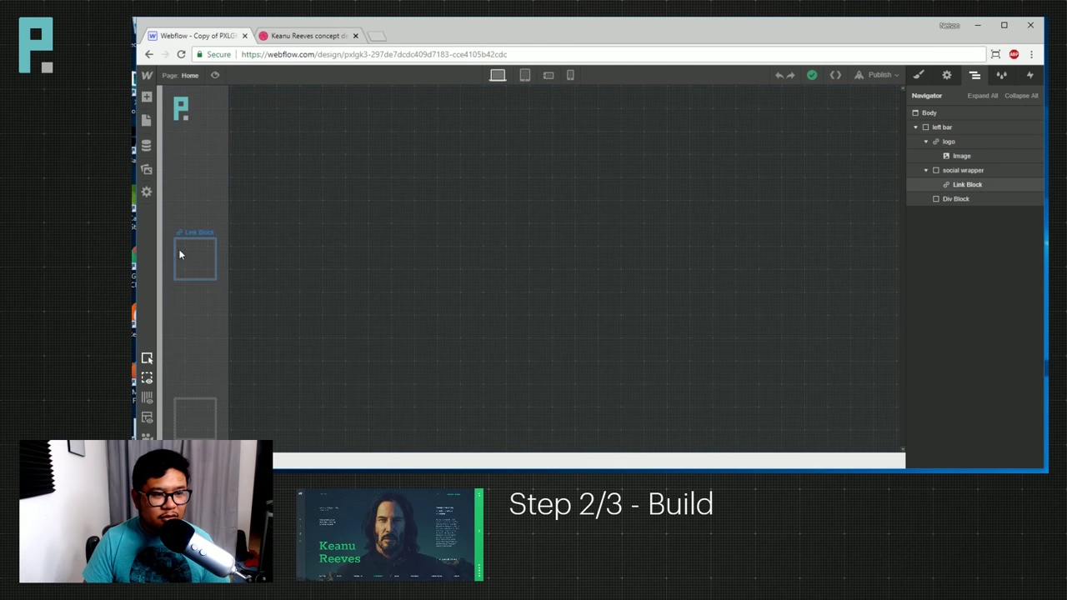
{"action": "key", "text": "Delete"}
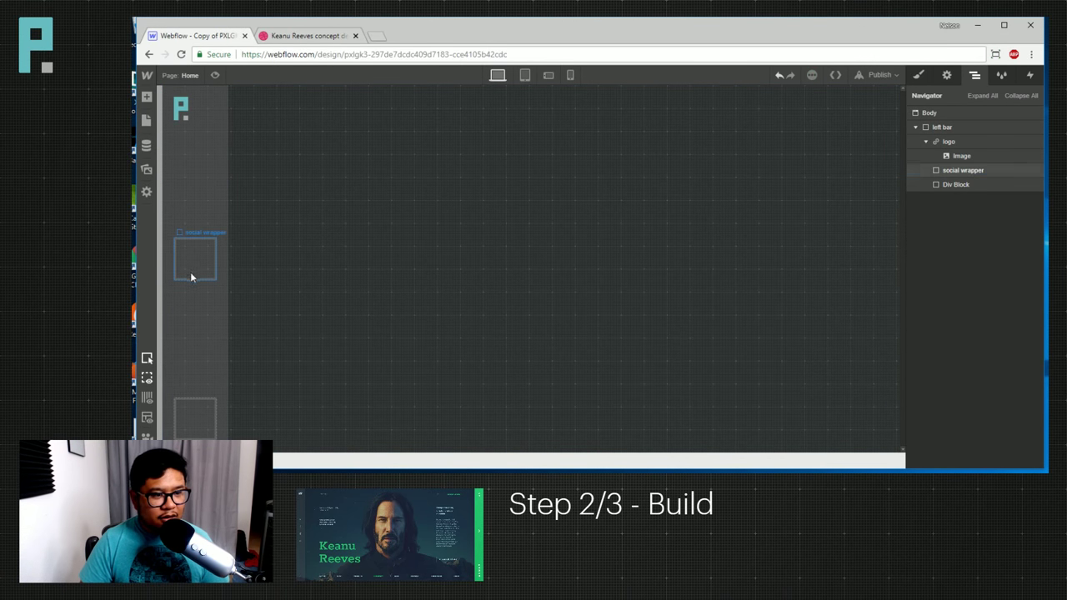
{"action": "left_click", "coordinate": [190, 273]}
{"action": "key", "text": "ctrl+z"}
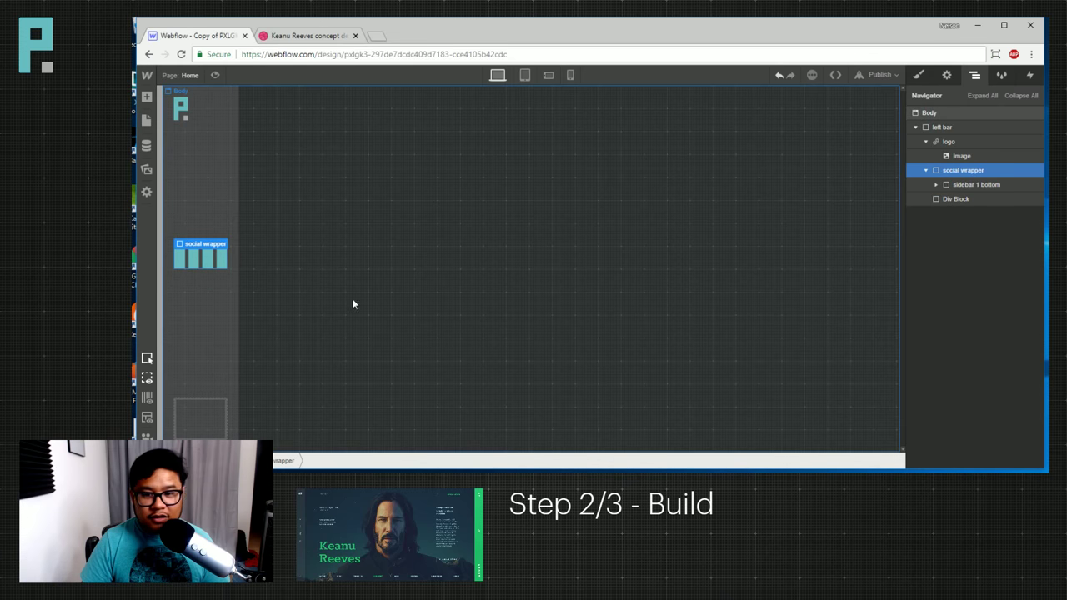
Strip the 'sidebar 1 bottom' class from the pasted row, then view a social link's interactions.
{"action": "left_click", "coordinate": [971, 184]}
{"action": "left_click", "coordinate": [918, 75]}
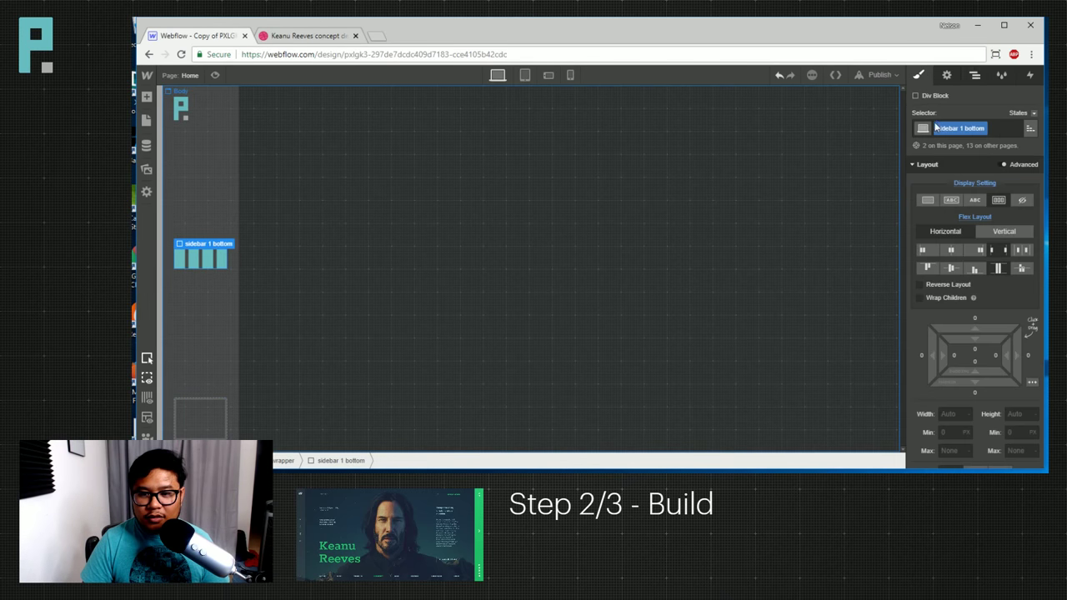
{"action": "left_click", "coordinate": [983, 130]}
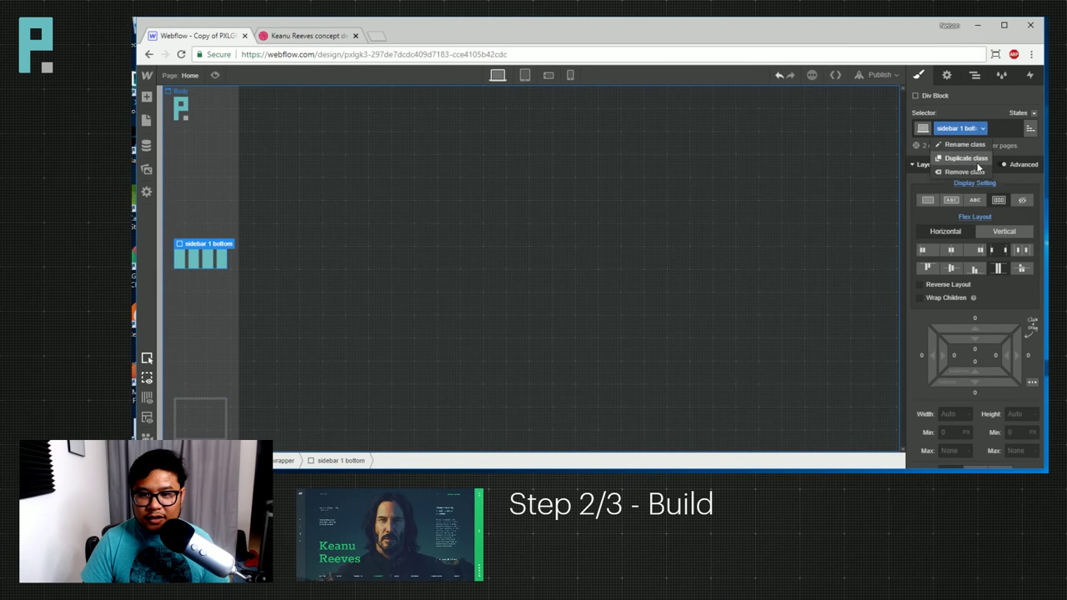
{"action": "left_click", "coordinate": [972, 169]}
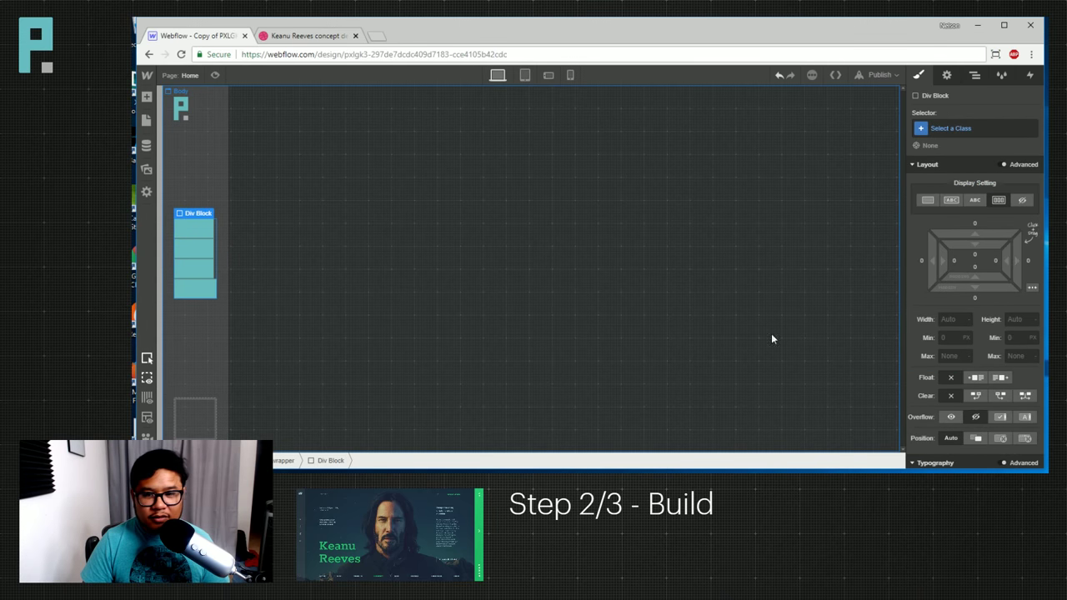
{"action": "left_click", "coordinate": [200, 227]}
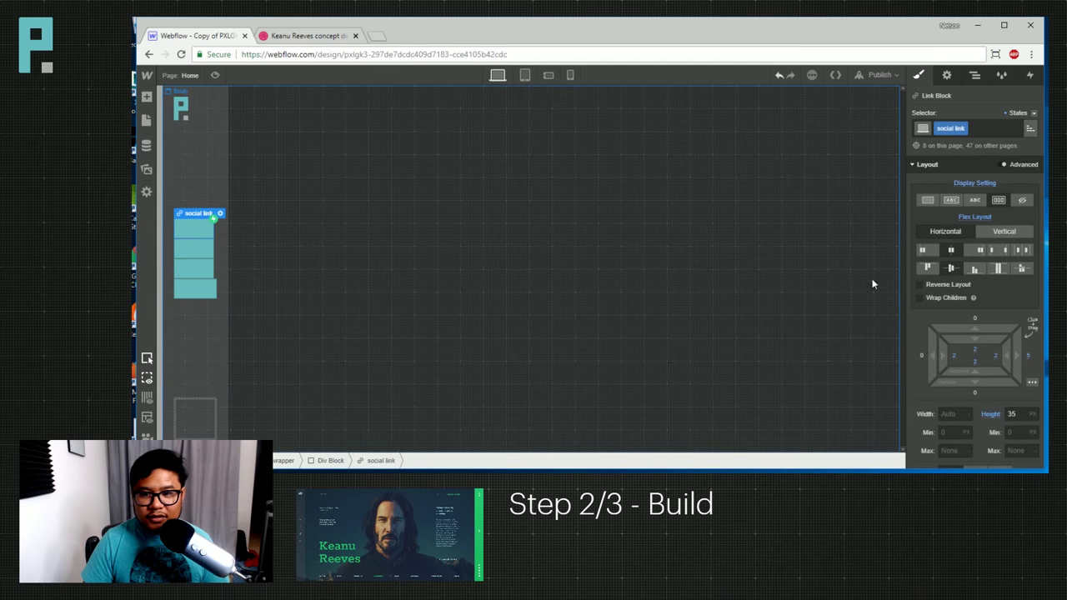
{"action": "left_click", "coordinate": [1030, 75]}
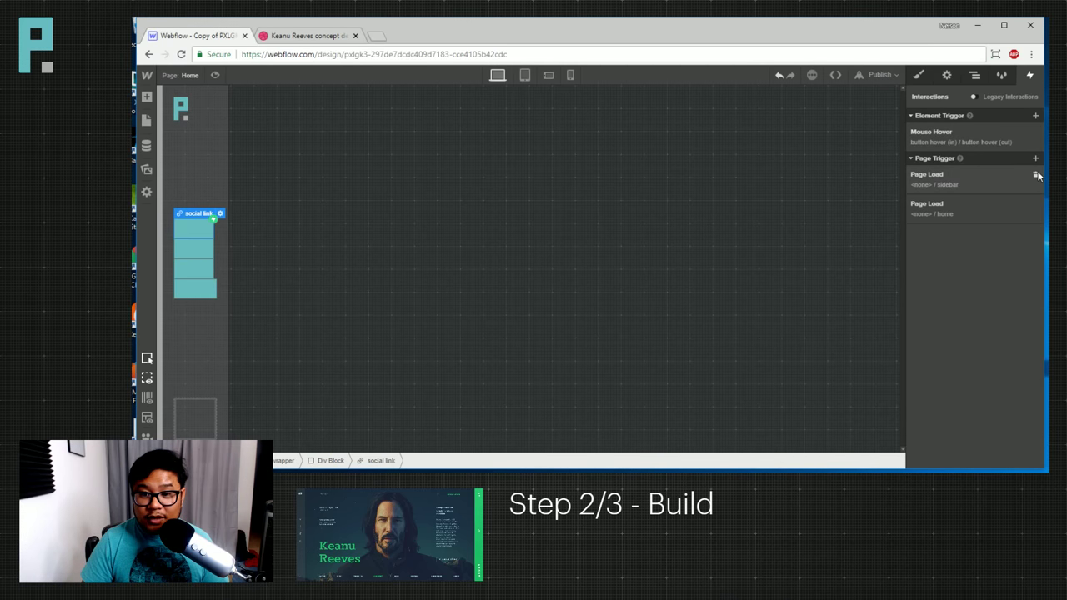
Delete the two Page Load interactions and each social link's Mouse Hover interaction.
{"action": "left_click", "coordinate": [1036, 174]}
{"action": "left_click", "coordinate": [1036, 174]}
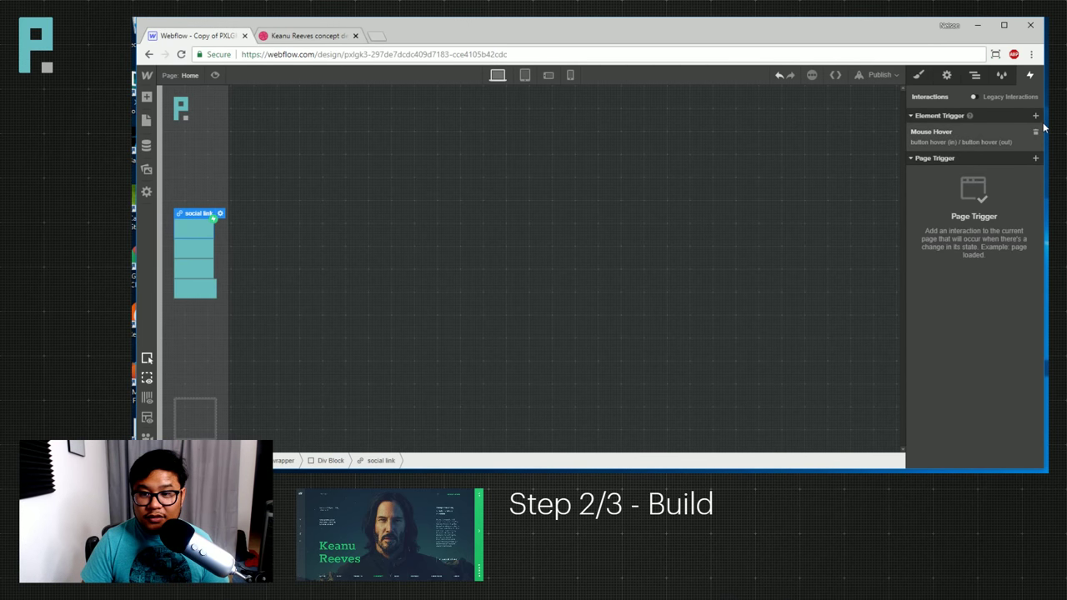
{"action": "left_click", "coordinate": [1034, 134]}
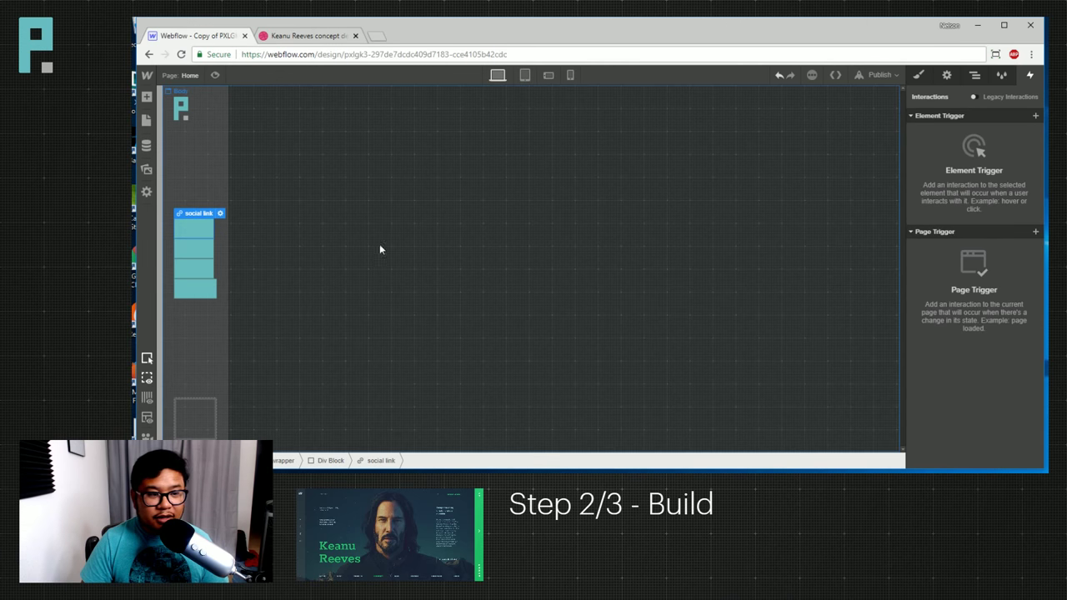
{"action": "left_click", "coordinate": [211, 248]}
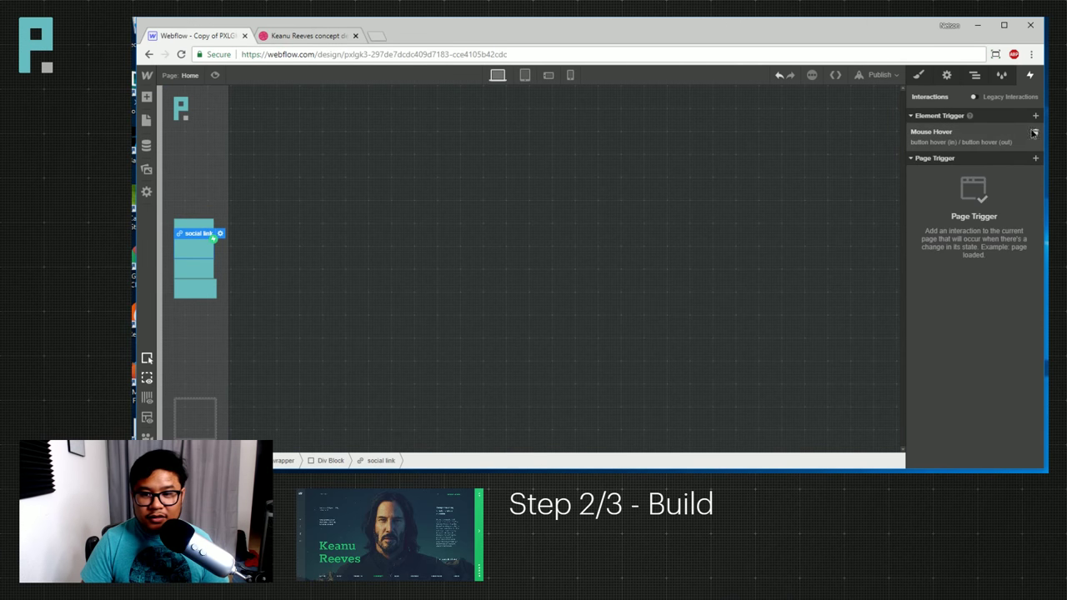
{"action": "left_click", "coordinate": [200, 268]}
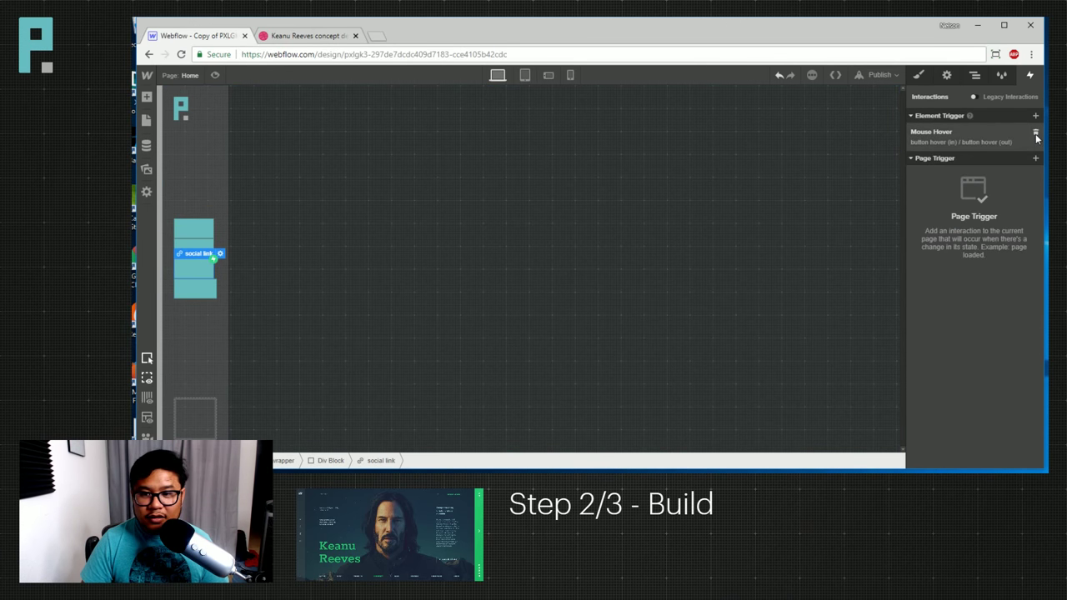
{"action": "left_click", "coordinate": [1036, 134]}
{"action": "left_click", "coordinate": [215, 292]}
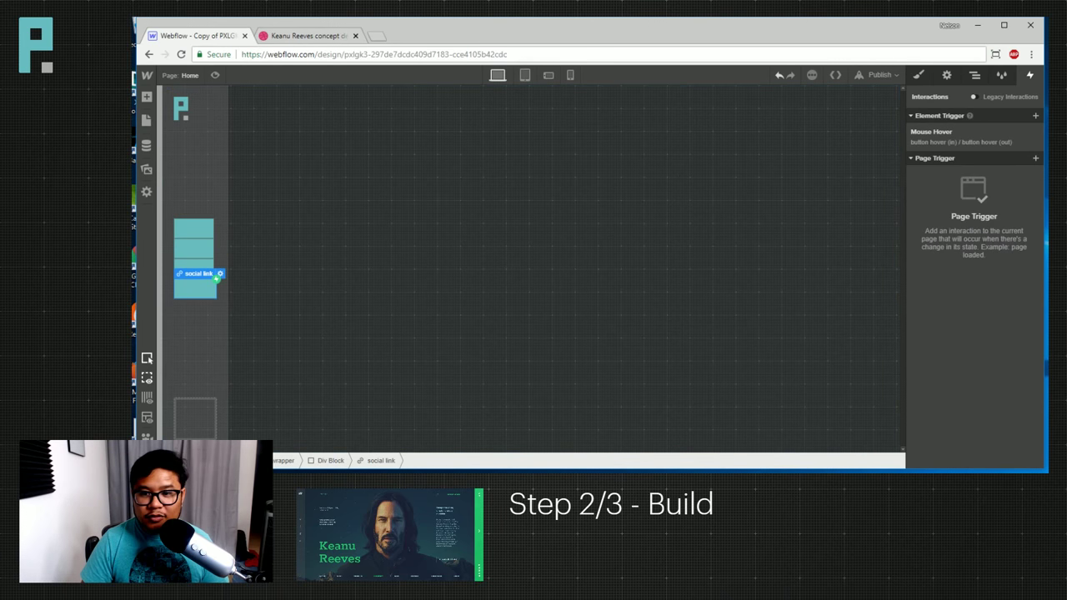
{"action": "left_click", "coordinate": [1036, 134]}
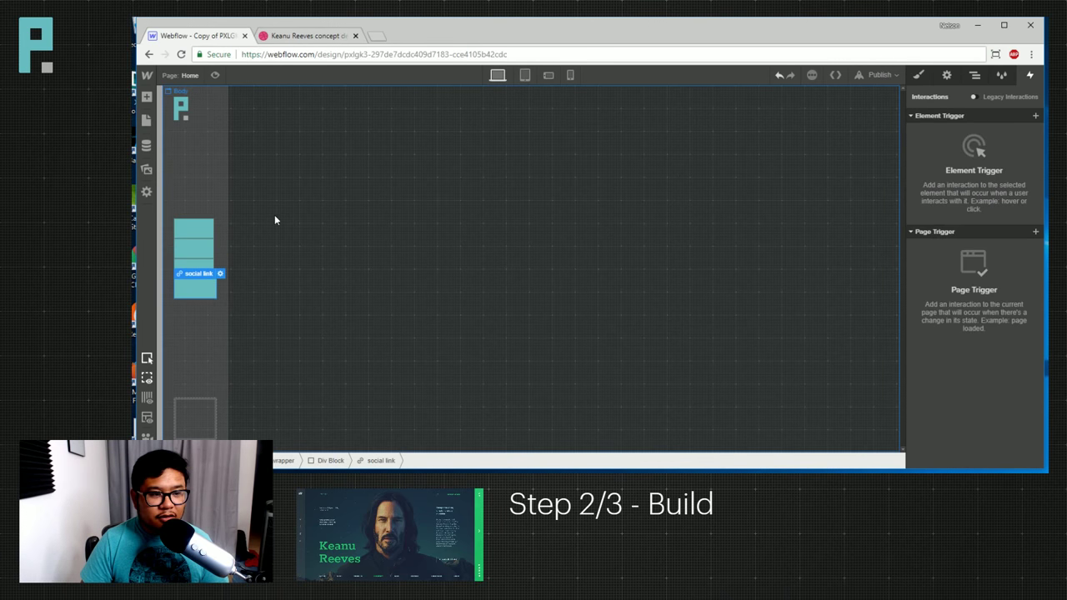
{"action": "left_click", "coordinate": [207, 238]}
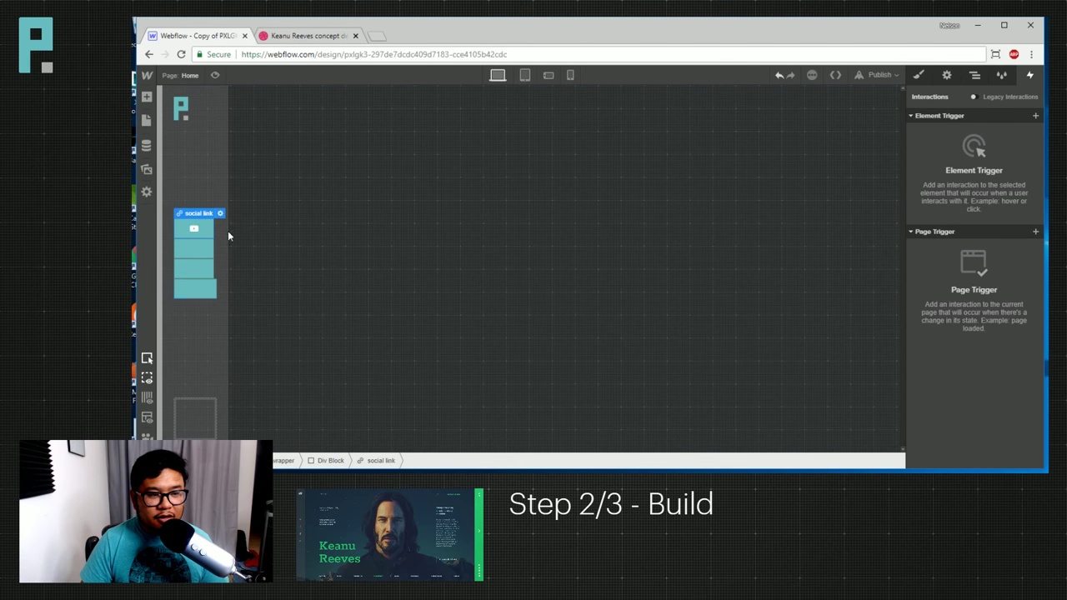
{"action": "left_click", "coordinate": [969, 76]}
Delete the button bg overlay from all four social links in the Navigator.
{"action": "left_click", "coordinate": [946, 242]}
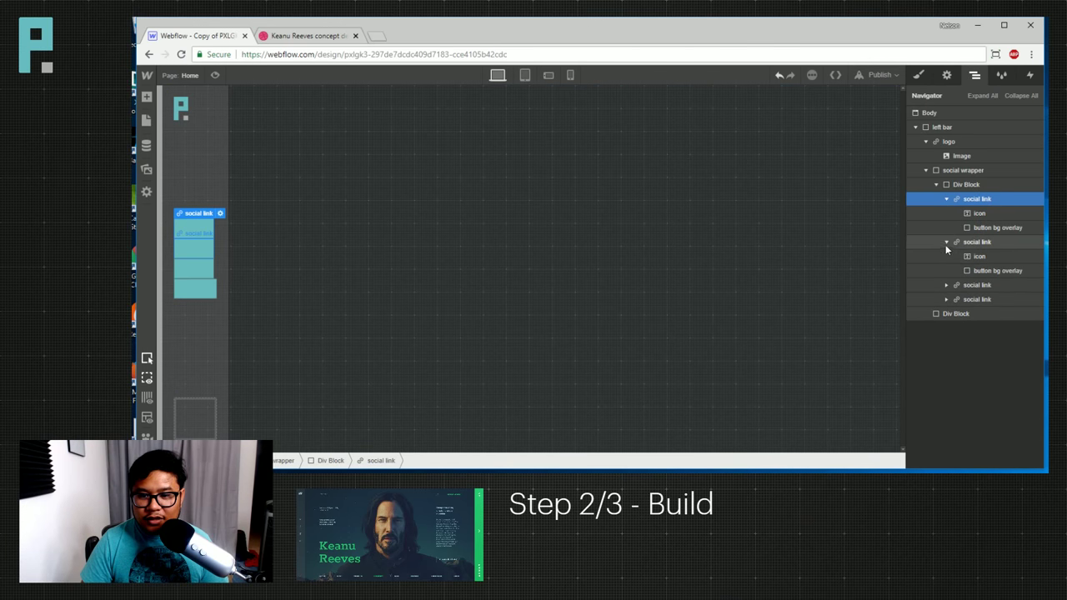
{"action": "left_click", "coordinate": [946, 285]}
{"action": "left_click", "coordinate": [946, 328]}
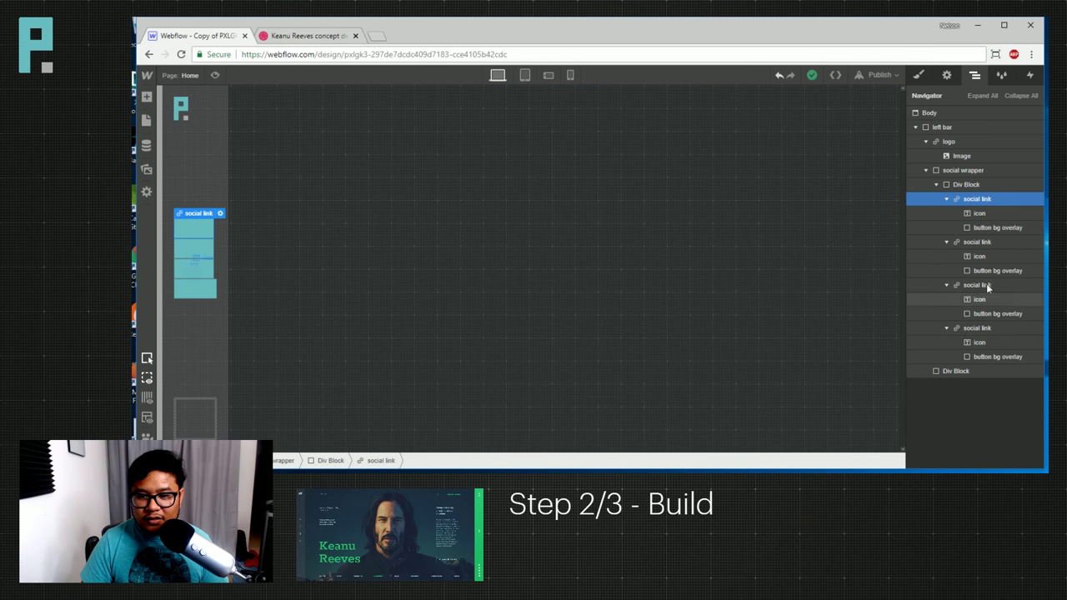
{"action": "left_click", "coordinate": [991, 226]}
{"action": "key", "text": "Delete"}
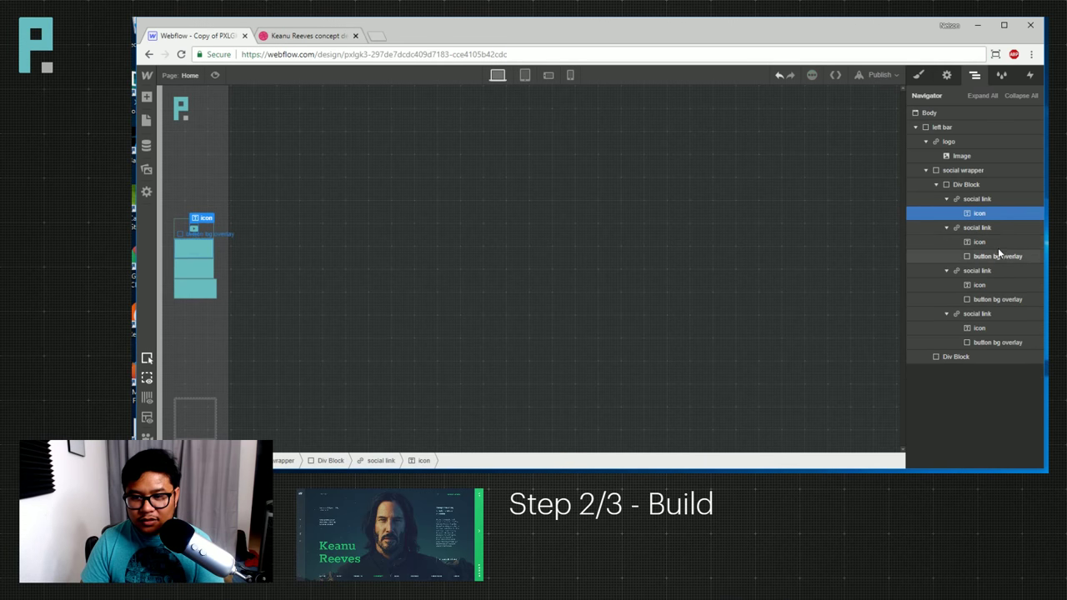
{"action": "left_click", "coordinate": [998, 254]}
{"action": "key", "text": "Delete"}
{"action": "left_click", "coordinate": [996, 285]}
{"action": "key", "text": "Delete"}
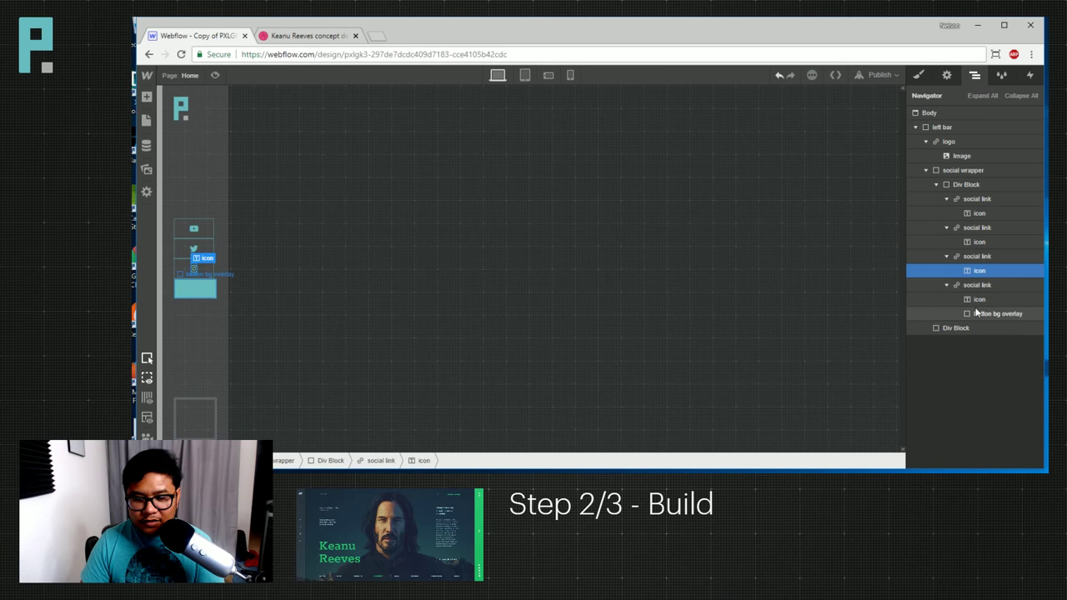
{"action": "left_click", "coordinate": [976, 314]}
{"action": "key", "text": "Delete"}
Move the four social links out of the inner Div Block directly into social wrapper.
{"action": "left_click", "coordinate": [984, 199]}
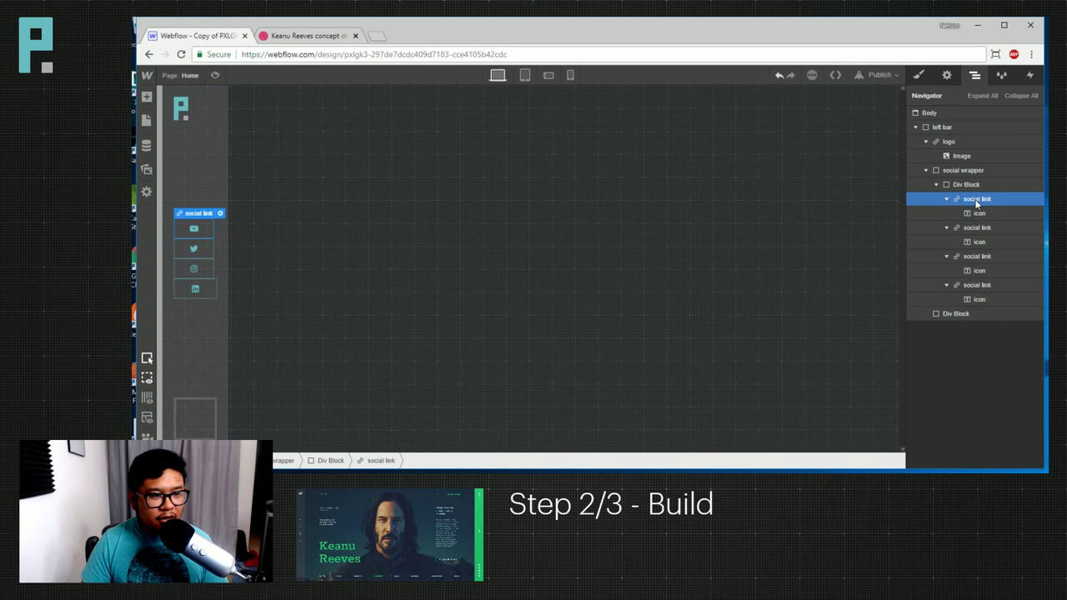
{"action": "left_click_drag", "start_coordinate": [977, 204], "coordinate": [967, 227]}
{"action": "left_click", "coordinate": [972, 241]}
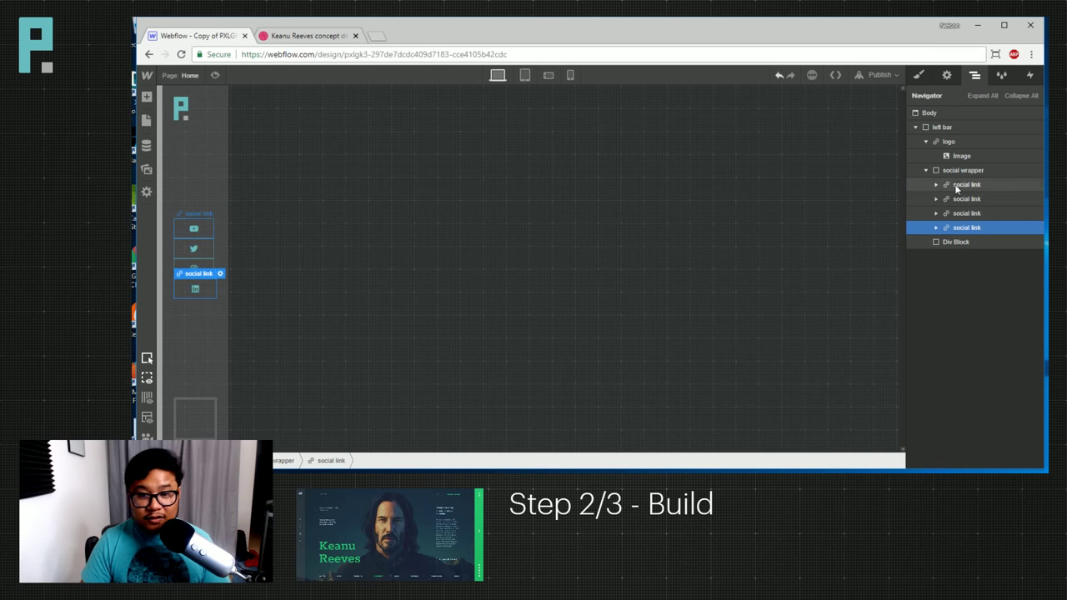
{"action": "left_click", "coordinate": [957, 185]}
{"action": "key", "text": "s"}
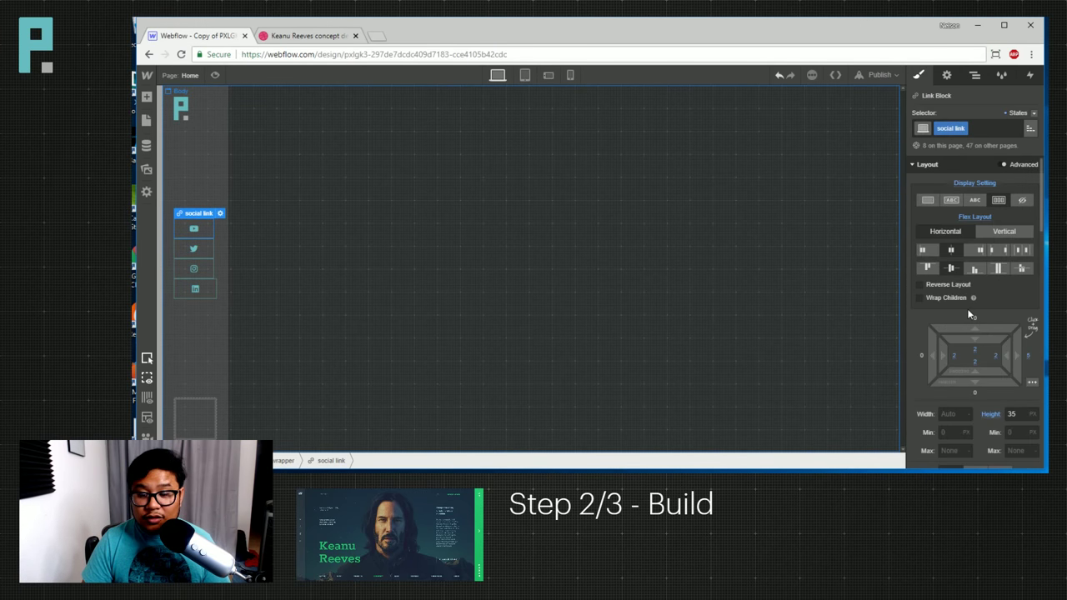
Remove the 'social link 2' combo class from the LinkedIn social link.
{"action": "left_click", "coordinate": [206, 292]}
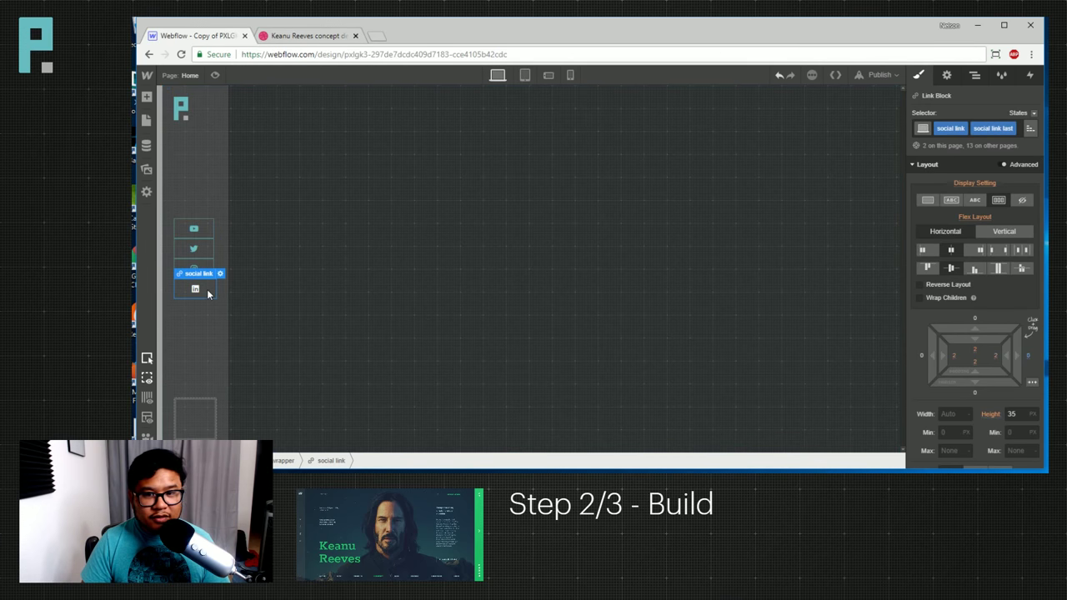
{"action": "left_click", "coordinate": [1015, 129]}
{"action": "left_click", "coordinate": [1002, 166]}
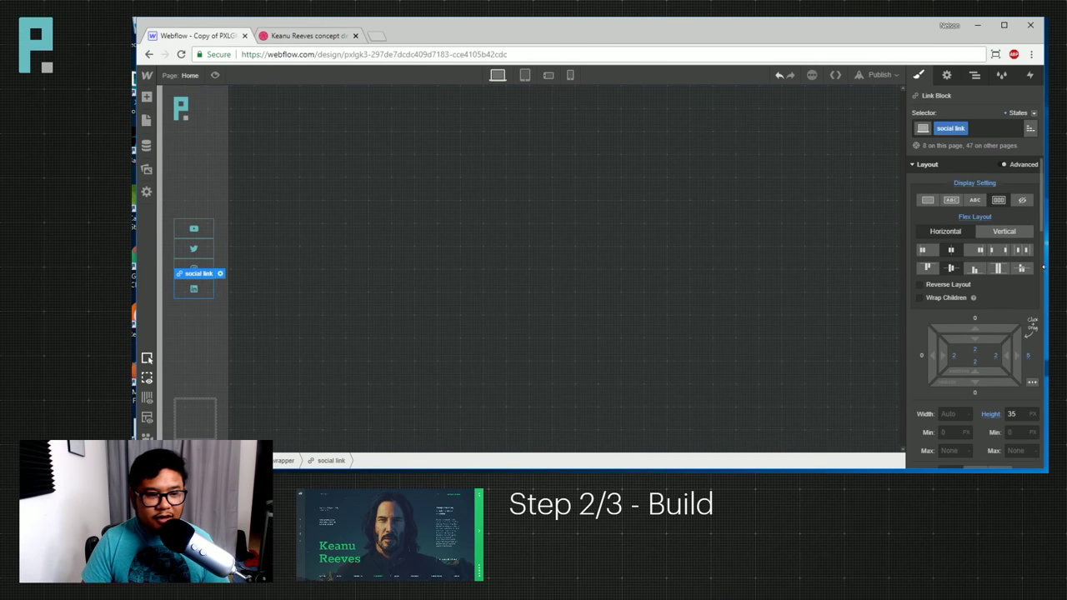
Give the social link class Block display, Auto height and no border.
{"action": "left_click", "coordinate": [978, 183]}
{"action": "left_click", "coordinate": [976, 205]}
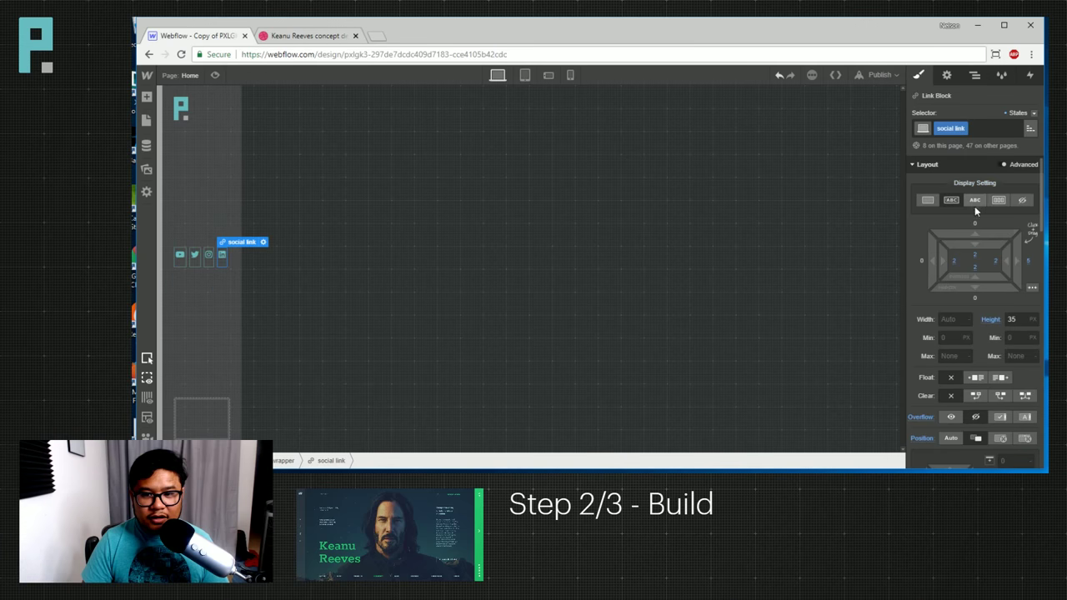
{"action": "left_click", "coordinate": [928, 200]}
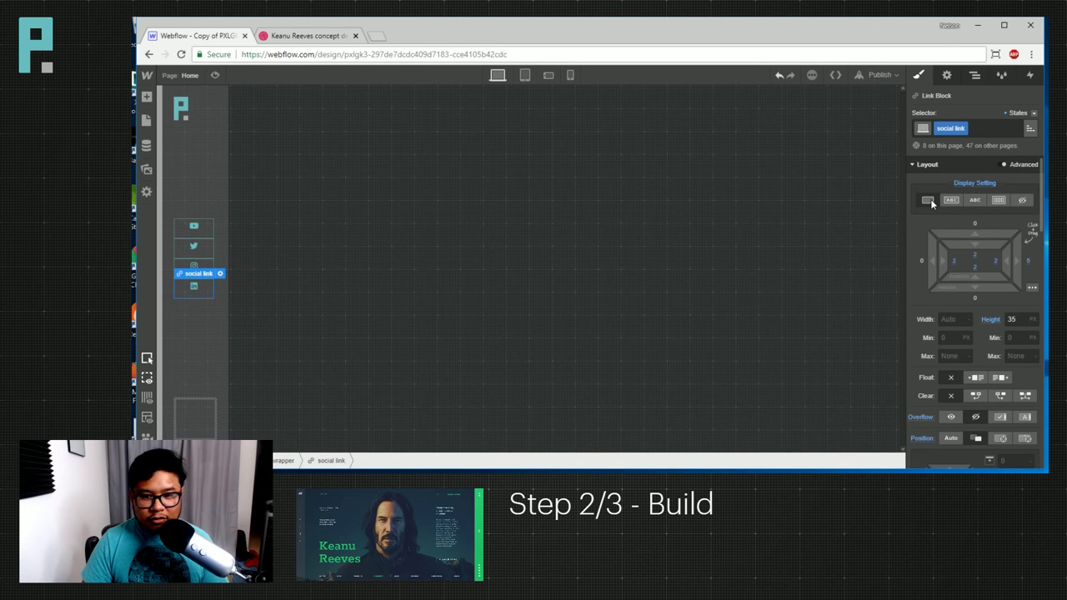
{"action": "left_click", "coordinate": [991, 320], "text": "alt"}
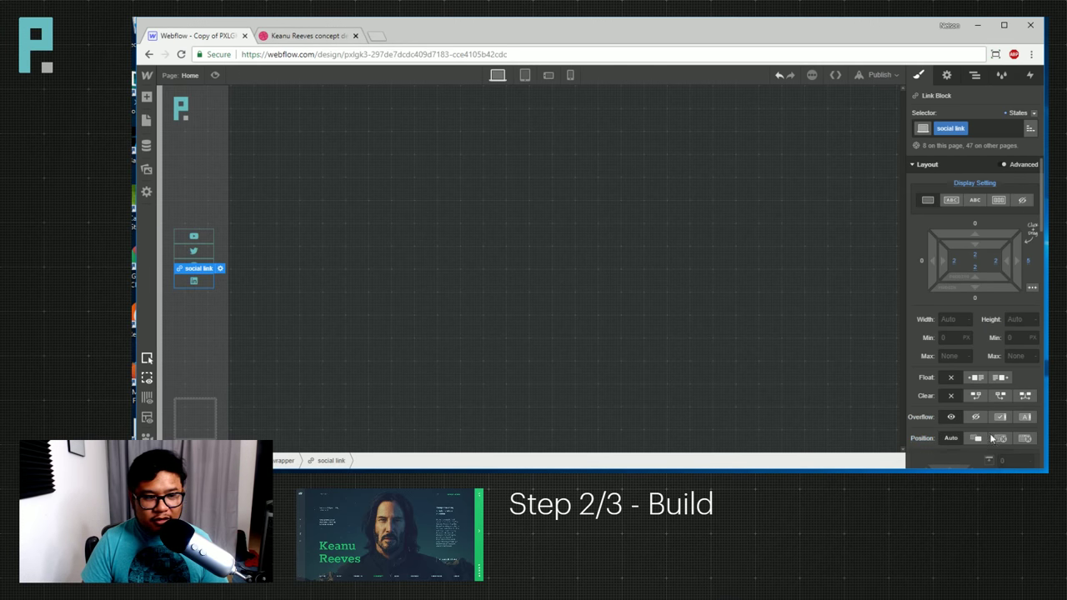
{"action": "scroll", "coordinate": [1000, 423], "scroll_direction": "down", "scroll_amount": 6}
{"action": "scroll", "coordinate": [1000, 423], "scroll_direction": "down", "scroll_amount": 1}
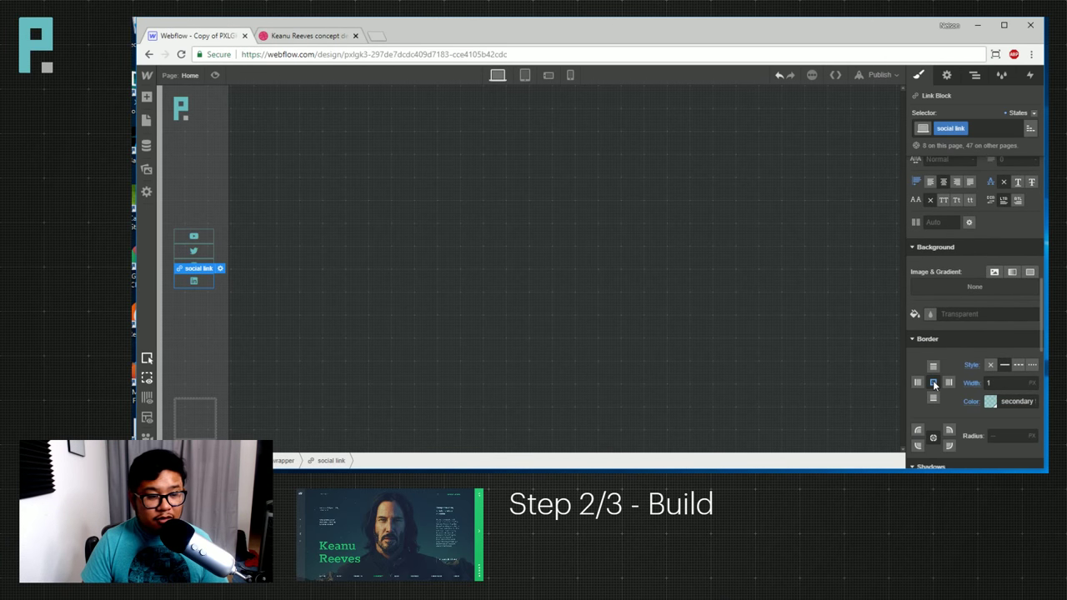
{"action": "left_click", "coordinate": [991, 365]}
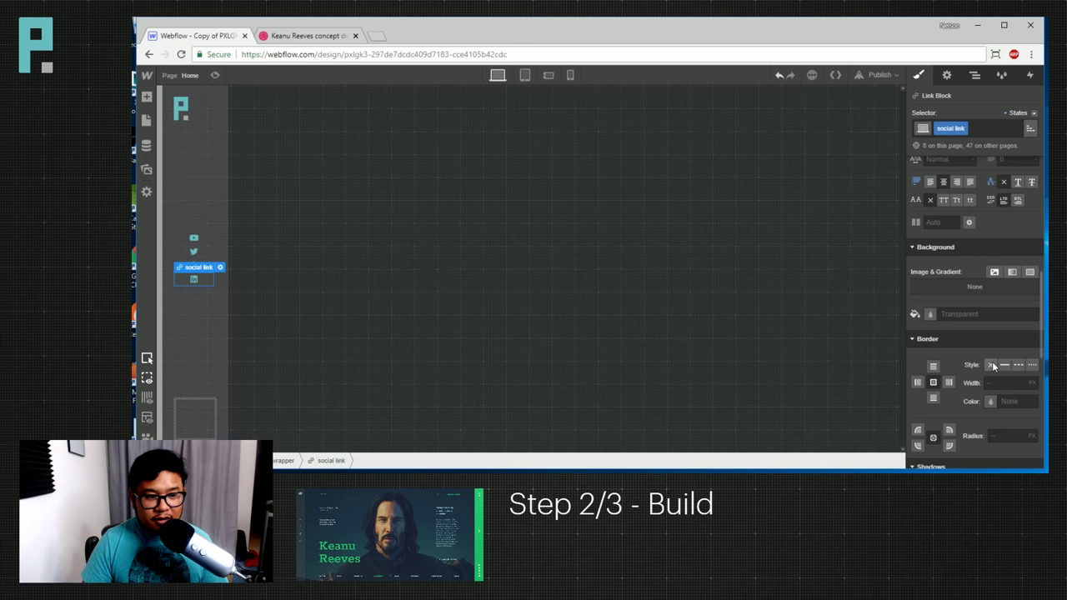
{"action": "scroll", "coordinate": [992, 361], "scroll_direction": "up", "scroll_amount": 3}
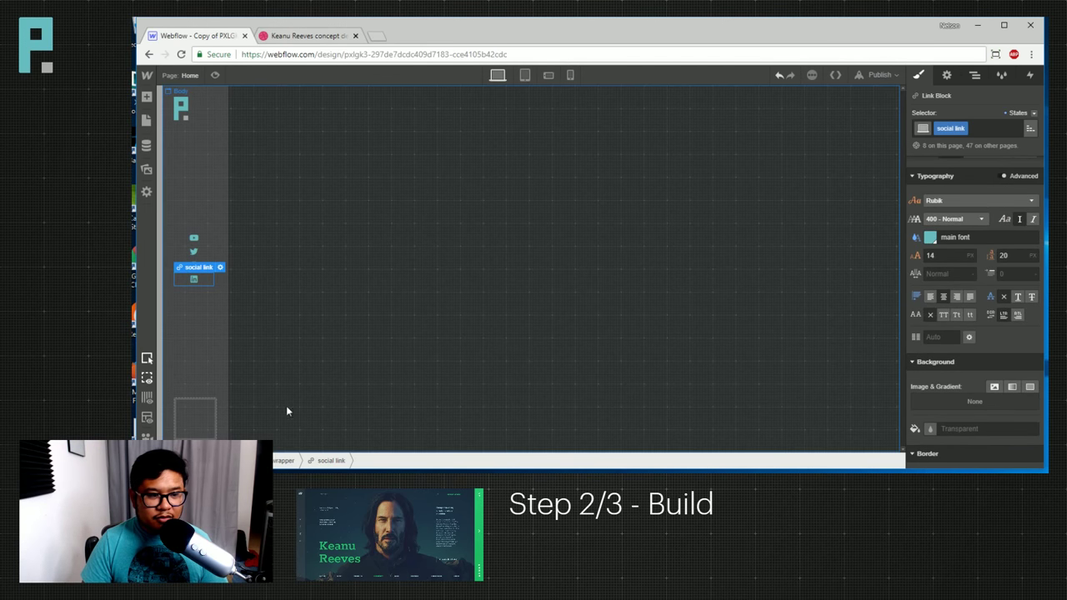
Center the logo Link Block horizontally in the left bar using Center Element.
{"action": "left_click", "coordinate": [182, 120]}
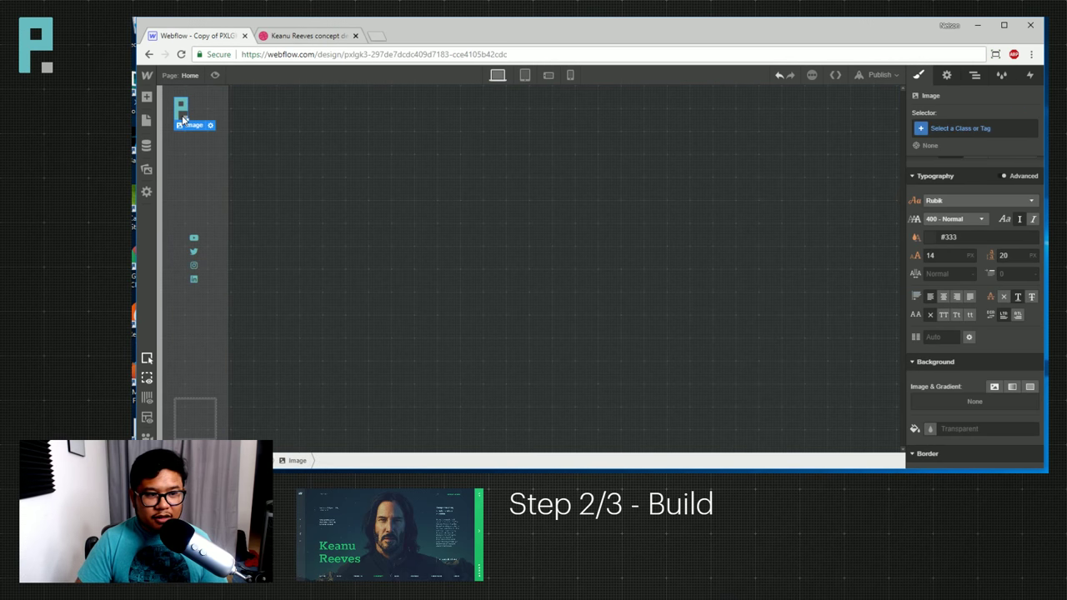
{"action": "left_click", "coordinate": [183, 119]}
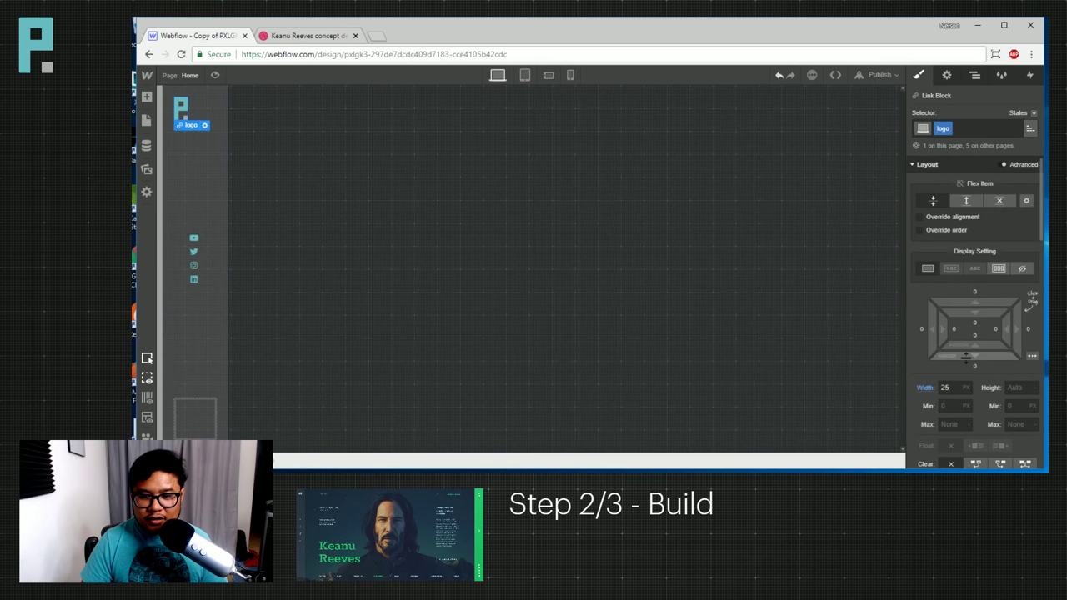
{"action": "left_click", "coordinate": [1032, 356]}
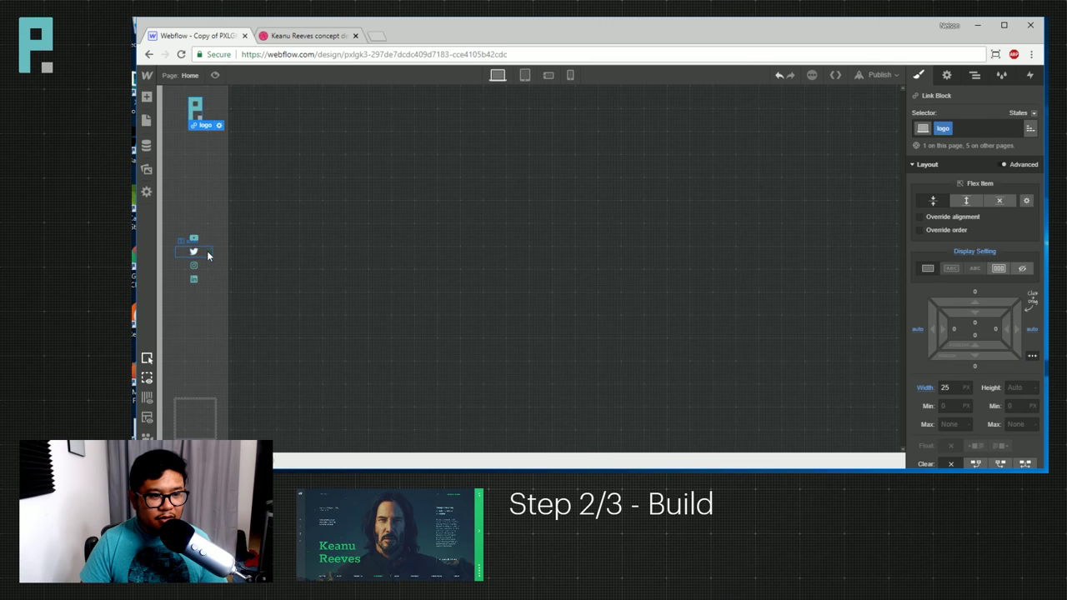
Check the LinkedIn link and the empty bottom Div Block, then preview the sidebar.
{"action": "left_click", "coordinate": [210, 282]}
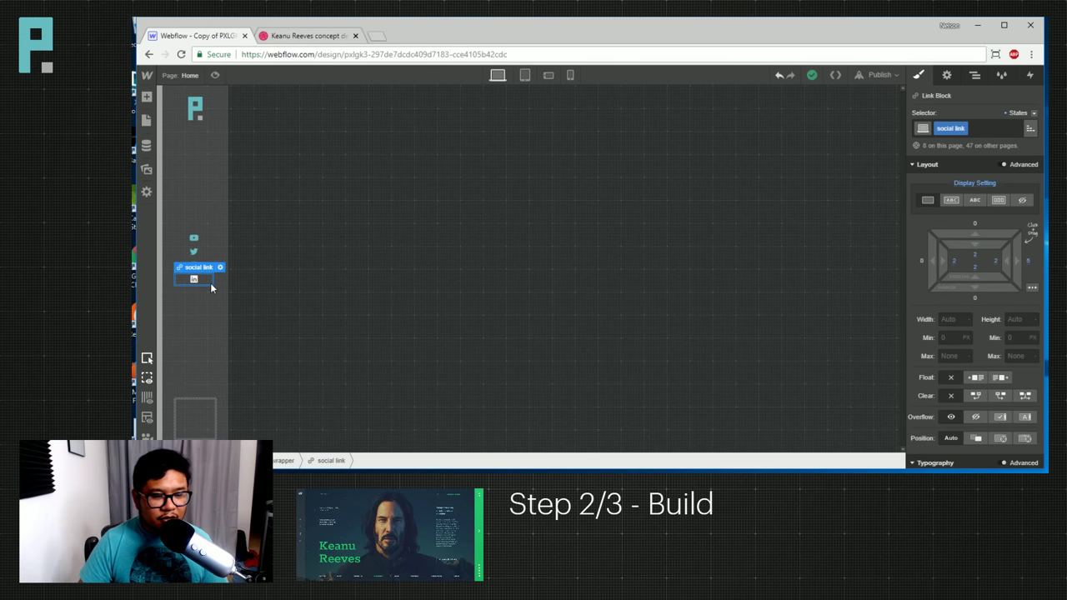
{"action": "left_click", "coordinate": [204, 429]}
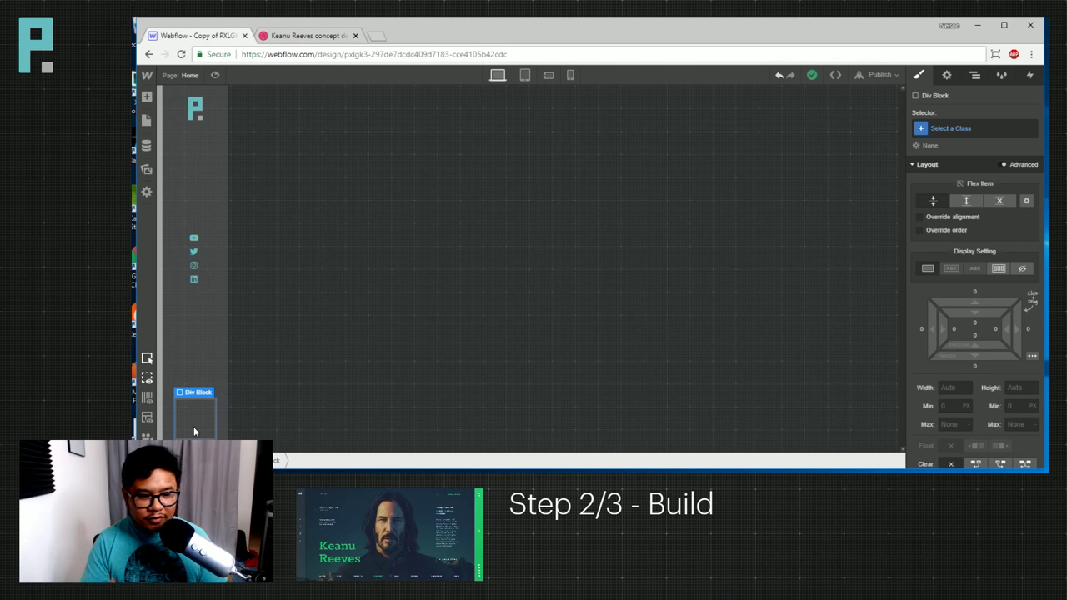
{"action": "left_click", "coordinate": [215, 76]}
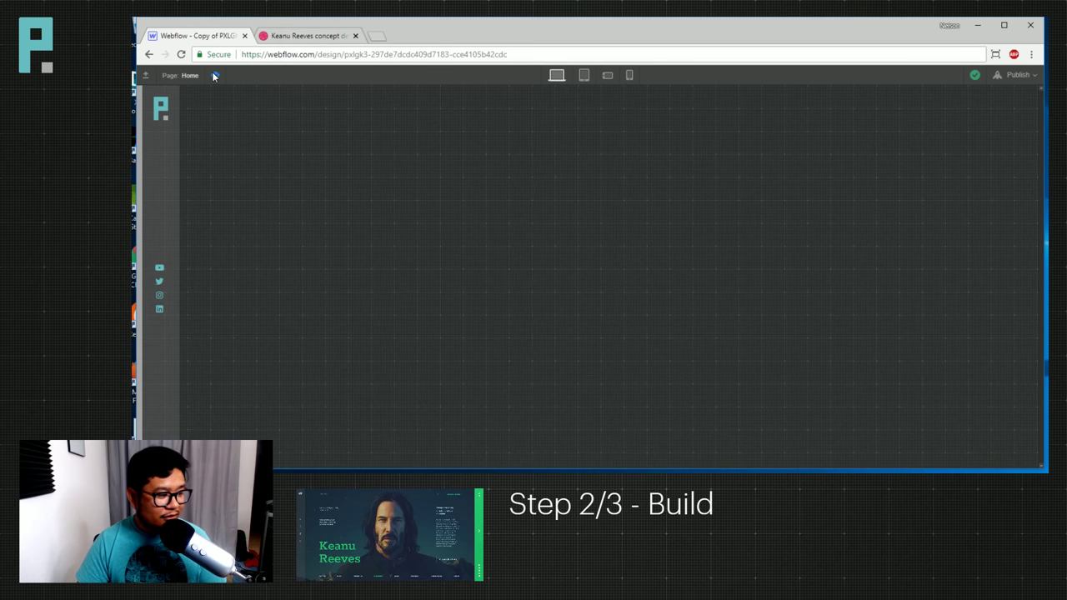
{"action": "left_click", "coordinate": [214, 75]}
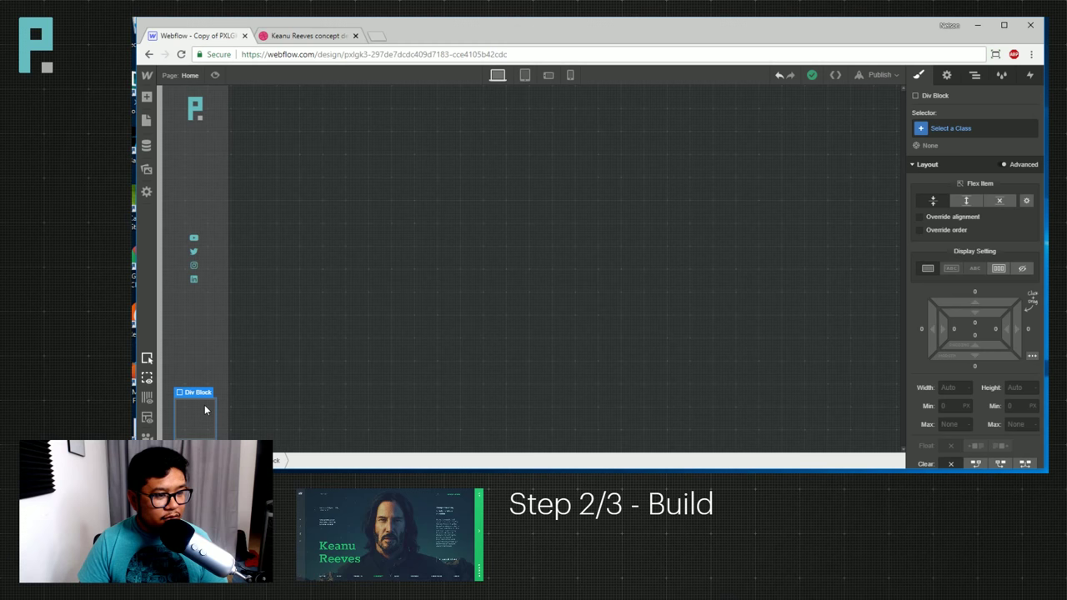
Reduce the social icon font size from 24px to 18px after checking the Dribbble design.
{"action": "left_click", "coordinate": [203, 236]}
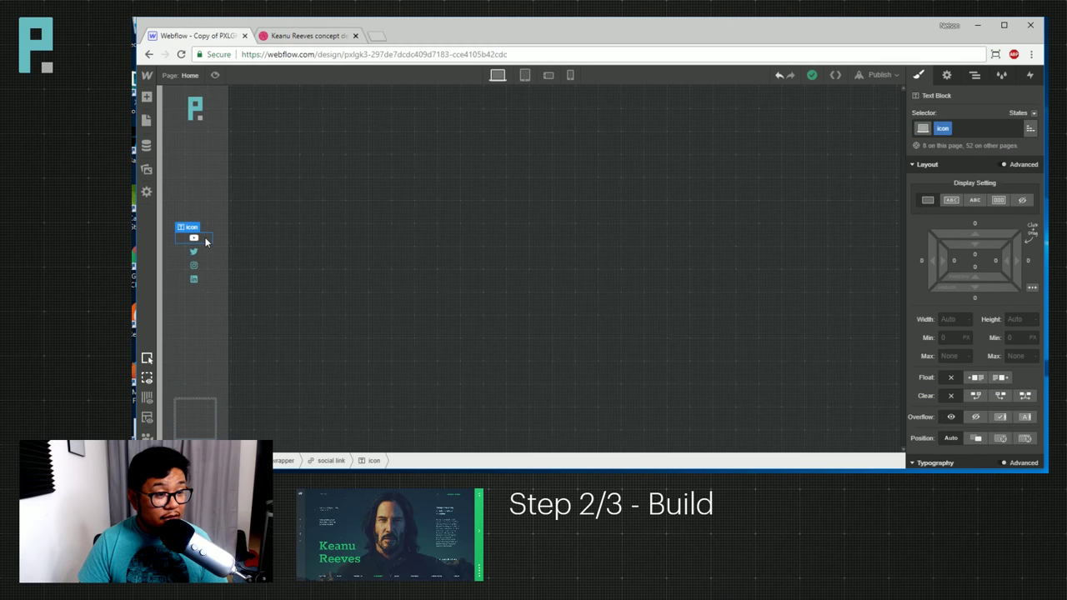
{"action": "scroll", "coordinate": [954, 376], "scroll_direction": "down", "scroll_amount": 3}
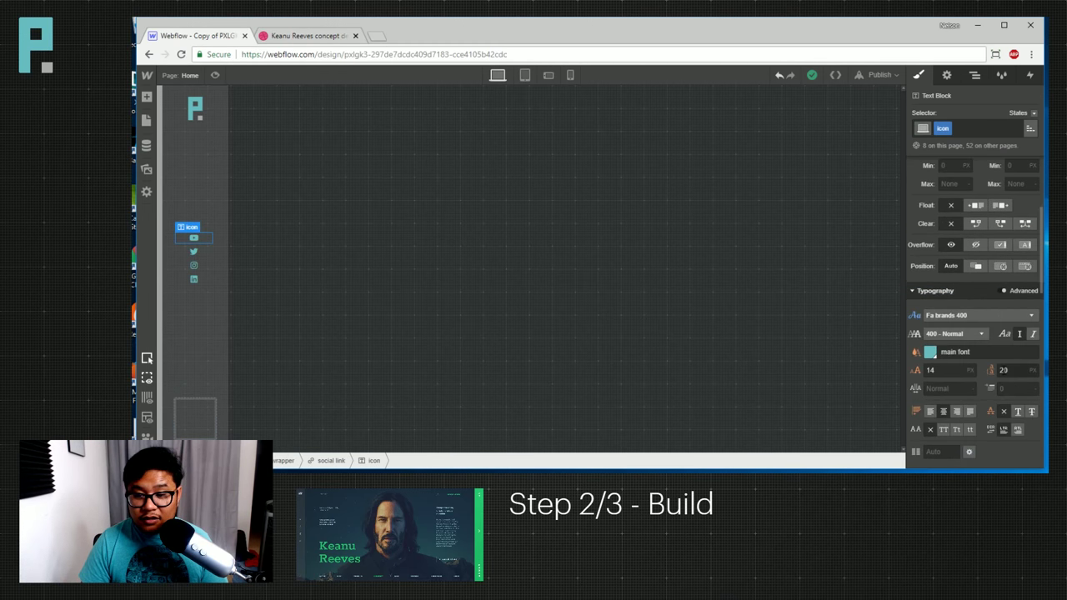
{"action": "double_click", "coordinate": [946, 370]}
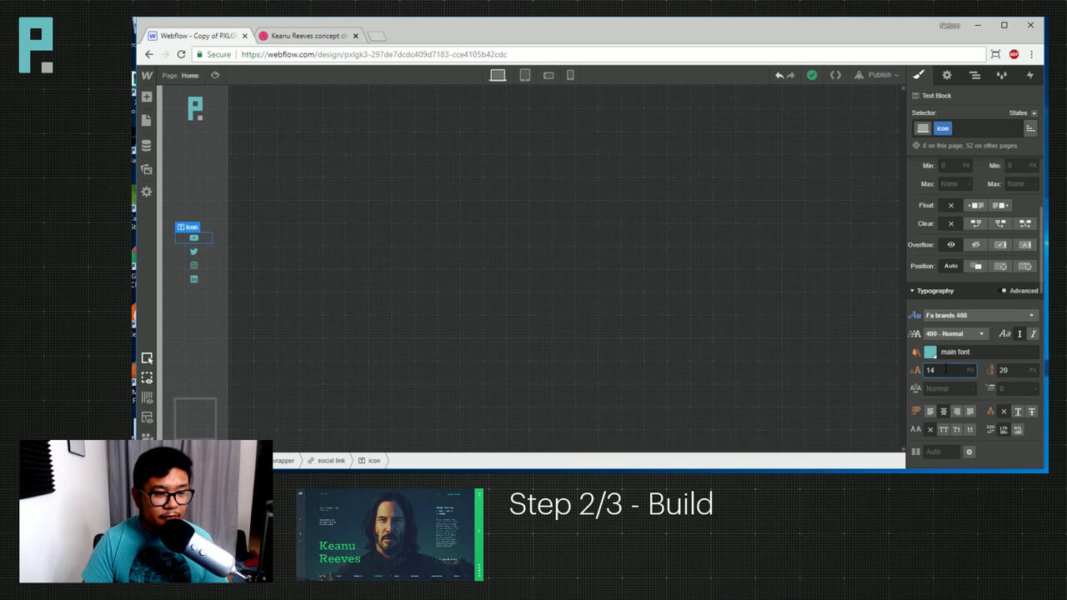
{"action": "type", "text": "24"}
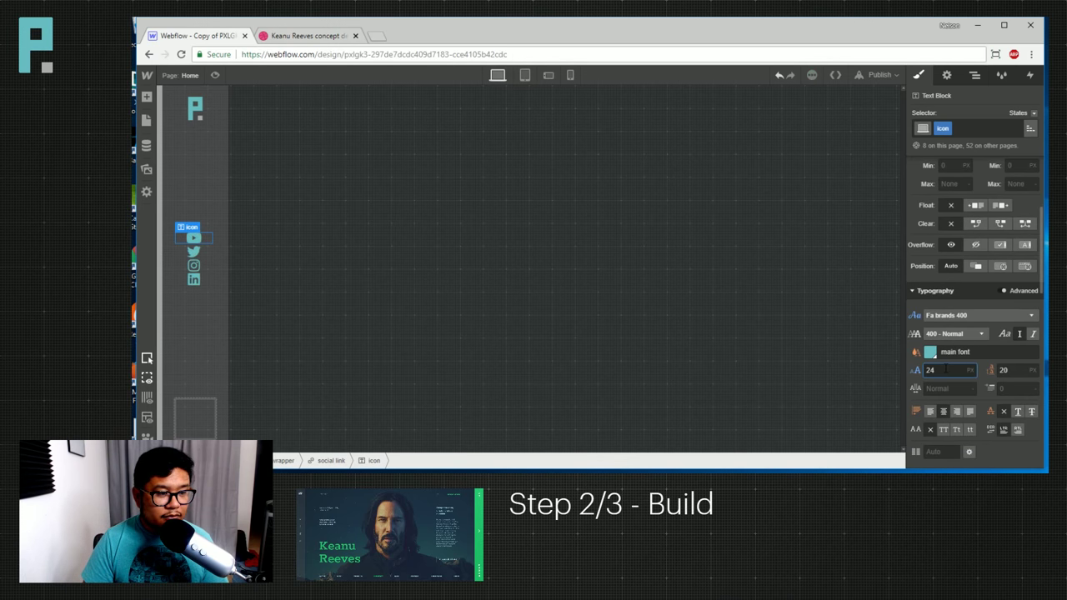
{"action": "left_click", "coordinate": [304, 36]}
{"action": "left_click", "coordinate": [222, 37]}
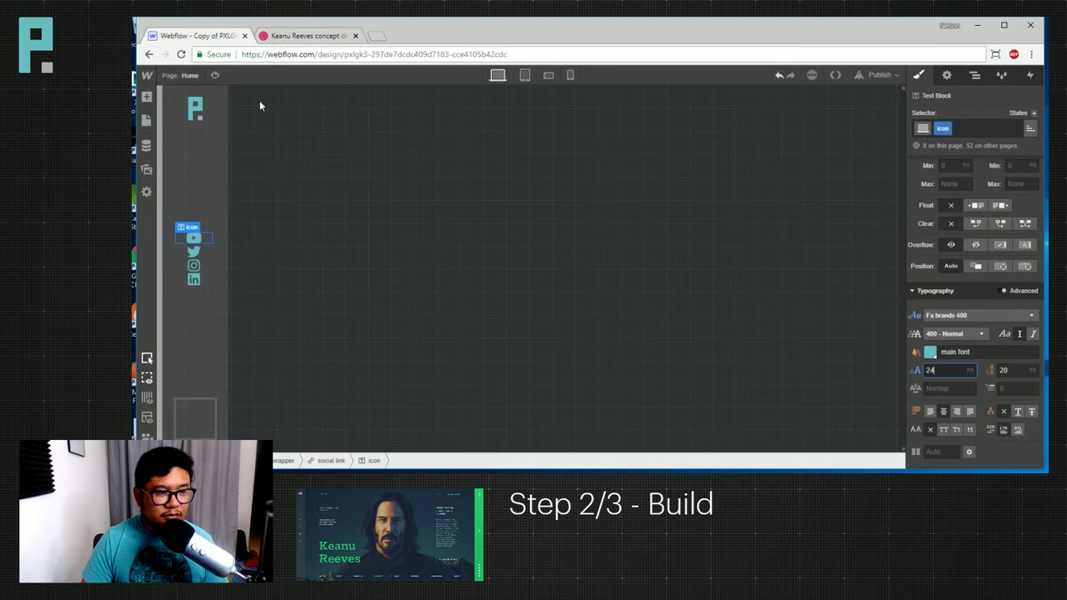
{"action": "key", "text": "BackSpace"}
{"action": "key", "text": "BackSpace"}
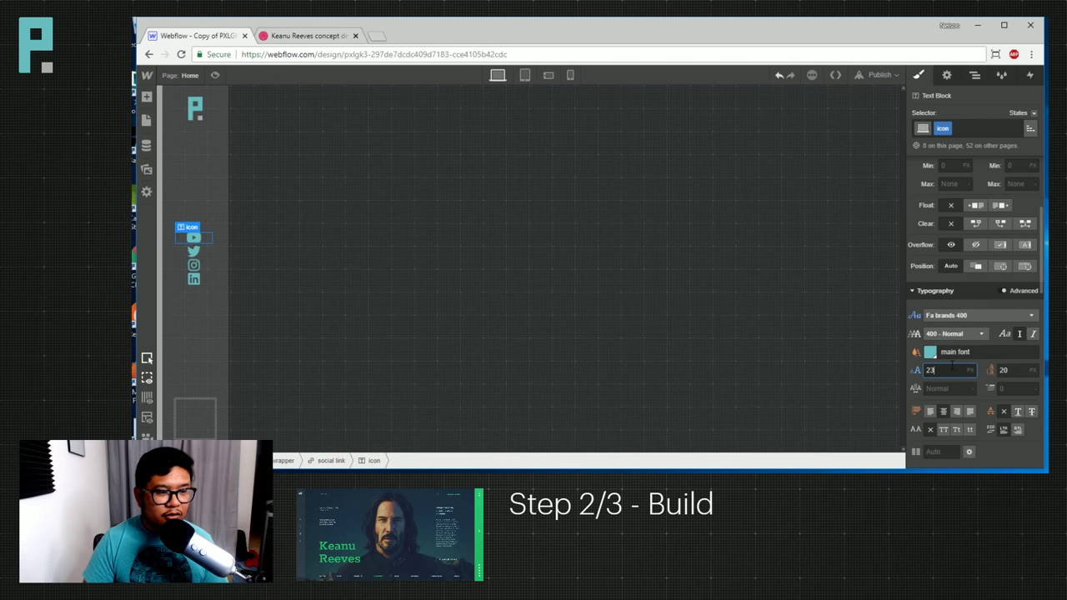
{"action": "type", "text": "18"}
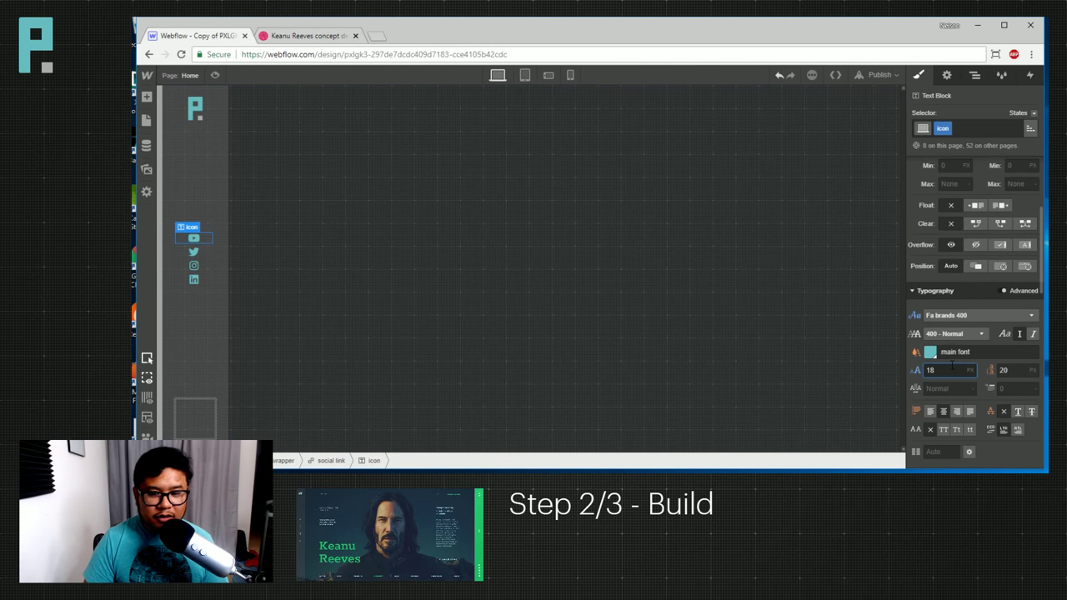
{"action": "key", "text": "Tab"}
Select the enclosing social link instead of the icon text block.
{"action": "scroll", "coordinate": [973, 254], "scroll_direction": "up", "scroll_amount": 1}
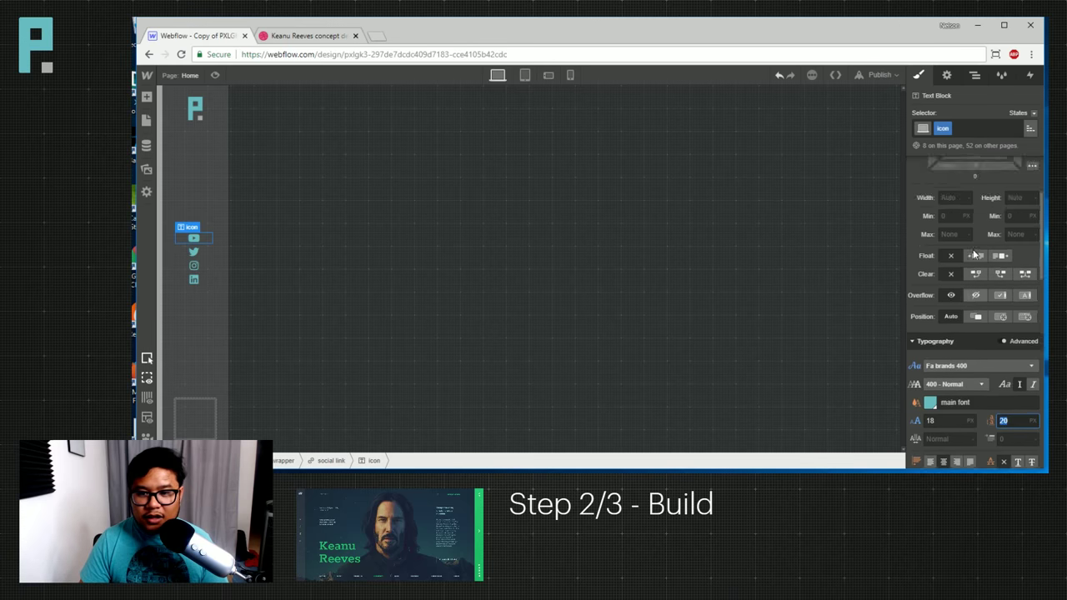
{"action": "scroll", "coordinate": [973, 255], "scroll_direction": "up", "scroll_amount": 2}
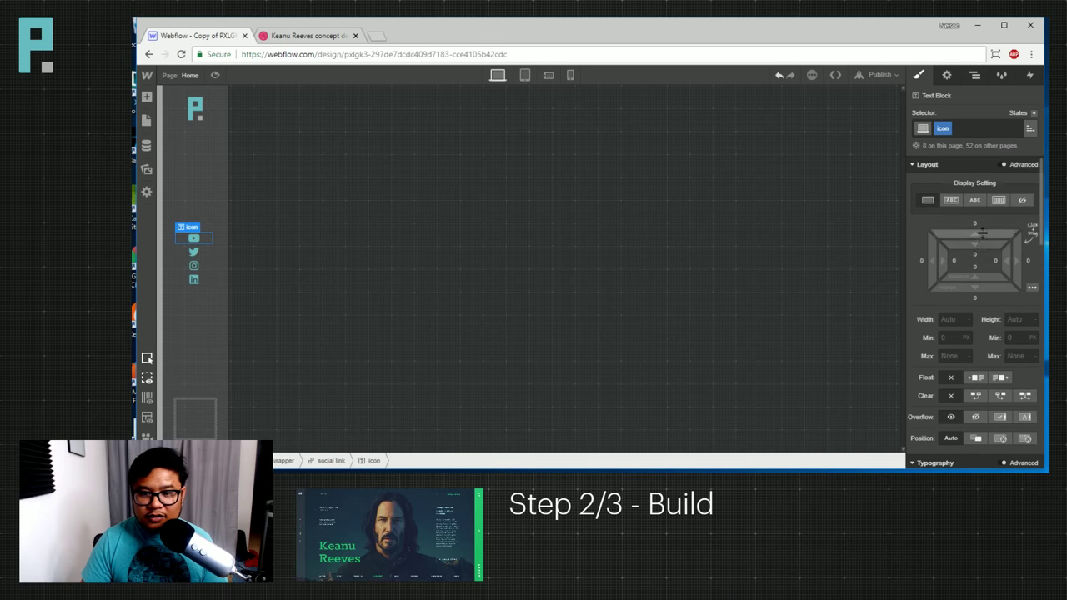
{"action": "left_click", "coordinate": [194, 238]}
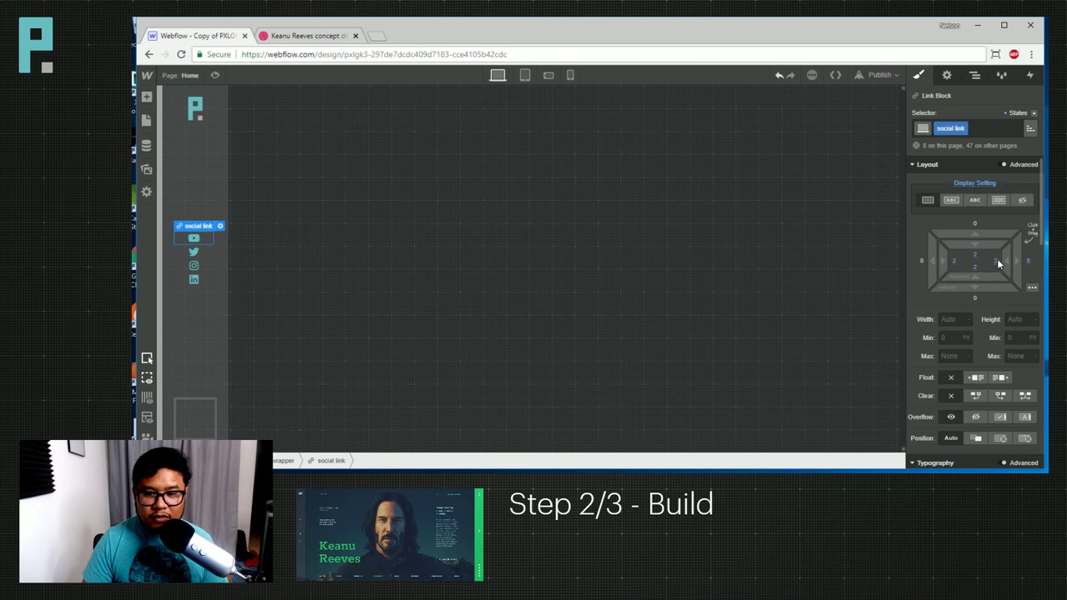
Drag the social link's padding to 15px top and bottom to spread the icons apart.
{"action": "left_click_drag", "start_coordinate": [1029, 266], "coordinate": [987, 268]}
{"action": "scroll", "coordinate": [1007, 351], "scroll_direction": "down", "scroll_amount": 4}
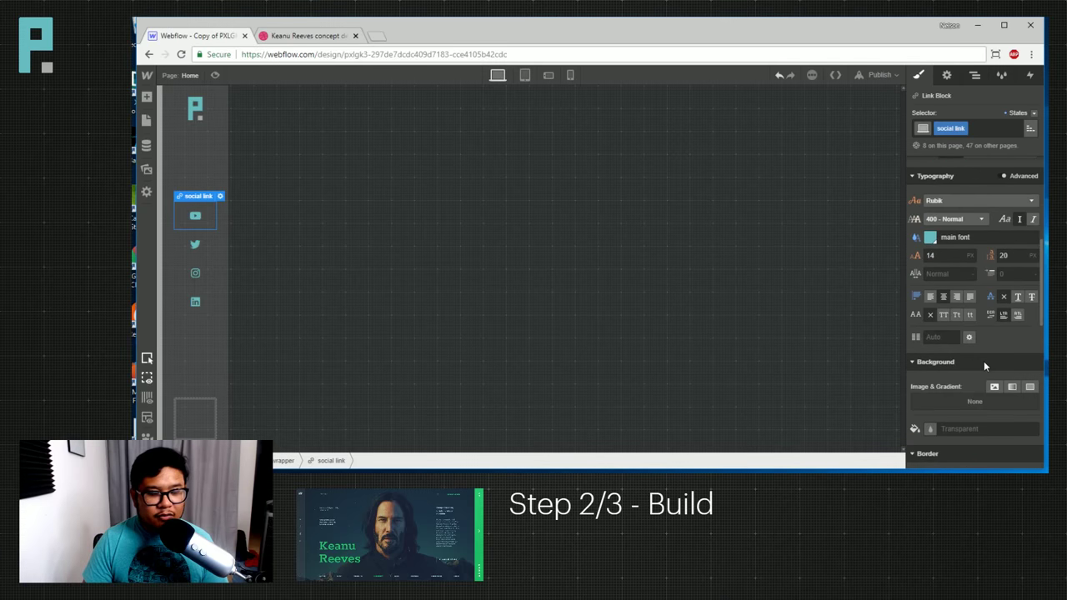
{"action": "scroll", "coordinate": [1000, 360], "scroll_direction": "down", "scroll_amount": 5}
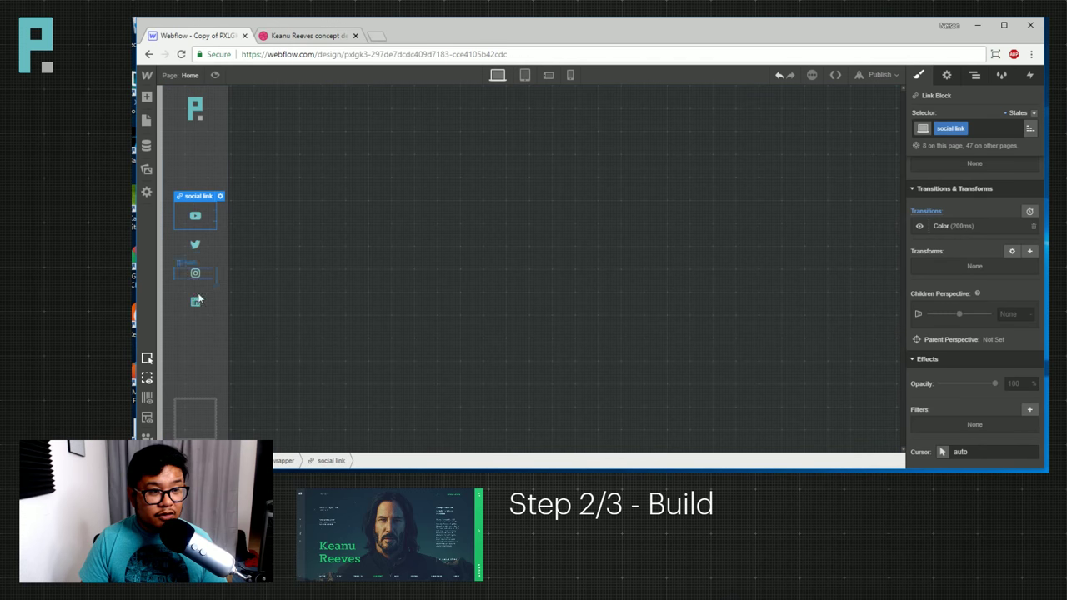
{"action": "scroll", "coordinate": [1002, 346], "scroll_direction": "up", "scroll_amount": 1}
{"action": "scroll", "coordinate": [1002, 346], "scroll_direction": "up", "scroll_amount": 10}
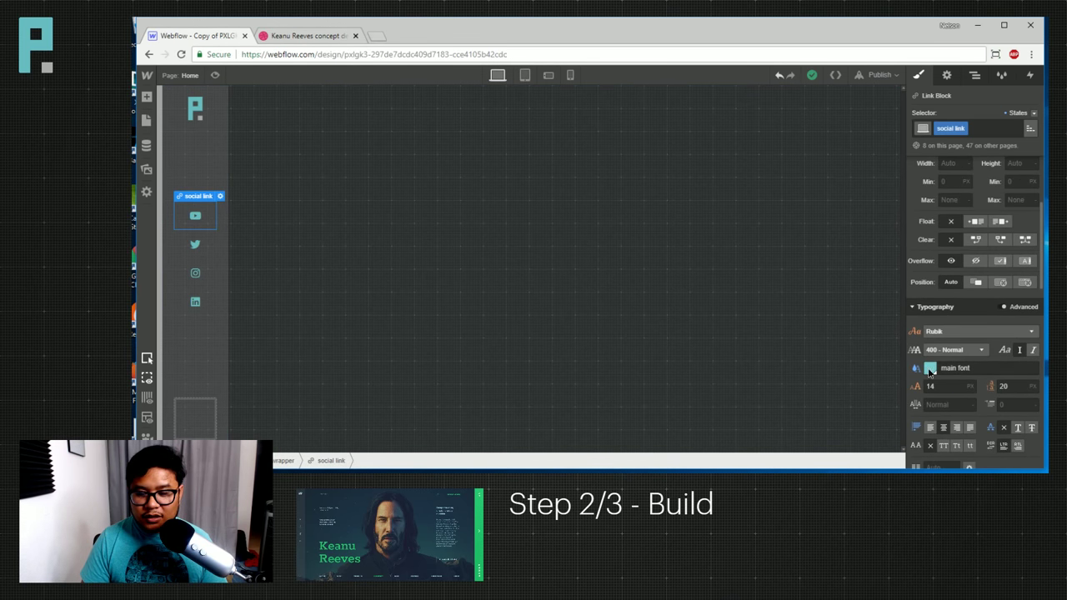
Color the social icons White Smoke at about 31% opacity, rgba(233, 233, 233, 0.31).
{"action": "left_click", "coordinate": [929, 369]}
{"action": "left_click", "coordinate": [1000, 326]}
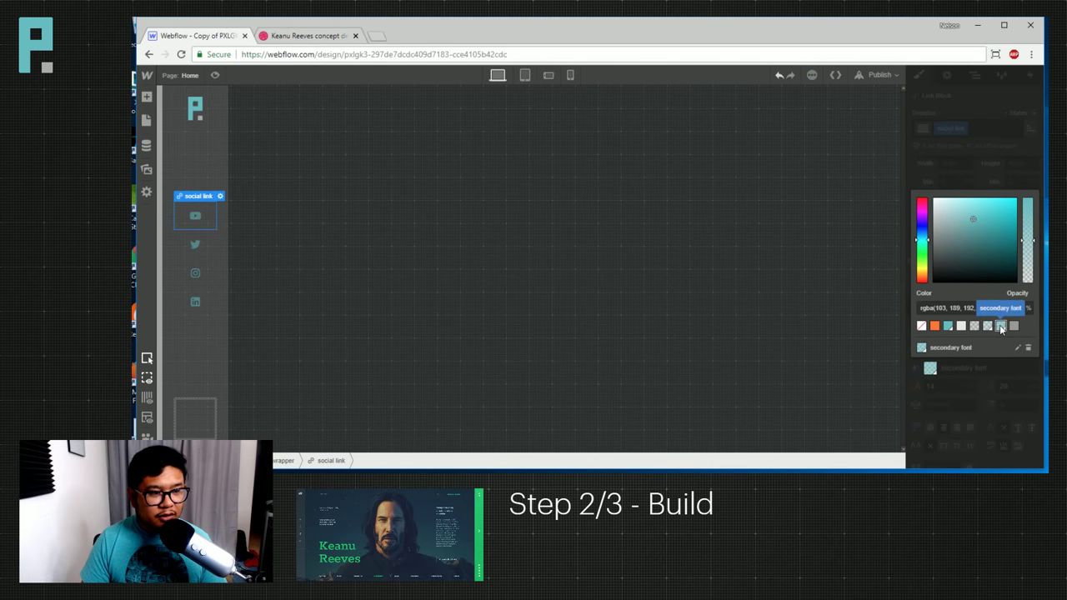
{"action": "left_click_drag", "start_coordinate": [1024, 241], "coordinate": [1027, 251]}
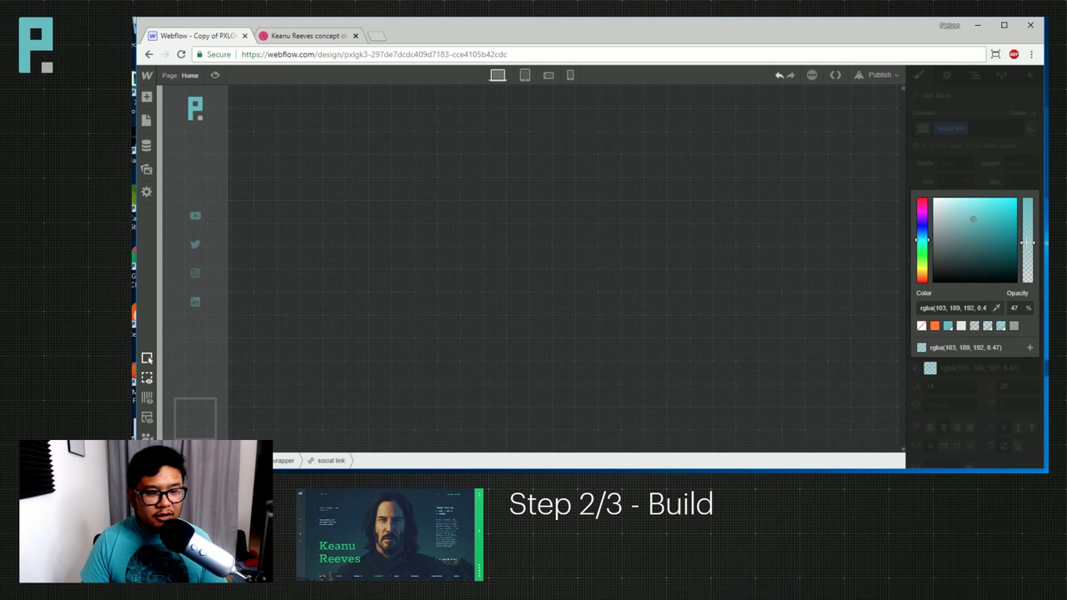
{"action": "left_click", "coordinate": [1024, 178]}
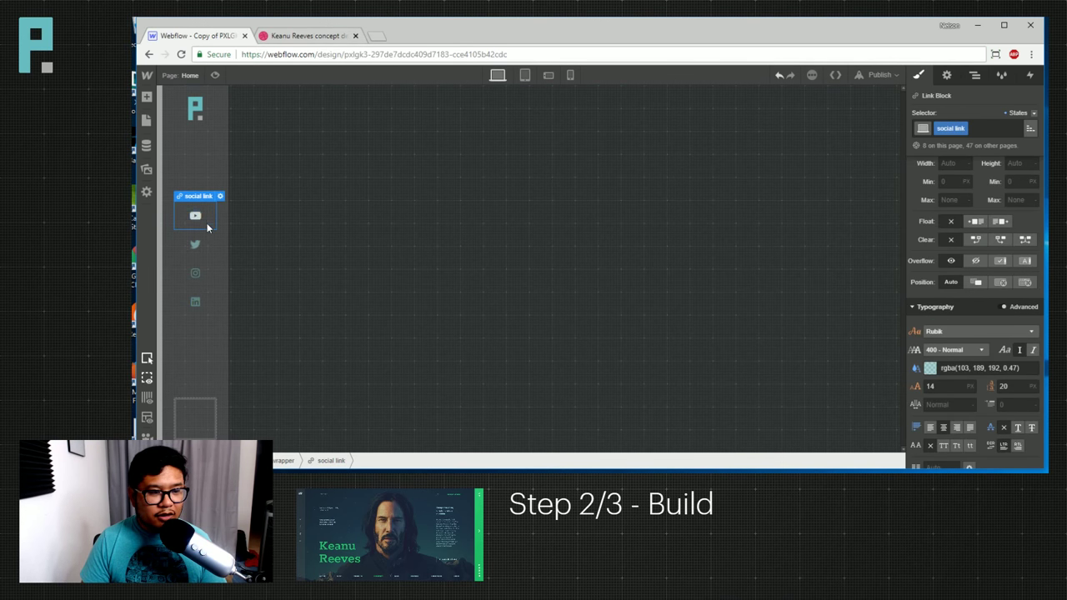
{"action": "left_click", "coordinate": [931, 369]}
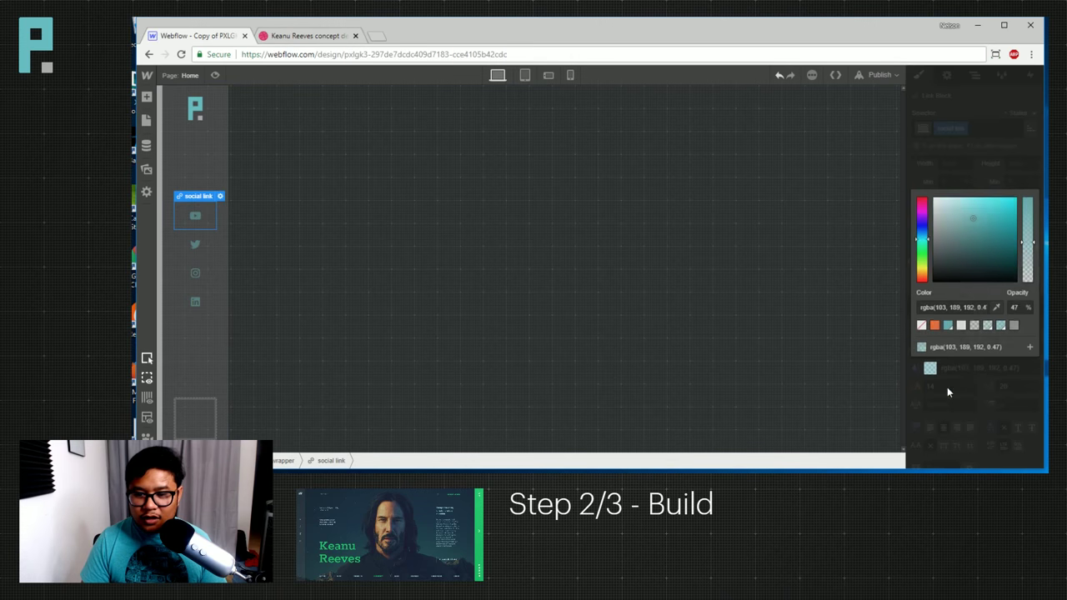
{"action": "left_click", "coordinate": [974, 325]}
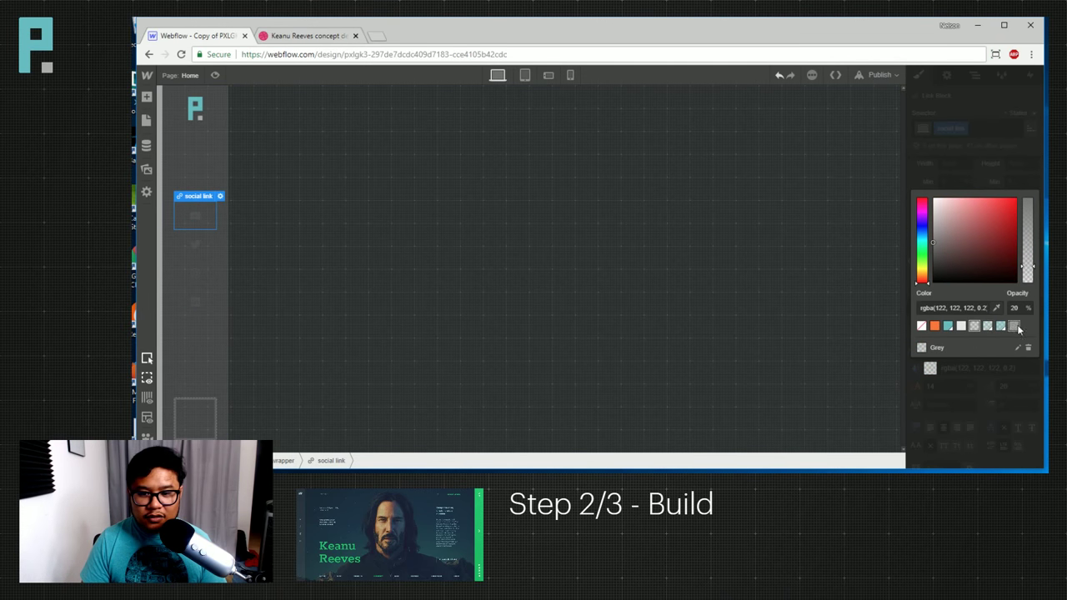
{"action": "left_click", "coordinate": [962, 325]}
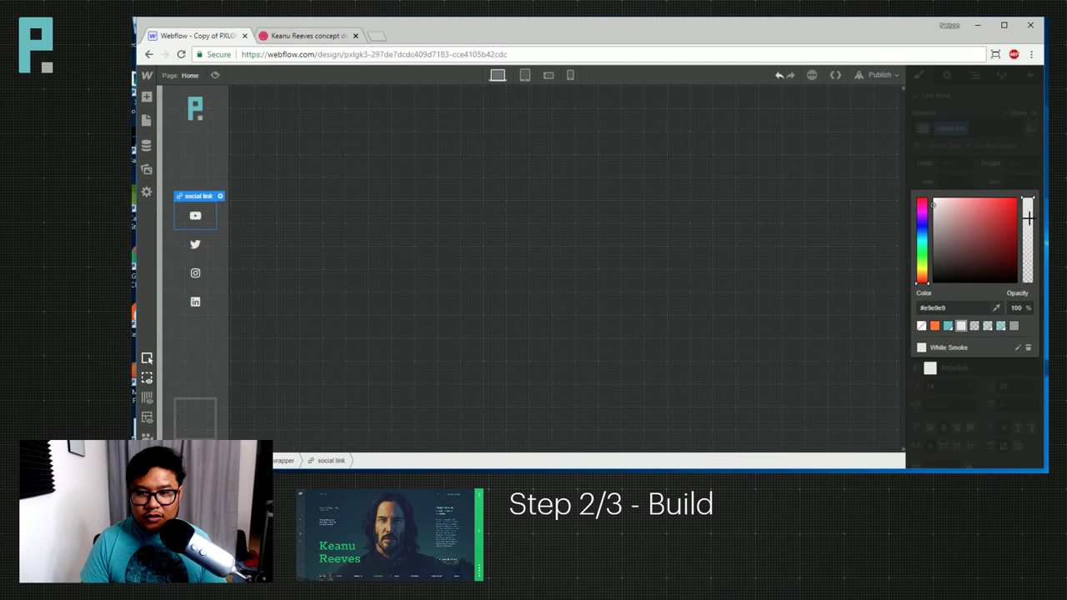
{"action": "left_click_drag", "start_coordinate": [1031, 216], "coordinate": [1021, 260]}
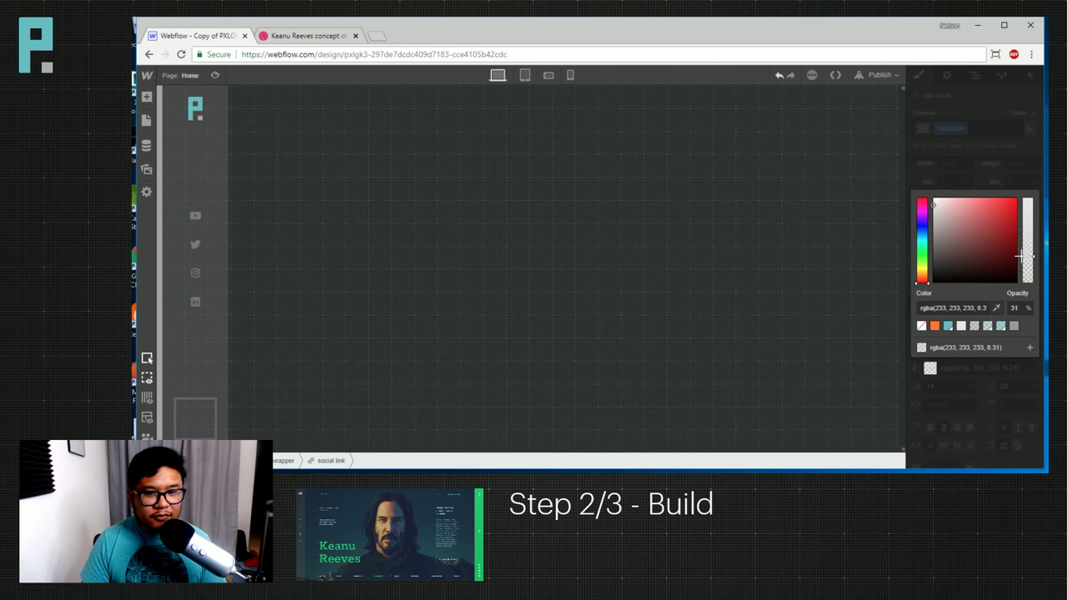
{"action": "left_click", "coordinate": [1007, 169]}
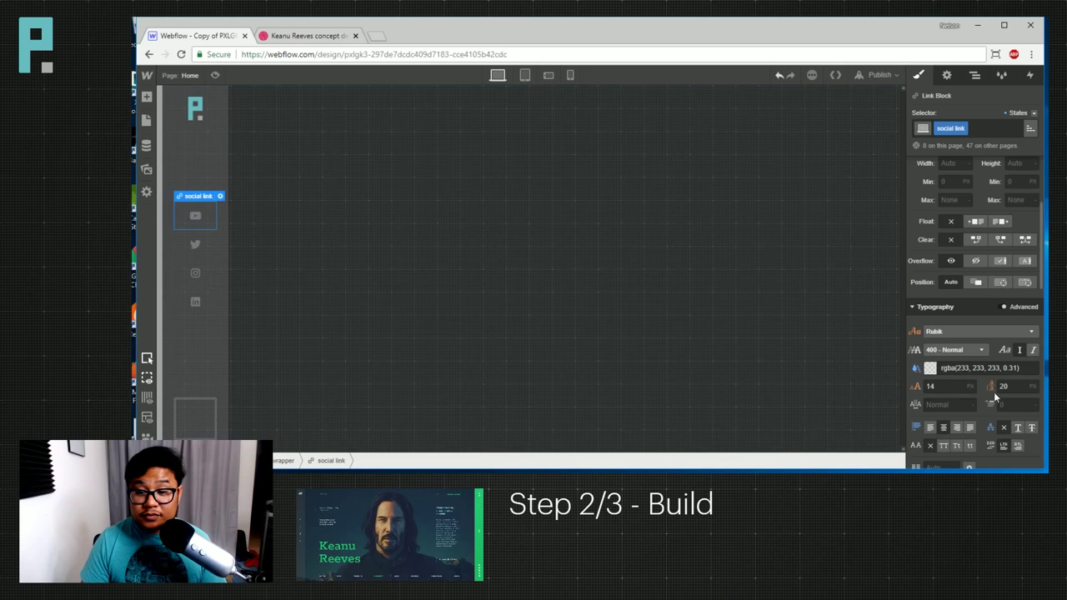
Preview the page and compare the sidebar against the Dribbble Keanu Reeves concept.
{"action": "left_click", "coordinate": [210, 281]}
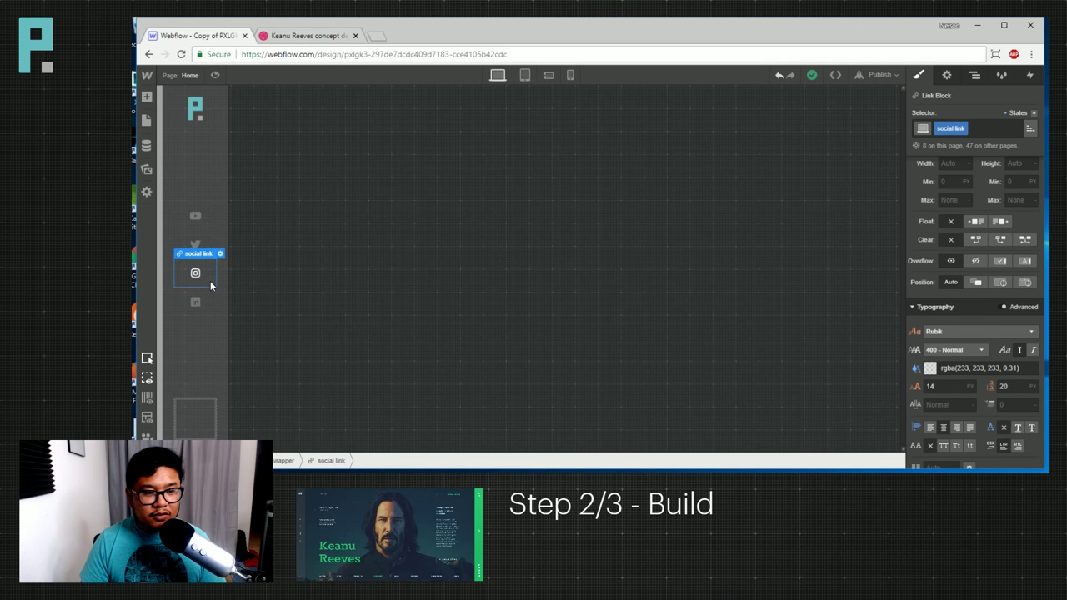
{"action": "left_click", "coordinate": [214, 76]}
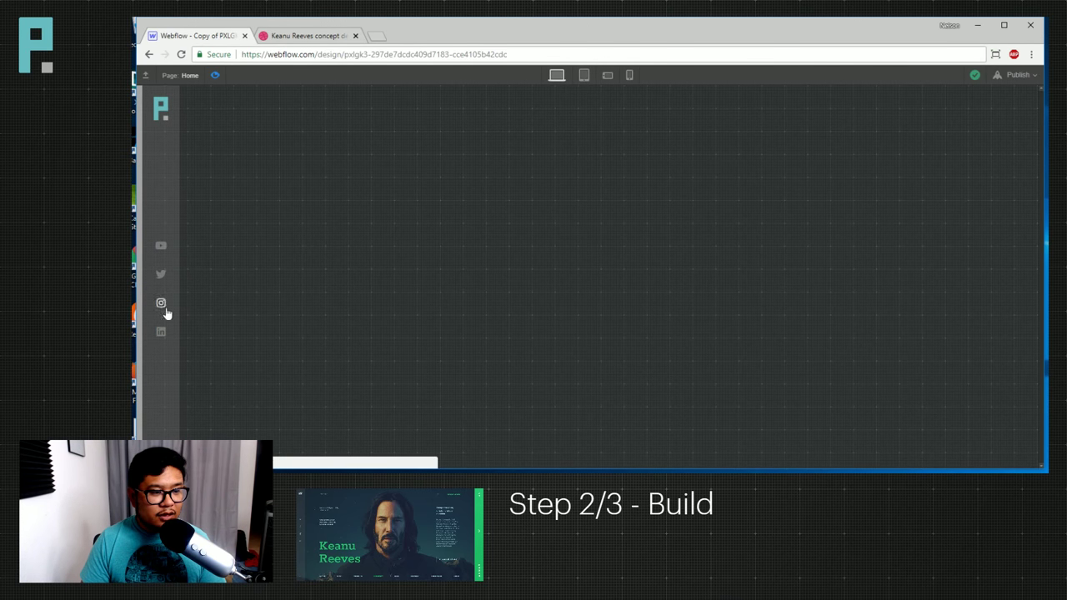
{"action": "left_click", "coordinate": [309, 36]}
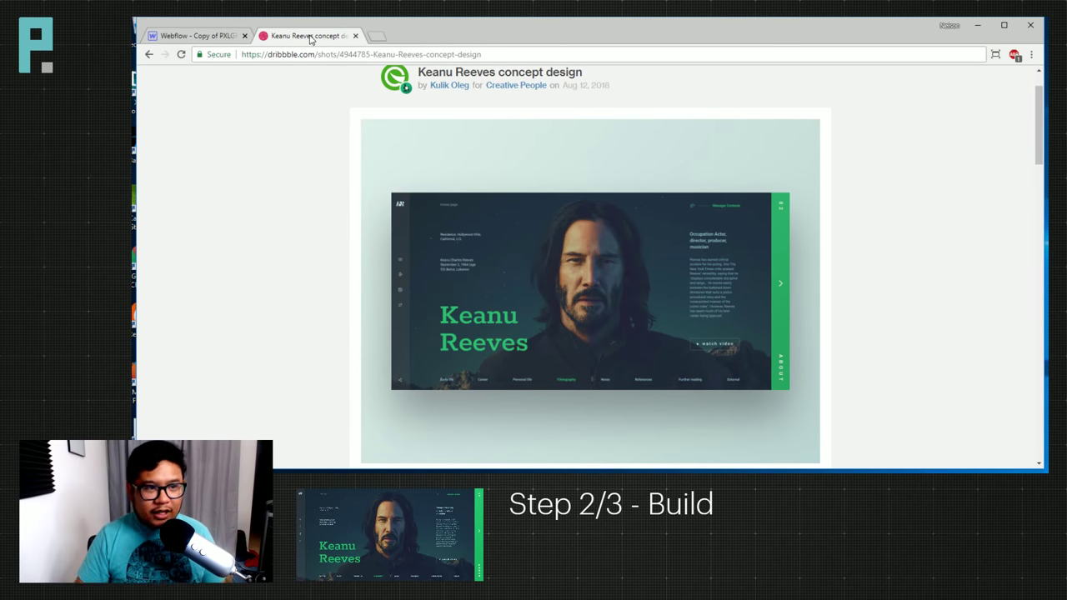
{"action": "left_click", "coordinate": [216, 37]}
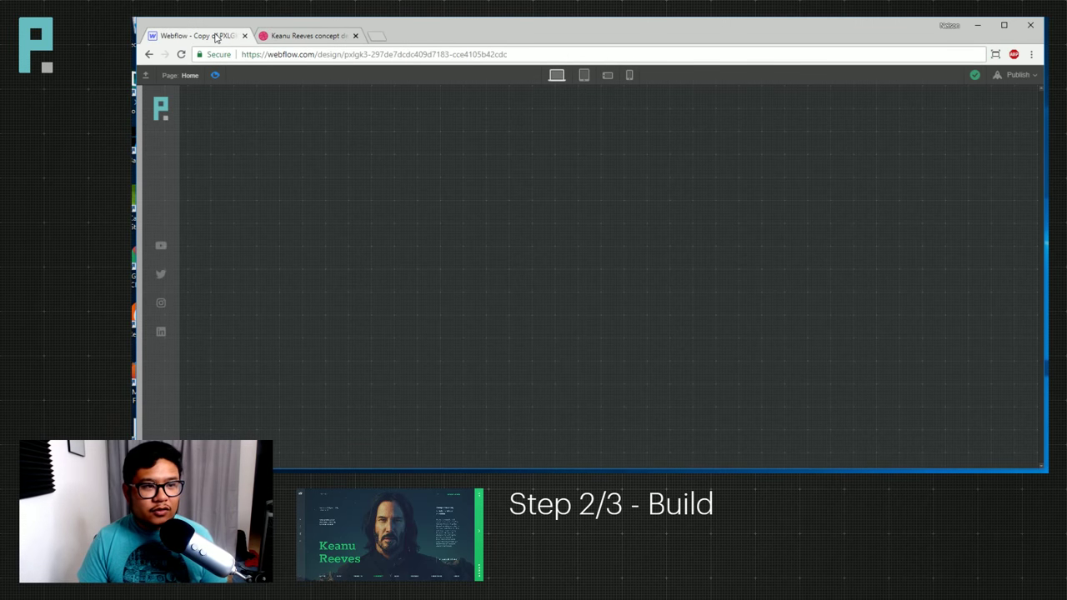
{"action": "left_click", "coordinate": [216, 76]}
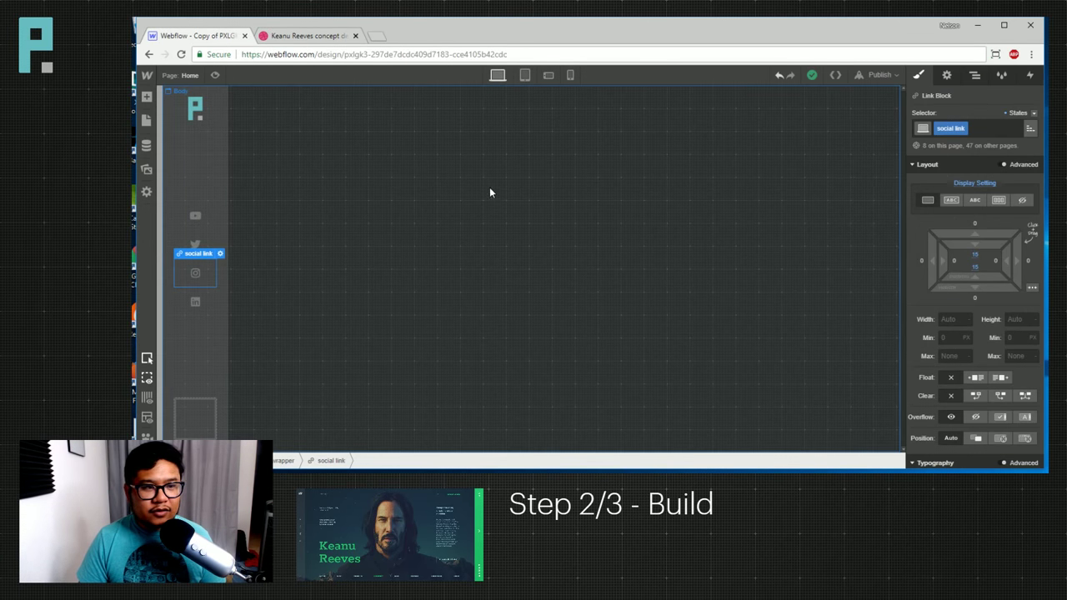
Collapse the left bar in the Navigator and add a Div Block to the Body.
{"action": "left_click", "coordinate": [975, 75]}
{"action": "left_click", "coordinate": [915, 126]}
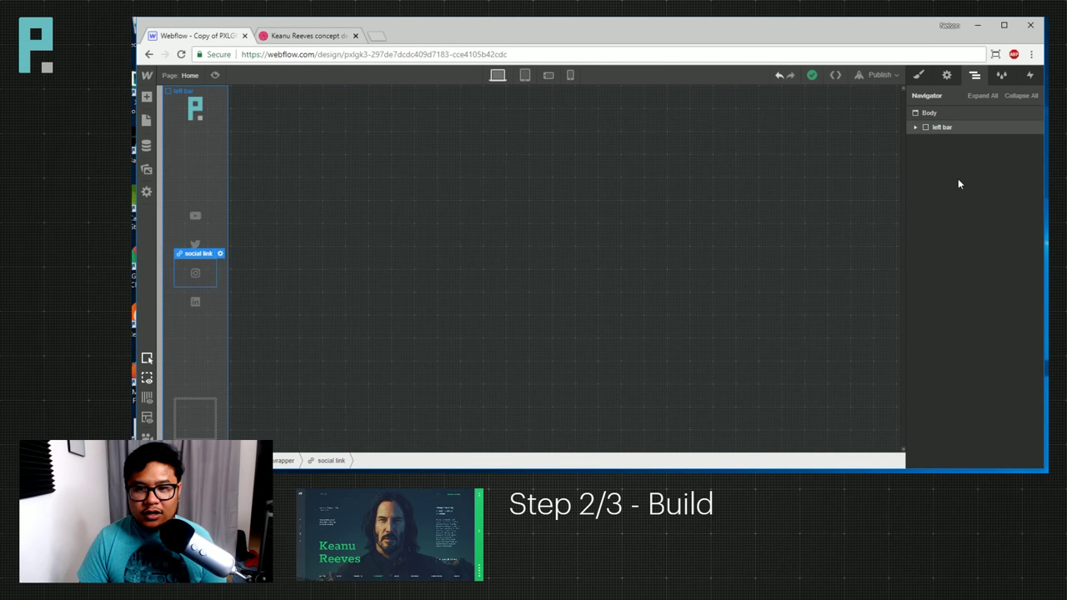
{"action": "key", "text": "a"}
{"action": "left_click_drag", "start_coordinate": [184, 239], "coordinate": [941, 142]}
Give the new Div Block the class 'main'.
{"action": "left_click", "coordinate": [920, 76]}
{"action": "left_click", "coordinate": [960, 128]}
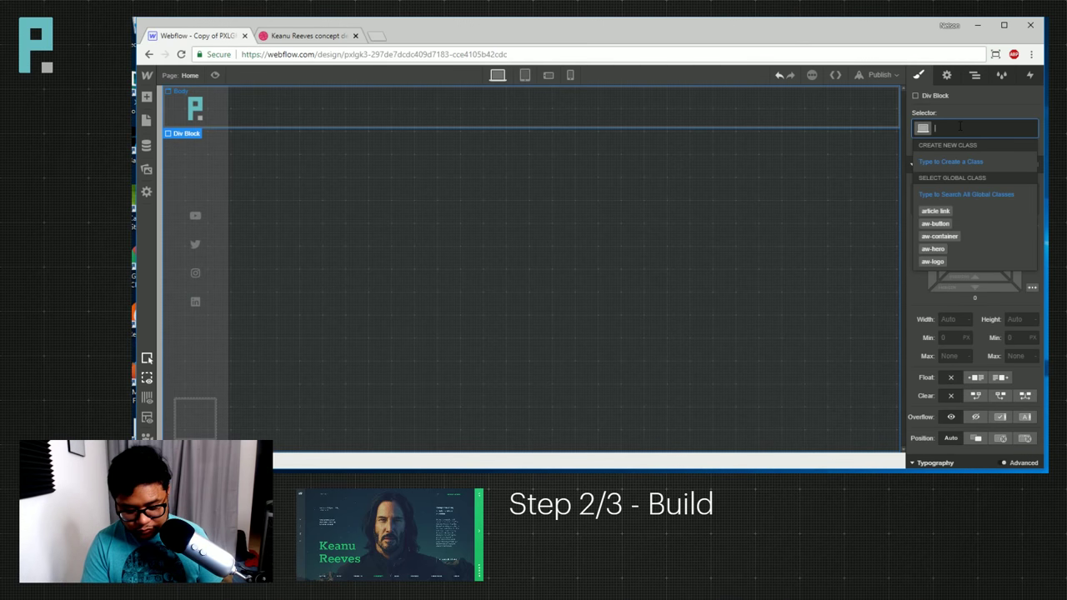
{"action": "key", "text": "Down"}
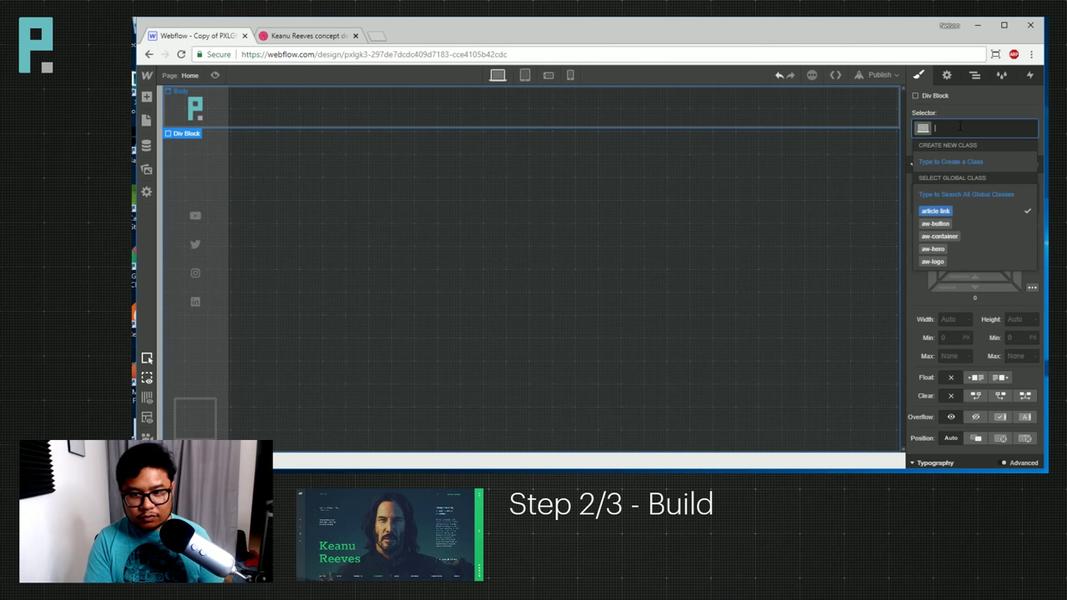
{"action": "type", "text": "main"}
{"action": "key", "text": "Return"}
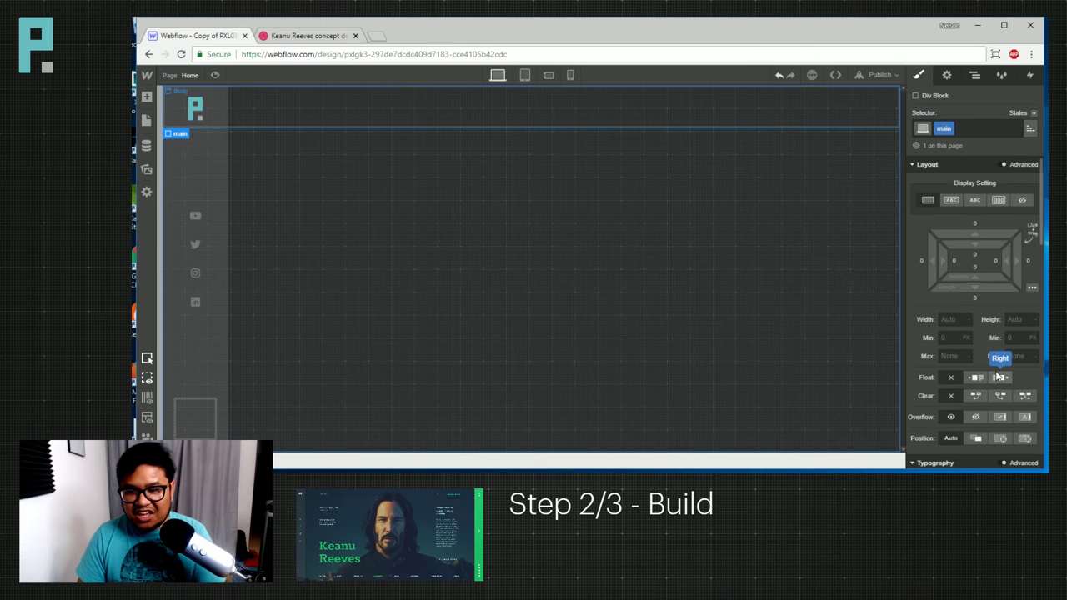
Set the main block to Fixed position, 100vw wide and 100vh tall.
{"action": "scroll", "coordinate": [991, 360], "scroll_direction": "down", "scroll_amount": 3}
{"action": "scroll", "coordinate": [996, 372], "scroll_direction": "down", "scroll_amount": 1}
{"action": "scroll", "coordinate": [1008, 346], "scroll_direction": "up", "scroll_amount": 1}
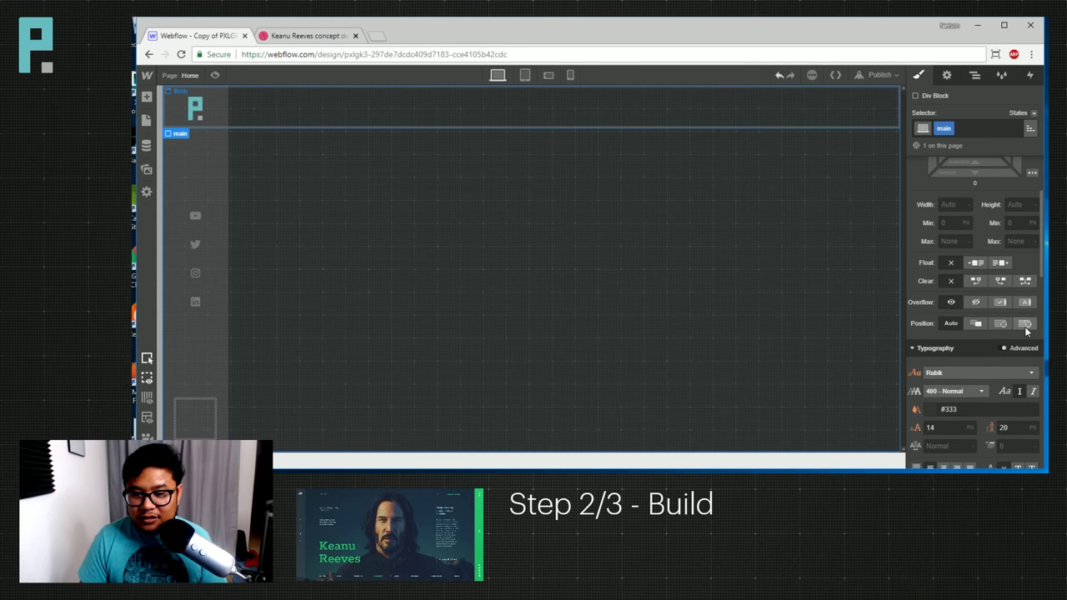
{"action": "left_click", "coordinate": [1024, 323]}
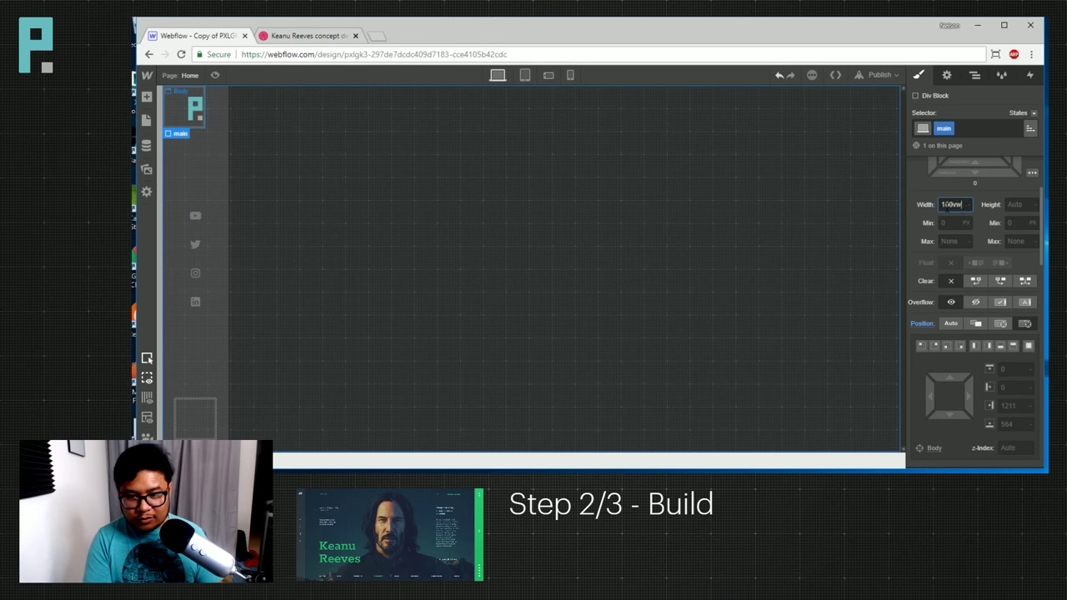
{"action": "key", "text": "Tab"}
{"action": "type", "text": "10"}
{"action": "key", "text": "Return"}
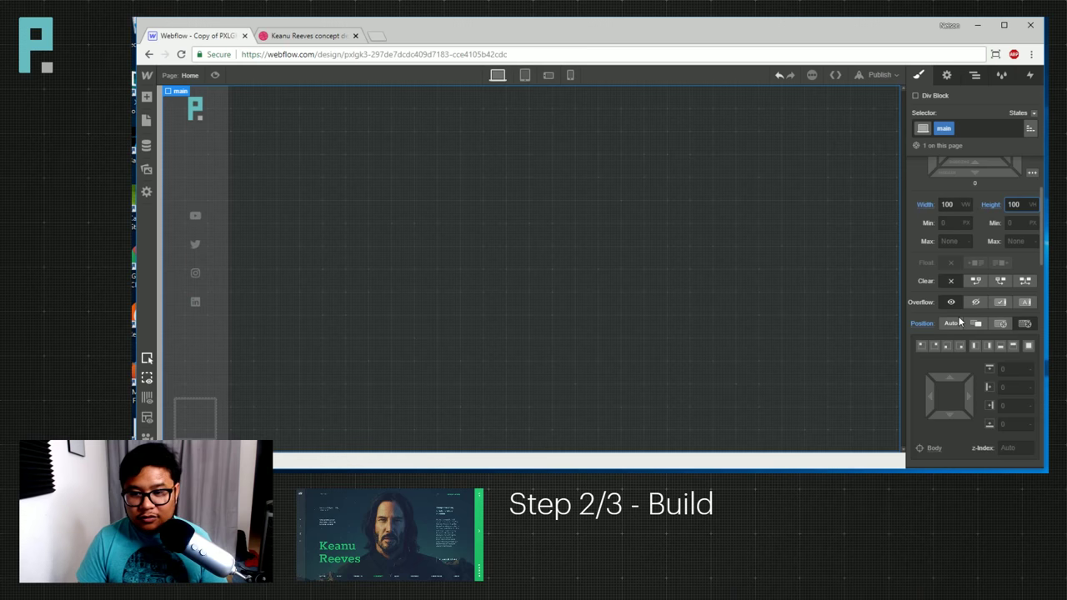
{"action": "scroll", "coordinate": [969, 356], "scroll_direction": "down", "scroll_amount": 4}
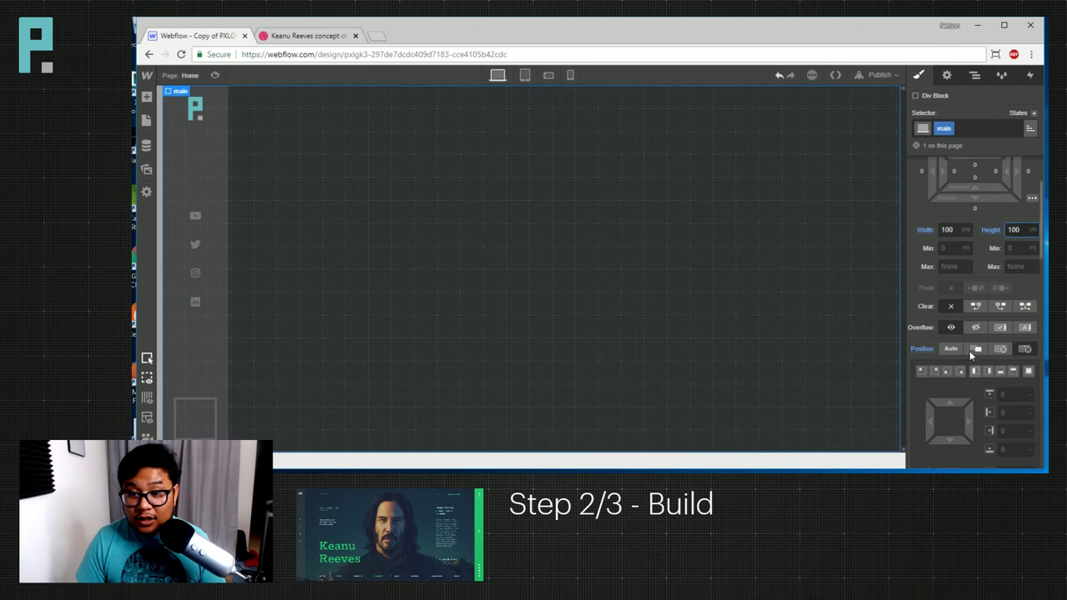
{"action": "scroll", "coordinate": [970, 356], "scroll_direction": "up", "scroll_amount": 3}
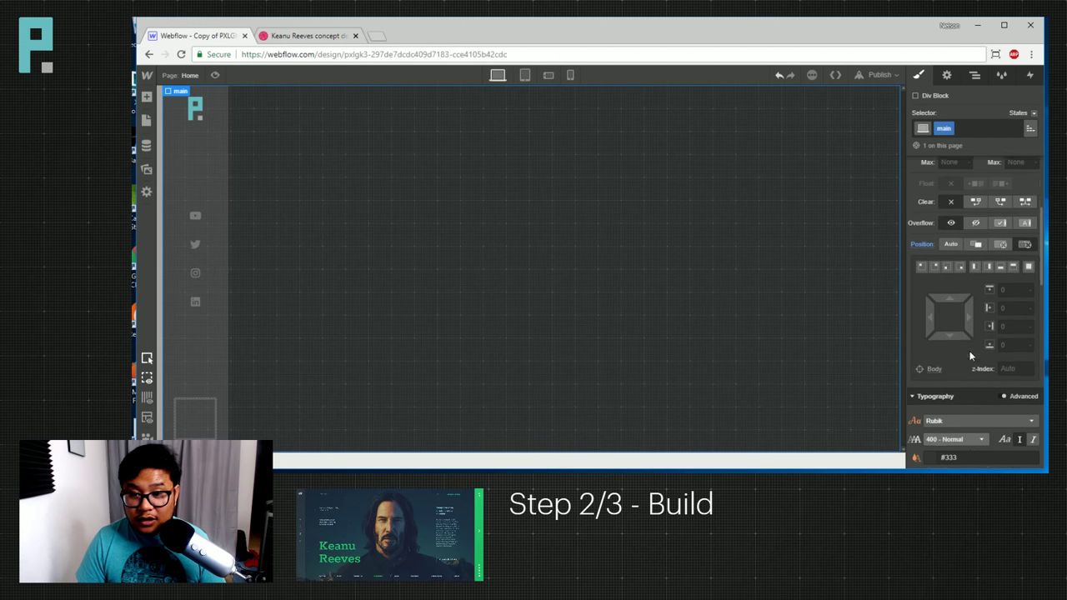
{"action": "scroll", "coordinate": [969, 350], "scroll_direction": "down", "scroll_amount": 5}
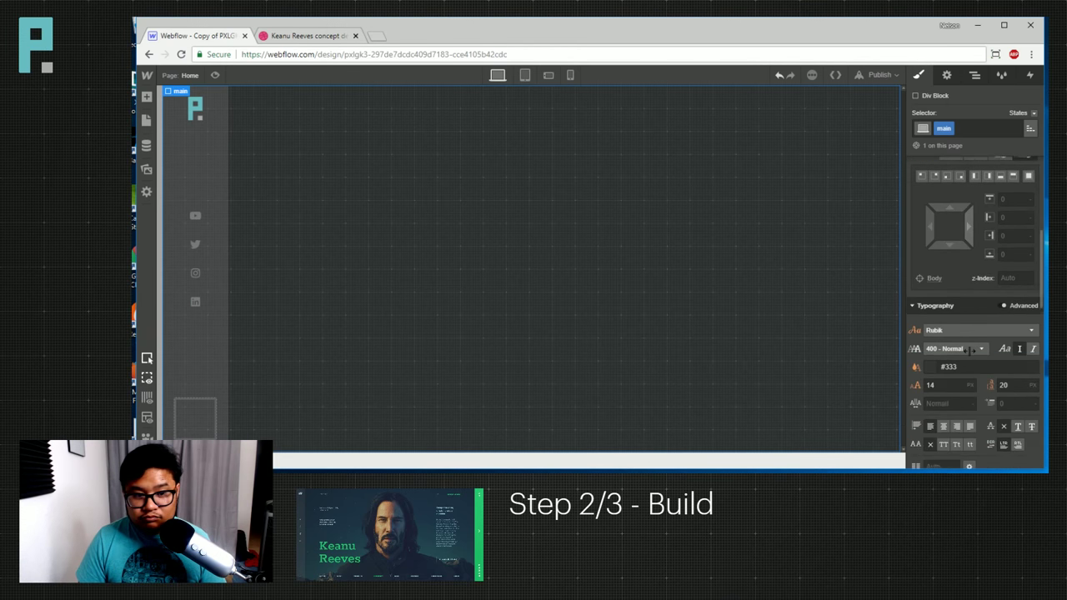
{"action": "scroll", "coordinate": [969, 368], "scroll_direction": "down", "scroll_amount": 3}
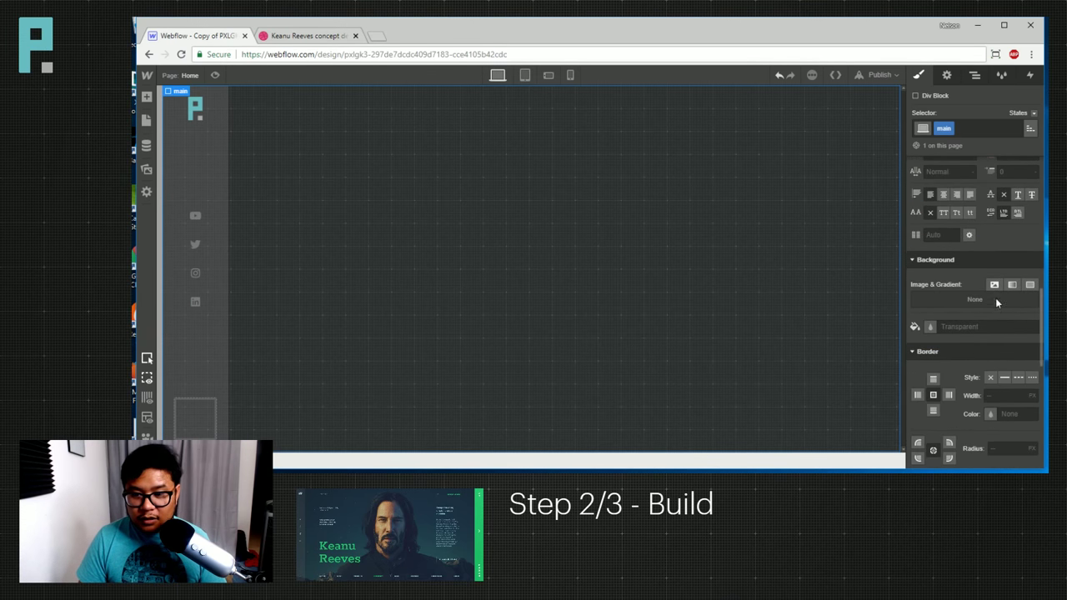
Set the pelt-sevcovic portrait photo as the main block's background image.
{"action": "left_click", "coordinate": [995, 286]}
{"action": "left_click", "coordinate": [979, 180]}
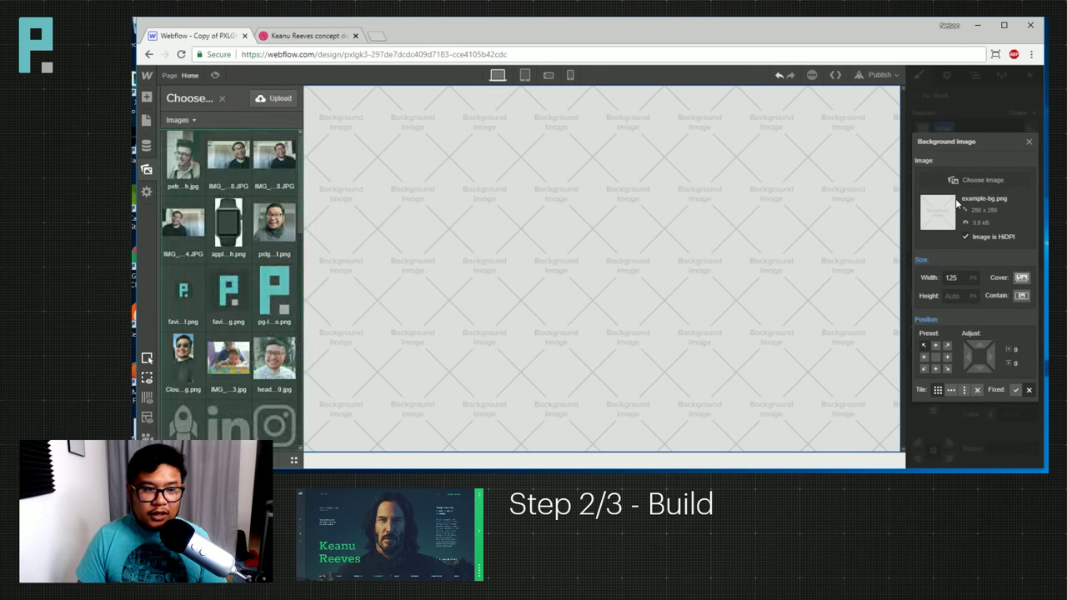
{"action": "left_click", "coordinate": [182, 158]}
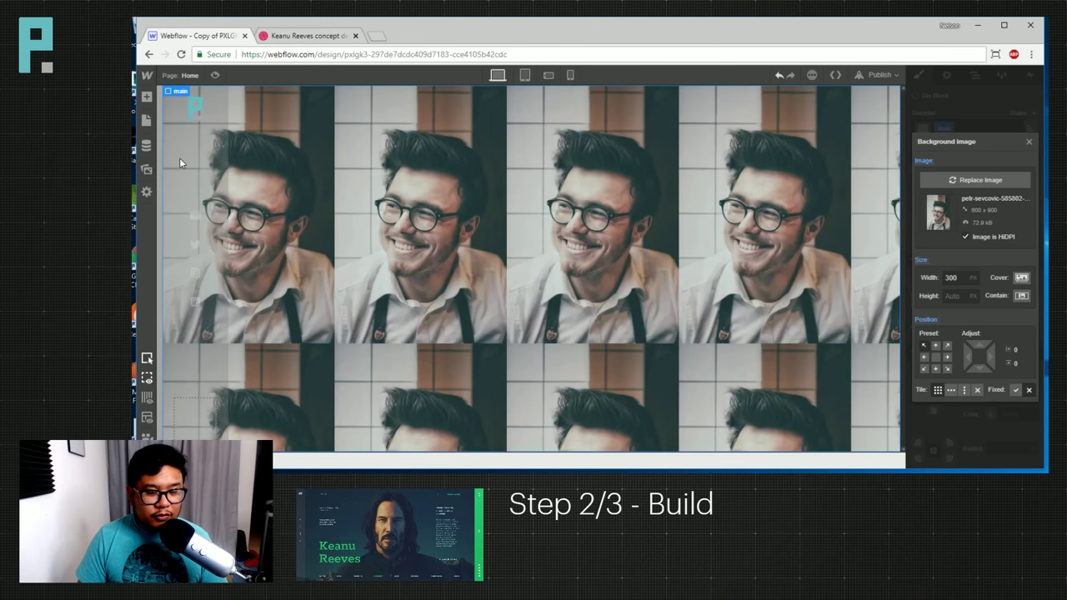
Centre the background photo, fit it inside the block, and set tiling to no-repeat.
{"action": "left_click", "coordinate": [1022, 278]}
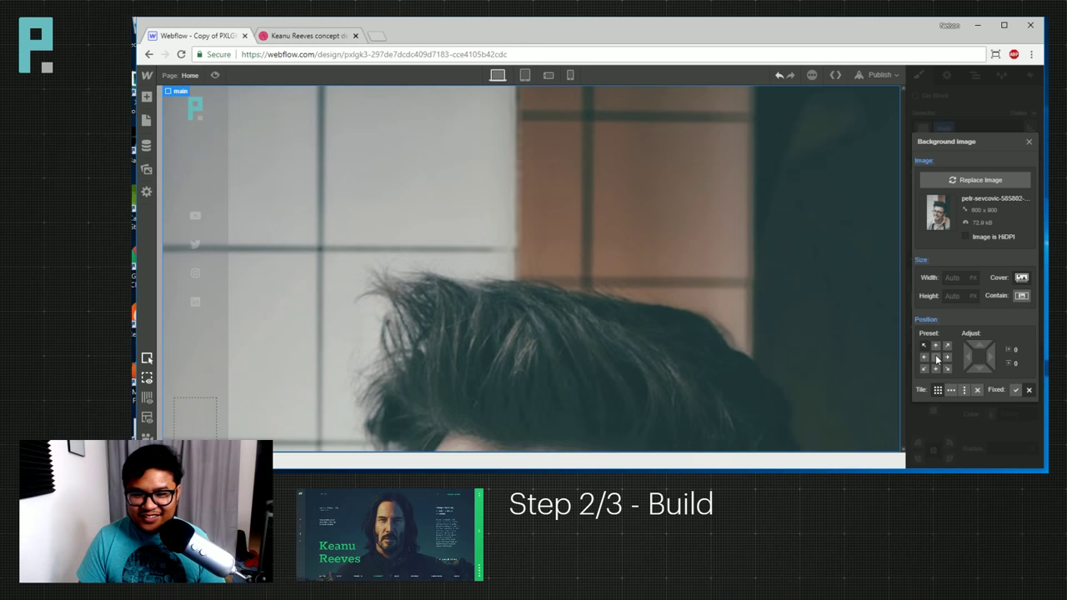
{"action": "left_click", "coordinate": [936, 356]}
{"action": "left_click", "coordinate": [1021, 296]}
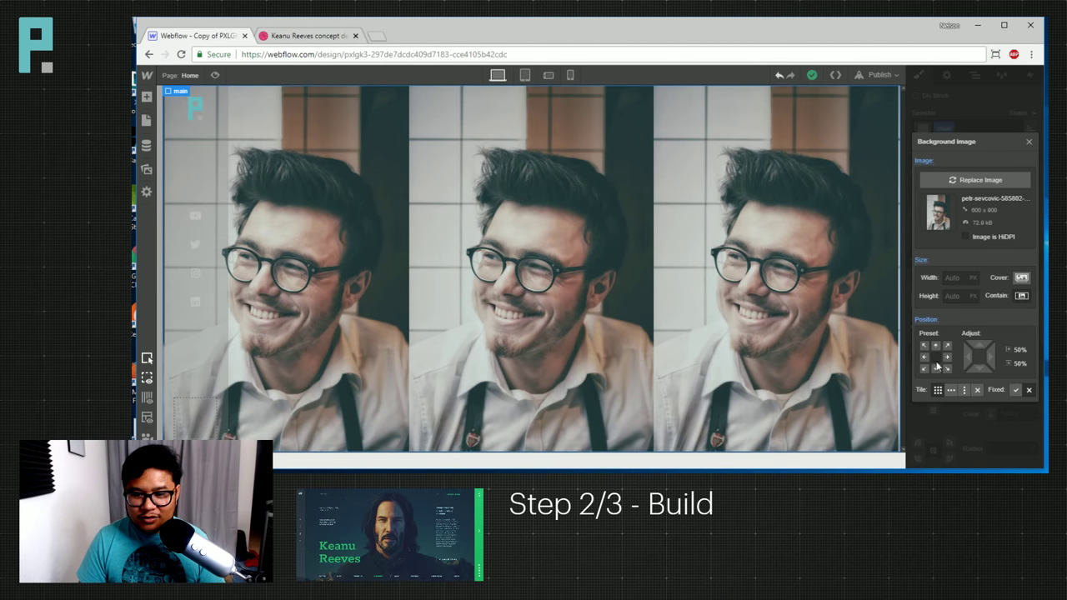
{"action": "left_click", "coordinate": [977, 390]}
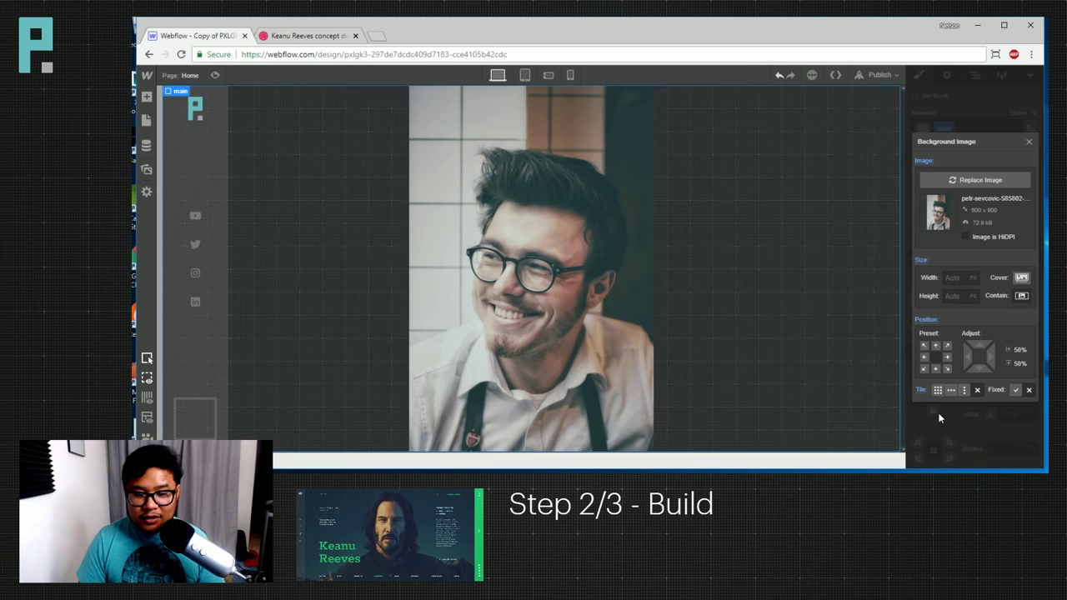
{"action": "left_click", "coordinate": [1029, 142]}
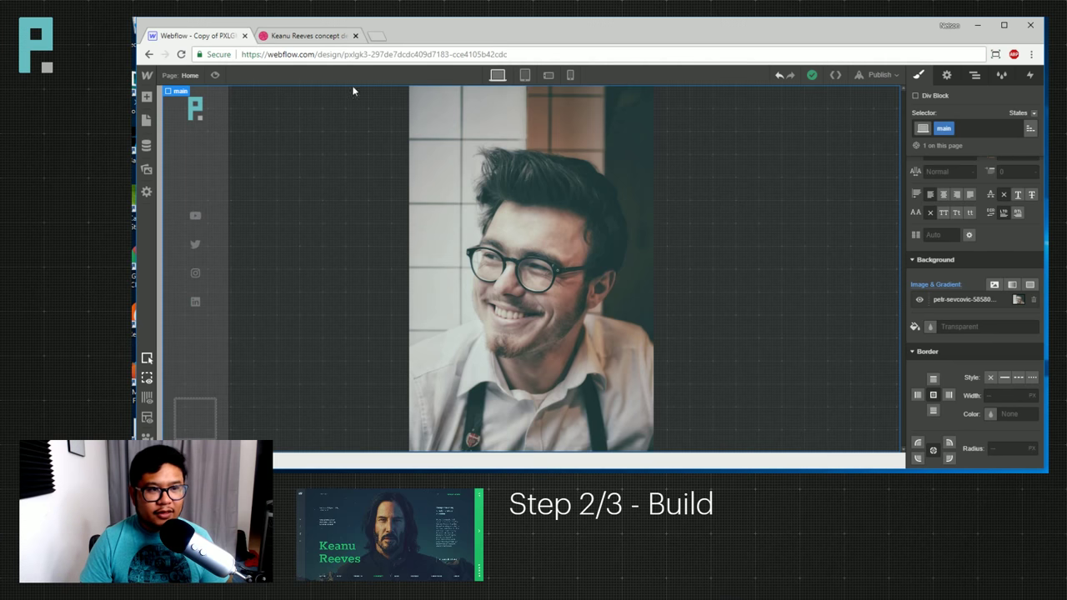
Bring up the Dribbble 'Keanu Reeves concept design' shot for reference.
{"action": "left_click", "coordinate": [295, 42]}
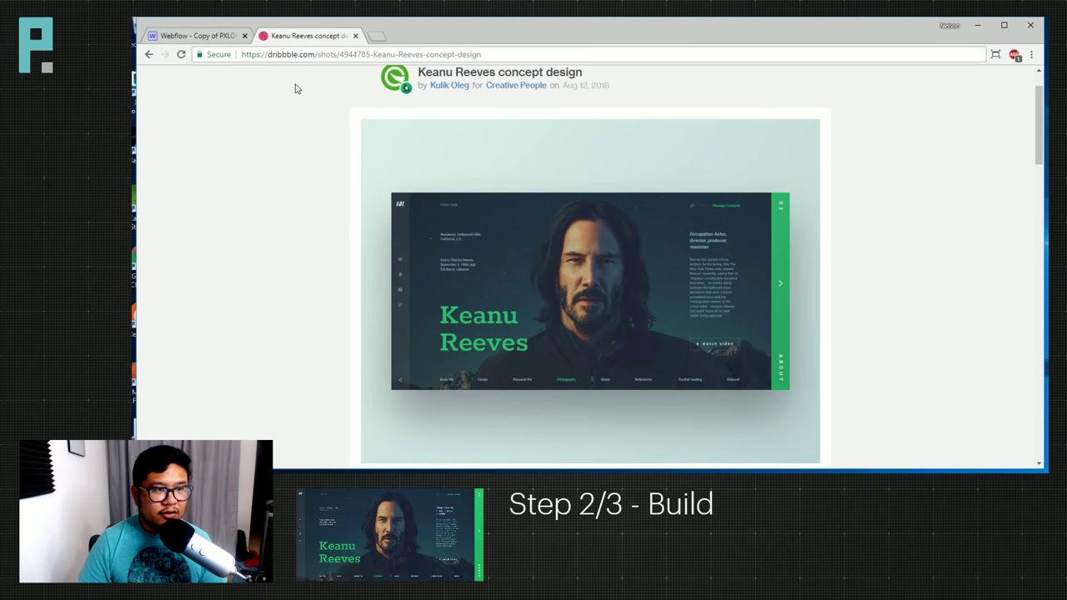
Load the Pixel Geek website (pxlgk.com) in a new browser tab.
{"action": "left_click", "coordinate": [208, 37]}
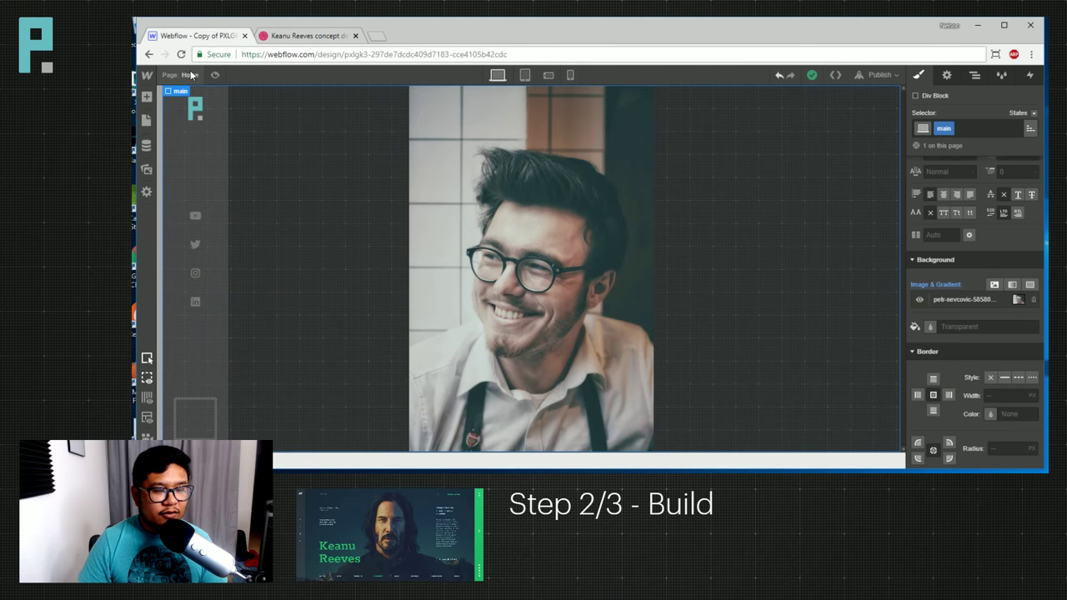
{"action": "left_click", "coordinate": [377, 36]}
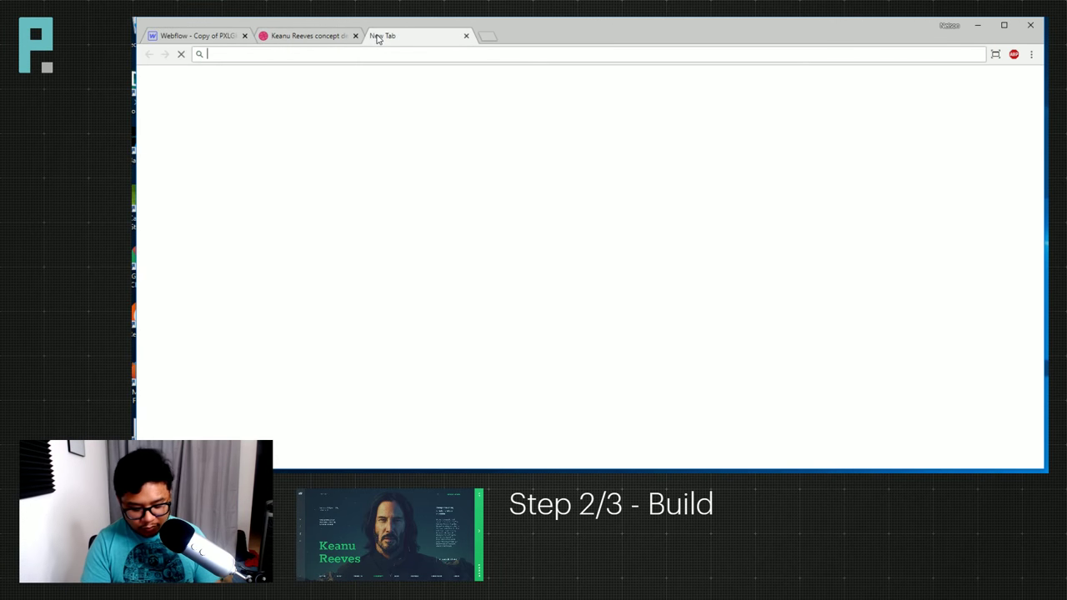
{"action": "type", "text": "pxlg"}
{"action": "key", "text": "Return"}
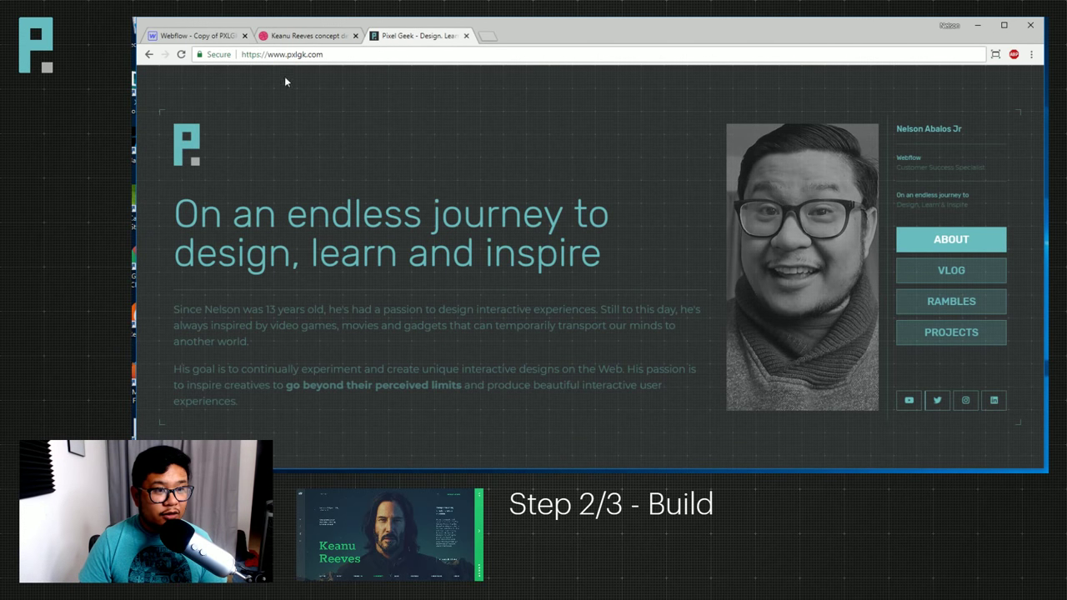
Select the Pixel Geek site's two-line heading to inspect it.
{"action": "left_click_drag", "start_coordinate": [606, 265], "coordinate": [184, 213]}
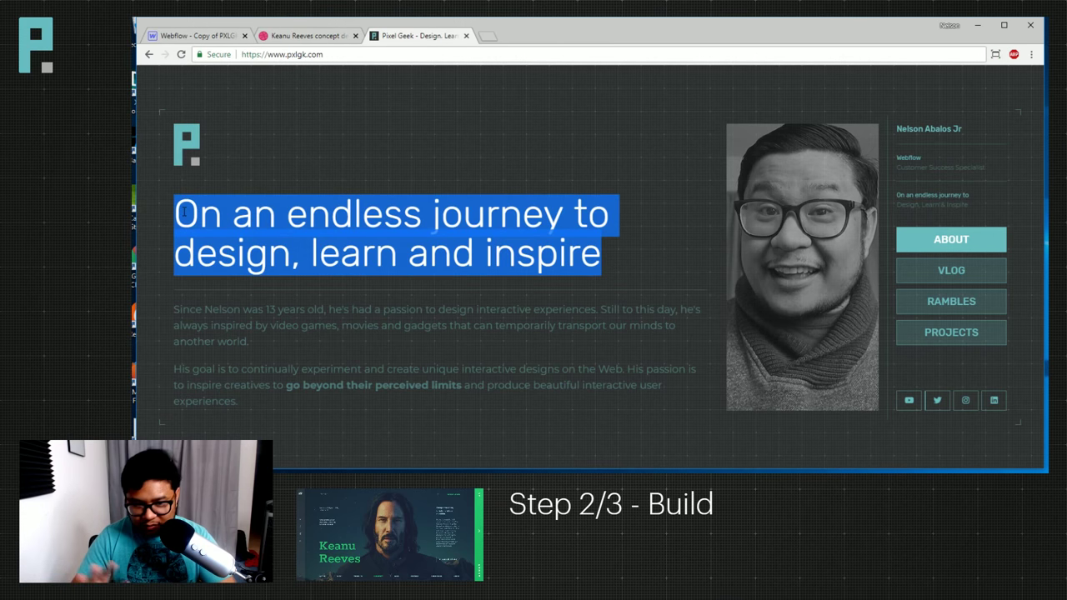
{"action": "left_click", "coordinate": [352, 266]}
{"action": "left_click_drag", "start_coordinate": [625, 271], "coordinate": [169, 236]}
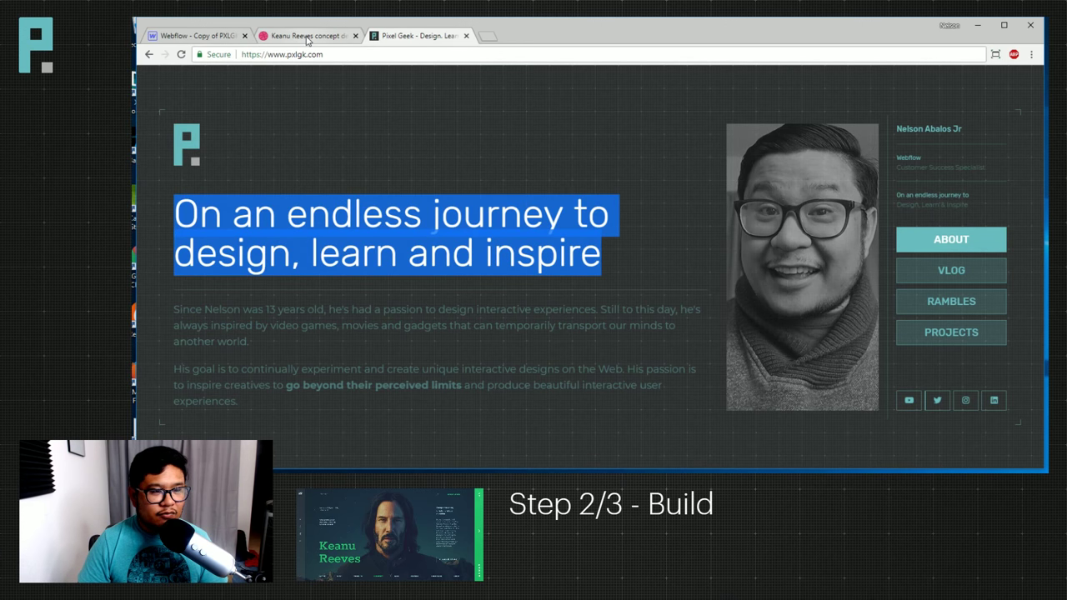
Return to the Dribbble Keanu Reeves shot and scroll down to the attachment.
{"action": "left_click", "coordinate": [208, 37]}
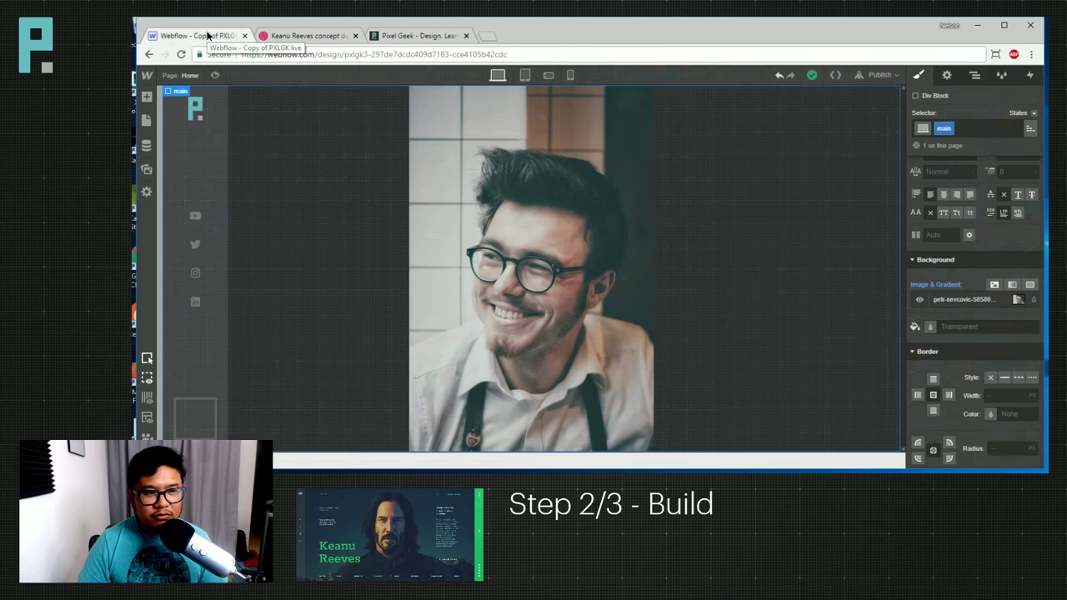
{"action": "left_click", "coordinate": [267, 36]}
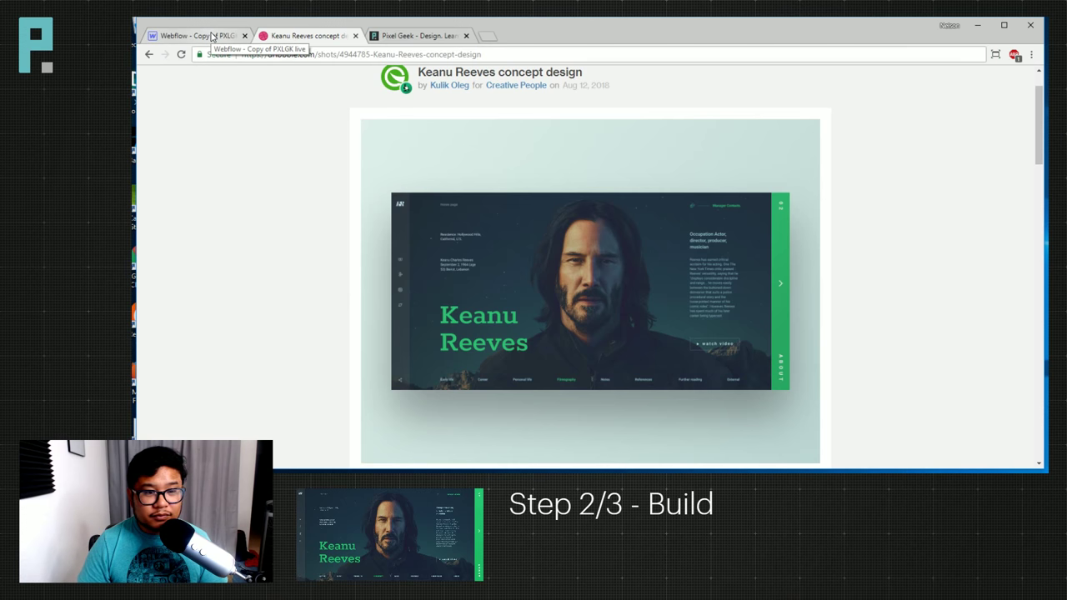
{"action": "scroll", "coordinate": [473, 329], "scroll_direction": "down", "scroll_amount": 1}
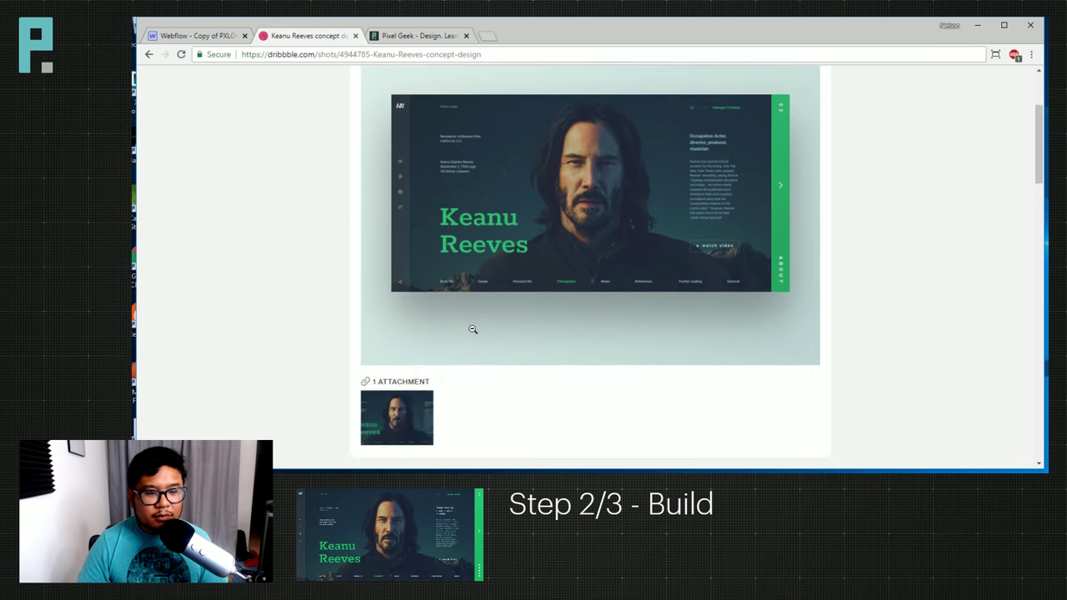
{"action": "scroll", "coordinate": [472, 329], "scroll_direction": "down", "scroll_amount": 1}
View the Keanu Reeves attachment at actual size and scroll through it.
{"action": "left_click", "coordinate": [397, 343]}
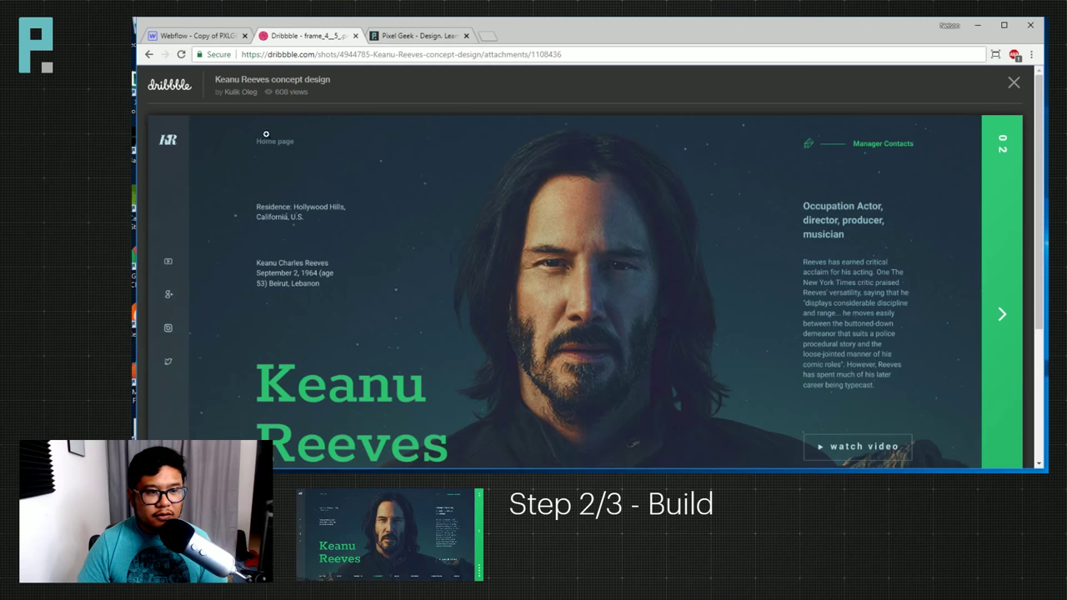
{"action": "left_click", "coordinate": [262, 140]}
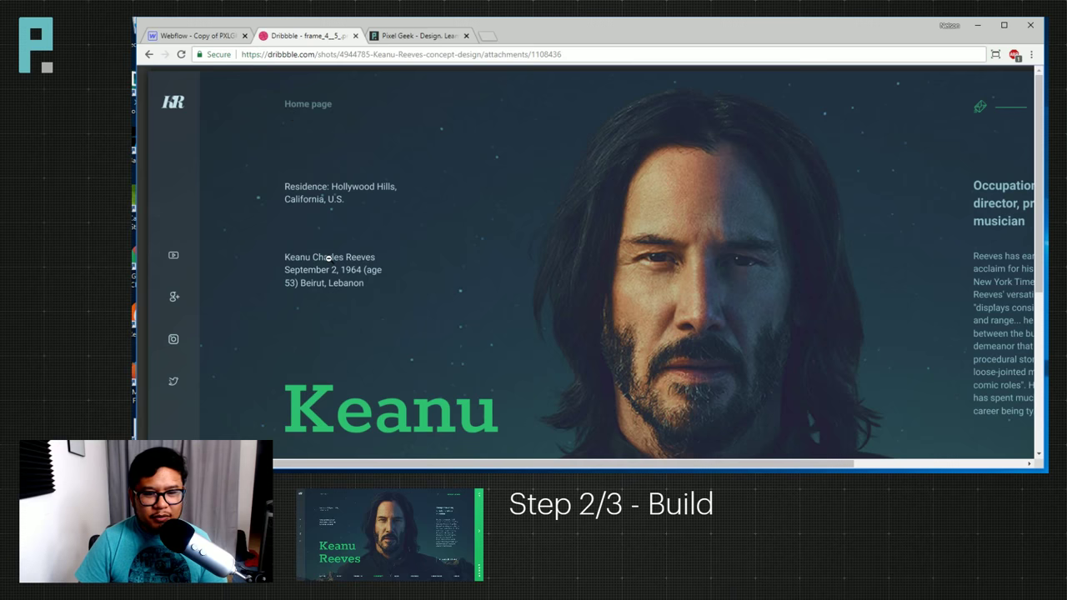
{"action": "scroll", "coordinate": [328, 257], "scroll_direction": "down", "scroll_amount": 2}
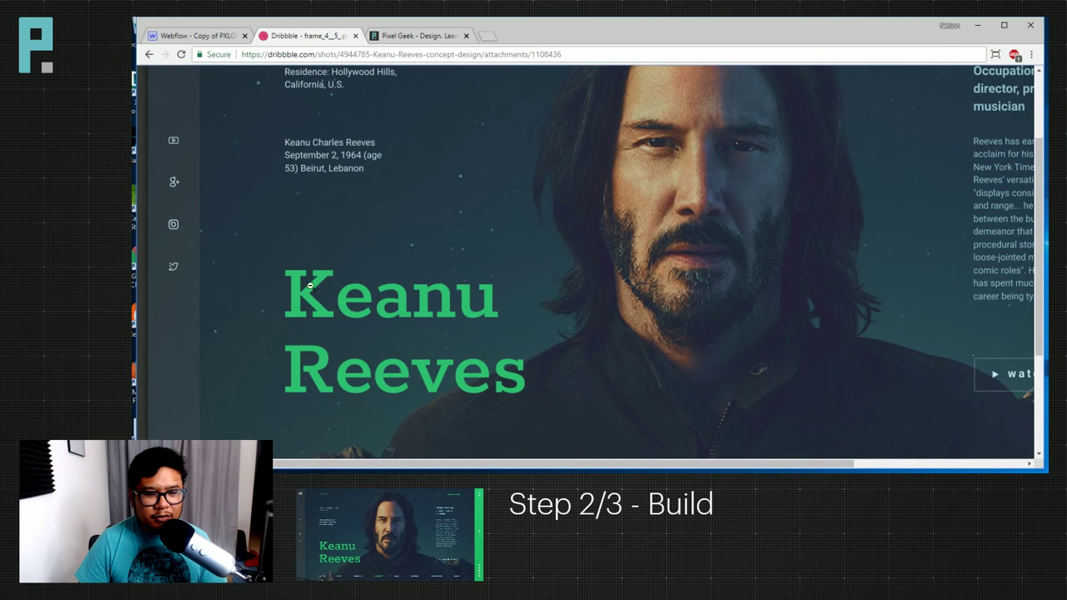
{"action": "scroll", "coordinate": [374, 360], "scroll_direction": "up", "scroll_amount": 2}
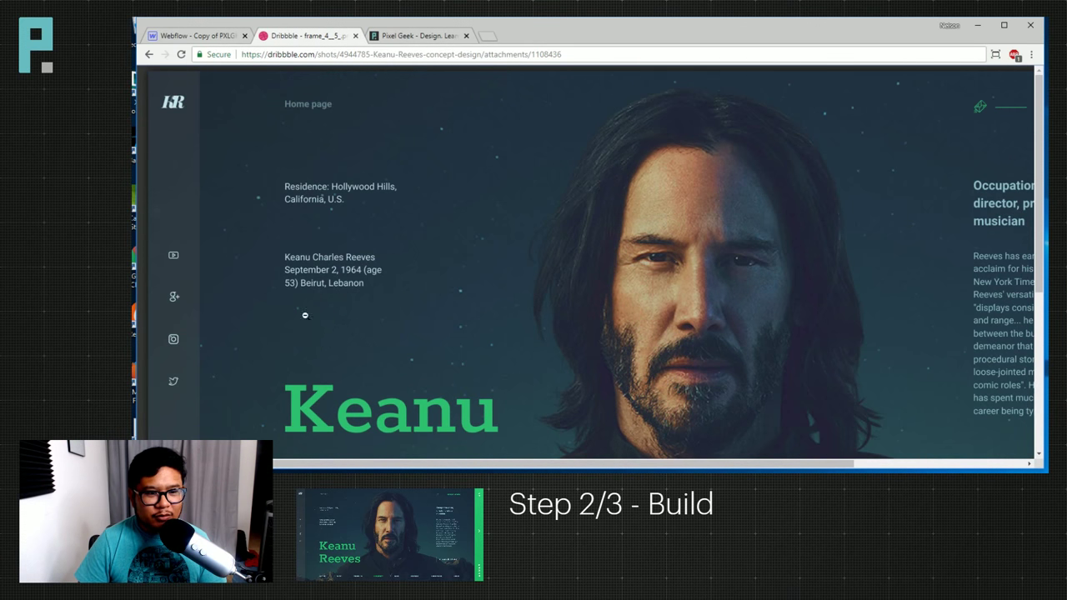
{"action": "scroll", "coordinate": [364, 375], "scroll_direction": "down", "scroll_amount": 2}
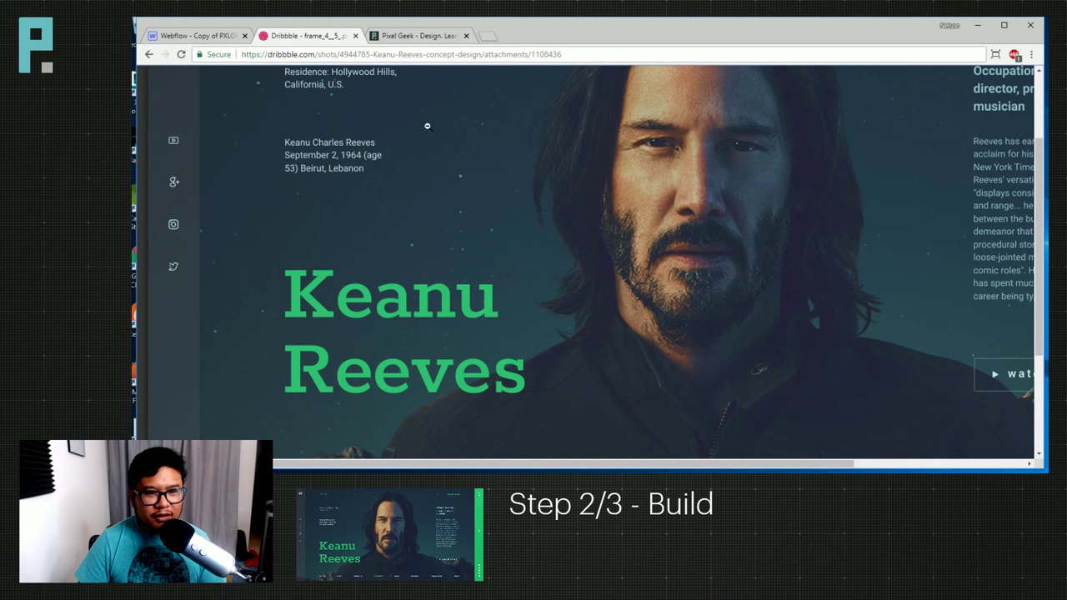
Select part of the Pixel Geek heading, then compare it with the Dribbble shot.
{"action": "left_click", "coordinate": [397, 41]}
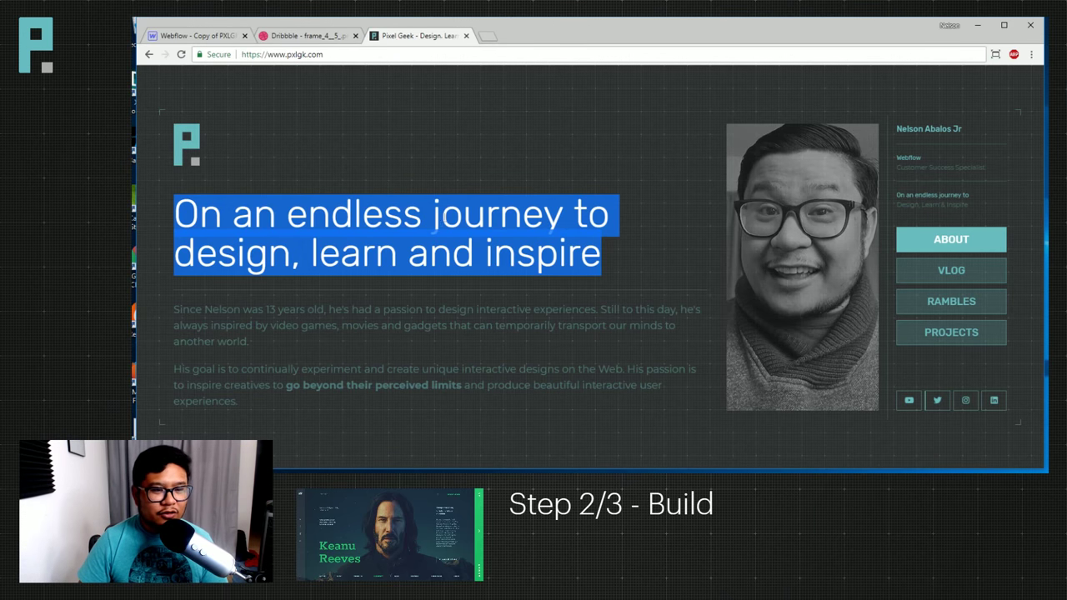
{"action": "left_click_drag", "start_coordinate": [198, 214], "coordinate": [173, 215]}
{"action": "left_click", "coordinate": [567, 242]}
{"action": "left_click", "coordinate": [296, 36]}
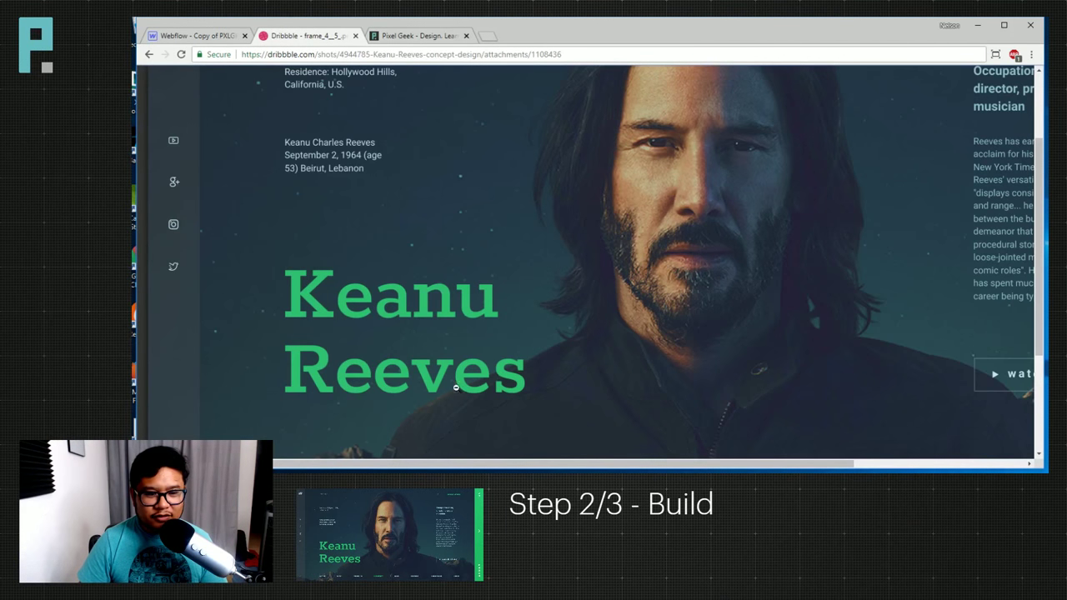
{"action": "scroll", "coordinate": [397, 71], "scroll_direction": "up", "scroll_amount": 1}
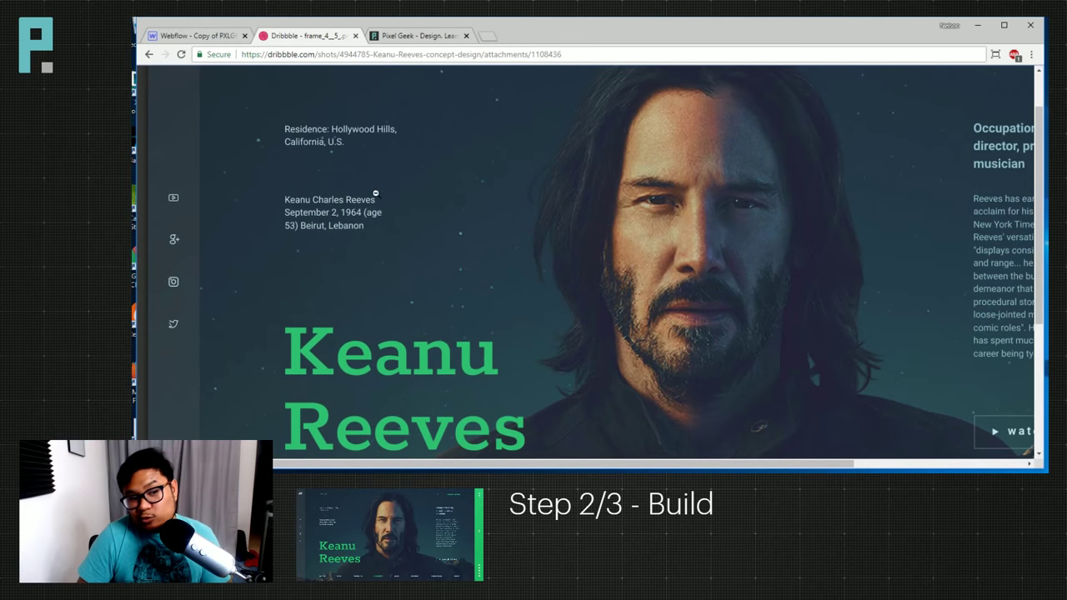
Select lines of the Pixel Geek paragraph, recheck Dribbble, then return to Webflow.
{"action": "left_click", "coordinate": [431, 35]}
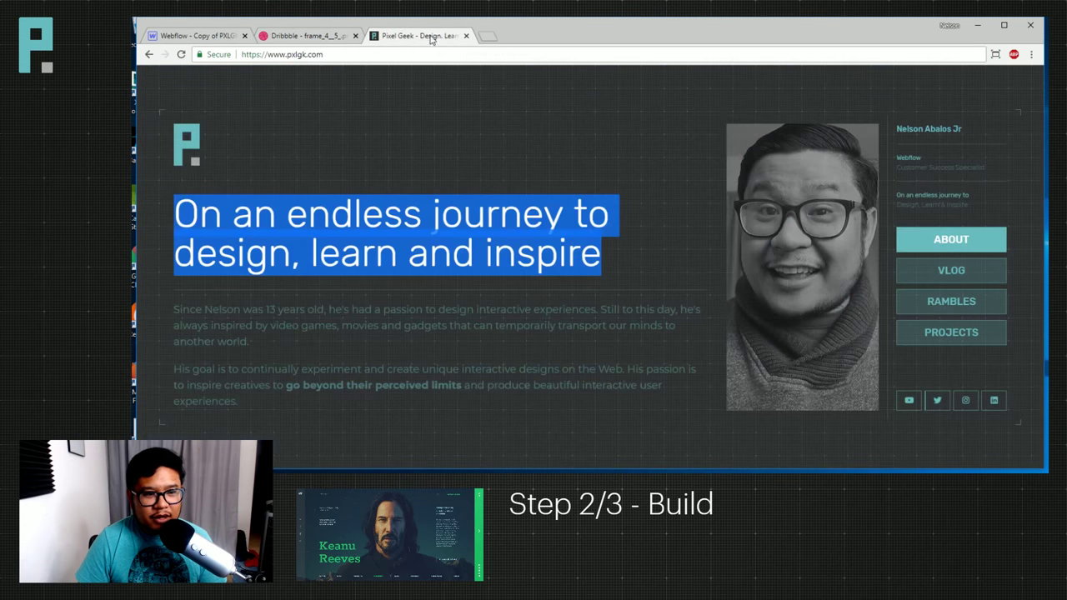
{"action": "left_click", "coordinate": [268, 342]}
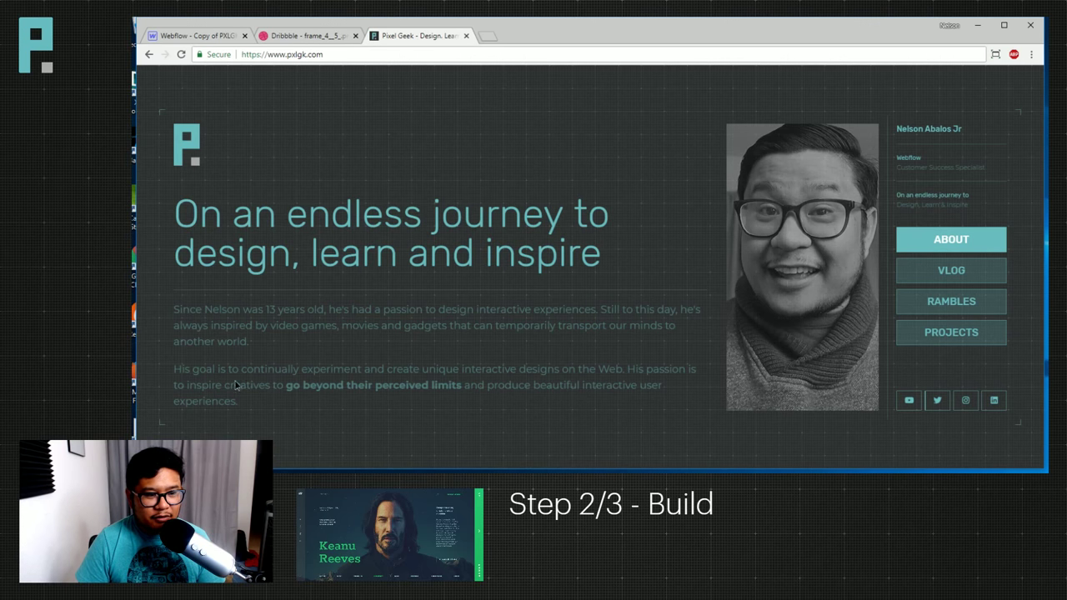
{"action": "left_click_drag", "start_coordinate": [238, 401], "coordinate": [277, 385]}
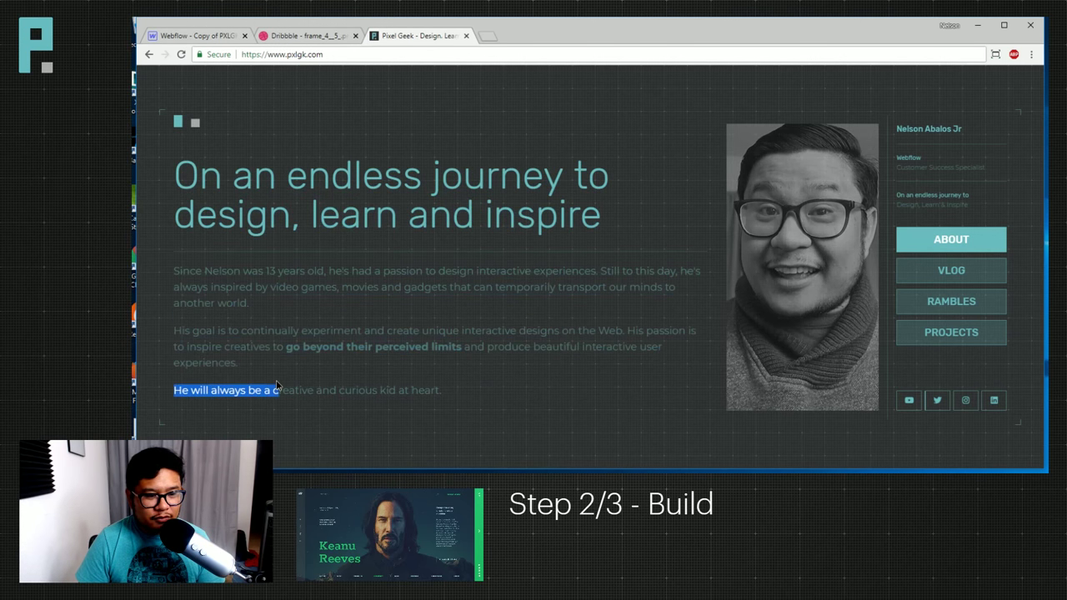
{"action": "left_click", "coordinate": [286, 36]}
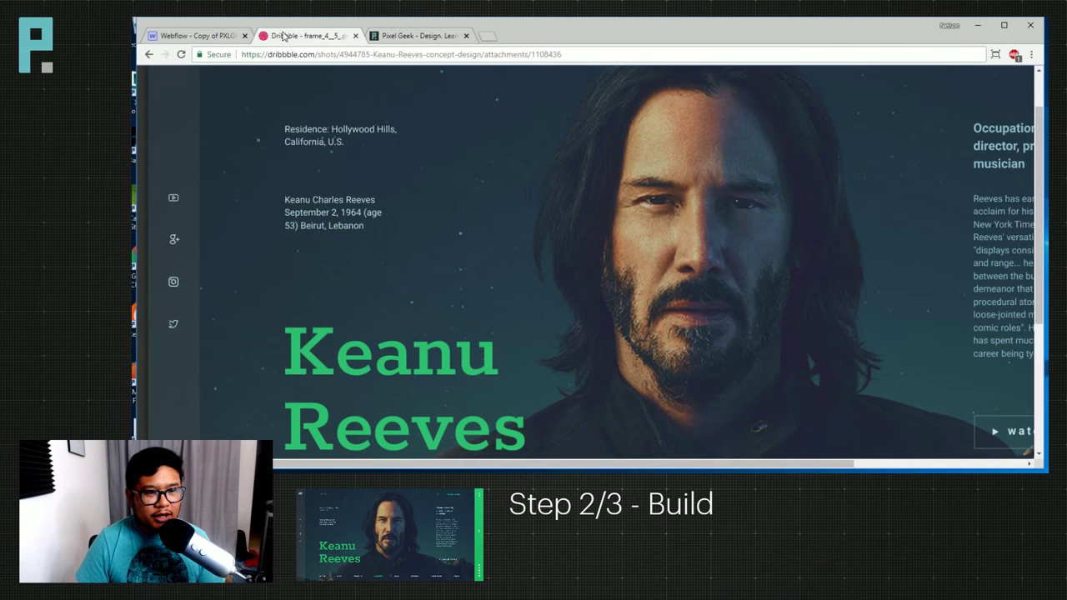
{"action": "scroll", "coordinate": [353, 214], "scroll_direction": "up", "scroll_amount": 1}
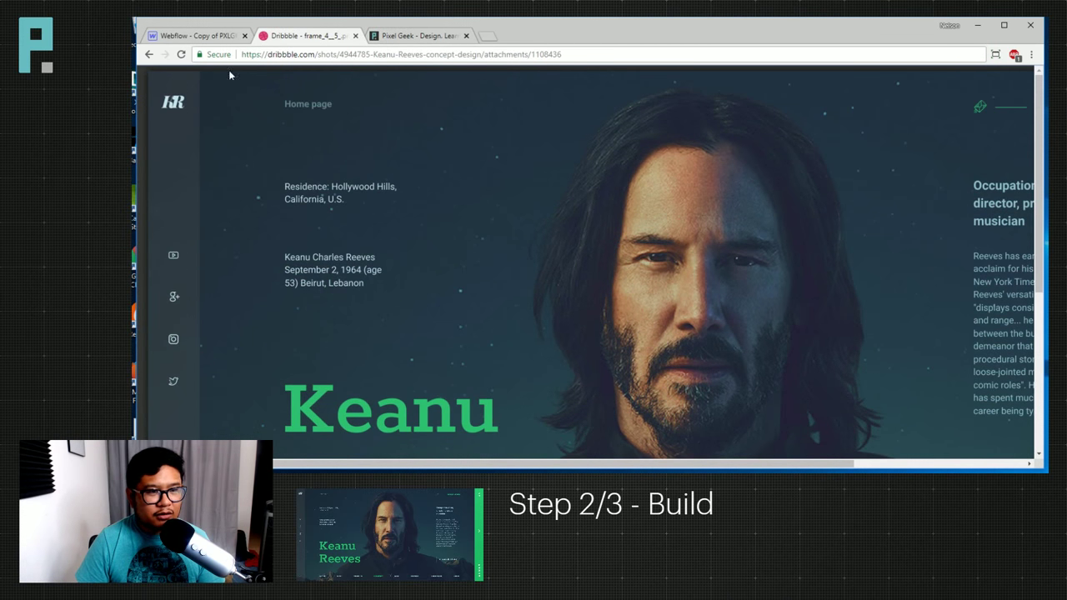
{"action": "left_click", "coordinate": [204, 35]}
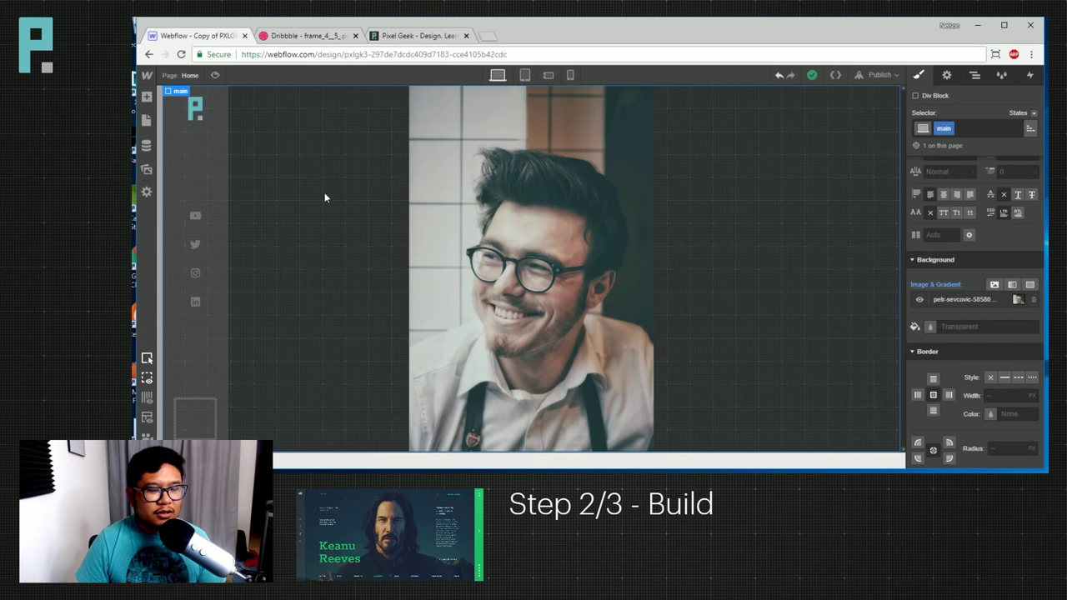
Give the P-logo div block relative positioning and a left margin of 0.
{"action": "key", "text": "a"}
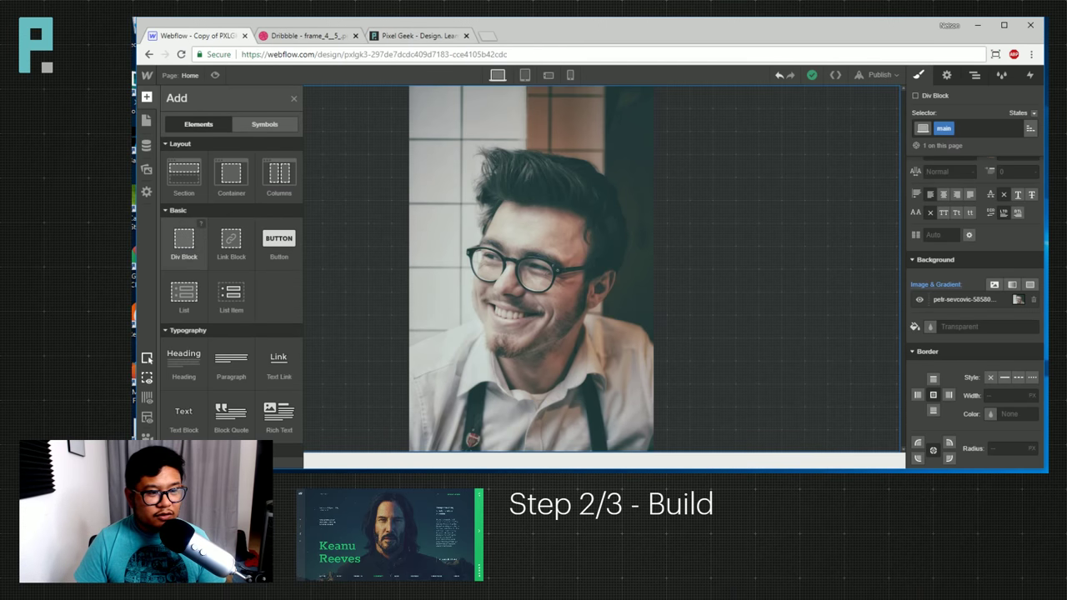
{"action": "left_click", "coordinate": [424, 121]}
{"action": "scroll", "coordinate": [980, 267], "scroll_direction": "up", "scroll_amount": 5}
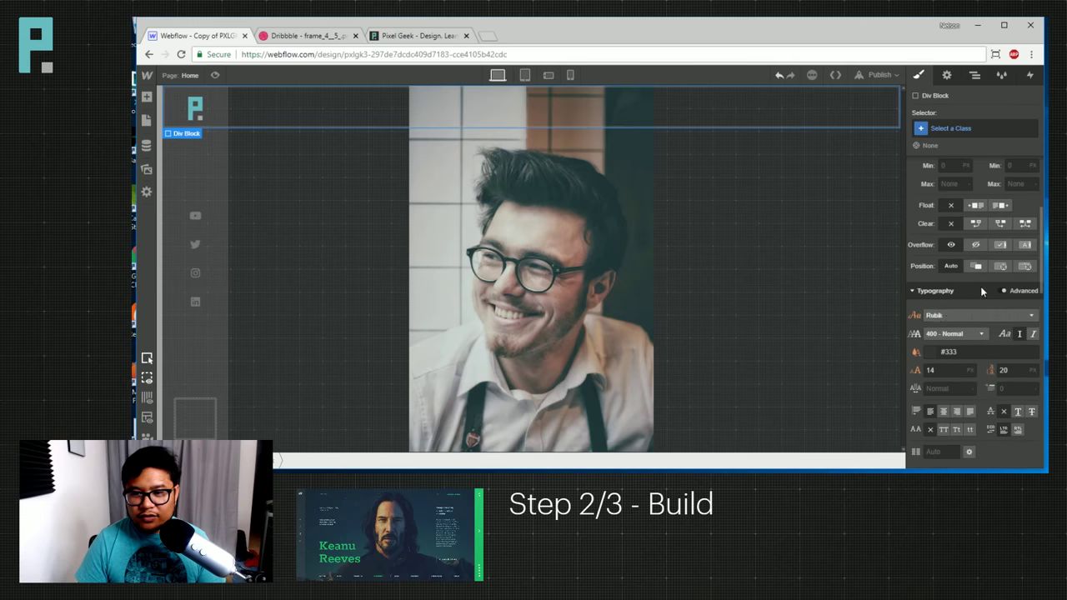
{"action": "scroll", "coordinate": [945, 315], "scroll_direction": "up", "scroll_amount": 1}
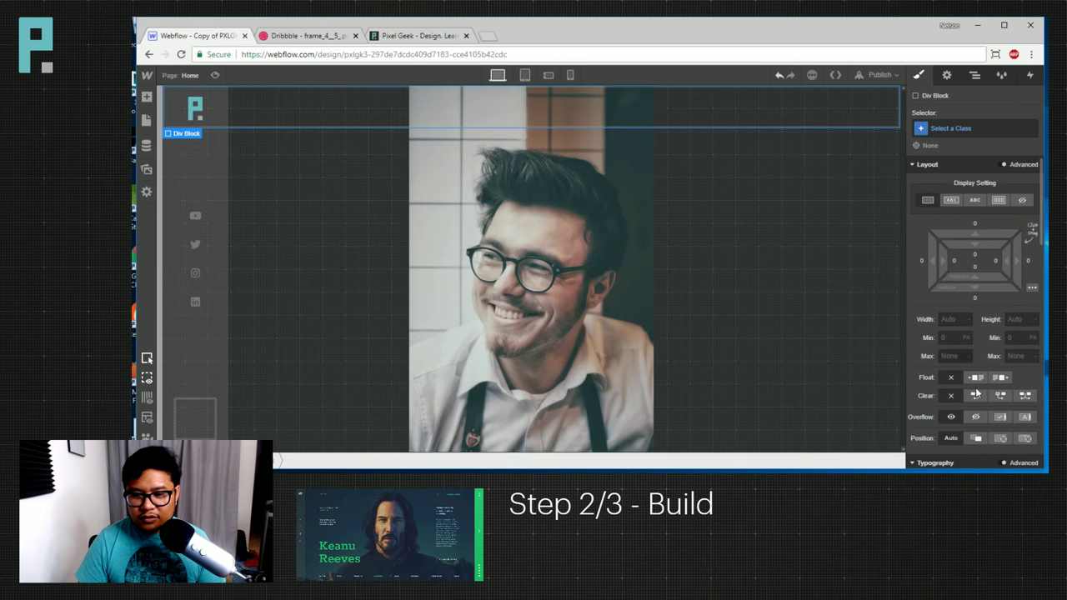
{"action": "left_click", "coordinate": [976, 437]}
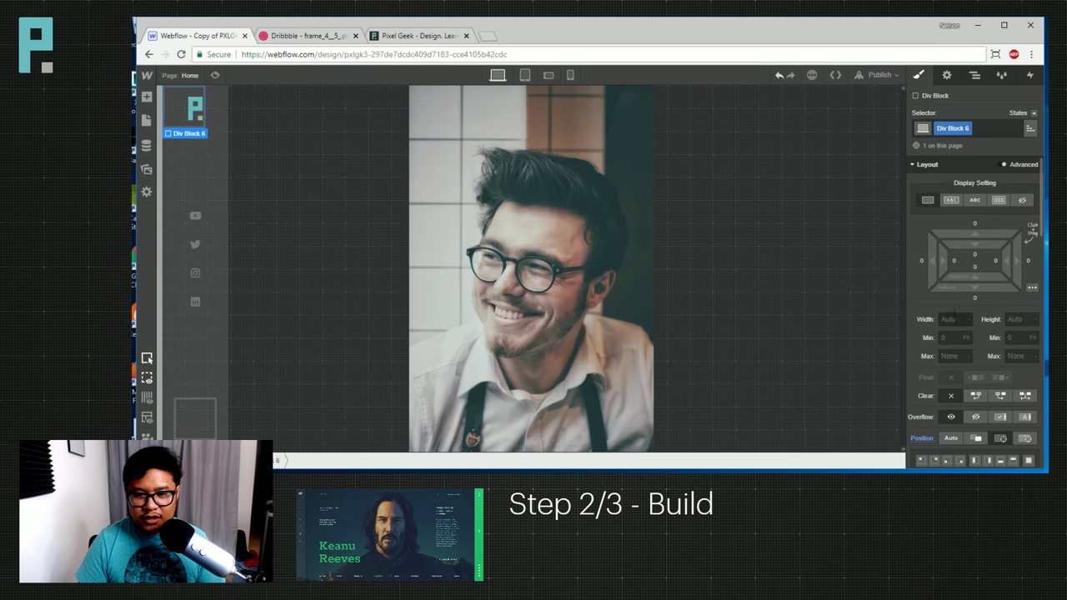
{"action": "left_click", "coordinate": [922, 264]}
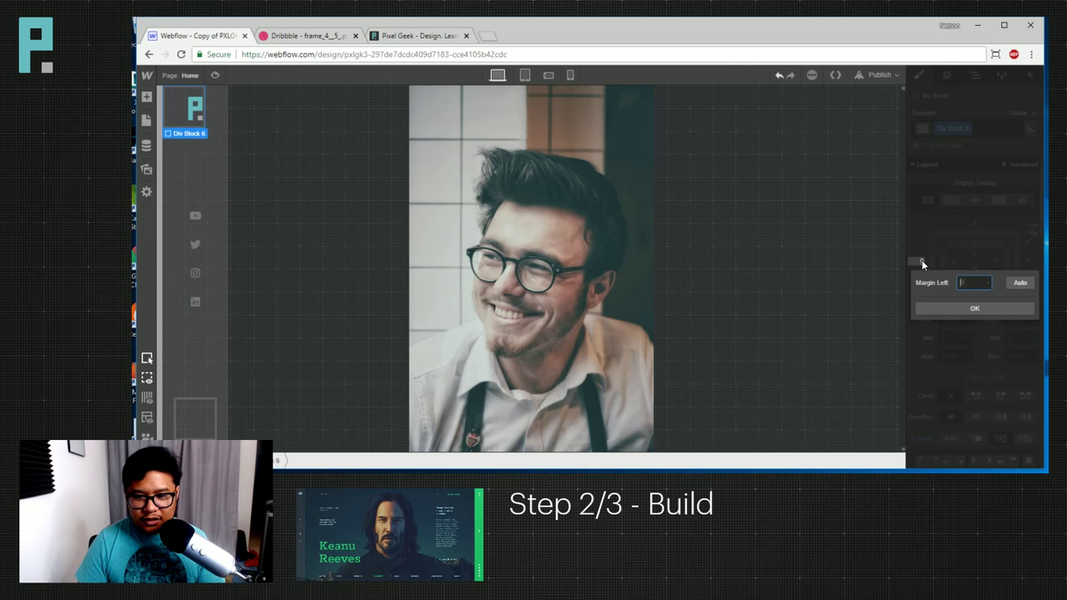
{"action": "type", "text": "0"}
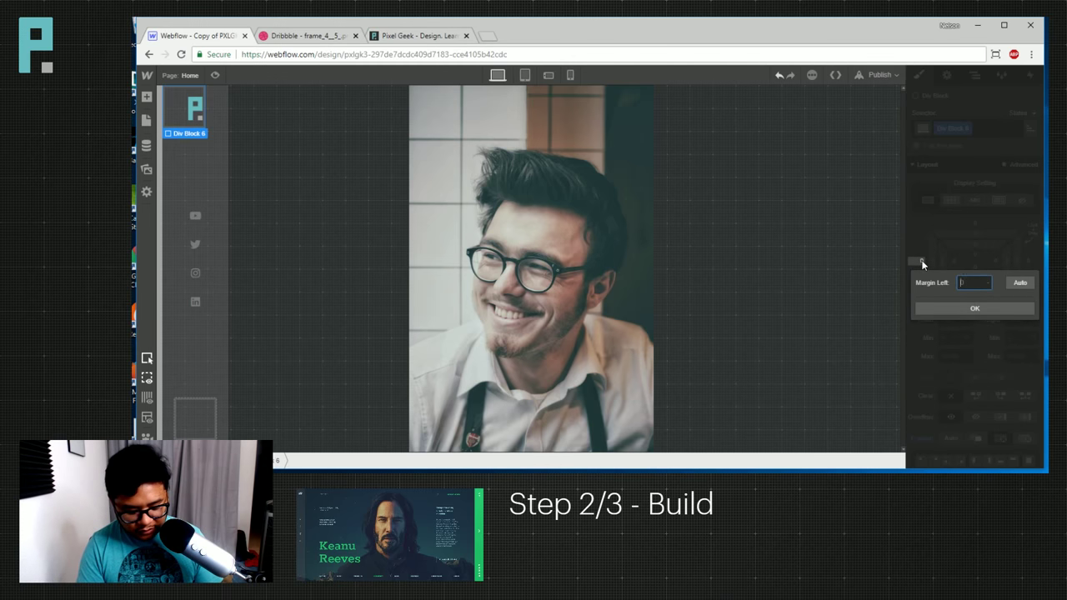
{"action": "left_click", "coordinate": [1002, 309]}
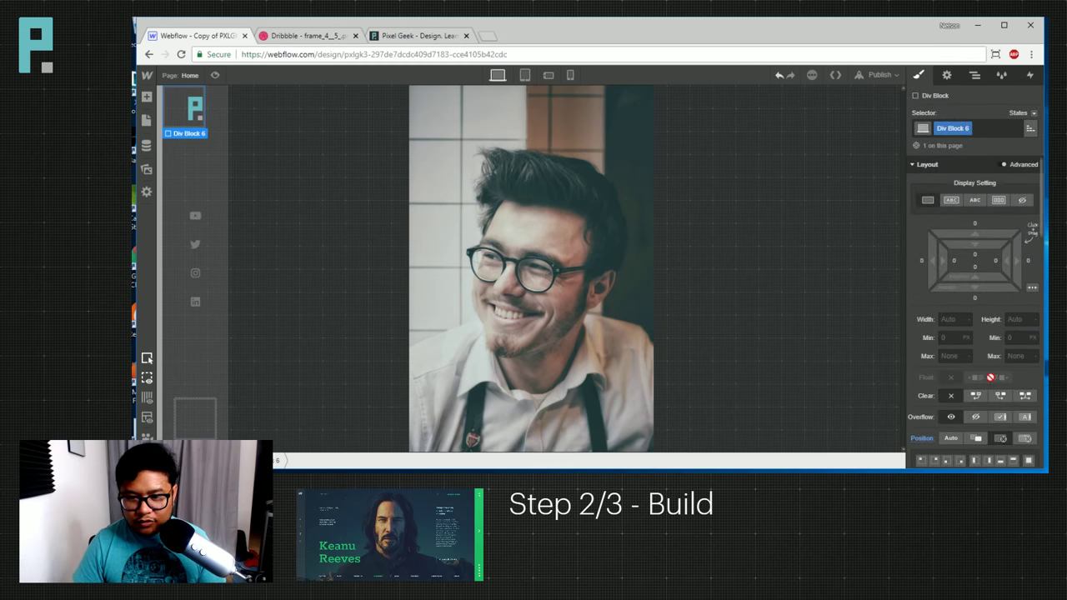
{"action": "scroll", "coordinate": [995, 424], "scroll_direction": "down", "scroll_amount": 2}
{"action": "scroll", "coordinate": [994, 423], "scroll_direction": "down", "scroll_amount": 1}
Set the div block's left offset to 12vw and its top offset to 60px.
{"action": "left_click", "coordinate": [1016, 387]}
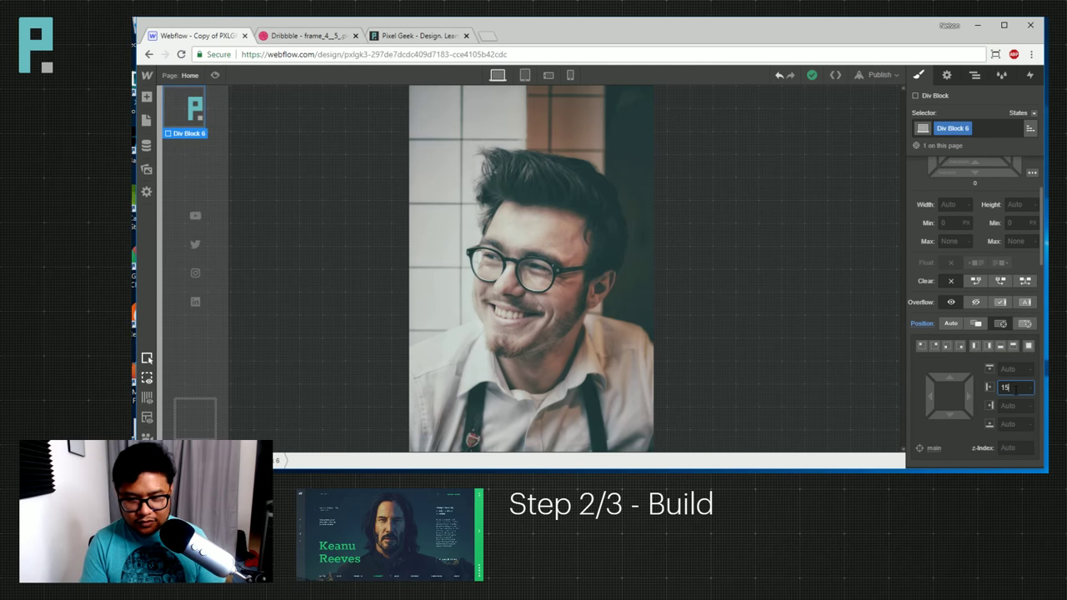
{"action": "key", "text": "Return"}
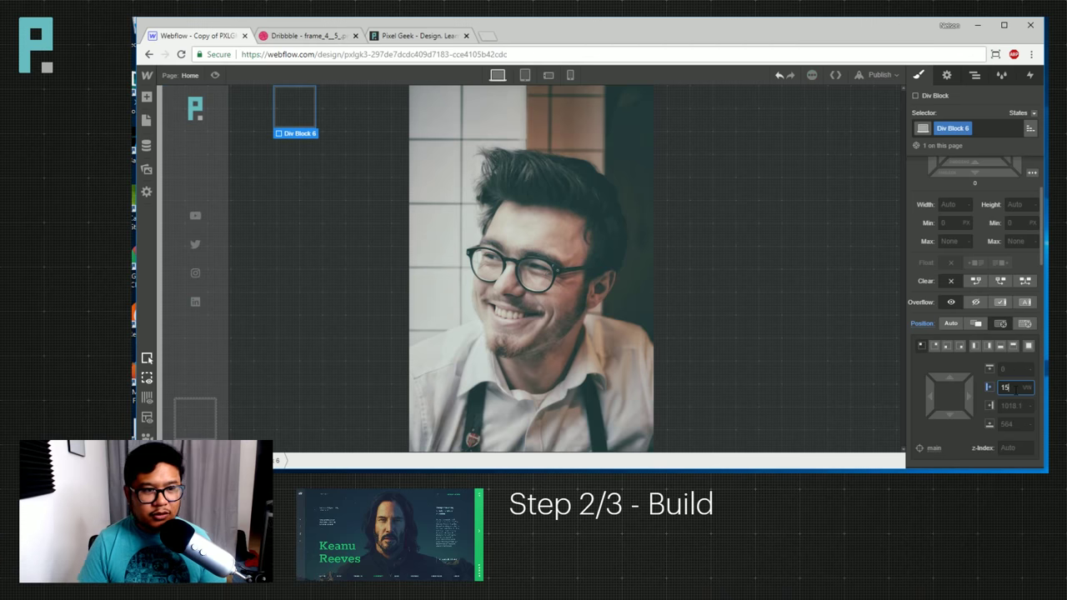
{"action": "left_click_drag", "start_coordinate": [928, 401], "coordinate": [918, 401]}
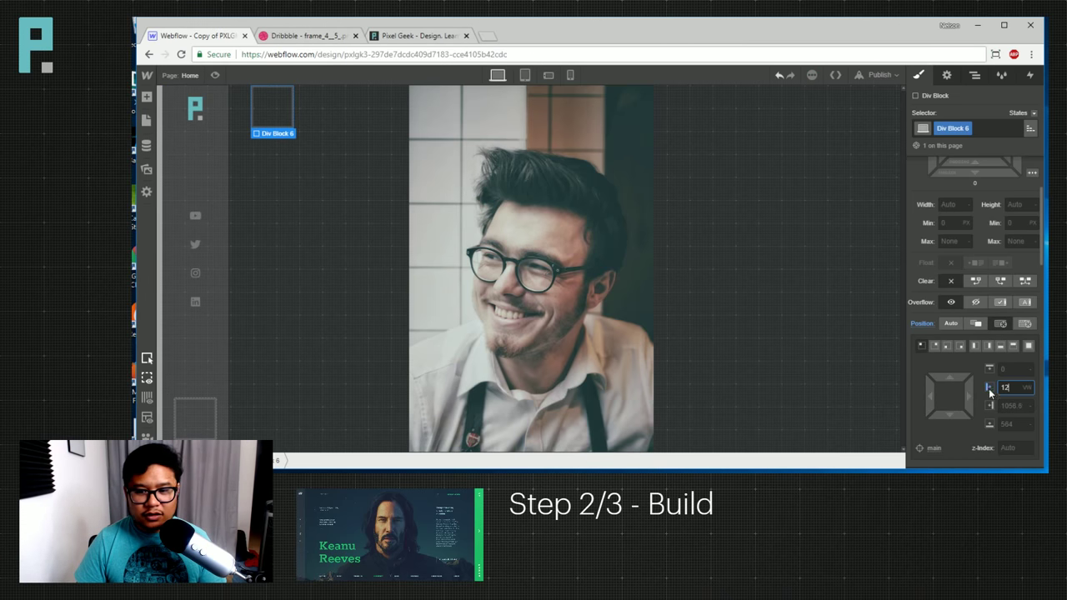
{"action": "left_click", "coordinate": [1015, 370]}
{"action": "type", "text": "0"}
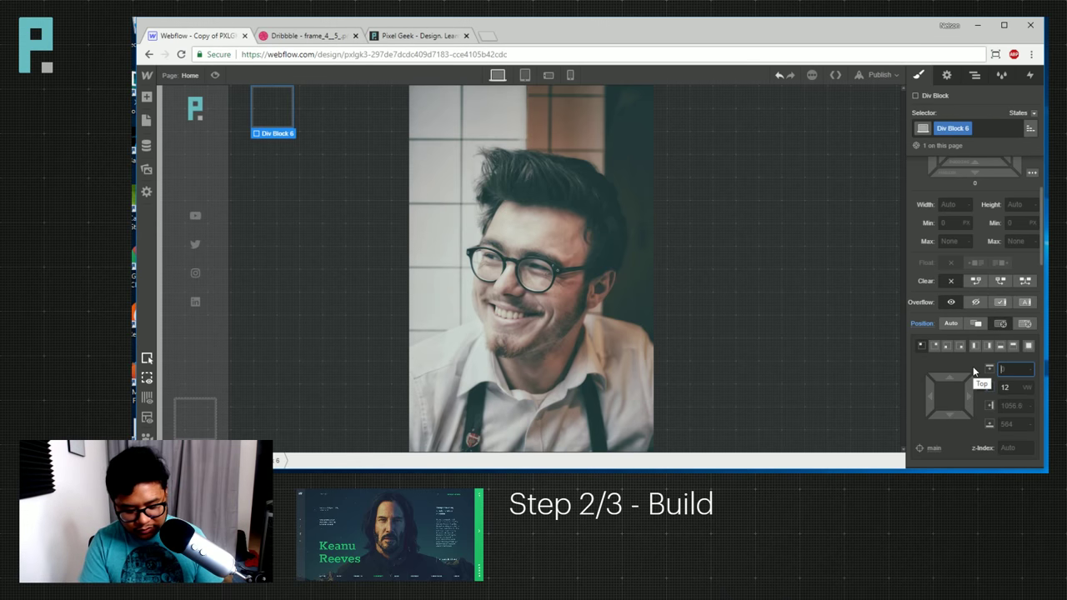
{"action": "type", "text": "300"}
{"action": "key", "text": "Return"}
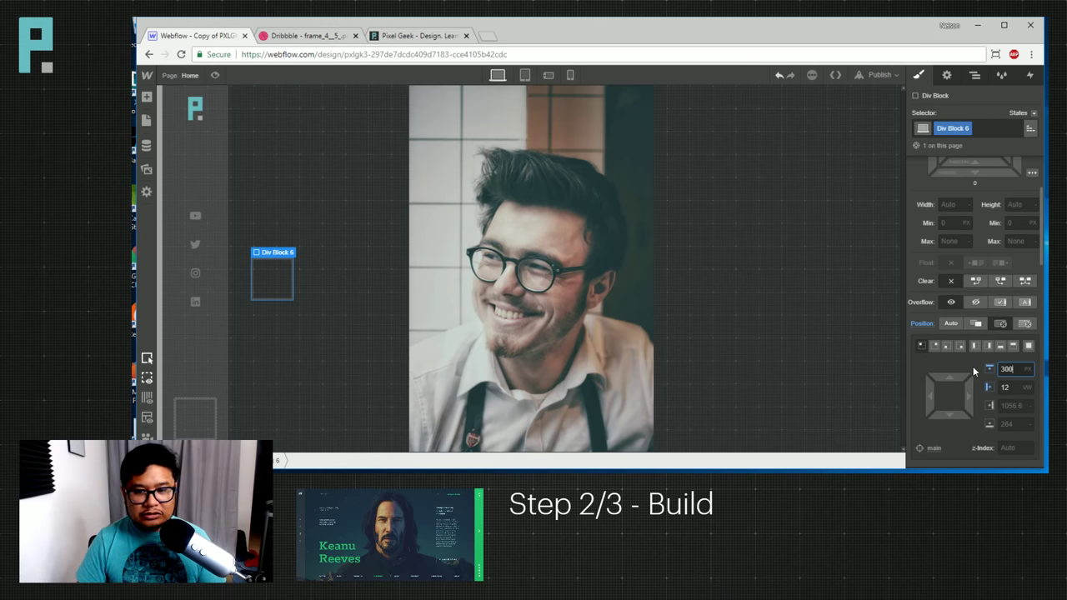
{"action": "left_click_drag", "start_coordinate": [959, 375], "coordinate": [958, 334]}
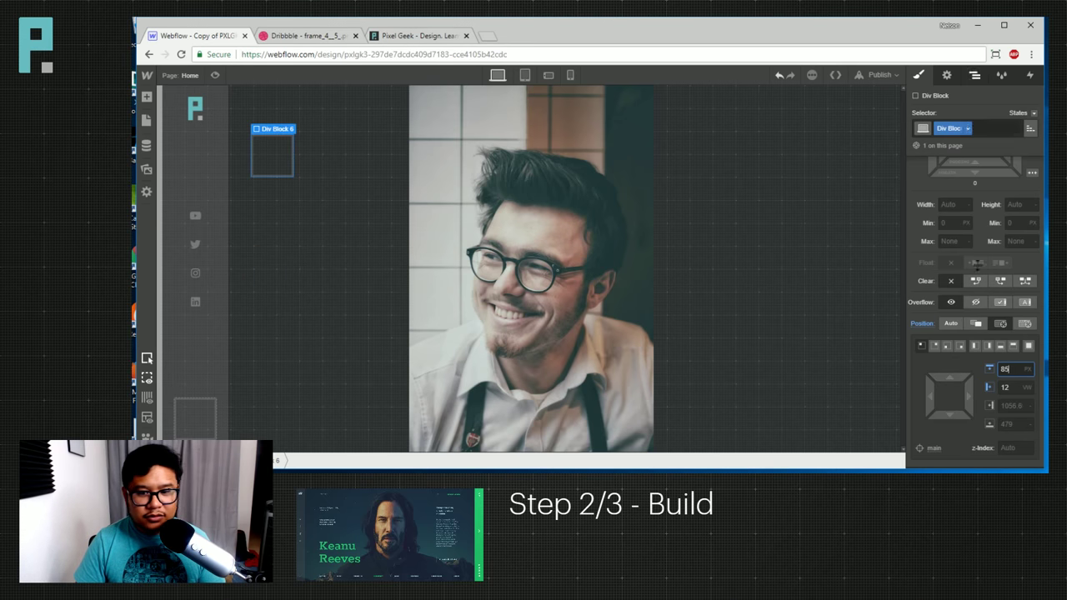
{"action": "left_click_drag", "start_coordinate": [977, 263], "coordinate": [951, 336]}
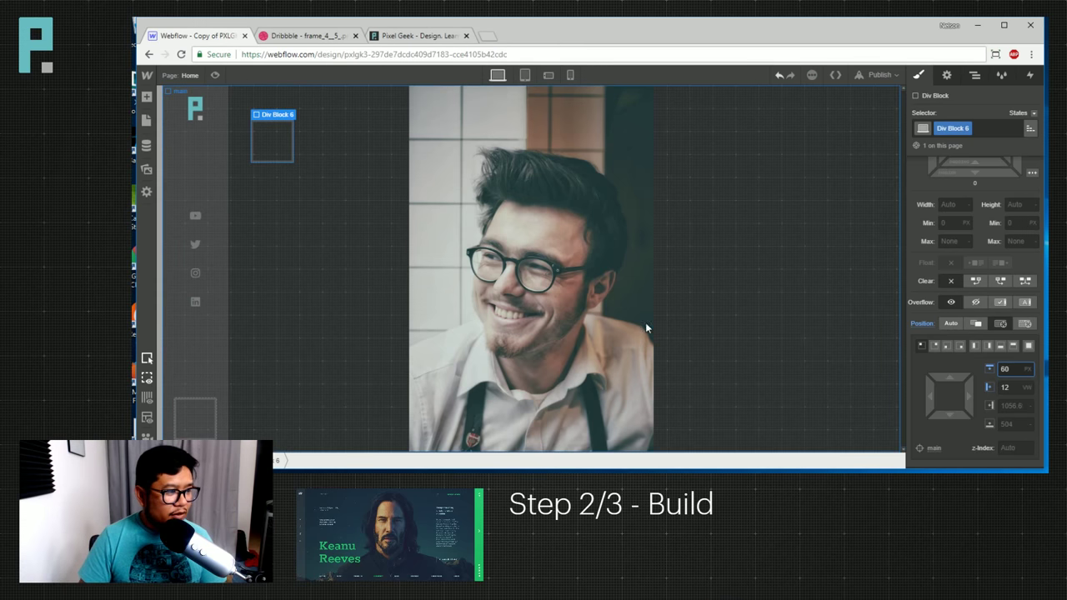
{"action": "left_click", "coordinate": [279, 147]}
Place an H1 heading inside the div block and type the 'Hello I'm …' name greeting.
{"action": "key", "text": "a"}
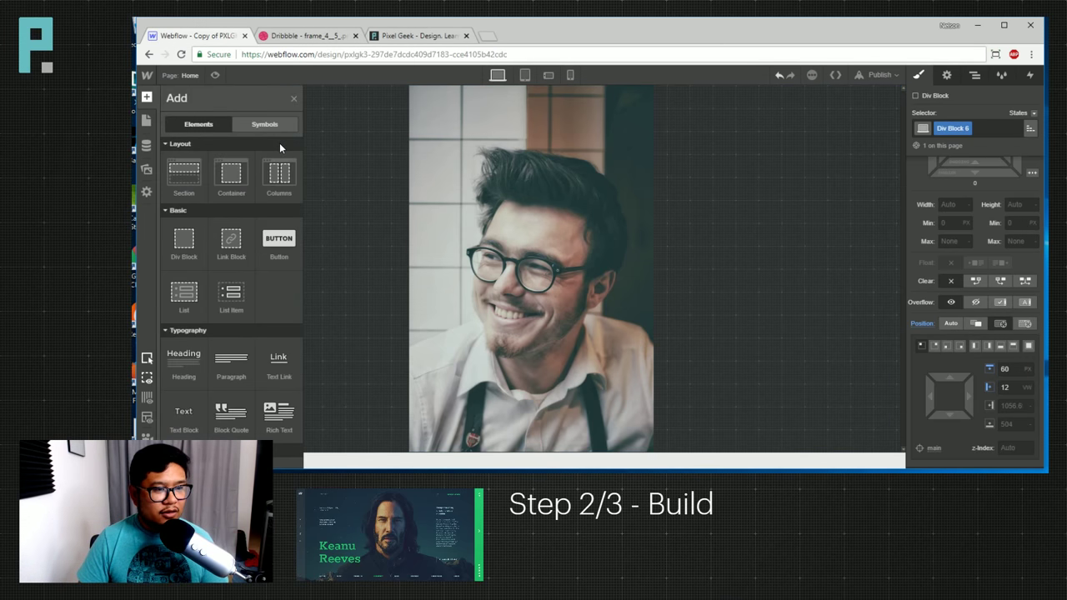
{"action": "key", "text": "a"}
{"action": "key", "text": "a"}
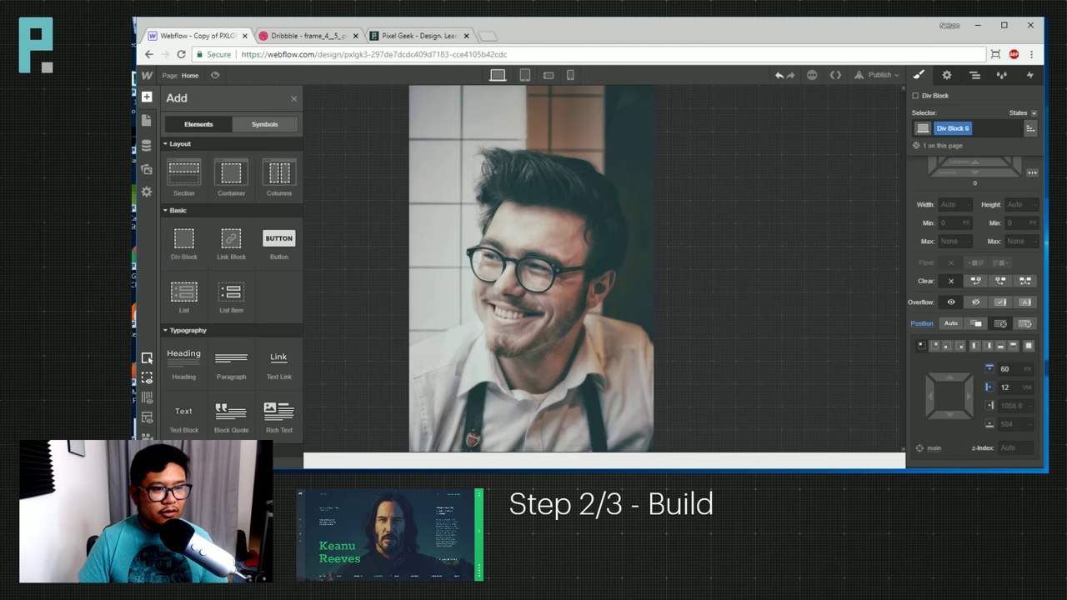
{"action": "scroll", "coordinate": [231, 359], "scroll_direction": "down", "scroll_amount": 1}
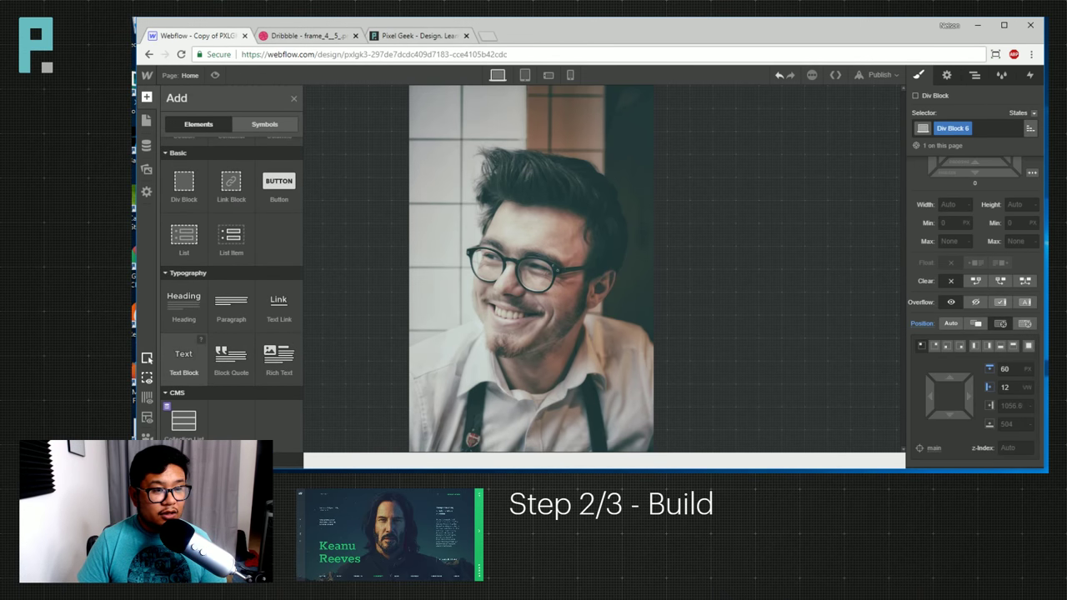
{"action": "left_click_drag", "start_coordinate": [182, 362], "coordinate": [246, 242]}
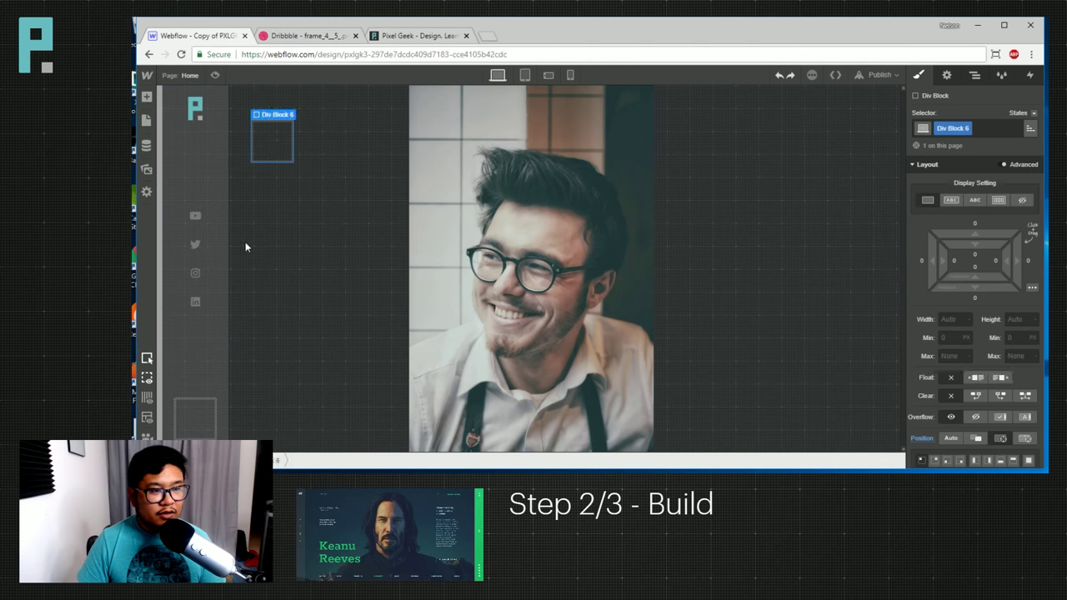
{"action": "key", "text": "a"}
{"action": "left_click_drag", "start_coordinate": [184, 358], "coordinate": [295, 129]}
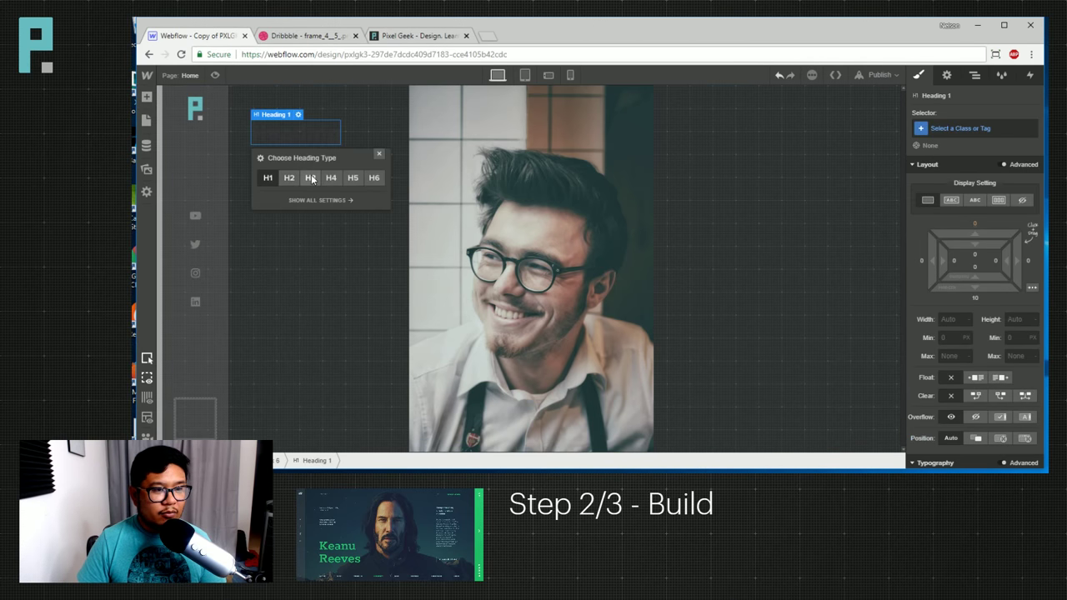
{"action": "left_click", "coordinate": [382, 155]}
{"action": "double_click", "coordinate": [309, 139]}
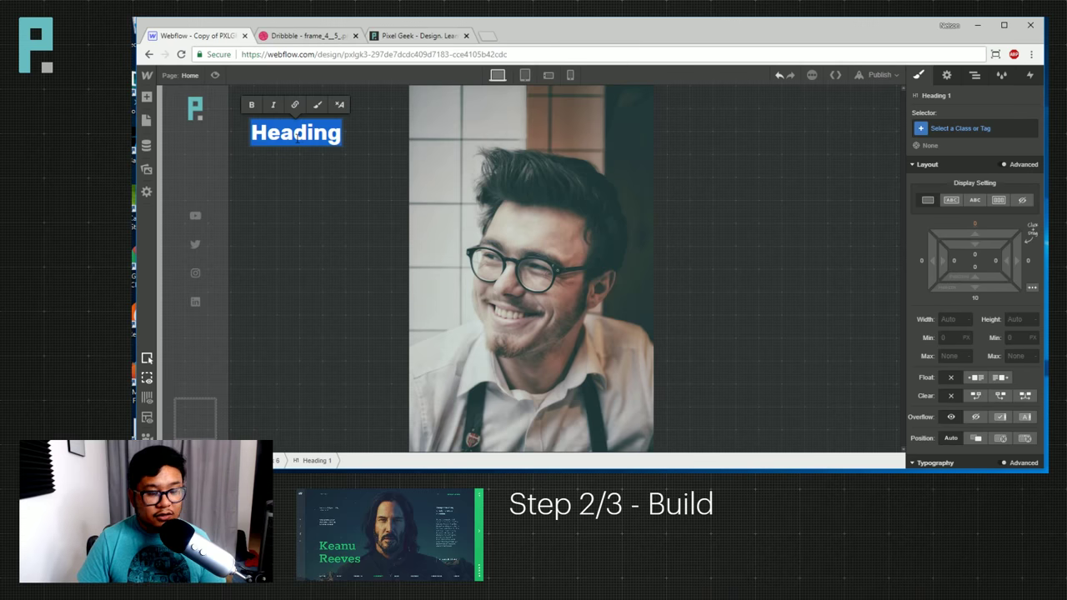
{"action": "type", "text": "Hello I'm Nelson Jr"}
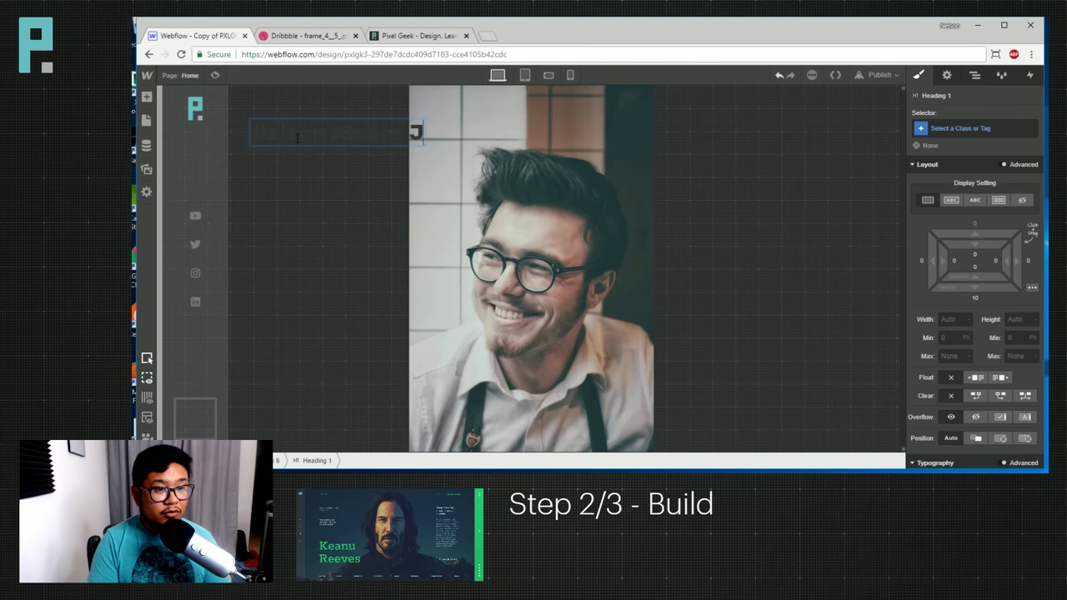
{"action": "key", "text": "Escape"}
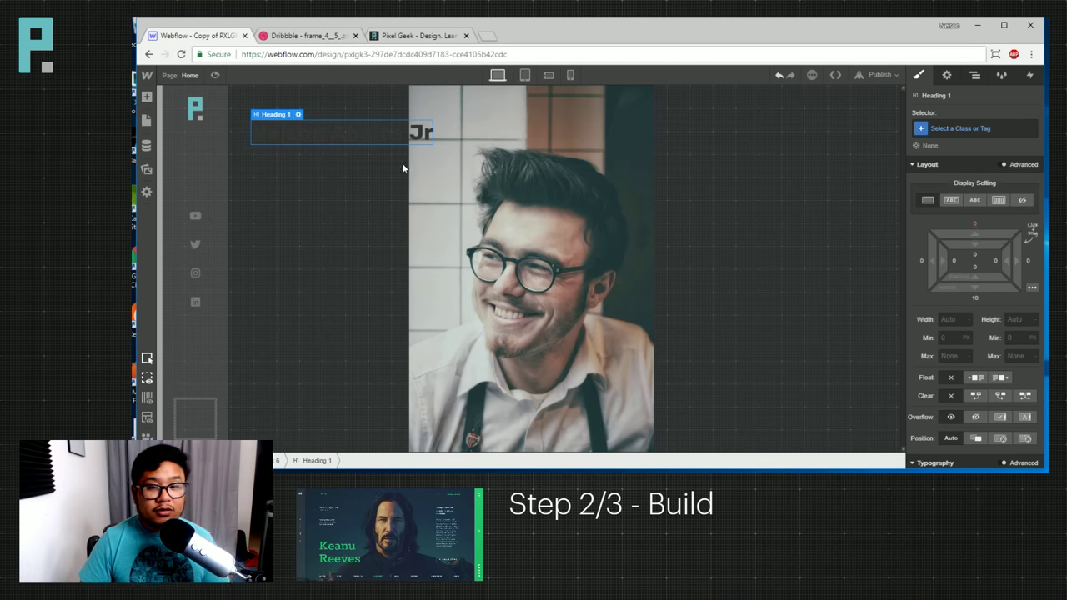
Create the class 'hp h1' and apply it to the heading.
{"action": "left_click", "coordinate": [975, 130]}
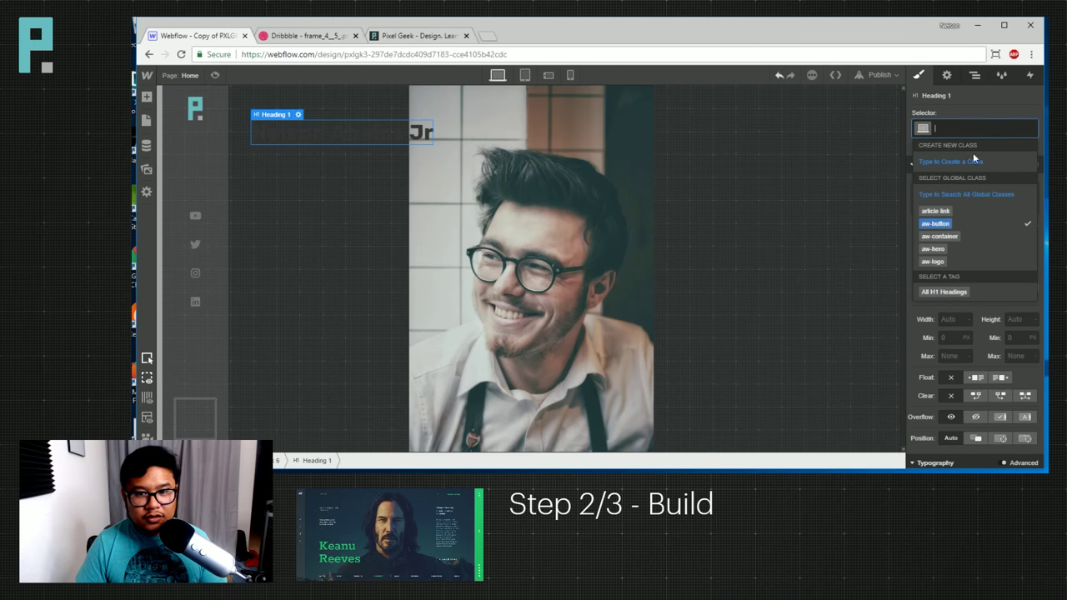
{"action": "left_click", "coordinate": [969, 128]}
{"action": "left_click", "coordinate": [967, 127]}
{"action": "type", "text": "hp"}
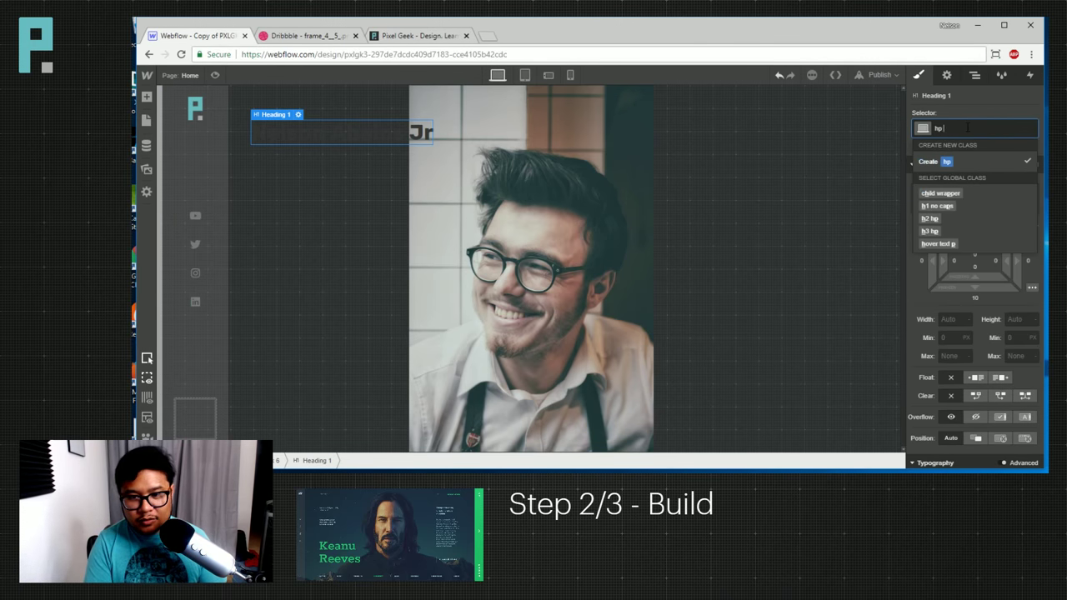
{"action": "type", "text": " h1"}
{"action": "key", "text": "Return"}
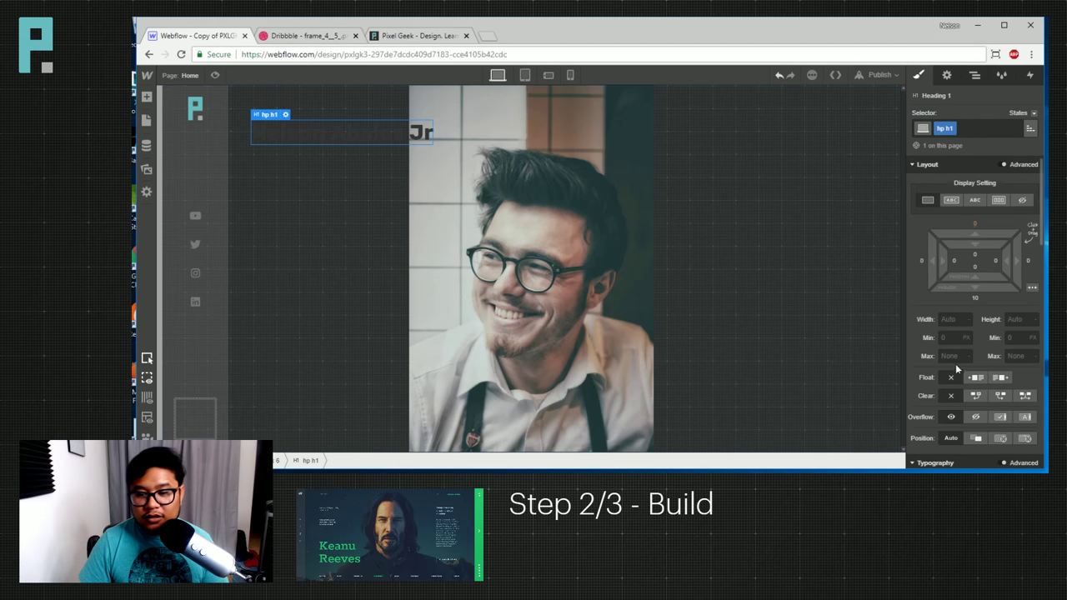
Set the heading's font weight to 300 Light and its colour to White Smoke (#e9e9e9).
{"action": "scroll", "coordinate": [955, 363], "scroll_direction": "down", "scroll_amount": 2}
{"action": "left_click", "coordinate": [953, 335]}
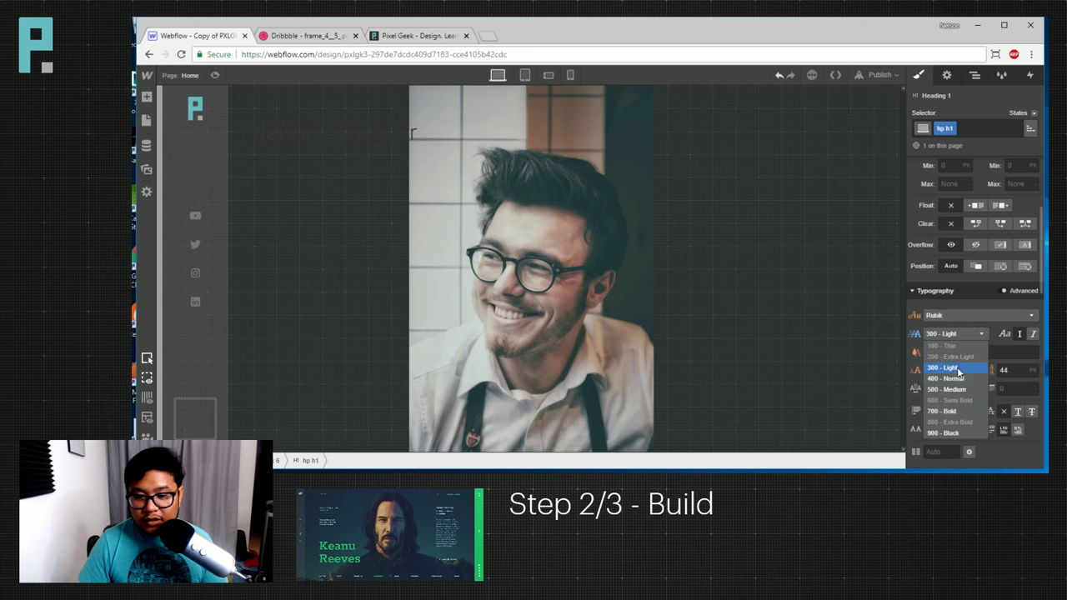
{"action": "left_click", "coordinate": [950, 367]}
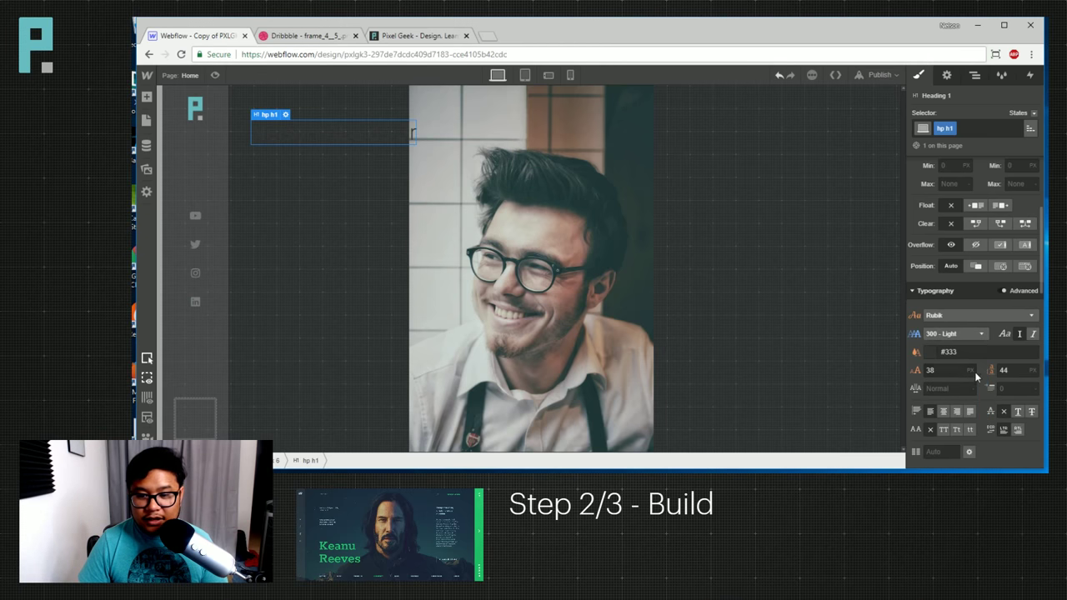
{"action": "left_click", "coordinate": [932, 354]}
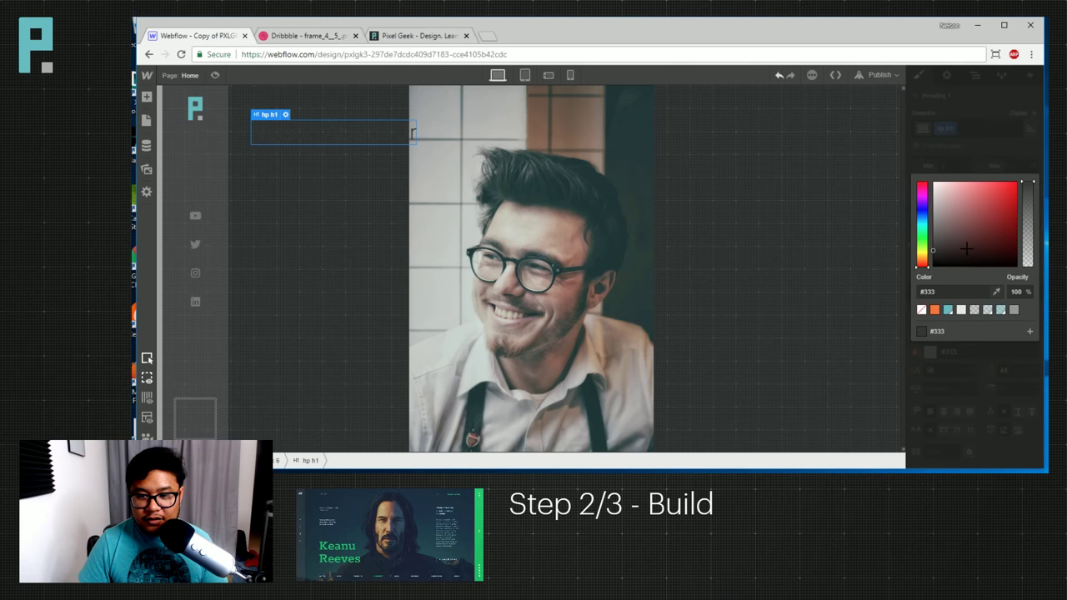
{"action": "left_click", "coordinate": [961, 309]}
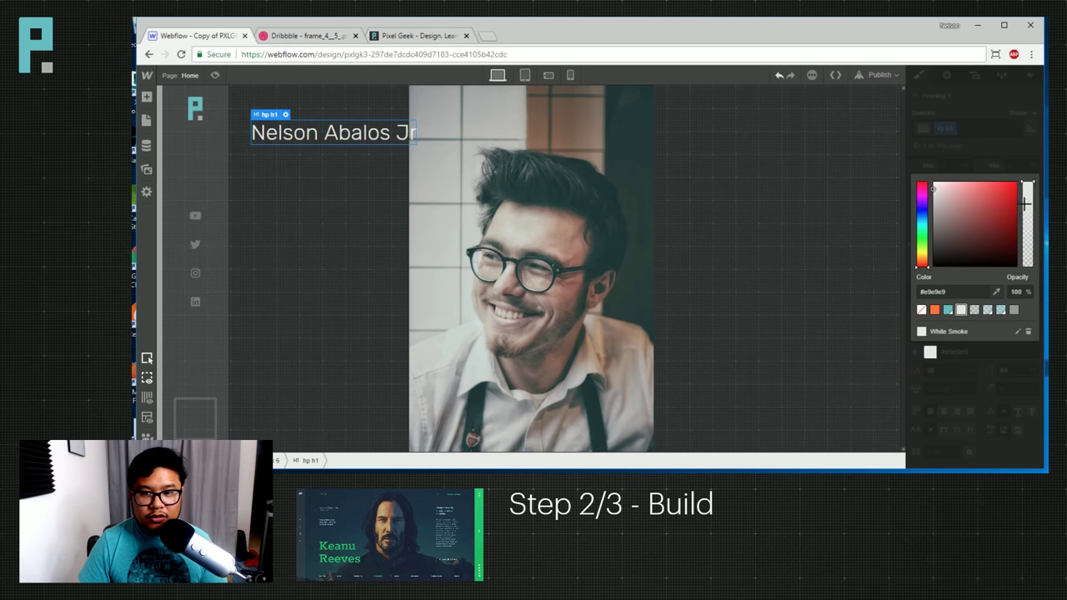
{"action": "left_click", "coordinate": [1026, 156]}
Give the heading 14px font size, 20px line height and 2px letter spacing.
{"action": "left_click", "coordinate": [944, 370]}
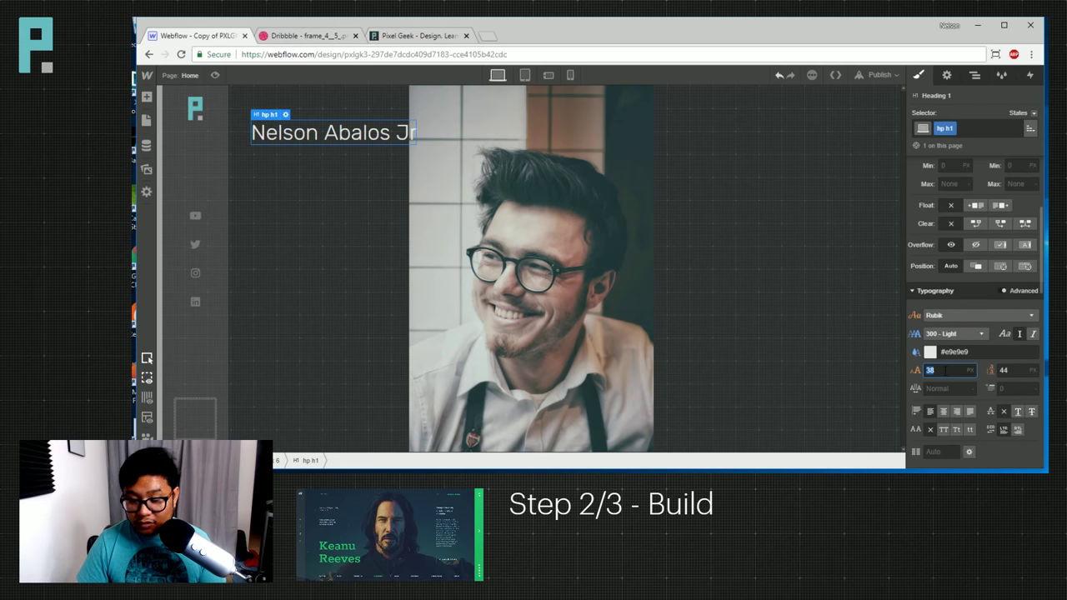
{"action": "key", "text": "Return"}
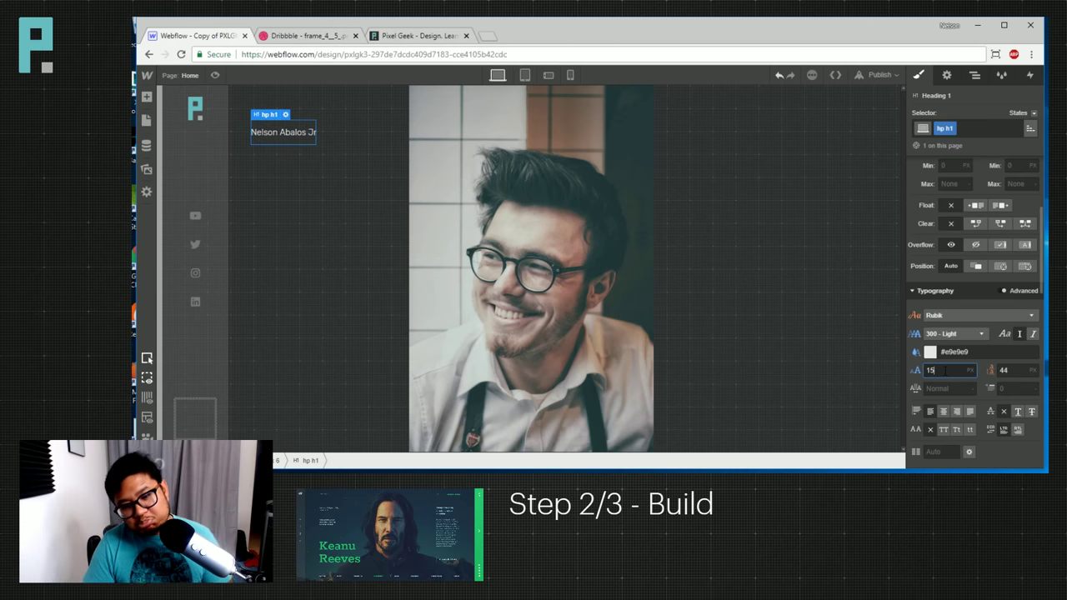
{"action": "key", "text": "Down"}
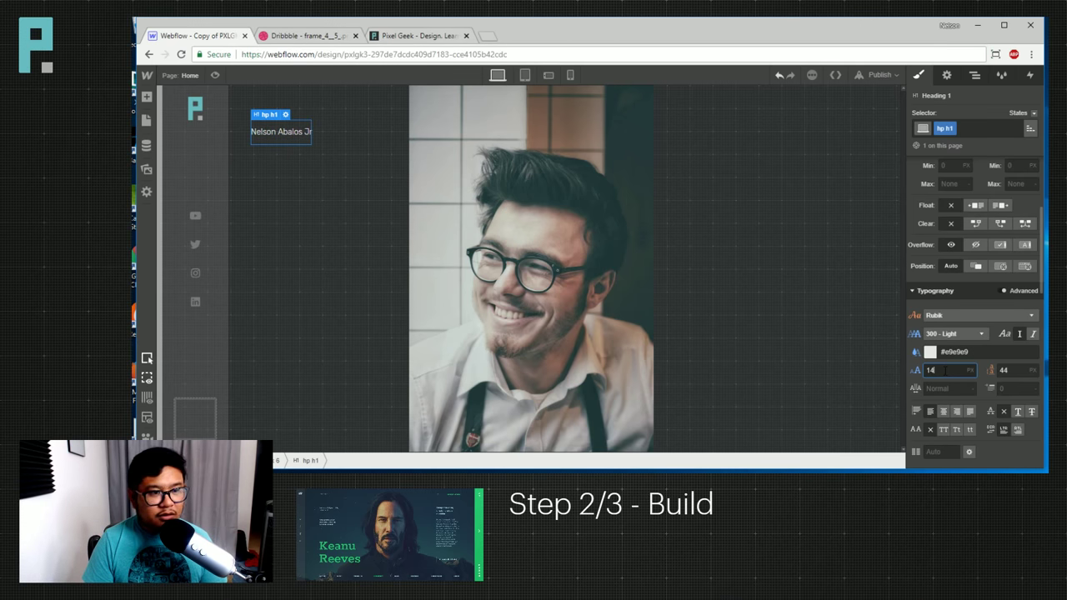
{"action": "key", "text": "Tab"}
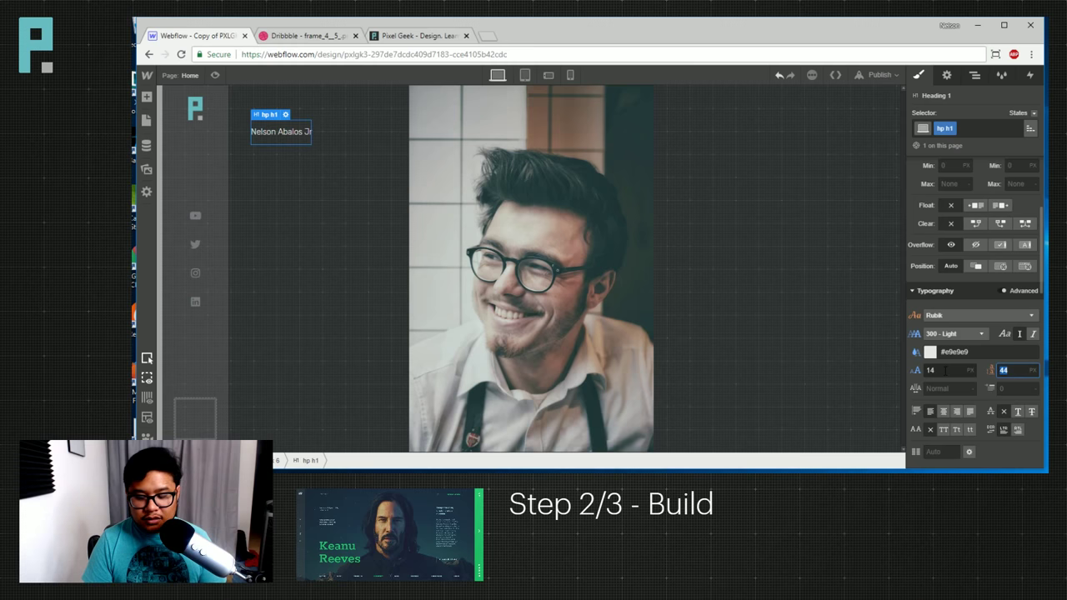
{"action": "type", "text": "2"}
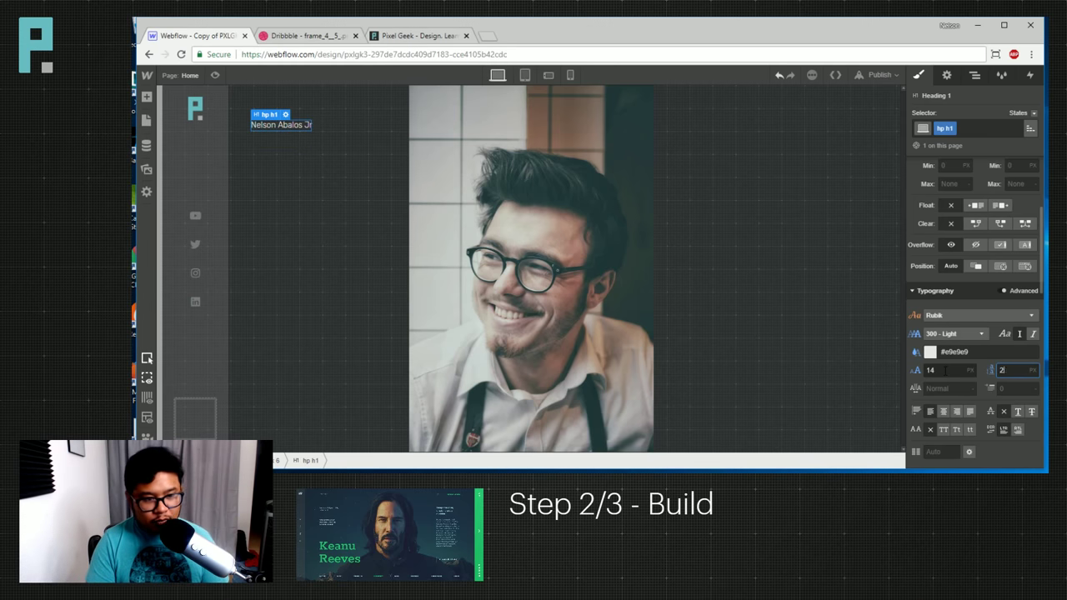
{"action": "type", "text": "016"}
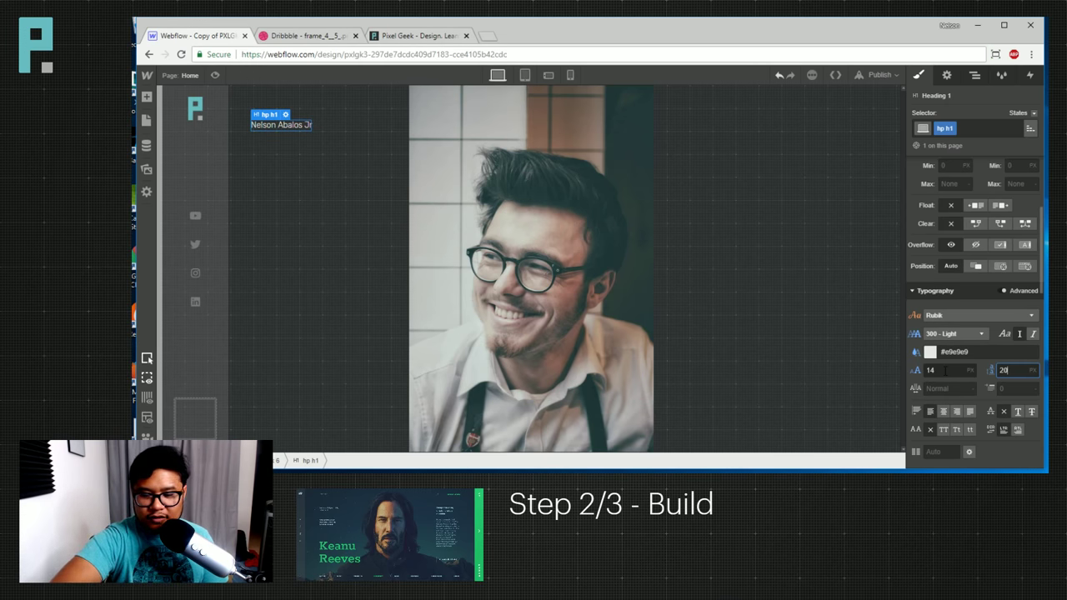
{"action": "key", "text": "Tab"}
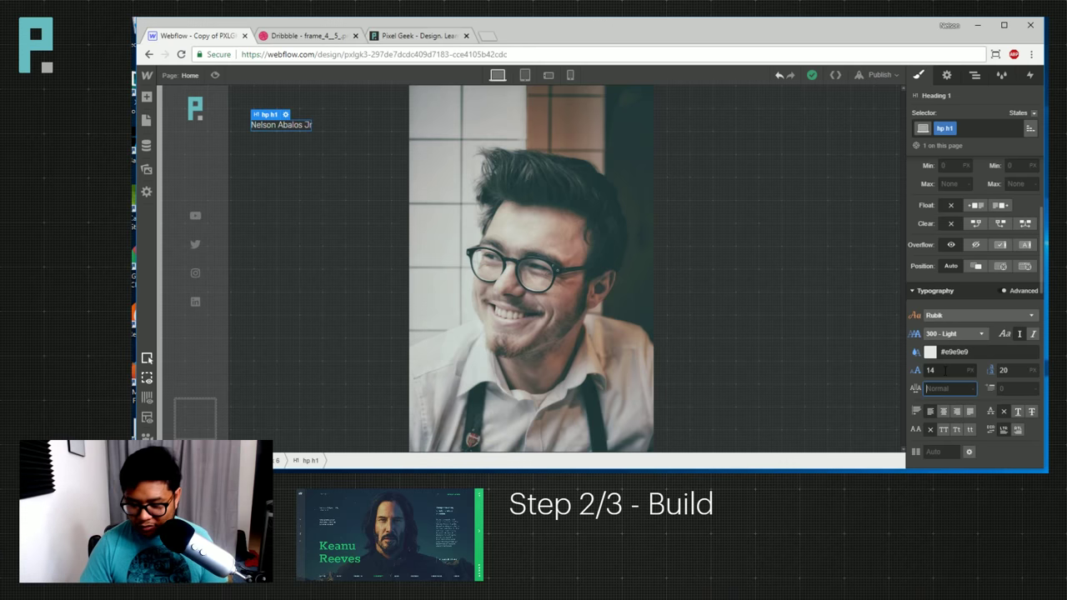
{"action": "type", "text": "2"}
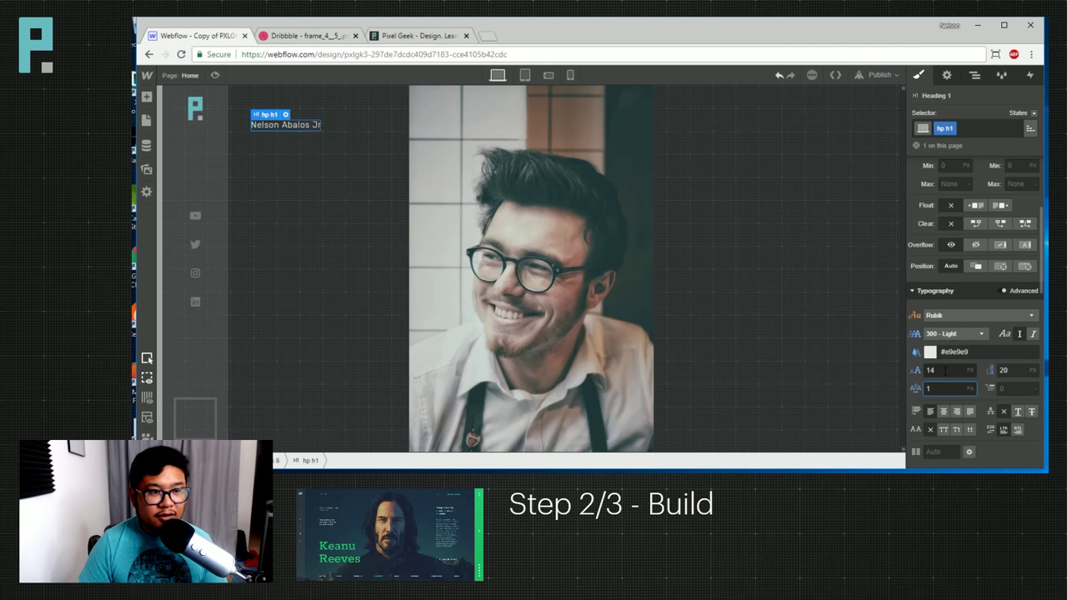
{"action": "key", "text": "BackSpace"}
{"action": "type", "text": "1"}
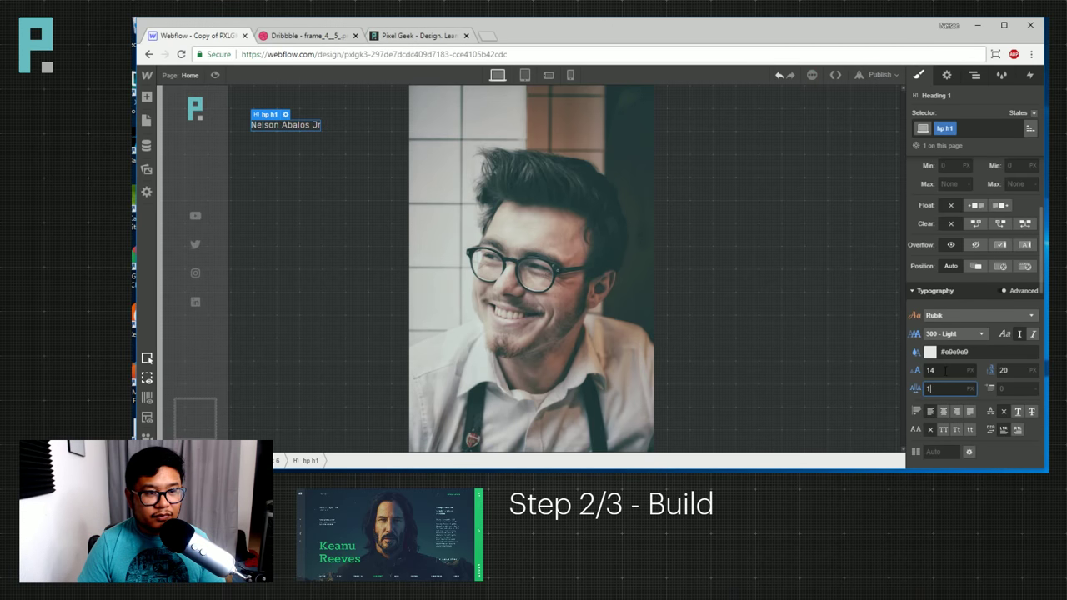
{"action": "key", "text": "BackSpace"}
{"action": "type", "text": "2"}
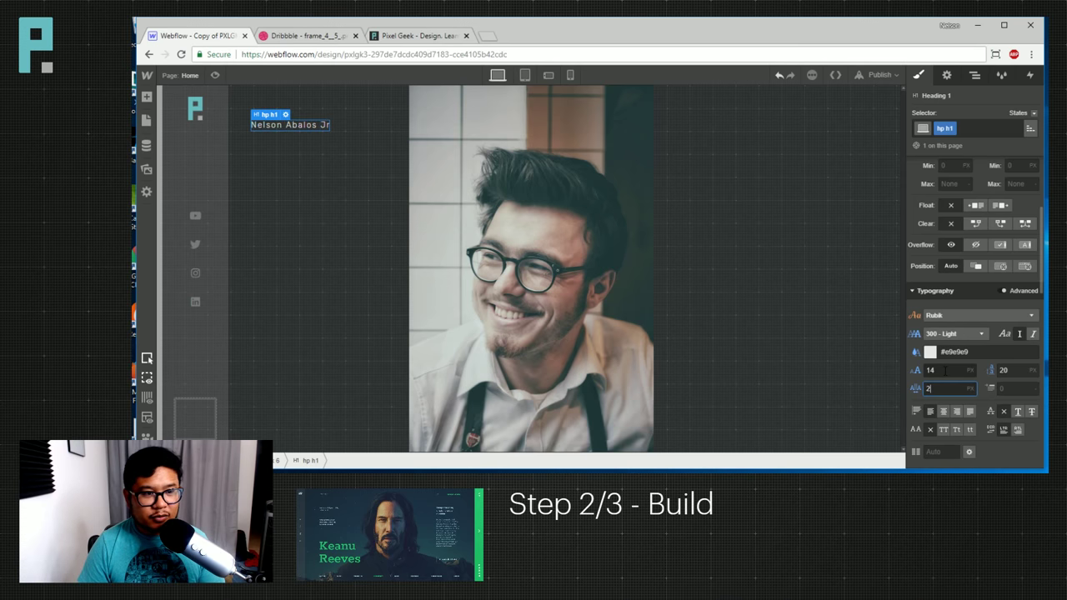
{"action": "scroll", "coordinate": [950, 359], "scroll_direction": "up", "scroll_amount": 3}
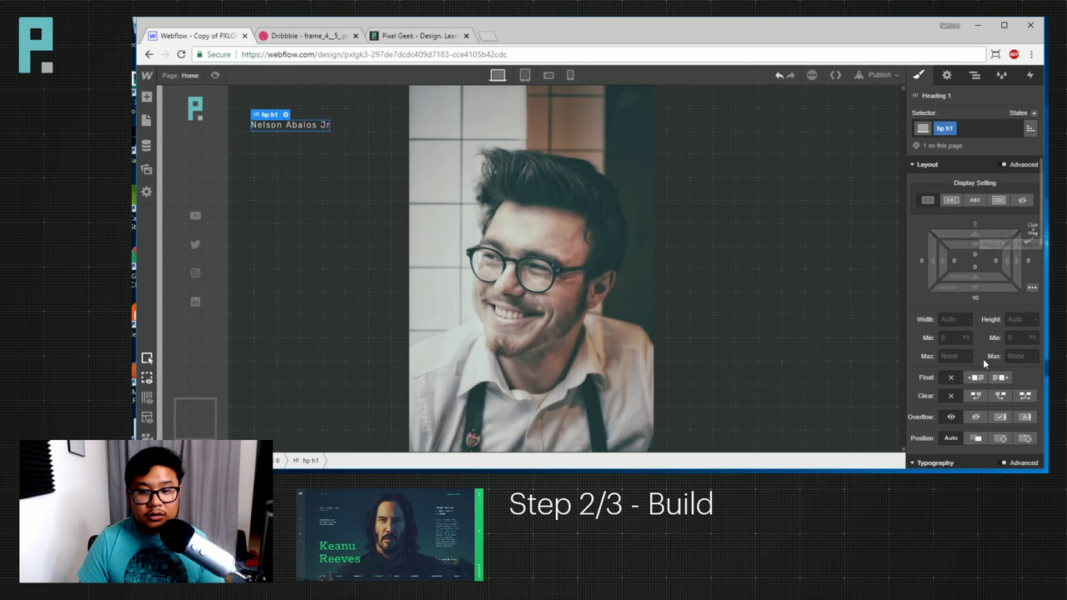
{"action": "scroll", "coordinate": [983, 358], "scroll_direction": "down", "scroll_amount": 3}
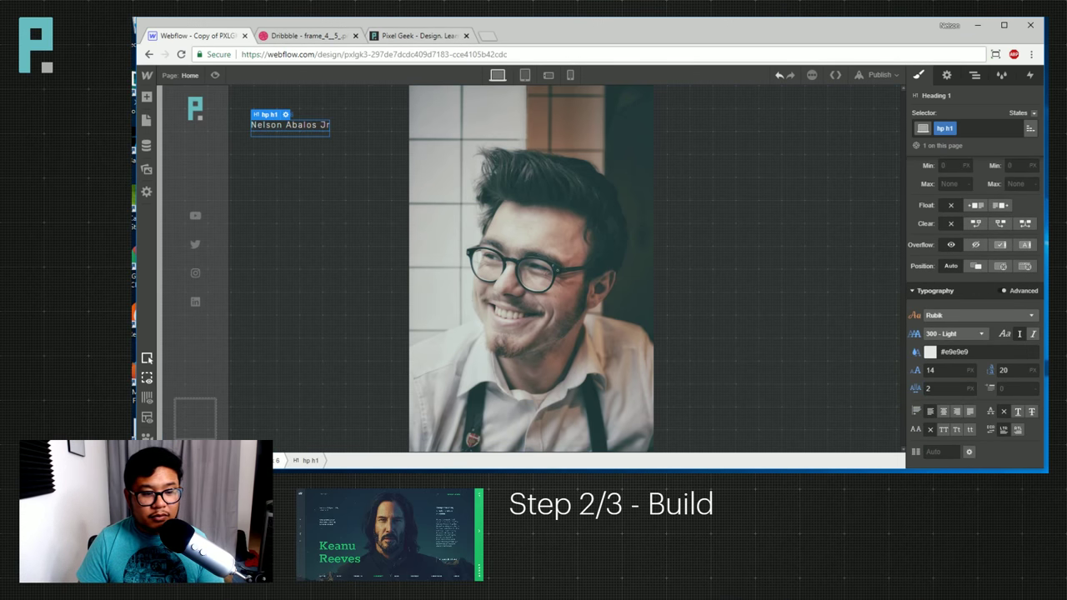
{"action": "left_click", "coordinate": [280, 459]}
Move the name block higher by reducing its top offset to about 33.
{"action": "left_click_drag", "start_coordinate": [942, 319], "coordinate": [934, 319]}
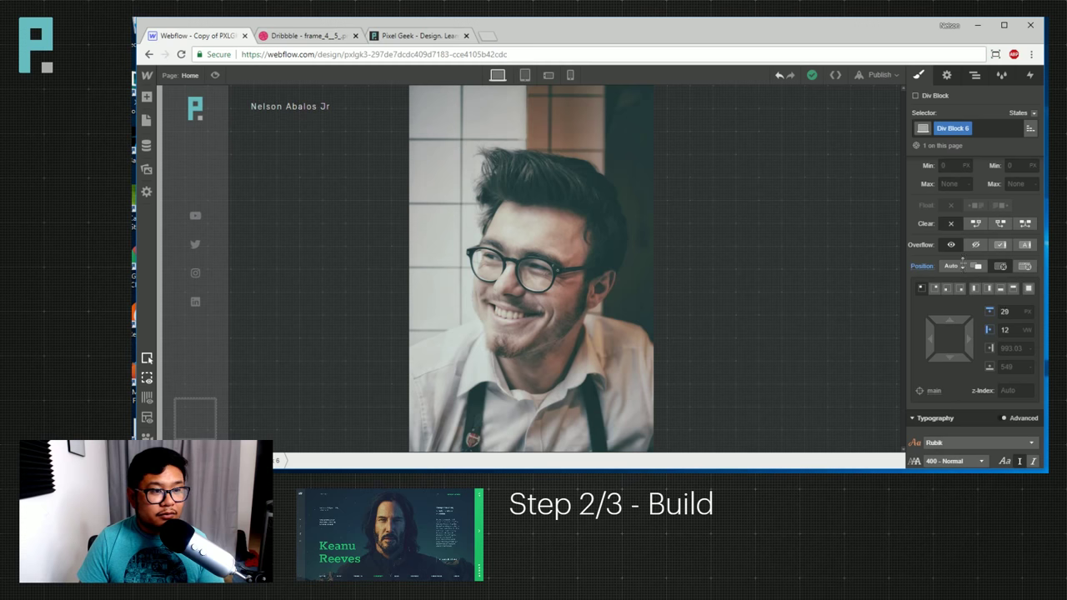
{"action": "left_click_drag", "start_coordinate": [965, 267], "coordinate": [968, 269]}
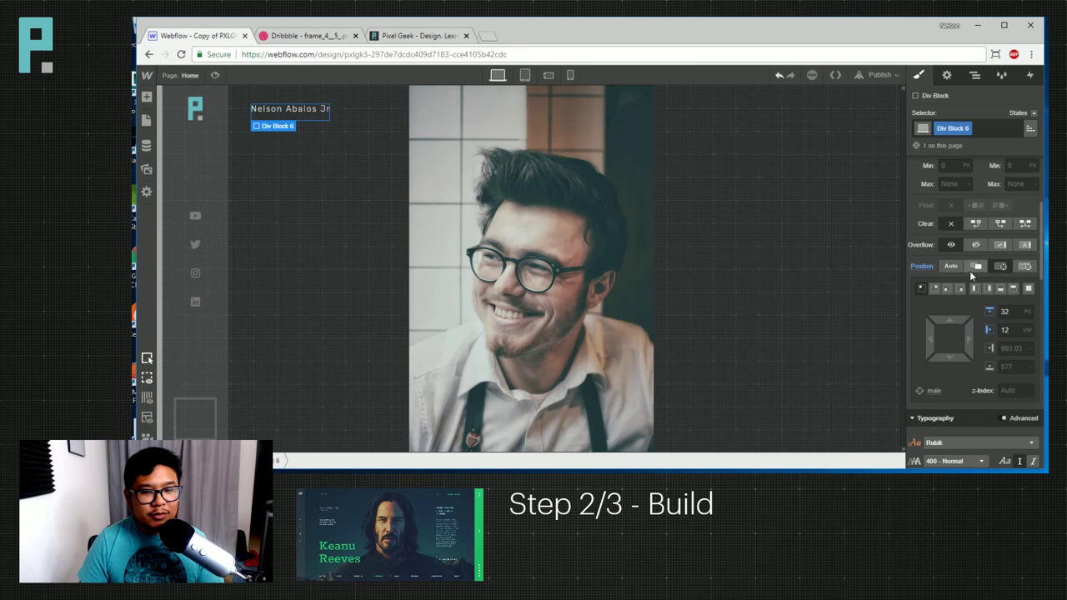
{"action": "scroll", "coordinate": [984, 382], "scroll_direction": "down", "scroll_amount": 5}
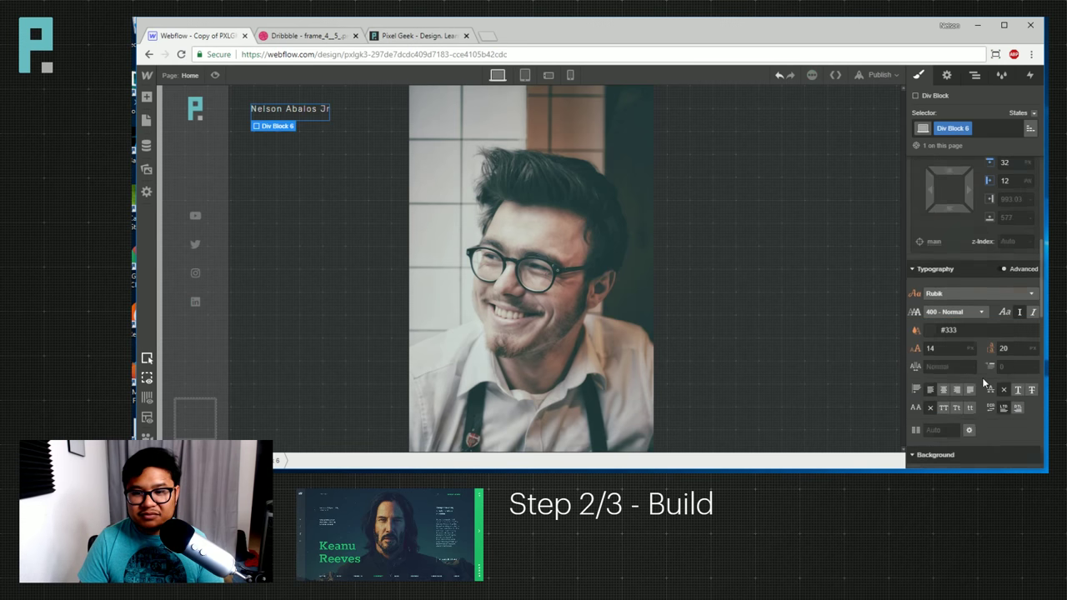
Fade the name heading's colour to 51% opacity, then view the Dribbble shot.
{"action": "left_click", "coordinate": [290, 109]}
{"action": "scroll", "coordinate": [1016, 382], "scroll_direction": "up", "scroll_amount": 3}
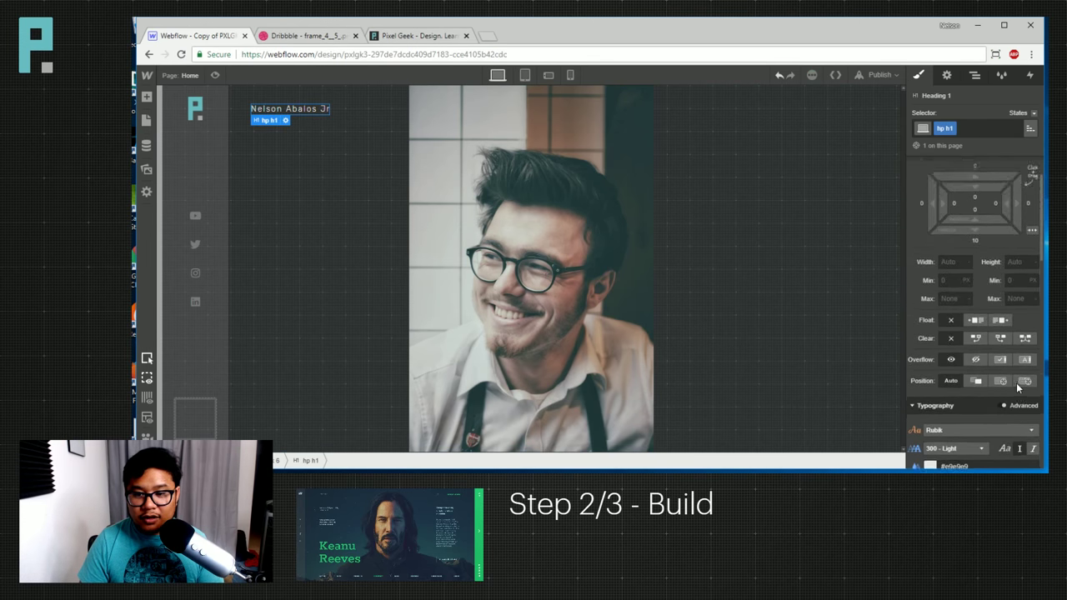
{"action": "left_click", "coordinate": [930, 352]}
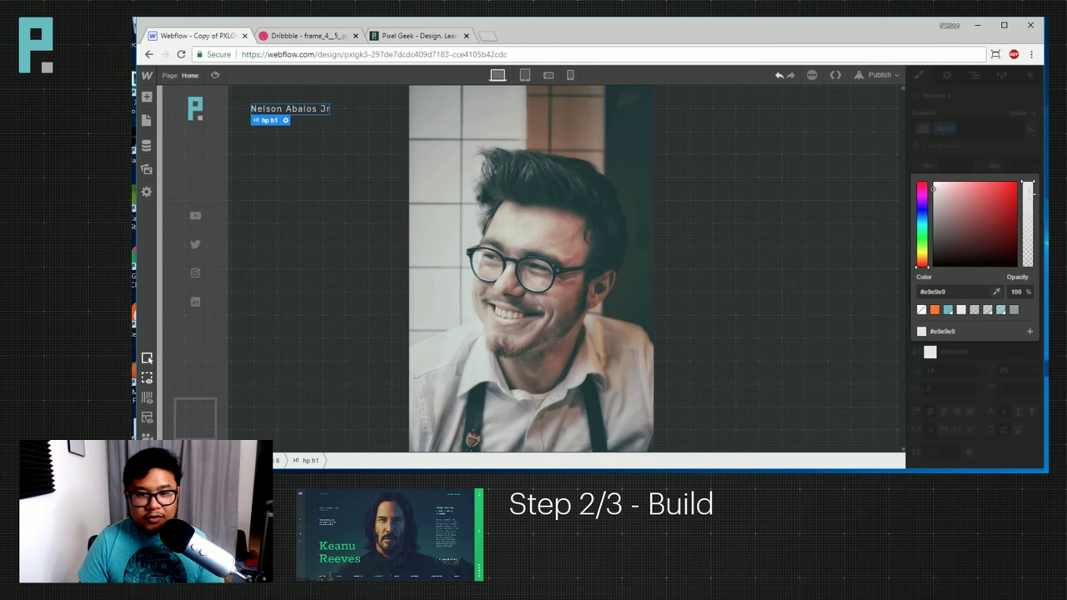
{"action": "left_click_drag", "start_coordinate": [1031, 193], "coordinate": [1033, 225]}
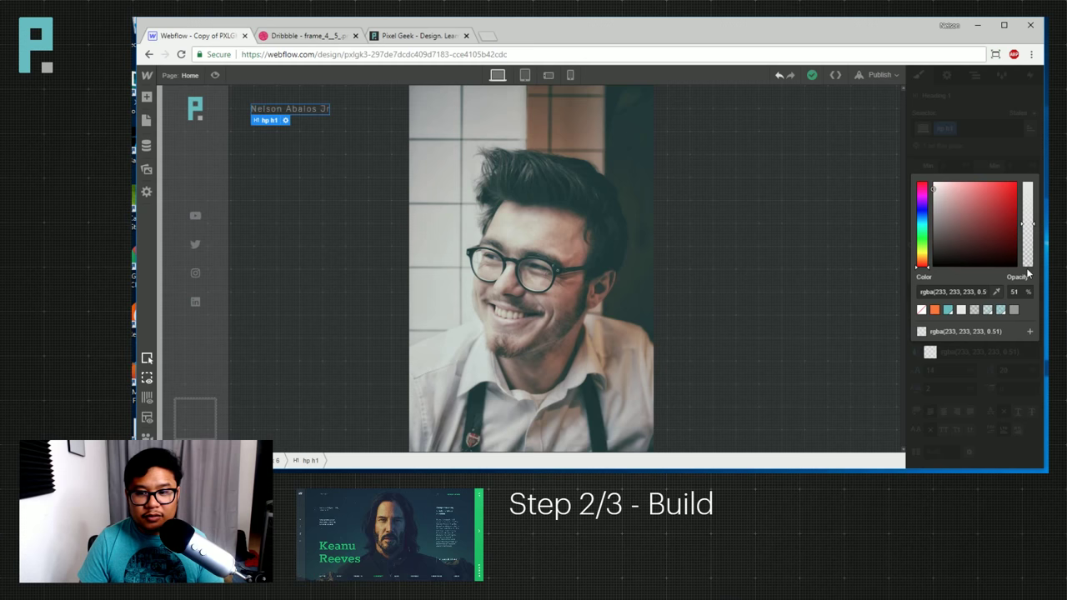
{"action": "left_click", "coordinate": [1003, 377]}
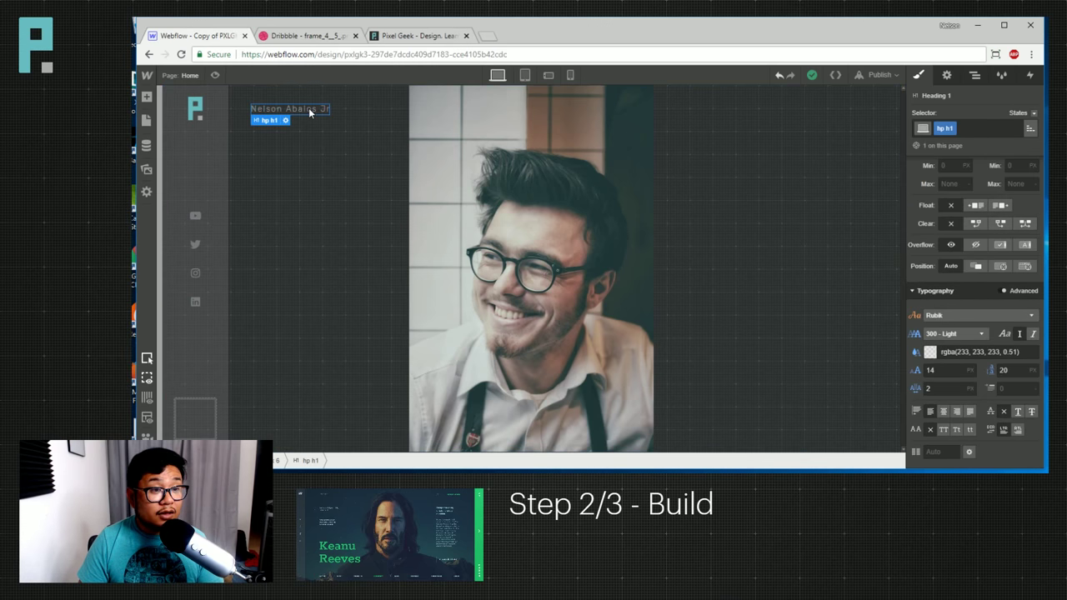
{"action": "key", "text": "a"}
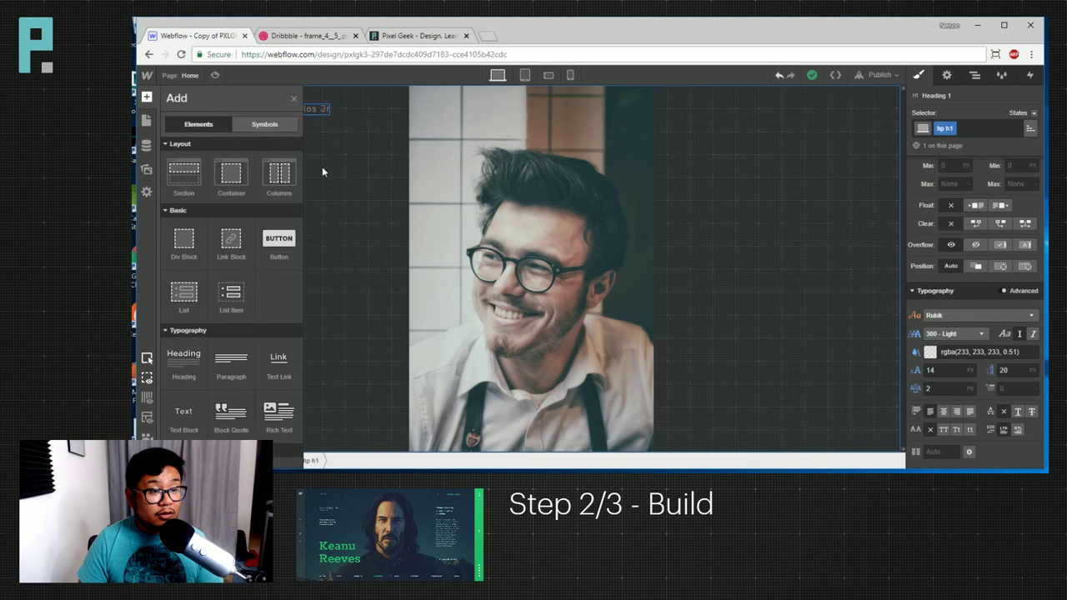
{"action": "left_click", "coordinate": [307, 36]}
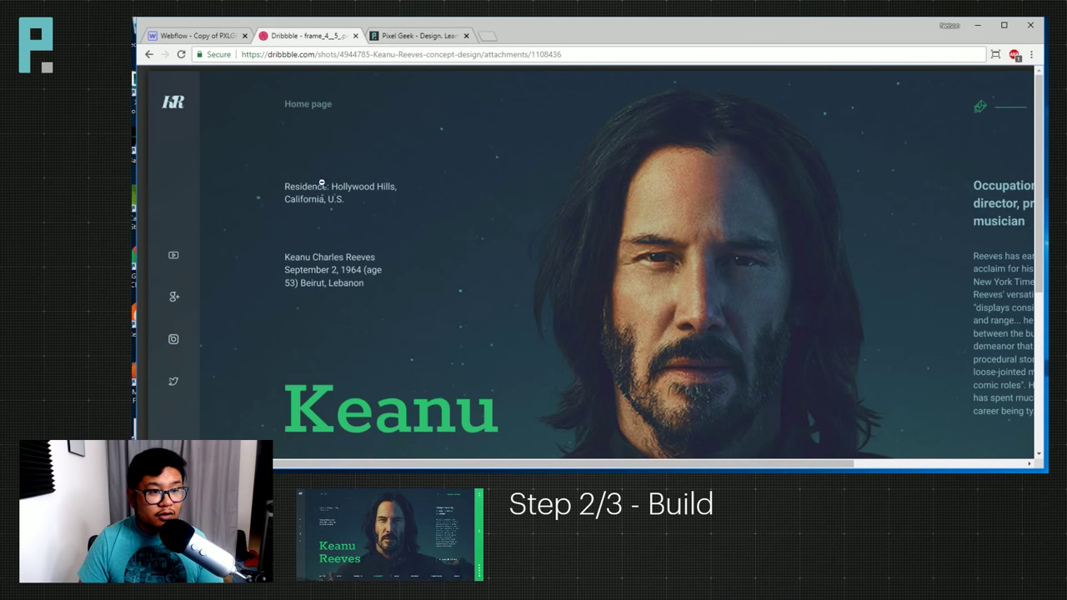
Highlight the Pixel Geek headline and sidebar tagline, glance at Dribbble, and return to Webflow.
{"action": "left_click", "coordinate": [410, 37]}
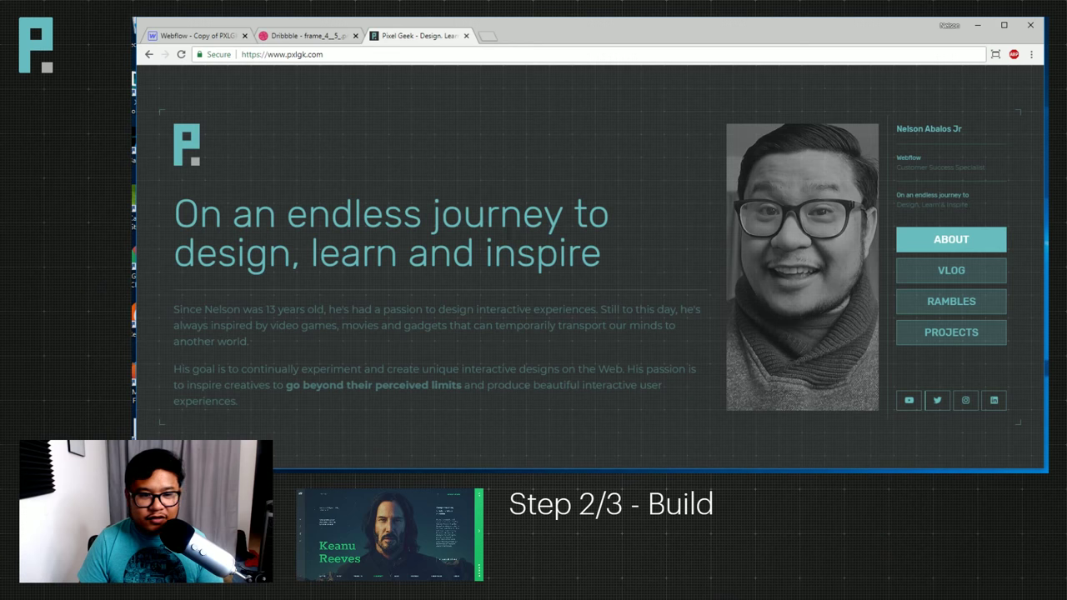
{"action": "left_click_drag", "start_coordinate": [218, 219], "coordinate": [513, 254]}
{"action": "left_click_drag", "start_coordinate": [898, 194], "coordinate": [984, 211]}
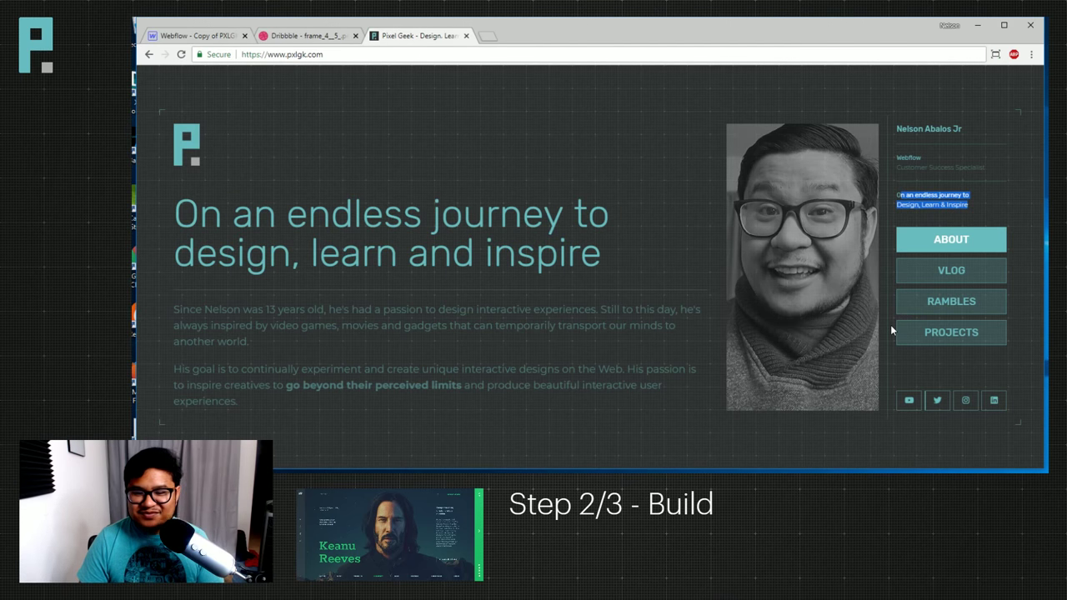
{"action": "left_click", "coordinate": [617, 289]}
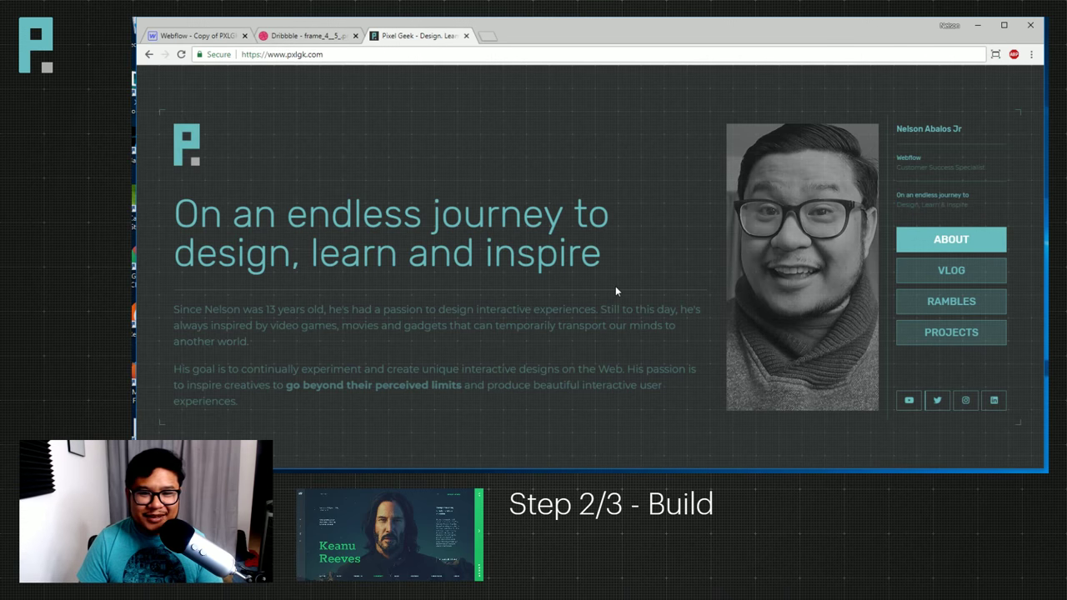
{"action": "left_click_drag", "start_coordinate": [428, 252], "coordinate": [308, 214]}
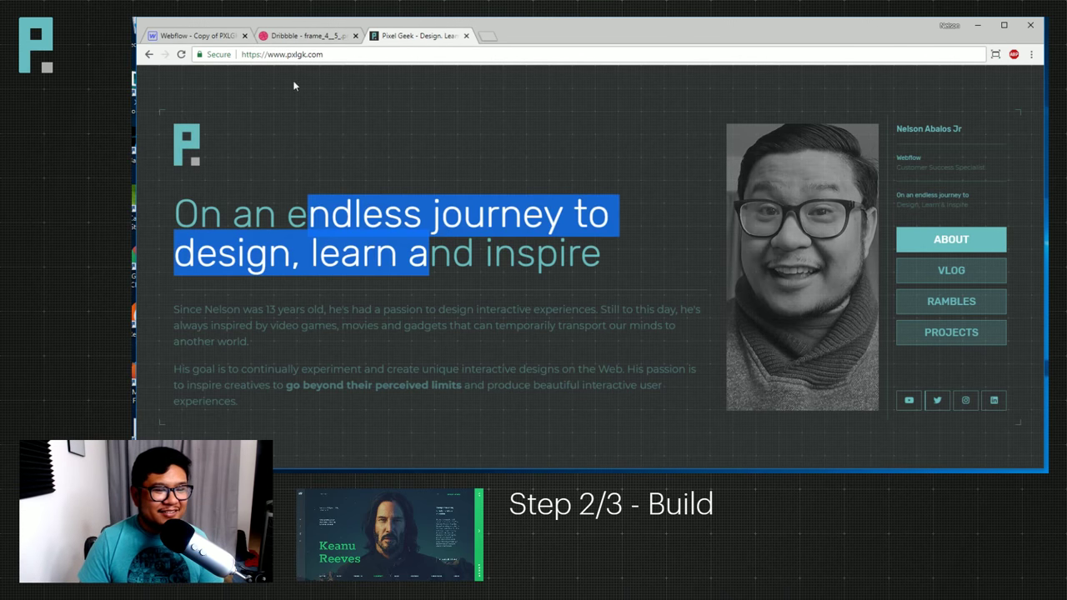
{"action": "left_click", "coordinate": [282, 37]}
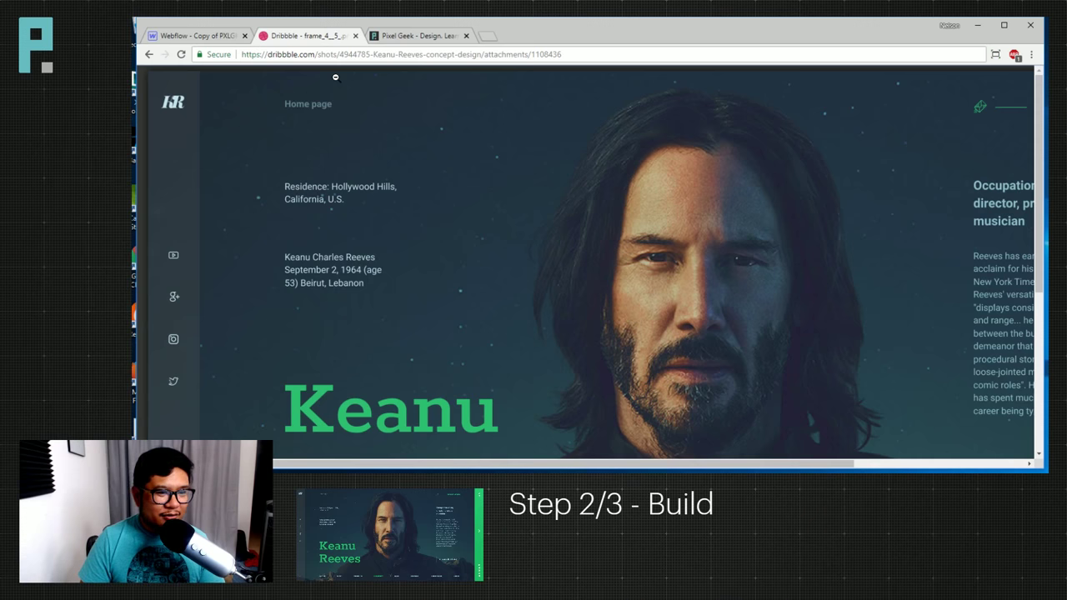
{"action": "left_click", "coordinate": [224, 37]}
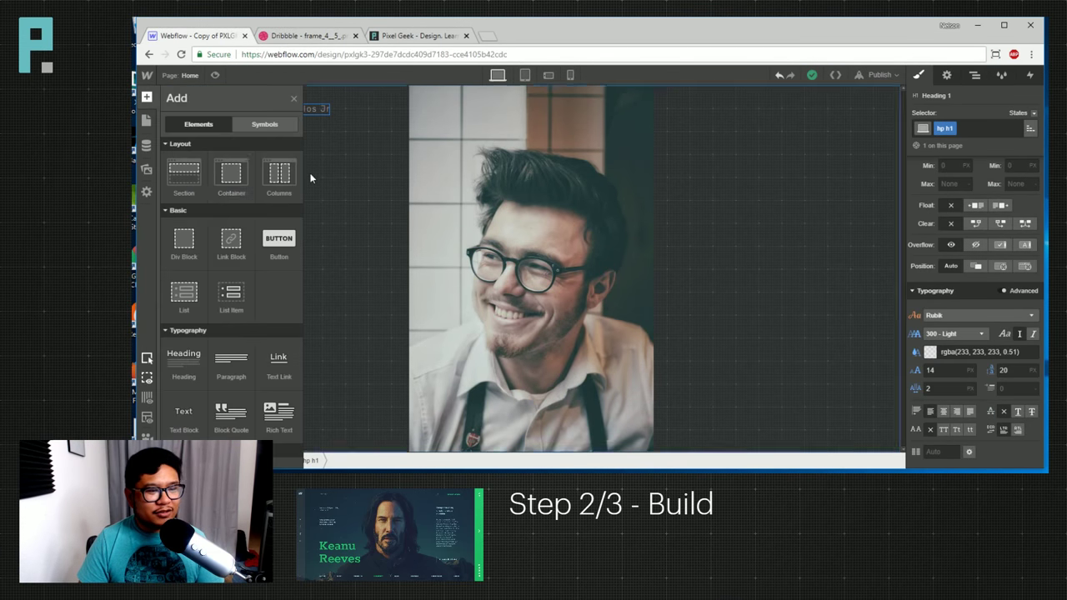
Add a text block below the name heading and clear its placeholder text.
{"action": "left_click_drag", "start_coordinate": [183, 413], "coordinate": [292, 135]}
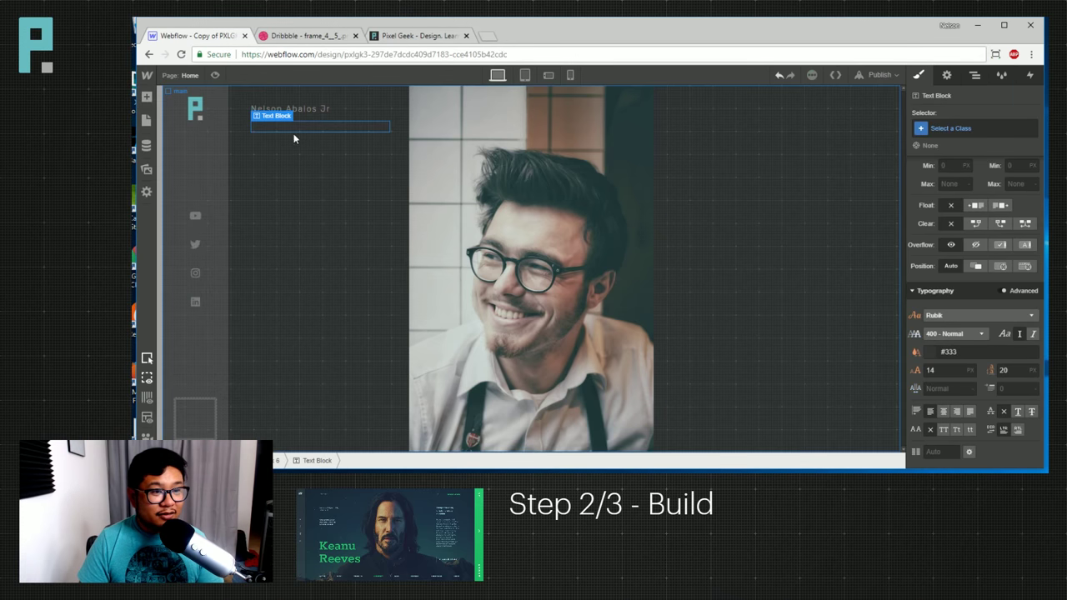
{"action": "double_click", "coordinate": [288, 125]}
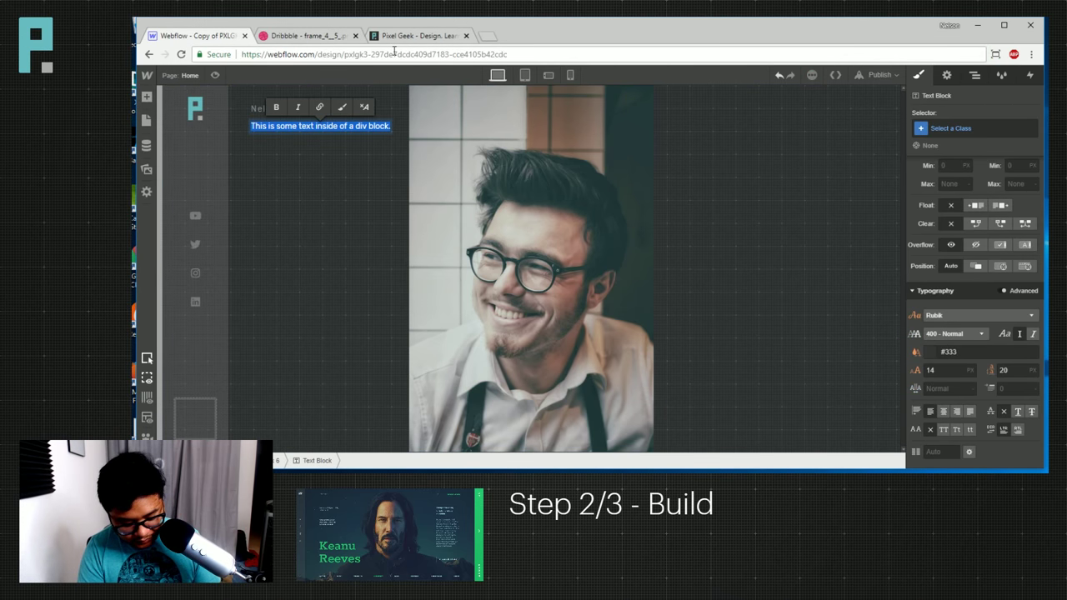
{"action": "key", "text": "BackSpace"}
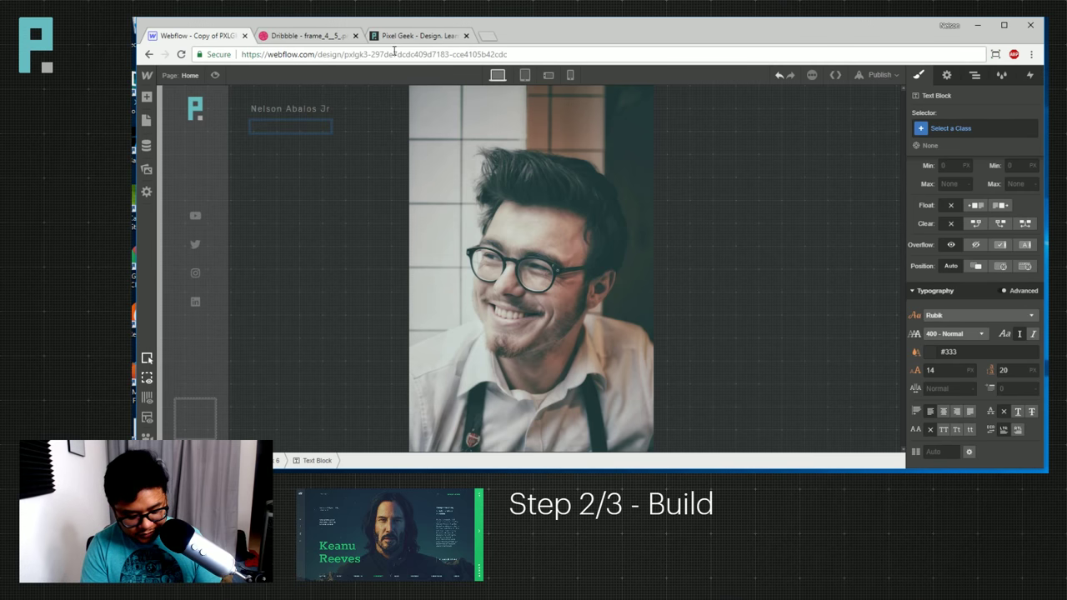
{"action": "key", "text": "Escape"}
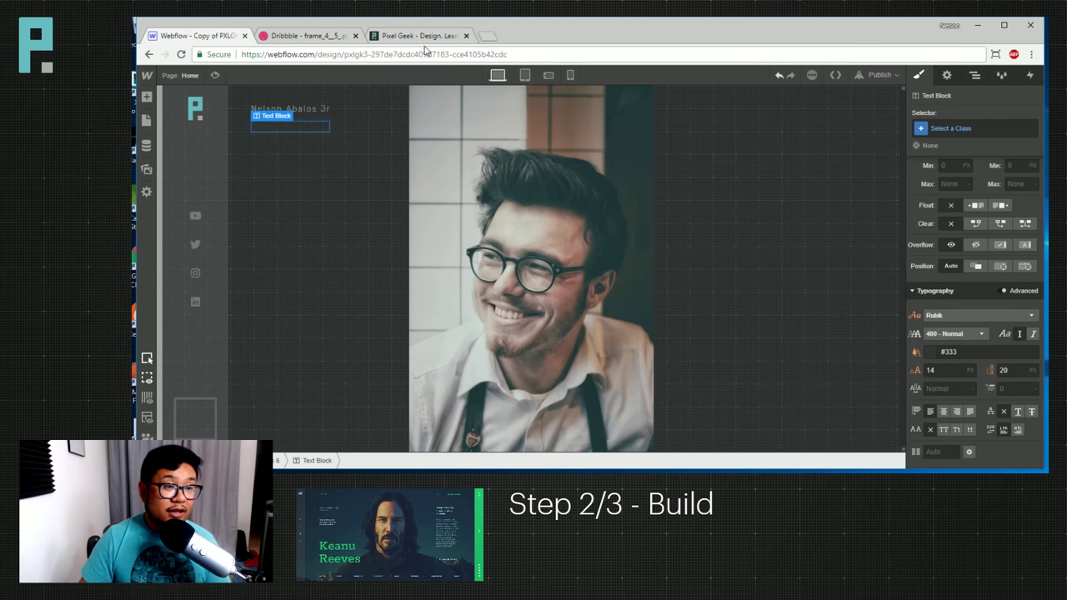
{"action": "scroll", "coordinate": [990, 311], "scroll_direction": "down", "scroll_amount": 2}
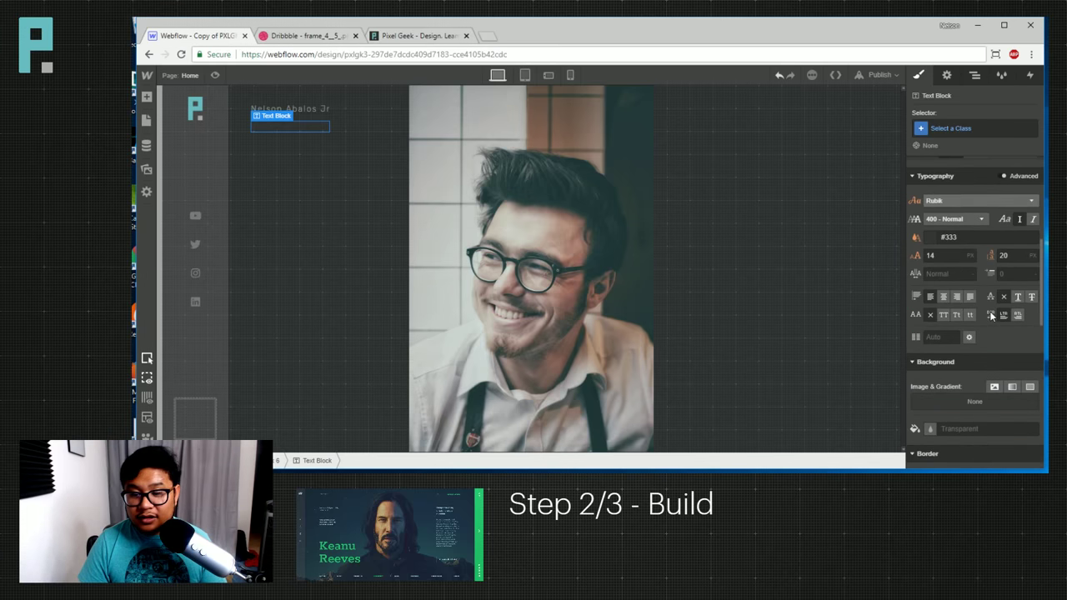
{"action": "scroll", "coordinate": [990, 311], "scroll_direction": "up", "scroll_amount": 1}
Save the name heading's colour rgba(233,233,233) as a White Smoke swatch.
{"action": "left_click", "coordinate": [931, 238]}
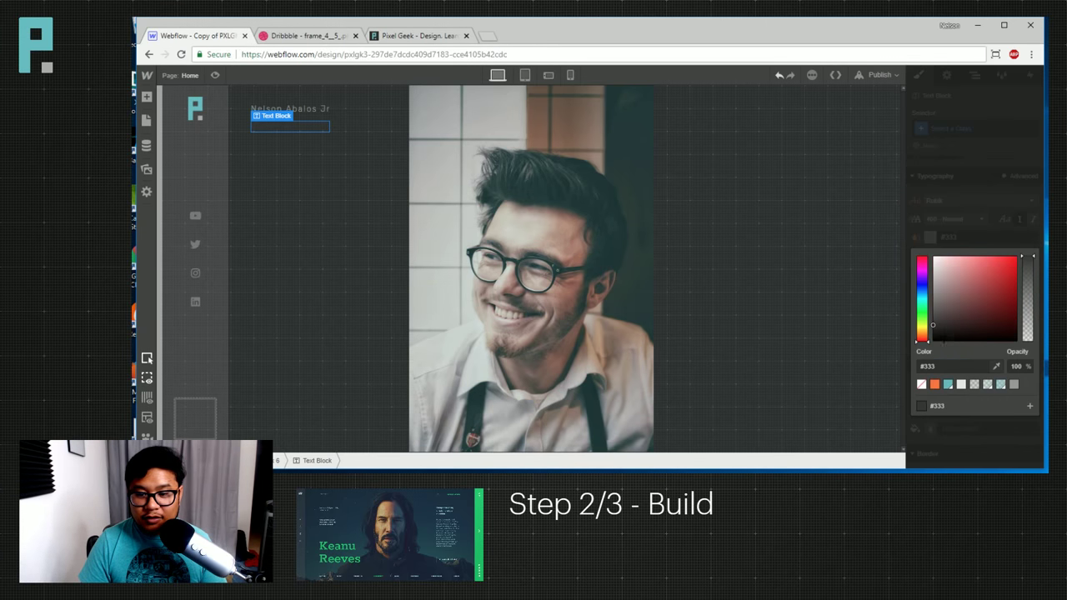
{"action": "left_click", "coordinate": [317, 115]}
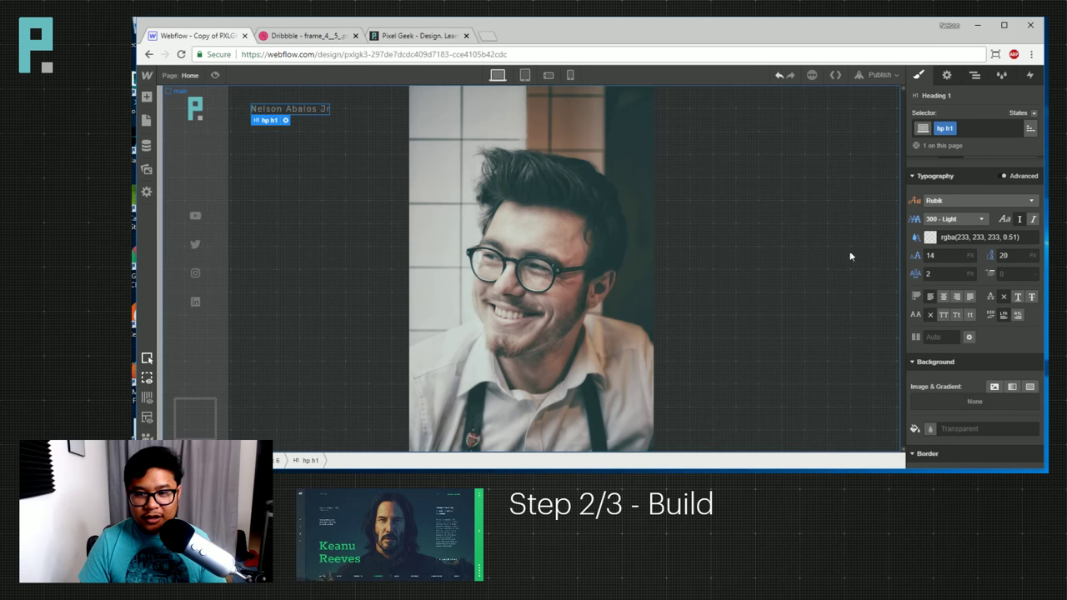
{"action": "left_click", "coordinate": [931, 238]}
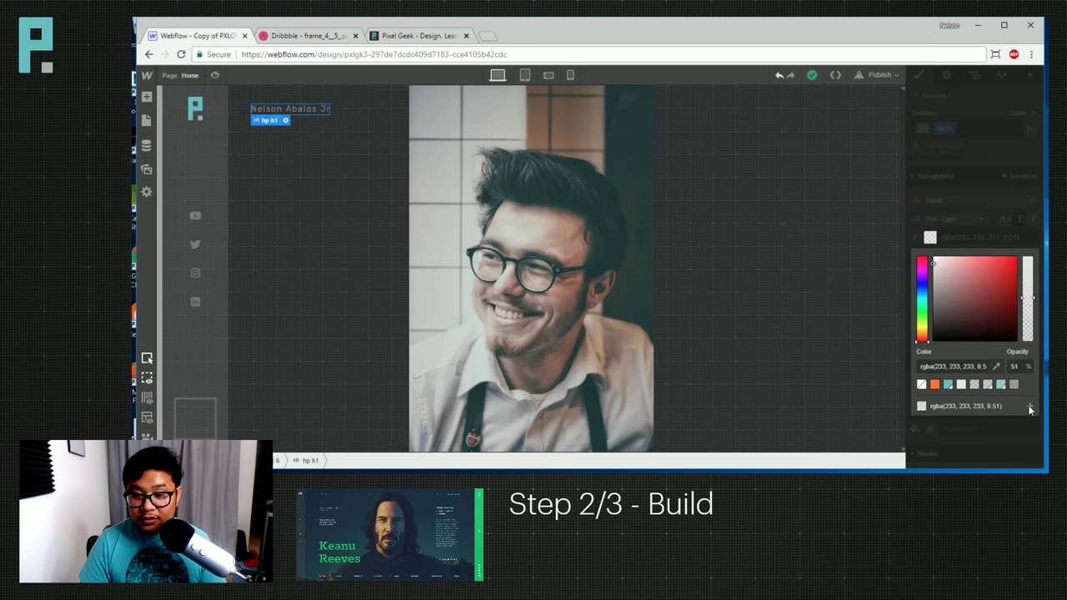
{"action": "left_click", "coordinate": [1031, 409]}
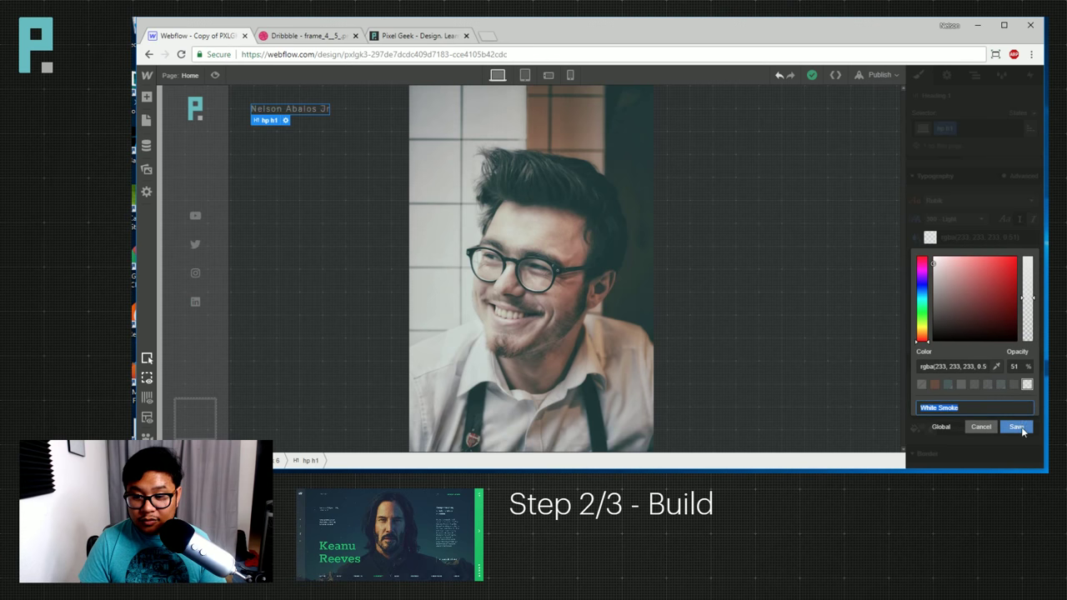
{"action": "left_click", "coordinate": [1016, 427]}
{"action": "left_click", "coordinate": [1023, 209]}
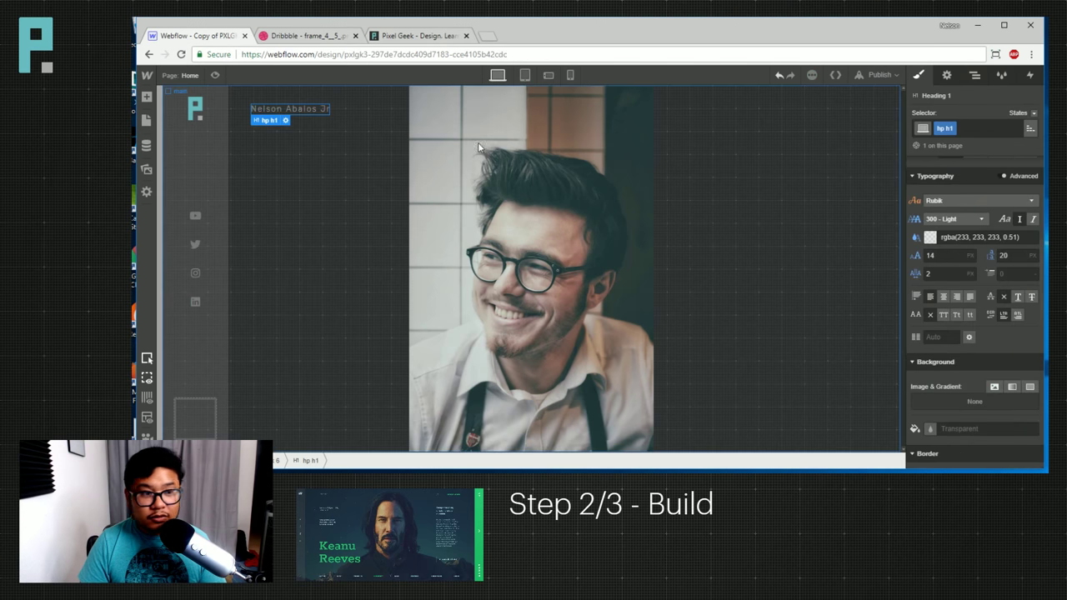
Colour the text block White Smoke at 75% opacity.
{"action": "left_click", "coordinate": [931, 237]}
{"action": "left_click", "coordinate": [1027, 384]}
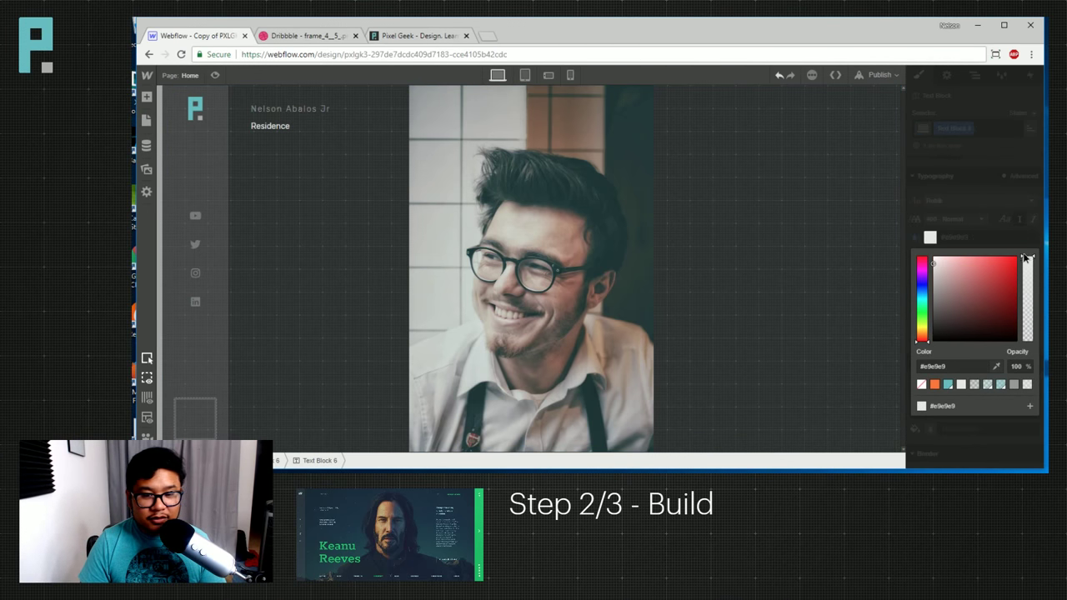
{"action": "left_click_drag", "start_coordinate": [1025, 259], "coordinate": [1029, 278]}
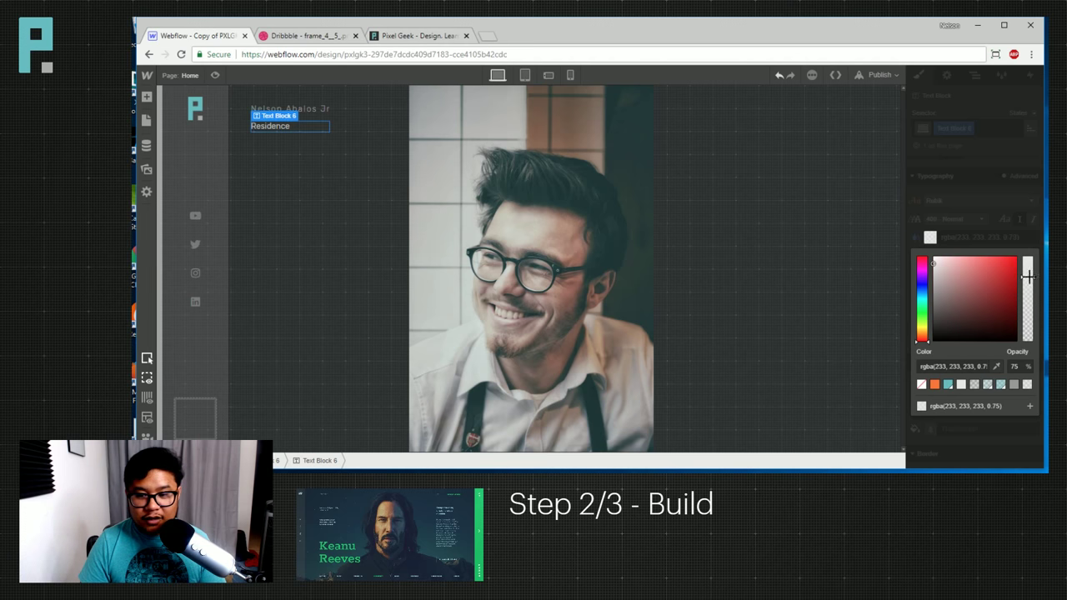
Fade the name heading's colour opacity to 42%.
{"action": "left_click", "coordinate": [321, 111]}
{"action": "left_click", "coordinate": [930, 237]}
{"action": "left_click_drag", "start_coordinate": [1028, 259], "coordinate": [1029, 307]}
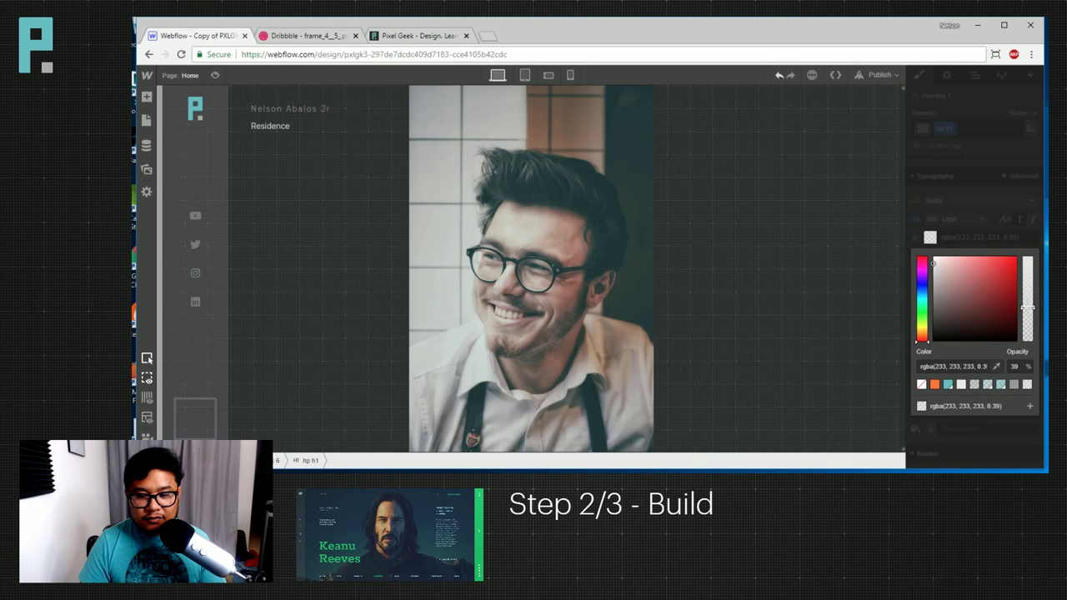
{"action": "left_click", "coordinate": [272, 134]}
Raise the Residence text colour's opacity slightly, to 79%.
{"action": "left_click", "coordinate": [284, 36]}
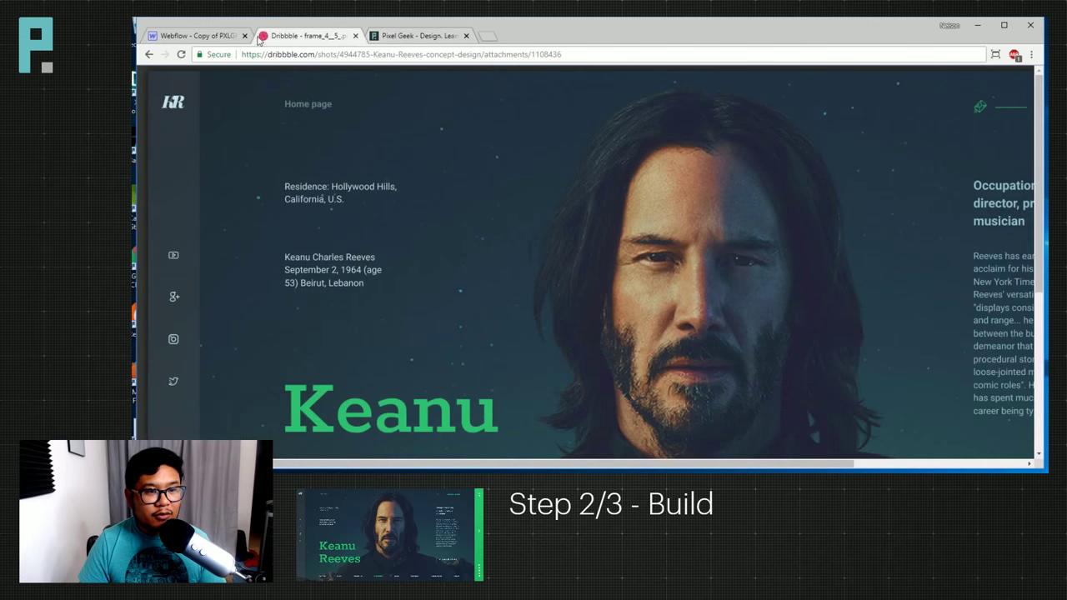
{"action": "left_click", "coordinate": [218, 36]}
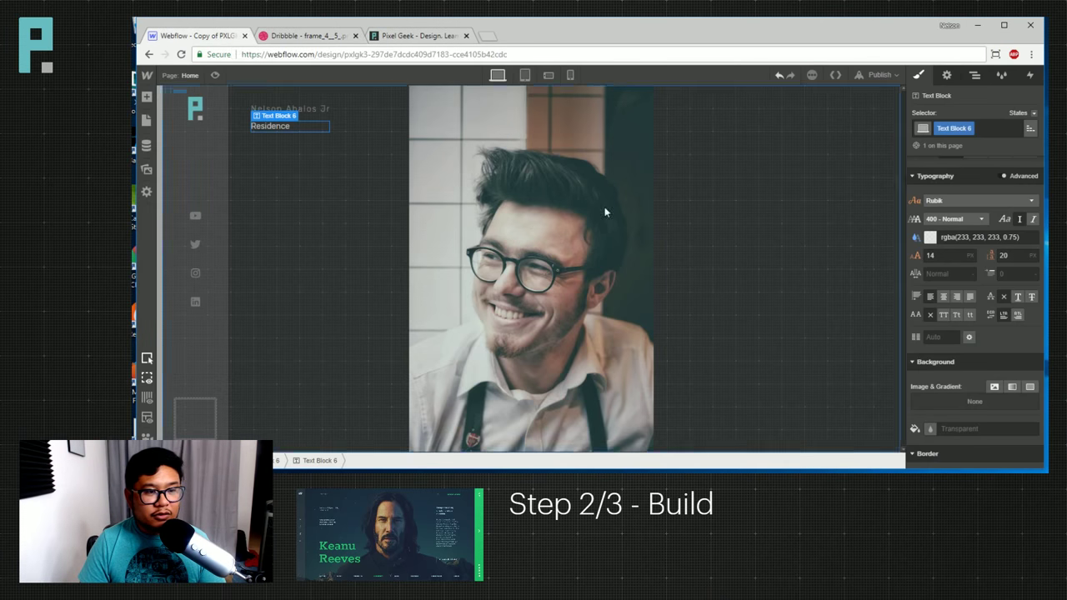
{"action": "left_click", "coordinate": [930, 237]}
{"action": "left_click_drag", "start_coordinate": [1027, 278], "coordinate": [1030, 272]}
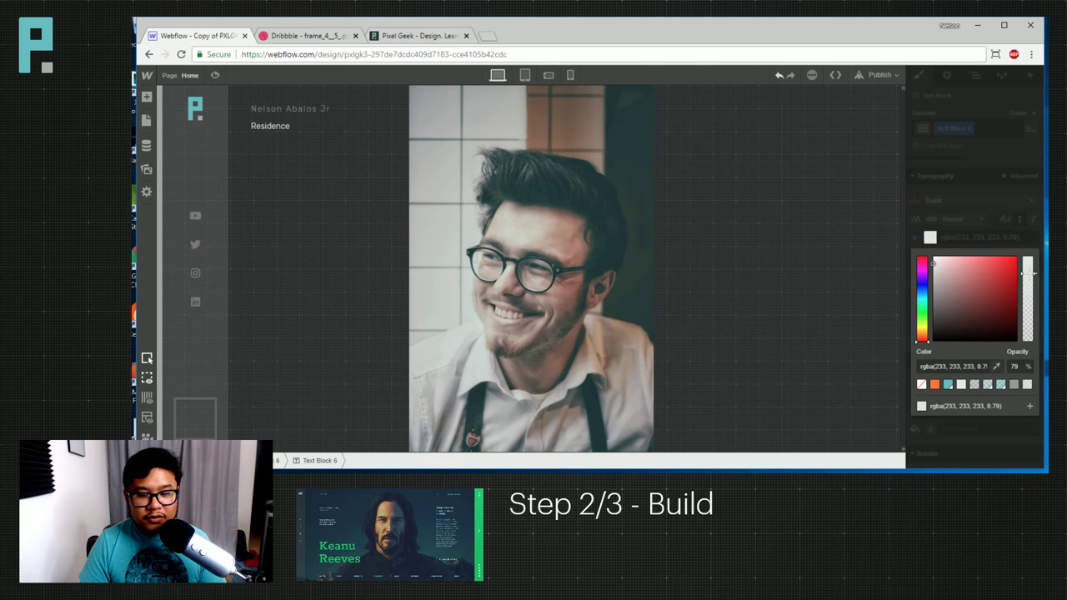
{"action": "left_click", "coordinate": [293, 128]}
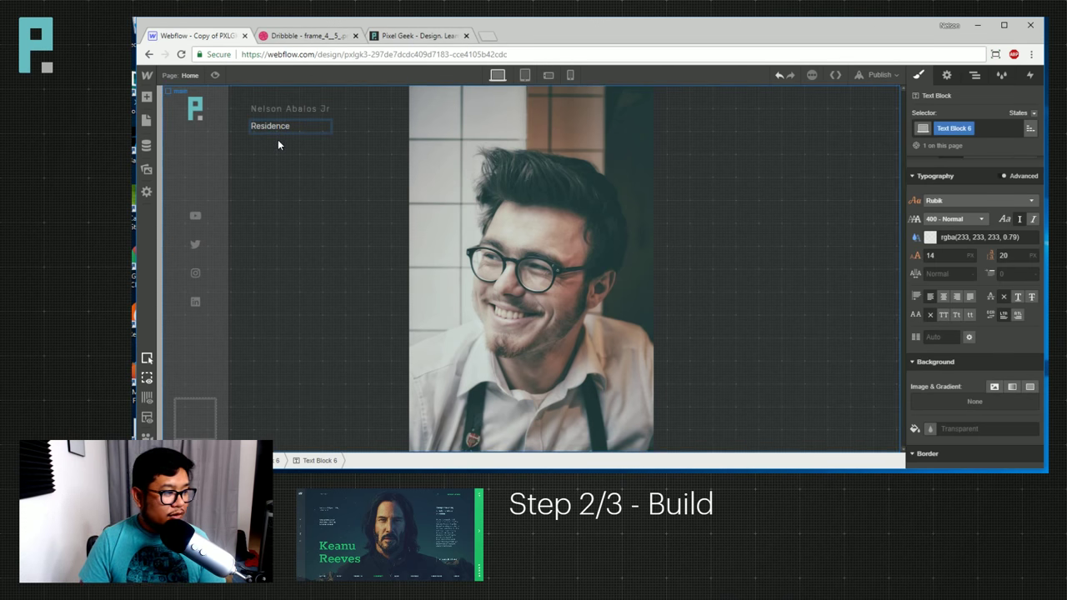
Edit the info line to read 'Residence: San Diego, CA'.
{"action": "left_click", "coordinate": [310, 38]}
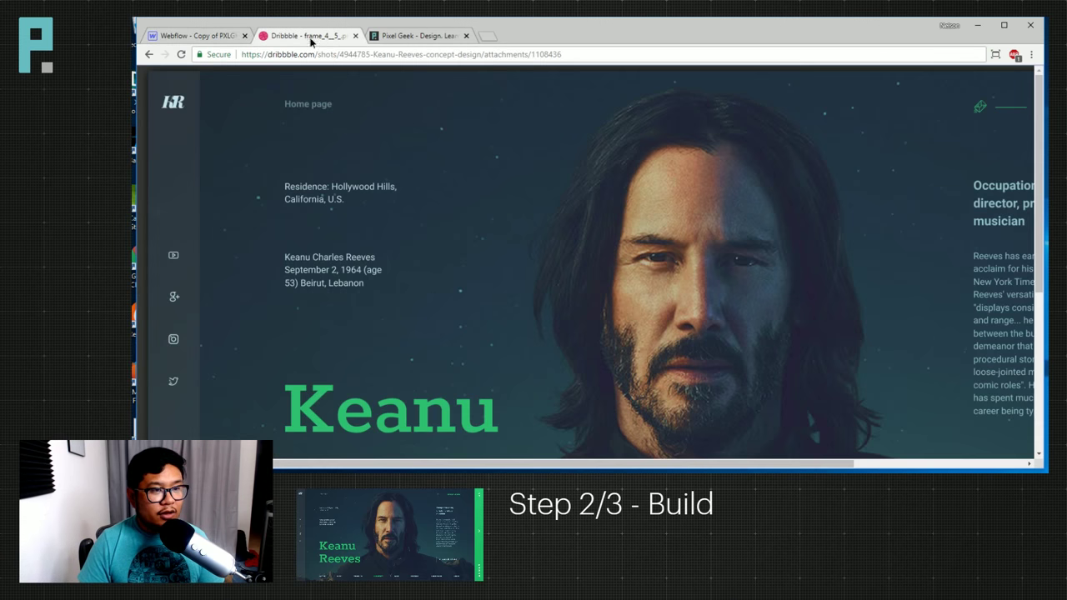
{"action": "left_click", "coordinate": [204, 37]}
{"action": "key", "text": "ctrl+Tab"}
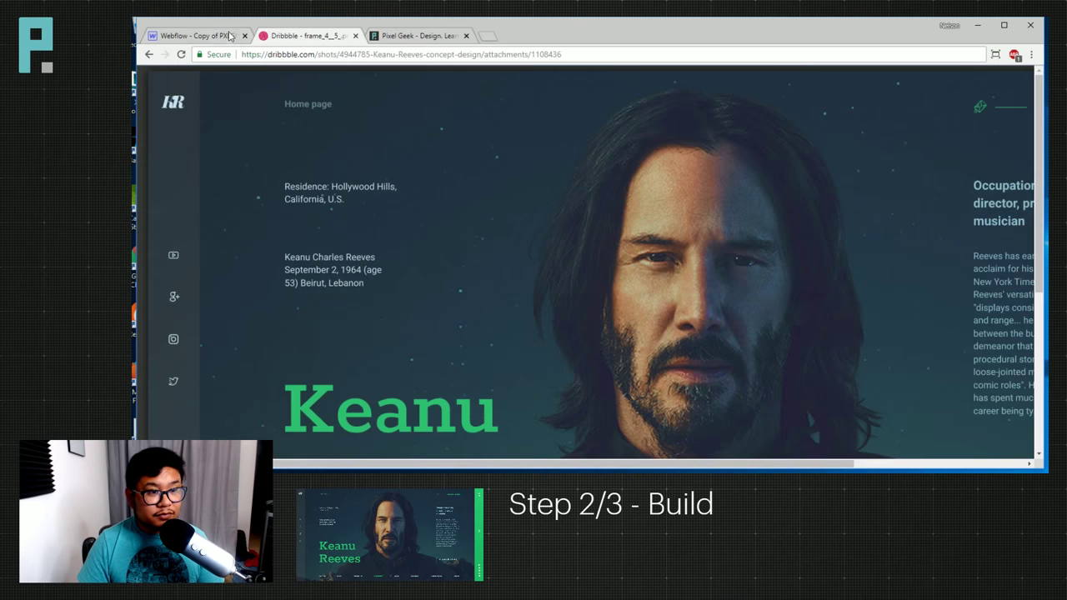
{"action": "left_click", "coordinate": [229, 35]}
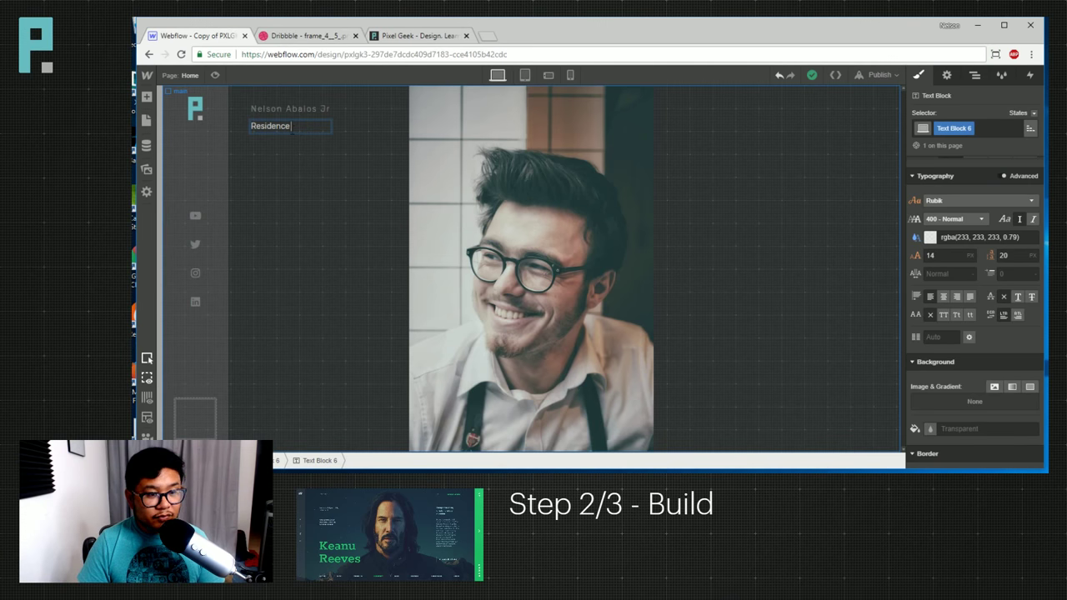
{"action": "type", "text": "an Diego"}
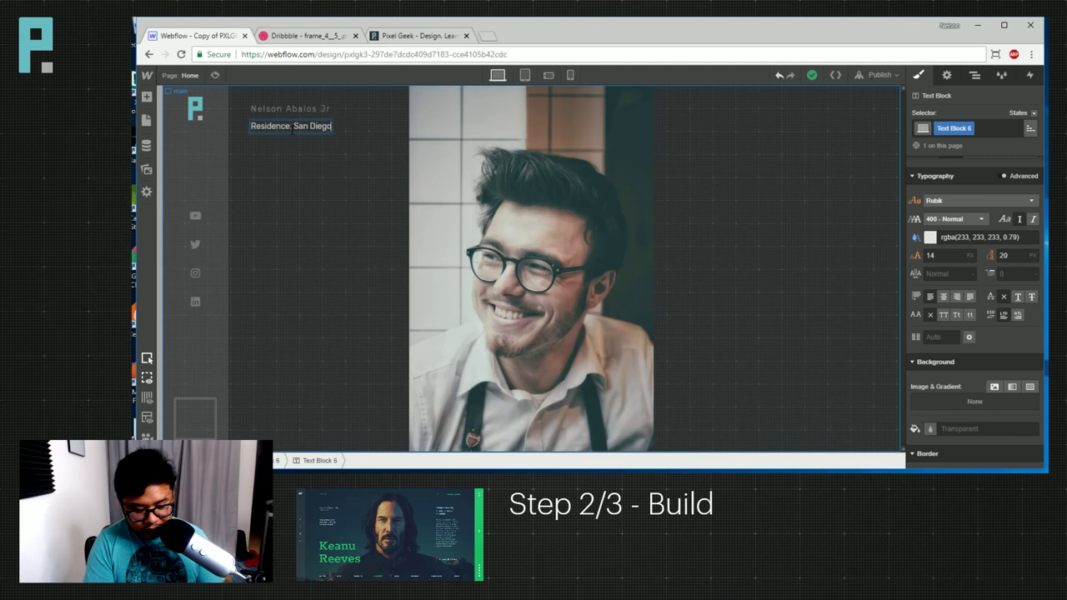
{"action": "type", "text": ", CA"}
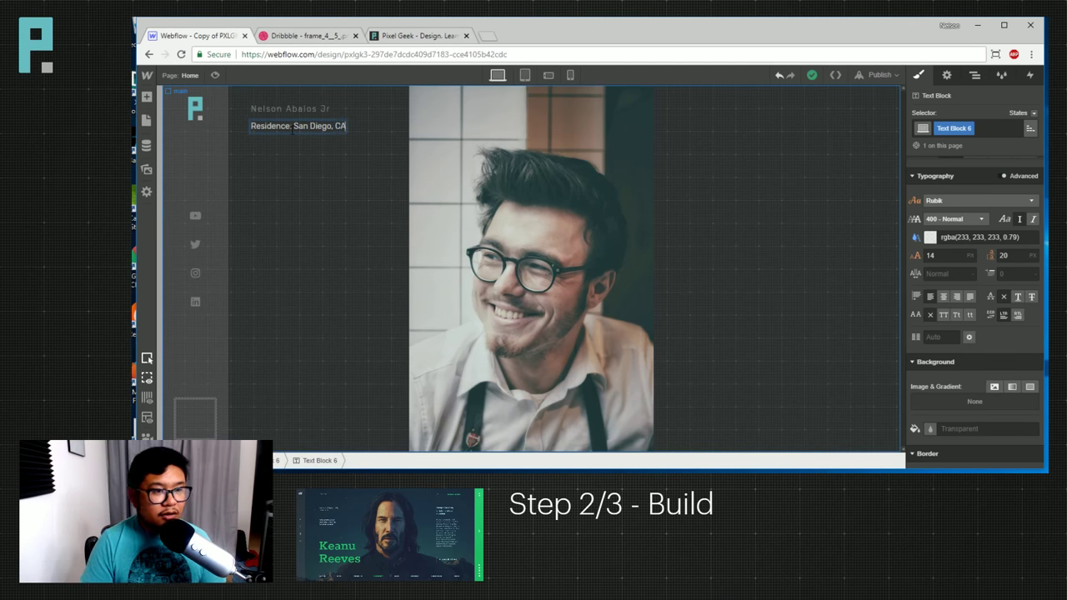
{"action": "key", "text": "Escape"}
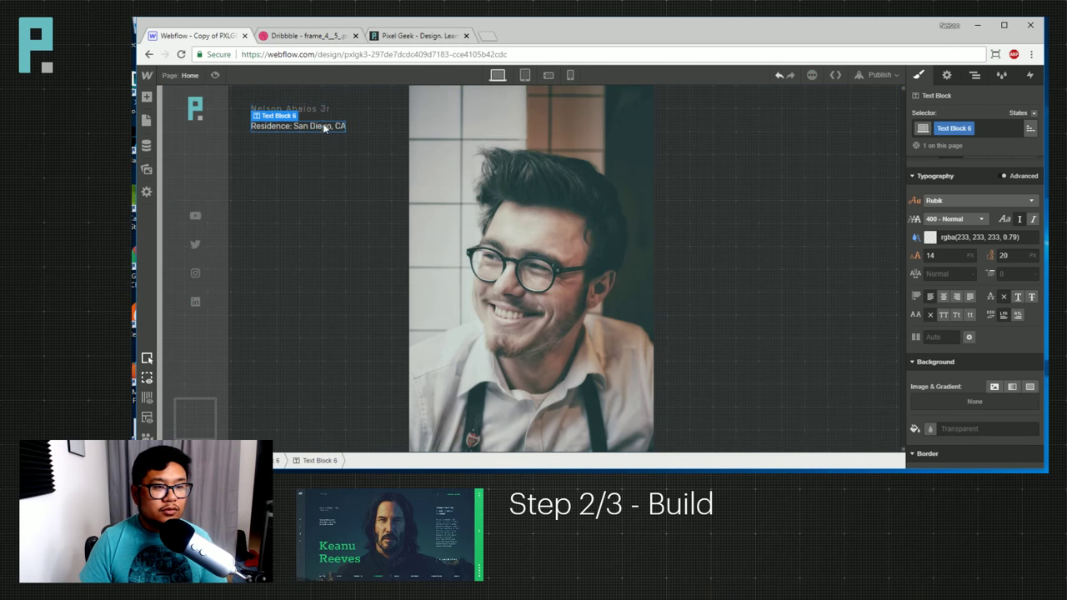
Give the Residence line a top margin of about 93 px, checking it against the Dribbble shot.
{"action": "left_click", "coordinate": [291, 37]}
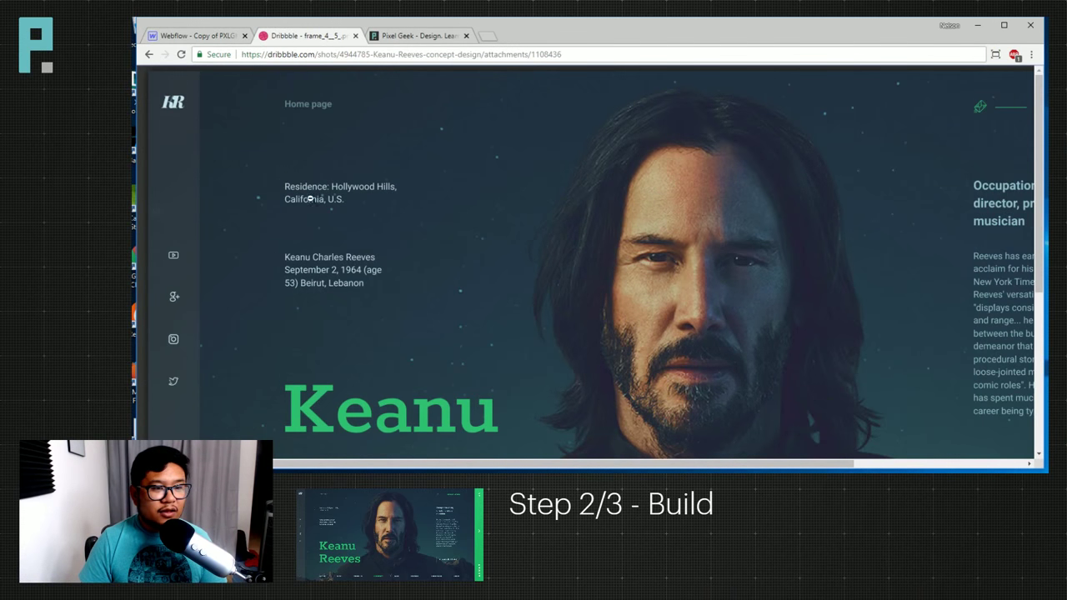
{"action": "left_click", "coordinate": [196, 36]}
{"action": "scroll", "coordinate": [984, 243], "scroll_direction": "up", "scroll_amount": 5}
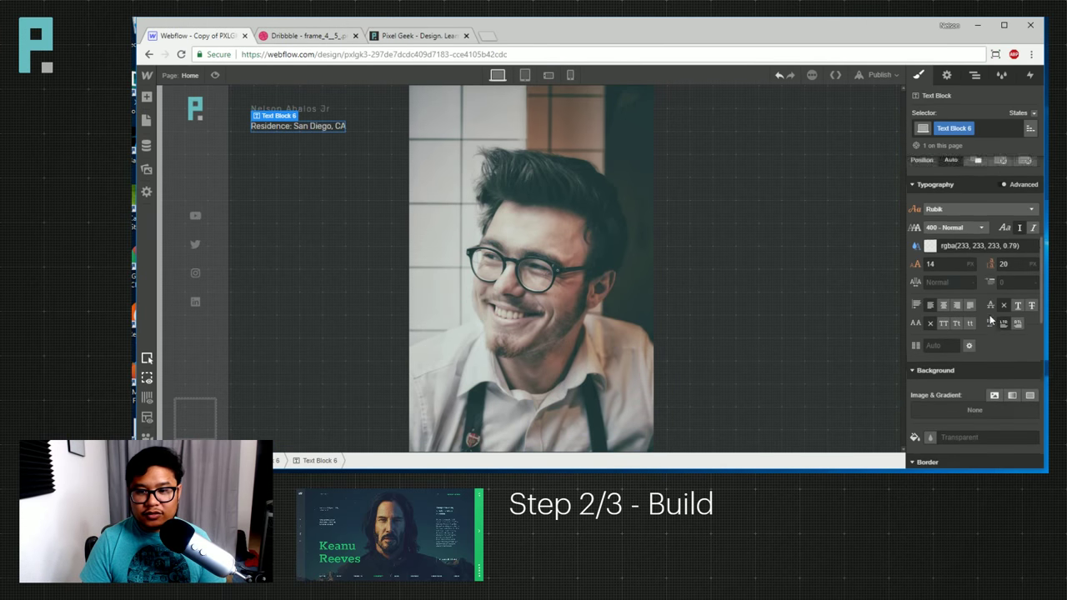
{"action": "mouse_move", "coordinate": [983, 242]}
{"action": "left_mouse_down"}
{"action": "mouse_move", "coordinate": [1000, 236]}
{"action": "mouse_move", "coordinate": [988, 238]}
{"action": "mouse_move", "coordinate": [979, 217]}
{"action": "left_mouse_up"}
{"action": "left_click_drag", "start_coordinate": [995, 232], "coordinate": [995, 230]}
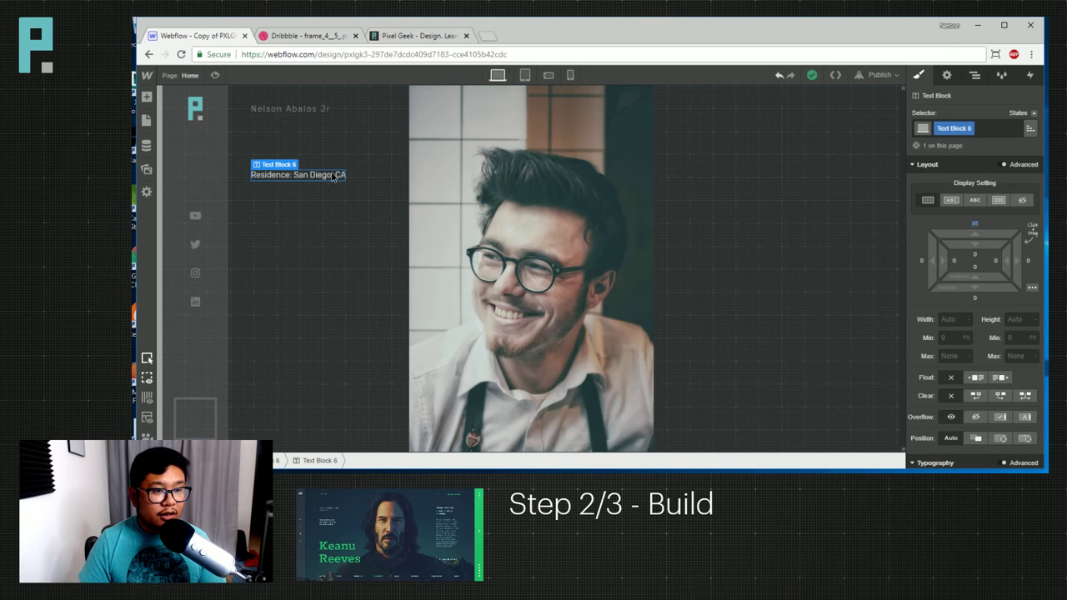
{"action": "left_click", "coordinate": [294, 36]}
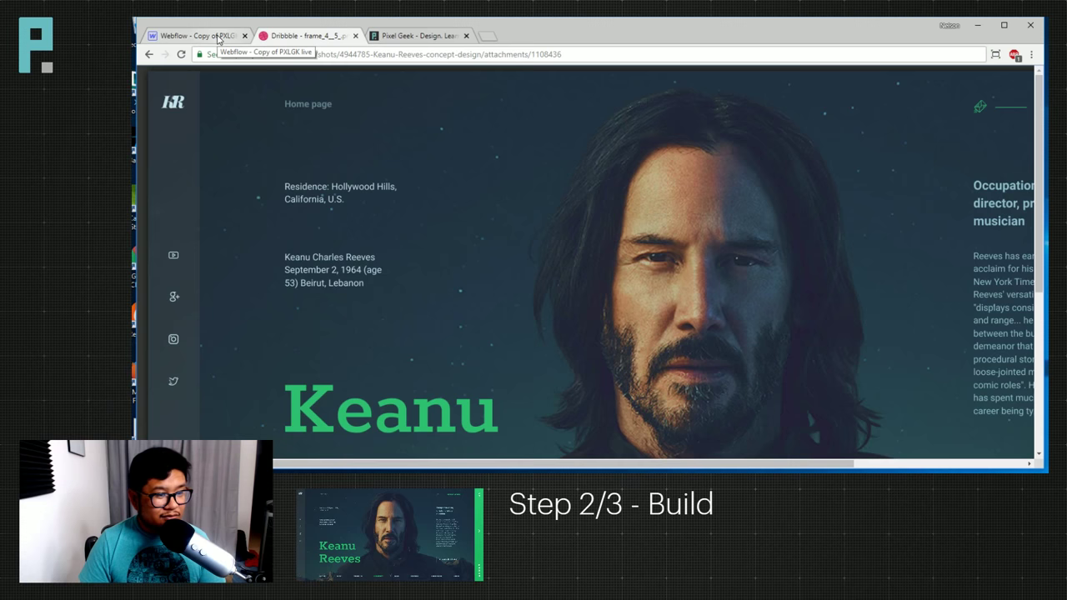
Study the Dribbble shot's stacked bio lines under the name, then return to the Webflow designer.
{"action": "scroll", "coordinate": [400, 286], "scroll_direction": "down", "scroll_amount": 3}
{"action": "scroll", "coordinate": [400, 288], "scroll_direction": "up", "scroll_amount": 1}
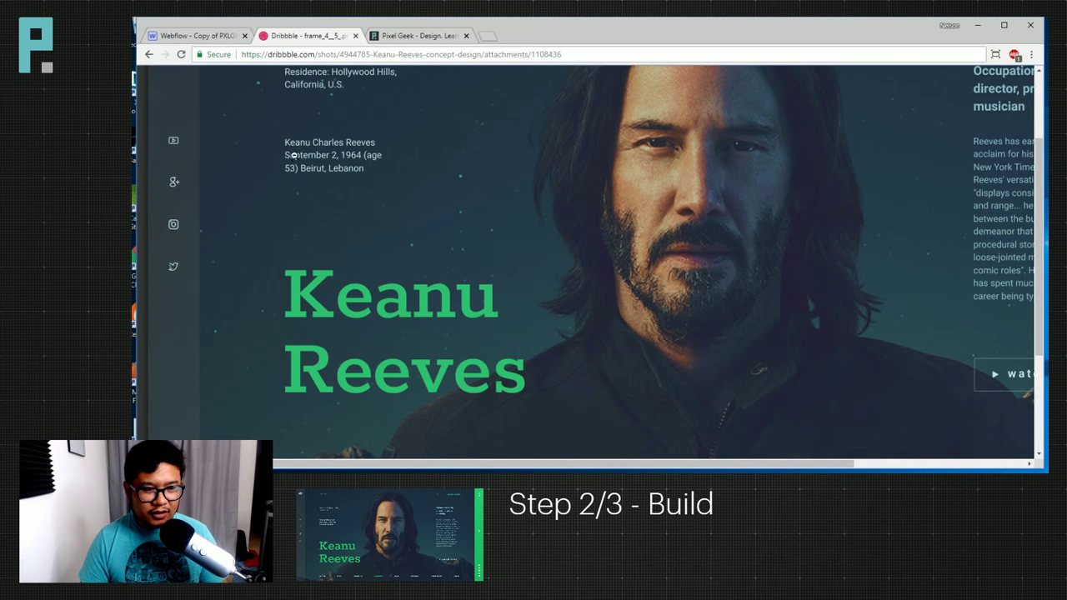
{"action": "scroll", "coordinate": [325, 188], "scroll_direction": "up", "scroll_amount": 1}
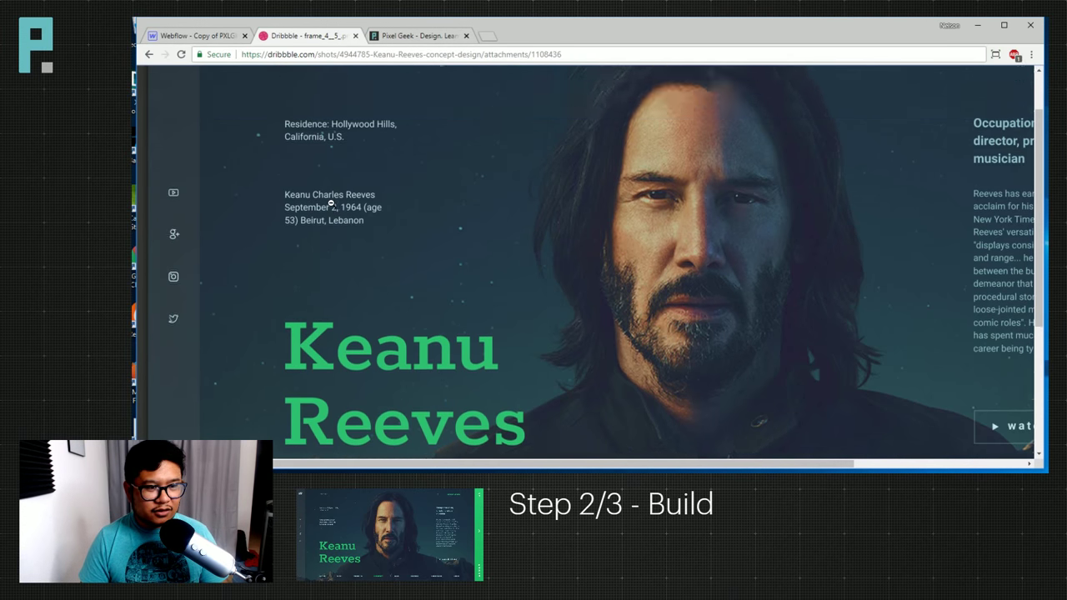
{"action": "scroll", "coordinate": [425, 403], "scroll_direction": "down", "scroll_amount": 1}
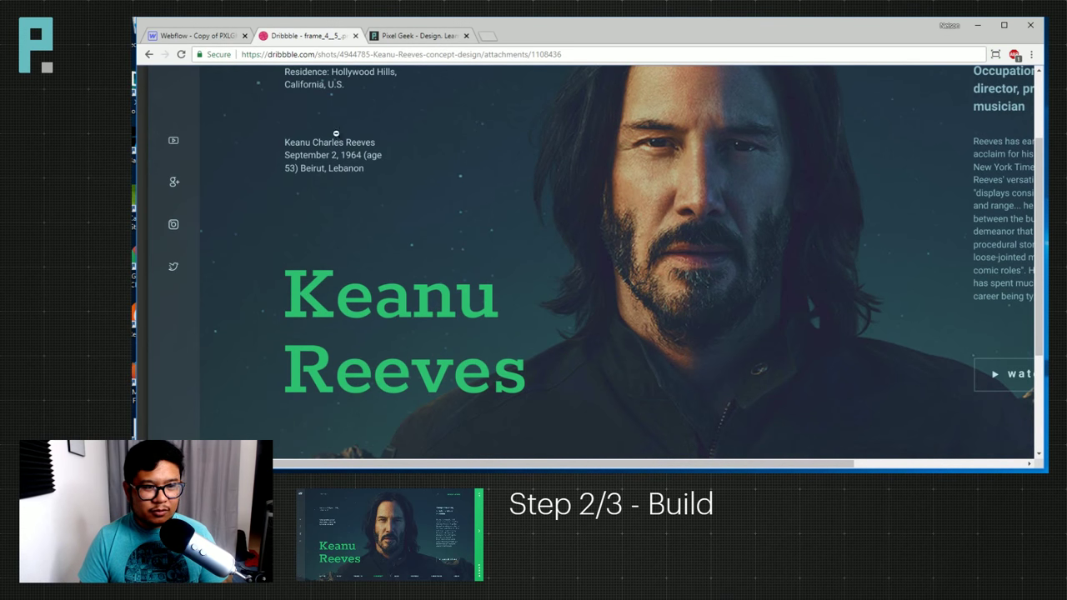
{"action": "left_click", "coordinate": [213, 37]}
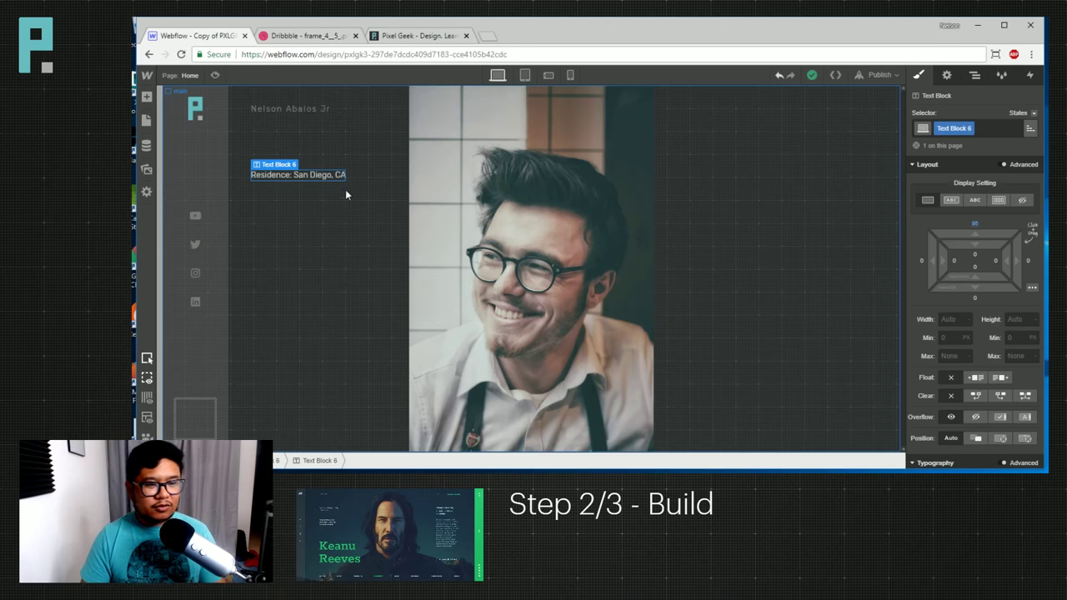
Duplicate the Residence line below itself and retype the copy as 'Web designer, Speaker'.
{"action": "left_click_drag", "start_coordinate": [329, 177], "coordinate": [347, 243]}
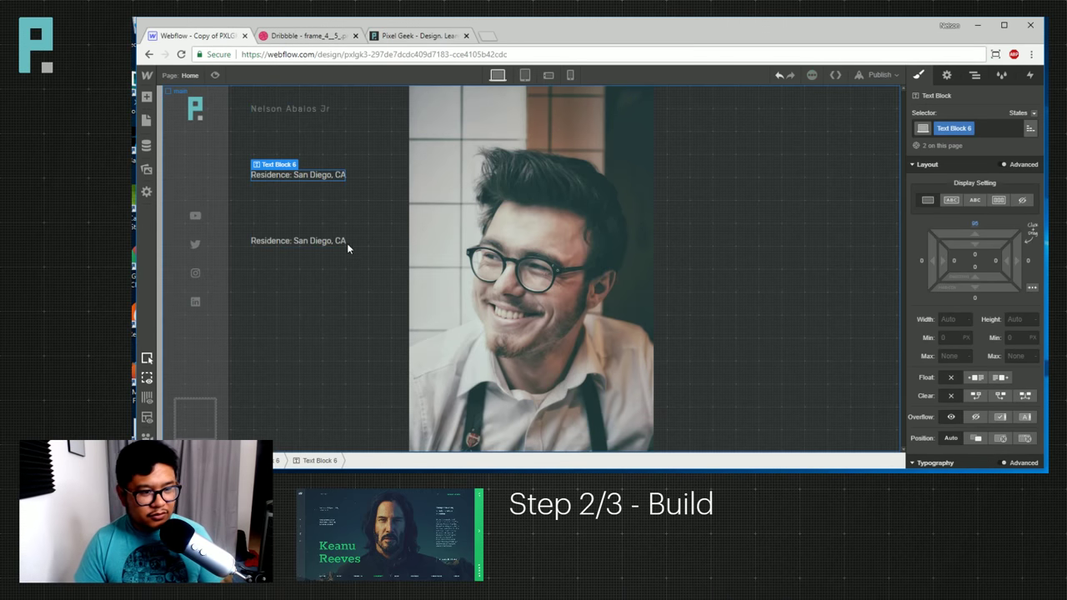
{"action": "left_click", "coordinate": [314, 243]}
{"action": "left_click", "coordinate": [314, 241]}
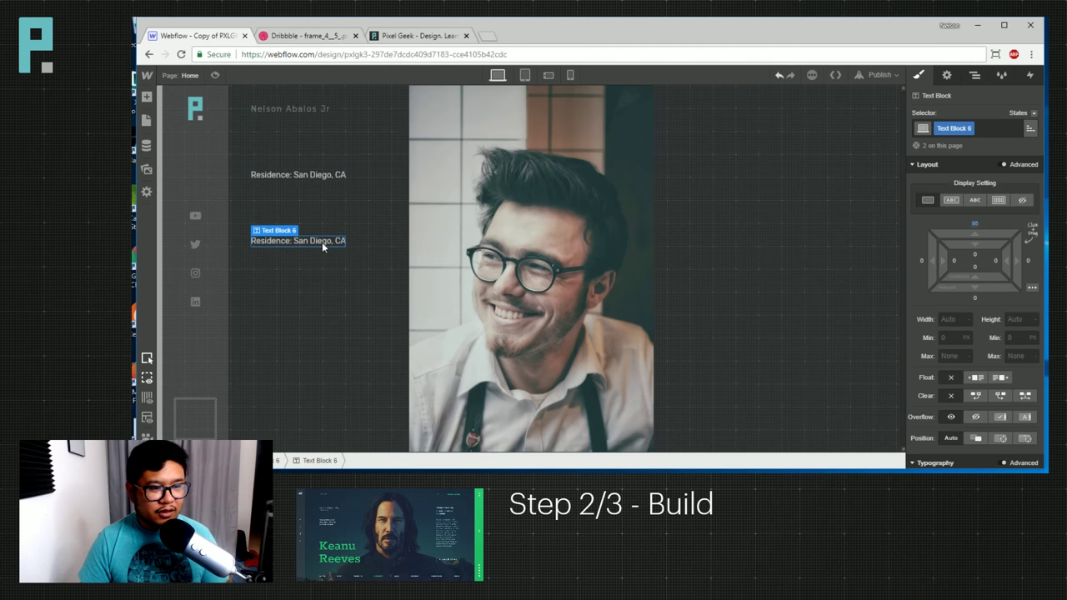
{"action": "left_click", "coordinate": [325, 180]}
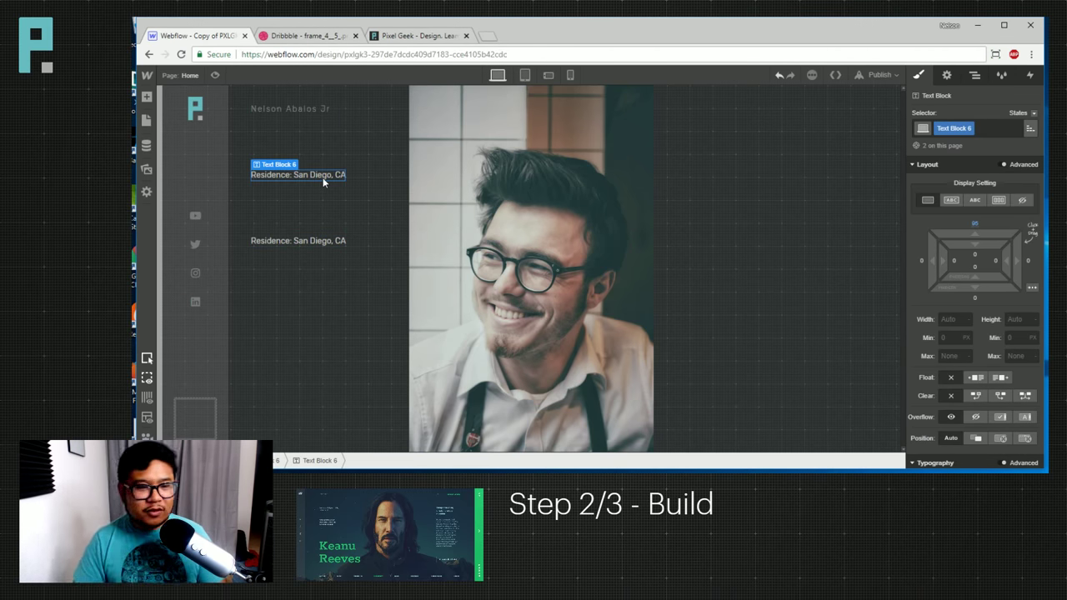
{"action": "double_click", "coordinate": [317, 243]}
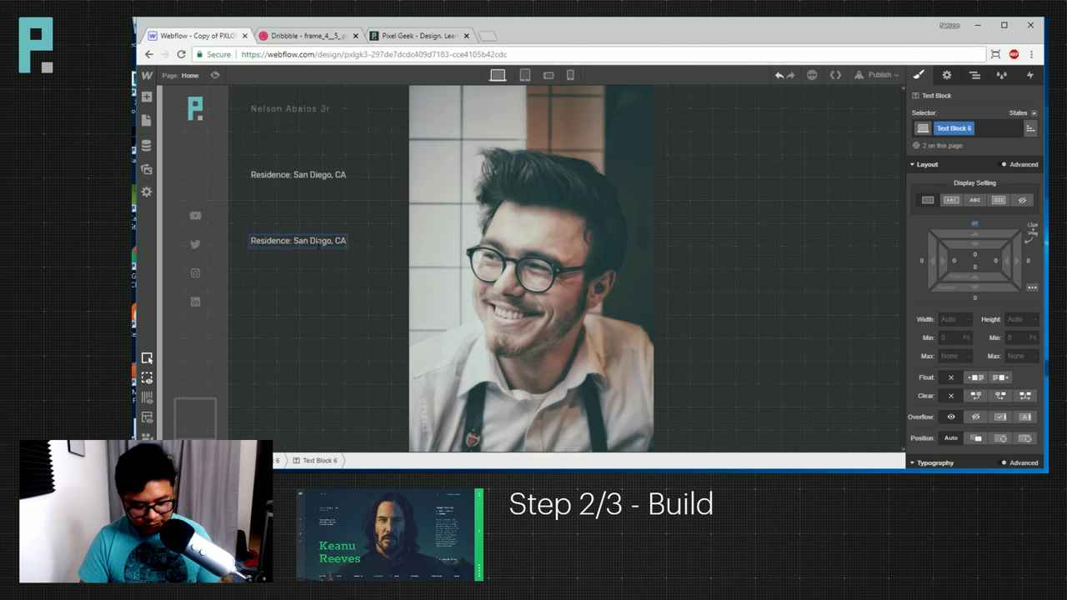
{"action": "key", "text": "ctrl+a"}
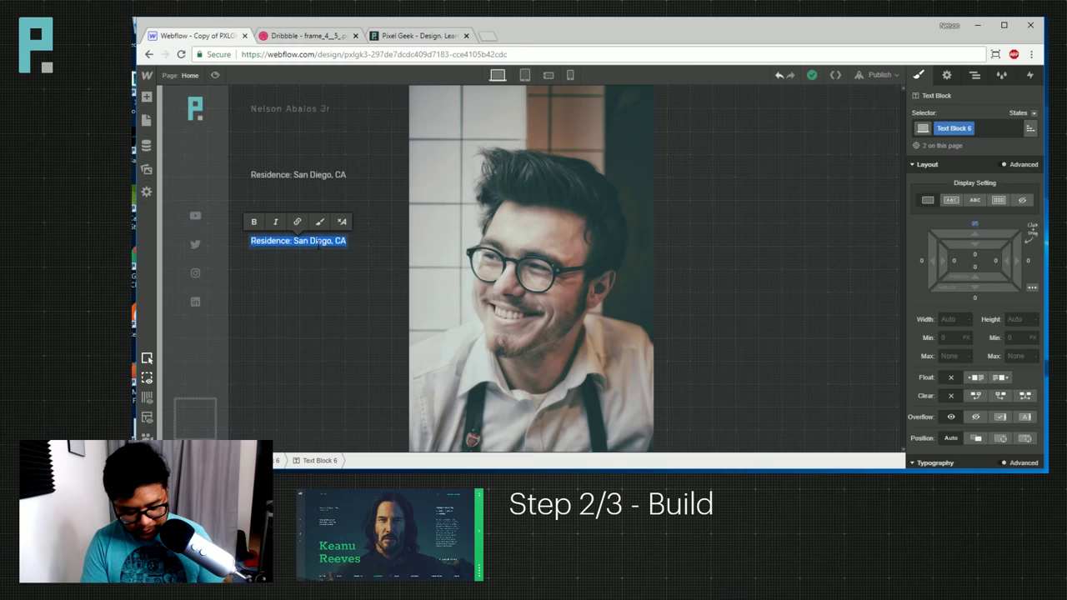
{"action": "type", "text": "Web designer"}
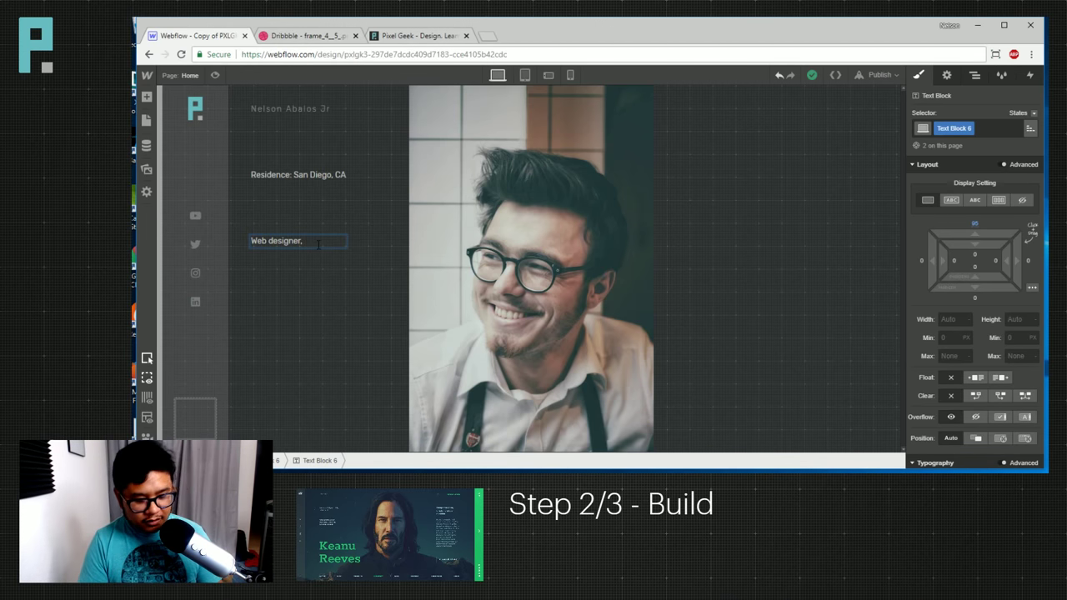
{"action": "type", "text": ", Speaker, Nerd"}
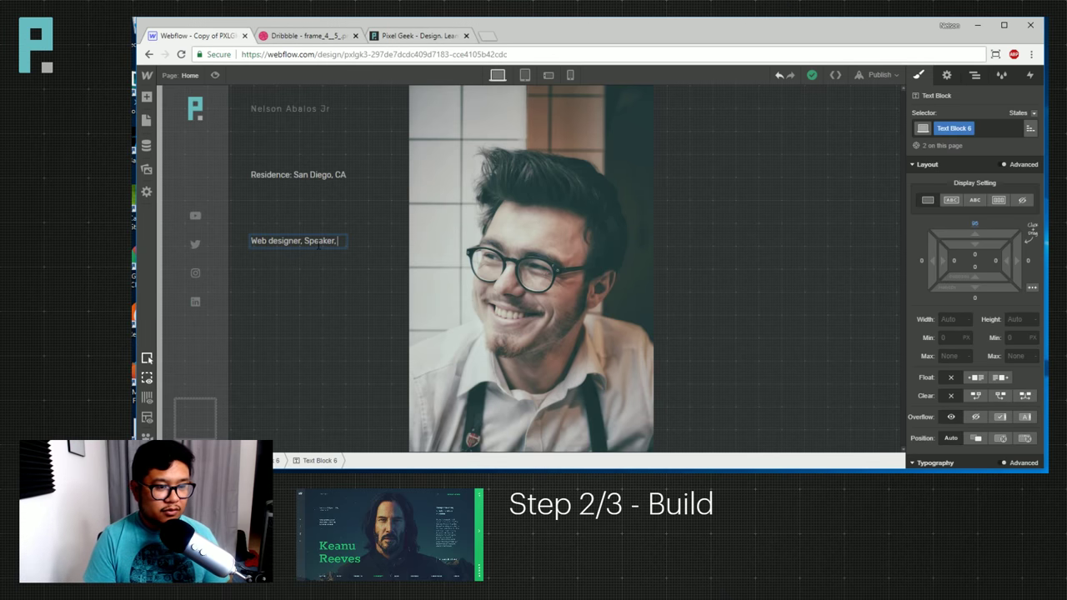
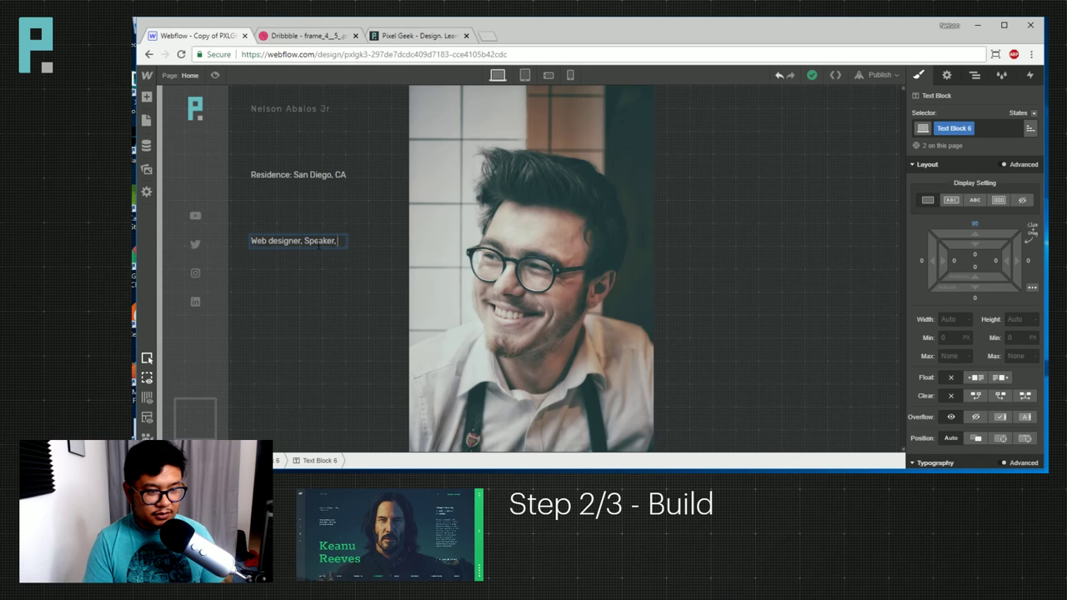
Change the role line to read 'Web designer, Speaker, Geek'.
{"action": "type", "text": "Red"}
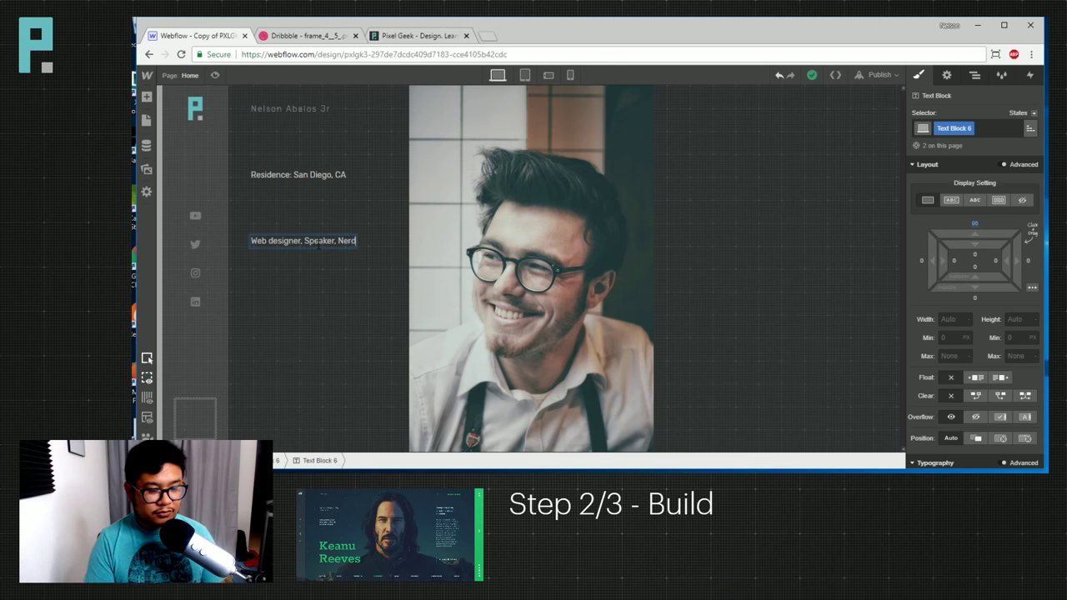
{"action": "key", "text": "BackSpace"}
{"action": "key", "text": "BackSpace"}
{"action": "key", "text": "BackSpace"}
{"action": "type", "text": "Geek"}
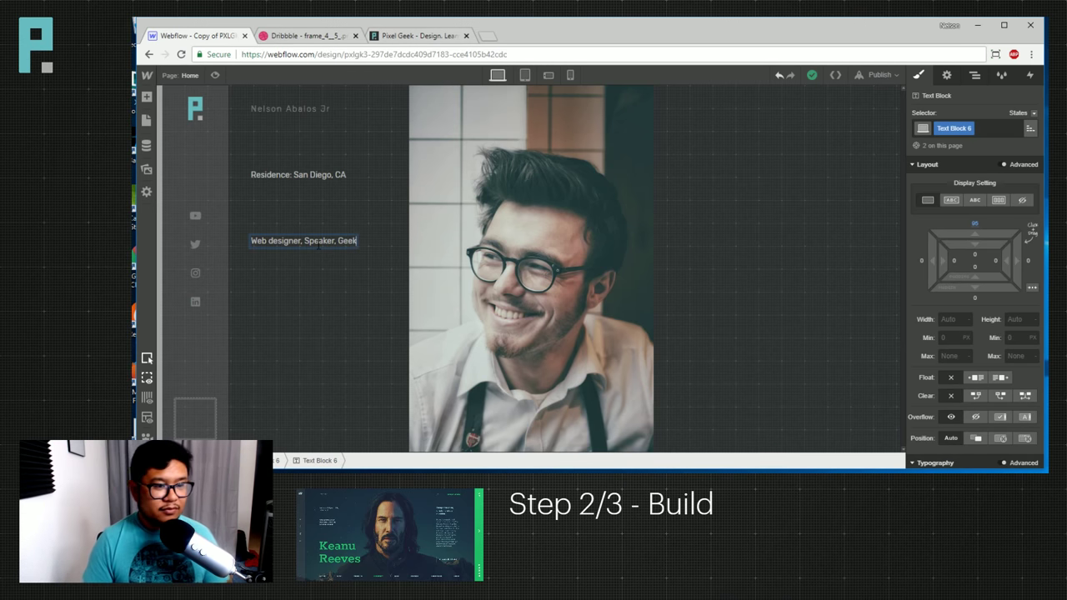
{"action": "key", "text": "Escape"}
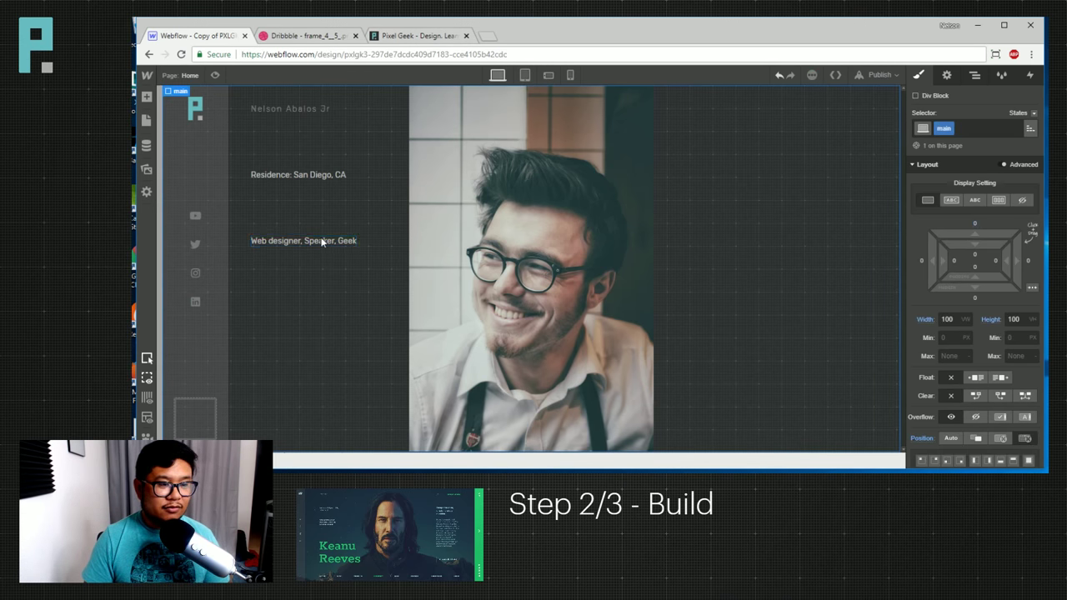
Glance at the Dribbble reference, then bring up the Add elements panel.
{"action": "left_click", "coordinate": [300, 35]}
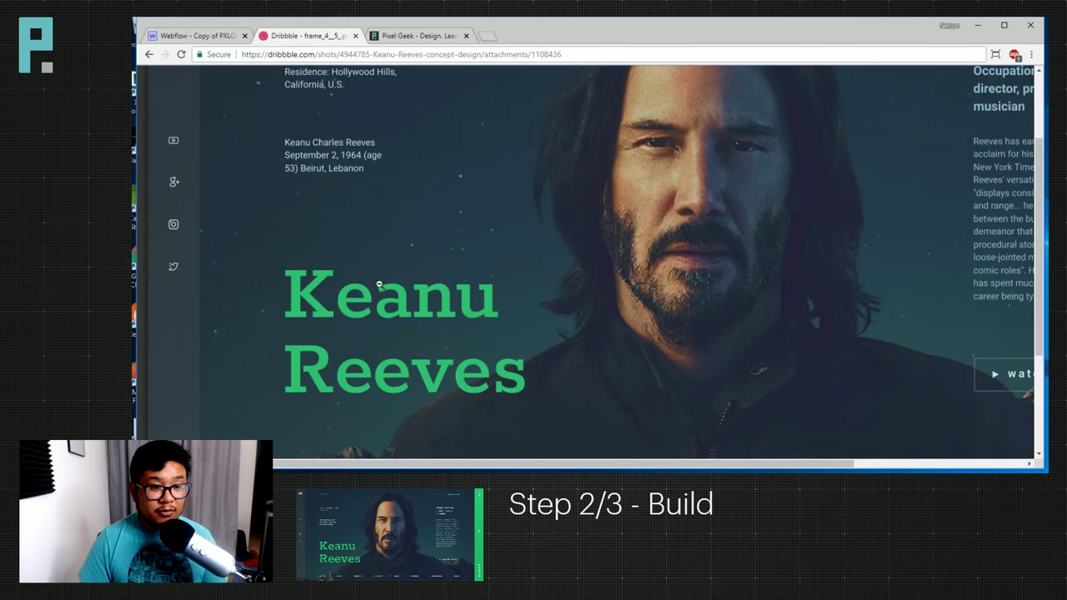
{"action": "left_click", "coordinate": [209, 35]}
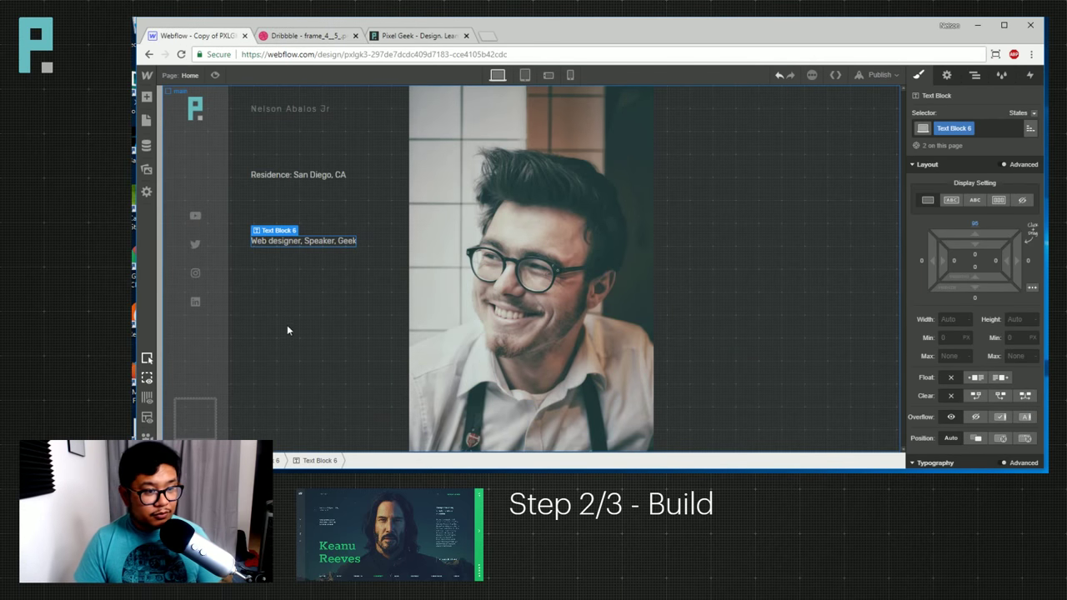
{"action": "key", "text": "a"}
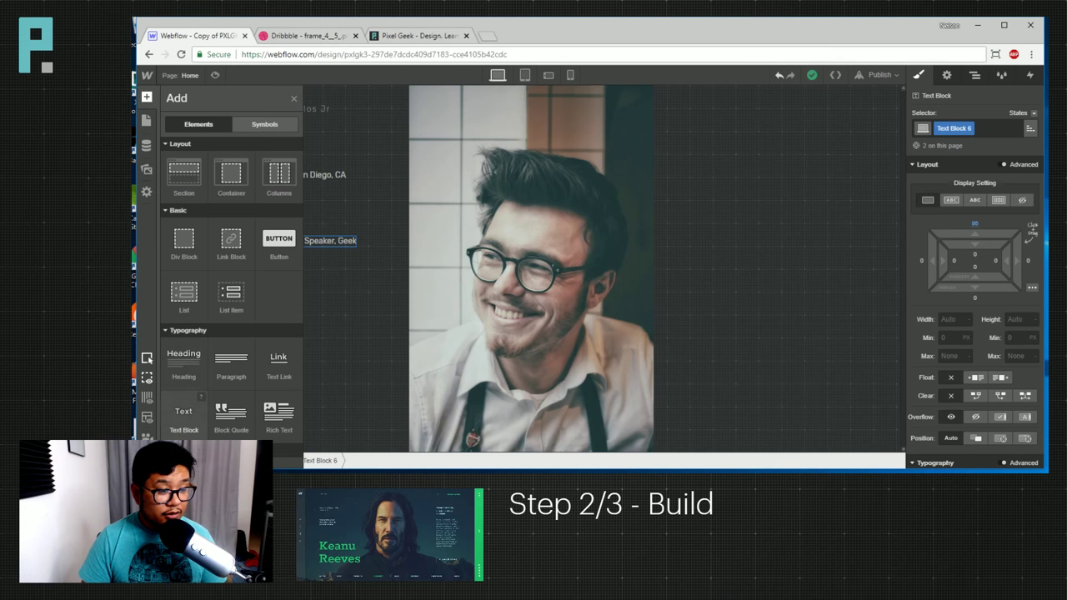
Place a text block under the role line and rename the role line's class to 'hp info'.
{"action": "left_click_drag", "start_coordinate": [183, 412], "coordinate": [326, 292]}
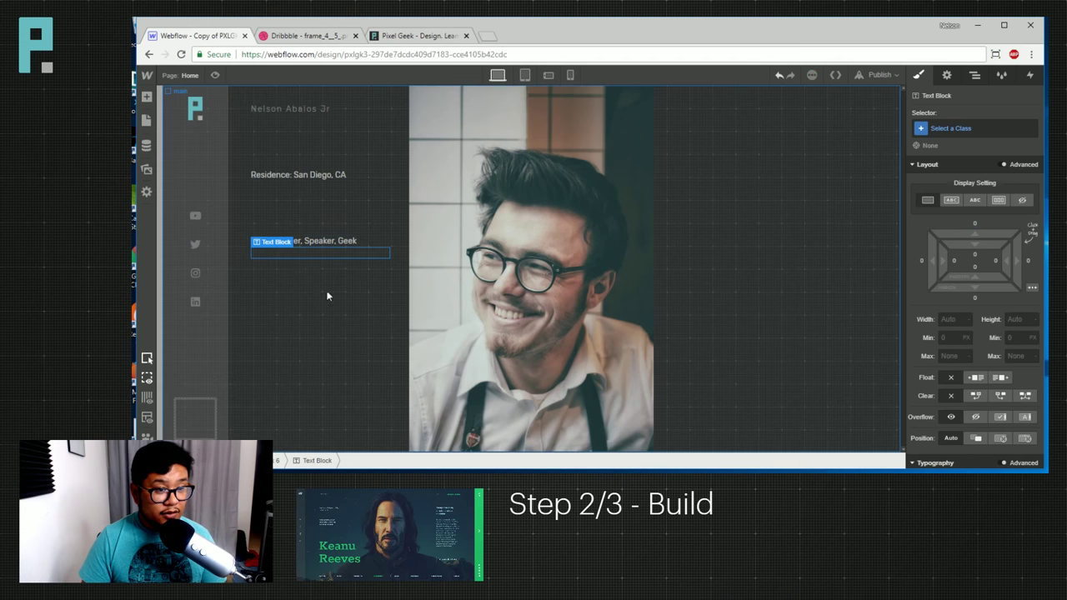
{"action": "left_click", "coordinate": [959, 129]}
{"action": "type", "text": "mis"}
{"action": "key", "text": "Escape"}
{"action": "key", "text": "Delete"}
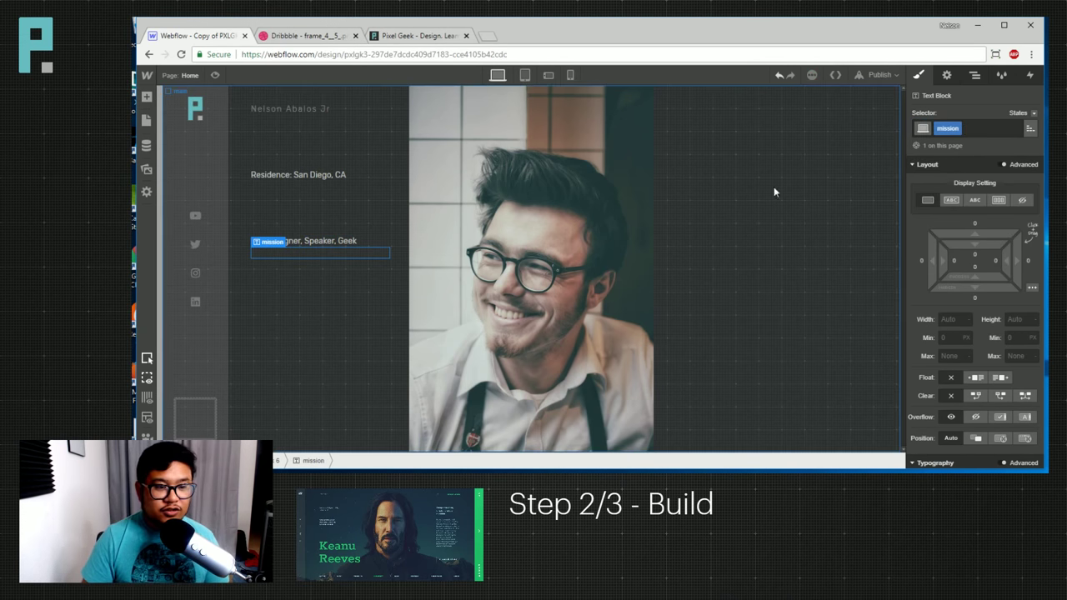
{"action": "double_click", "coordinate": [948, 128]}
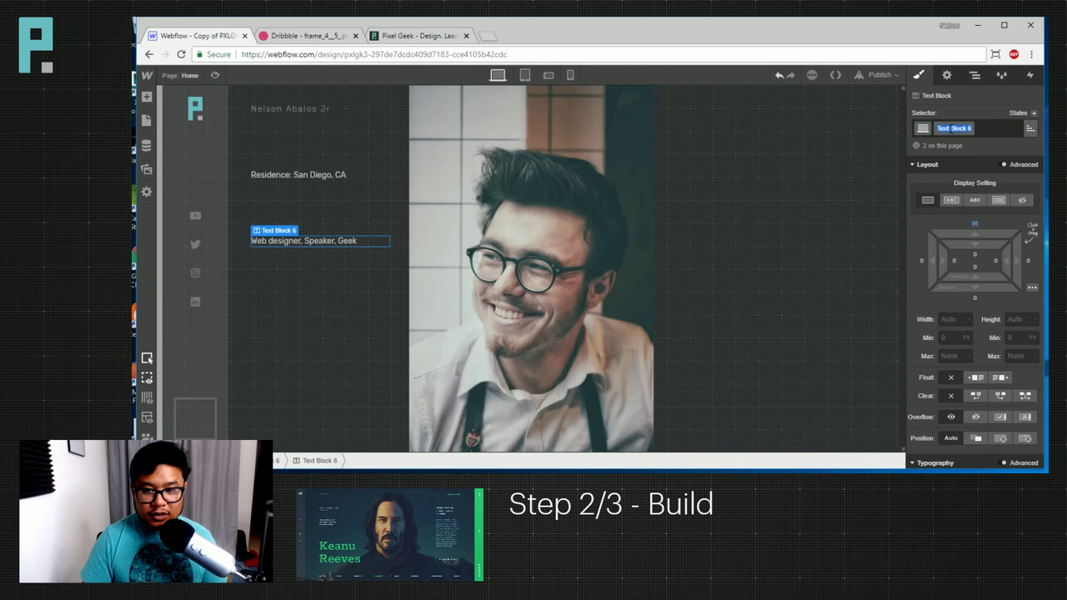
{"action": "type", "text": "hp info"}
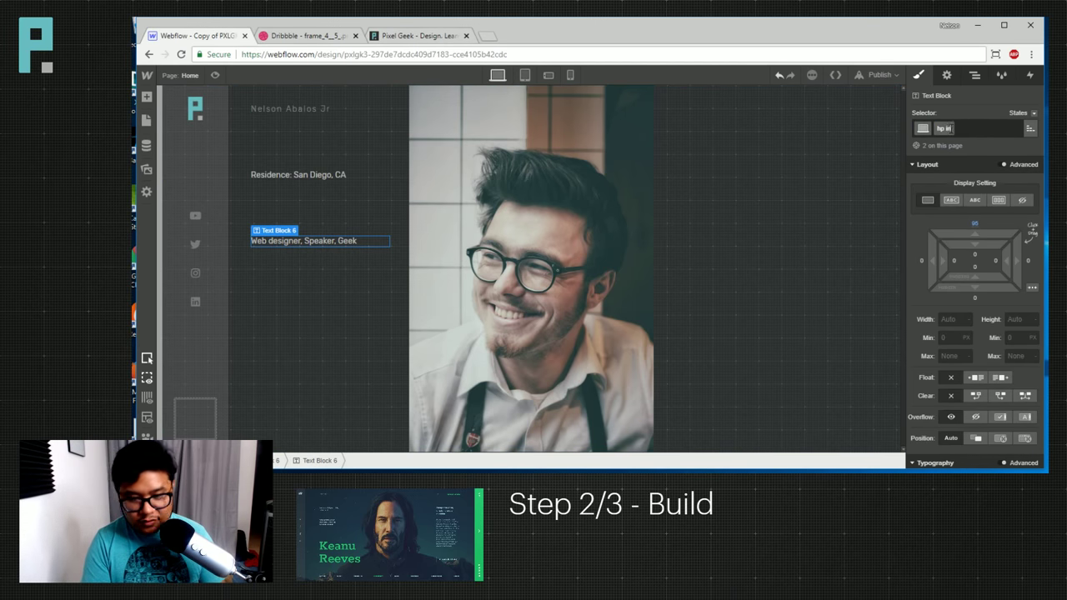
{"action": "key", "text": "Return"}
{"action": "key", "text": "Return"}
{"action": "key", "text": "Return"}
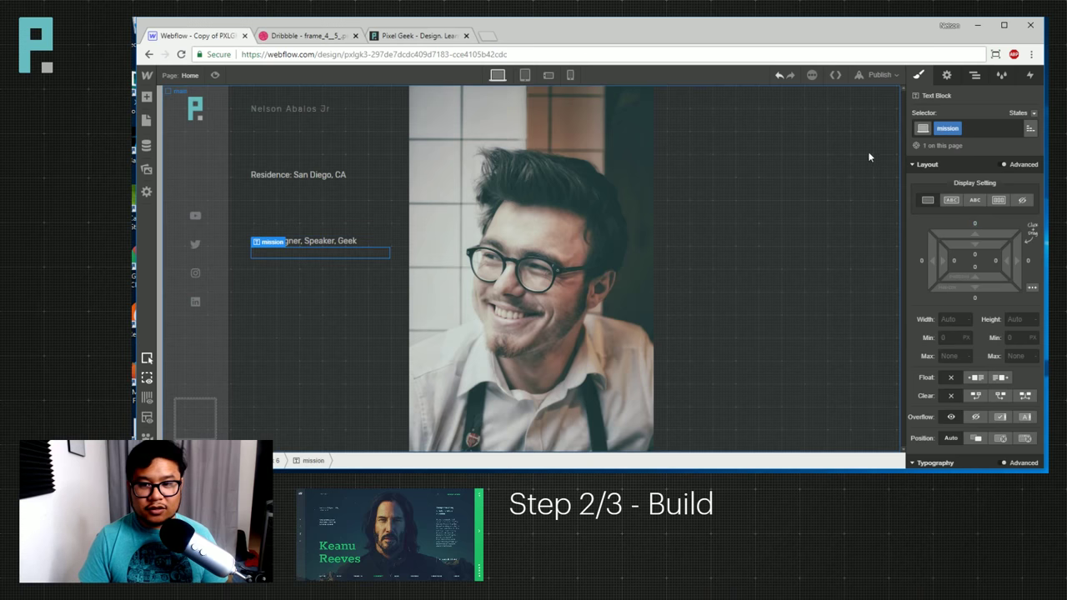
Name the new empty block's class 'hp mission' and inspect the neighbouring lines' styles.
{"action": "double_click", "coordinate": [947, 128]}
{"action": "type", "text": "missionhp mission"}
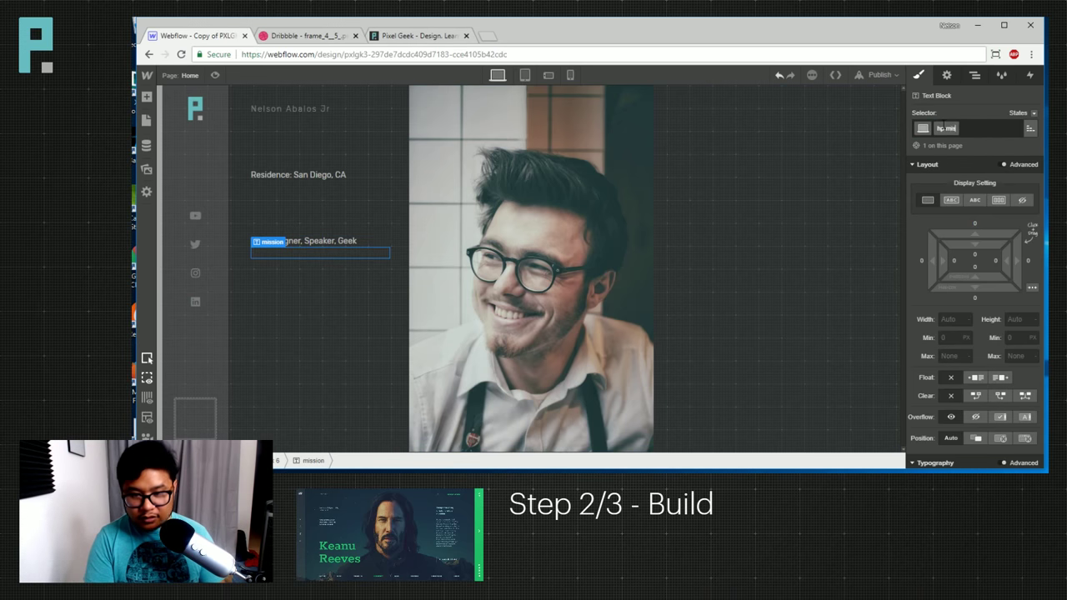
{"action": "key", "text": "Return"}
{"action": "left_click", "coordinate": [306, 175]}
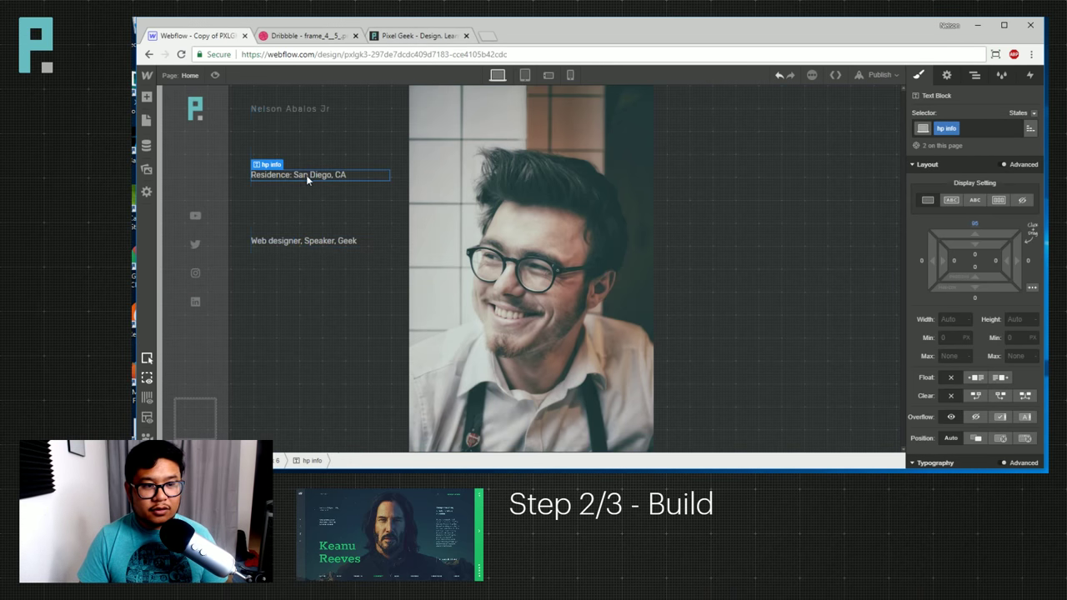
{"action": "left_click", "coordinate": [308, 110]}
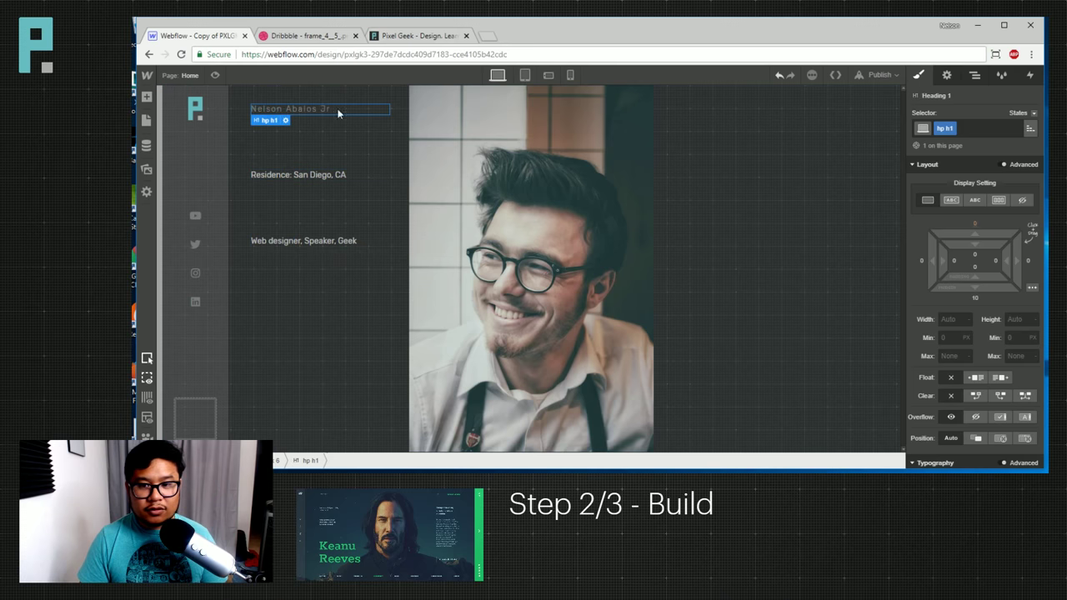
Give the hp mission block a 200 px top margin and view the live Pixel Geek site.
{"action": "left_click", "coordinate": [305, 252]}
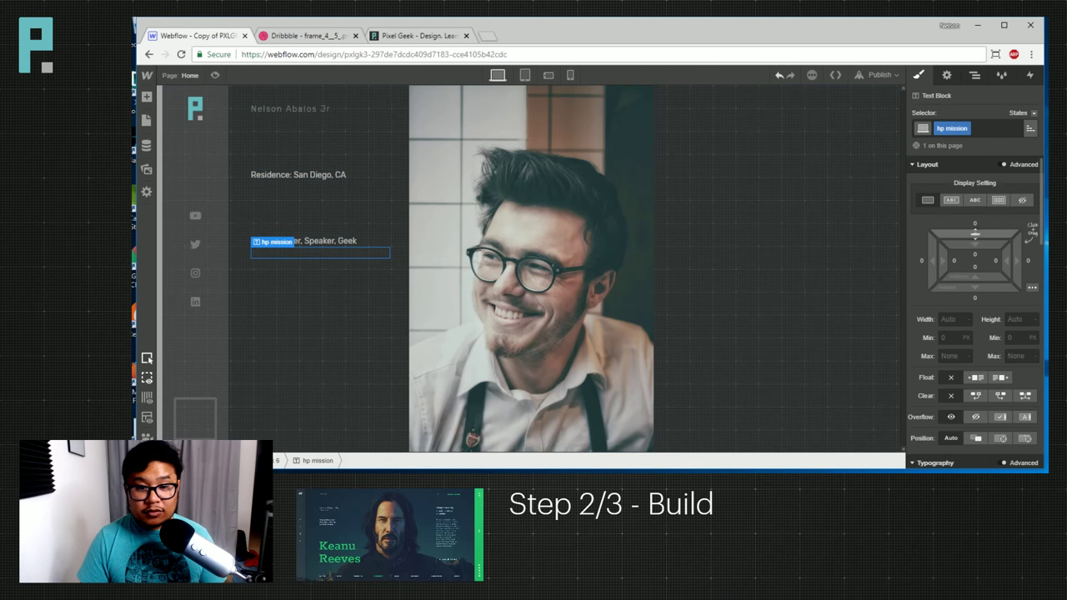
{"action": "left_click_drag", "start_coordinate": [975, 230], "coordinate": [975, 167]}
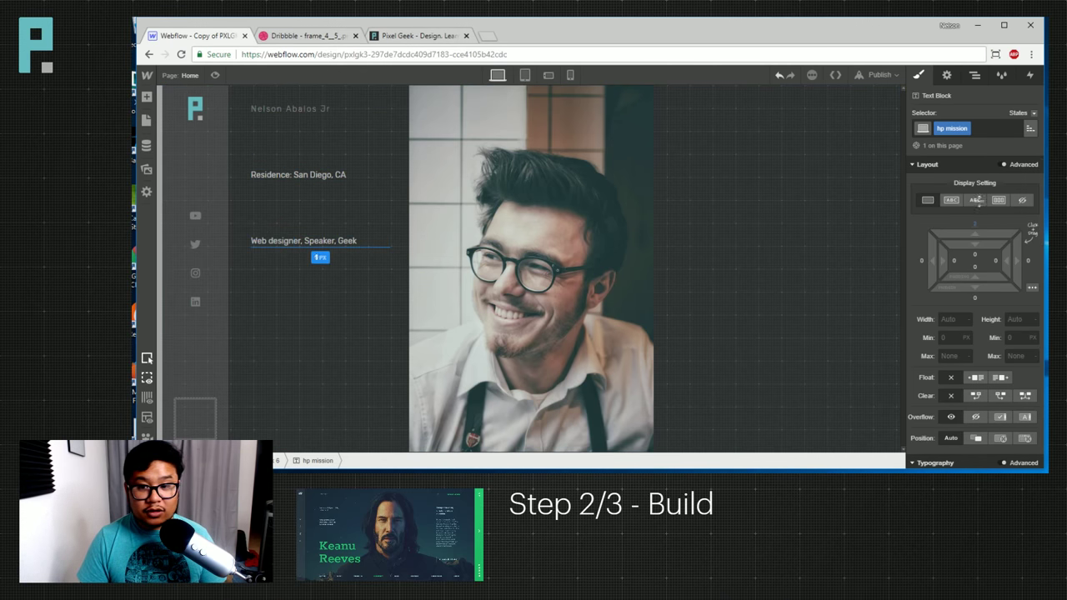
{"action": "left_click", "coordinate": [328, 242]}
{"action": "left_click", "coordinate": [316, 284]}
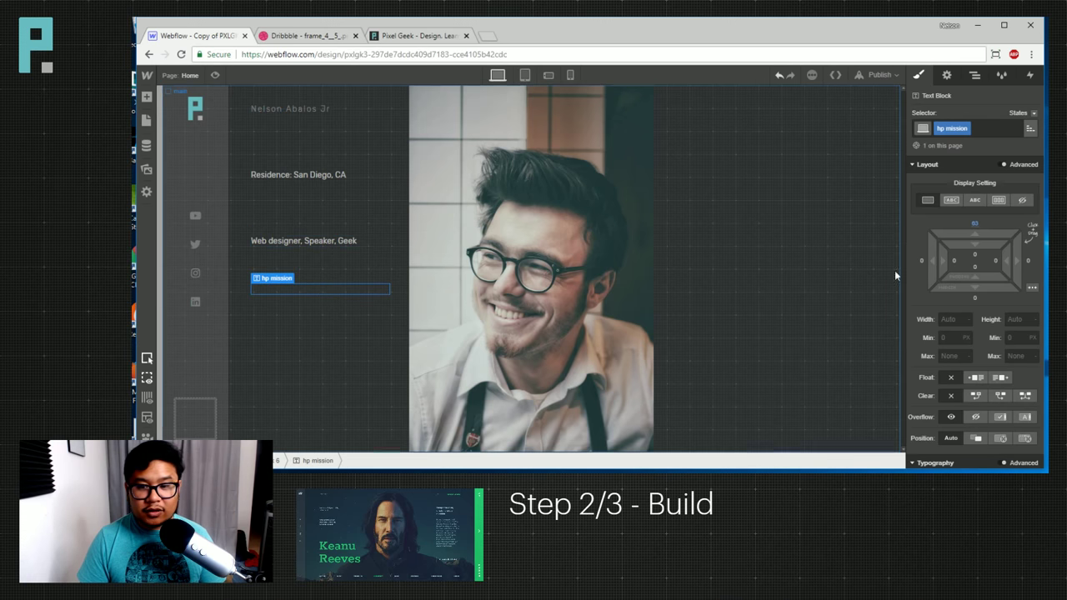
{"action": "left_click_drag", "start_coordinate": [975, 238], "coordinate": [993, 220]}
{"action": "left_click", "coordinate": [400, 36]}
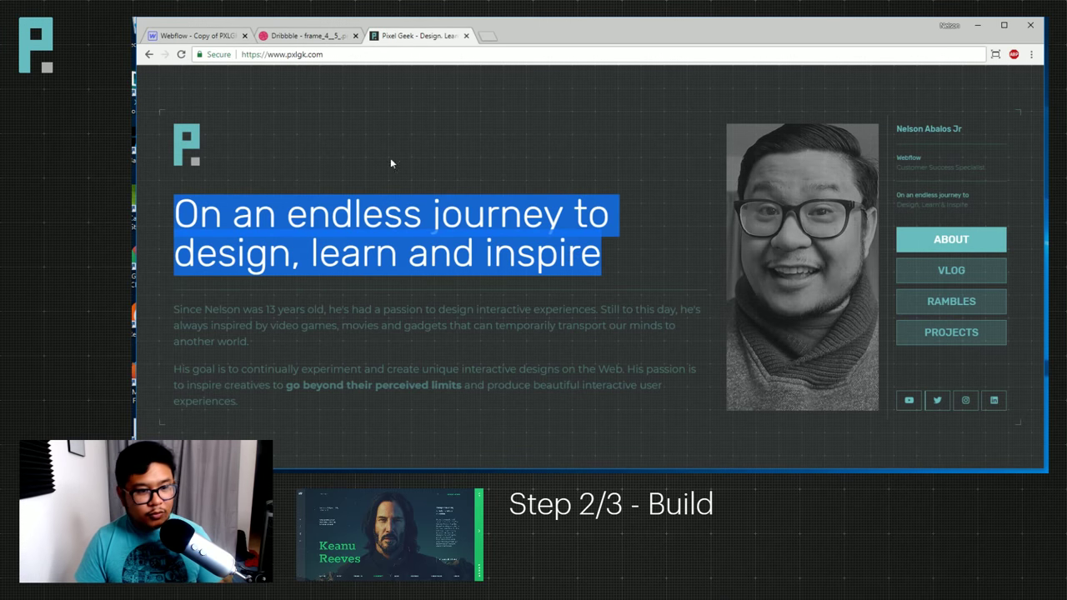
Paste 'On an endless journey to design, learn and inspire' into the hp mission block.
{"action": "left_click", "coordinate": [226, 33]}
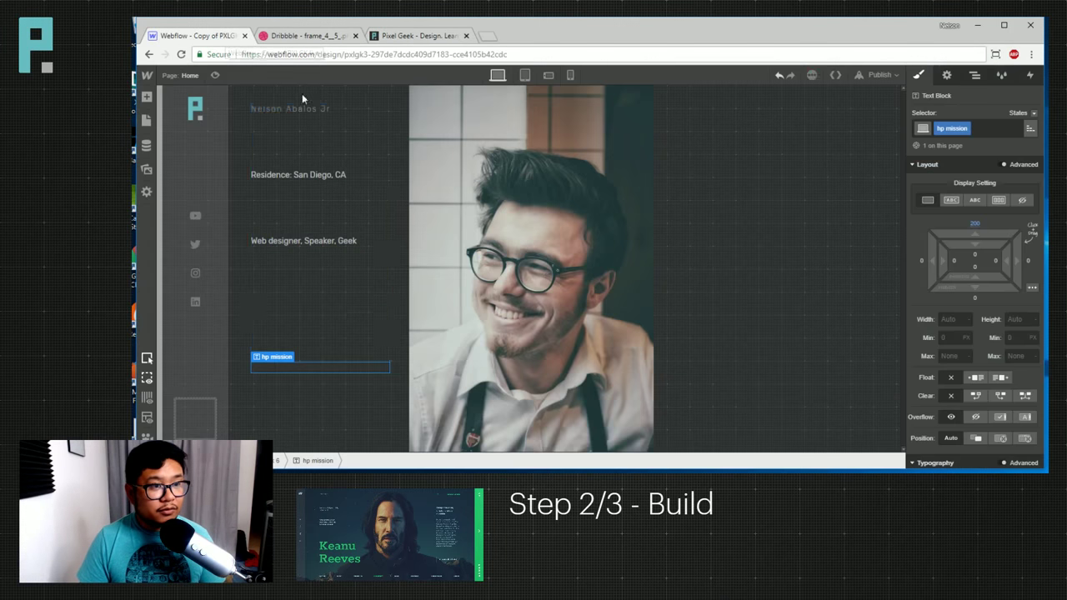
{"action": "double_click", "coordinate": [331, 370]}
{"action": "key", "text": "ctrl+v"}
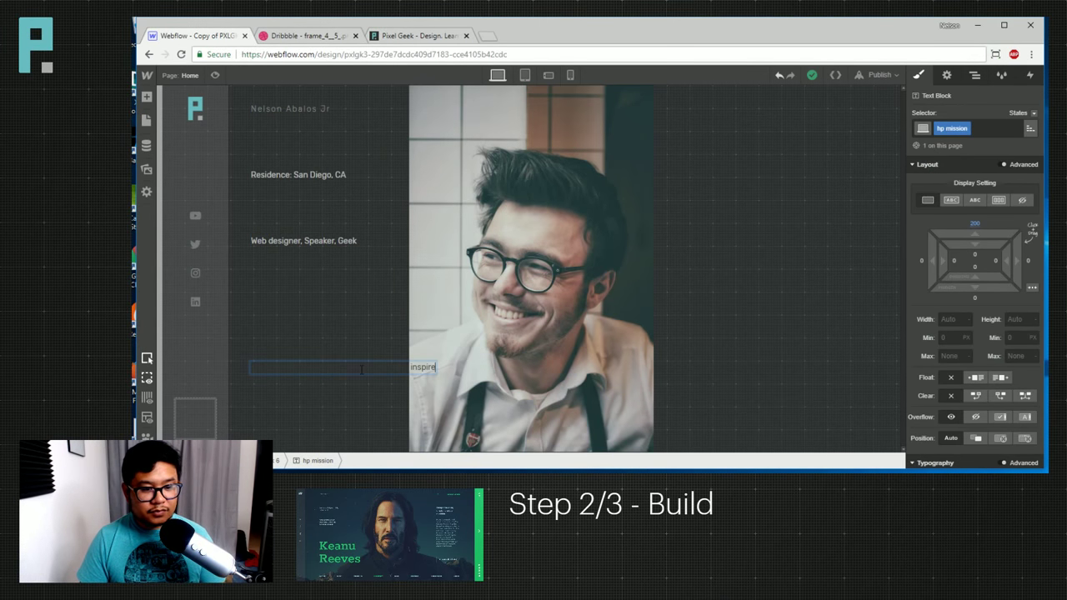
Set the mission text colour to the teal 'main font' swatch after trying Coral.
{"action": "scroll", "coordinate": [991, 381], "scroll_direction": "down", "scroll_amount": 5}
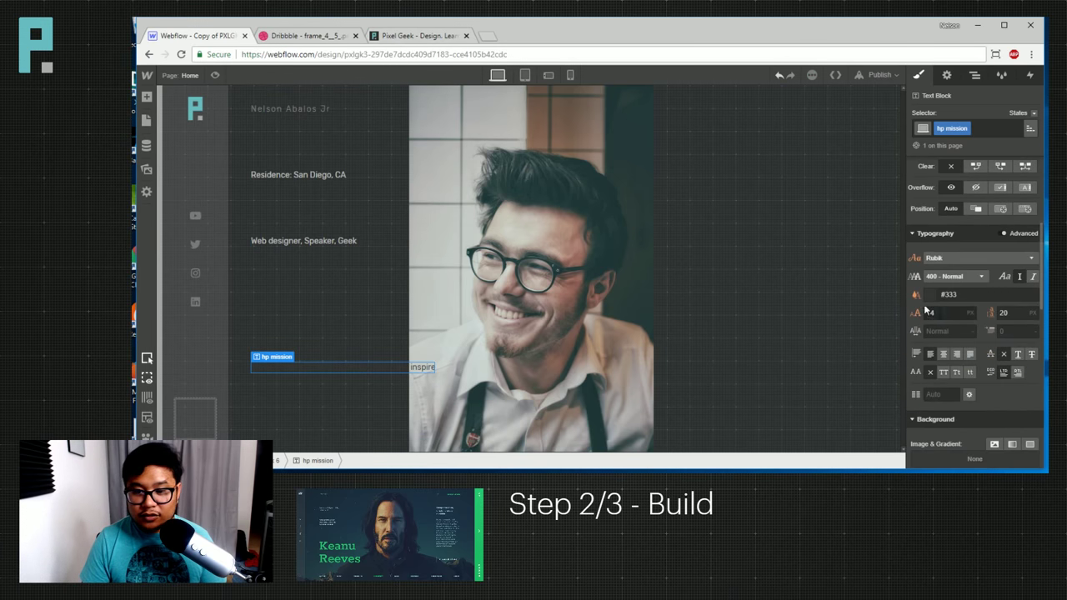
{"action": "left_click", "coordinate": [940, 294]}
{"action": "left_click", "coordinate": [948, 253]}
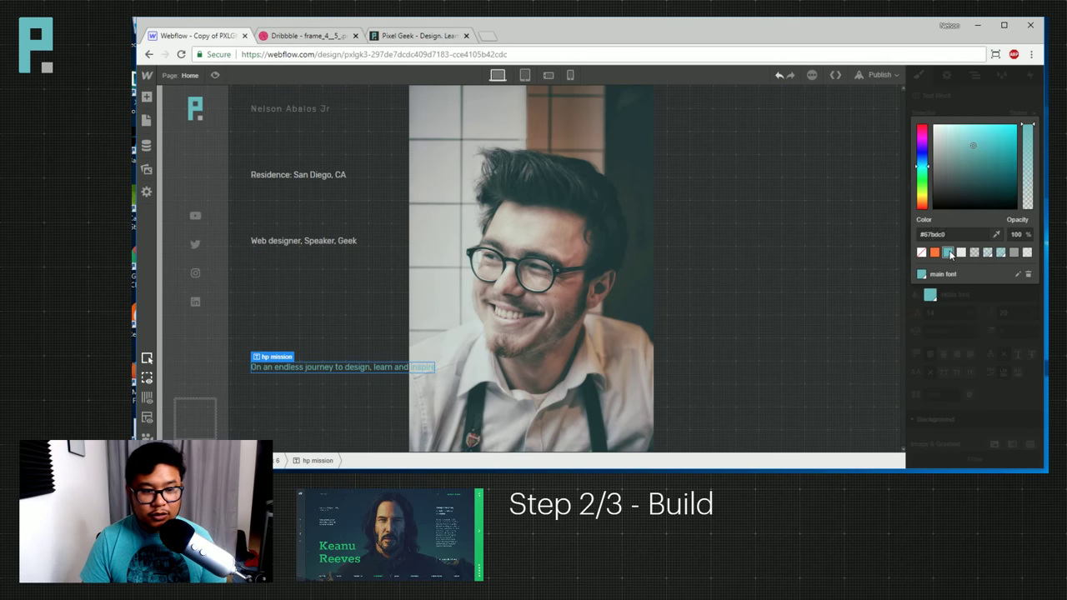
{"action": "left_click", "coordinate": [935, 253]}
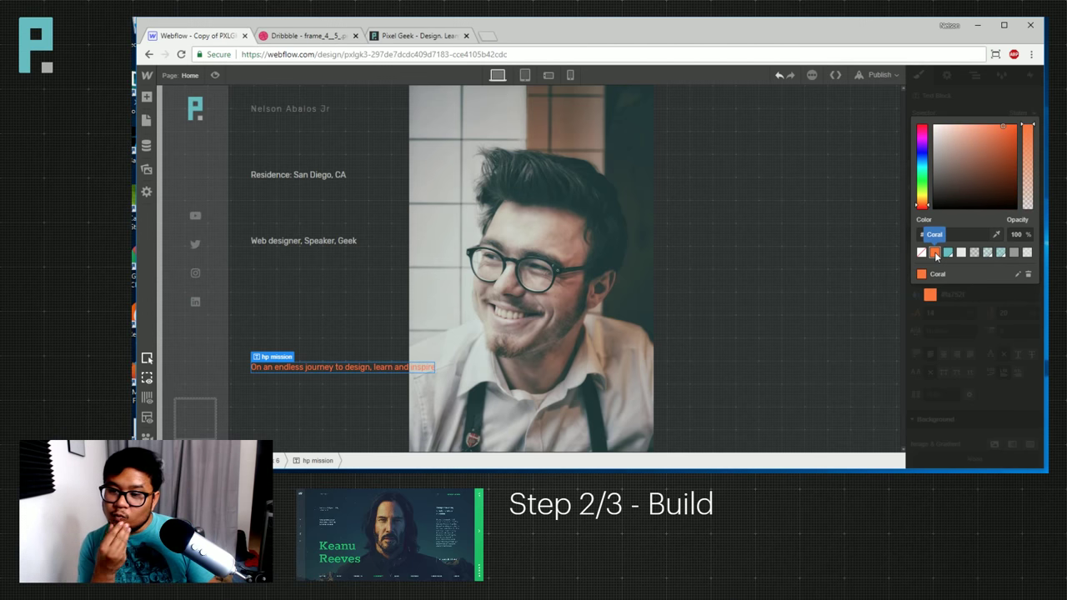
{"action": "left_click", "coordinate": [966, 315]}
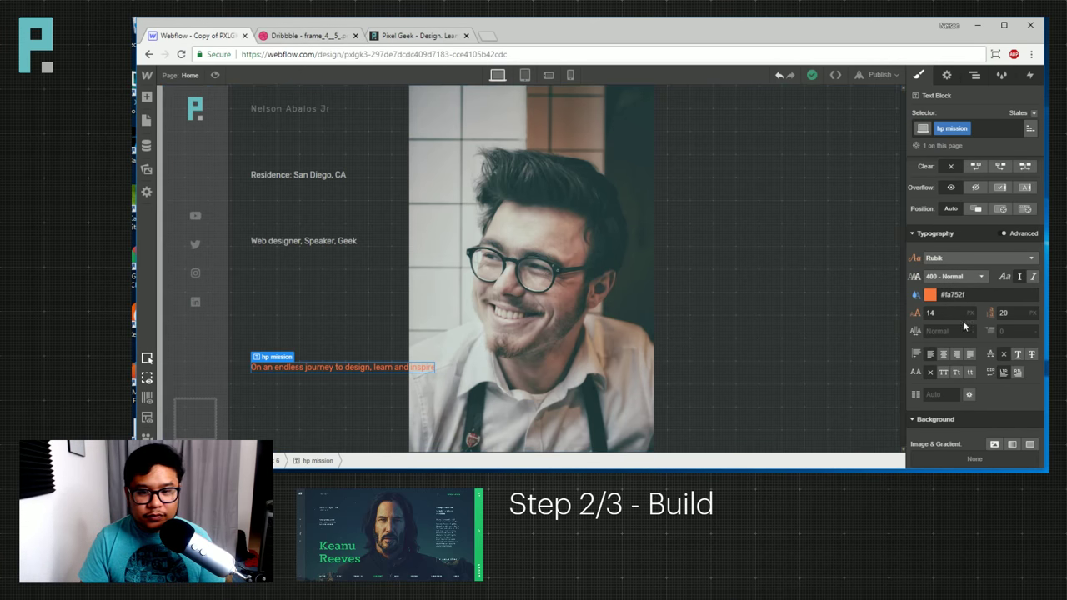
{"action": "left_click", "coordinate": [930, 294]}
{"action": "left_click", "coordinate": [947, 251]}
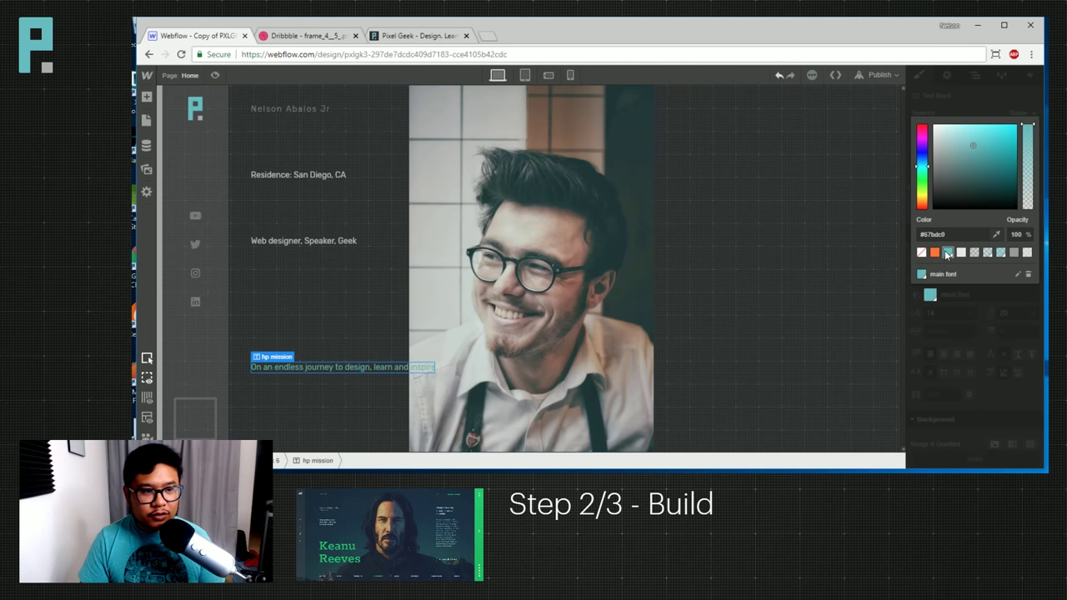
{"action": "left_click", "coordinate": [970, 308]}
Make the mission text weight 700 - Bold.
{"action": "left_click", "coordinate": [950, 276]}
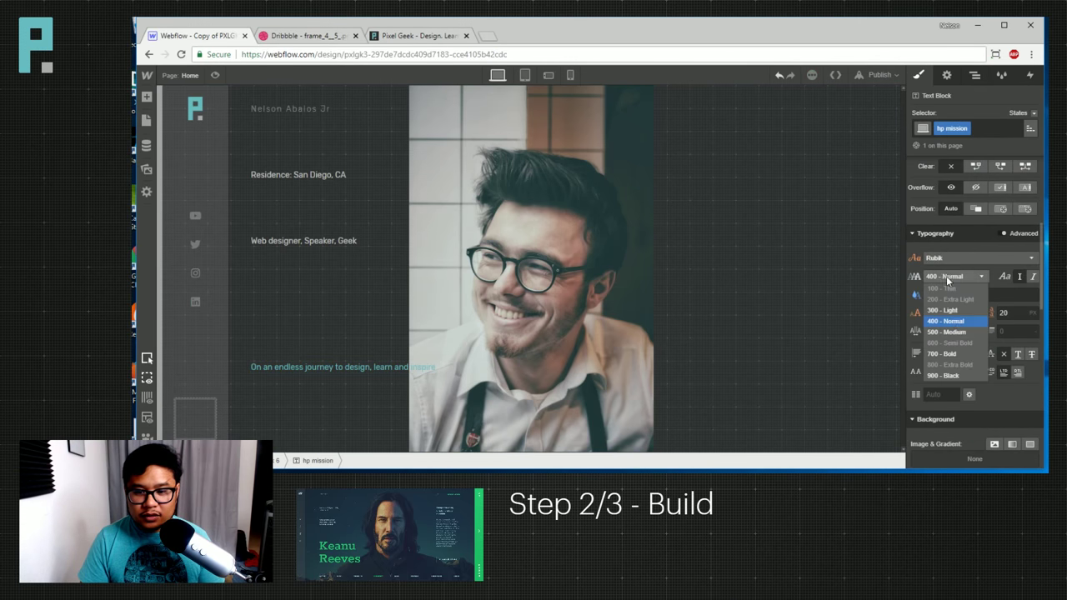
{"action": "left_click", "coordinate": [959, 354]}
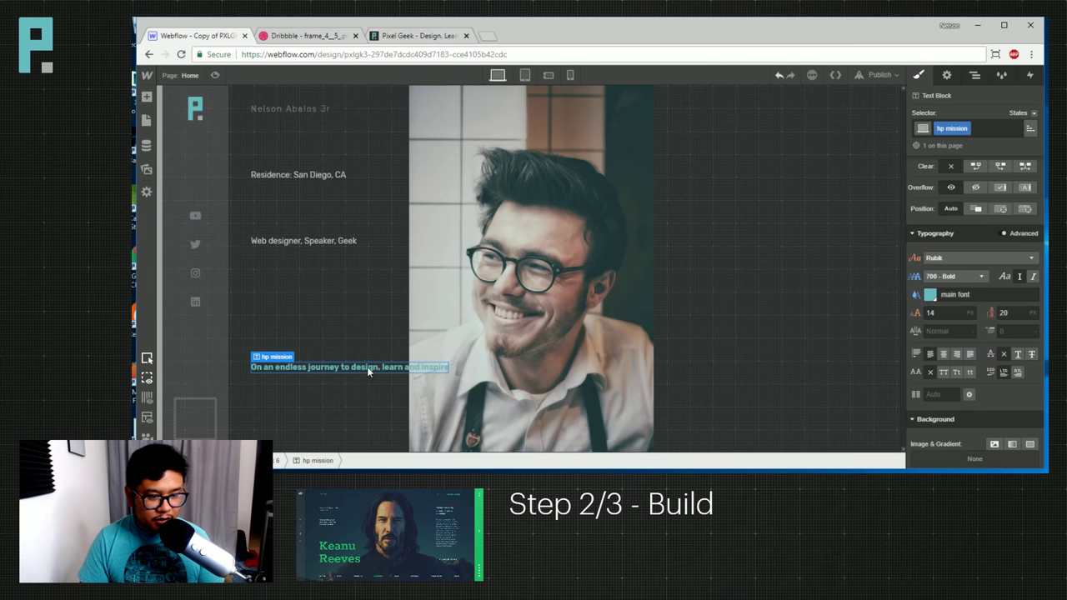
{"action": "scroll", "coordinate": [973, 362], "scroll_direction": "up", "scroll_amount": 4}
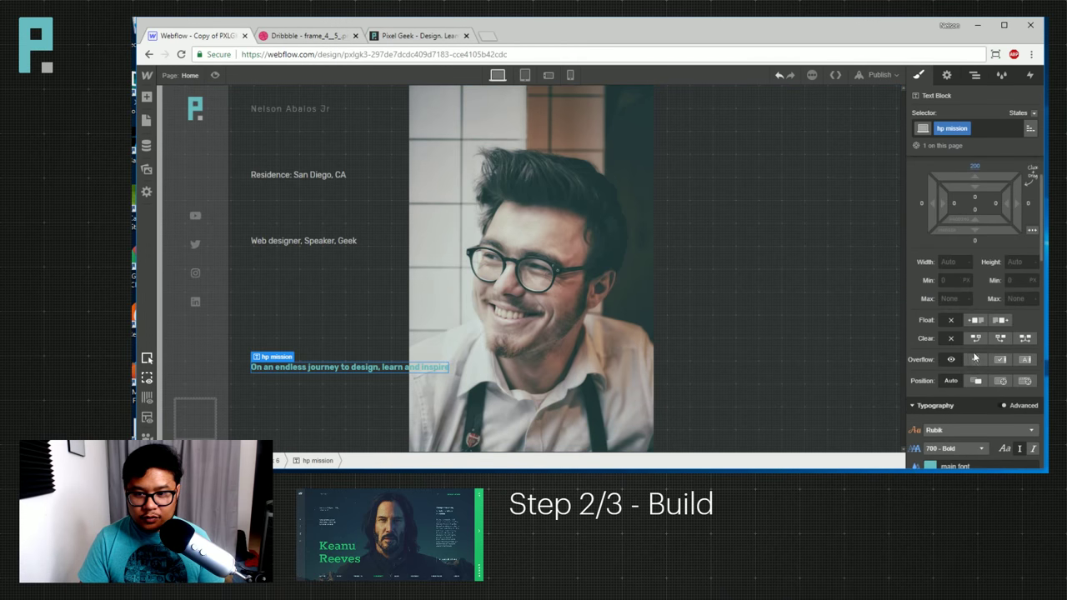
{"action": "scroll", "coordinate": [956, 300], "scroll_direction": "down", "scroll_amount": 3}
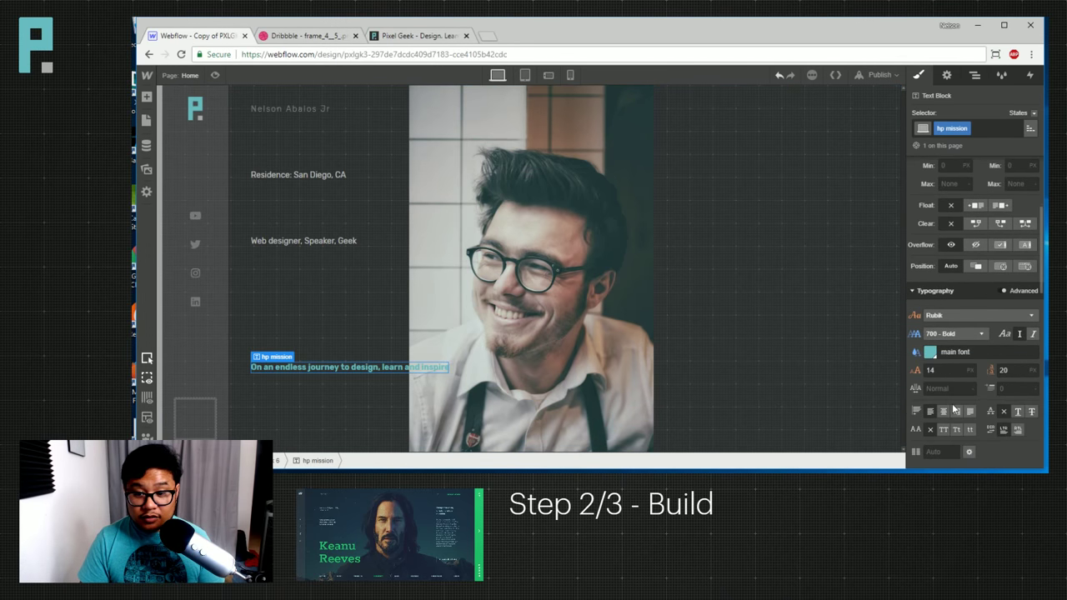
{"action": "left_click", "coordinate": [943, 370]}
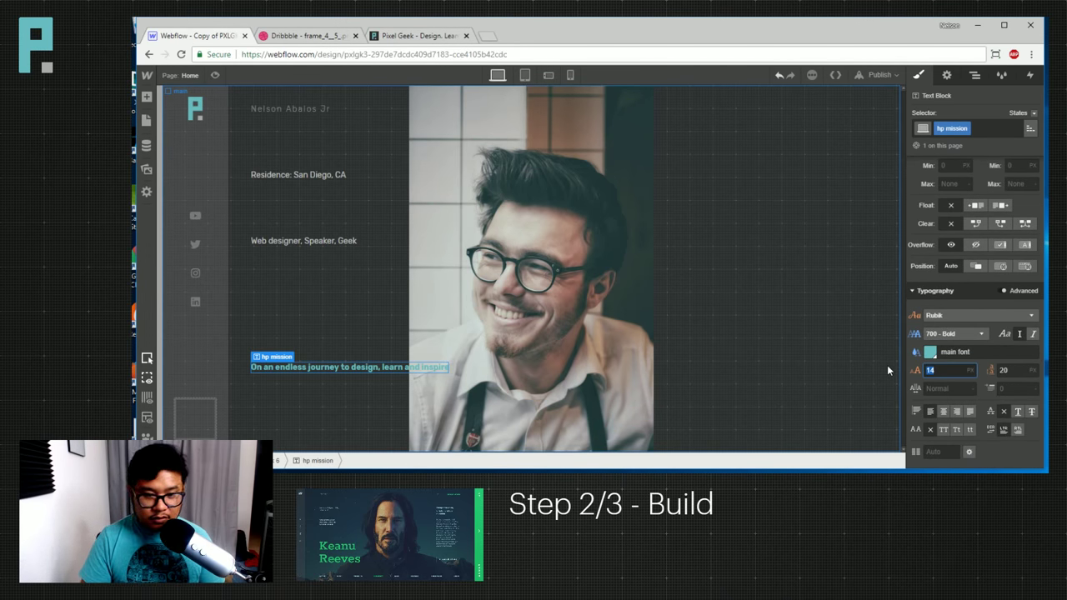
Try mission heading font sizes and line heights between 50 and 90.
{"action": "type", "text": "50"}
{"action": "key", "text": "shift+Up"}
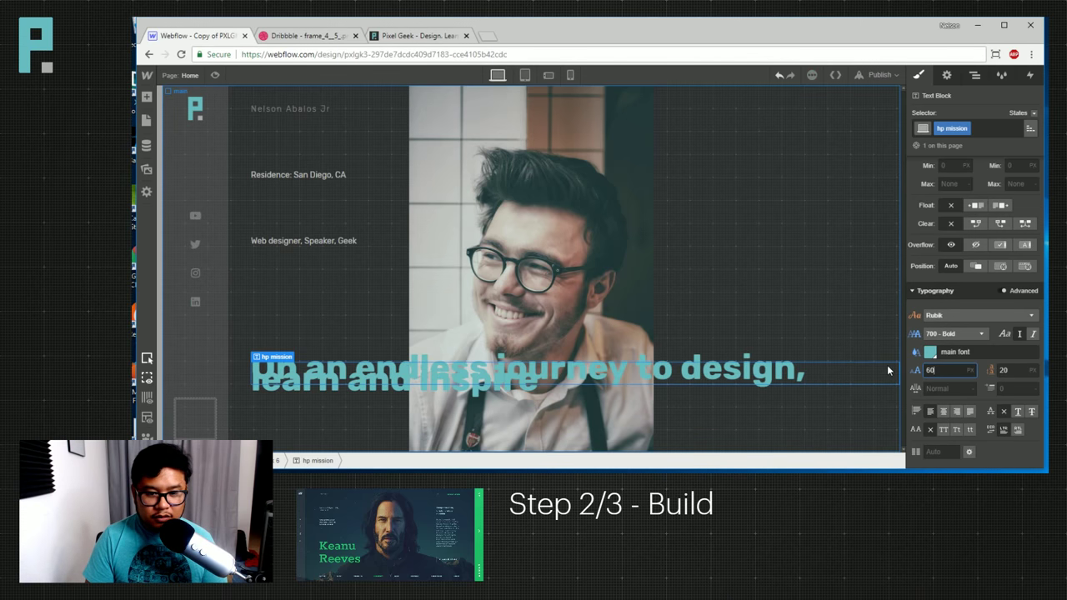
{"action": "key", "text": "shift+Up"}
{"action": "key", "text": "shift+Up"}
{"action": "key", "text": "shift+Up"}
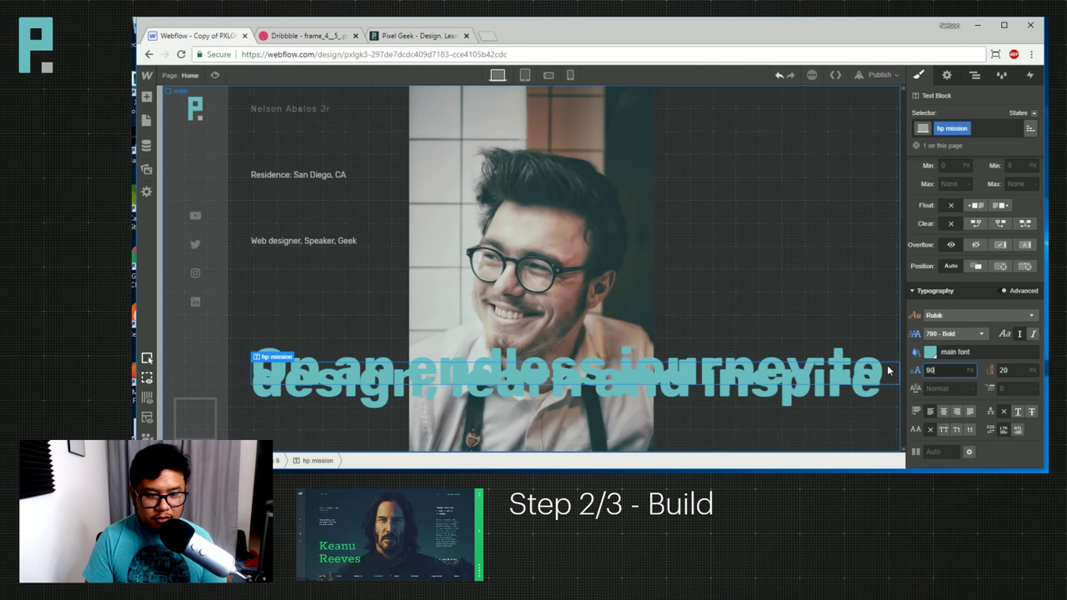
{"action": "key", "text": "Tab"}
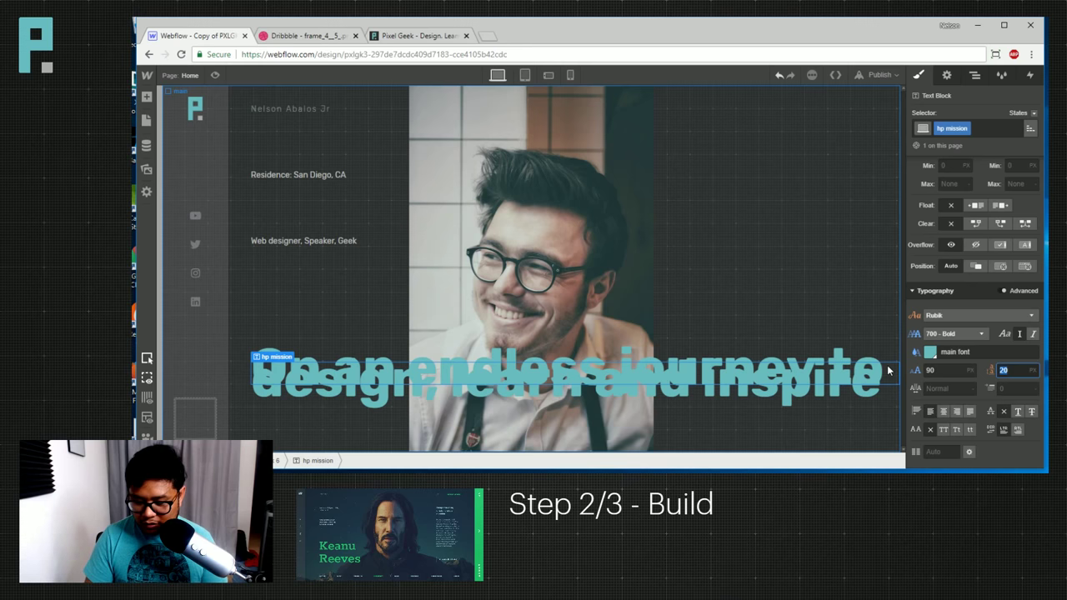
{"action": "type", "text": "90"}
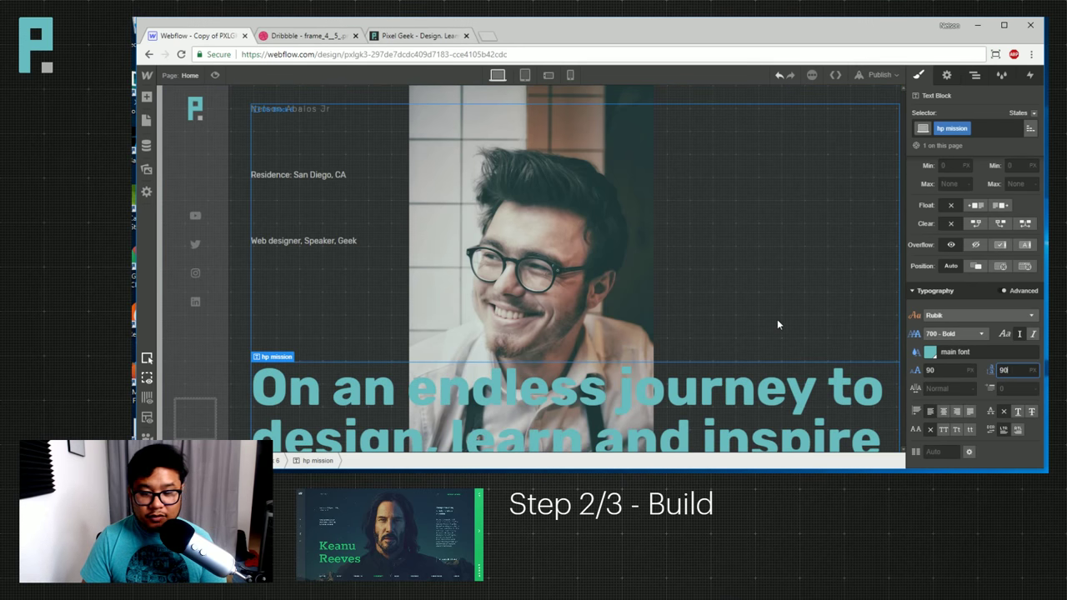
{"action": "key", "text": "shift+Tab"}
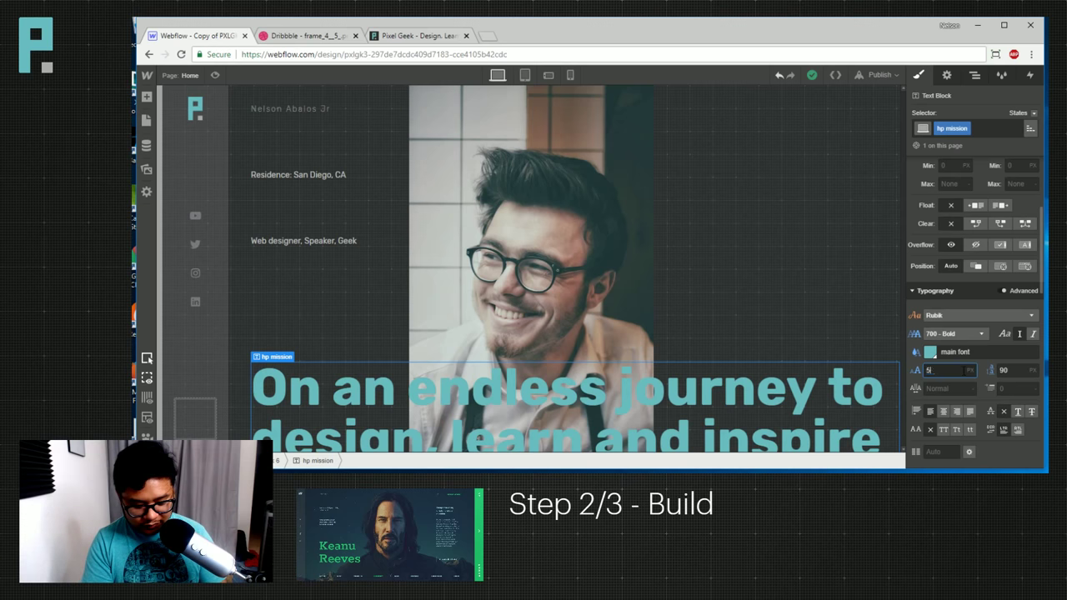
{"action": "key", "text": "Tab"}
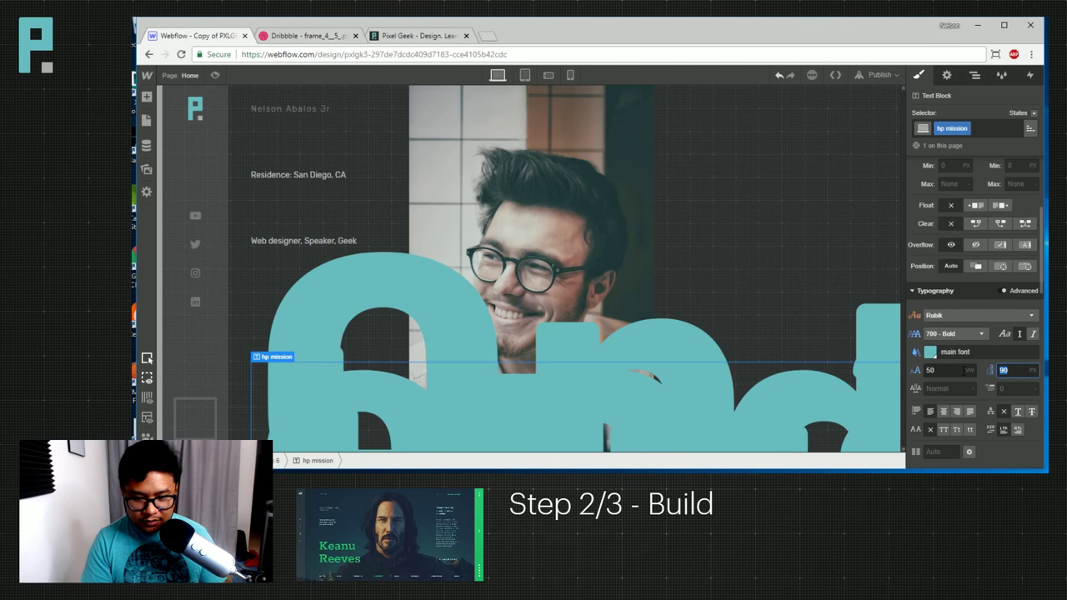
{"action": "type", "text": "50"}
{"action": "key", "text": "shift+Tab"}
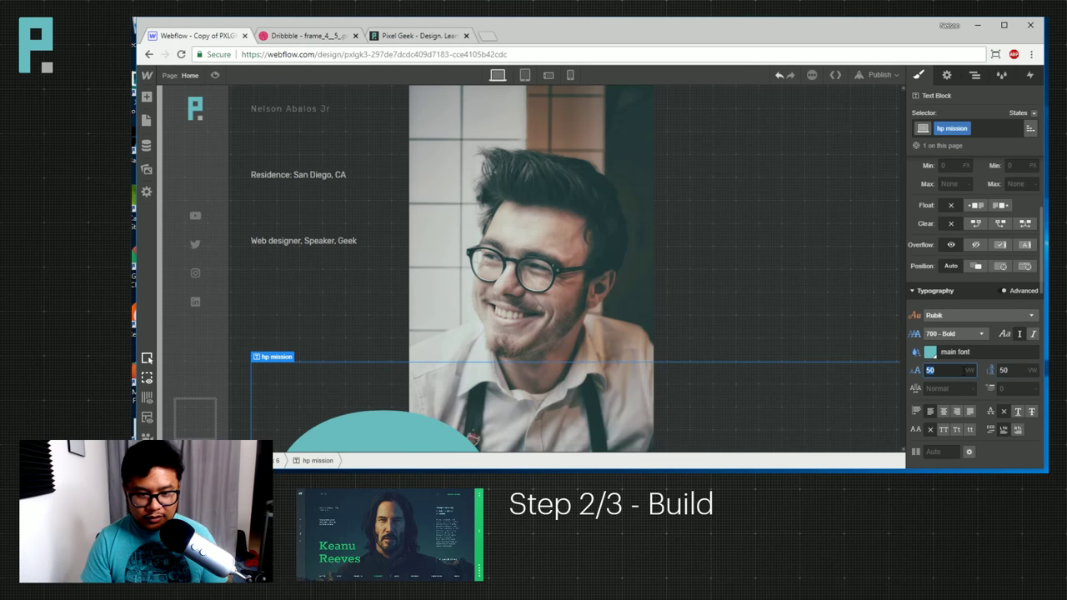
Narrow the values down to font size 4 VW and line height 4 VW.
{"action": "type", "text": "40"}
{"action": "key", "text": "BackSpace"}
{"action": "key", "text": "BackSpace"}
{"action": "type", "text": "20"}
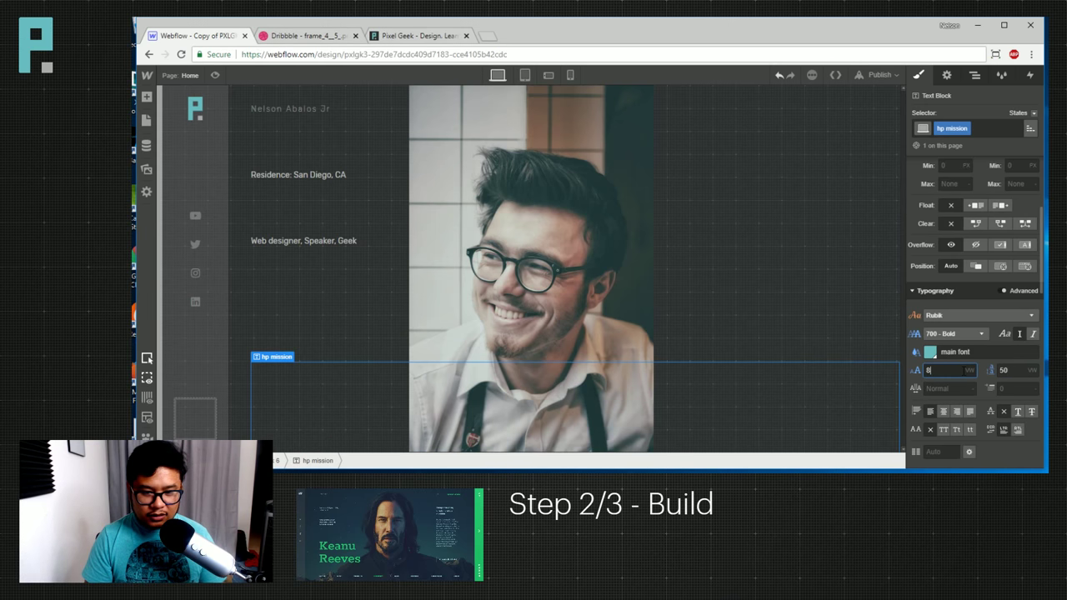
{"action": "key", "text": "Tab"}
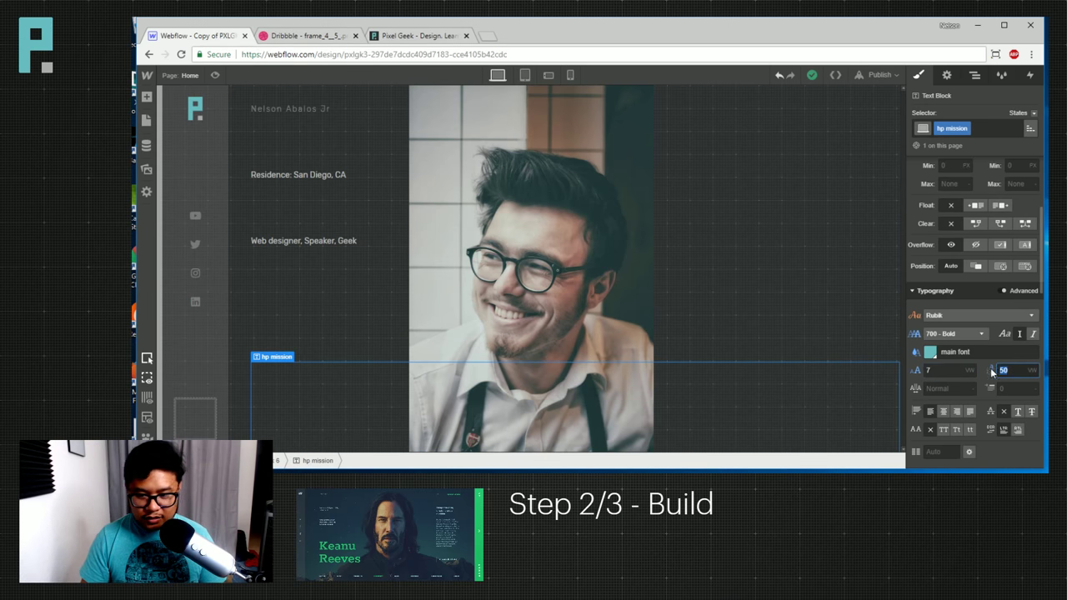
{"action": "type", "text": "7"}
{"action": "key", "text": "shift+Tab"}
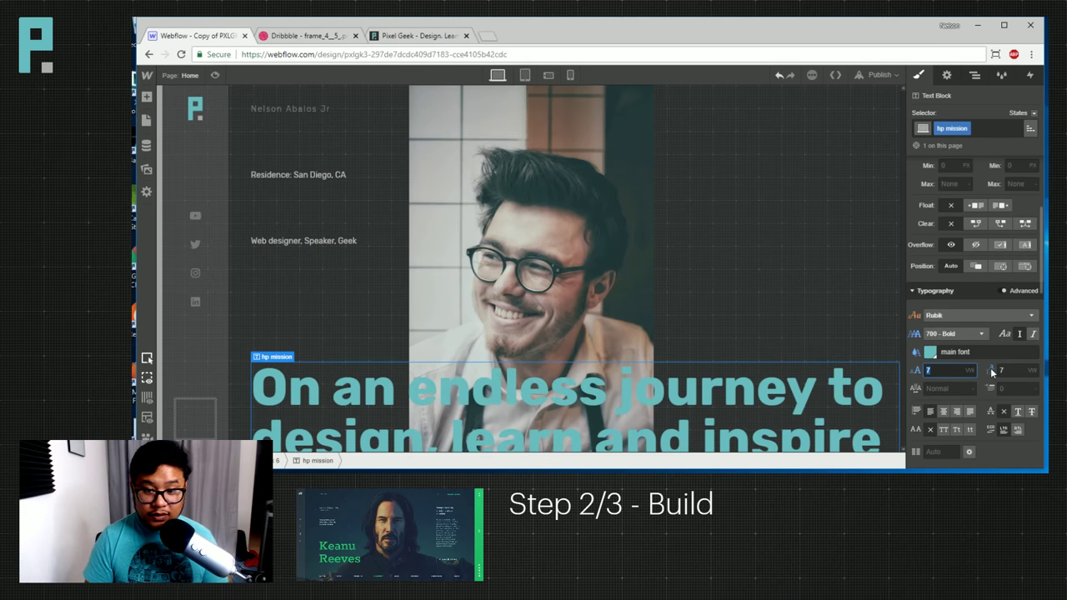
{"action": "key", "text": "Down"}
{"action": "key", "text": "Down"}
{"action": "key", "text": "Down"}
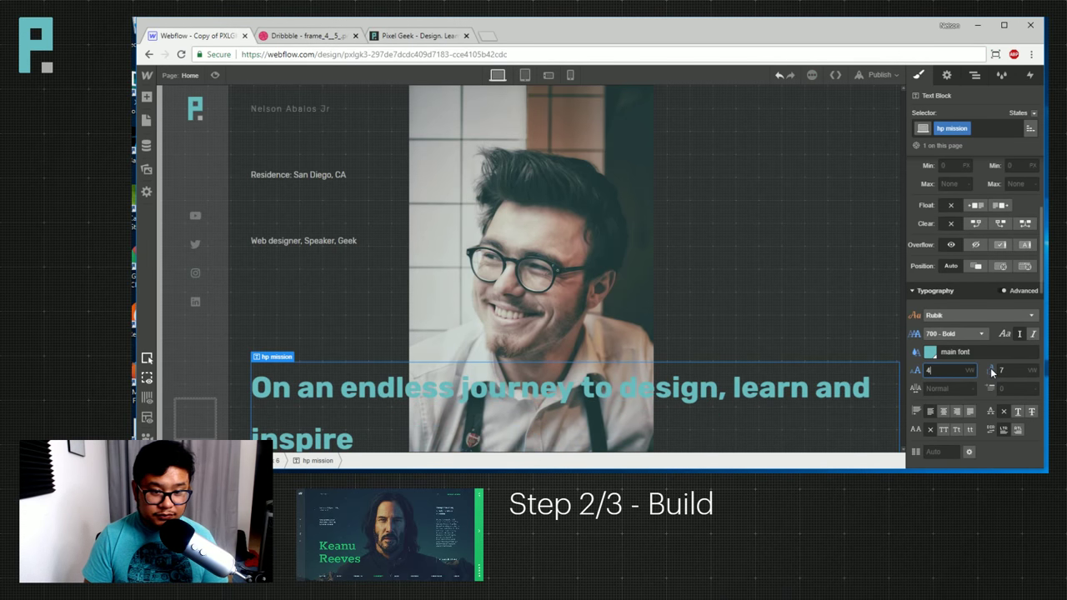
{"action": "key", "text": "Tab"}
{"action": "type", "text": "4"}
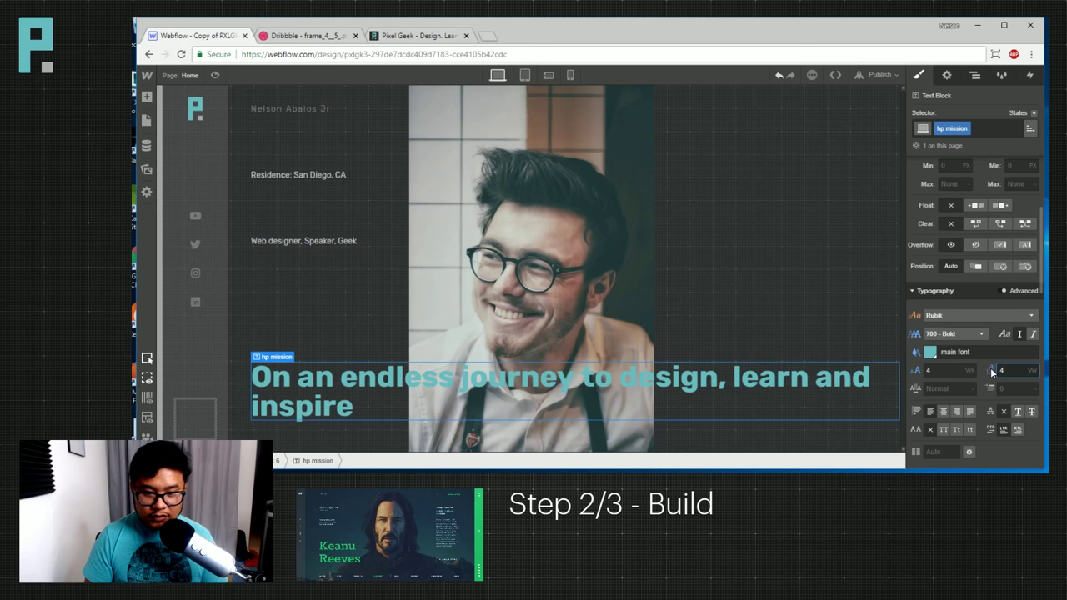
{"action": "scroll", "coordinate": [970, 340], "scroll_direction": "up", "scroll_amount": 3}
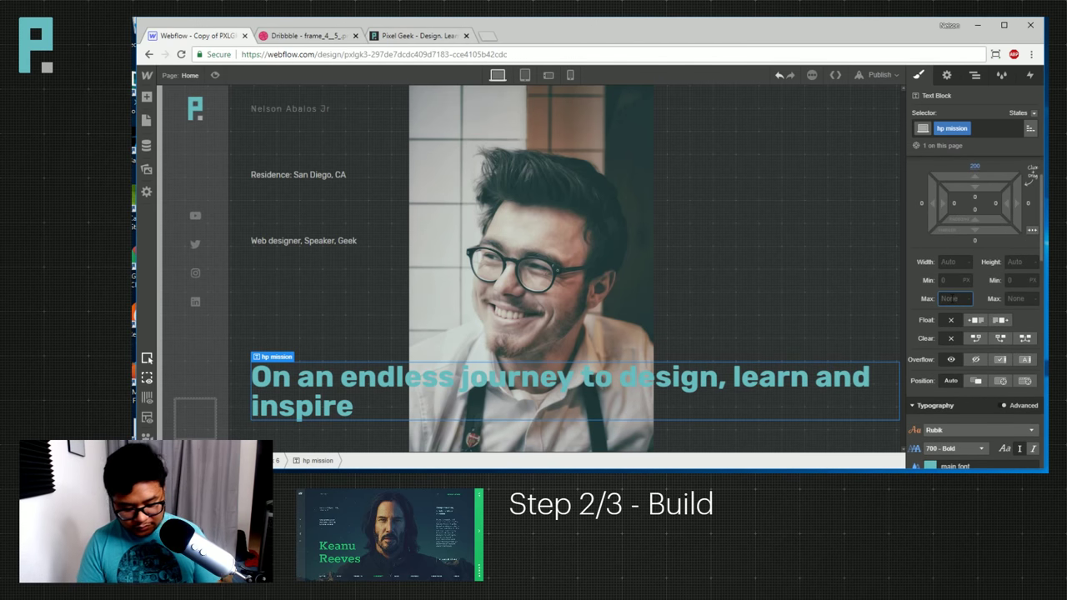
Set the heading's max width to 50 VW and preview it at tablet and desktop widths.
{"action": "type", "text": "50vw"}
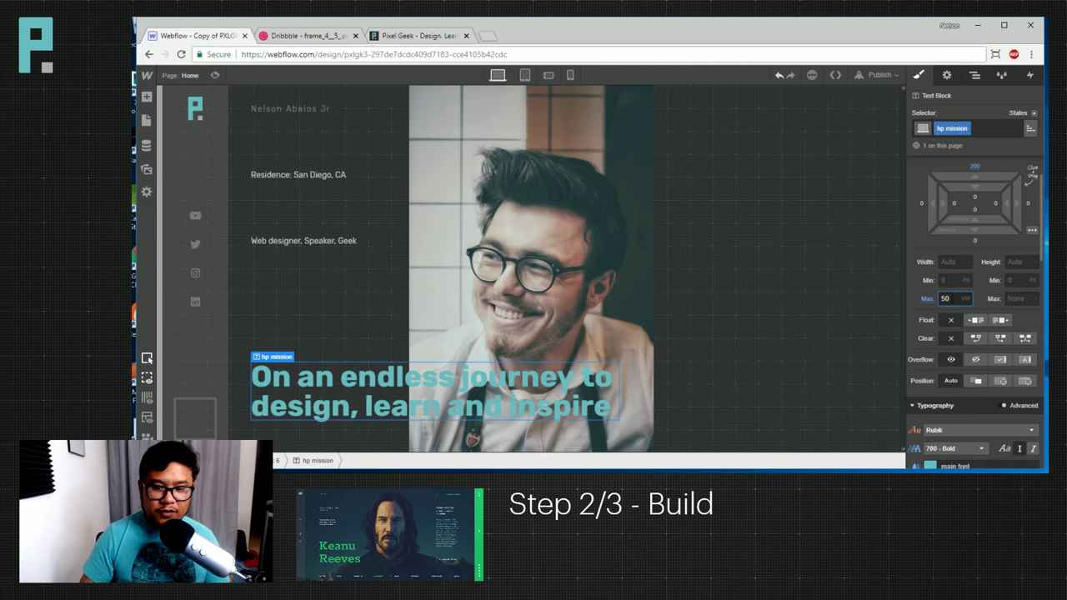
{"action": "scroll", "coordinate": [930, 325], "scroll_direction": "down", "scroll_amount": 1}
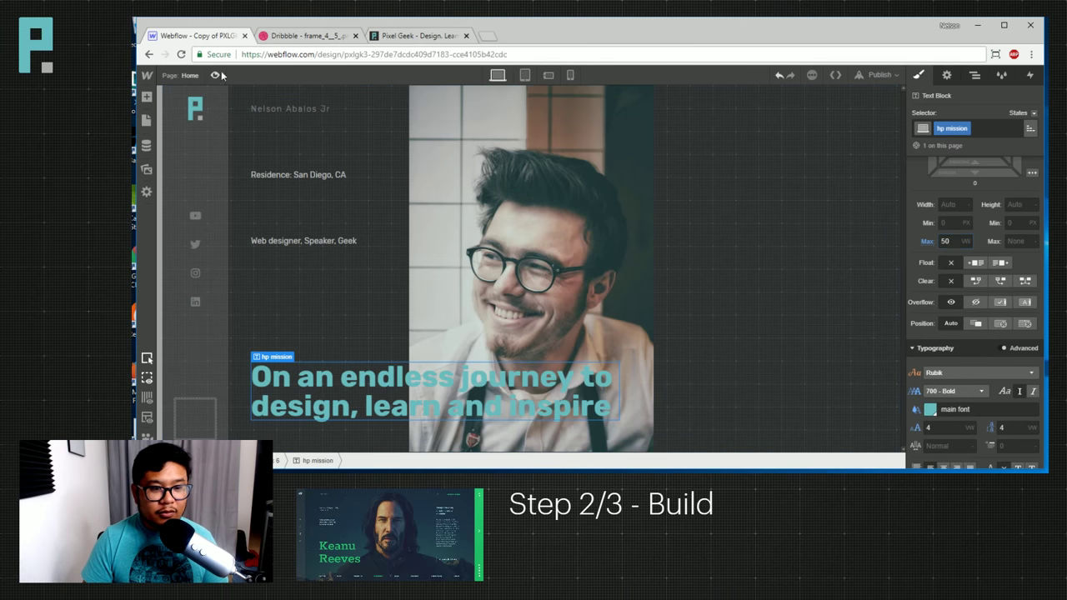
{"action": "key", "text": "ctrl+shift+p"}
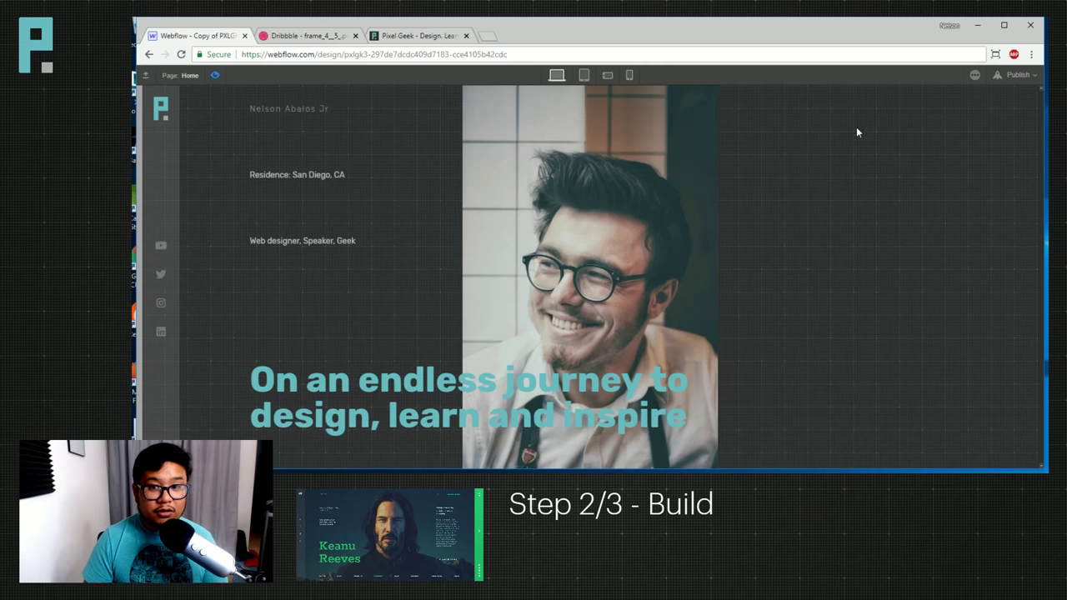
{"action": "left_click", "coordinate": [585, 75]}
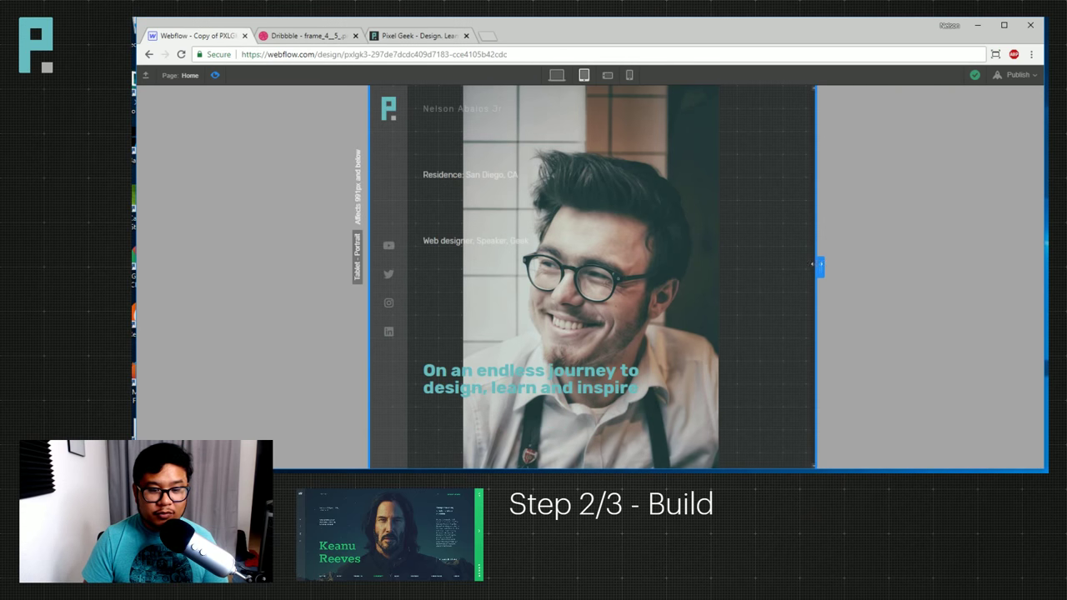
{"action": "left_click_drag", "start_coordinate": [819, 263], "coordinate": [882, 267]}
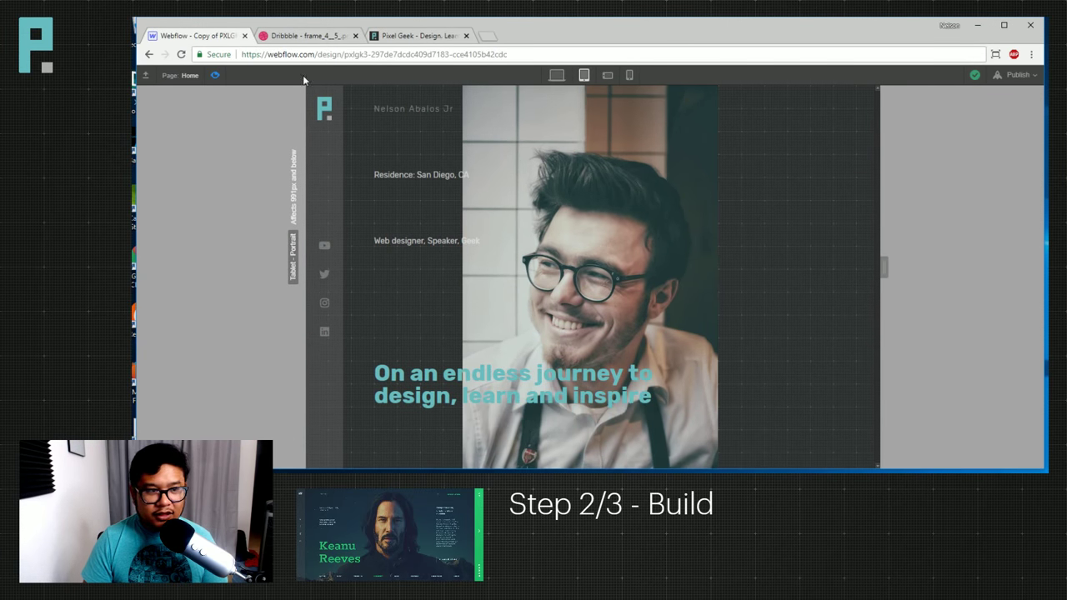
{"action": "left_click", "coordinate": [556, 75]}
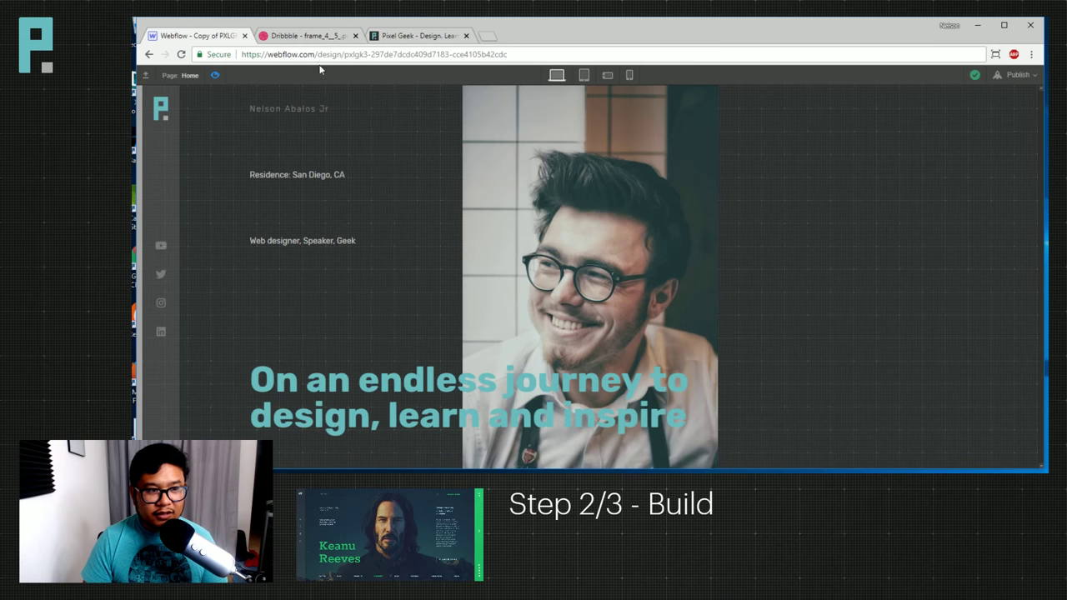
{"action": "left_click", "coordinate": [214, 75]}
Compare the 4 VW mission heading against the Dribbble reference design.
{"action": "scroll", "coordinate": [933, 328], "scroll_direction": "down", "scroll_amount": 3}
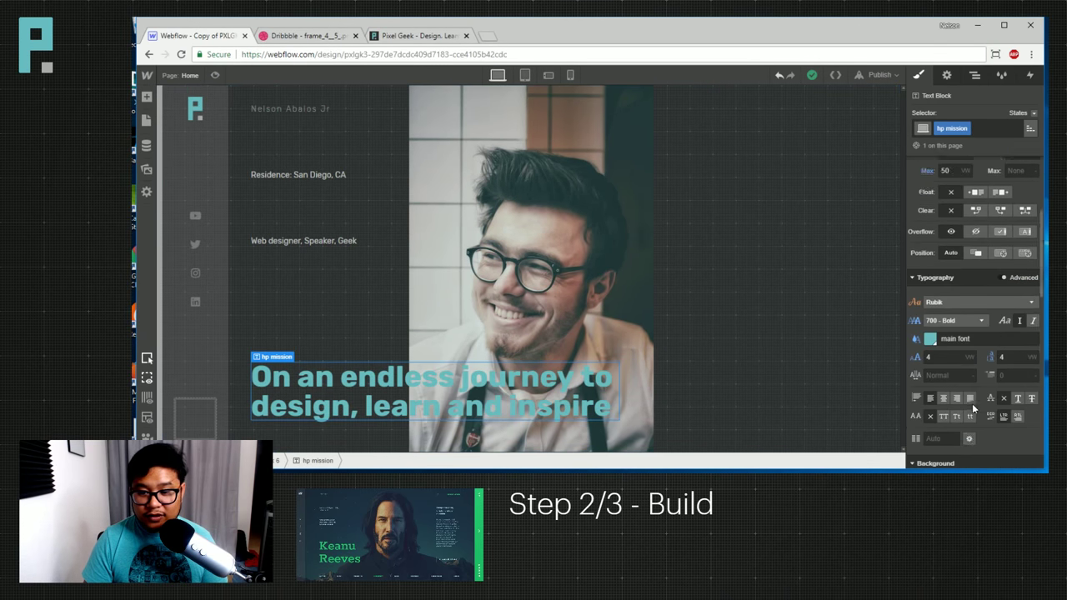
{"action": "scroll", "coordinate": [997, 332], "scroll_direction": "up", "scroll_amount": 3}
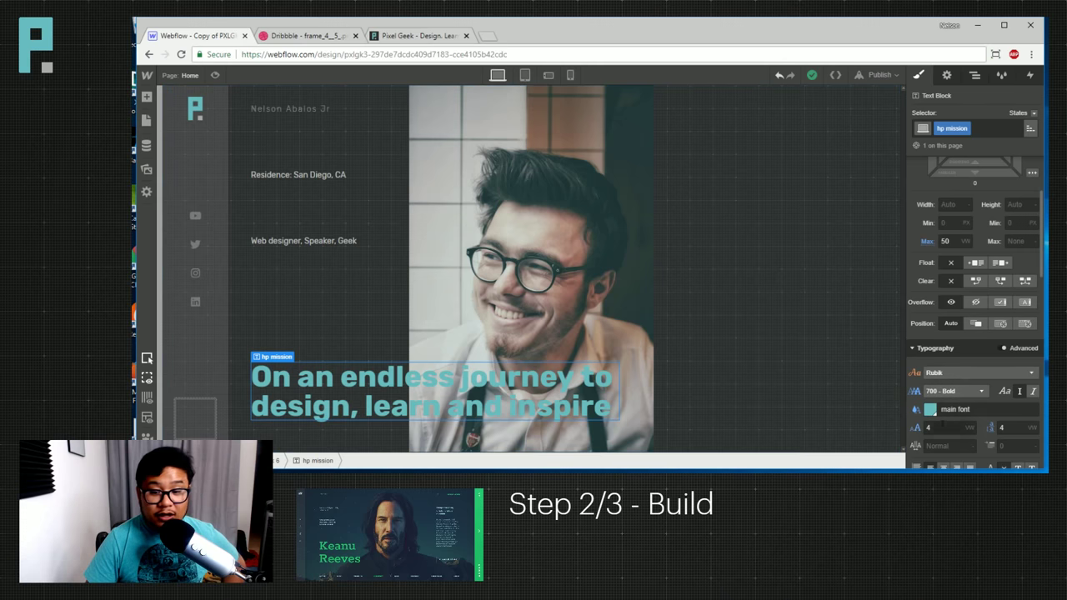
{"action": "left_click", "coordinate": [945, 427]}
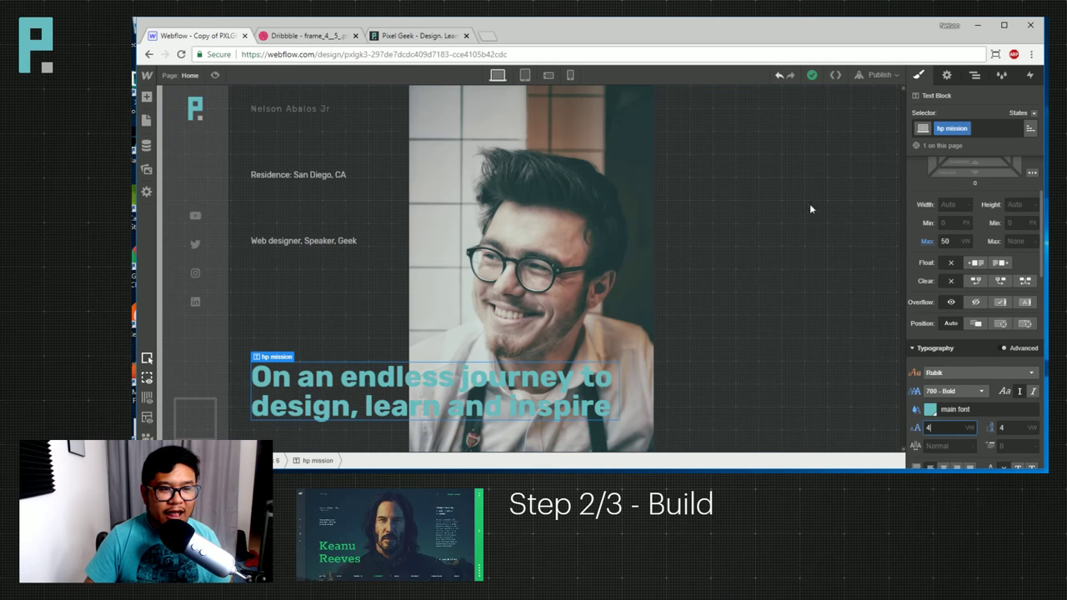
{"action": "left_click", "coordinate": [308, 42]}
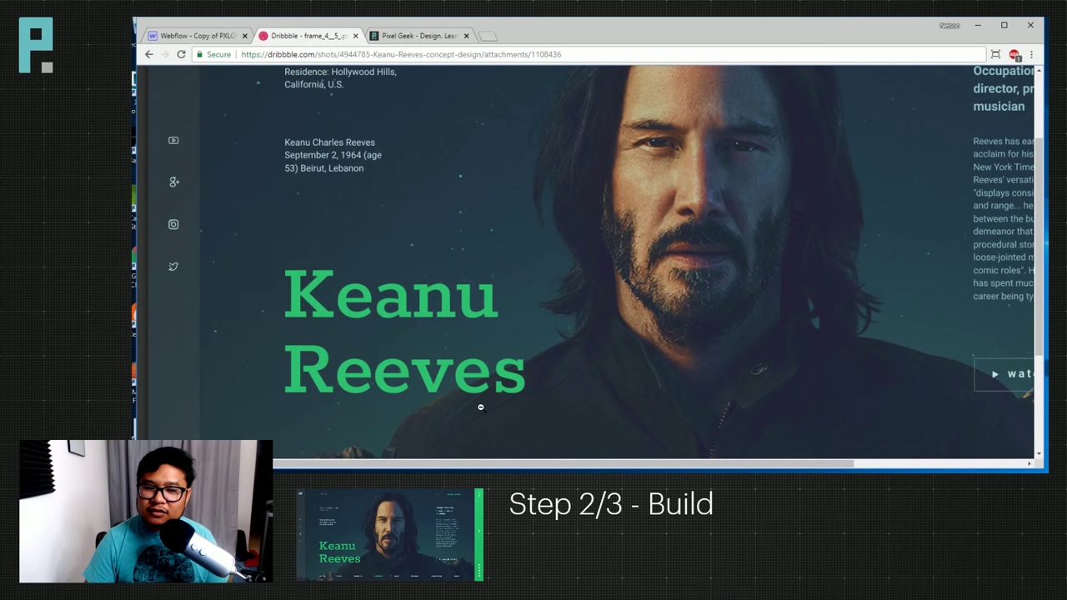
{"action": "left_click", "coordinate": [202, 39]}
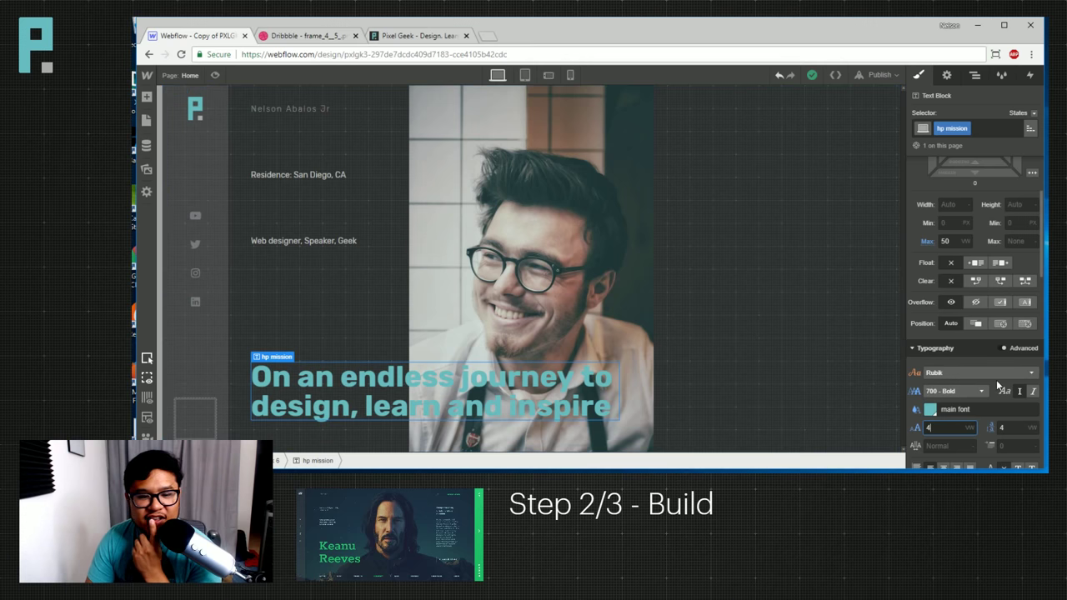
Open the Rambles page and then the Rambles Template page from the pages list.
{"action": "left_click", "coordinate": [188, 75]}
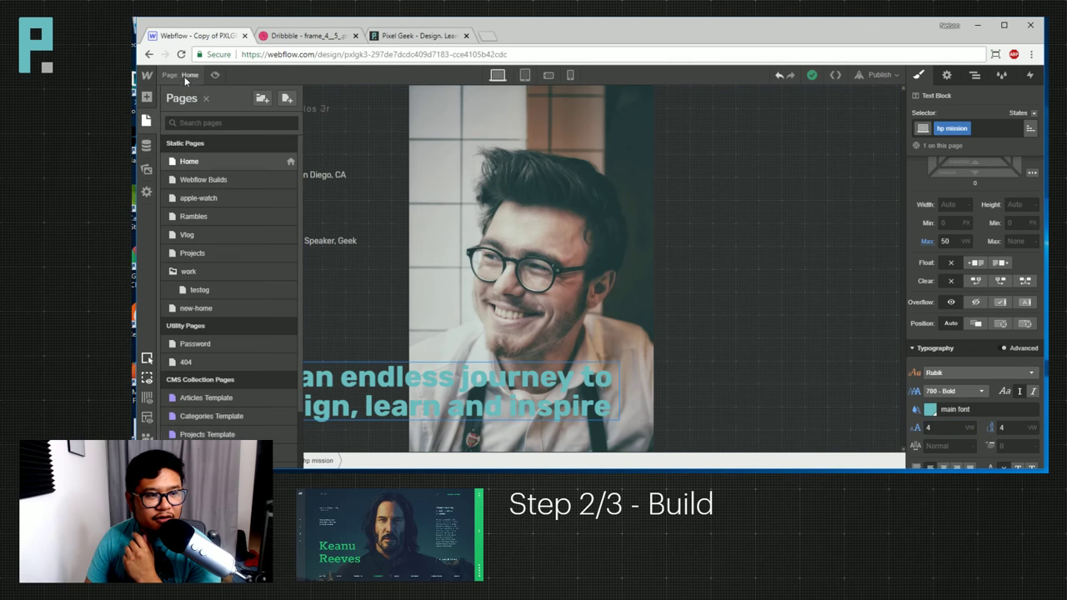
{"action": "left_click", "coordinate": [192, 76]}
{"action": "left_click", "coordinate": [191, 76]}
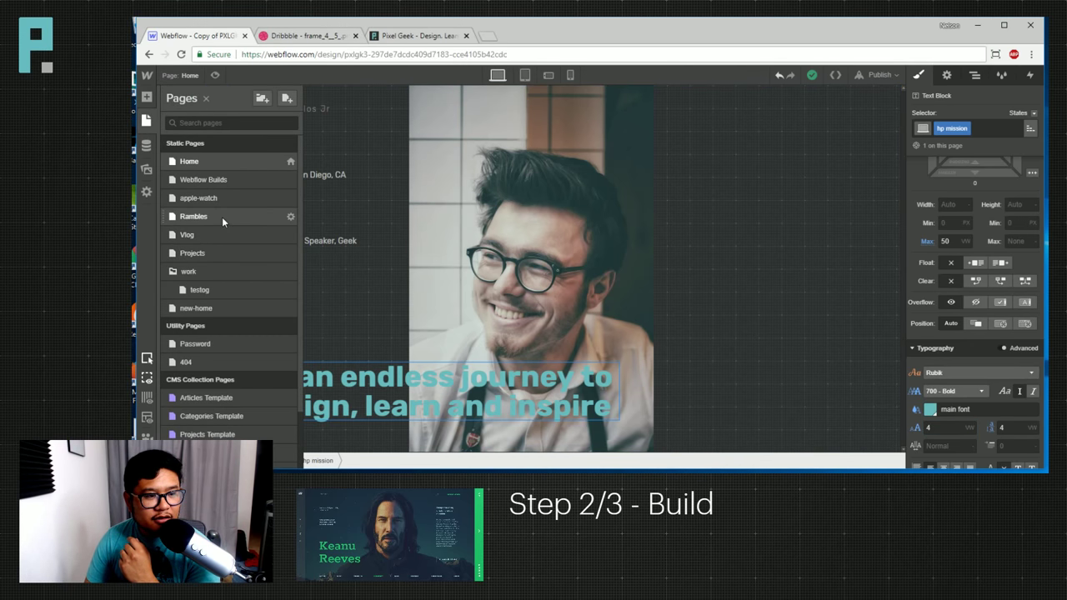
{"action": "left_click", "coordinate": [222, 217]}
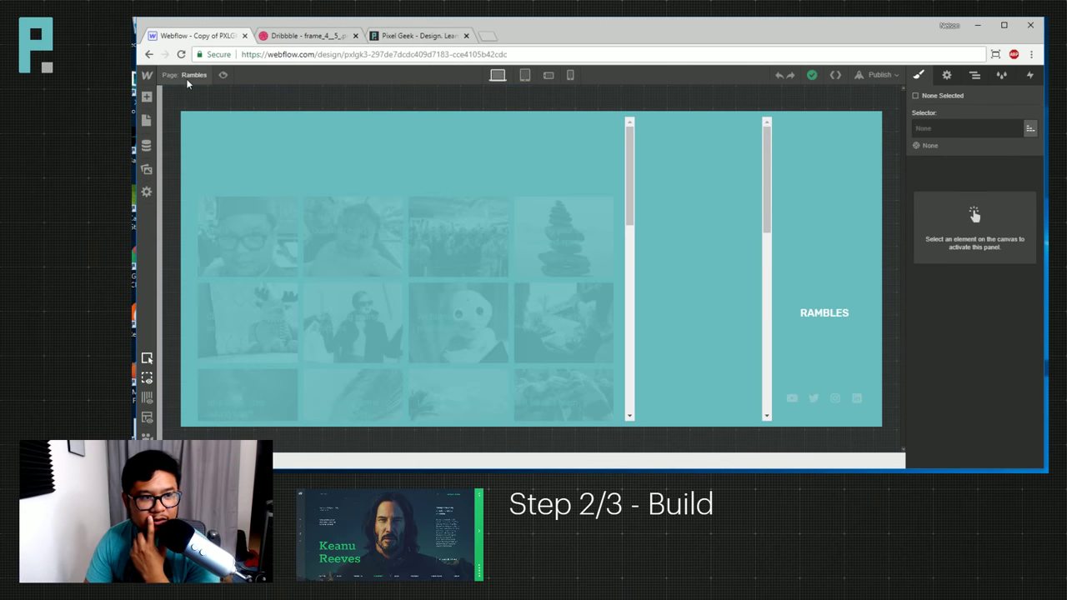
{"action": "left_click", "coordinate": [186, 77]}
{"action": "scroll", "coordinate": [239, 389], "scroll_direction": "down", "scroll_amount": 2}
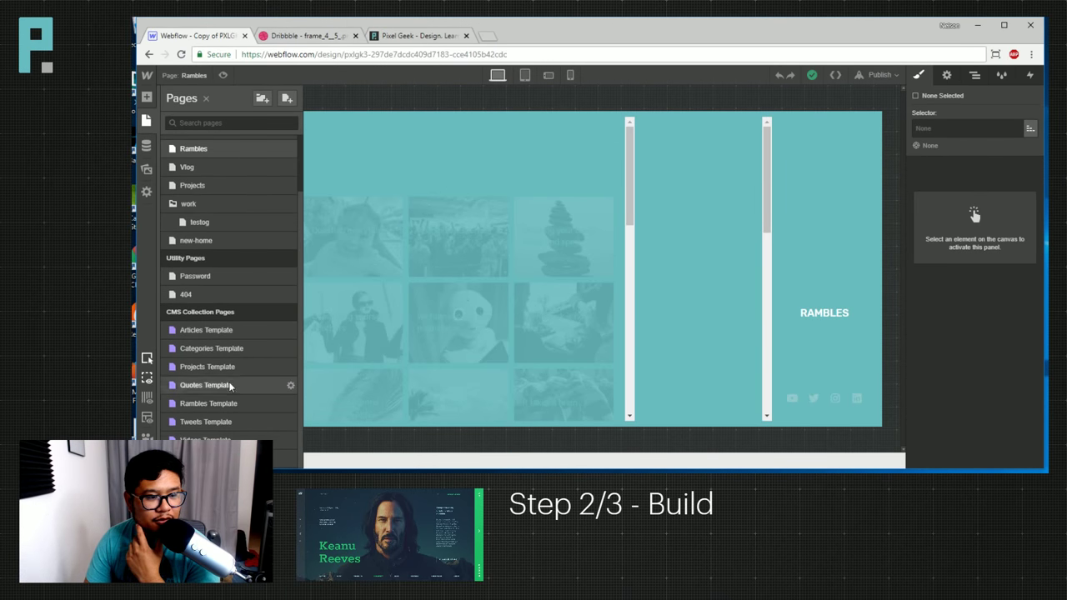
{"action": "left_click", "coordinate": [247, 403]}
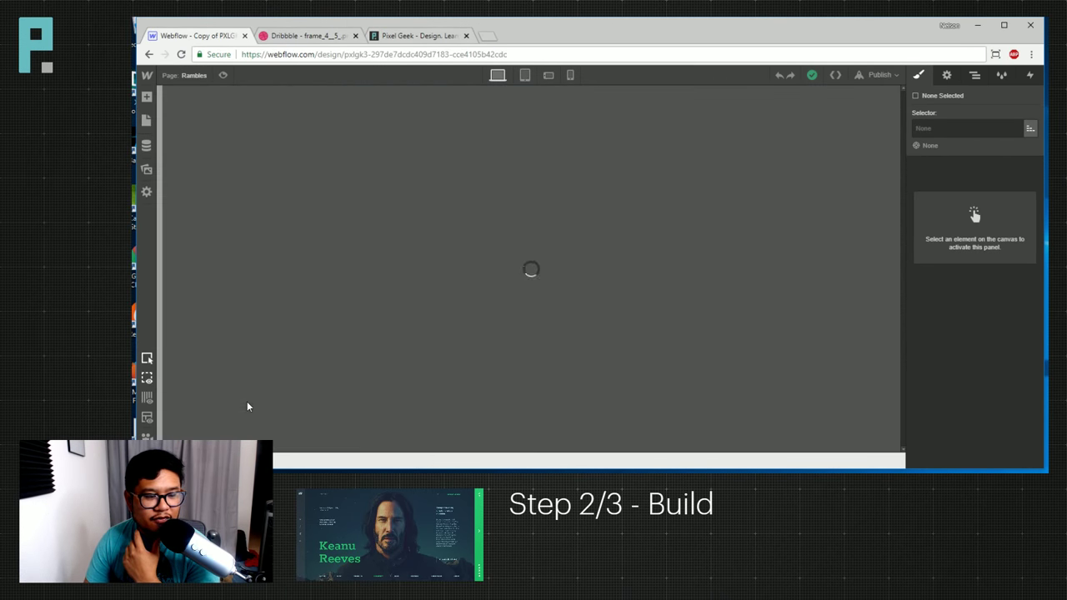
{"action": "scroll", "coordinate": [542, 309], "scroll_direction": "down", "scroll_amount": 3}
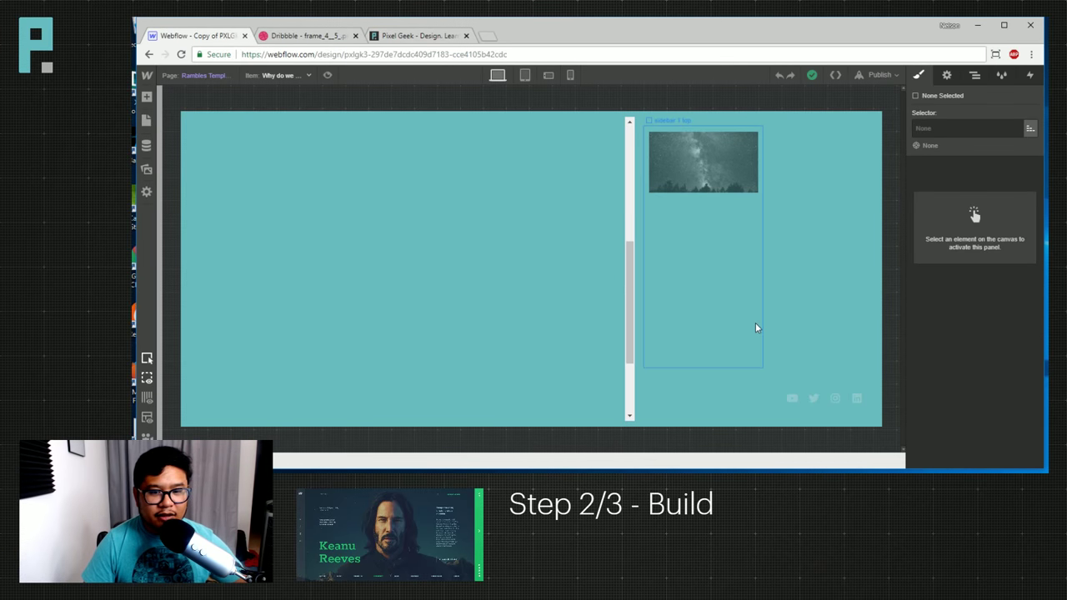
Inspect the template's side nav, corner wrapper, main wrapper and ramble text, then return to Home.
{"action": "left_click", "coordinate": [975, 75]}
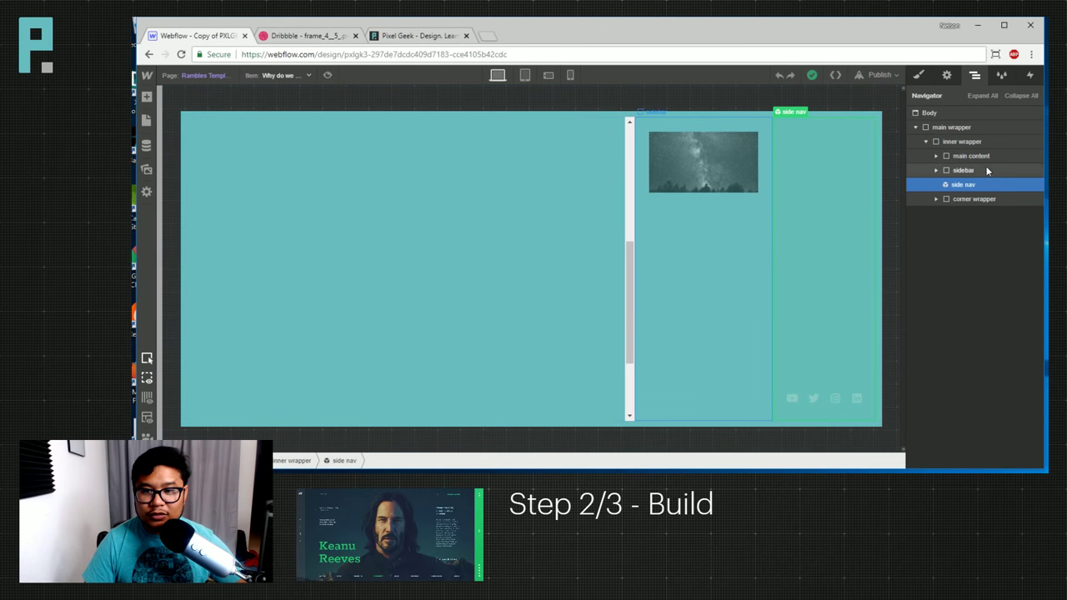
{"action": "left_click", "coordinate": [976, 185]}
{"action": "left_click", "coordinate": [958, 199]}
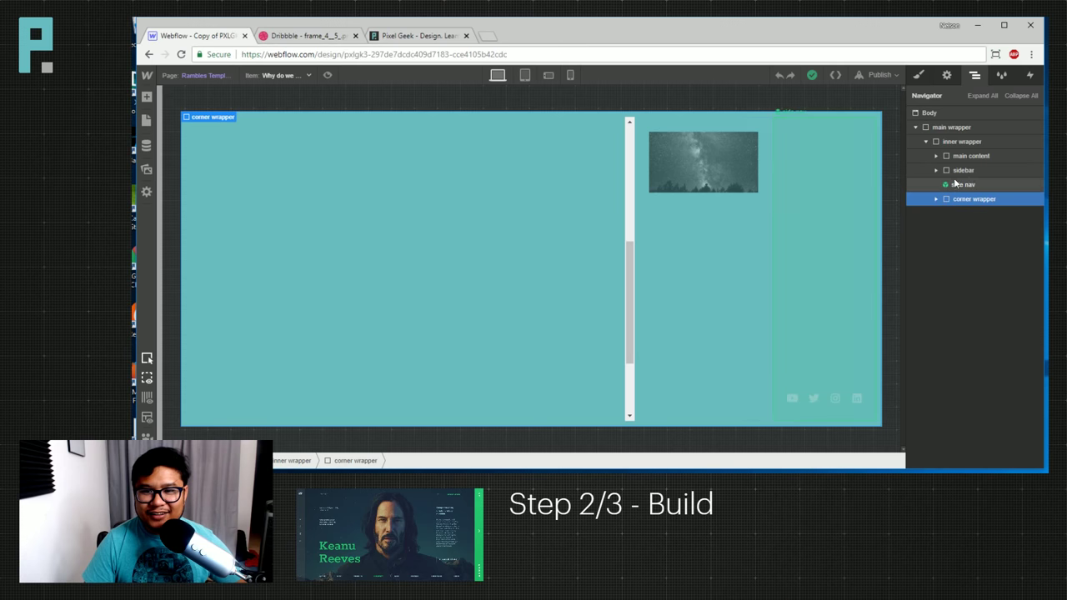
{"action": "left_click", "coordinate": [956, 128]}
{"action": "key", "text": "s"}
{"action": "scroll", "coordinate": [997, 352], "scroll_direction": "down", "scroll_amount": 5}
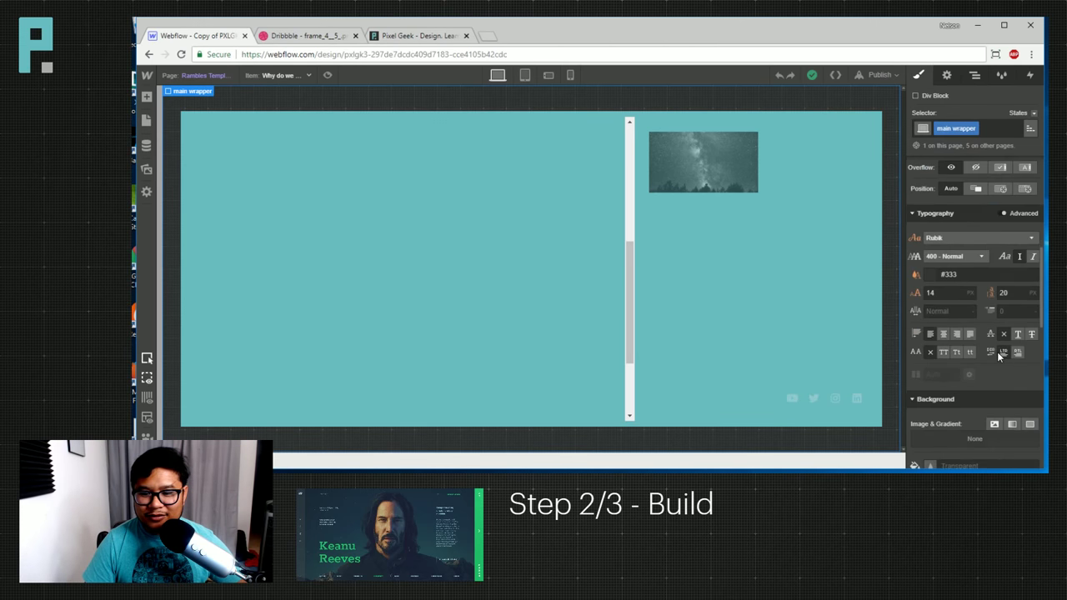
{"action": "left_click", "coordinate": [755, 237]}
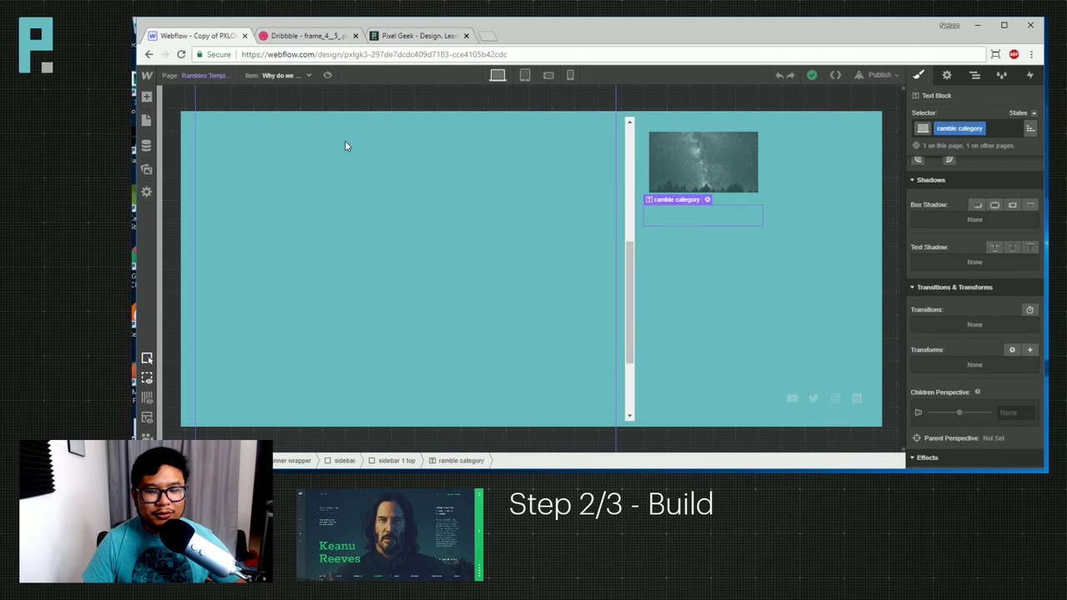
{"action": "left_click", "coordinate": [204, 75]}
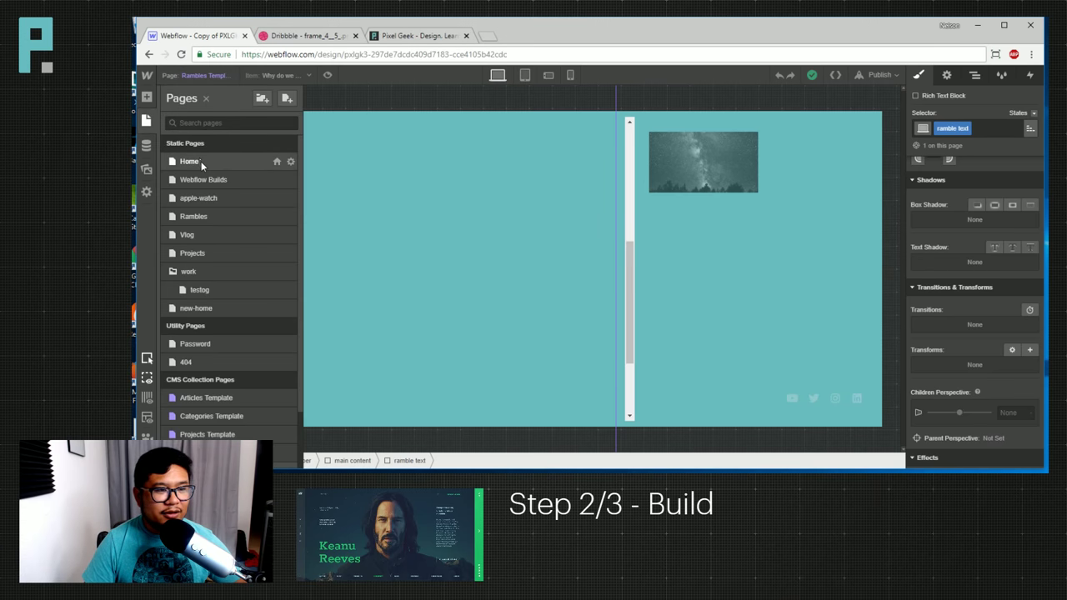
{"action": "left_click", "coordinate": [190, 161]}
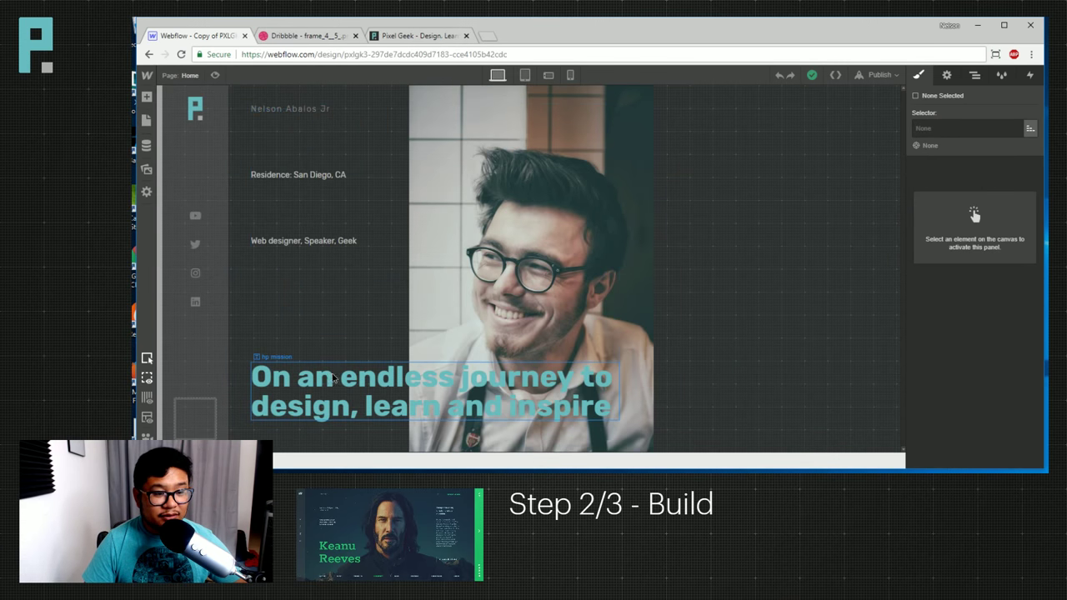
Browse the font list and set the mission heading's font to Merriweather.
{"action": "scroll", "coordinate": [1000, 344], "scroll_direction": "down", "scroll_amount": 4}
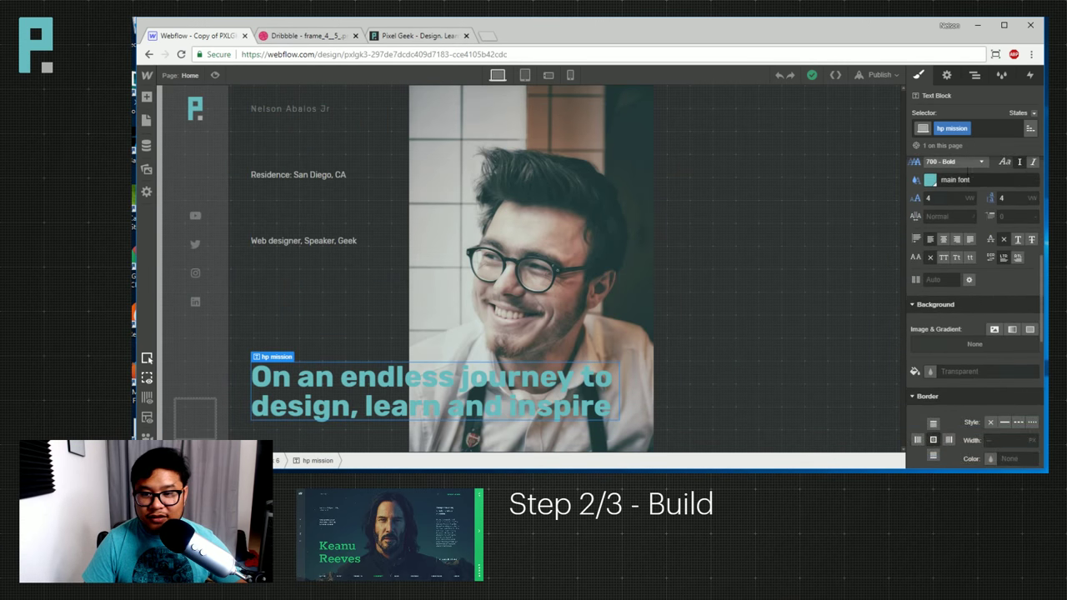
{"action": "left_click", "coordinate": [991, 202]}
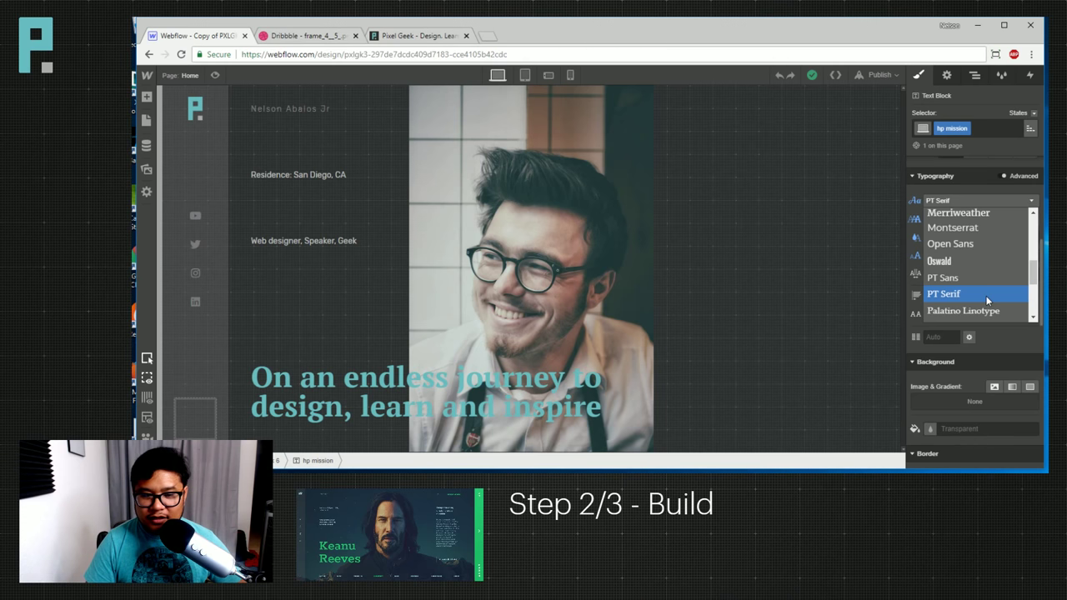
{"action": "scroll", "coordinate": [985, 295], "scroll_direction": "down", "scroll_amount": 1}
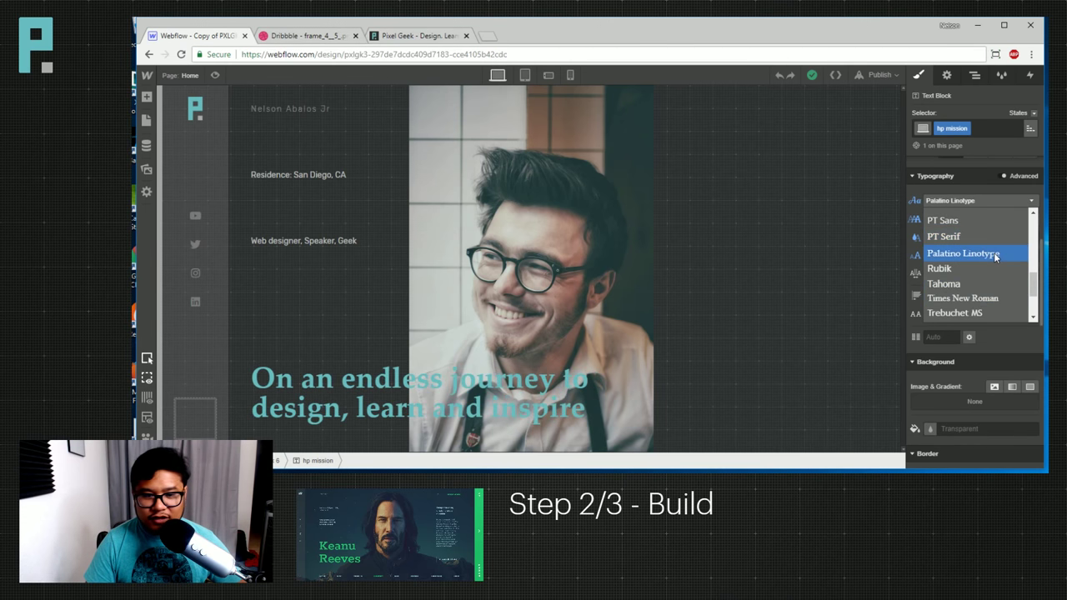
{"action": "scroll", "coordinate": [994, 253], "scroll_direction": "down", "scroll_amount": 4}
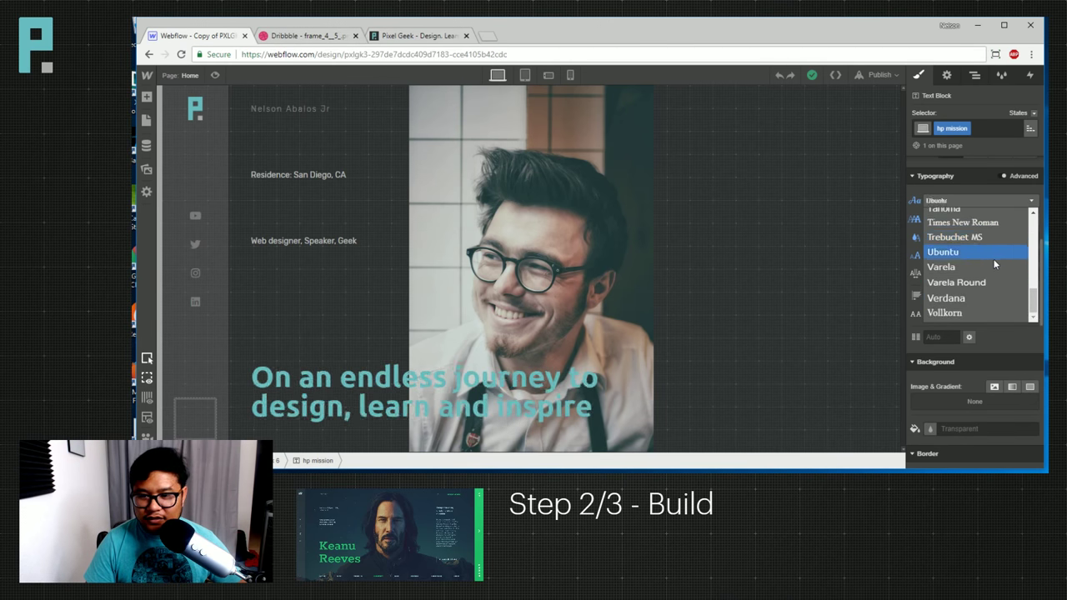
{"action": "scroll", "coordinate": [992, 238], "scroll_direction": "up", "scroll_amount": 3}
{"action": "scroll", "coordinate": [992, 250], "scroll_direction": "up", "scroll_amount": 3}
{"action": "scroll", "coordinate": [993, 237], "scroll_direction": "down", "scroll_amount": 3}
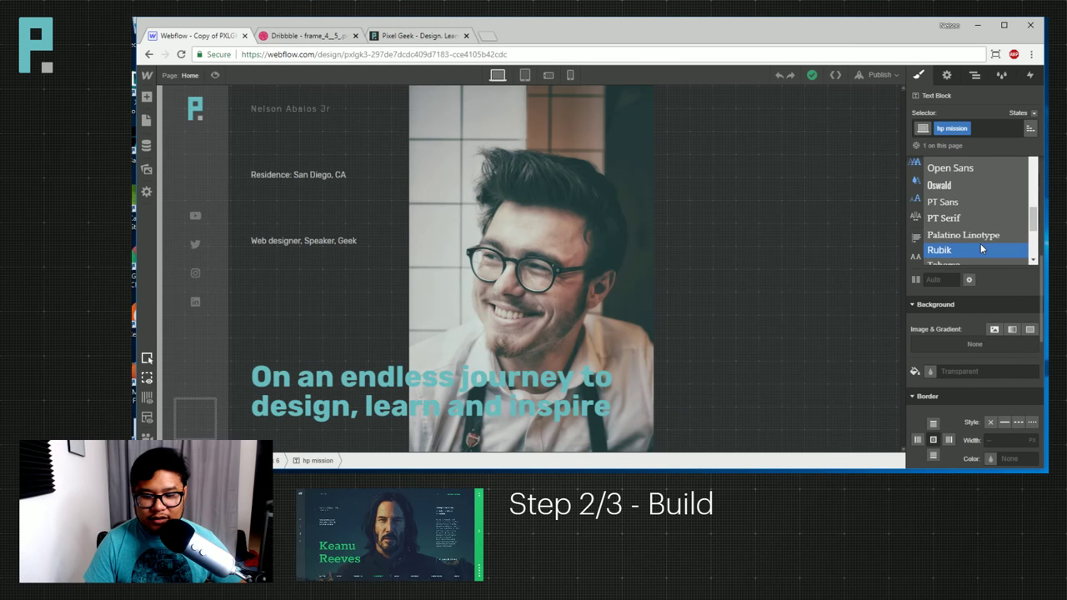
{"action": "scroll", "coordinate": [980, 243], "scroll_direction": "up", "scroll_amount": 3}
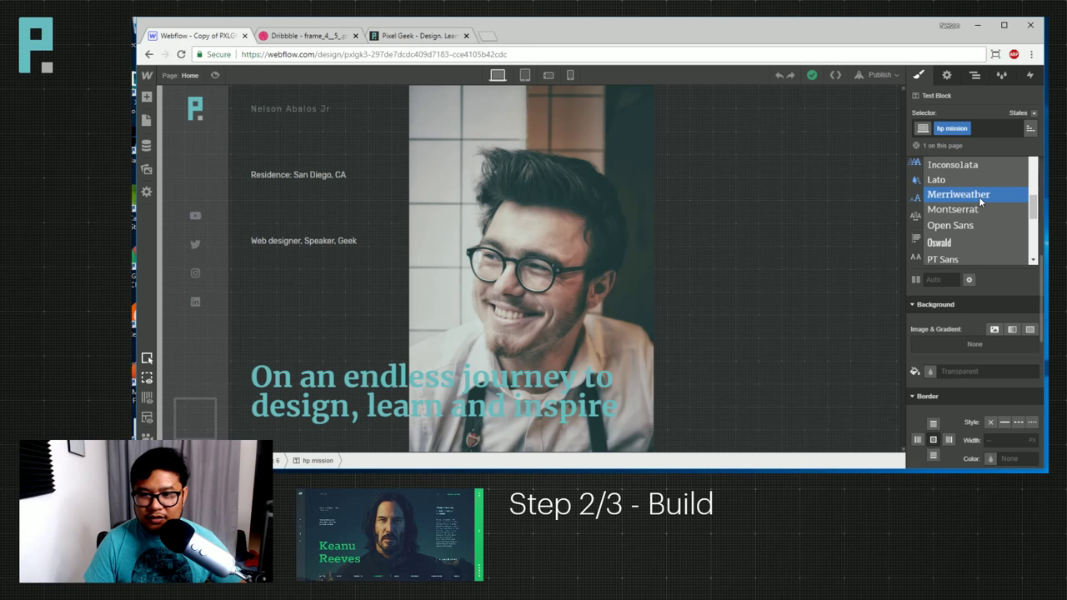
{"action": "scroll", "coordinate": [979, 200], "scroll_direction": "down", "scroll_amount": 2}
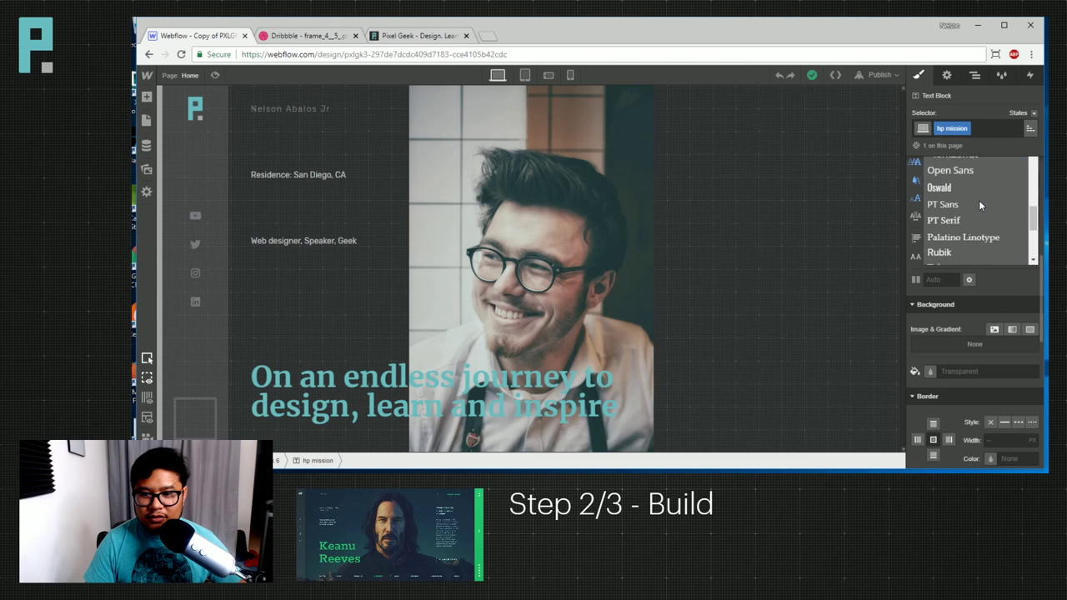
{"action": "scroll", "coordinate": [979, 200], "scroll_direction": "up", "scroll_amount": 5}
{"action": "scroll", "coordinate": [980, 218], "scroll_direction": "up", "scroll_amount": 4}
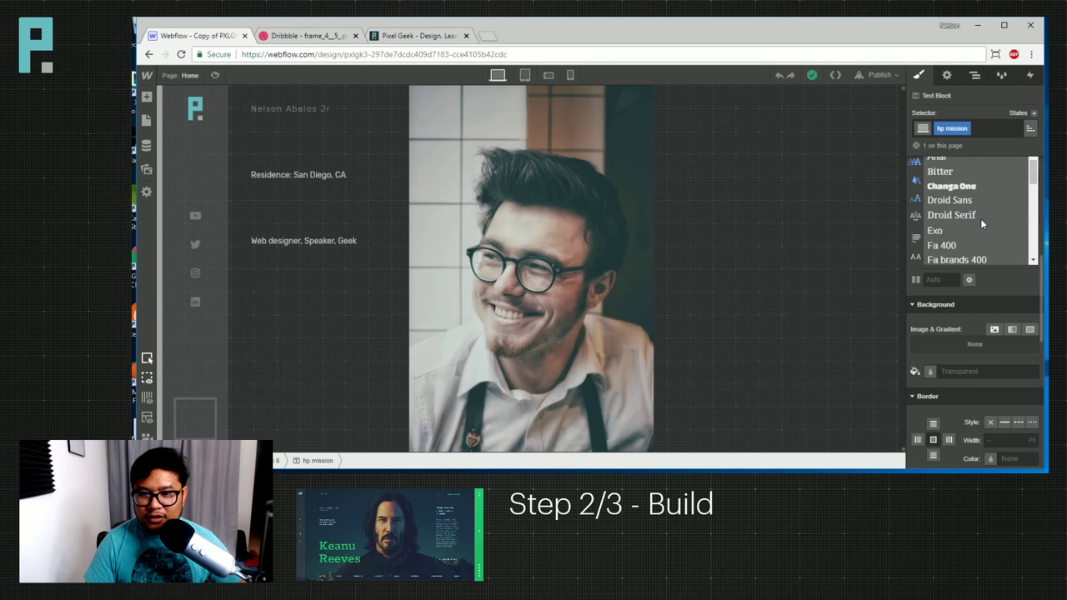
{"action": "scroll", "coordinate": [977, 268], "scroll_direction": "down", "scroll_amount": 4}
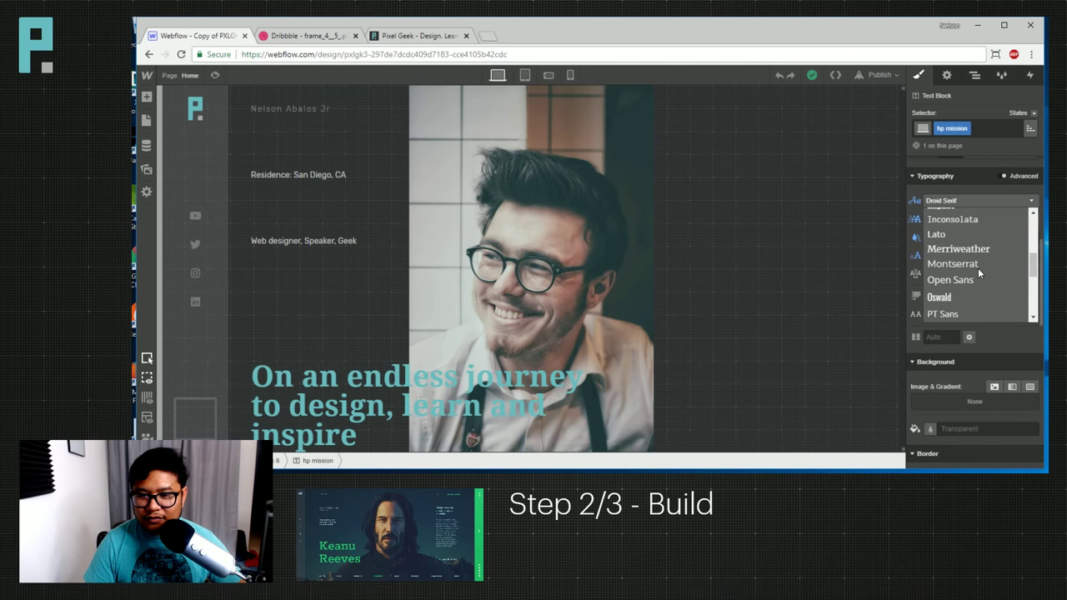
{"action": "scroll", "coordinate": [977, 273], "scroll_direction": "down", "scroll_amount": 2}
{"action": "scroll", "coordinate": [977, 268], "scroll_direction": "up", "scroll_amount": 2}
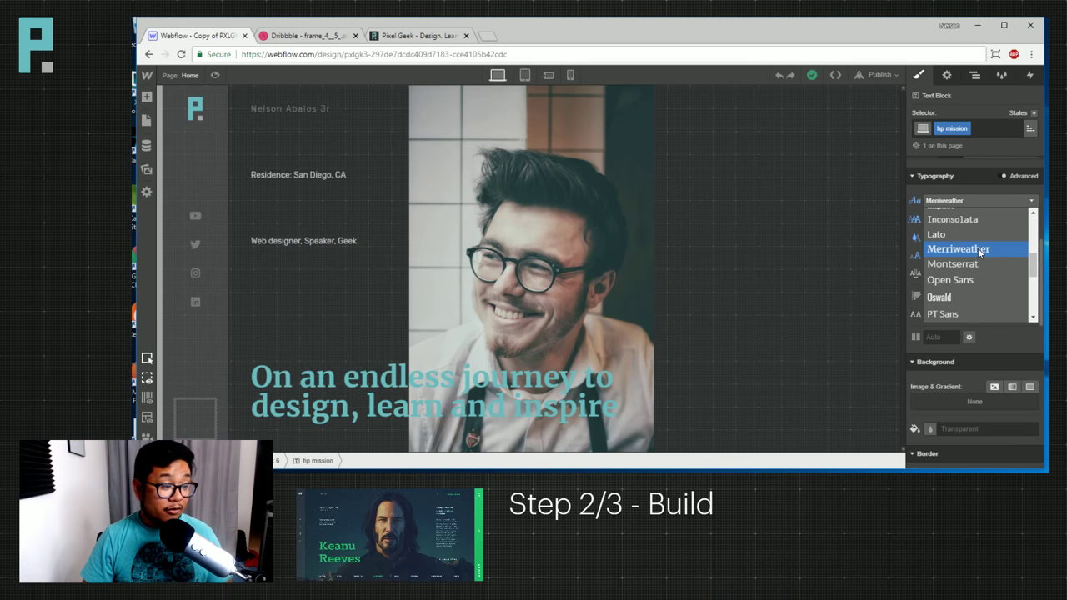
{"action": "left_click", "coordinate": [978, 248]}
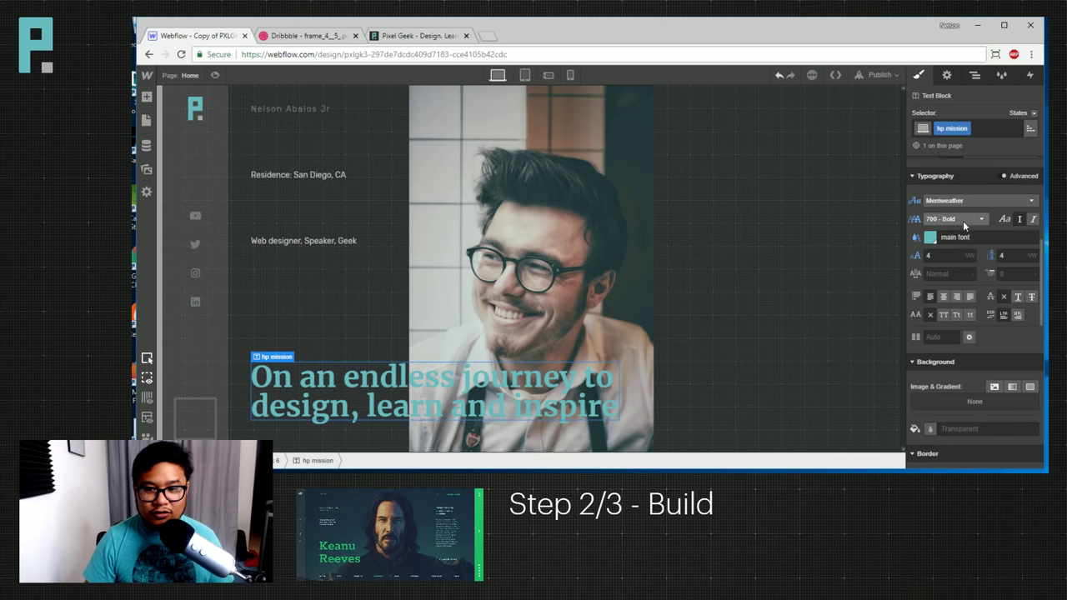
Set the heading's font weight to 400 - Normal.
{"action": "left_click", "coordinate": [960, 219]}
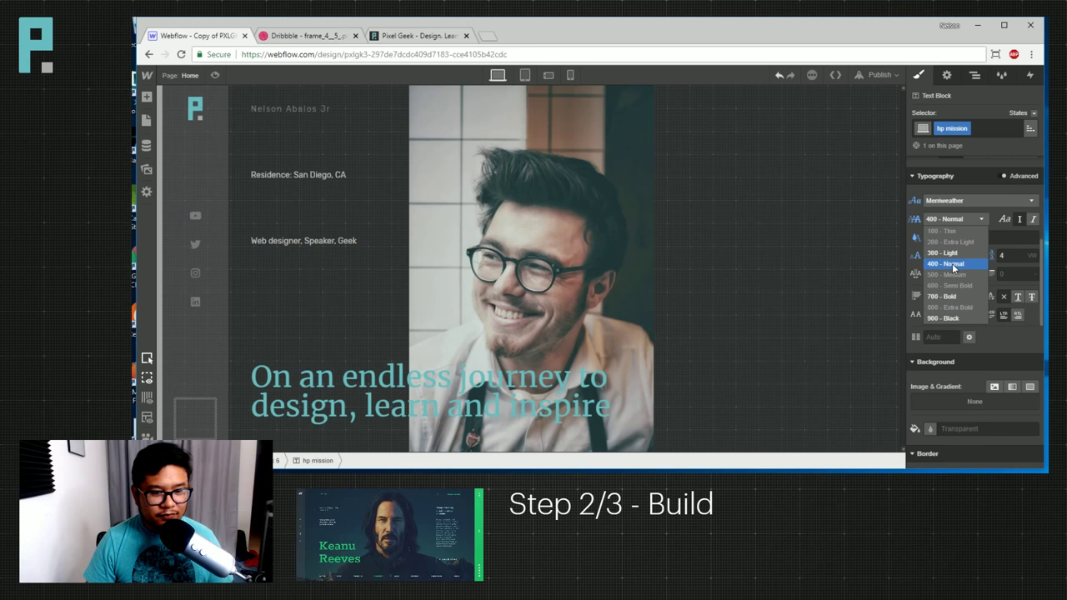
{"action": "left_click", "coordinate": [955, 265]}
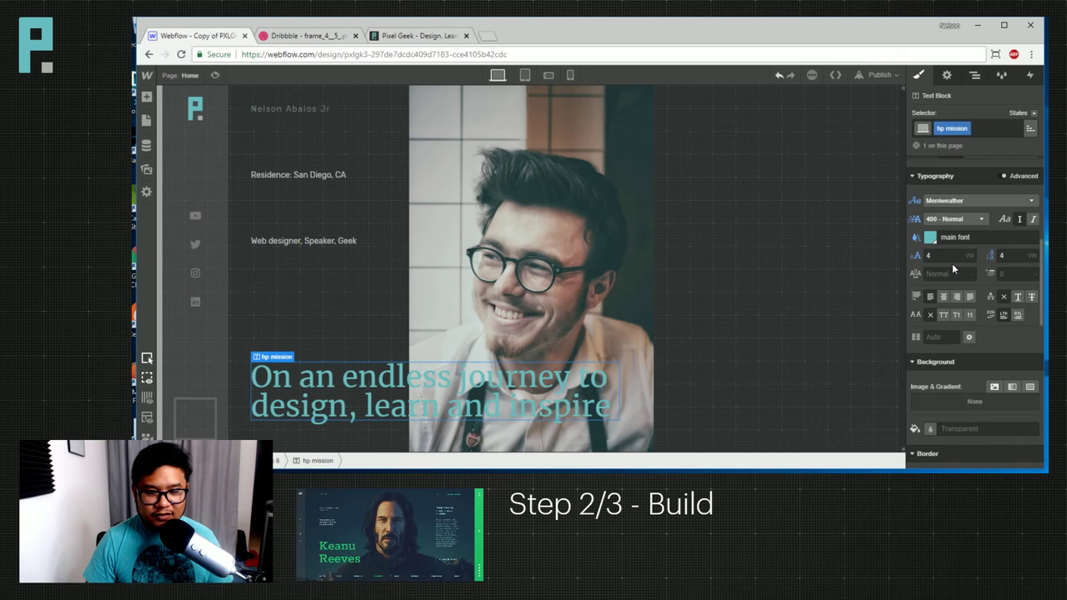
{"action": "scroll", "coordinate": [949, 303], "scroll_direction": "up", "scroll_amount": 1}
Try 6 VW font size and line height, a 75 VW max width, and a smaller top margin.
{"action": "left_click", "coordinate": [927, 310]}
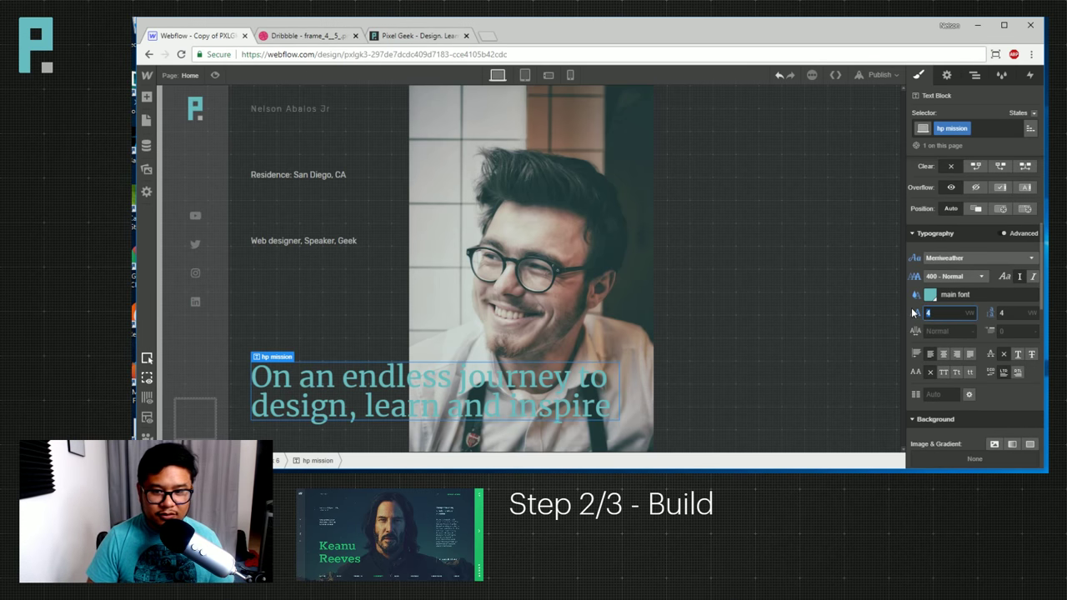
{"action": "type", "text": "6"}
{"action": "key", "text": "Tab"}
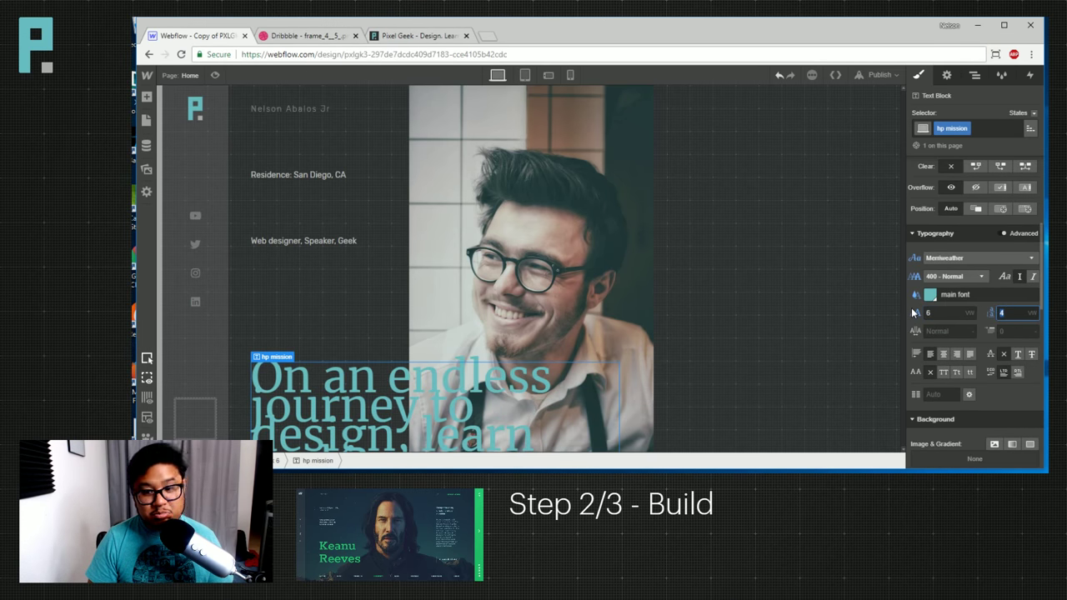
{"action": "type", "text": "6"}
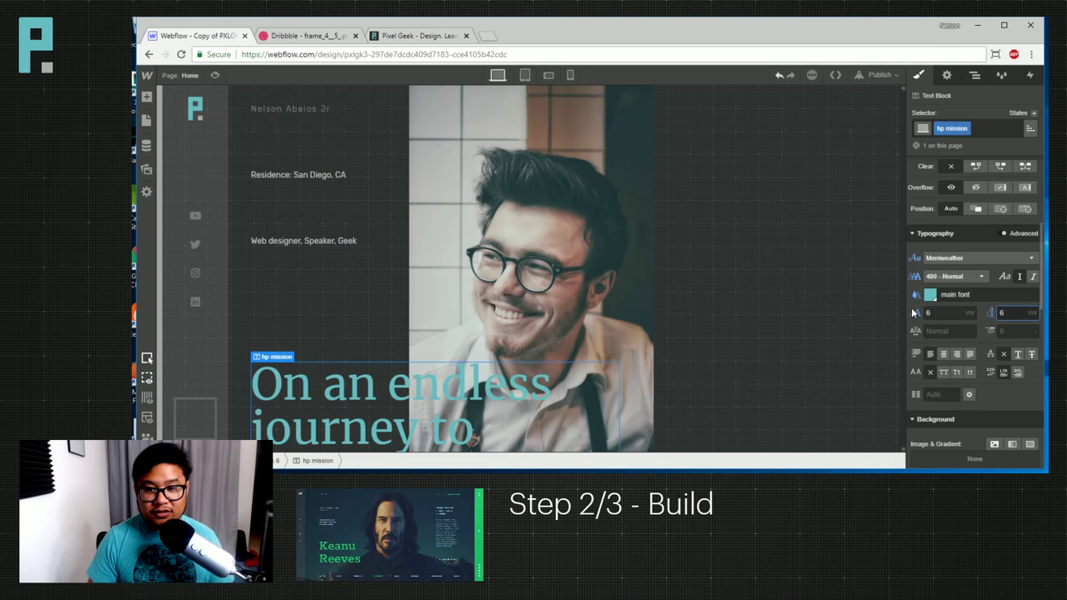
{"action": "scroll", "coordinate": [911, 308], "scroll_direction": "up", "scroll_amount": 2}
{"action": "left_click", "coordinate": [950, 298]}
{"action": "type", "text": "50"}
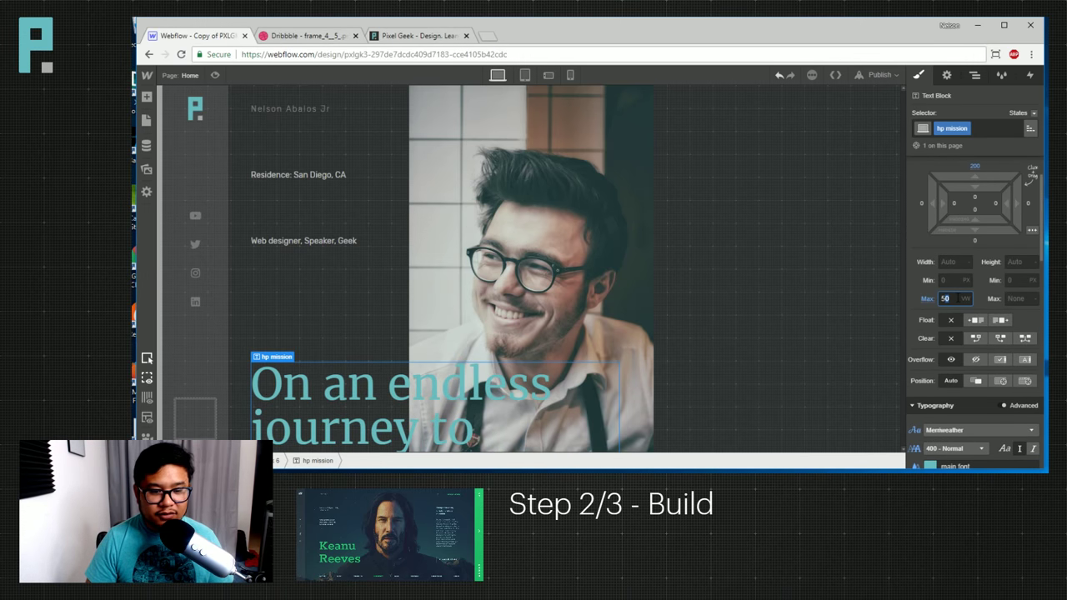
{"action": "key", "text": "shift+Up"}
{"action": "key", "text": "shift+Up"}
{"action": "key", "text": "shift+Up"}
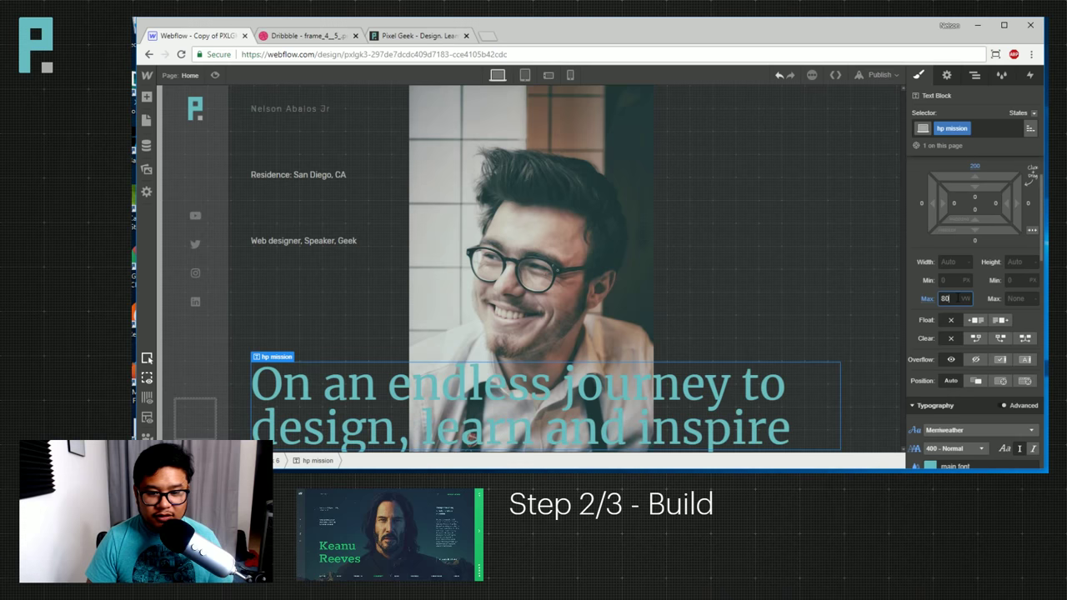
{"action": "key", "text": "Down"}
{"action": "key", "text": "Down"}
{"action": "key", "text": "Down"}
{"action": "key", "text": "Down"}
{"action": "key", "text": "Down"}
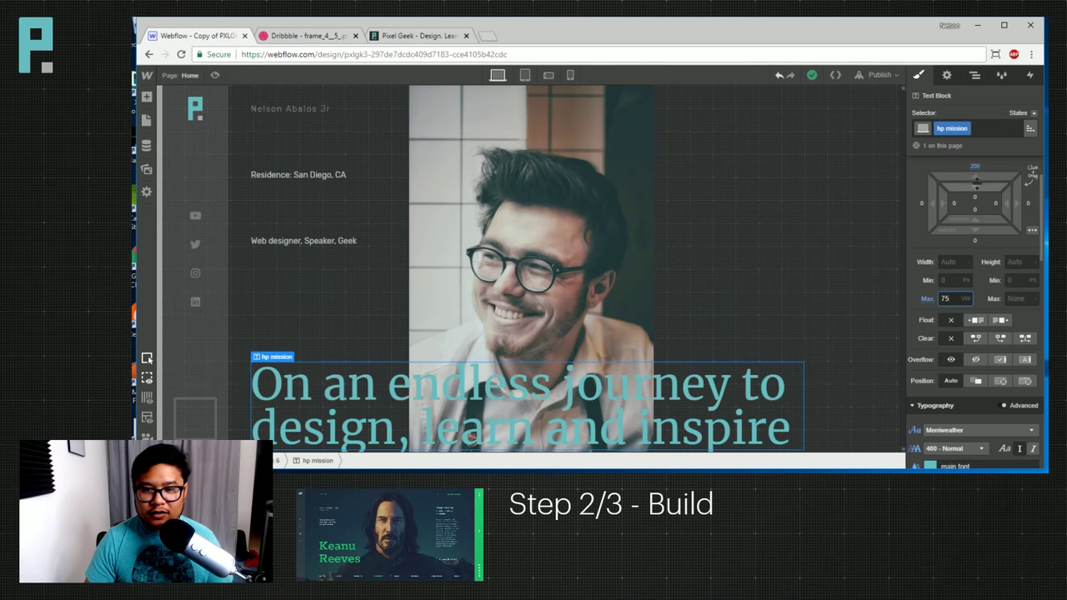
{"action": "left_click_drag", "start_coordinate": [975, 166], "coordinate": [974, 231]}
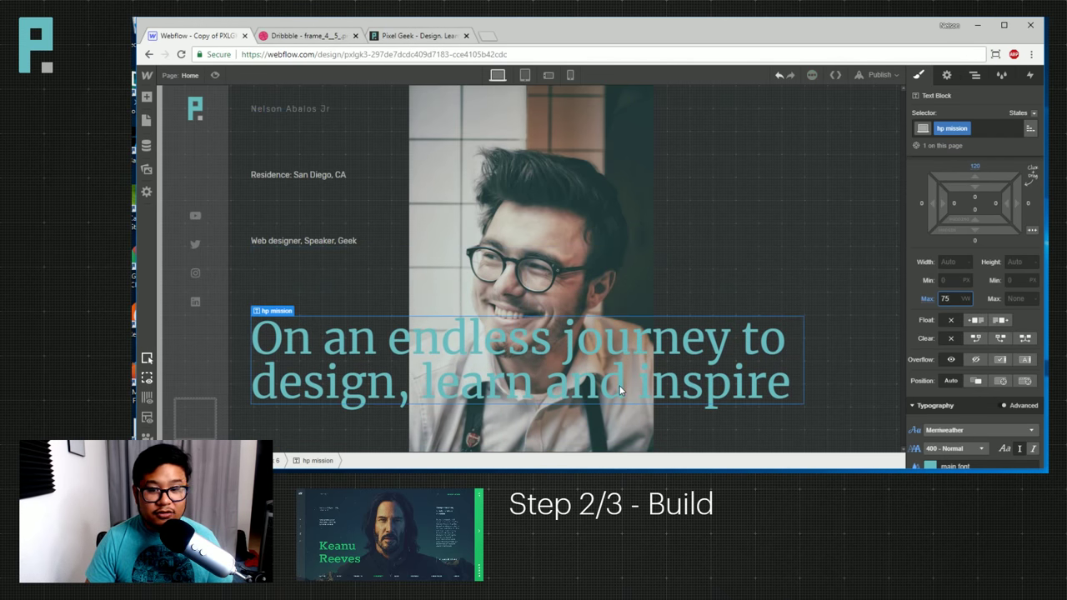
Compare the heading against the Dribbble reference design.
{"action": "left_click", "coordinate": [305, 36]}
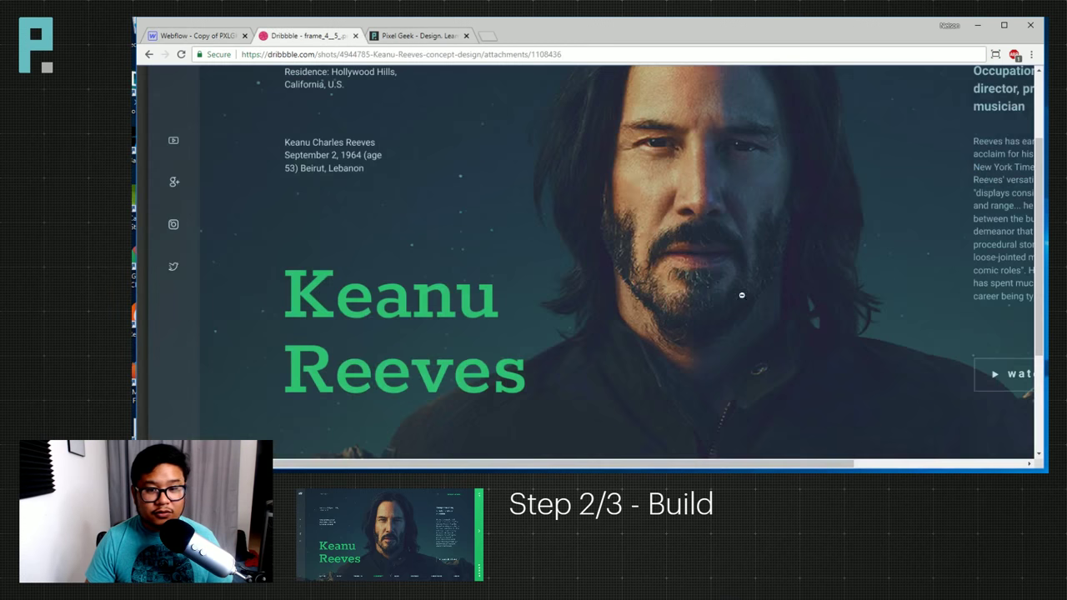
{"action": "scroll", "coordinate": [773, 275], "scroll_direction": "up", "scroll_amount": 1}
{"action": "scroll", "coordinate": [773, 275], "scroll_direction": "right", "scroll_amount": 3}
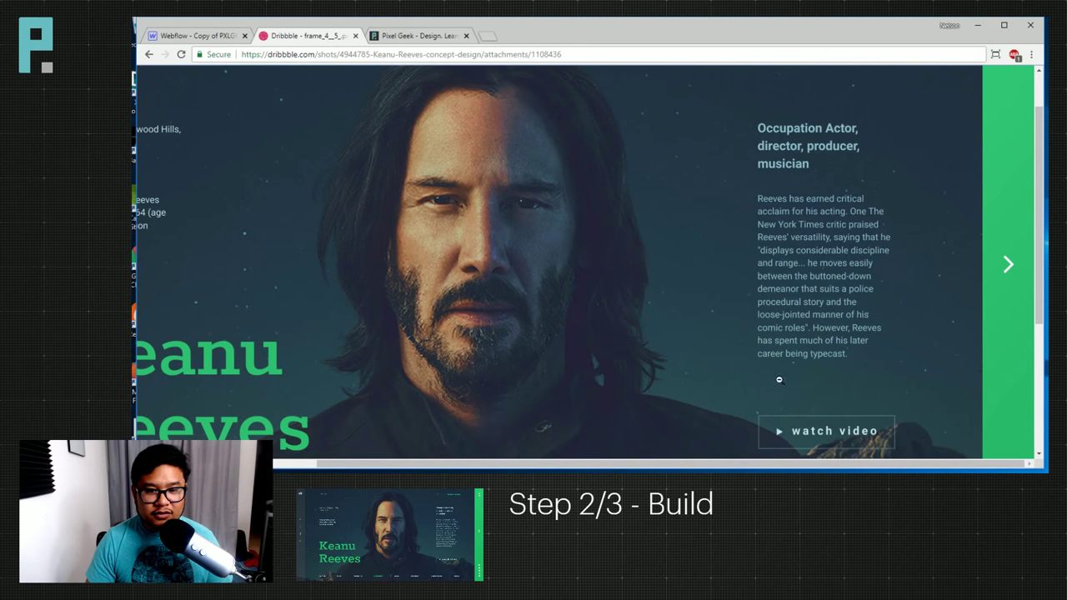
{"action": "left_click", "coordinate": [216, 36]}
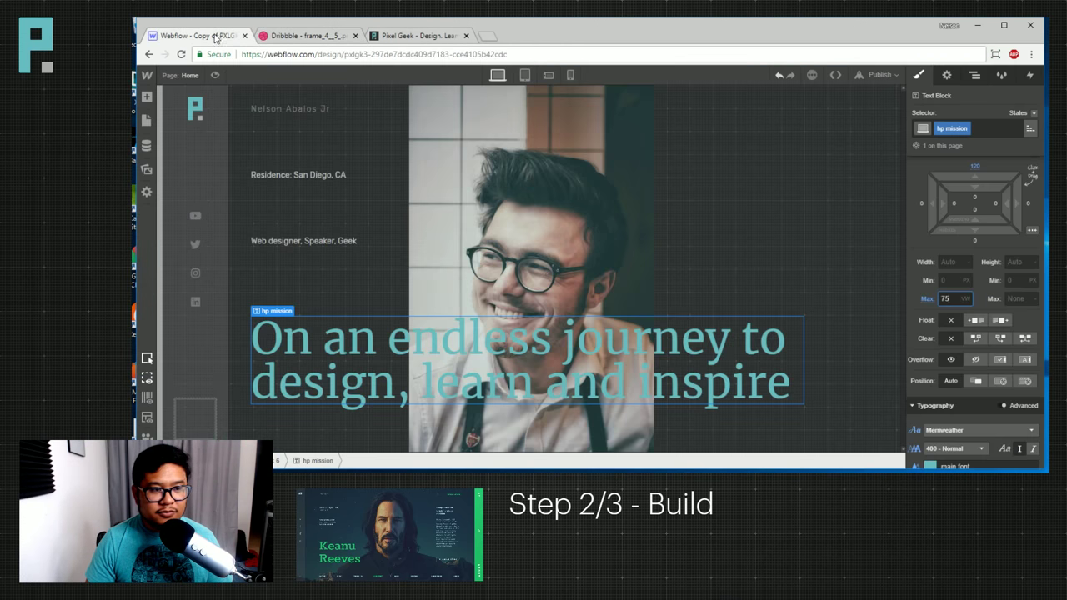
{"action": "scroll", "coordinate": [934, 333], "scroll_direction": "down", "scroll_amount": 3}
Set the heading's font size and line height both to 4.5 VW.
{"action": "left_click", "coordinate": [948, 312]}
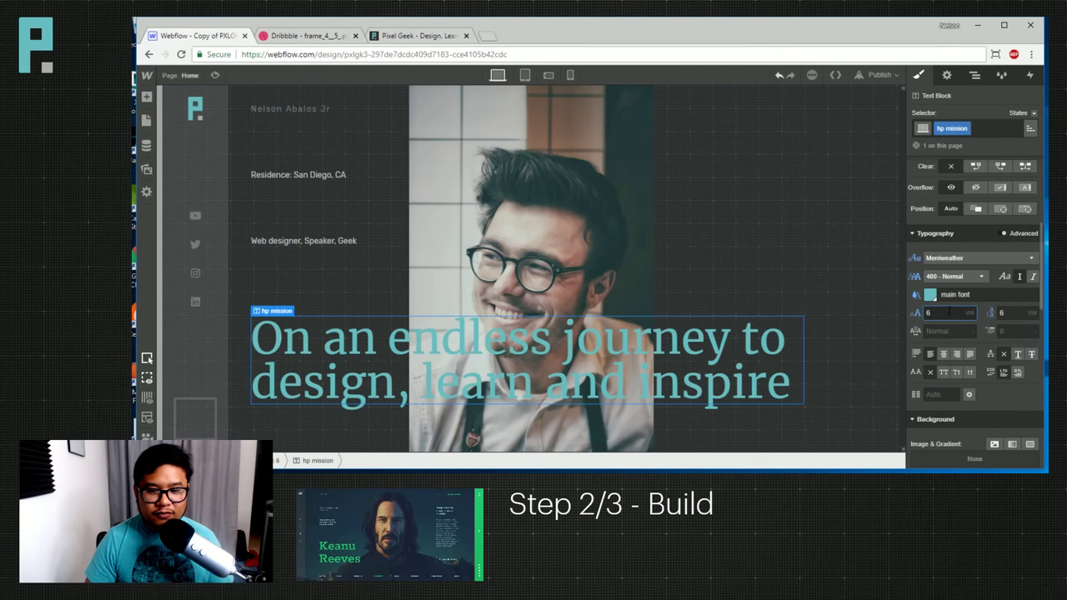
{"action": "key", "text": "Down"}
{"action": "key", "text": "Tab"}
{"action": "type", "text": "5"}
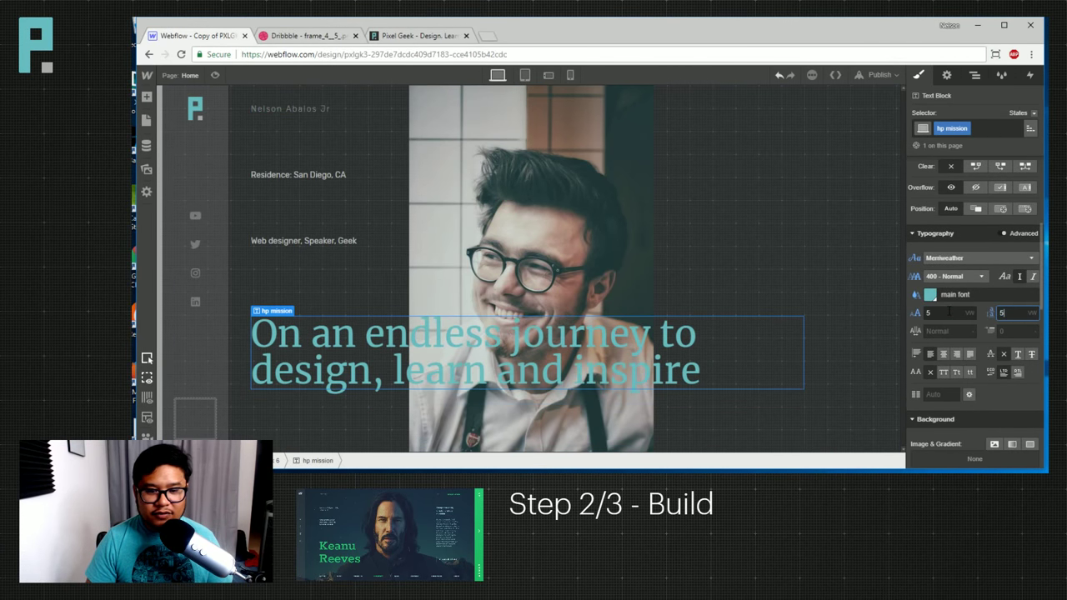
{"action": "key", "text": "shift+Tab"}
{"action": "type", "text": "4.5"}
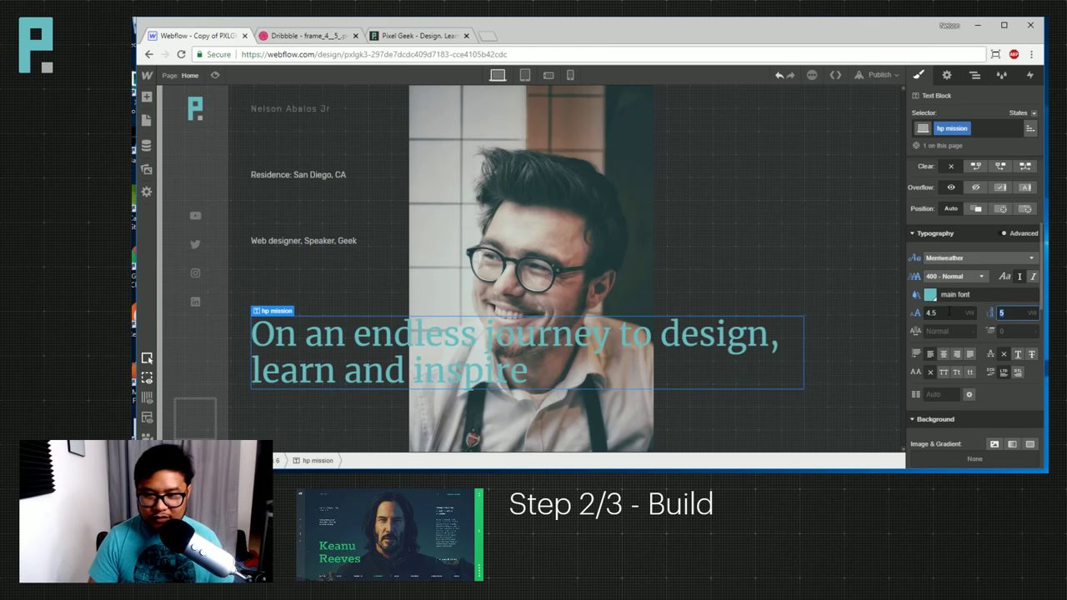
{"action": "key", "text": "Tab"}
{"action": "type", "text": "4.5"}
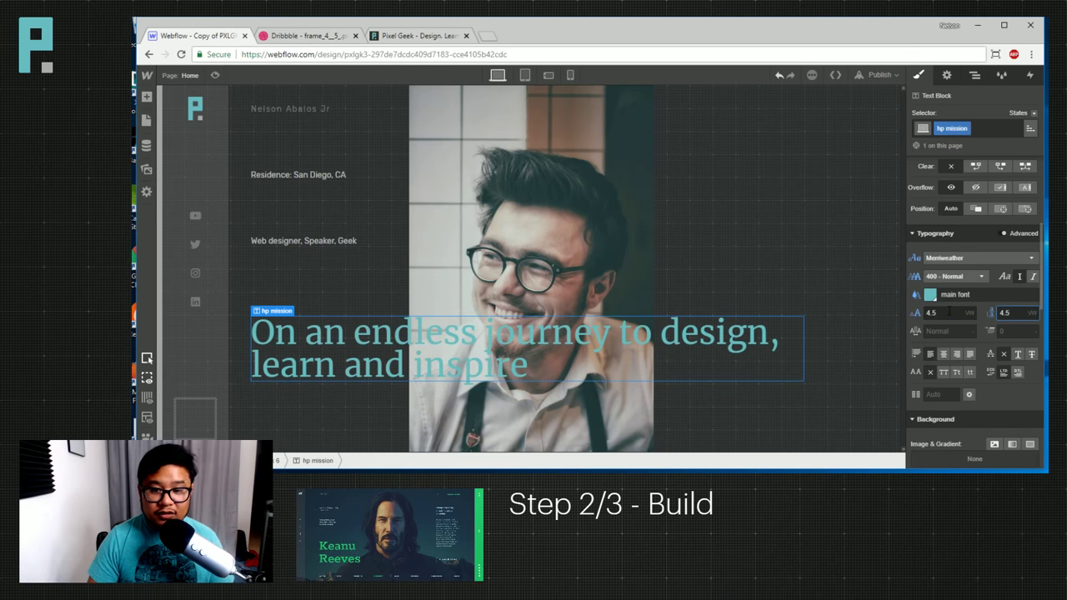
Narrow the heading's max width from 73 to 59 VW so it wraps after 'journey to'.
{"action": "scroll", "coordinate": [969, 240], "scroll_direction": "up", "scroll_amount": 2}
{"action": "left_click", "coordinate": [933, 184]}
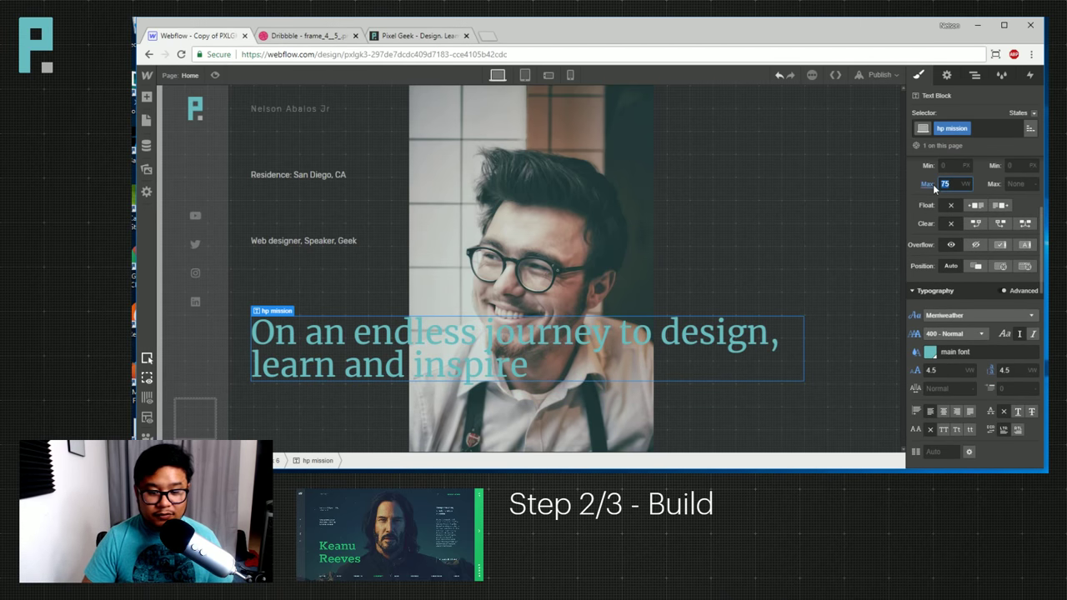
{"action": "type", "text": "73"}
{"action": "key", "text": "Down"}
{"action": "key", "text": "Down"}
{"action": "key", "text": "Down"}
{"action": "key", "text": "Down"}
{"action": "key", "text": "Down"}
{"action": "key", "text": "Down"}
{"action": "key", "text": "Down"}
{"action": "key", "text": "Down"}
{"action": "key", "text": "Down"}
{"action": "key", "text": "Down"}
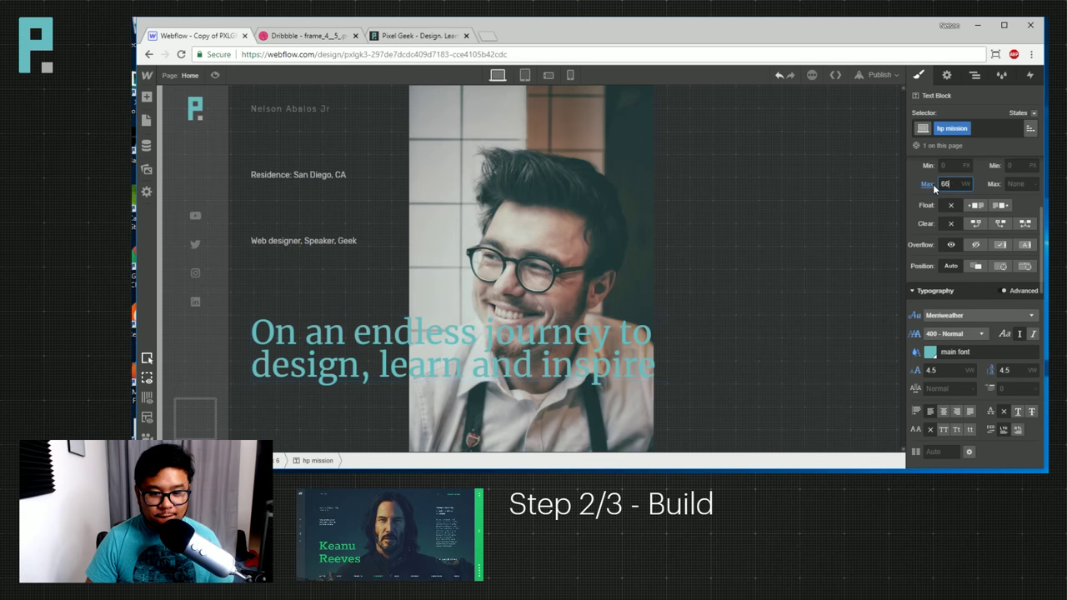
{"action": "key", "text": "Down"}
{"action": "key", "text": "Down"}
{"action": "key", "text": "Down"}
{"action": "key", "text": "Down"}
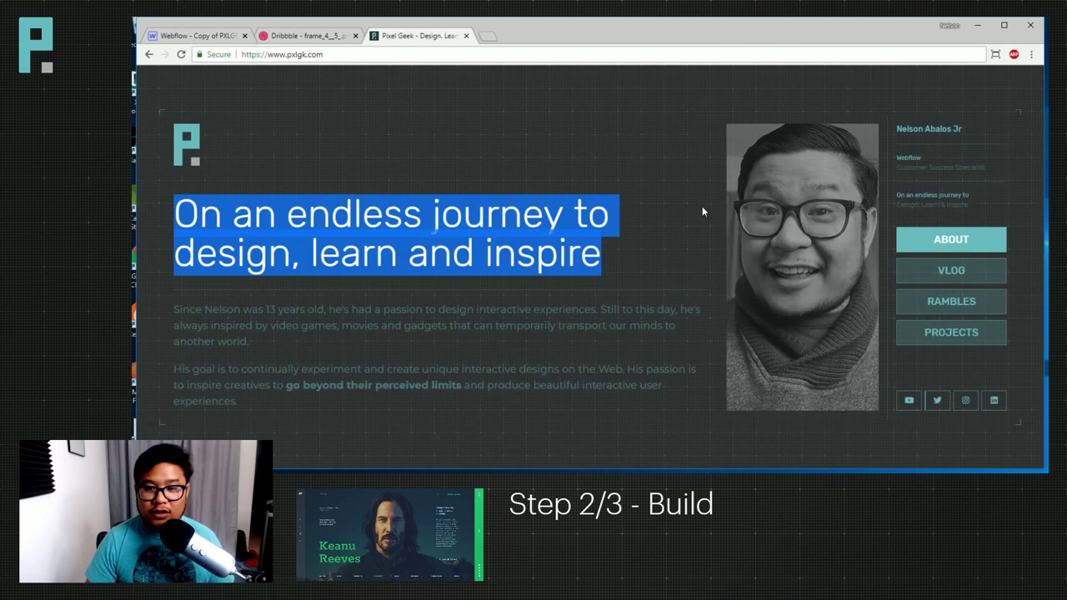
{"action": "left_click", "coordinate": [934, 219]}
{"action": "left_click_drag", "start_coordinate": [976, 197], "coordinate": [896, 198]}
{"action": "left_click_drag", "start_coordinate": [971, 211], "coordinate": [901, 209]}
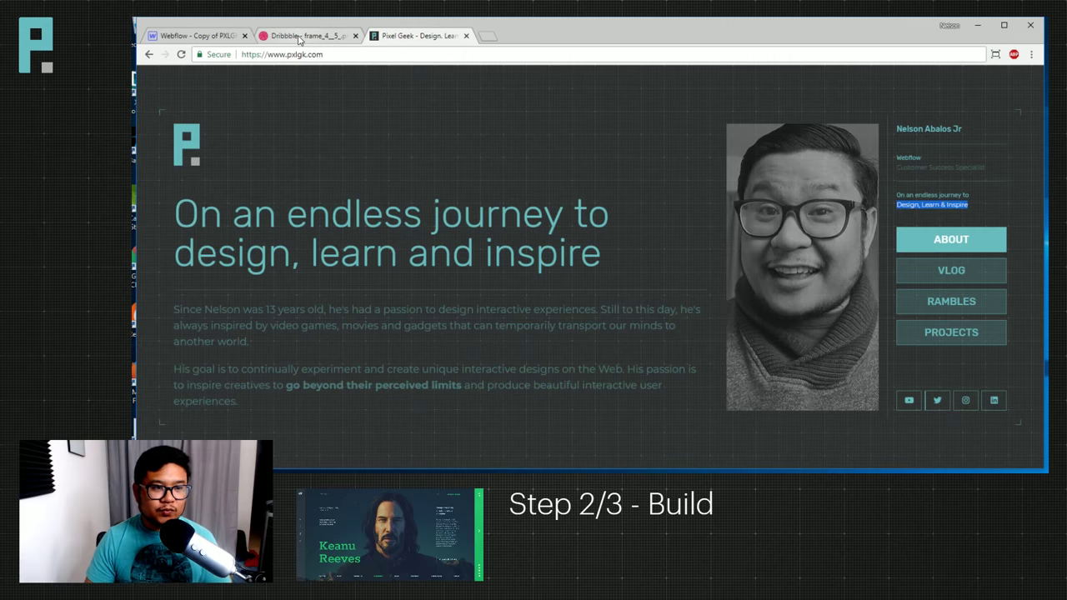
Delete the first line of the hero heading's text.
{"action": "left_click", "coordinate": [204, 38]}
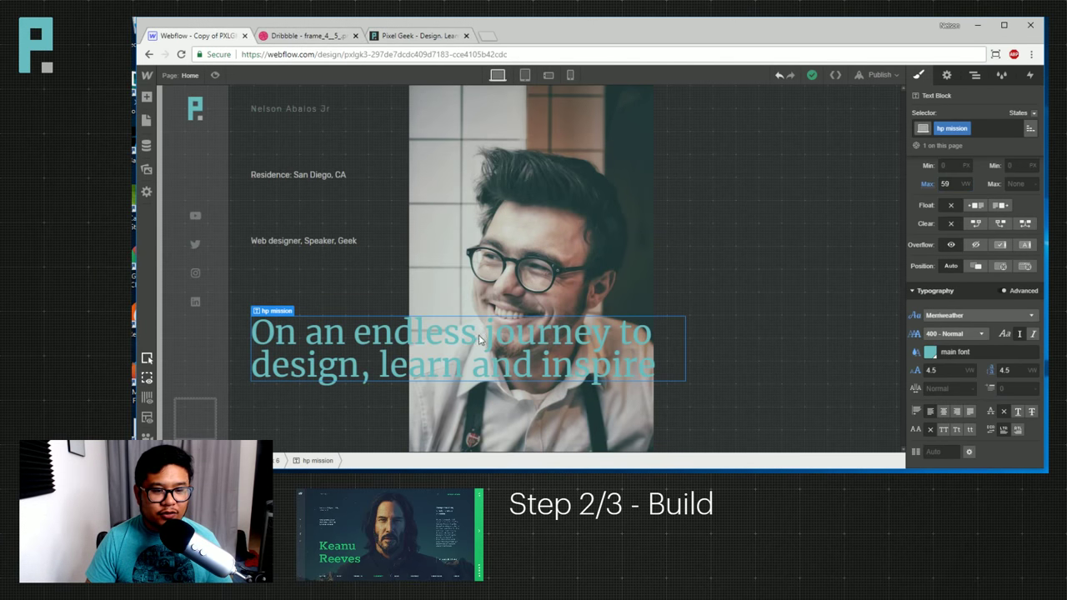
{"action": "triple_click", "coordinate": [410, 332]}
{"action": "key", "text": "Escape"}
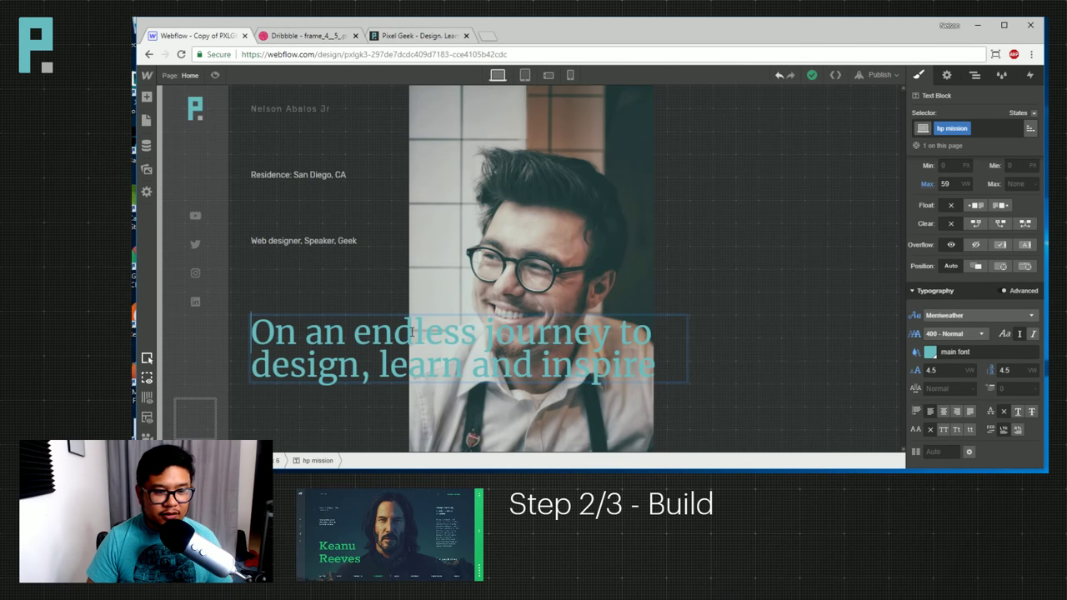
{"action": "key", "text": "Return"}
{"action": "key", "text": "ctrl+shift+Right"}
{"action": "key", "text": "ctrl+shift+Right"}
{"action": "key", "text": "ctrl+shift+Right"}
{"action": "key", "text": "ctrl+shift+Right"}
{"action": "key", "text": "ctrl+shift+Right"}
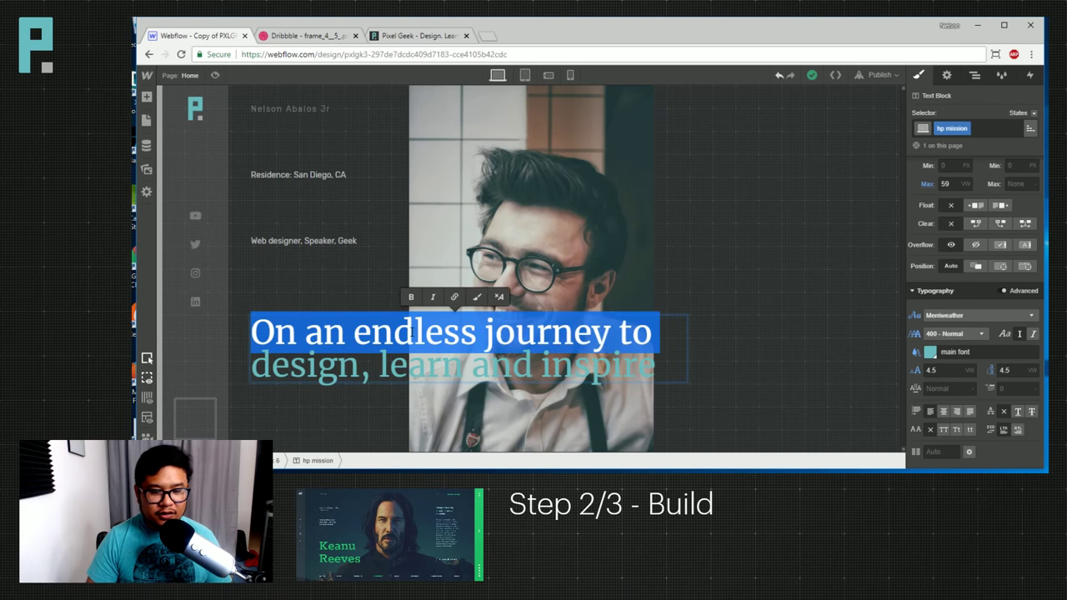
{"action": "key", "text": "BackSpace"}
{"action": "key", "text": "Escape"}
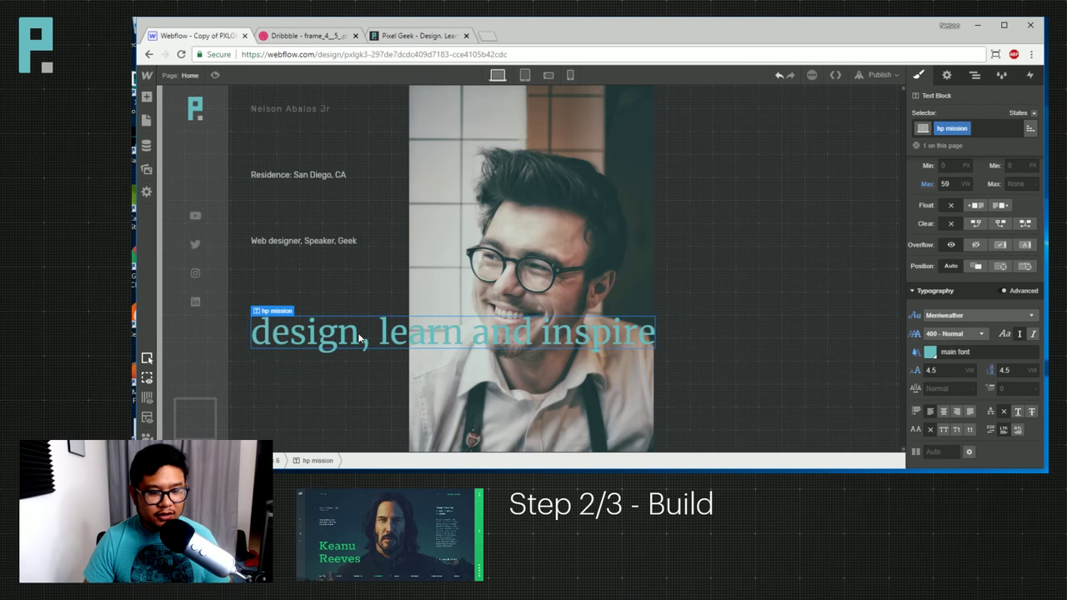
Duplicate the heading block and give the copy combo class 'line 2' with 0 top margin.
{"action": "key", "text": "ctrl+c"}
{"action": "key", "text": "ctrl+v"}
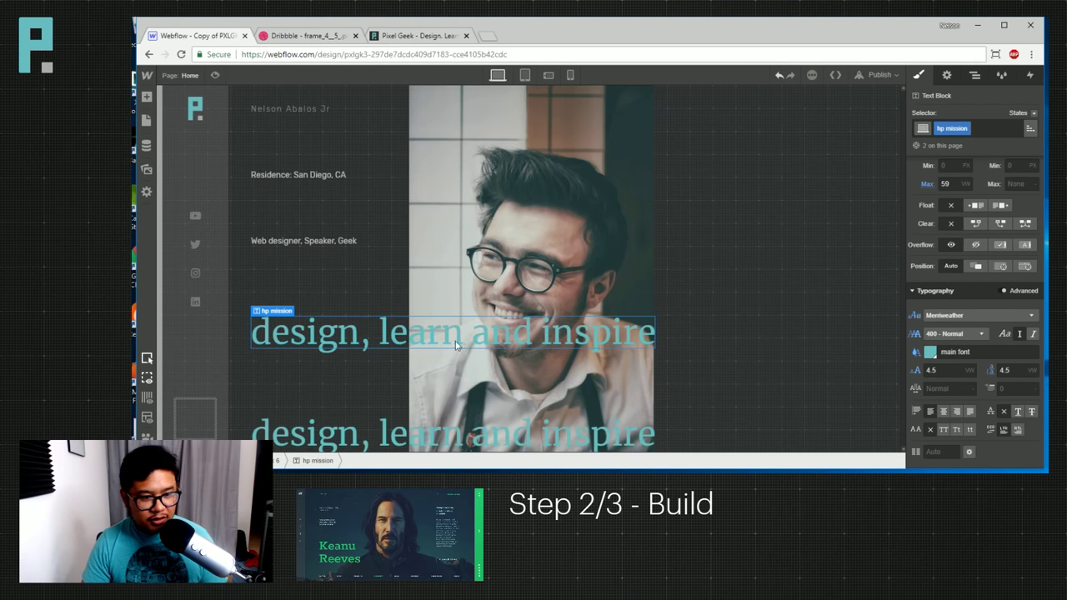
{"action": "left_click", "coordinate": [406, 424]}
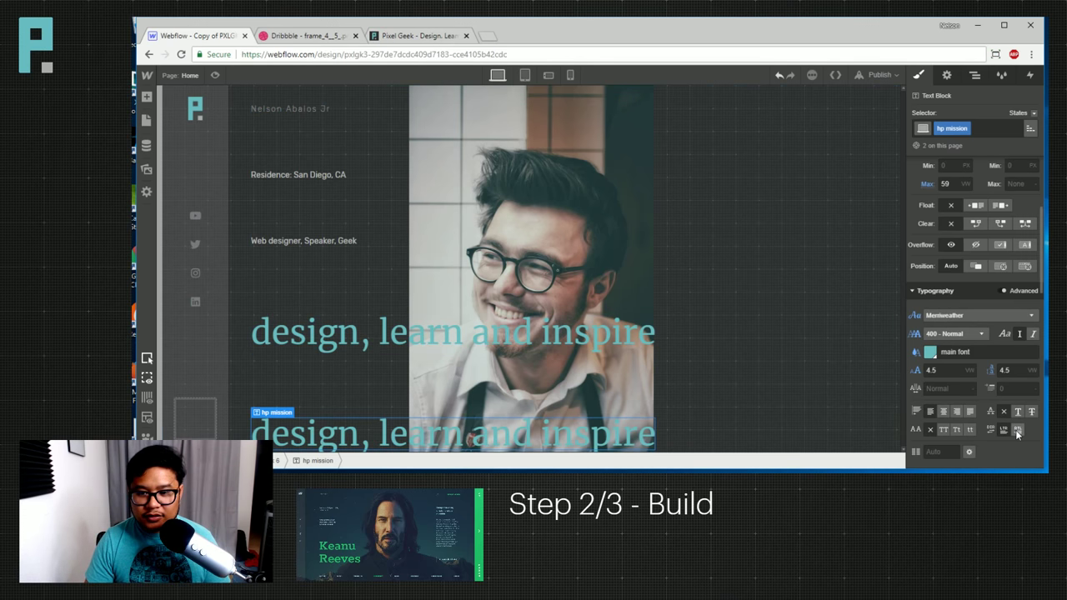
{"action": "scroll", "coordinate": [1008, 417], "scroll_direction": "up", "scroll_amount": 4}
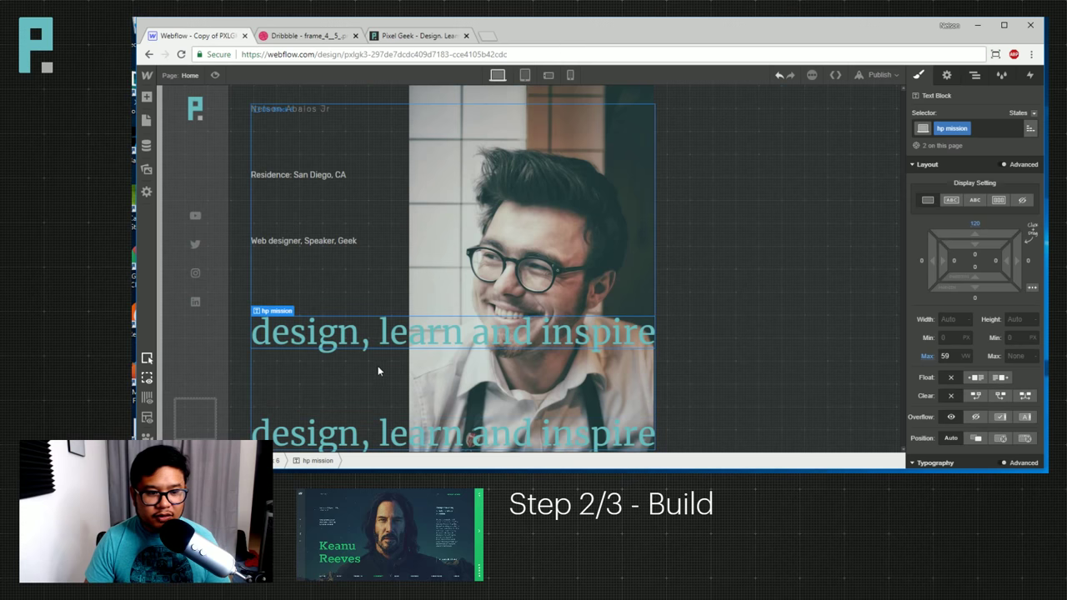
{"action": "left_click", "coordinate": [973, 129]}
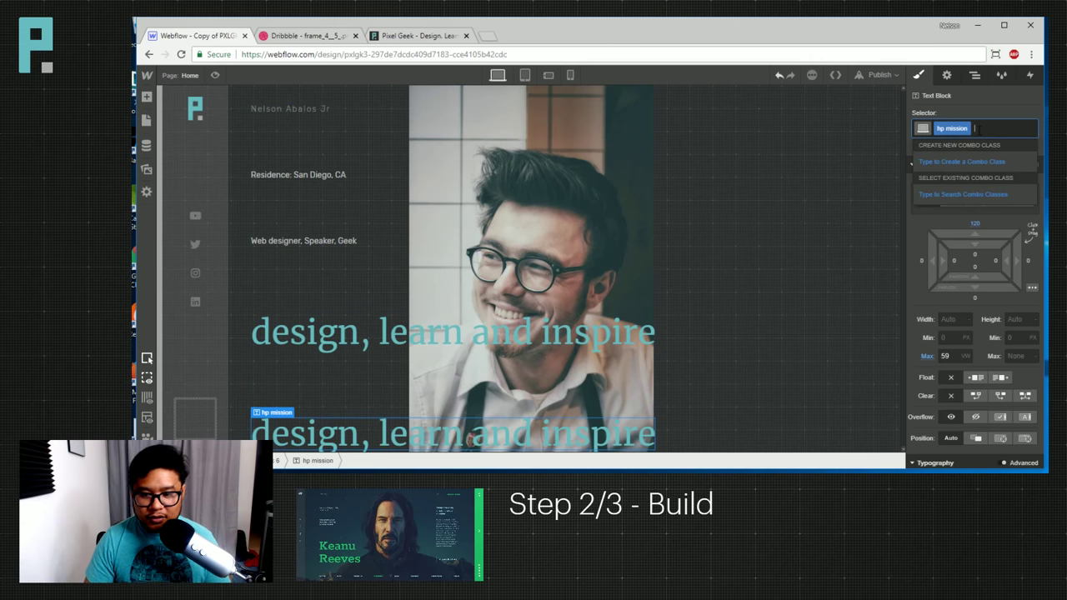
{"action": "type", "text": "one 2"}
{"action": "key", "text": "Return"}
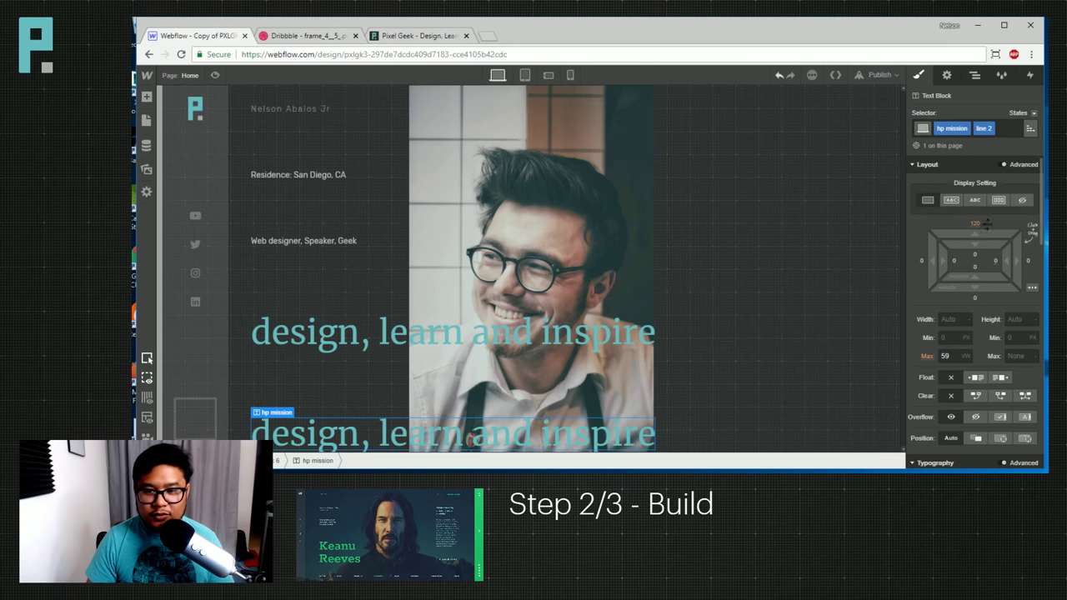
{"action": "left_click", "coordinate": [974, 223]}
{"action": "type", "text": "0"}
{"action": "key", "text": "Return"}
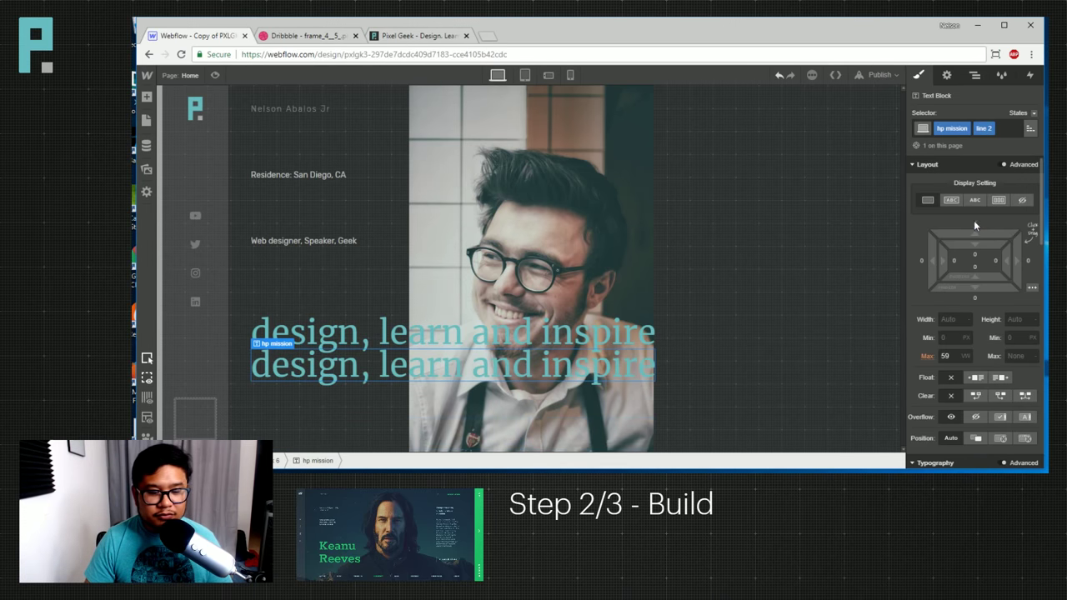
Empty the first heading block and find its 'On an endless journey to' line on the live site.
{"action": "left_click", "coordinate": [377, 334]}
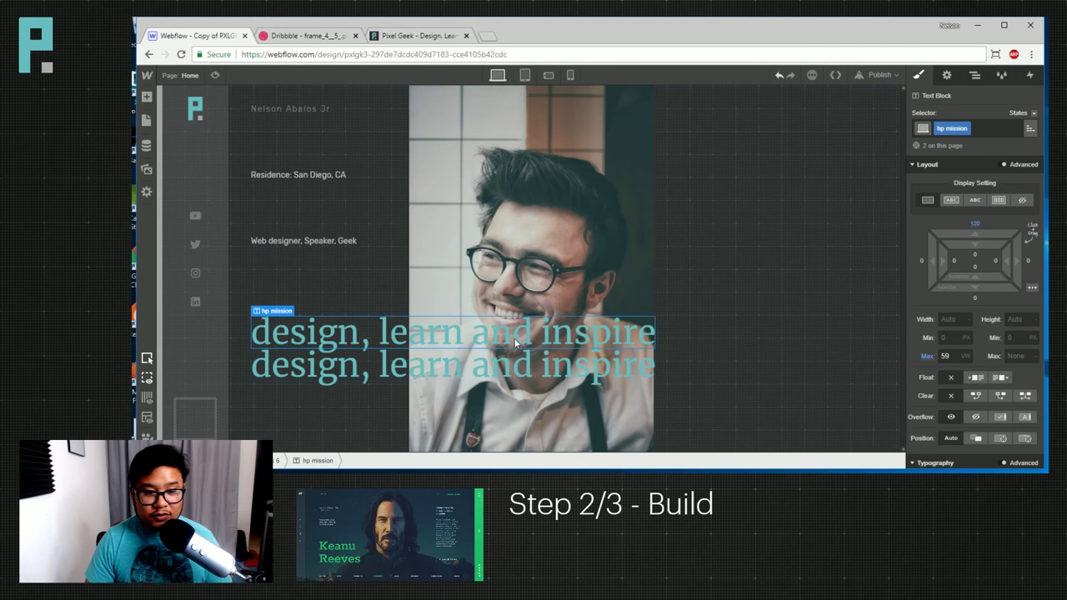
{"action": "triple_click", "coordinate": [613, 350]}
{"action": "key", "text": "BackSpace"}
{"action": "left_click", "coordinate": [406, 37]}
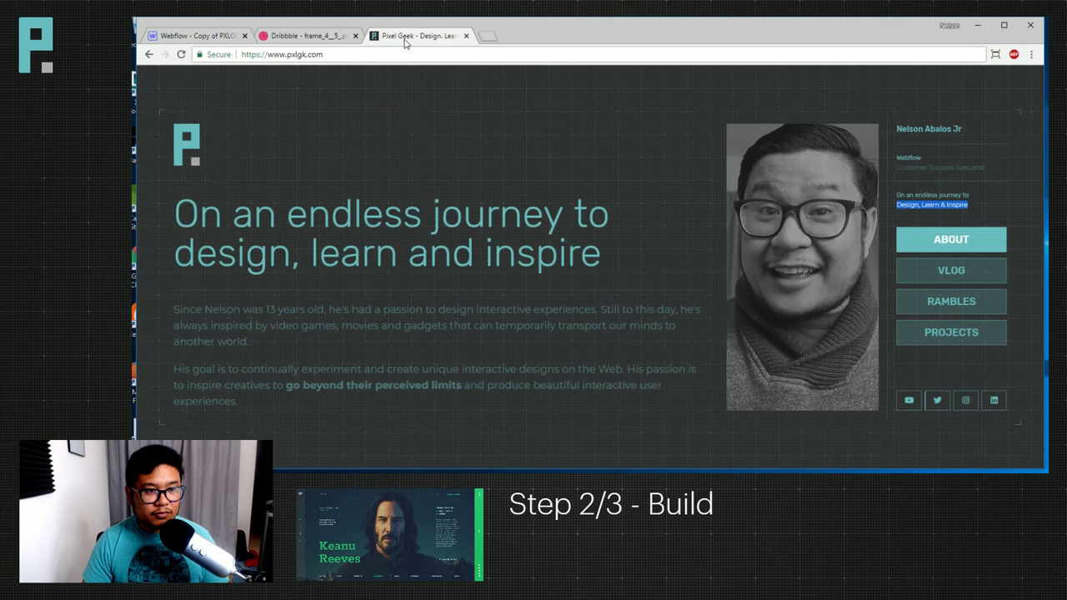
{"action": "left_click_drag", "start_coordinate": [610, 218], "coordinate": [194, 196]}
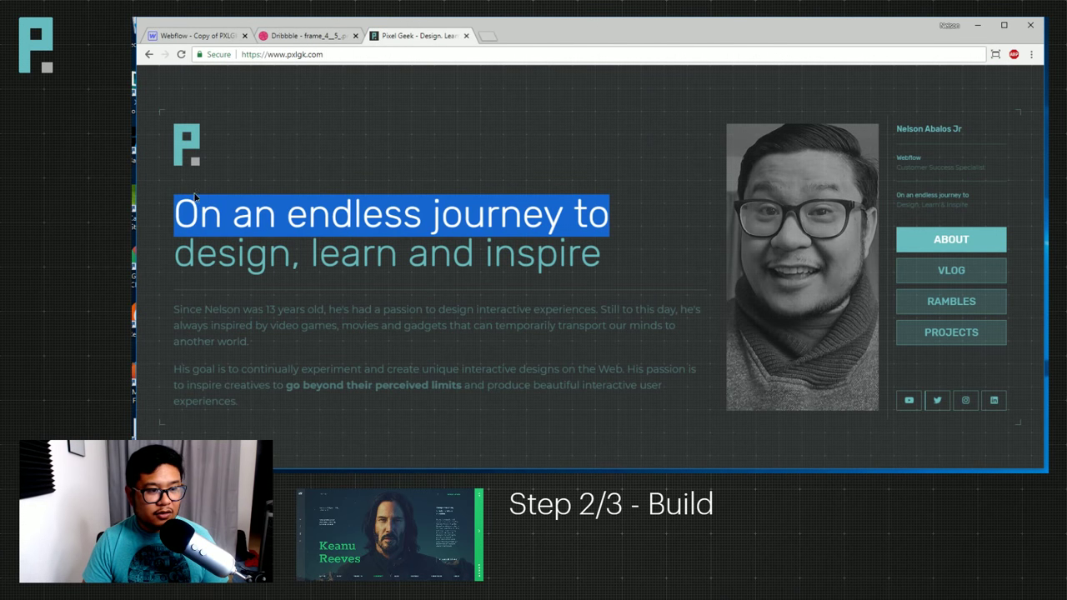
{"action": "left_click", "coordinate": [212, 35]}
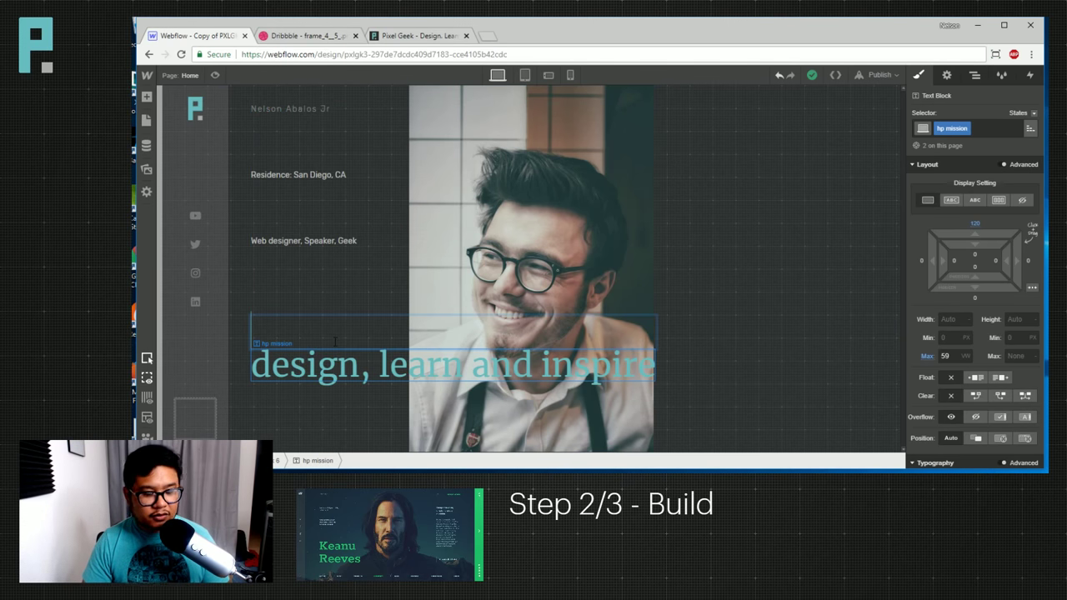
Type 'on an endless journey to' into the first block and give it combo class 'line 1'.
{"action": "type", "text": "on and"}
{"action": "key", "text": "BackSpace"}
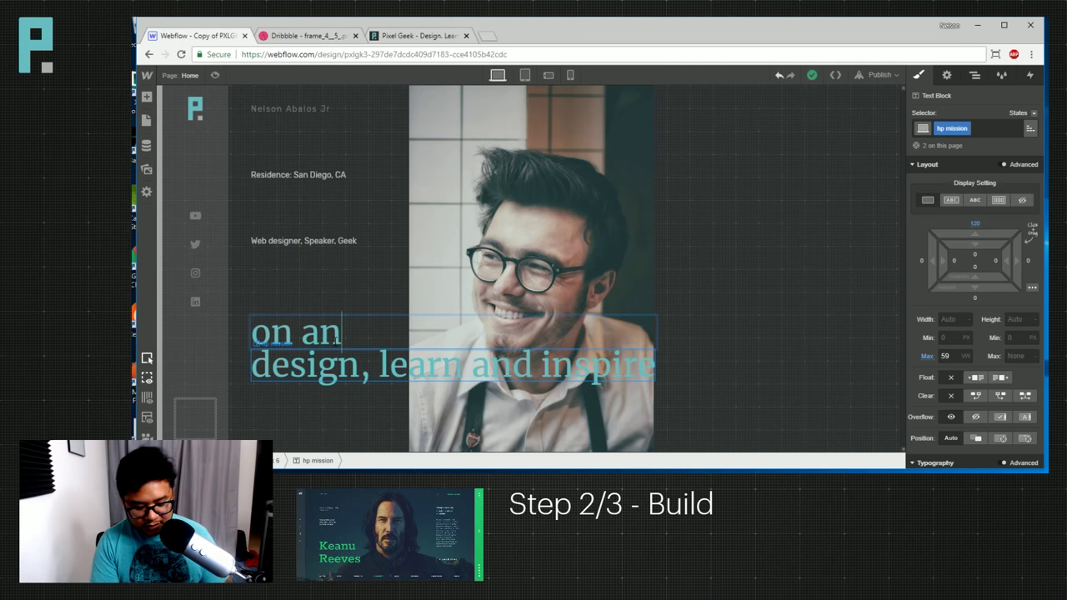
{"action": "type", "text": "endless jour"}
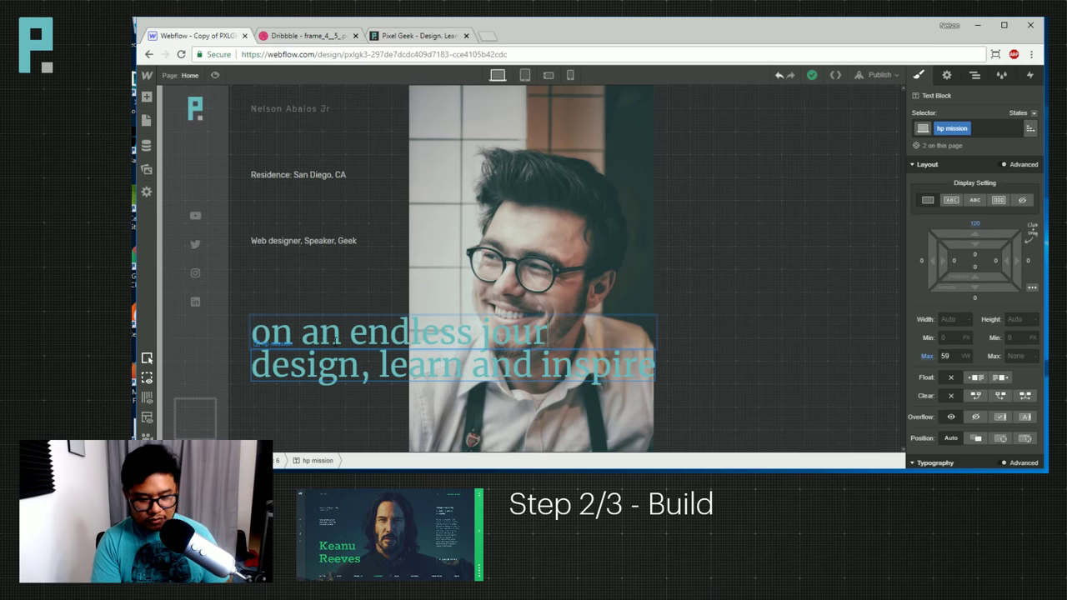
{"action": "type", "text": "ney to"}
{"action": "key", "text": "Escape"}
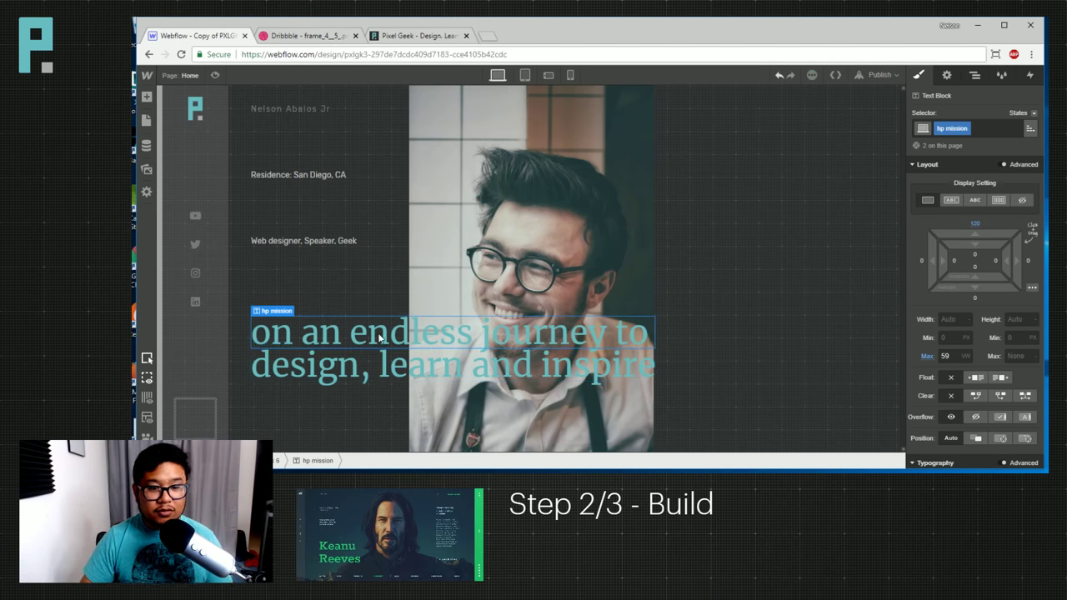
{"action": "scroll", "coordinate": [992, 326], "scroll_direction": "down", "scroll_amount": 3}
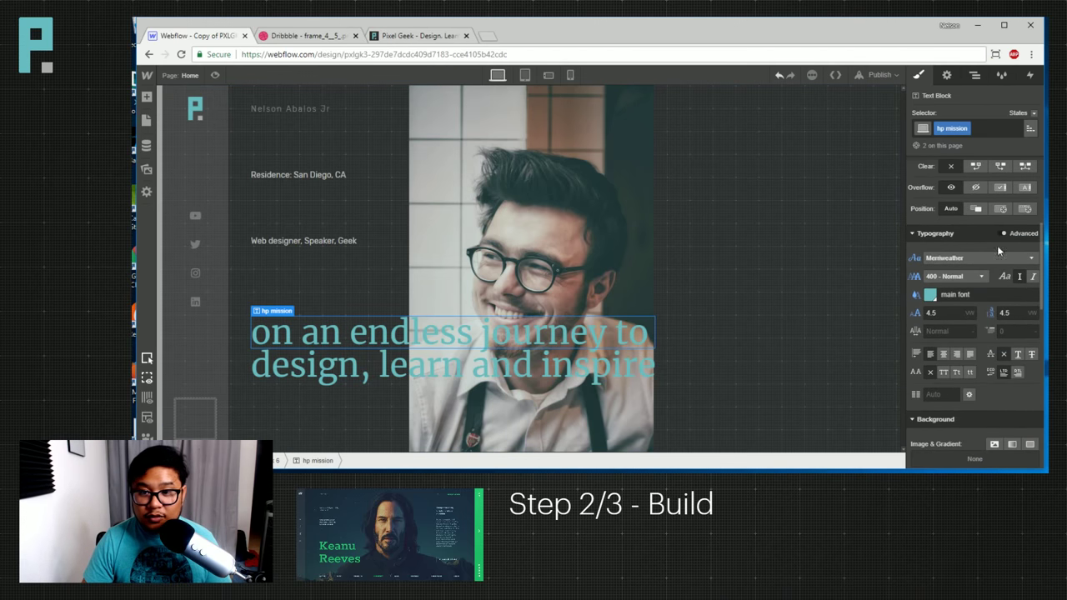
{"action": "left_click", "coordinate": [981, 130]}
{"action": "type", "text": "line 1"}
{"action": "key", "text": "Return"}
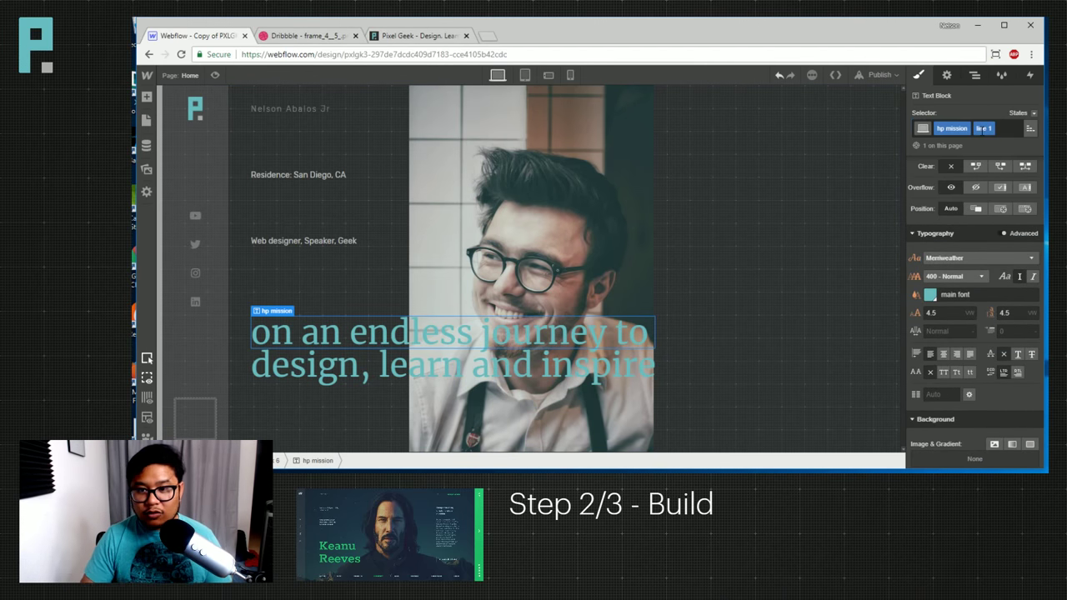
Fade line 1's colour to 61% opacity and set font size and line height to 3.5 vw.
{"action": "left_click", "coordinate": [930, 296]}
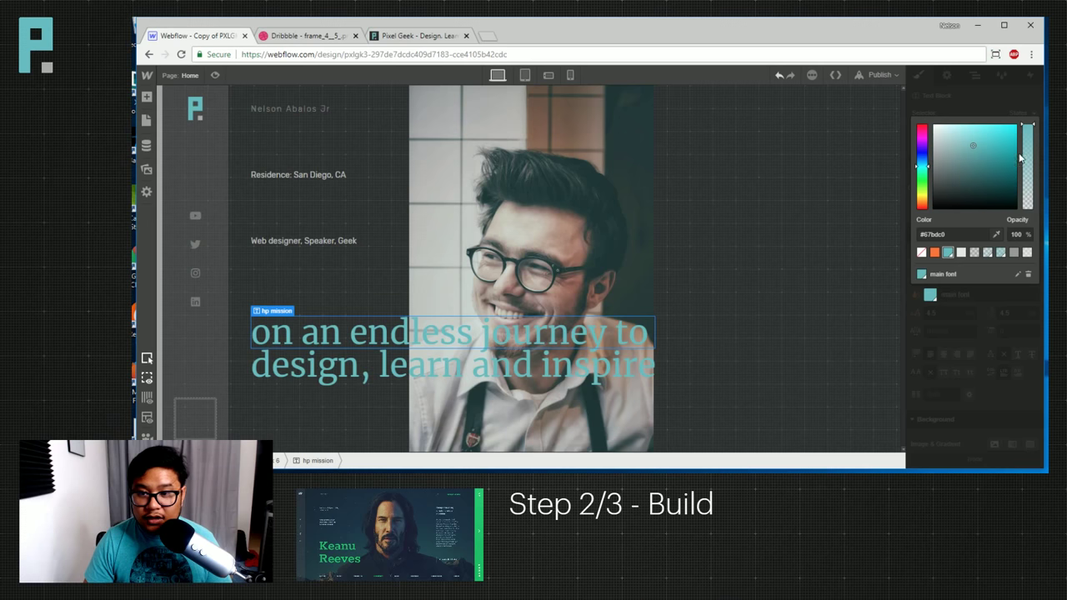
{"action": "left_click_drag", "start_coordinate": [1021, 157], "coordinate": [1027, 158]}
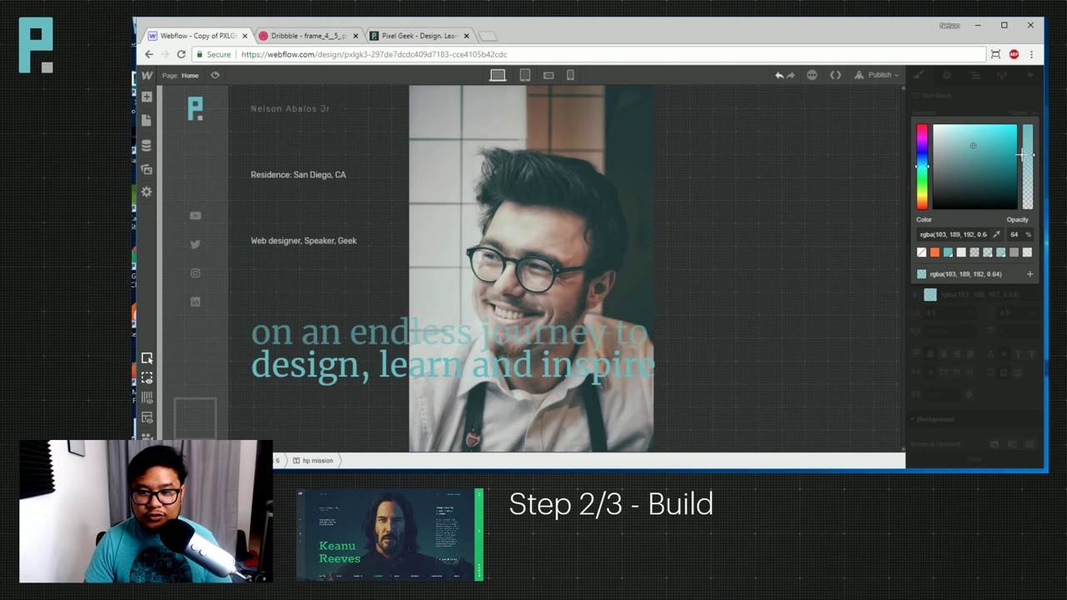
{"action": "left_click_drag", "start_coordinate": [1020, 148], "coordinate": [1022, 158]}
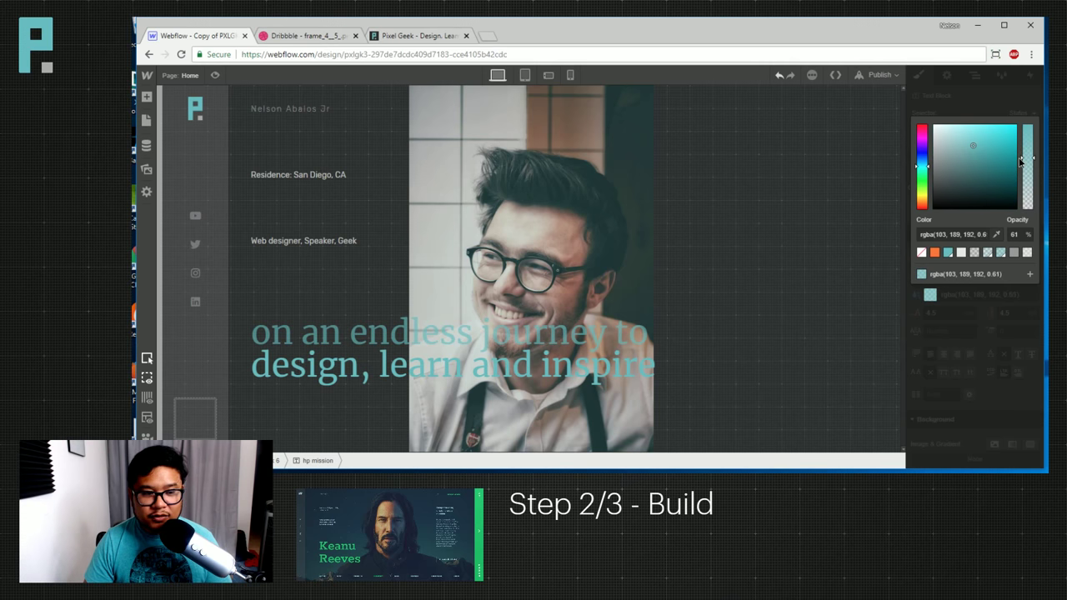
{"action": "left_click", "coordinate": [964, 291]}
{"action": "left_click", "coordinate": [942, 313]}
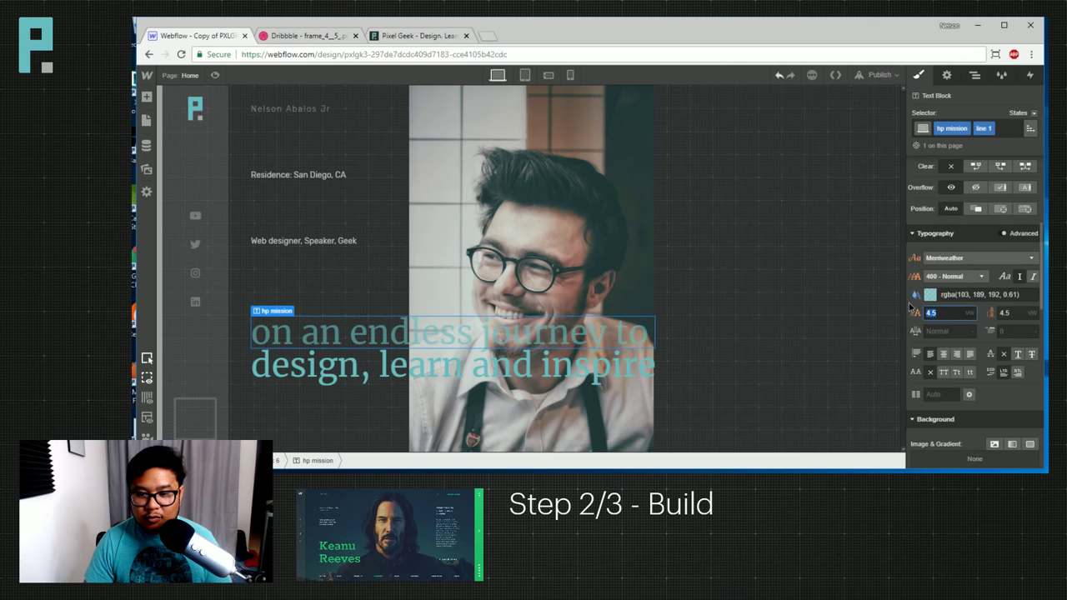
{"action": "key", "text": "Down"}
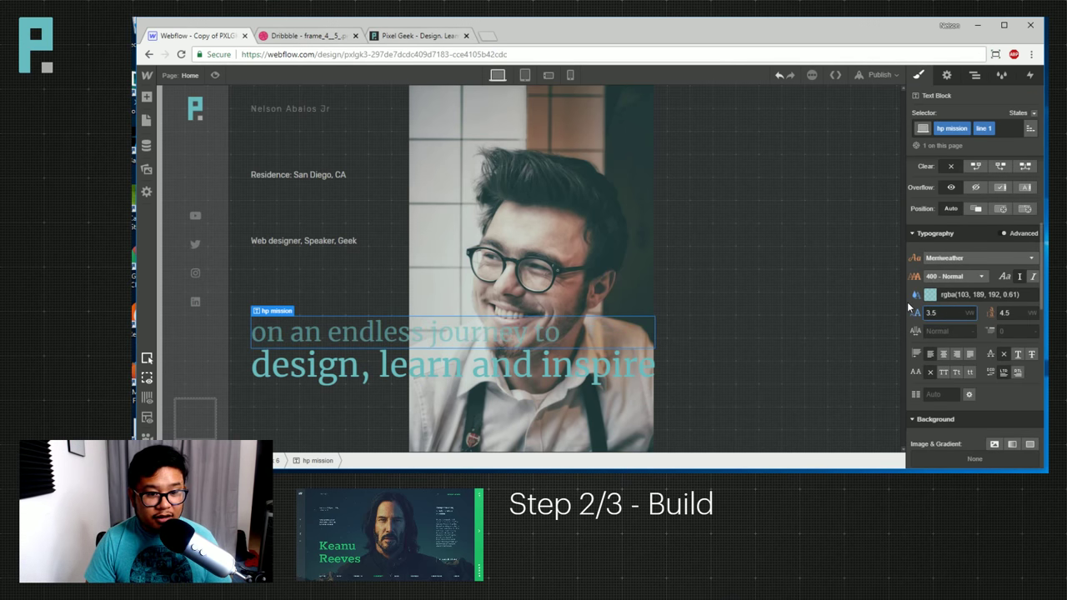
{"action": "key", "text": "Down"}
{"action": "key", "text": "Up"}
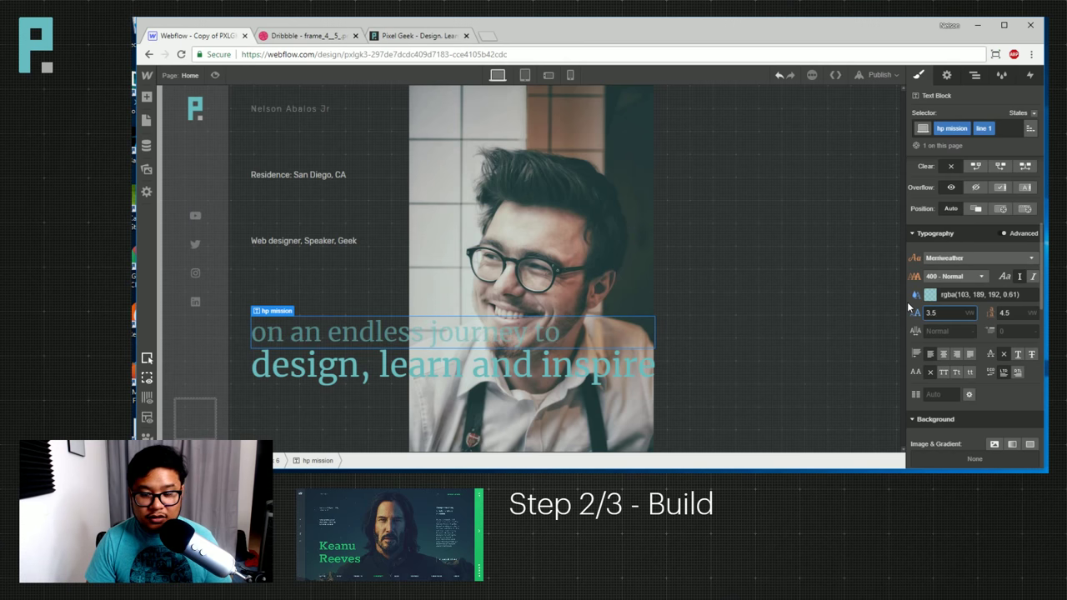
{"action": "key", "text": "Tab"}
{"action": "key", "text": "Down"}
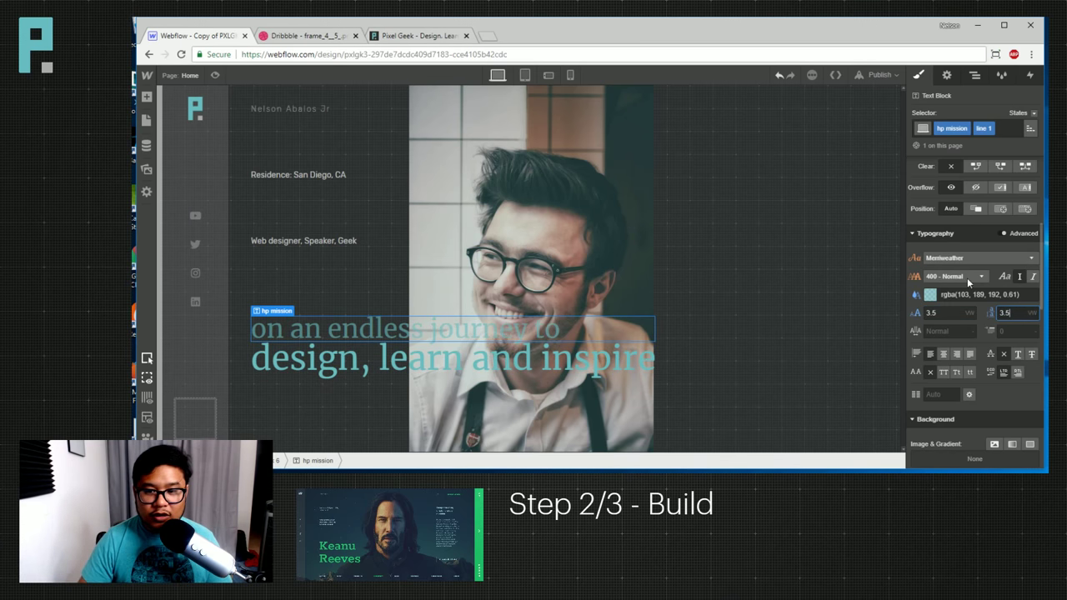
Narrow line 1's maximum width from 59 to 43 vw.
{"action": "scroll", "coordinate": [991, 276], "scroll_direction": "up", "scroll_amount": 3}
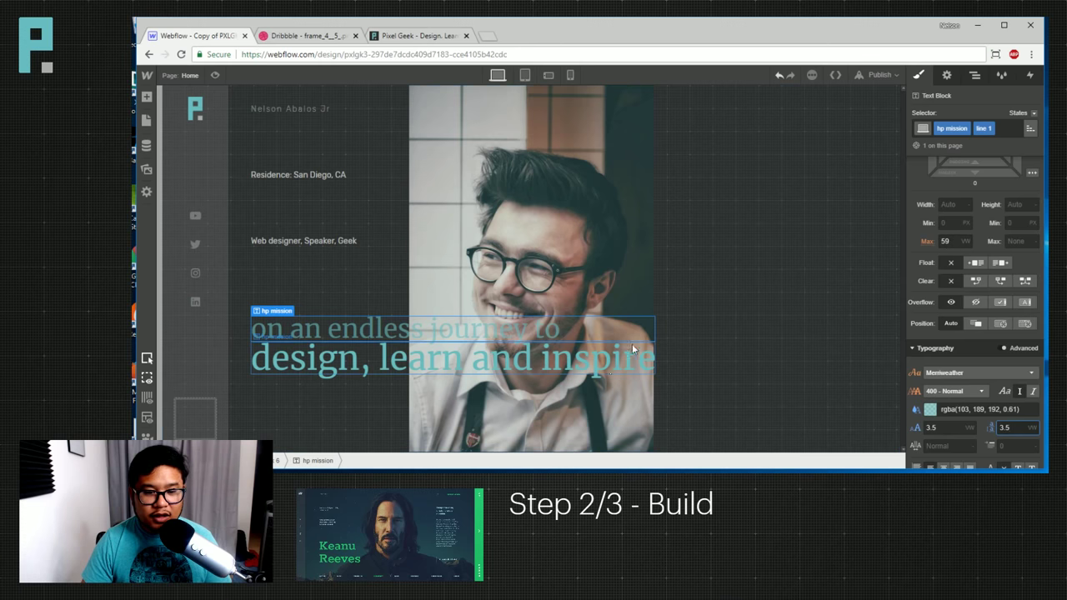
{"action": "left_click", "coordinate": [945, 241]}
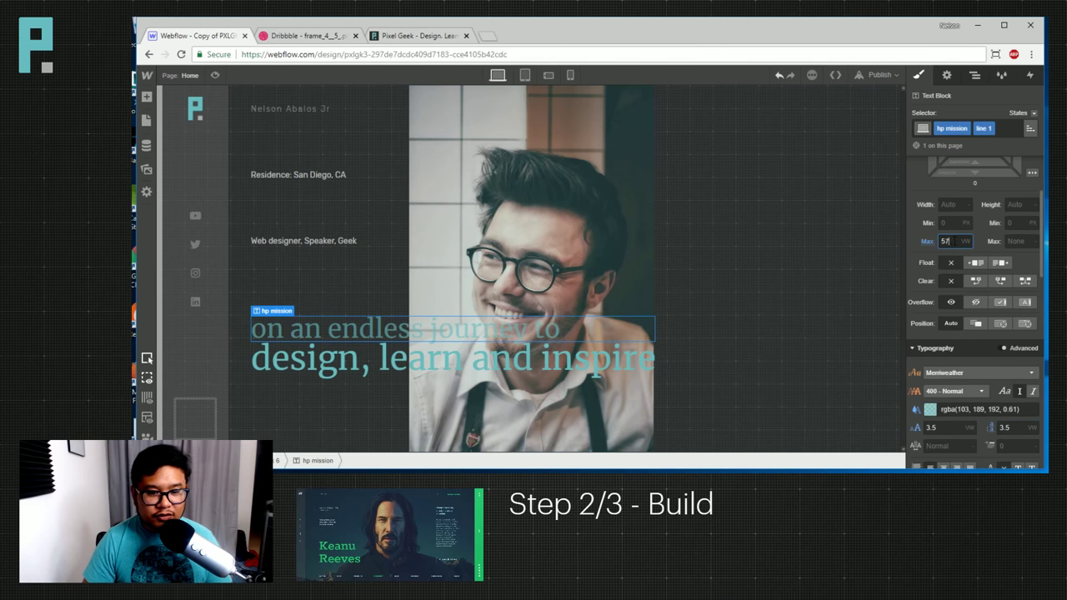
{"action": "key", "text": "Down"}
{"action": "key", "text": "Down"}
{"action": "key", "text": "Down"}
{"action": "key", "text": "Down"}
{"action": "key", "text": "Down"}
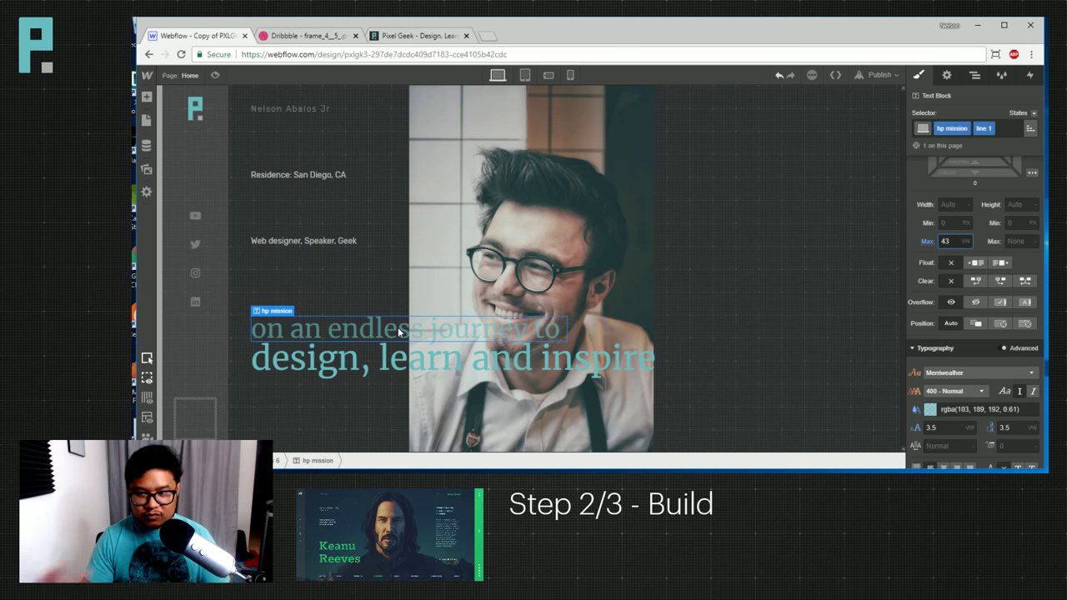
{"action": "left_click", "coordinate": [391, 358]}
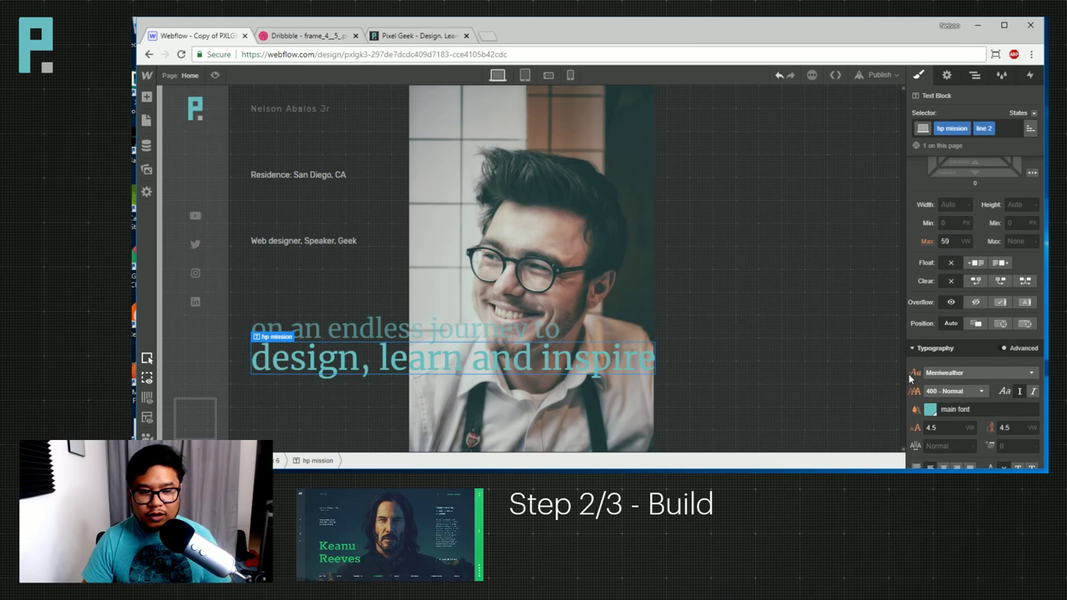
Set 'design, learn and inspire' to 8.5 vw with 9.5 vw line height; give line 1 a 41 px top margin.
{"action": "scroll", "coordinate": [983, 319], "scroll_direction": "down", "scroll_amount": 3}
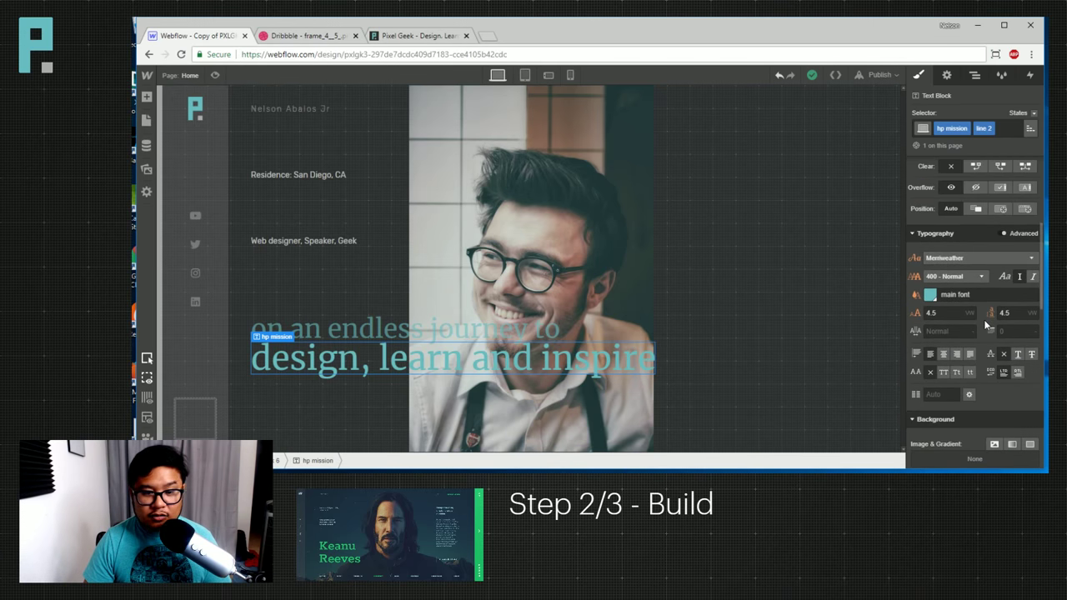
{"action": "left_click", "coordinate": [950, 314]}
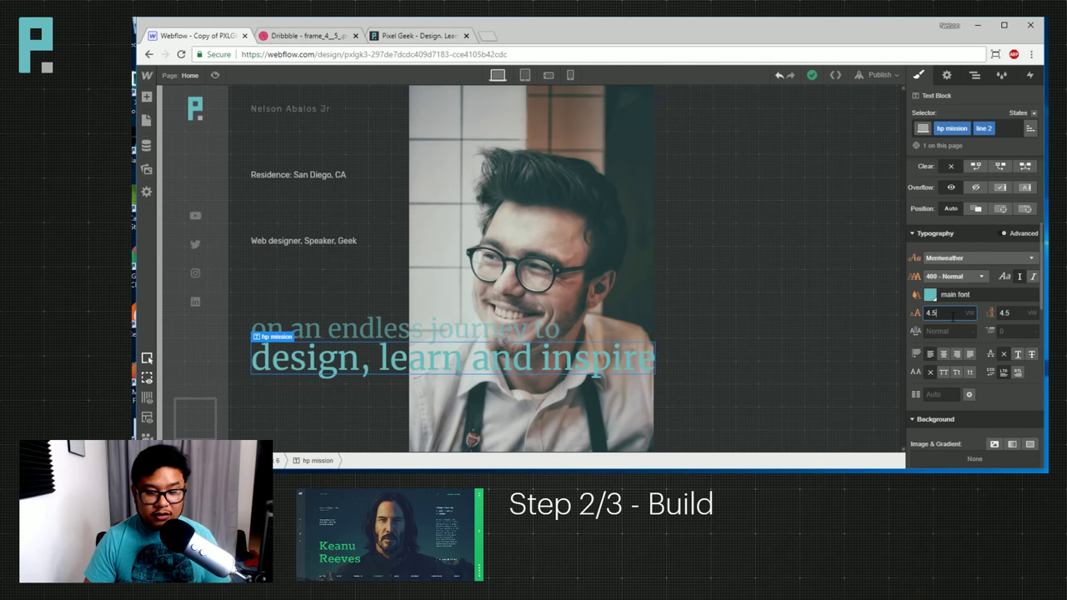
{"action": "key", "text": "Up"}
{"action": "key", "text": "Up"}
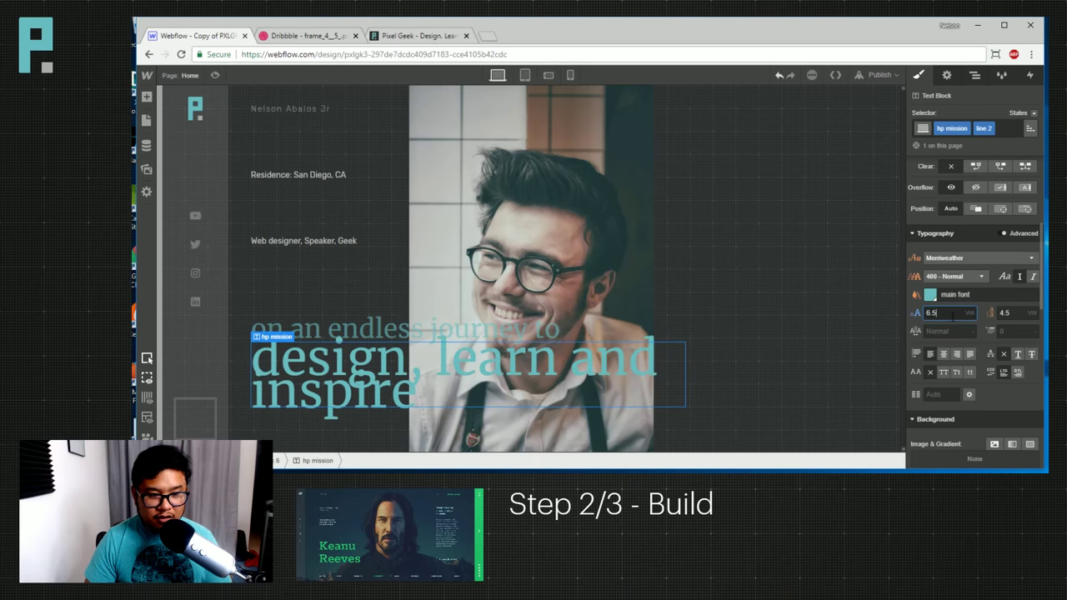
{"action": "key", "text": "Up"}
{"action": "key", "text": "Up"}
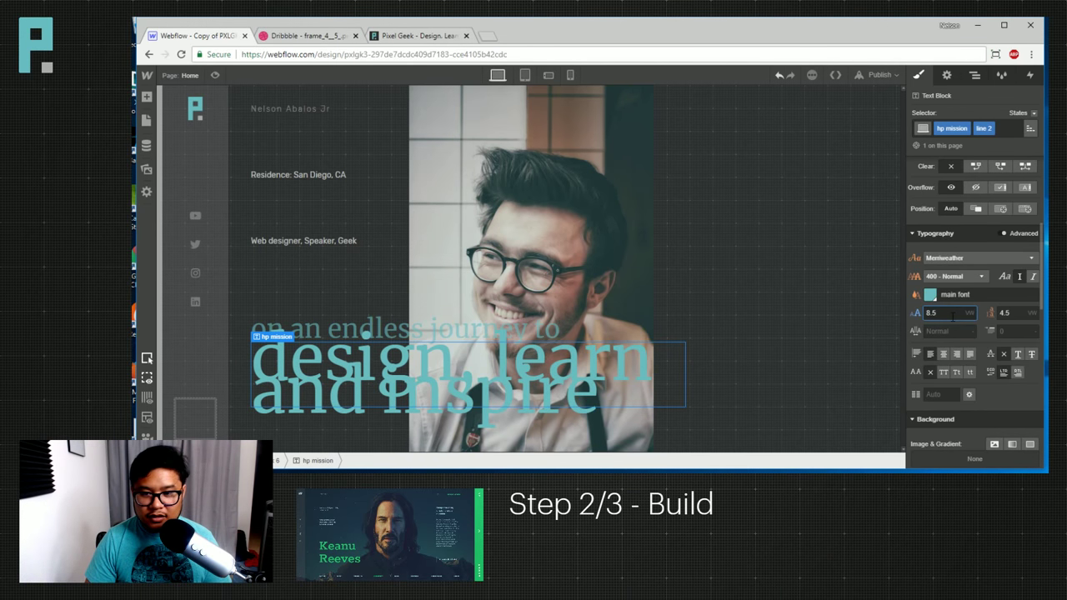
{"action": "key", "text": "Tab"}
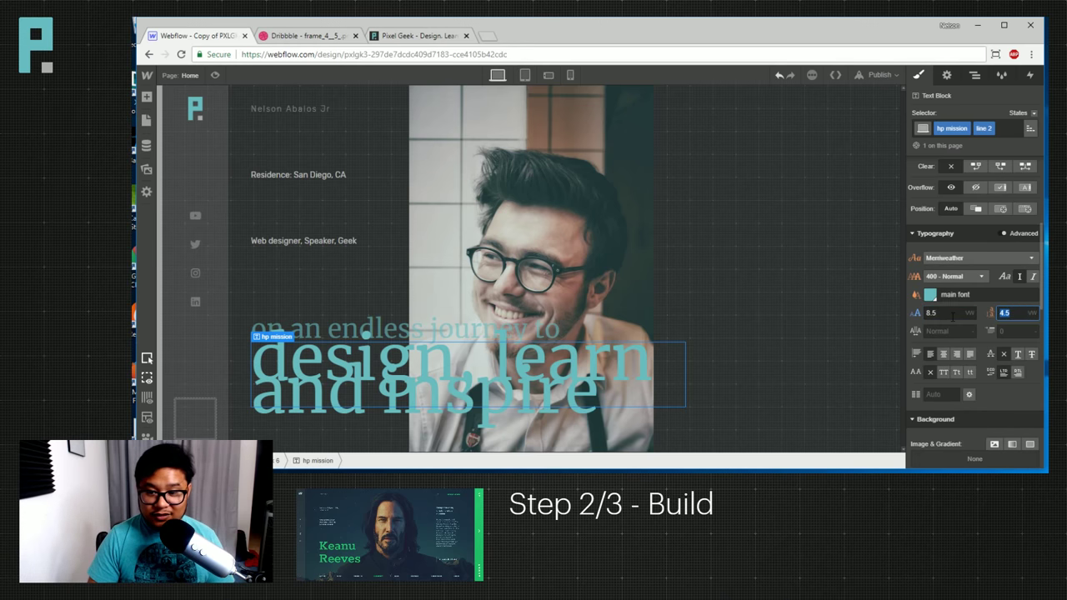
{"action": "key", "text": "Up"}
{"action": "key", "text": "Up"}
{"action": "key", "text": "Up"}
{"action": "key", "text": "Up"}
{"action": "key", "text": "Up"}
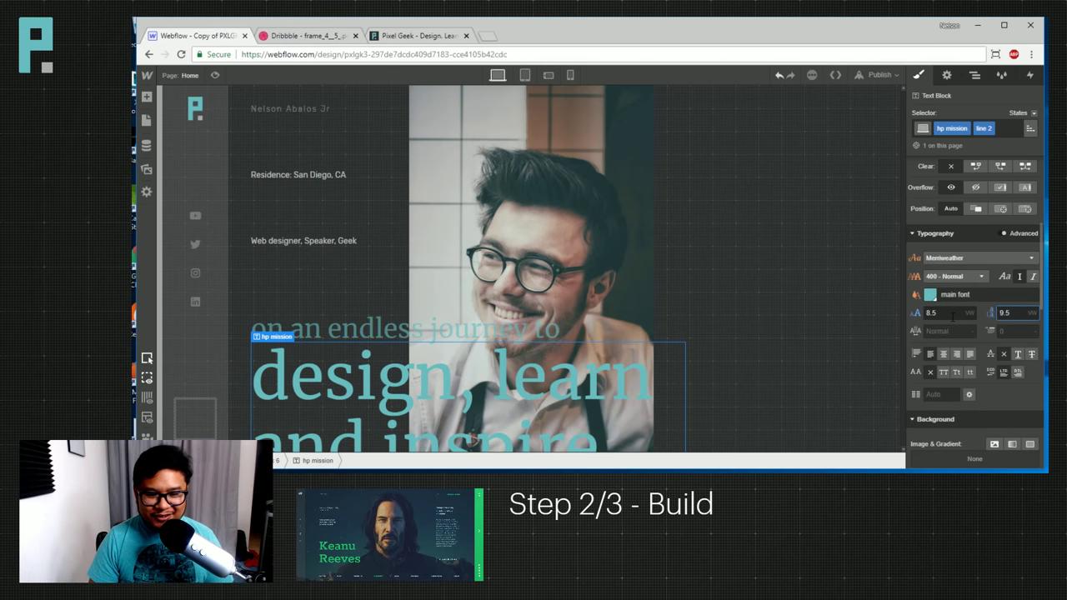
{"action": "key", "text": "Up"}
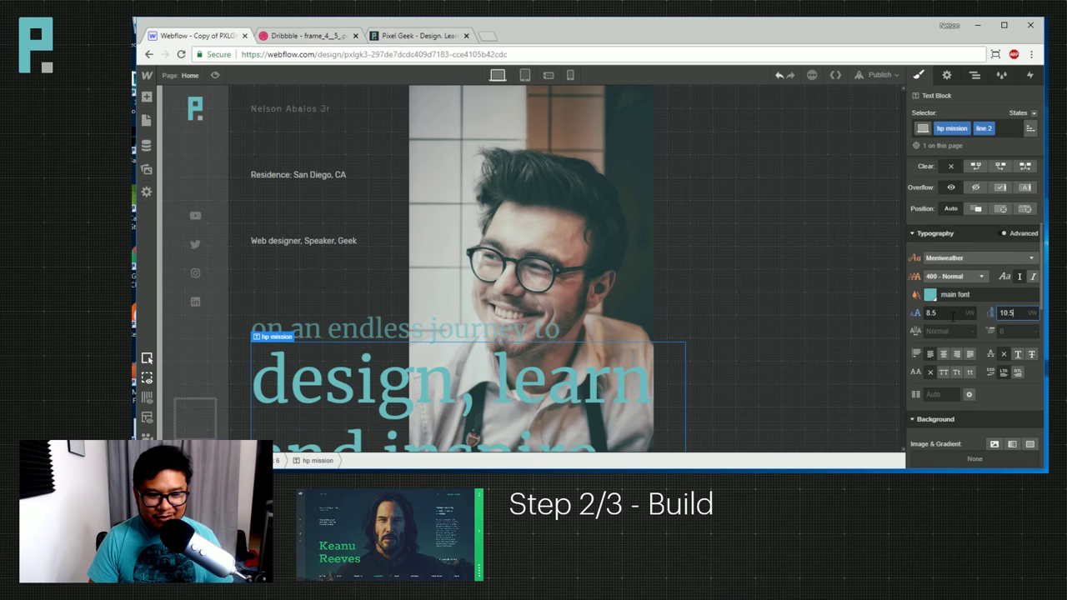
{"action": "key", "text": "Down"}
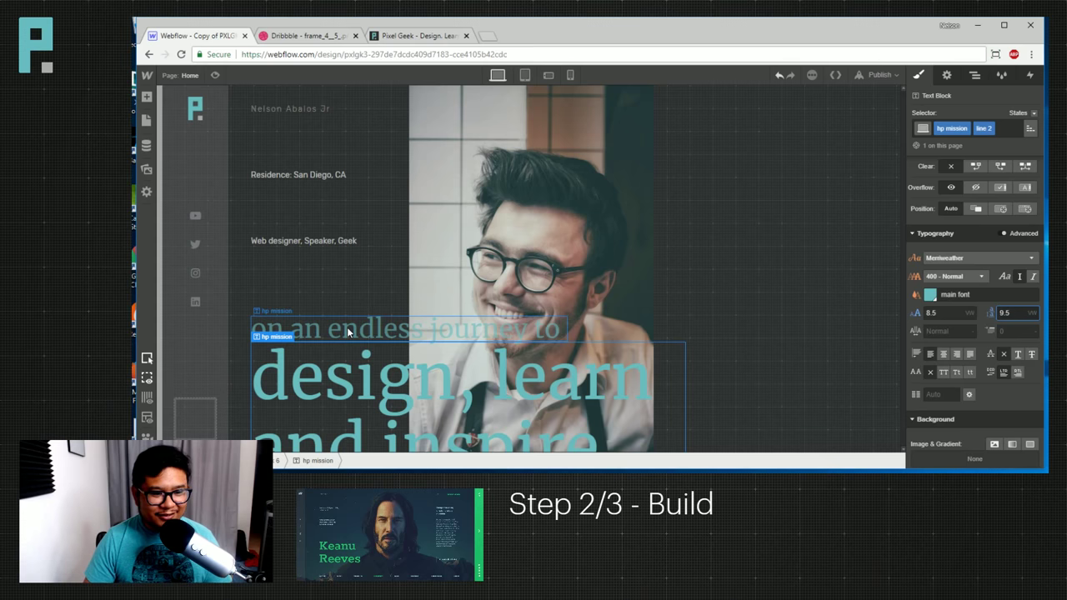
{"action": "left_click", "coordinate": [486, 340]}
{"action": "left_click_drag", "start_coordinate": [976, 241], "coordinate": [985, 373]}
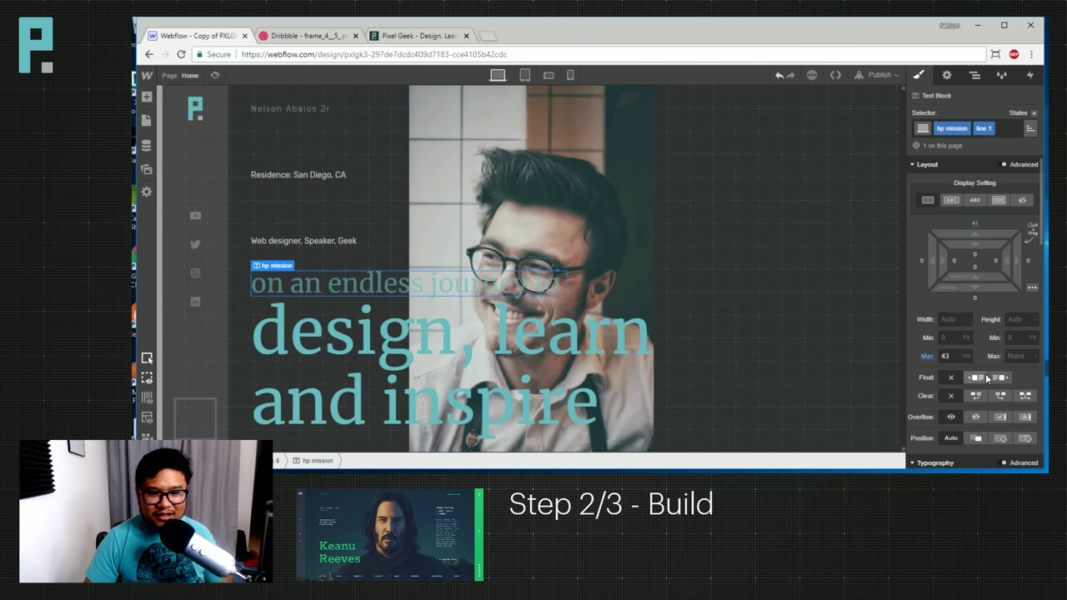
{"action": "left_click", "coordinate": [306, 36]}
{"action": "left_click", "coordinate": [379, 318]}
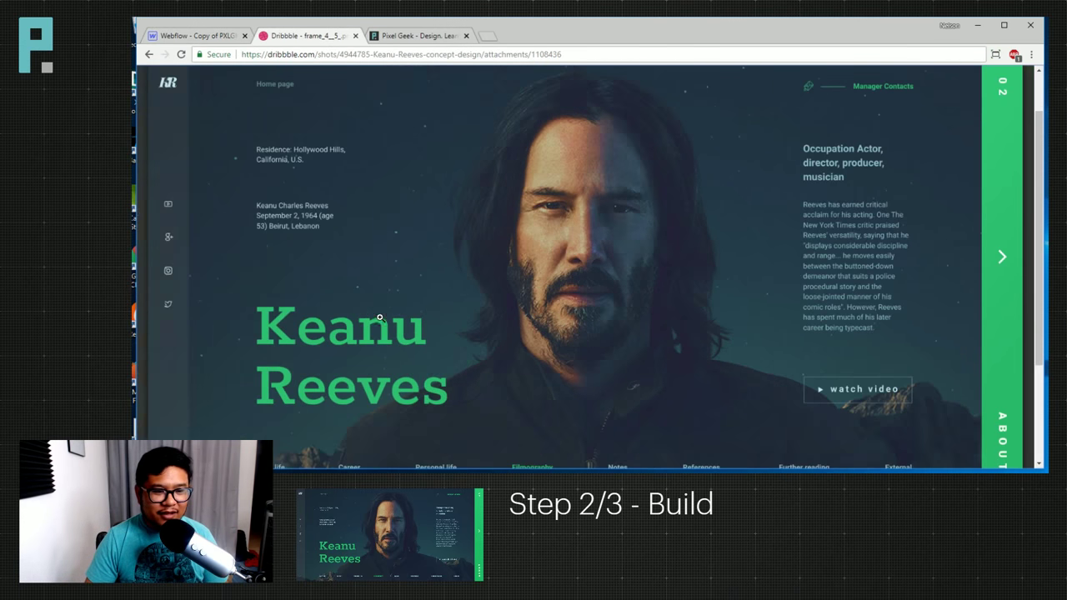
{"action": "scroll", "coordinate": [416, 284], "scroll_direction": "up", "scroll_amount": 1}
{"action": "scroll", "coordinate": [416, 283], "scroll_direction": "down", "scroll_amount": 2}
{"action": "scroll", "coordinate": [416, 283], "scroll_direction": "up", "scroll_amount": 1}
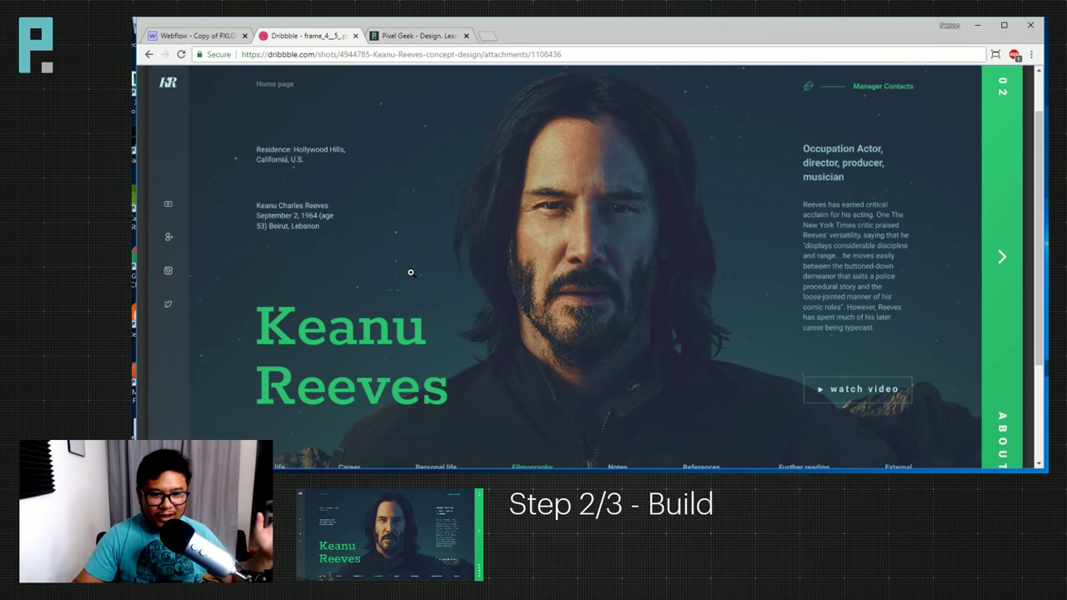
{"action": "left_click", "coordinate": [223, 39]}
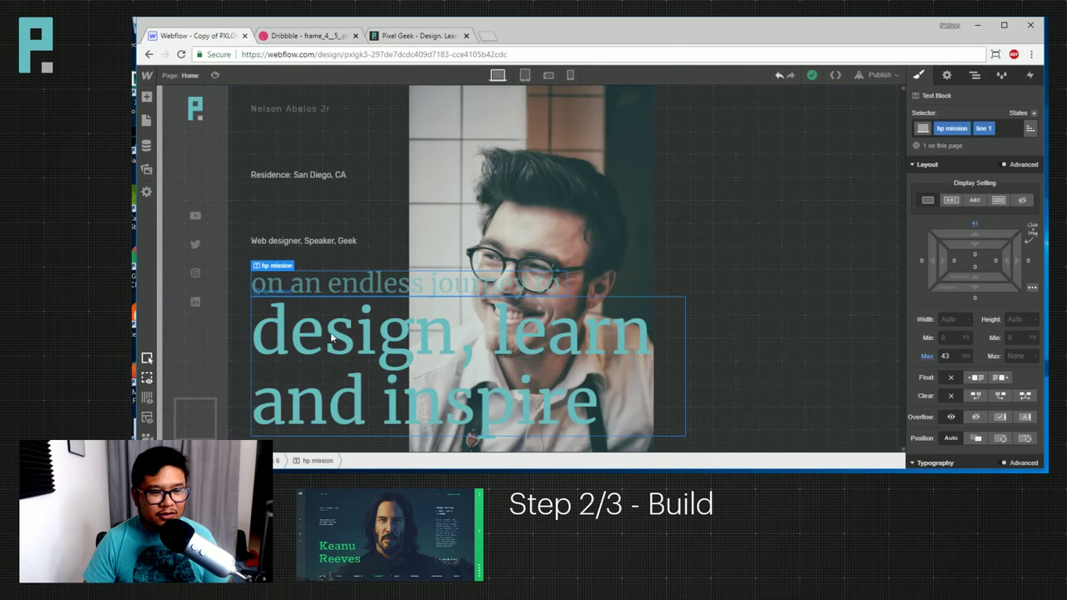
{"action": "left_click", "coordinate": [429, 349]}
{"action": "scroll", "coordinate": [975, 292], "scroll_direction": "down", "scroll_amount": 3}
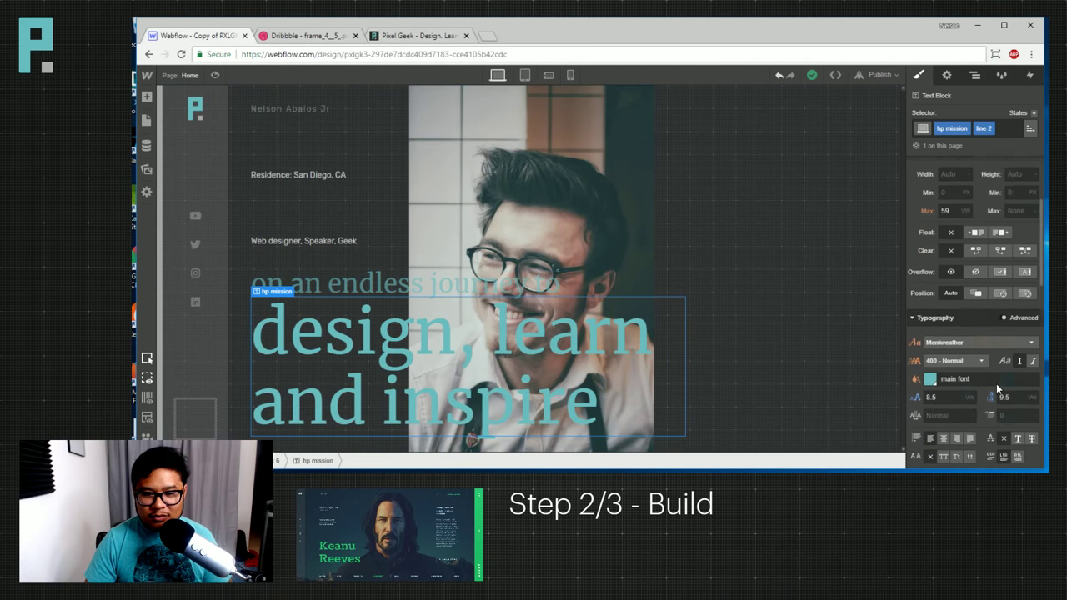
{"action": "left_click", "coordinate": [949, 313]}
{"action": "type", "text": "8.5"}
{"action": "key", "text": "Return"}
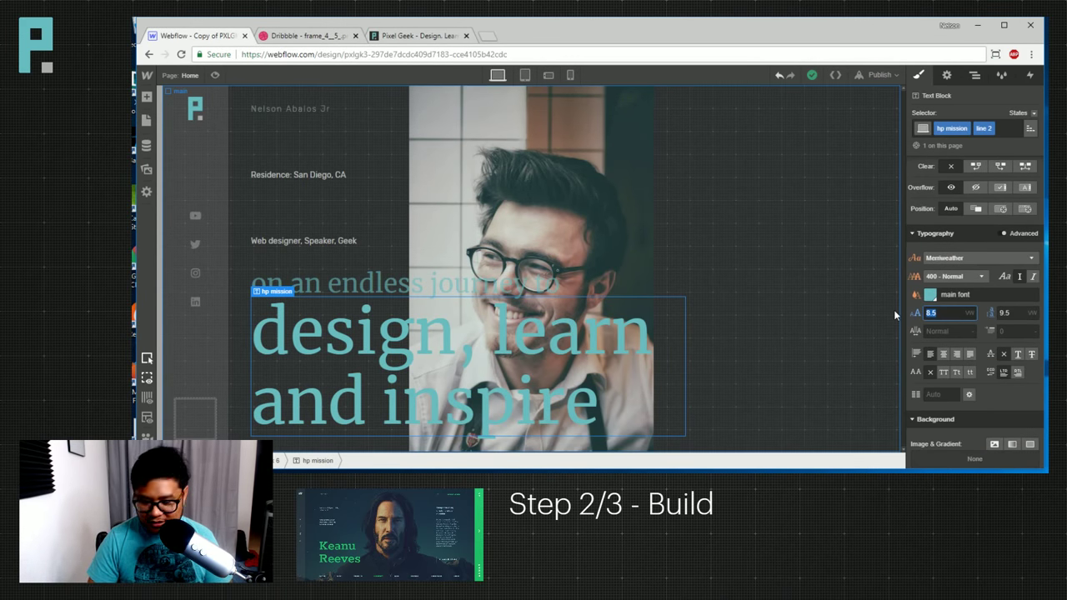
Try 8 vw, then set line 2's font size and line height both to 7.75 vw.
{"action": "type", "text": "8"}
{"action": "key", "text": "Tab"}
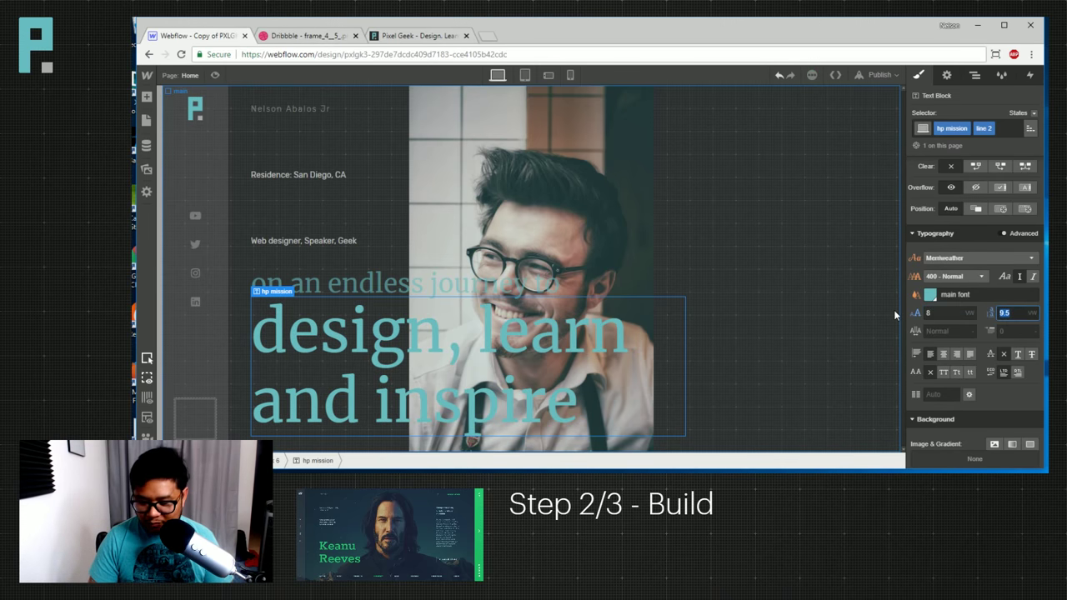
{"action": "type", "text": "8"}
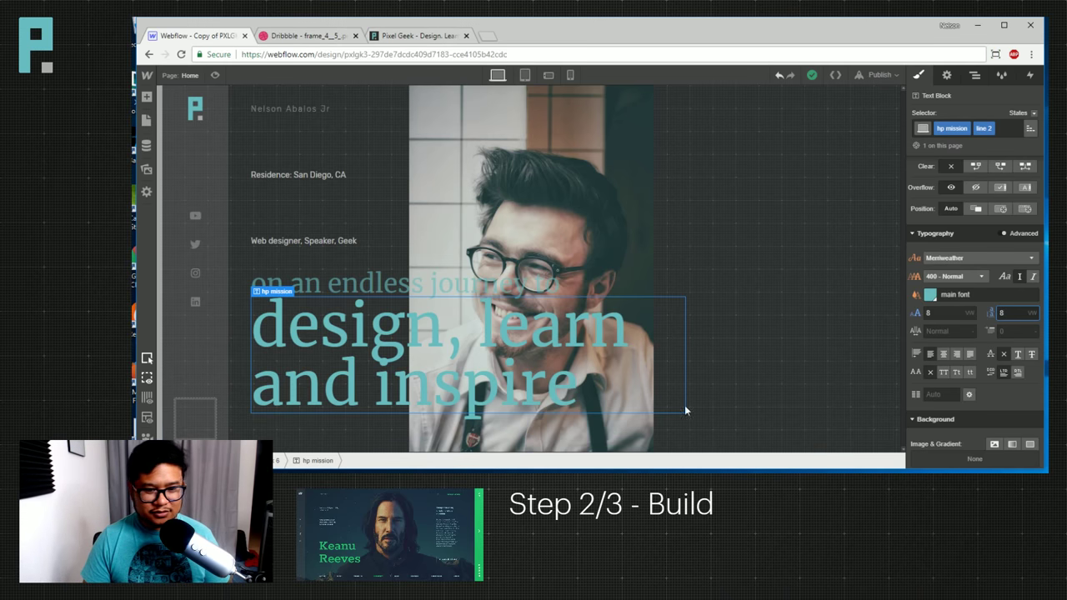
{"action": "left_click", "coordinate": [924, 315]}
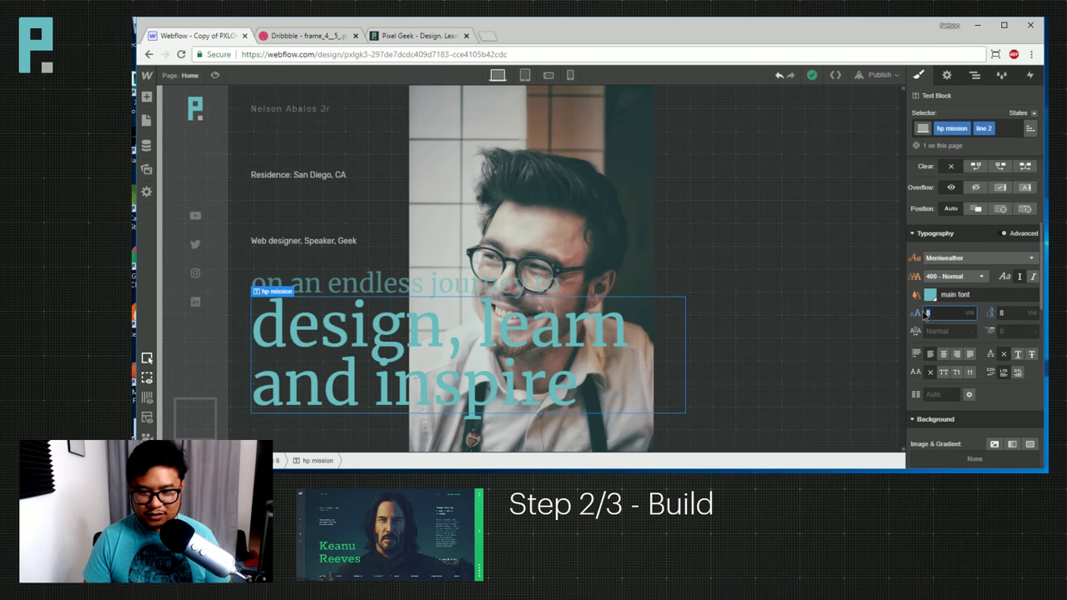
{"action": "type", "text": "7.75"}
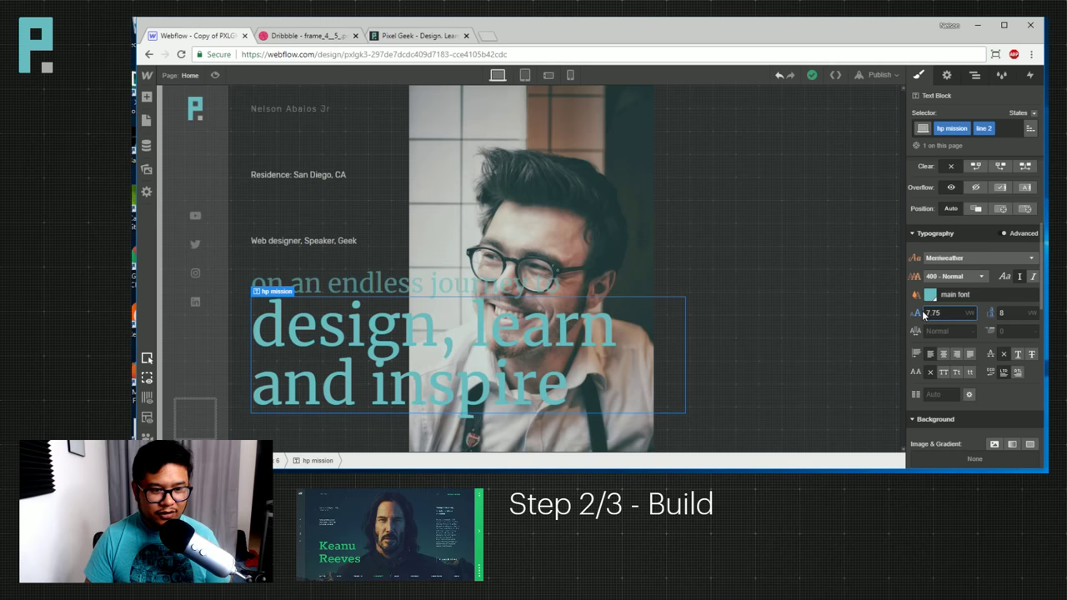
{"action": "key", "text": "Tab"}
{"action": "type", "text": "7"}
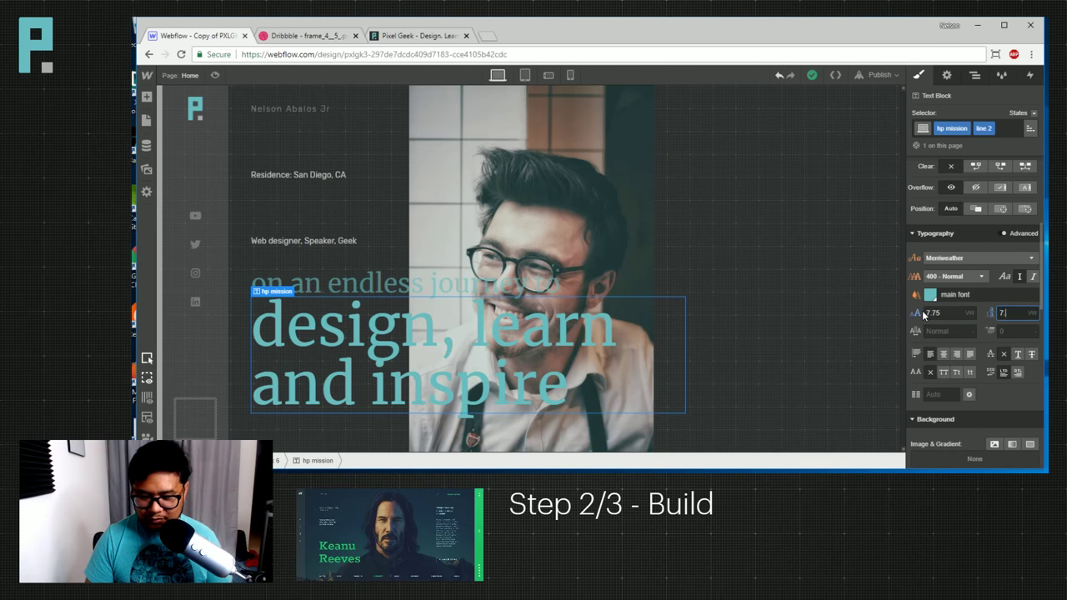
{"action": "type", "text": ".75"}
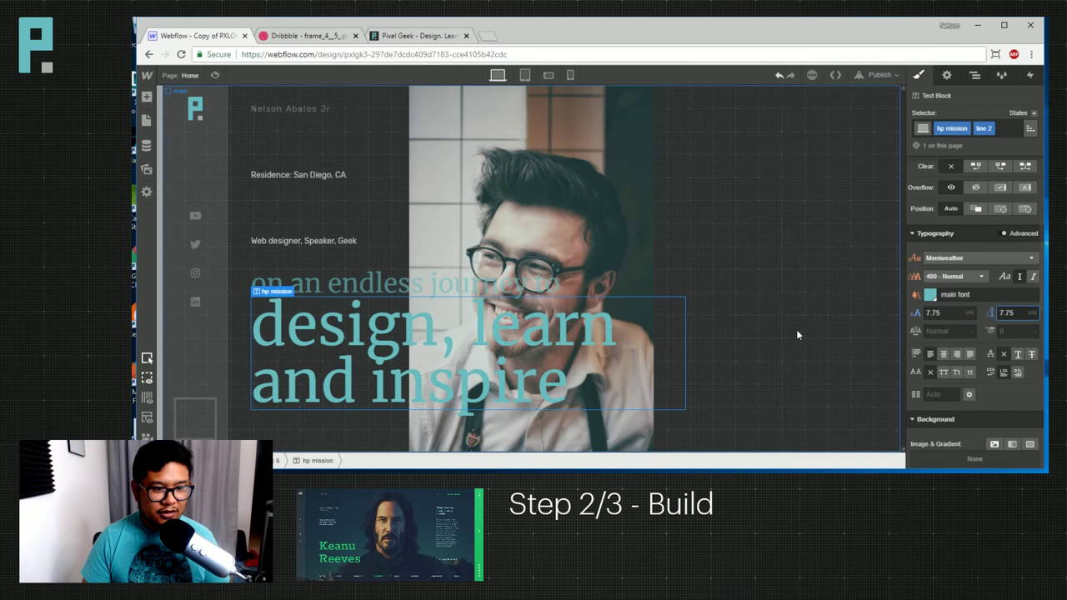
{"action": "left_click", "coordinate": [465, 287]}
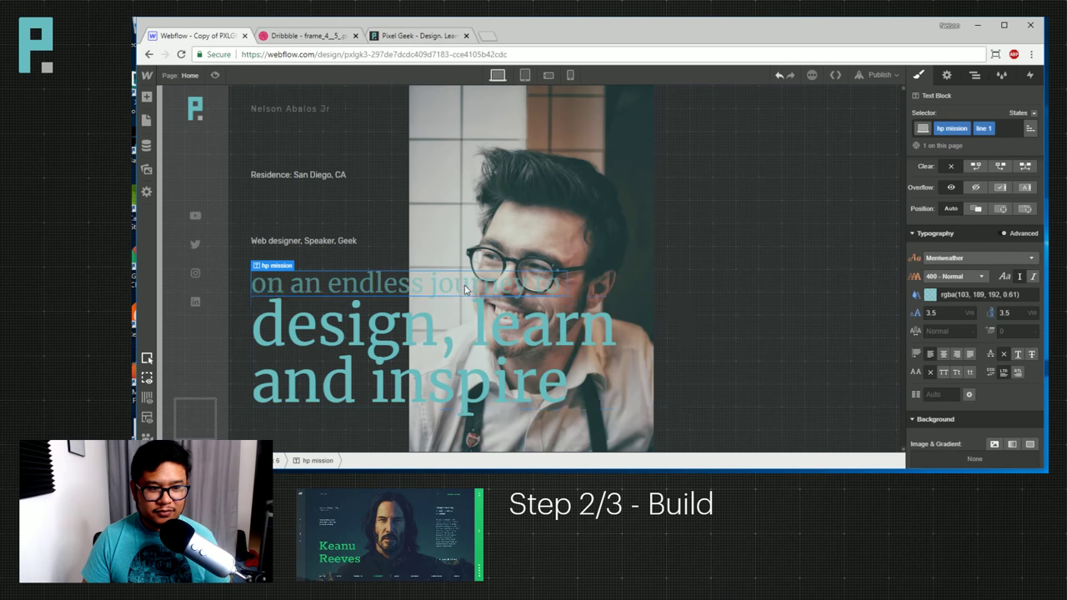
Add 10 of top margin above the 'design, learn and inspire' heading.
{"action": "left_click", "coordinate": [467, 334]}
{"action": "scroll", "coordinate": [990, 247], "scroll_direction": "up", "scroll_amount": 3}
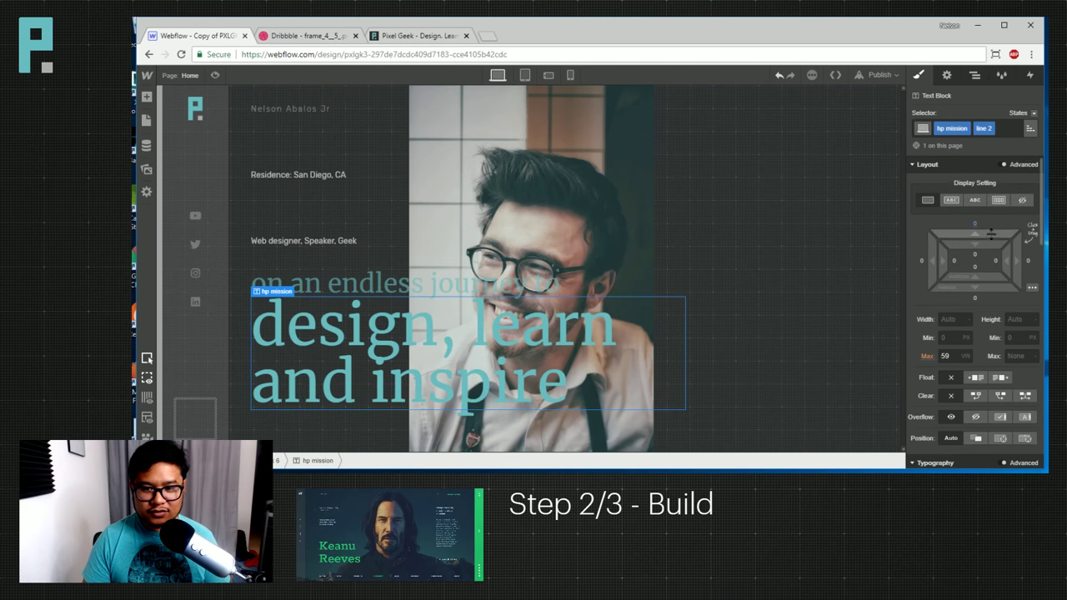
{"action": "left_click_drag", "start_coordinate": [991, 234], "coordinate": [996, 214]}
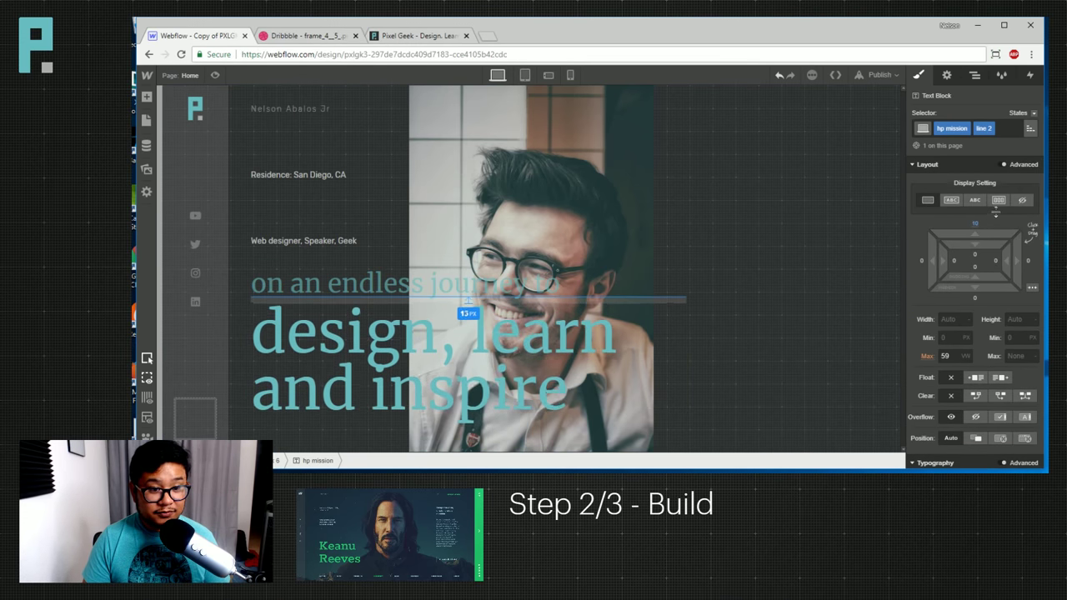
{"action": "left_click", "coordinate": [529, 279]}
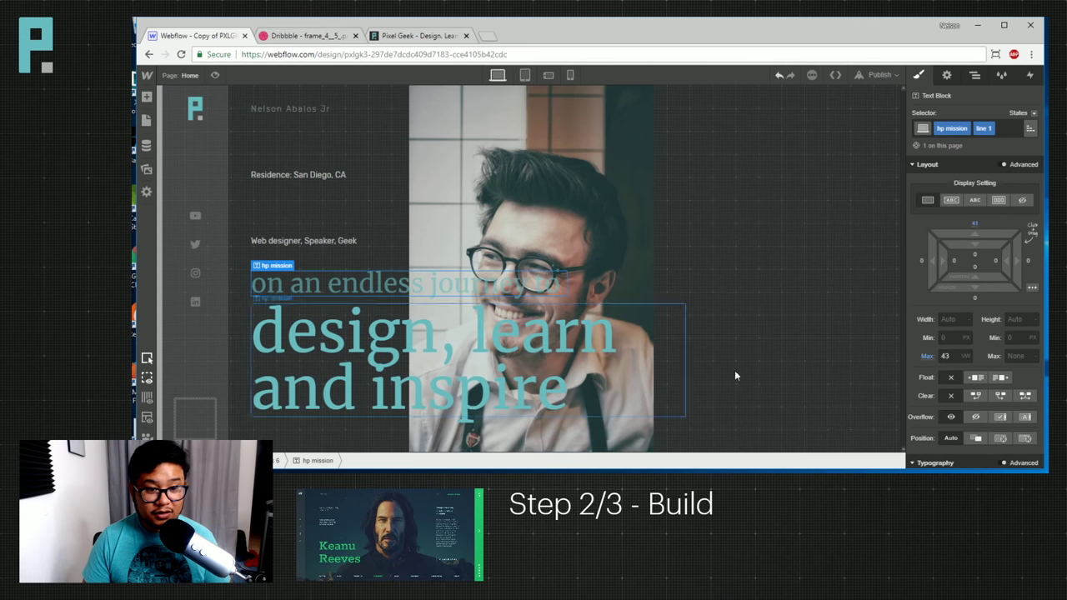
{"action": "left_click", "coordinate": [518, 344]}
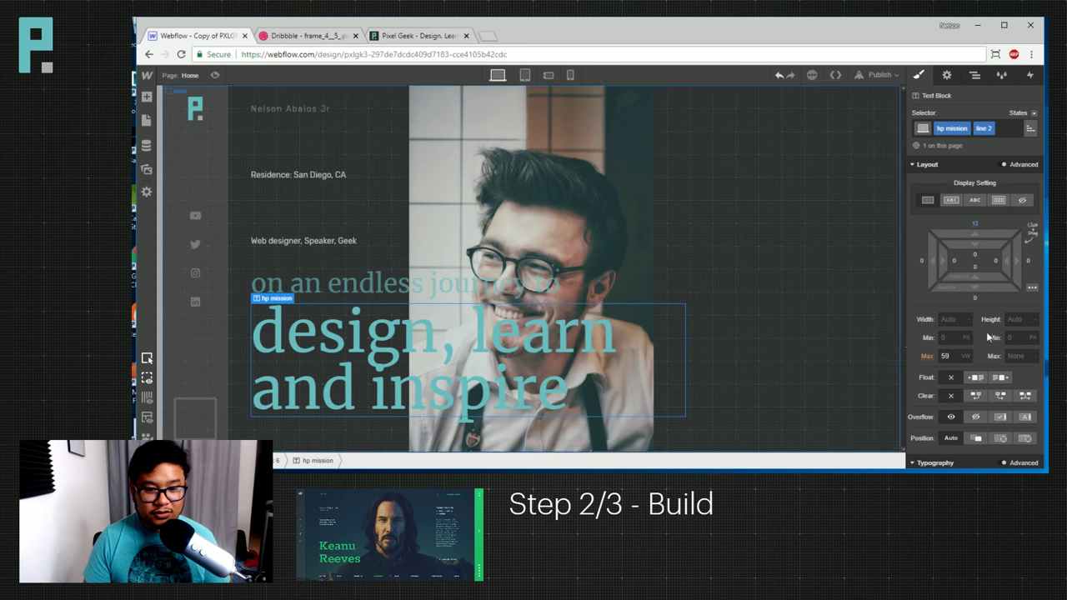
{"action": "scroll", "coordinate": [1027, 334], "scroll_direction": "down", "scroll_amount": 2}
Give 'on an endless journey to' the 300 - Light weight and the main font colour swatch.
{"action": "left_click", "coordinate": [422, 288]}
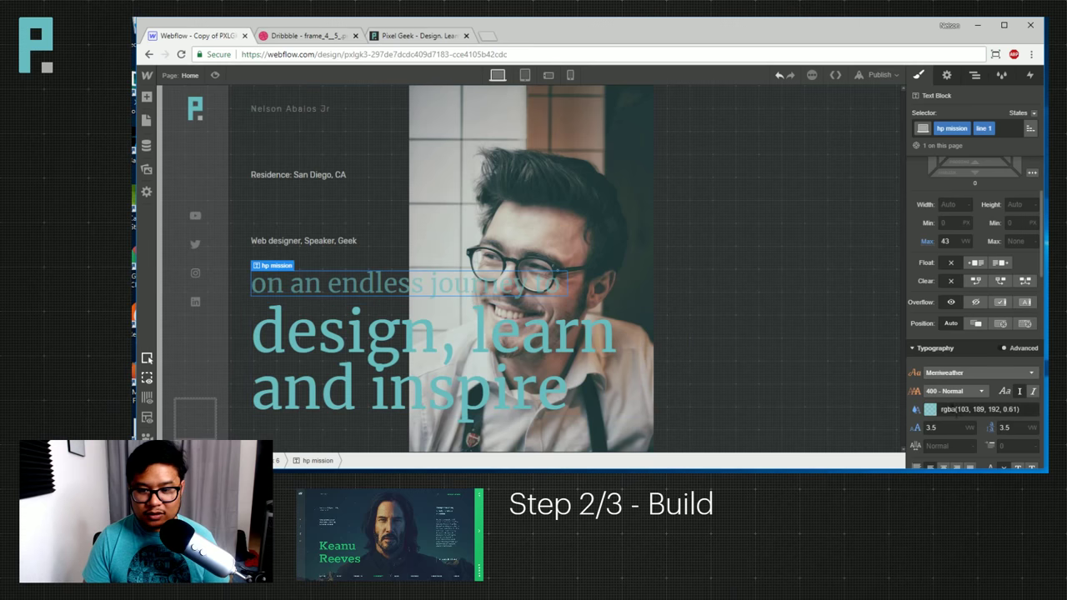
{"action": "left_click", "coordinate": [948, 392]}
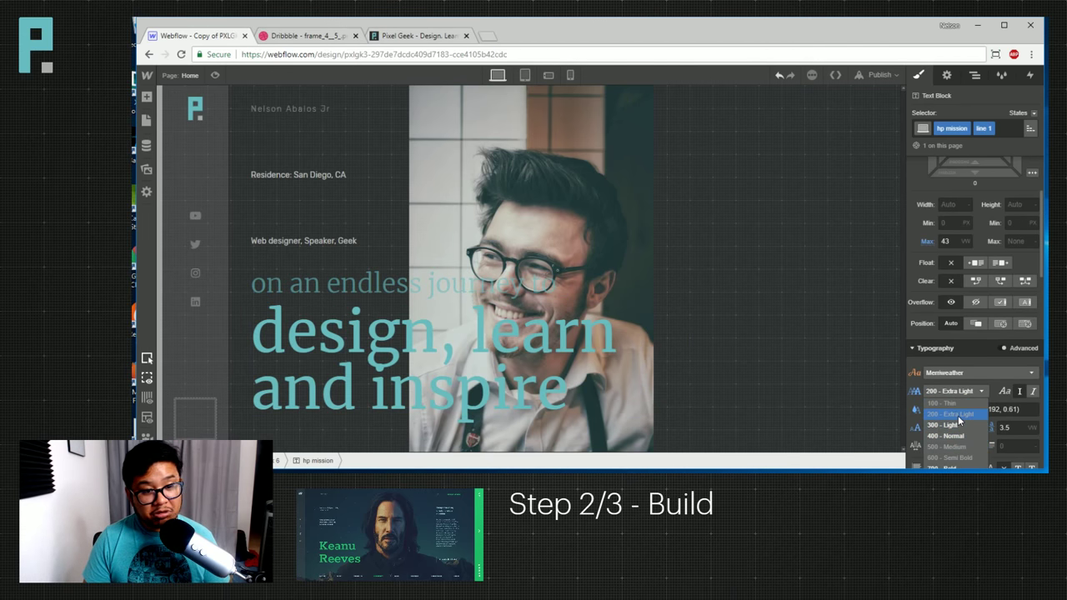
{"action": "left_click", "coordinate": [950, 425]}
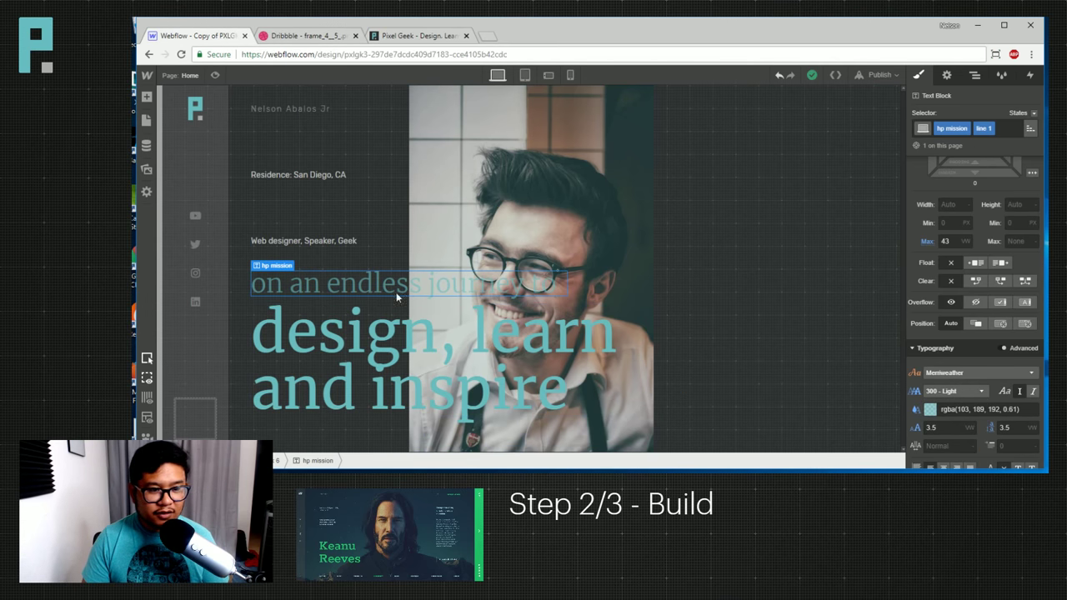
{"action": "left_click", "coordinate": [930, 409]}
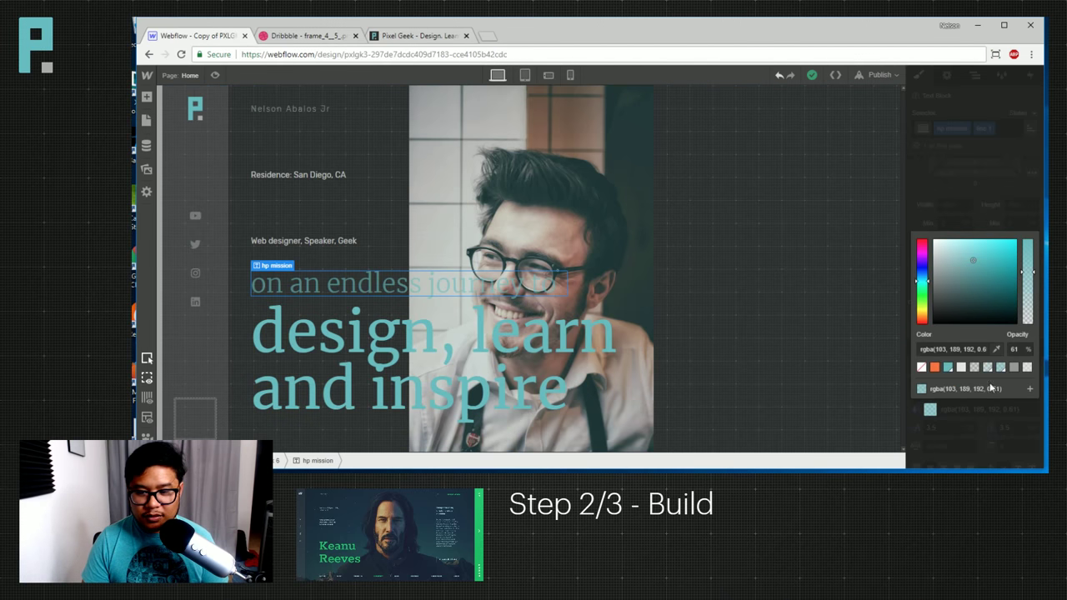
{"action": "left_click", "coordinate": [949, 426]}
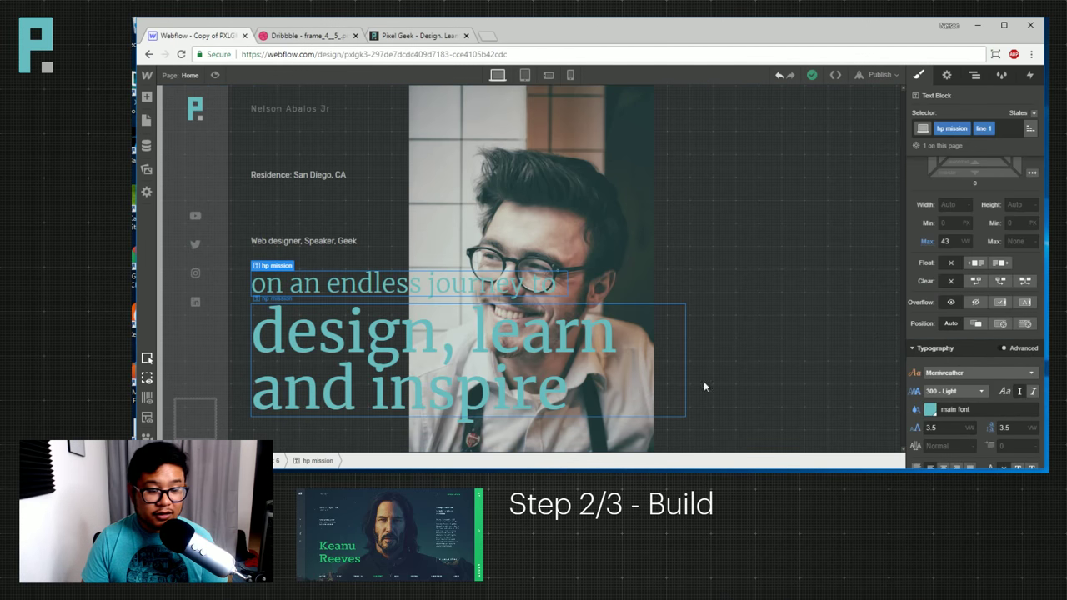
{"action": "left_click", "coordinate": [758, 358]}
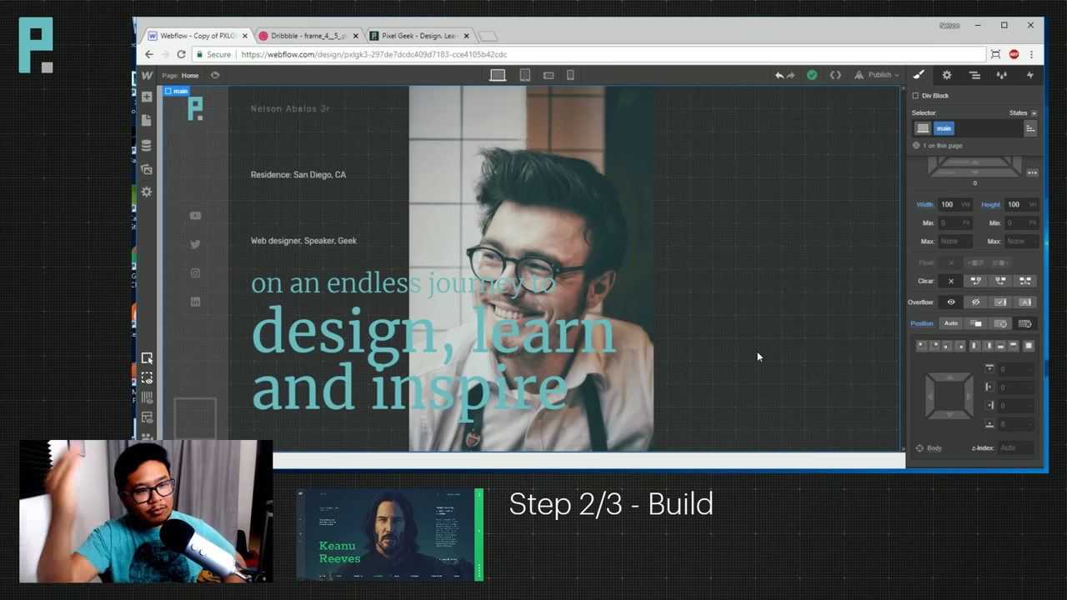
Shrink the Residence line's top margin and set the tagline's top margin to 10vh, then 18 vh.
{"action": "left_click", "coordinate": [341, 175]}
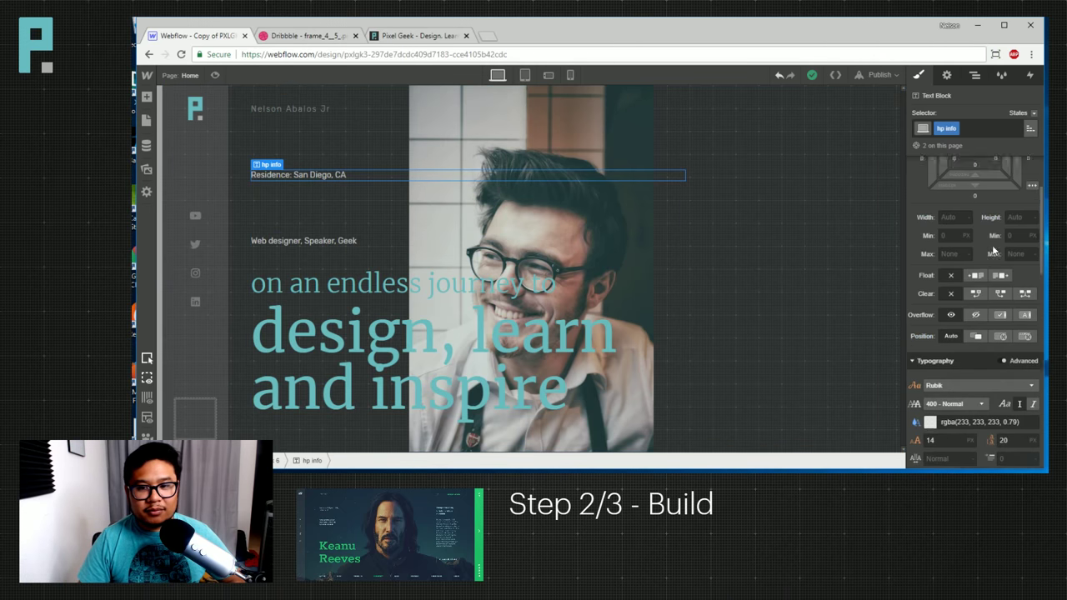
{"action": "left_click_drag", "start_coordinate": [993, 235], "coordinate": [1002, 273]}
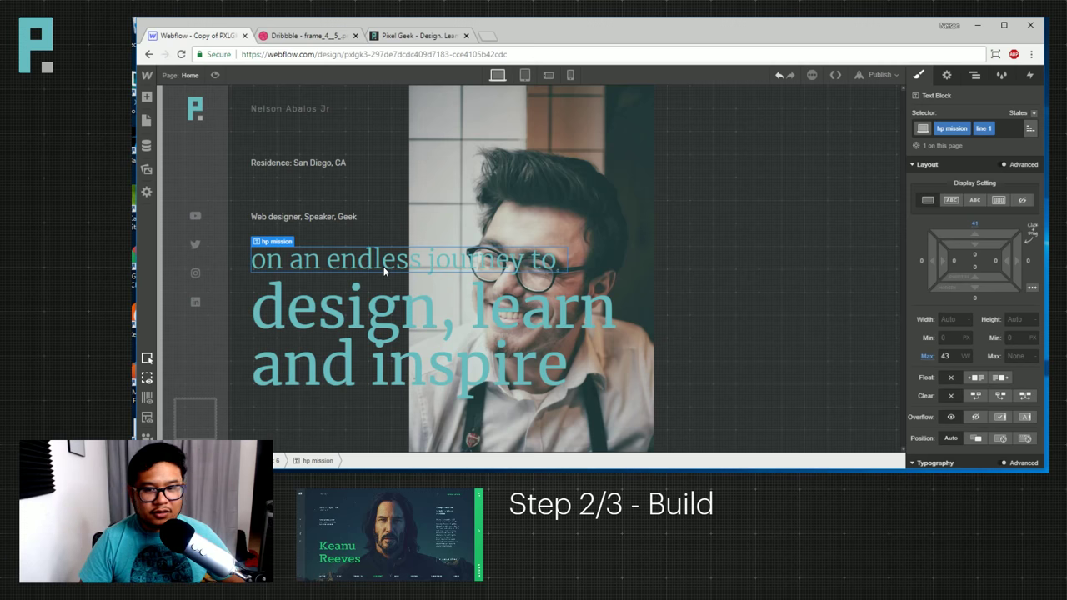
{"action": "left_click_drag", "start_coordinate": [974, 225], "coordinate": [982, 164]}
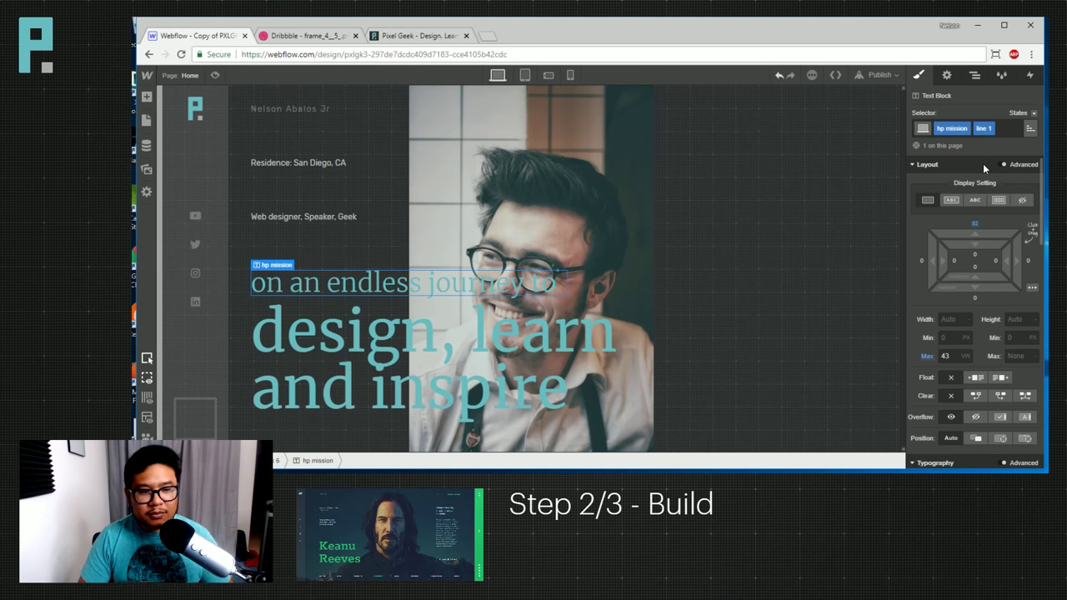
{"action": "left_click", "coordinate": [972, 222]}
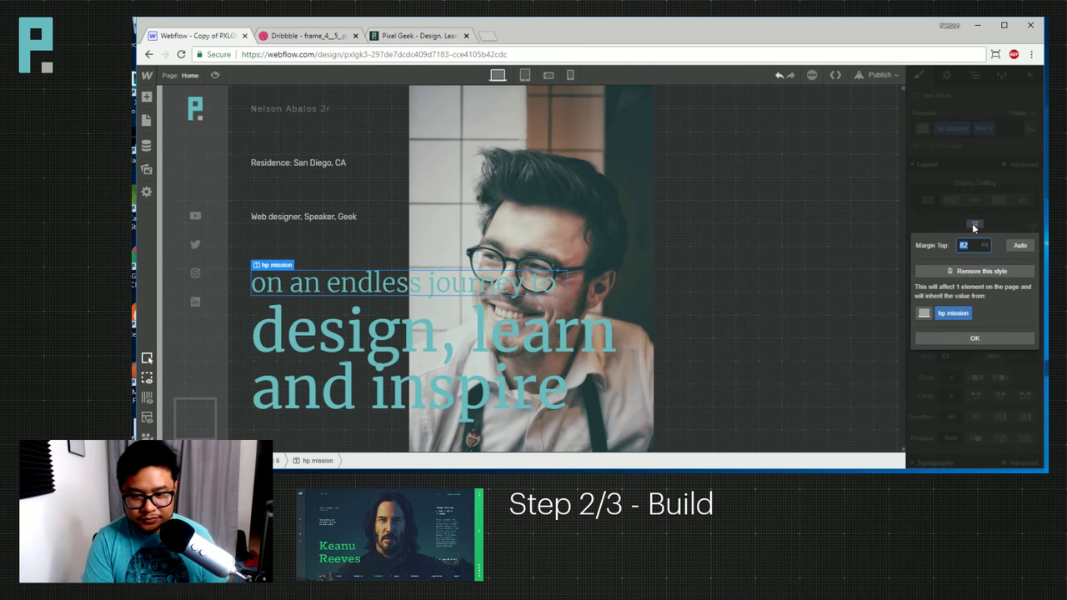
{"action": "type", "text": "10vh"}
{"action": "key", "text": "Return"}
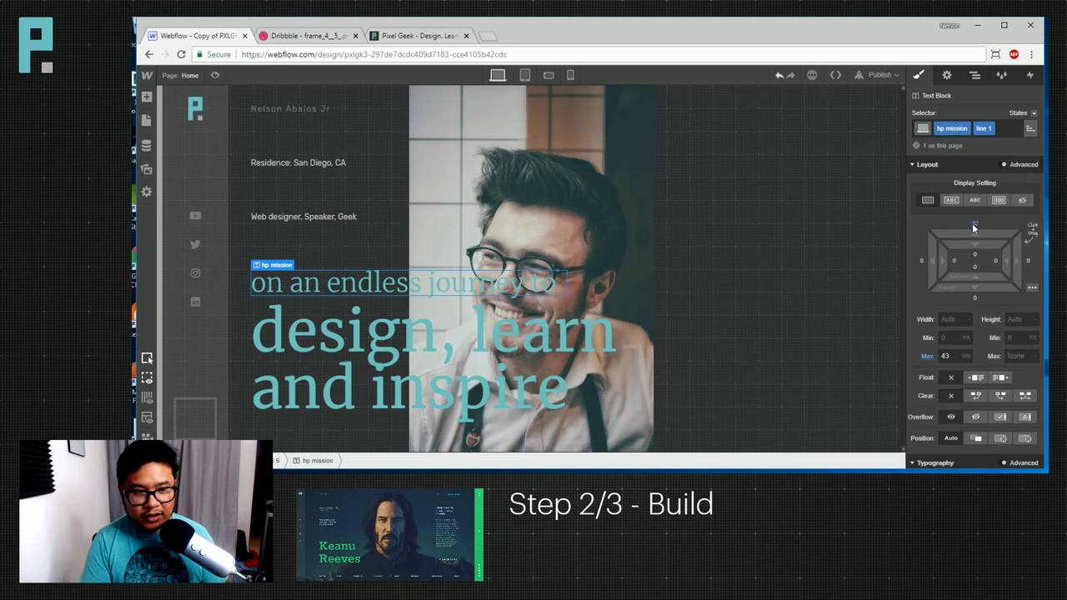
{"action": "left_click_drag", "start_coordinate": [993, 230], "coordinate": [1000, 219]}
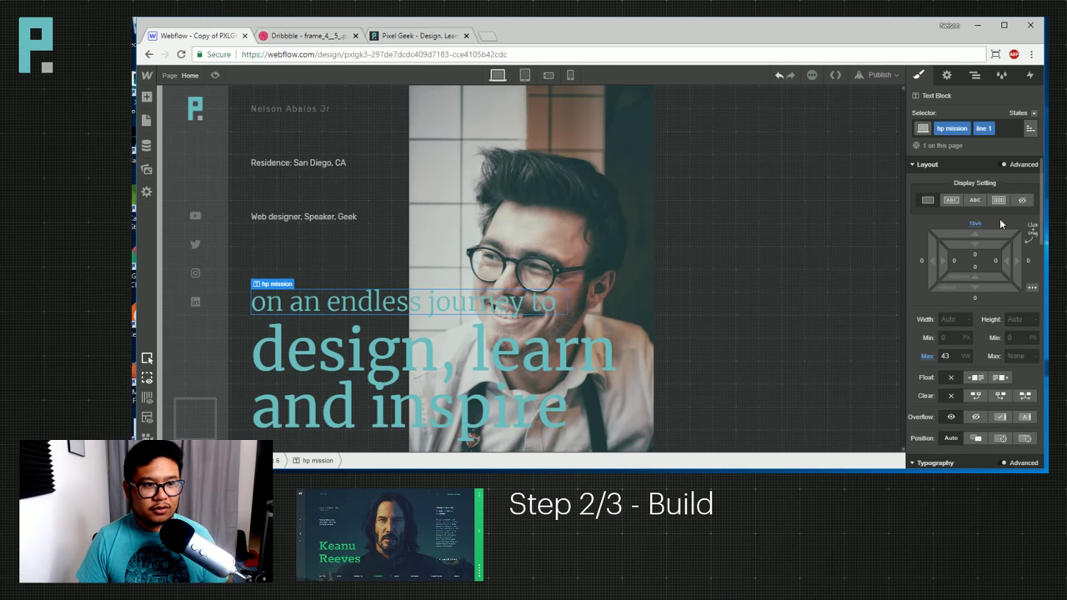
Publish to the webflow.io domain and compare the live page with the Designer at several window sizes.
{"action": "left_click", "coordinate": [874, 77]}
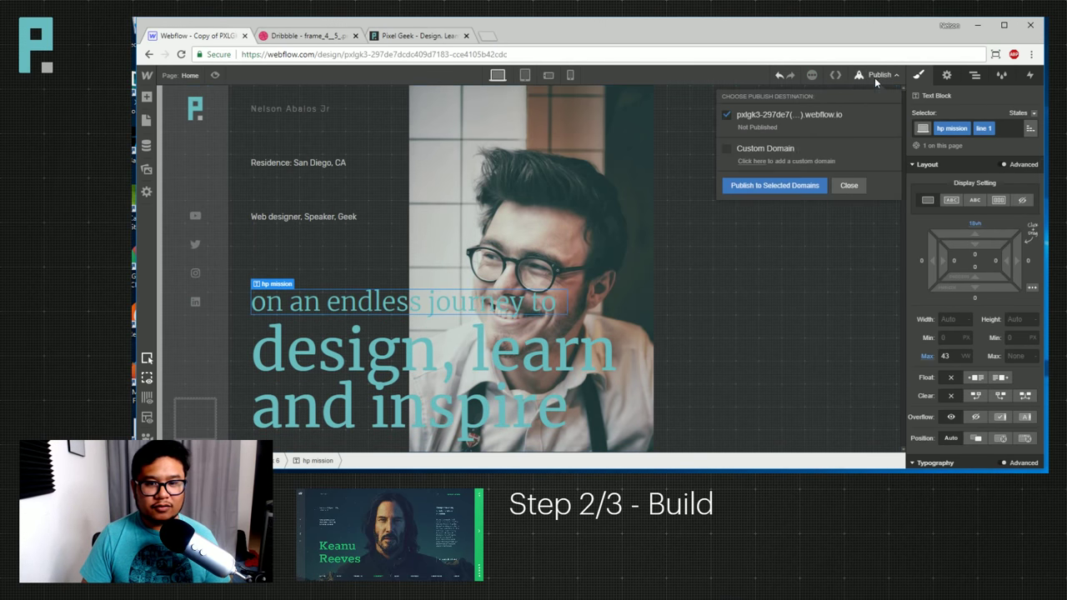
{"action": "left_click", "coordinate": [774, 184]}
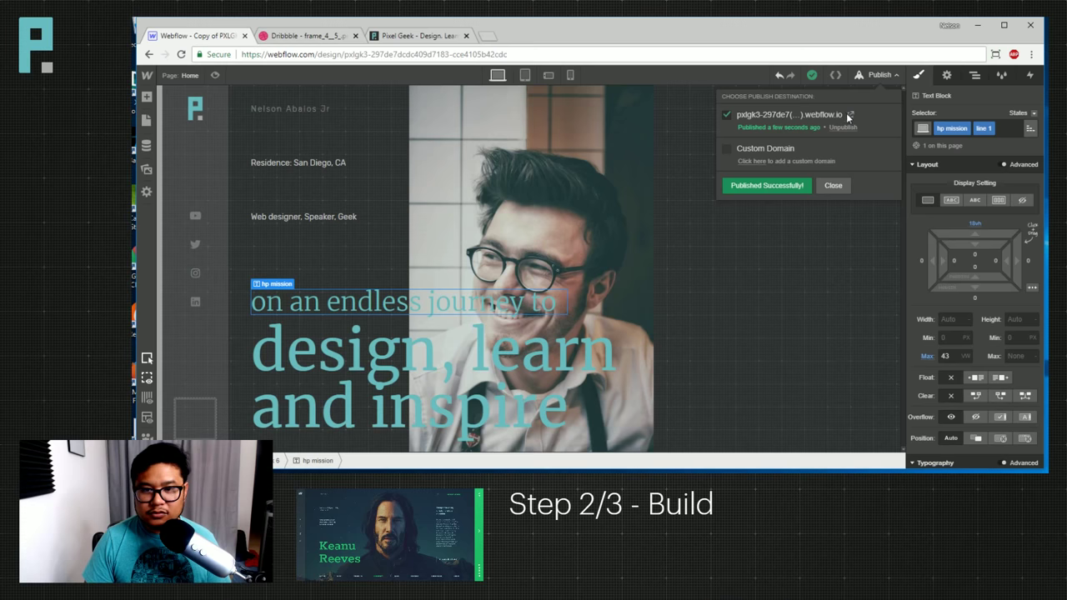
{"action": "left_click", "coordinate": [850, 115]}
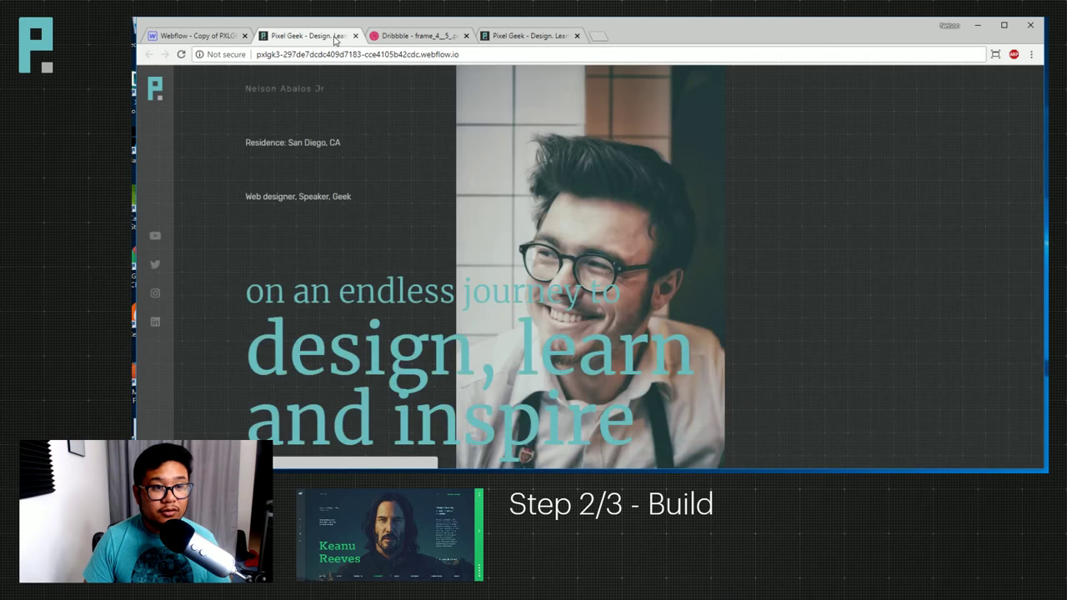
{"action": "left_click_drag", "start_coordinate": [336, 40], "coordinate": [433, 112]}
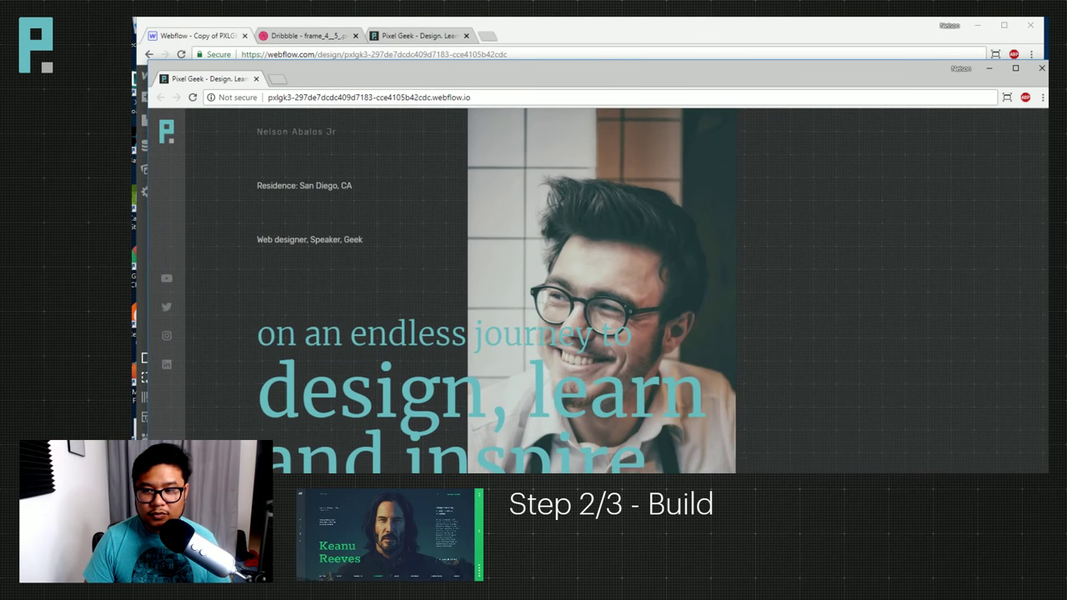
{"action": "left_click_drag", "start_coordinate": [793, 474], "coordinate": [771, 393]}
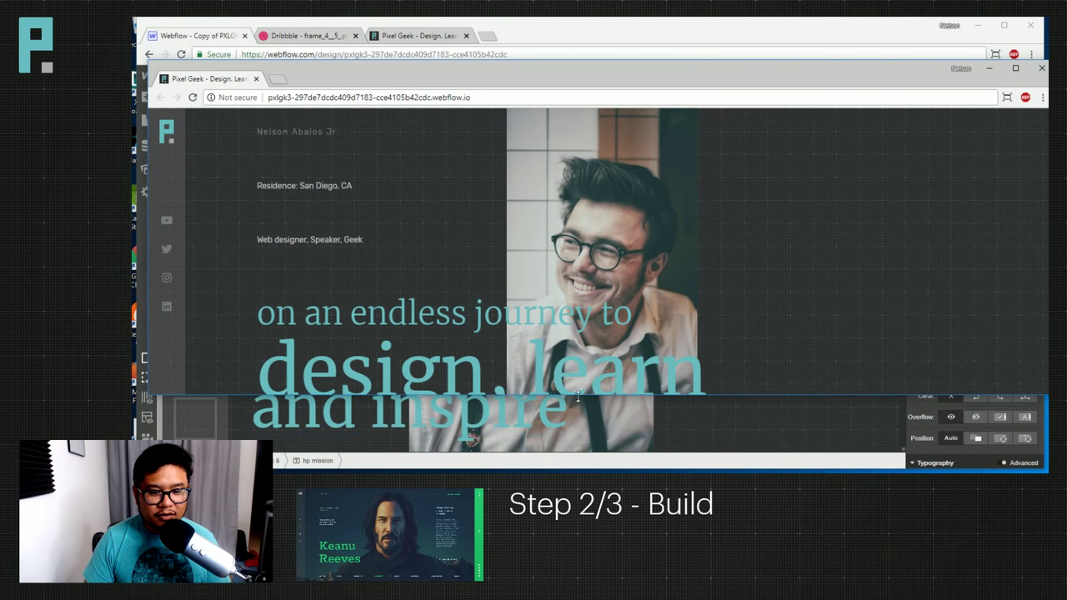
{"action": "left_click_drag", "start_coordinate": [578, 394], "coordinate": [589, 459]}
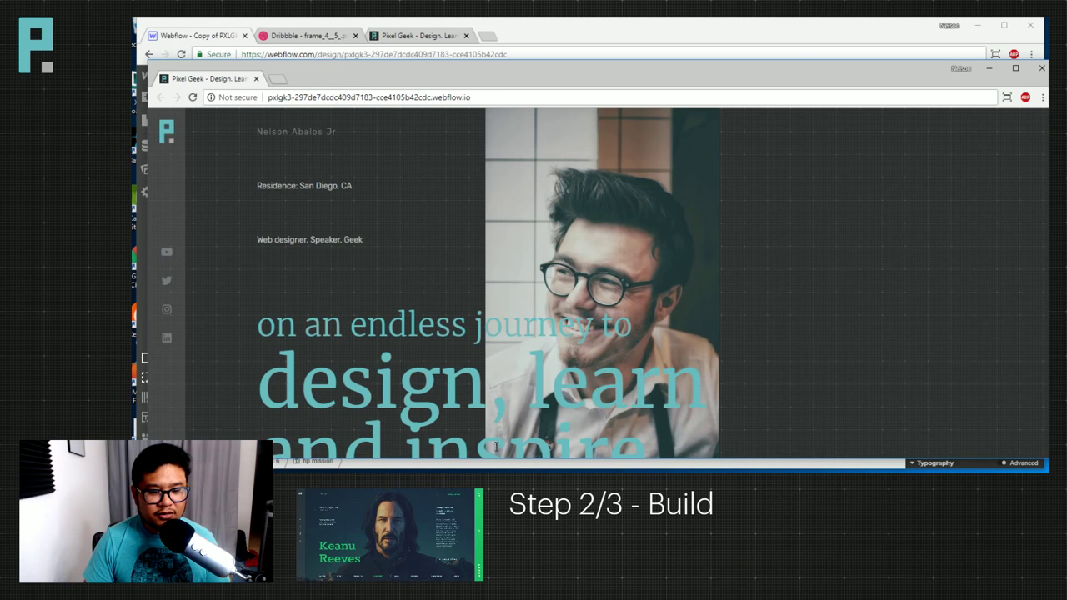
{"action": "left_click_drag", "start_coordinate": [503, 459], "coordinate": [547, 467]}
Set the Residence line's top margin to 5vh, then about 10vh, checking the Dribbble reference.
{"action": "left_click", "coordinate": [1041, 67]}
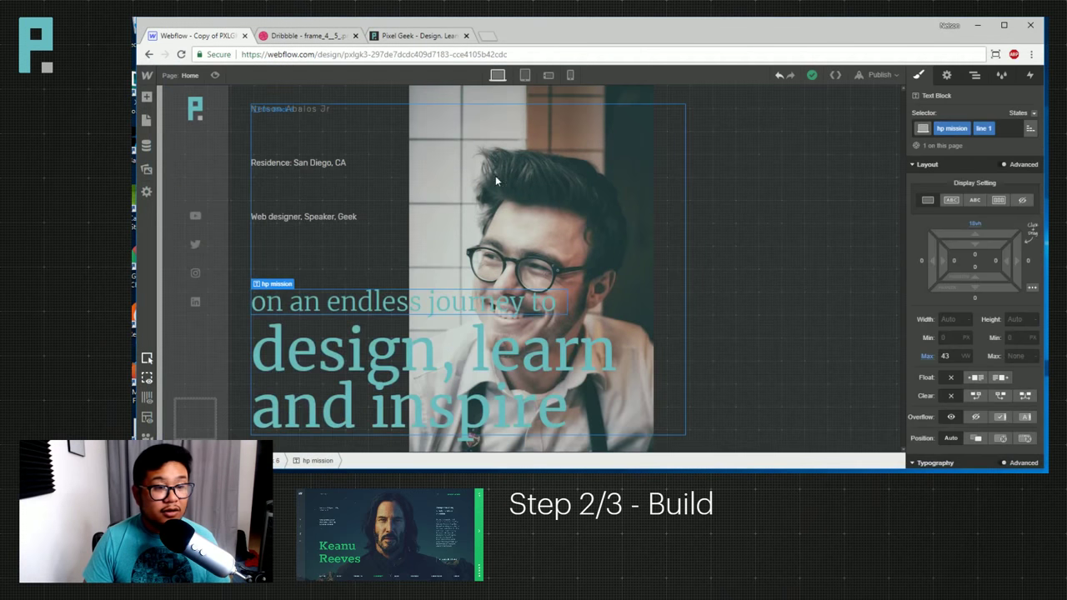
{"action": "left_click", "coordinate": [328, 164]}
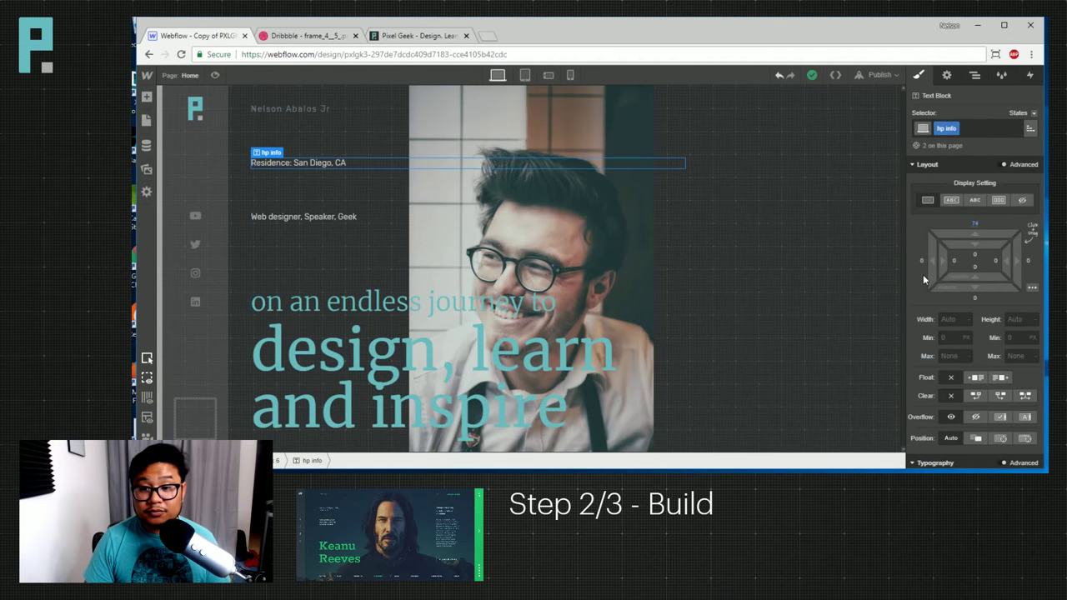
{"action": "left_click", "coordinate": [970, 220]}
{"action": "type", "text": "5vh"}
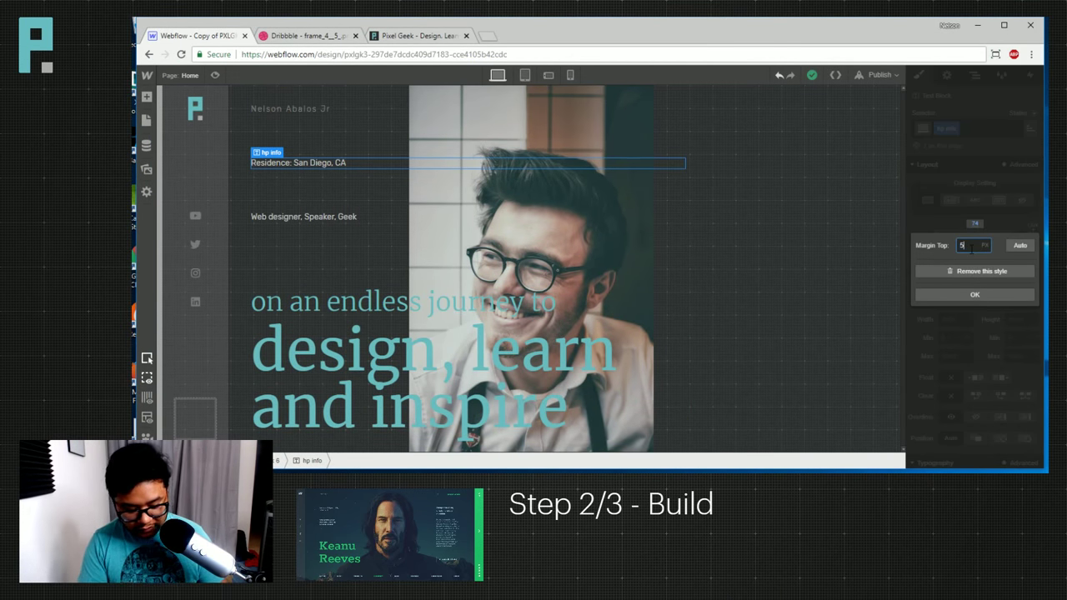
{"action": "key", "text": "Return"}
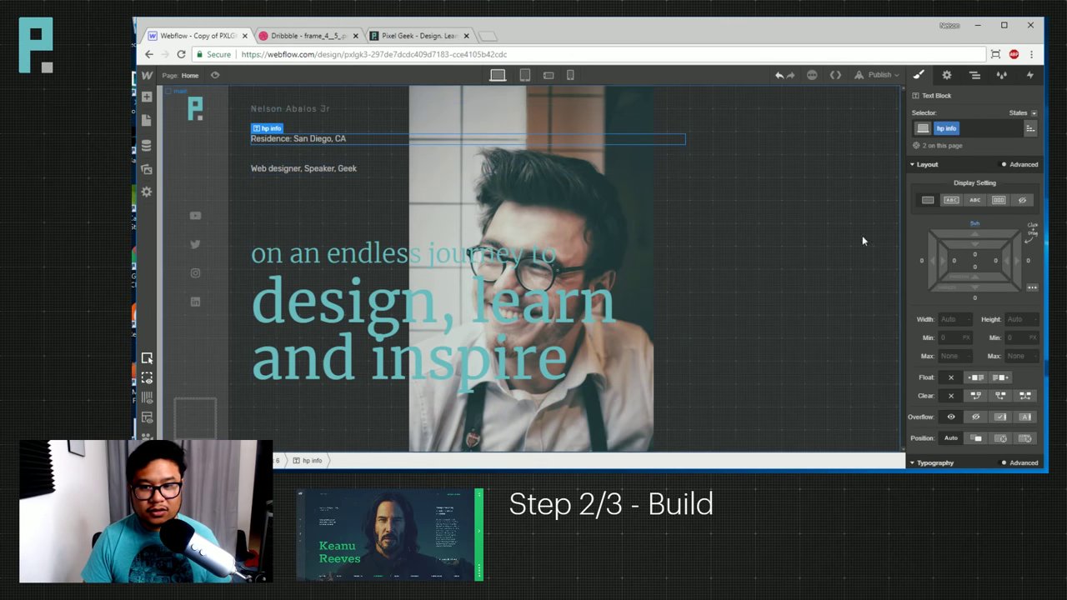
{"action": "left_click_drag", "start_coordinate": [974, 225], "coordinate": [975, 225]}
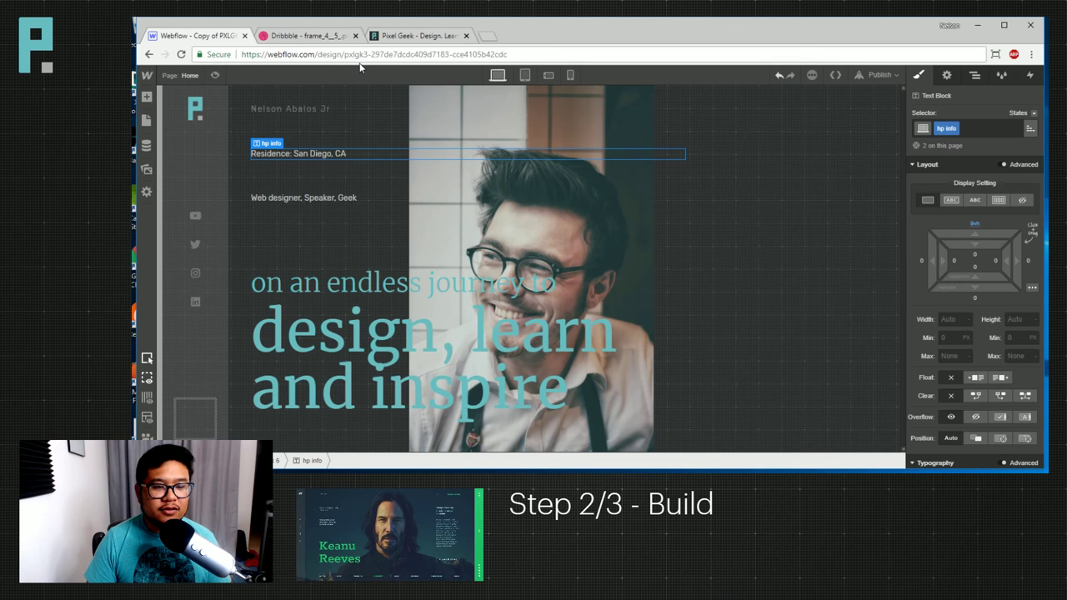
{"action": "left_click", "coordinate": [306, 36]}
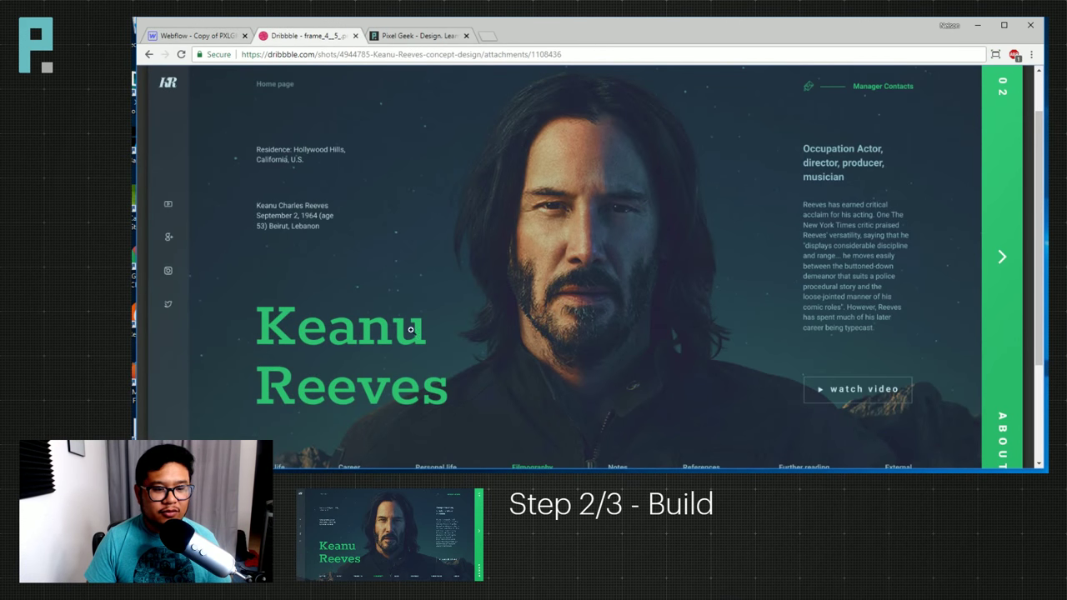
{"action": "left_click", "coordinate": [201, 36]}
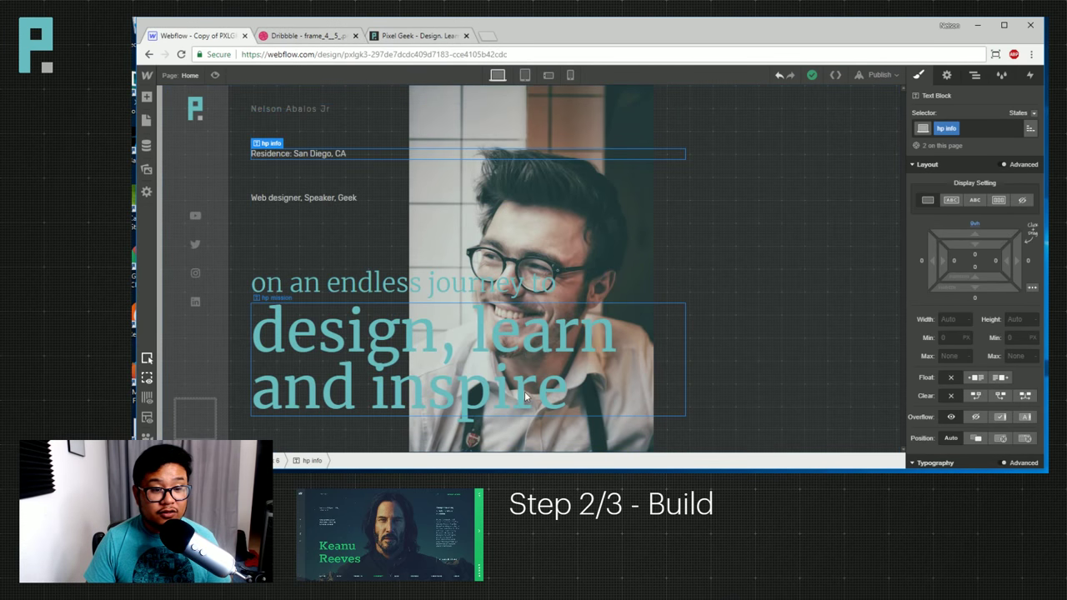
{"action": "left_click", "coordinate": [383, 340]}
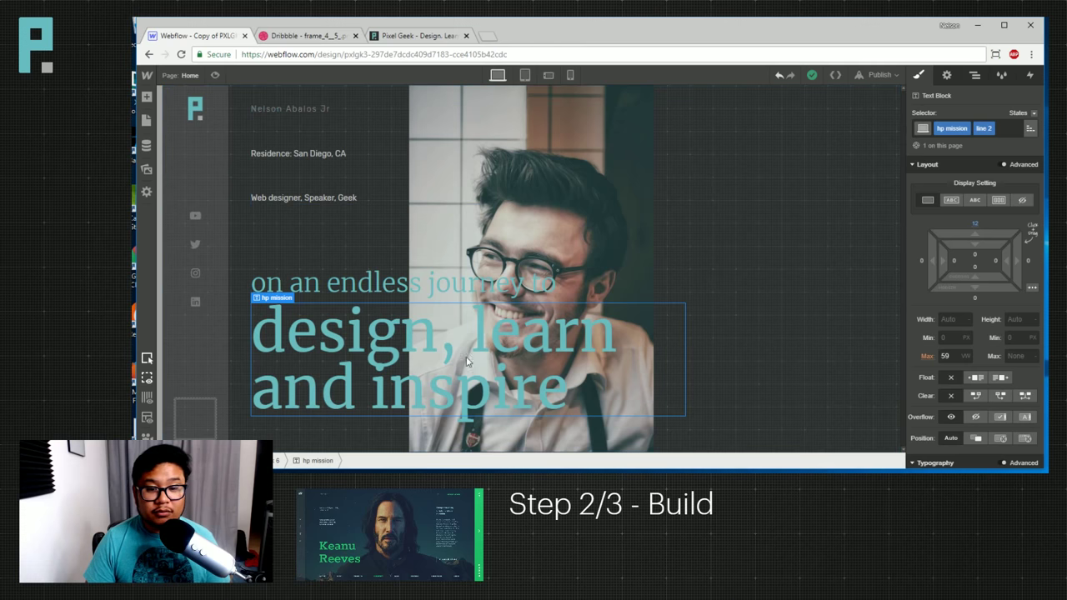
Shrink the 'on an endless journey to' tagline's font size to 2.5.
{"action": "left_click", "coordinate": [442, 283]}
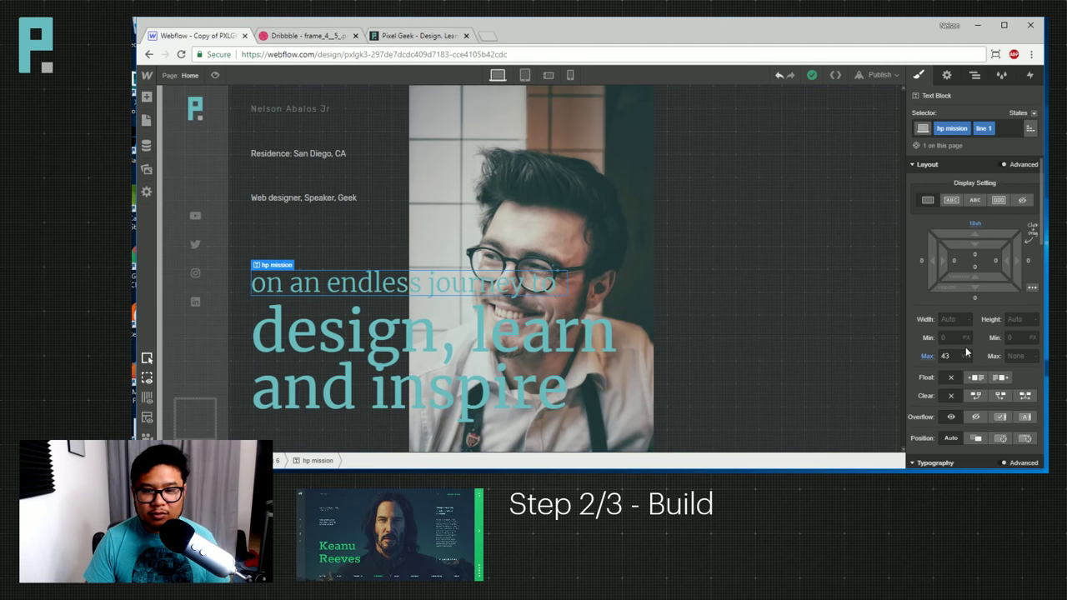
{"action": "scroll", "coordinate": [965, 347], "scroll_direction": "down", "scroll_amount": 5}
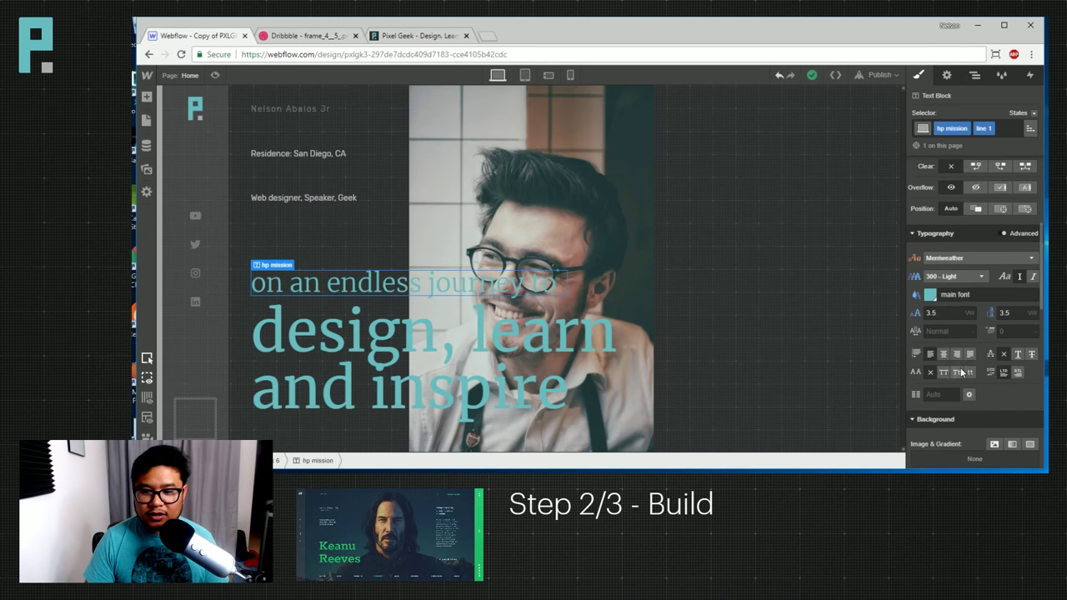
{"action": "left_click", "coordinate": [944, 314]}
{"action": "type", "text": "2.5"}
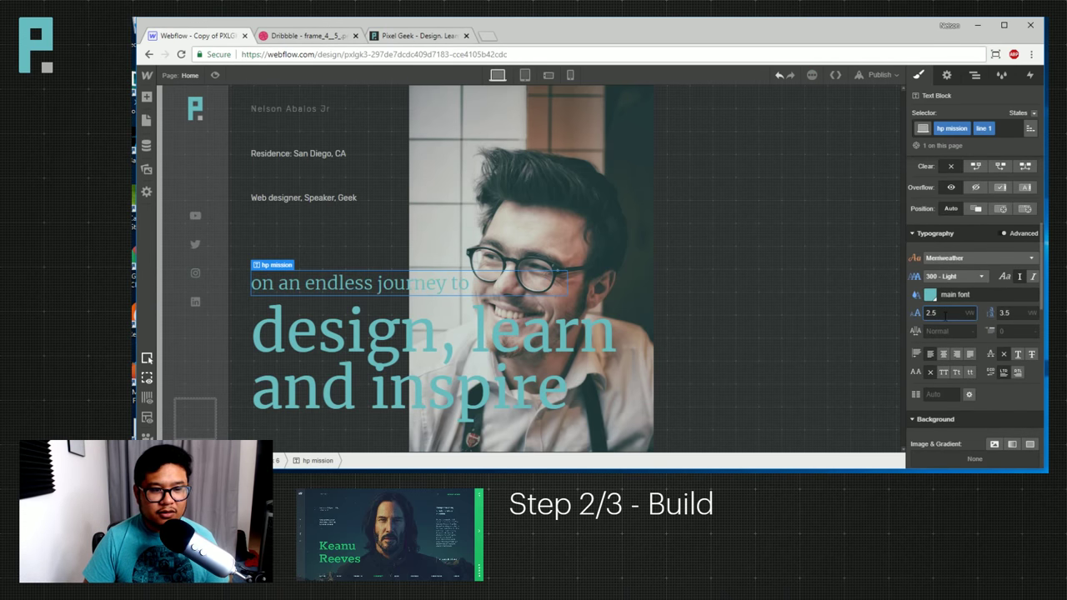
Lower the 'design, learn and inspire' heading's font size and line height to 6.75 vw.
{"action": "left_click", "coordinate": [633, 350]}
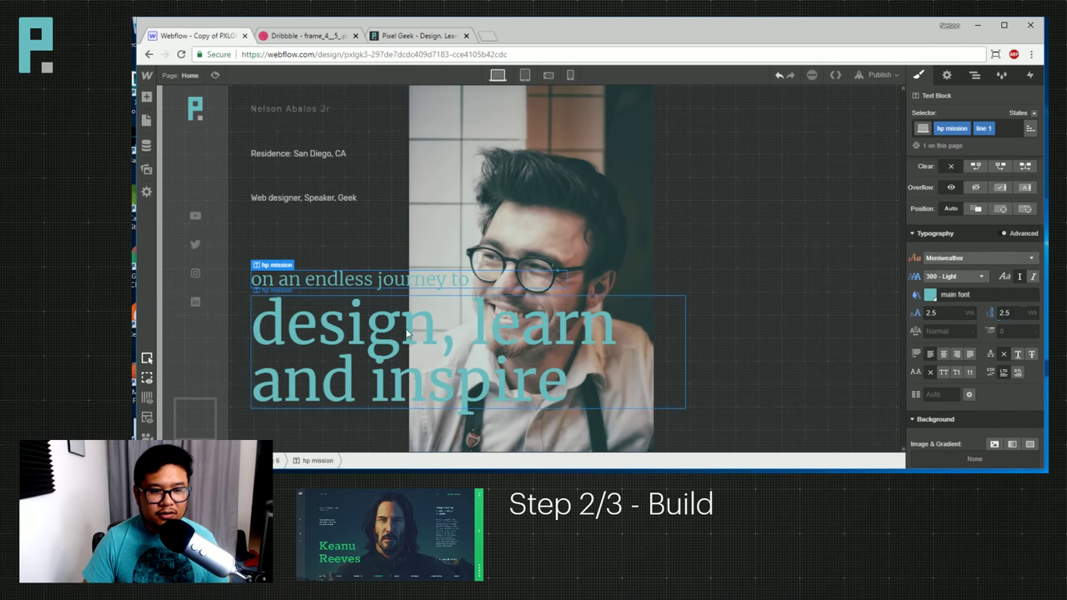
{"action": "left_click", "coordinate": [938, 312]}
{"action": "key", "text": "Down"}
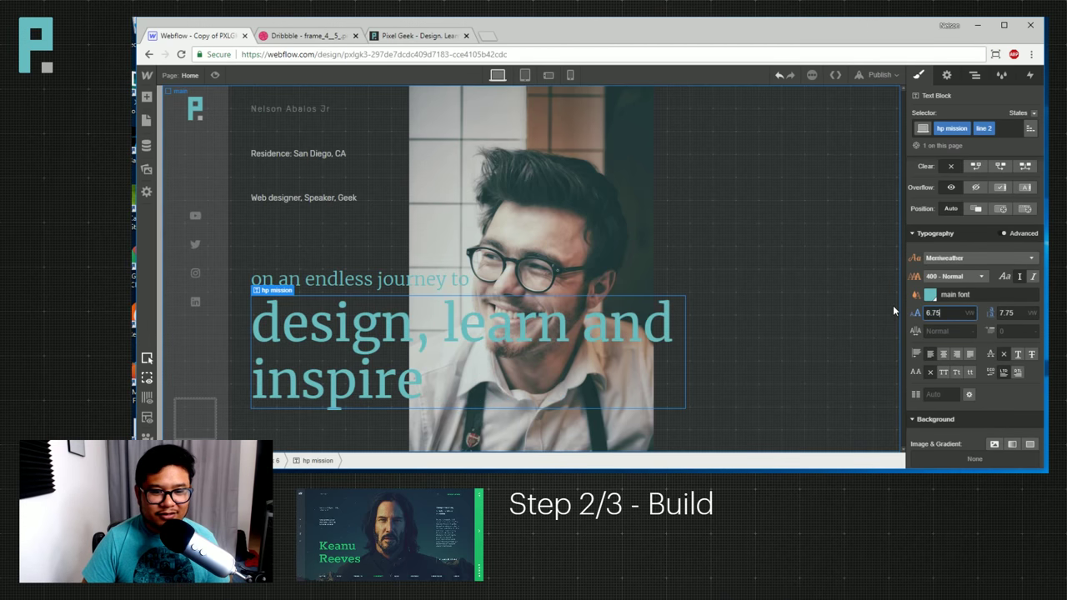
{"action": "key", "text": "Down"}
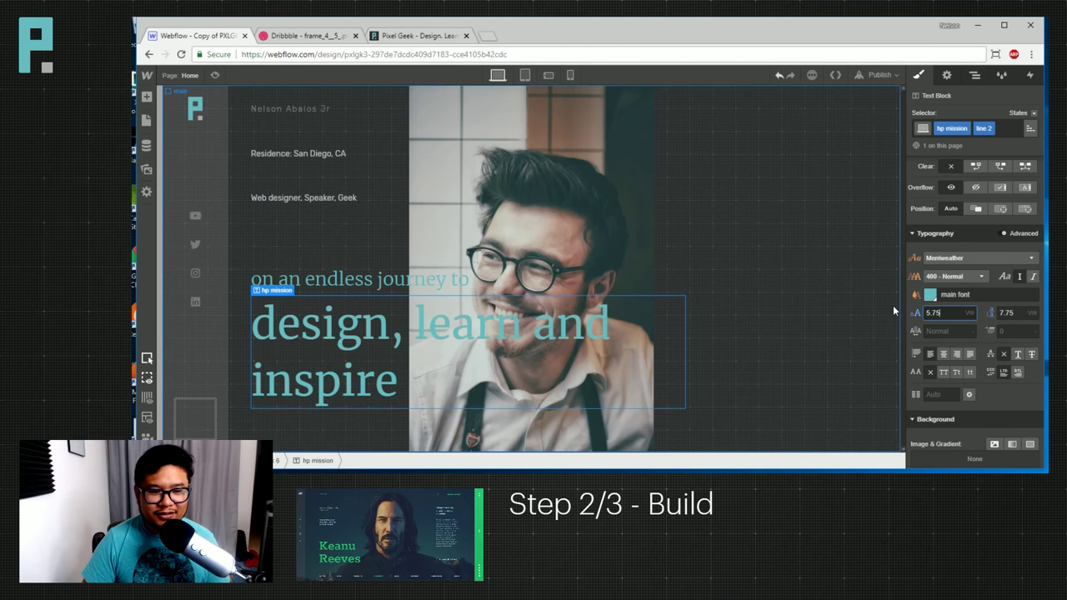
{"action": "key", "text": "Up"}
{"action": "key", "text": "Tab"}
{"action": "key", "text": "Down"}
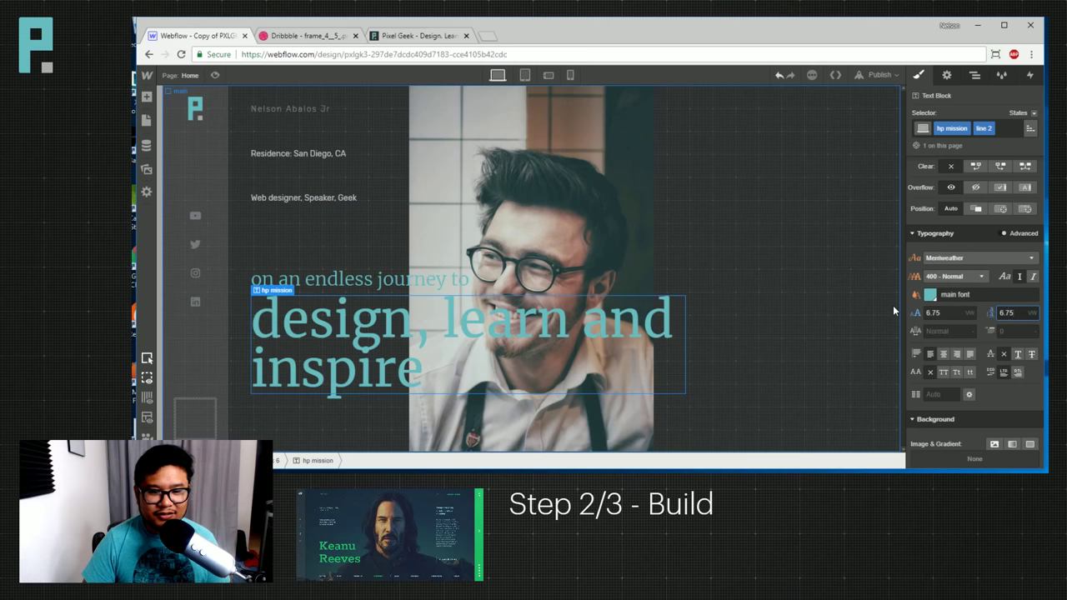
Cap the heading's maximum width at 44 vw so it wraps onto two lines.
{"action": "scroll", "coordinate": [980, 245], "scroll_direction": "up", "scroll_amount": 3}
{"action": "left_click", "coordinate": [955, 299]}
{"action": "type", "text": "59"}
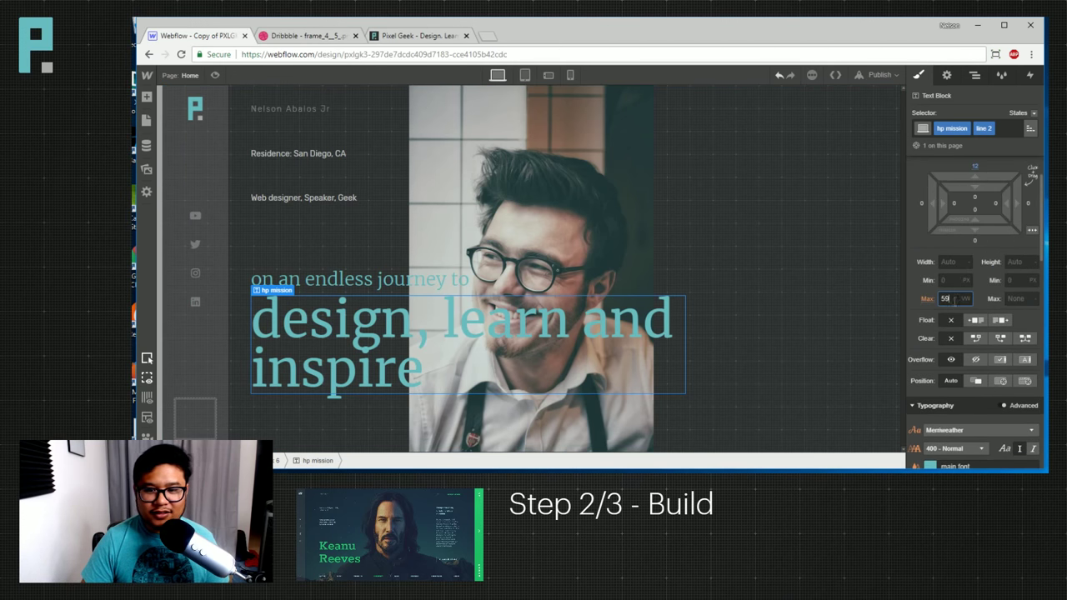
{"action": "key", "text": "shift+Down"}
{"action": "key", "text": "shift+Down"}
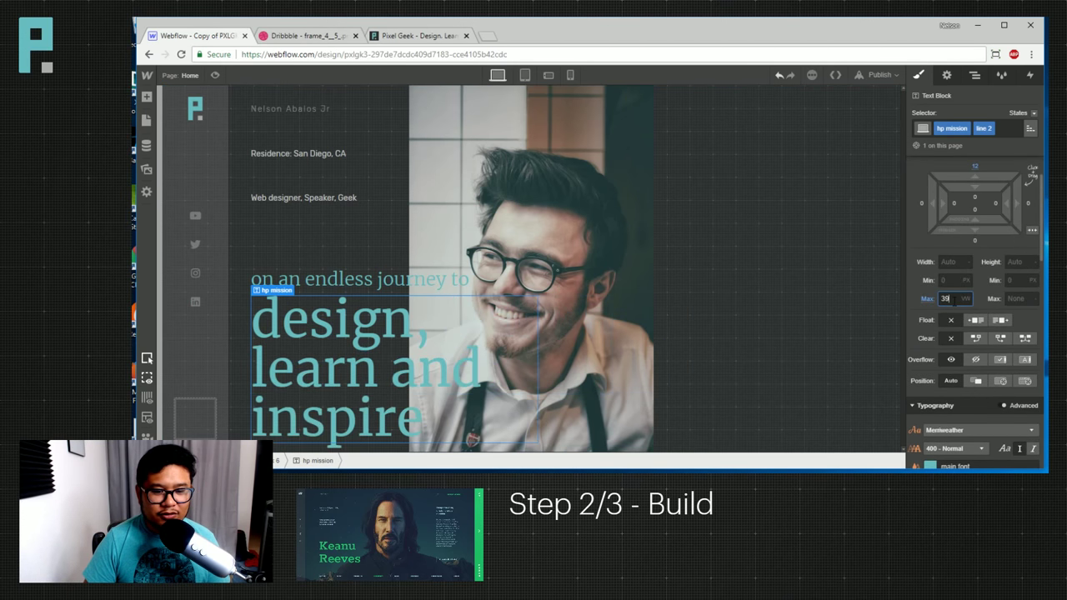
{"action": "key", "text": "shift+Up"}
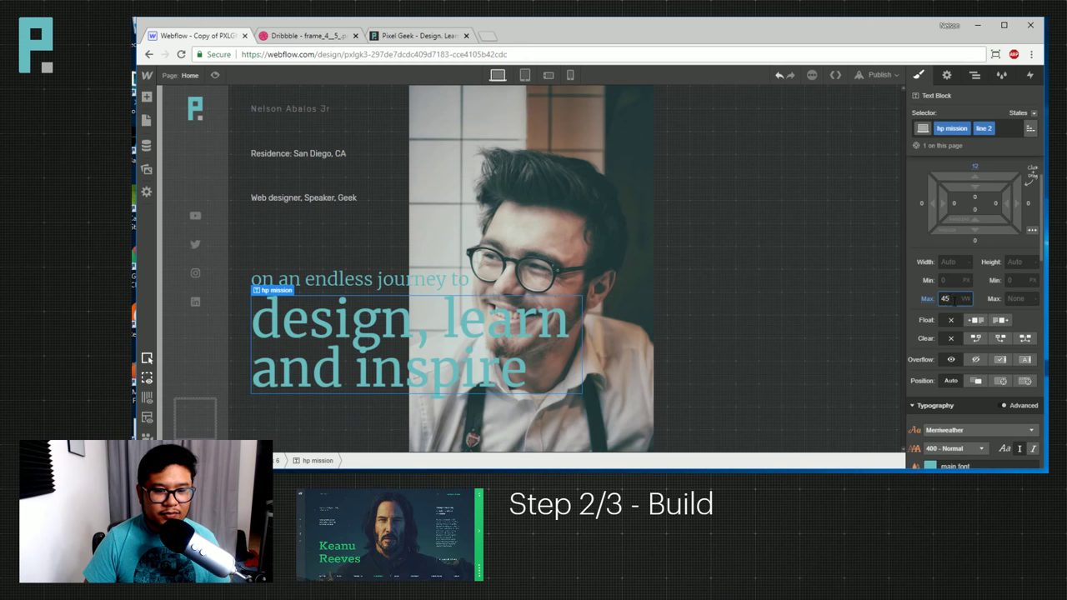
{"action": "key", "text": "Down"}
{"action": "key", "text": "Down"}
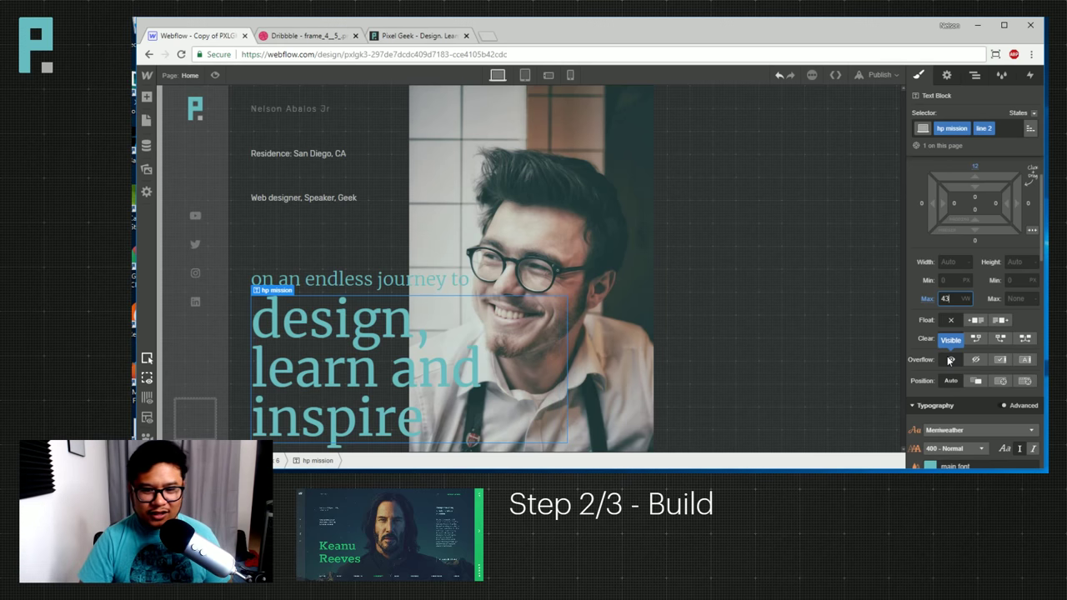
{"action": "key", "text": "Up"}
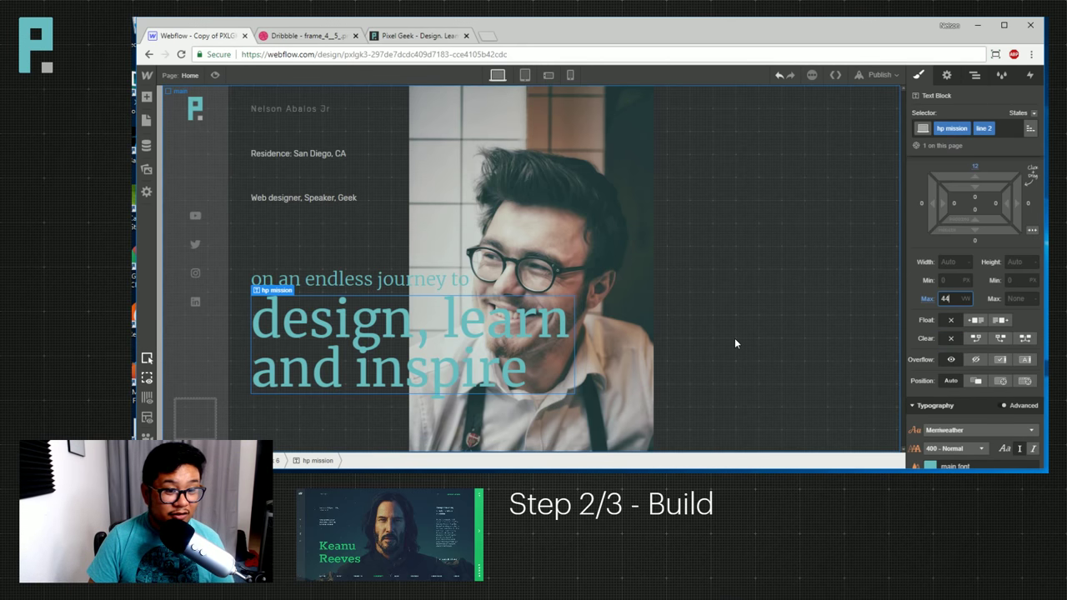
Set the heading's font size and line height to 6.25 vw.
{"action": "scroll", "coordinate": [959, 375], "scroll_direction": "down", "scroll_amount": 2}
{"action": "left_click", "coordinate": [954, 372]}
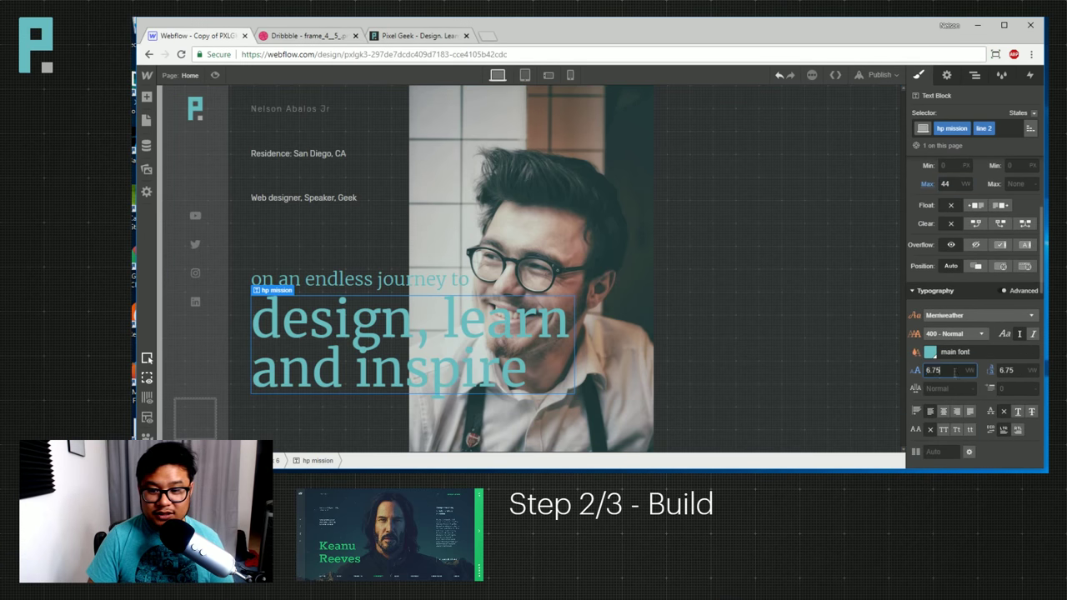
{"action": "left_click_drag", "start_coordinate": [954, 372], "coordinate": [903, 362]}
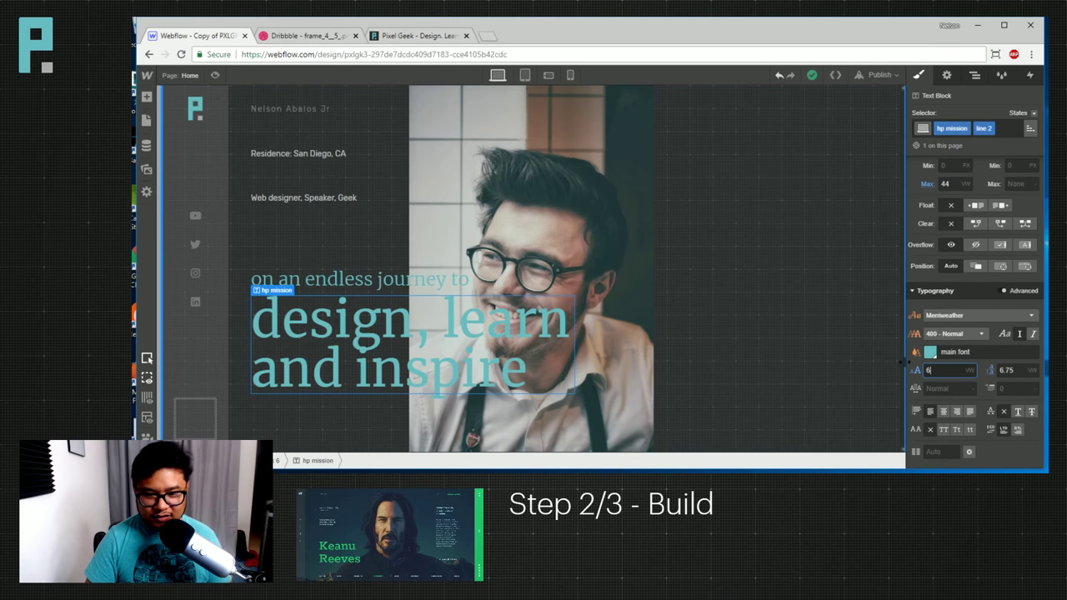
{"action": "type", "text": "6.5"}
{"action": "key", "text": "Tab"}
{"action": "type", "text": "6"}
{"action": "key", "text": "Return"}
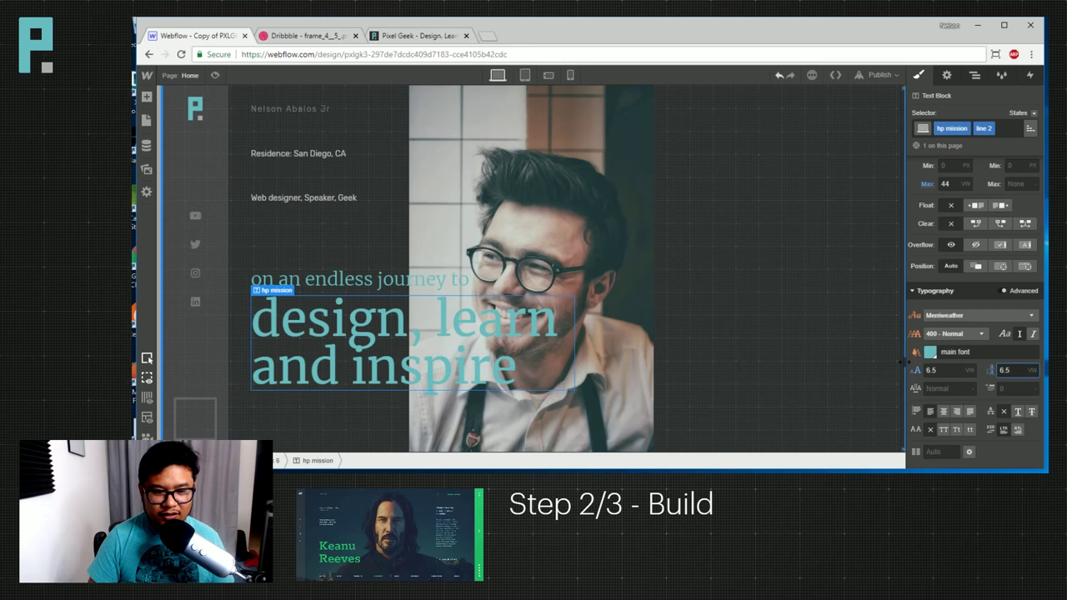
{"action": "key", "text": "shift+Tab"}
{"action": "type", "text": "6."}
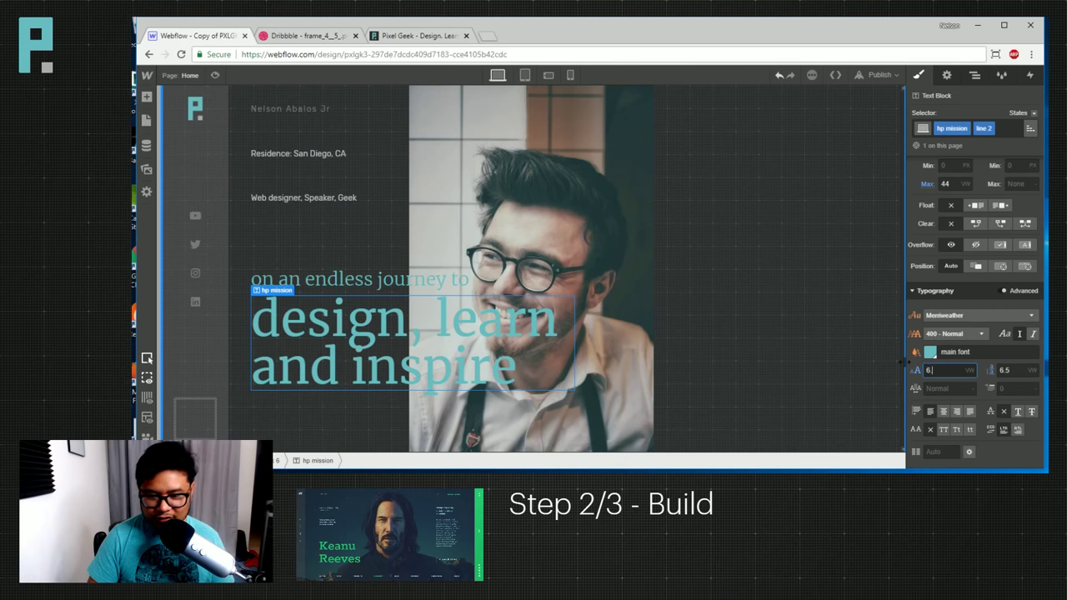
{"action": "type", "text": "25"}
{"action": "key", "text": "Tab"}
{"action": "type", "text": "6.25"}
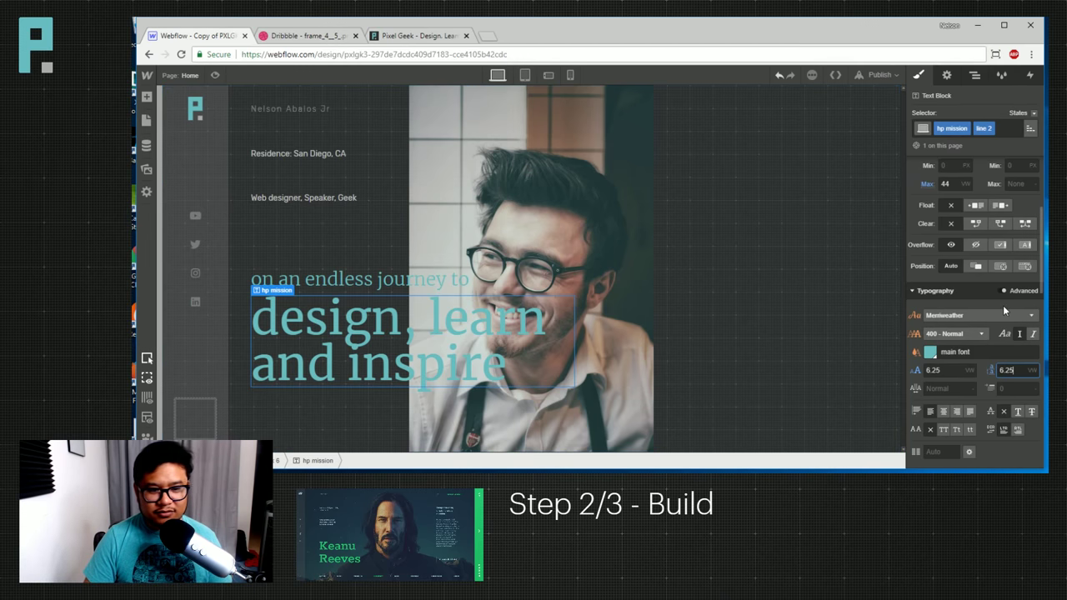
Push the heading lower by raising line 1's top margin to 26 vh.
{"action": "scroll", "coordinate": [1001, 306], "scroll_direction": "up", "scroll_amount": 2}
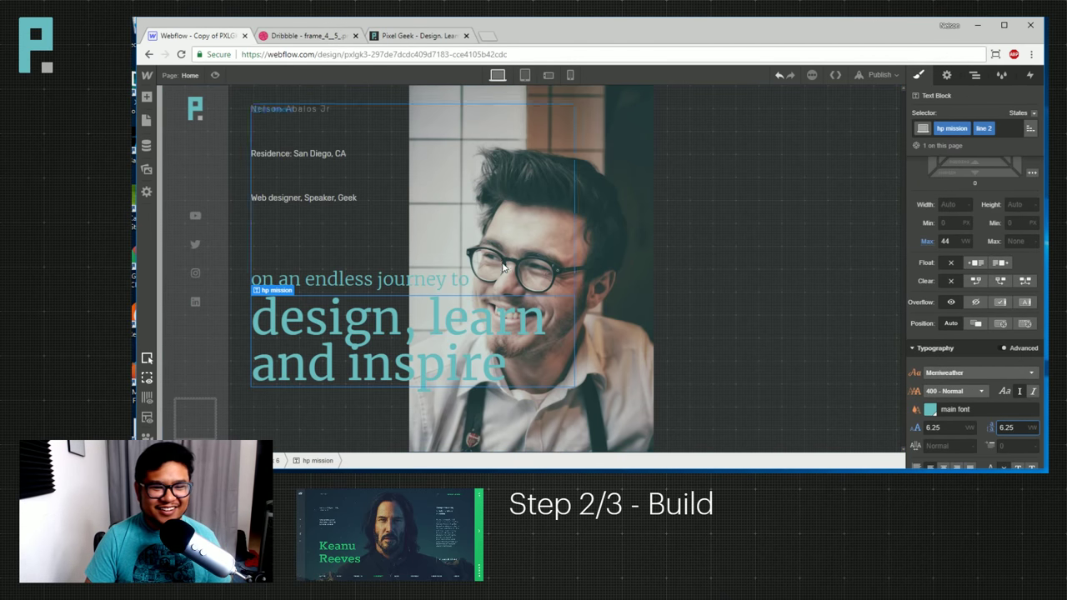
{"action": "left_click", "coordinate": [358, 279]}
{"action": "left_click_drag", "start_coordinate": [409, 270], "coordinate": [409, 309]}
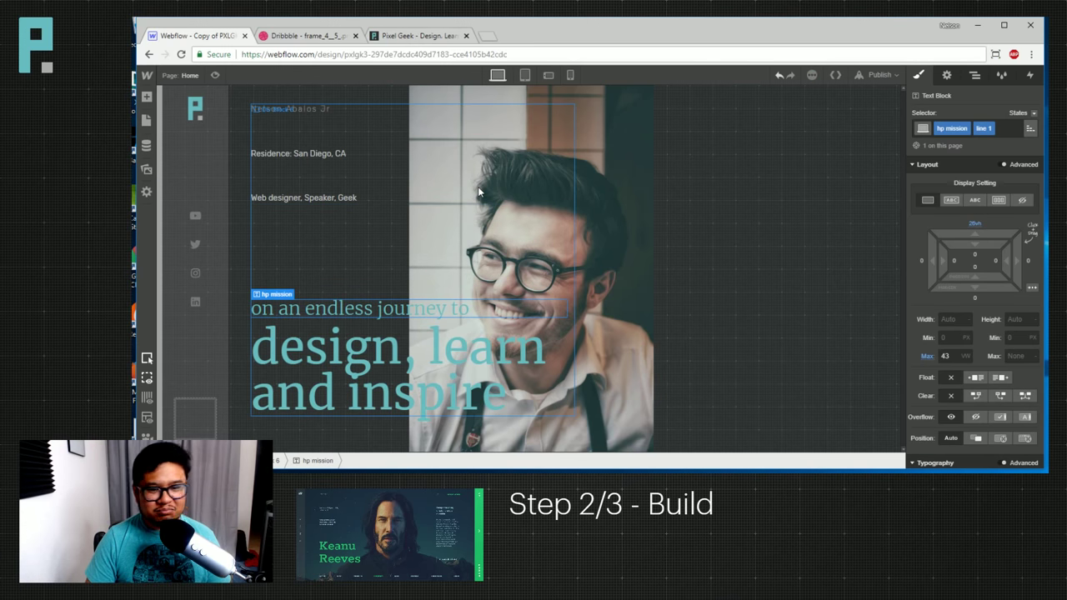
Compare against the Dribbble Keanu Reeves reference, then go back to the Webflow designer.
{"action": "left_click", "coordinate": [316, 37]}
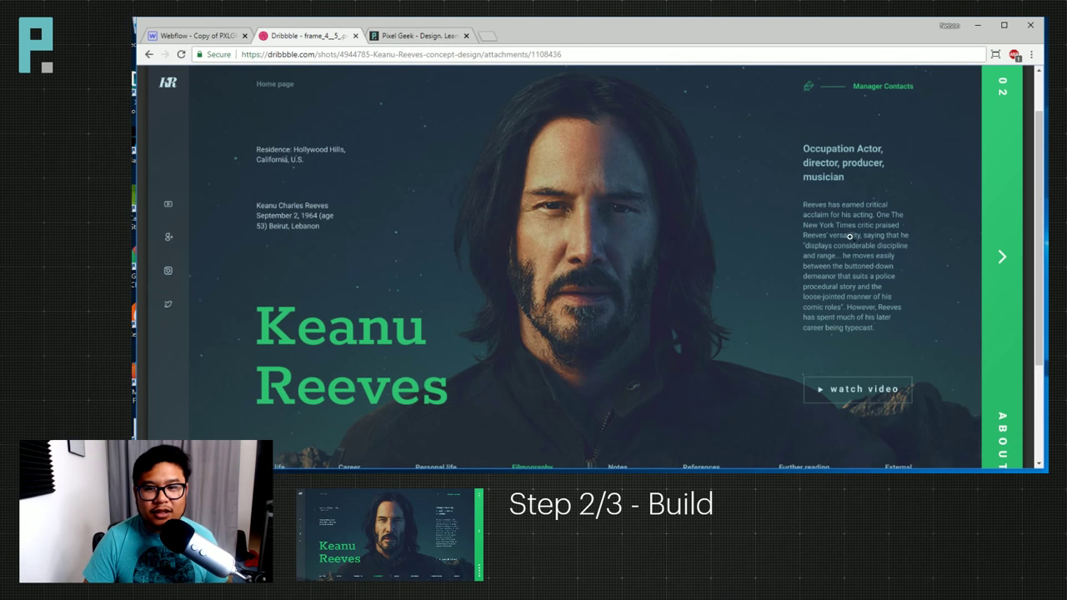
{"action": "left_click", "coordinate": [238, 42]}
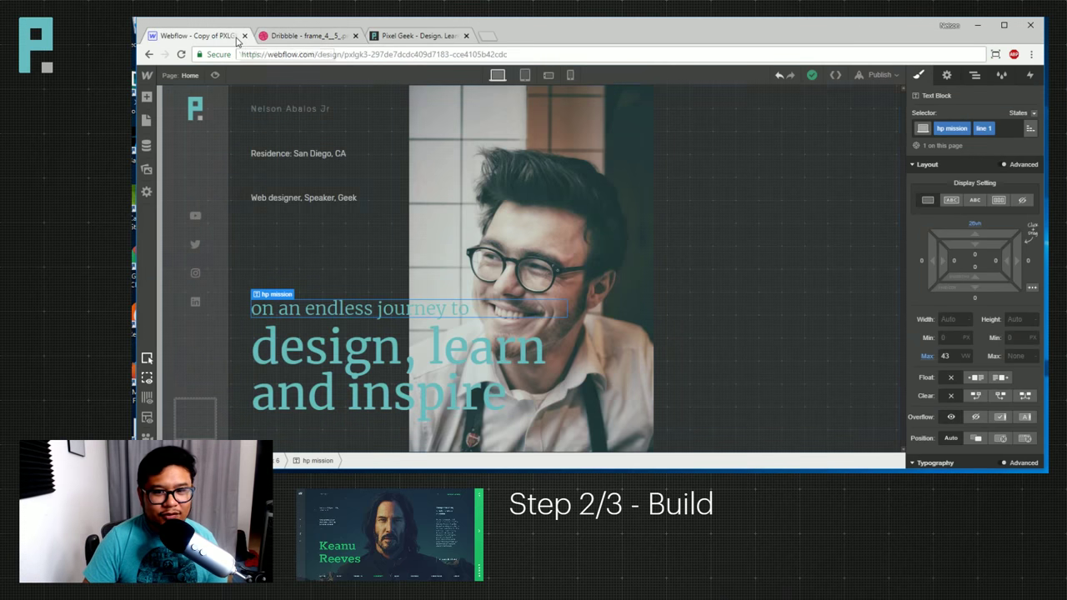
Add a new Div Block under Body and move Div Block 6 out of main to body level.
{"action": "key", "text": "a"}
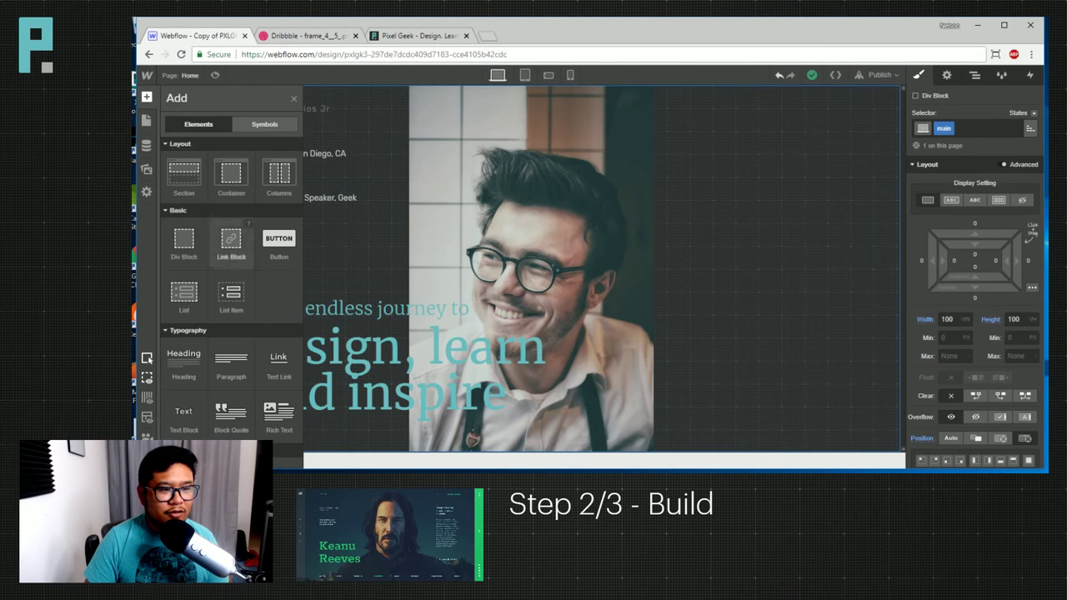
{"action": "left_click_drag", "start_coordinate": [183, 241], "coordinate": [946, 269]}
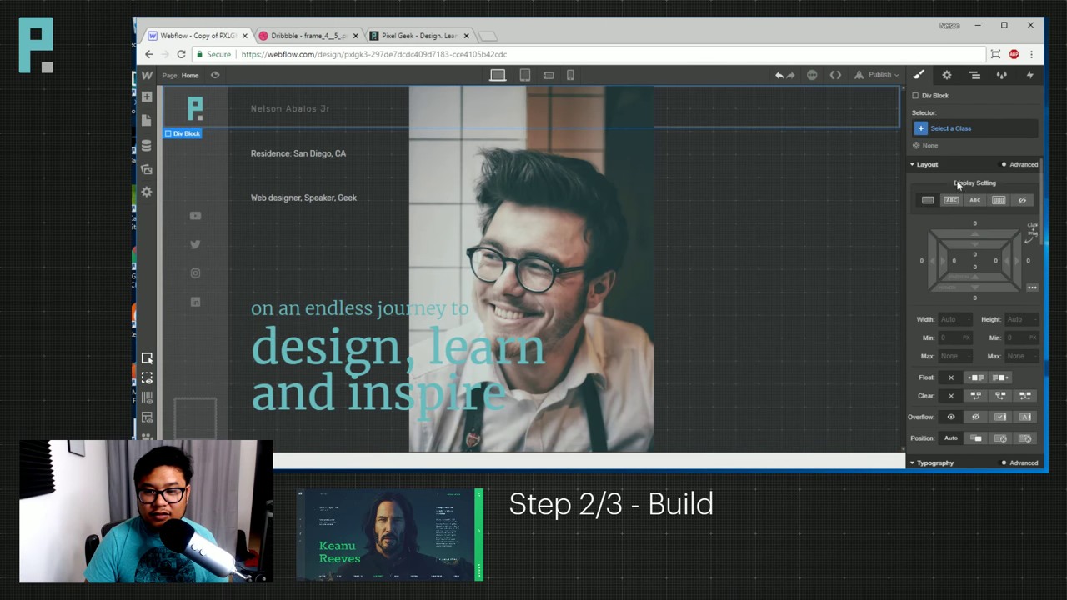
{"action": "left_click", "coordinate": [974, 75]}
{"action": "left_click_drag", "start_coordinate": [937, 159], "coordinate": [968, 173]}
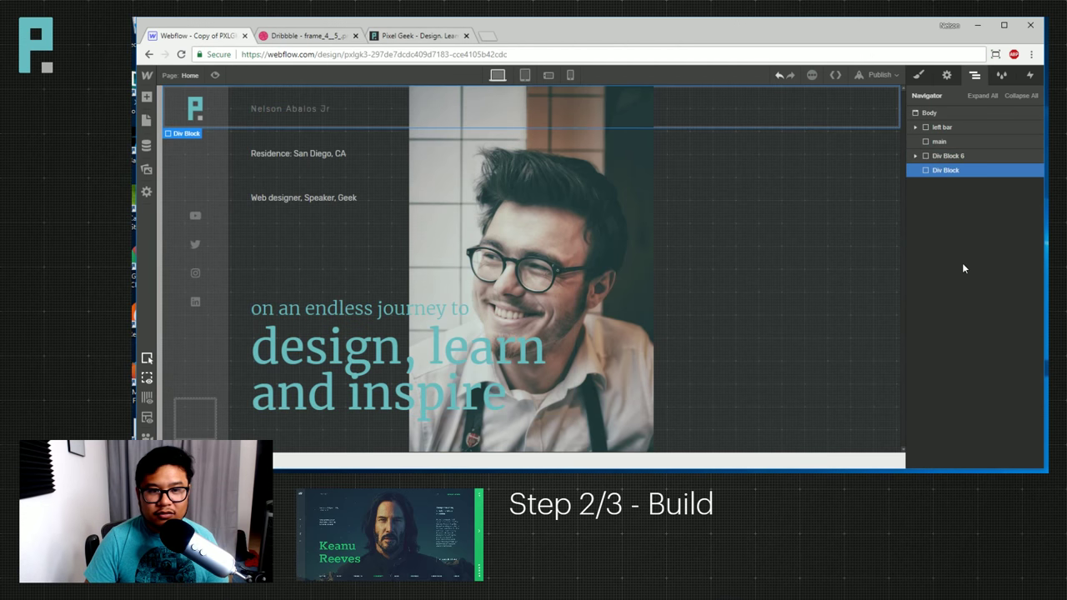
Give Div Block 6 the class 'hp col 1'.
{"action": "left_click", "coordinate": [955, 157]}
{"action": "left_click", "coordinate": [918, 75]}
{"action": "left_click", "coordinate": [957, 127]}
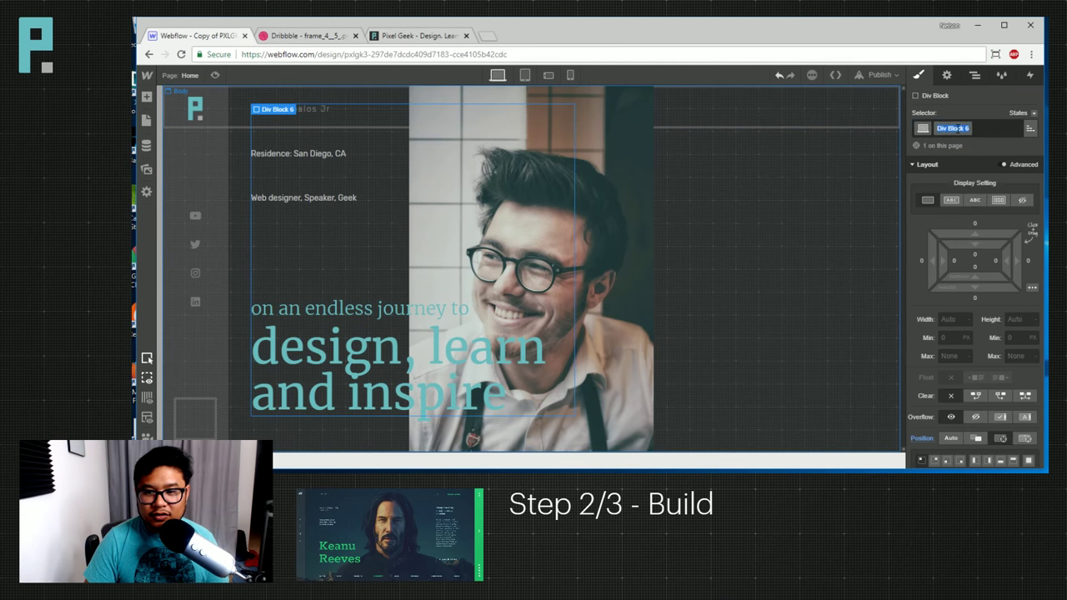
{"action": "type", "text": "hp col 1"}
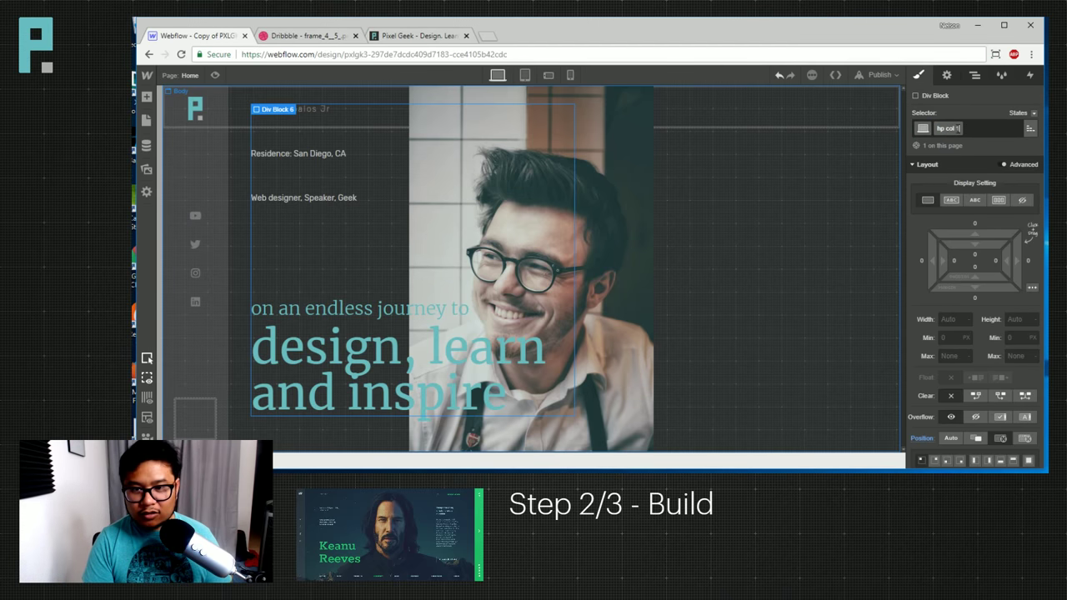
{"action": "key", "text": "Return"}
Give the new empty Div Block the class 'hp col 2'.
{"action": "left_click", "coordinate": [975, 75]}
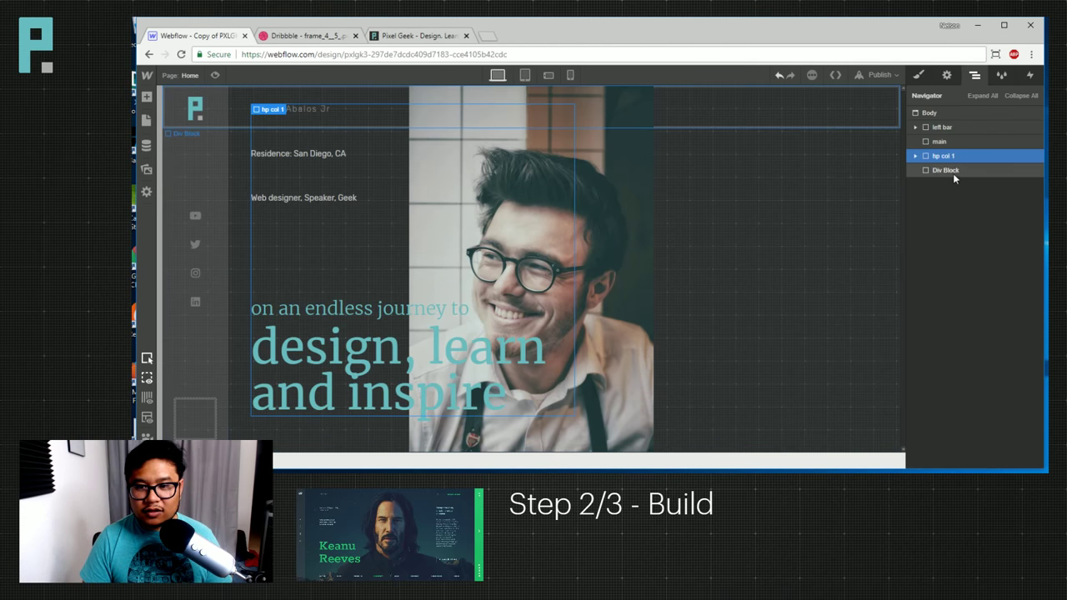
{"action": "left_click", "coordinate": [953, 171]}
{"action": "left_click", "coordinate": [918, 75]}
{"action": "left_click", "coordinate": [950, 128]}
{"action": "type", "text": "hp col 2"}
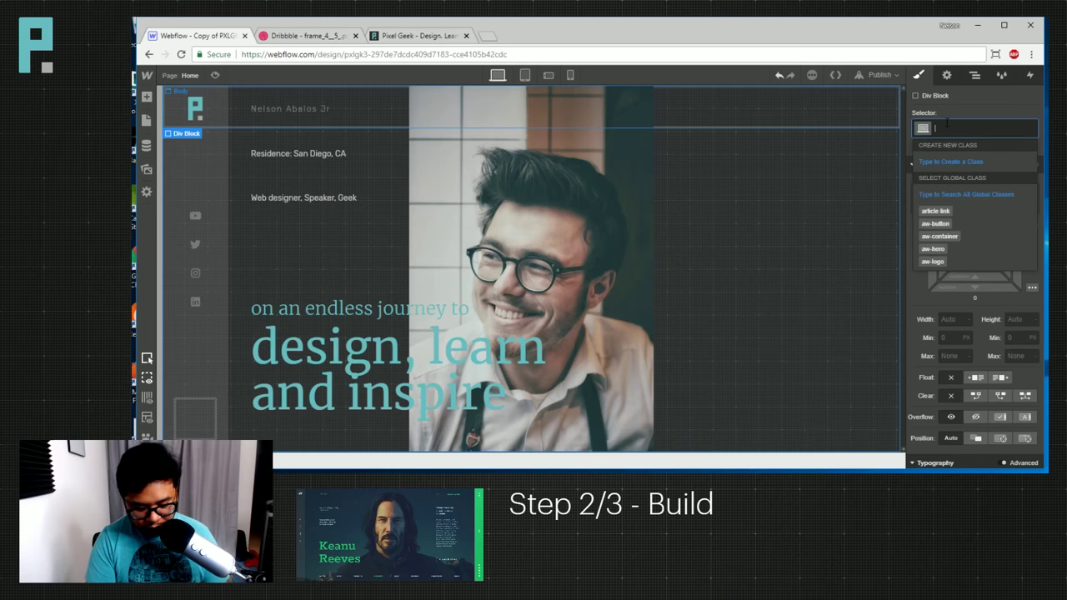
{"action": "key", "text": "Return"}
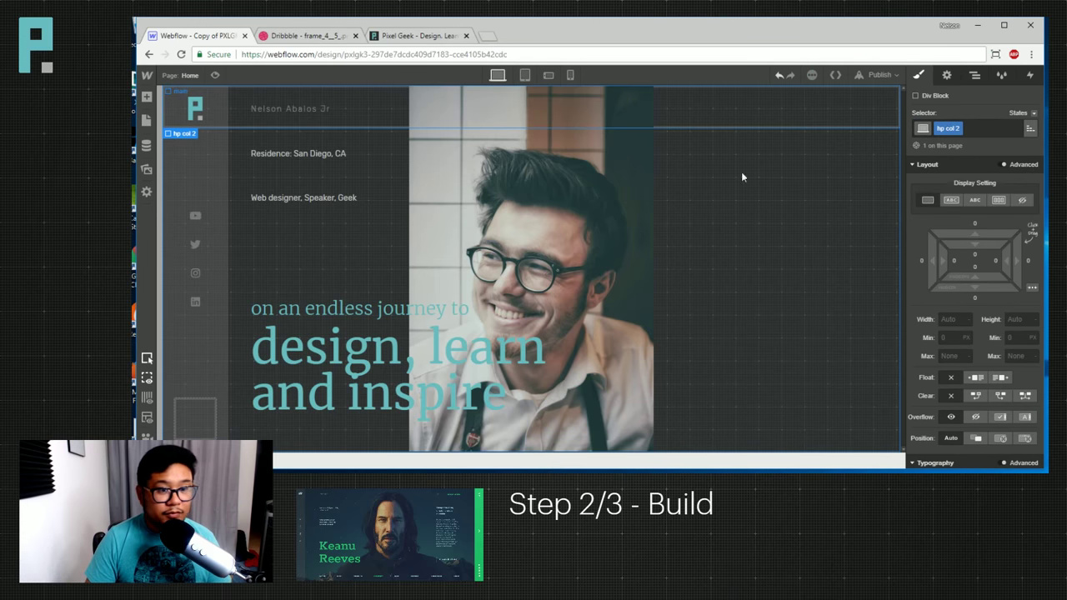
Make hp col 2 absolutely positioned with a right offset, checking the Dribbble reference.
{"action": "left_click", "coordinate": [1003, 437]}
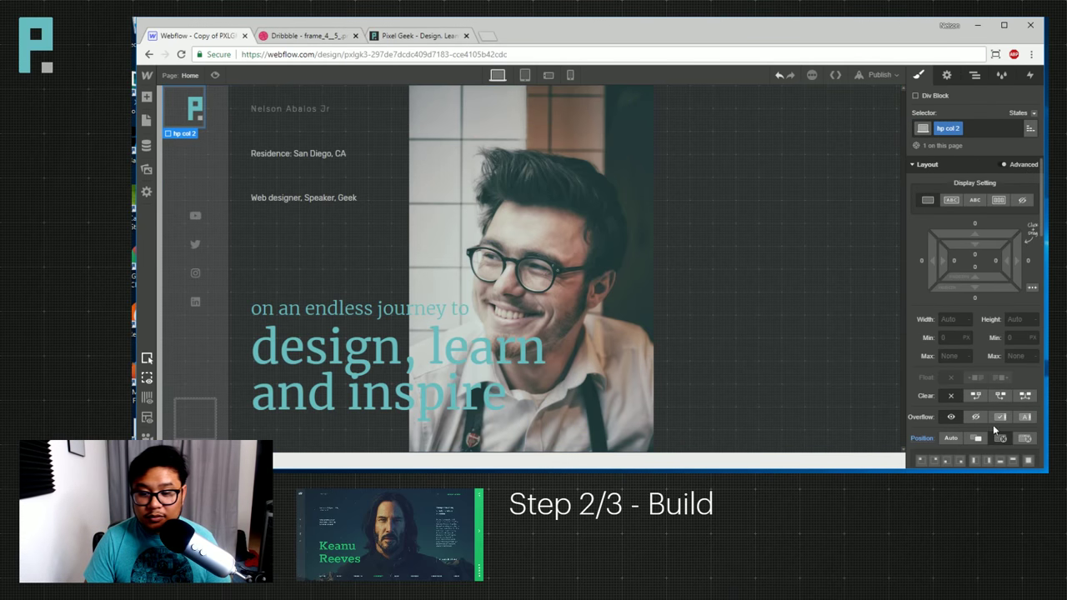
{"action": "left_click", "coordinate": [989, 288]}
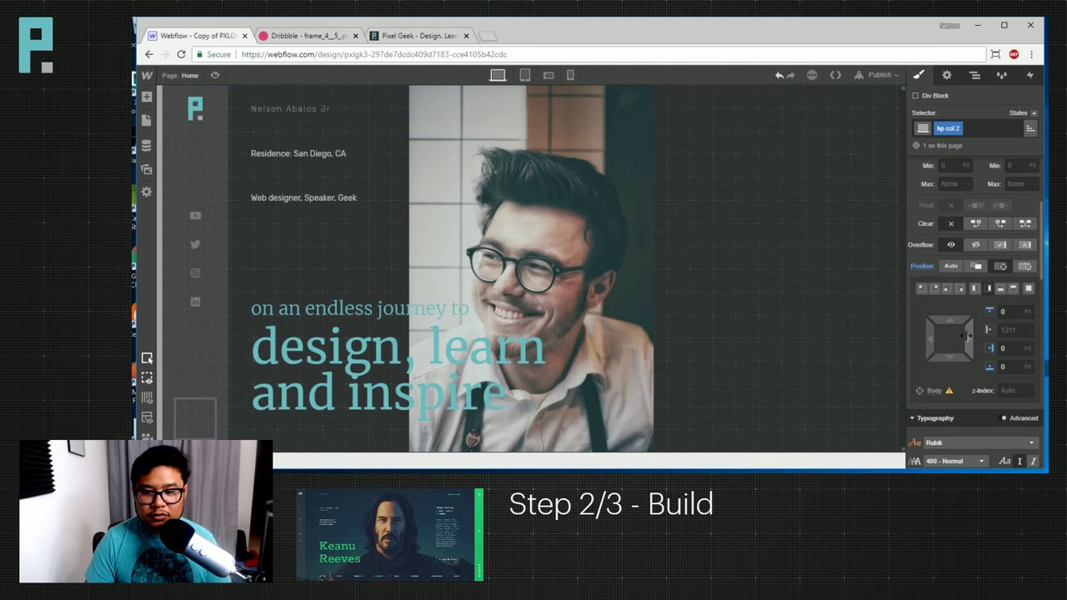
{"action": "left_click_drag", "start_coordinate": [965, 336], "coordinate": [644, 308]}
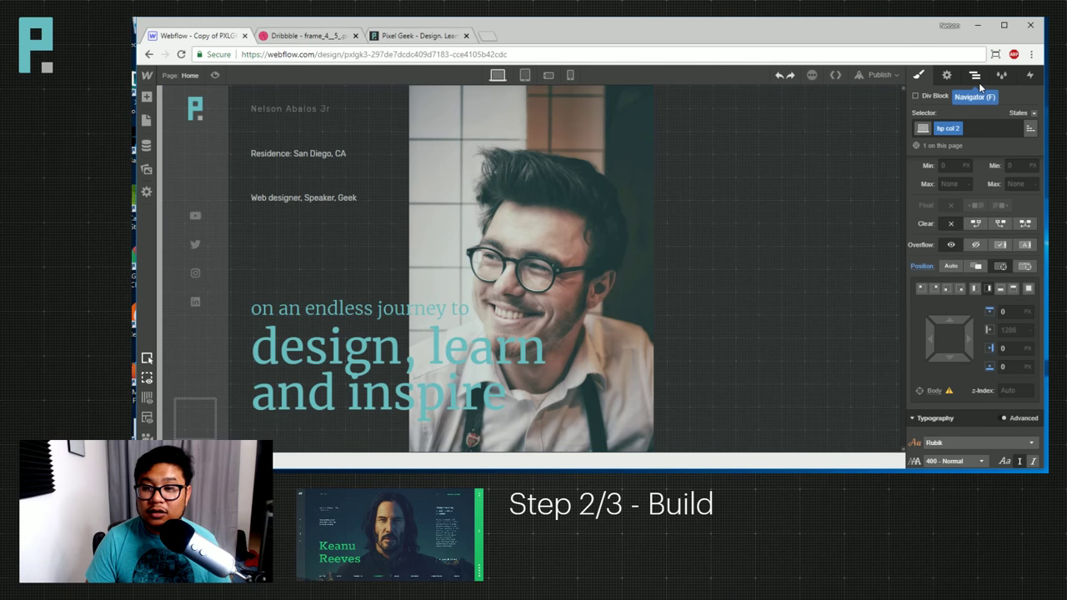
{"action": "scroll", "coordinate": [994, 175], "scroll_direction": "up", "scroll_amount": 4}
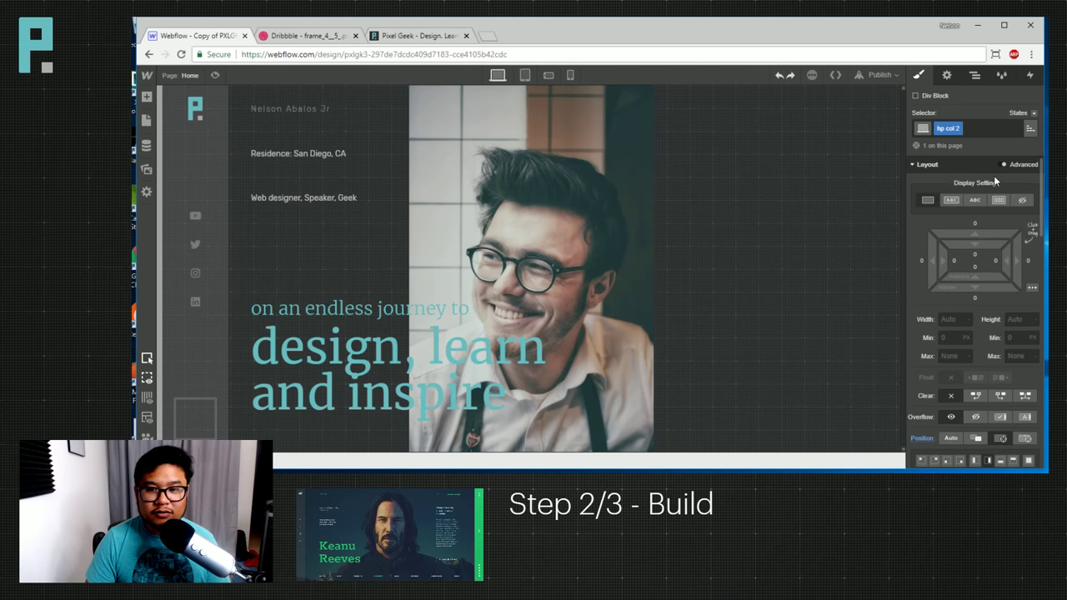
{"action": "left_click", "coordinate": [309, 36]}
{"action": "left_click", "coordinate": [205, 36]}
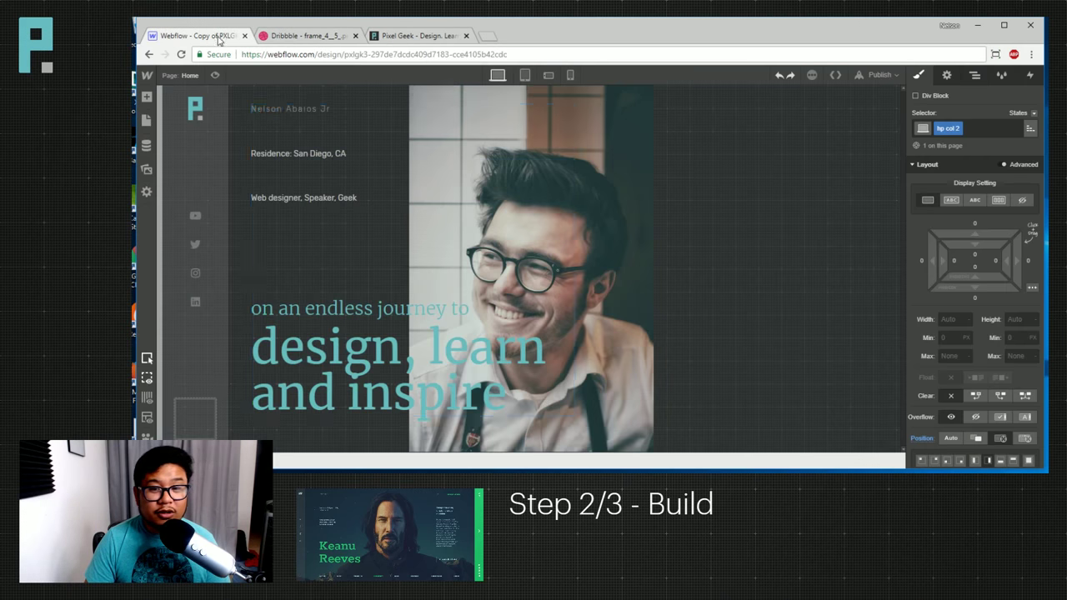
{"action": "key", "text": "a"}
{"action": "left_click", "coordinate": [971, 75]}
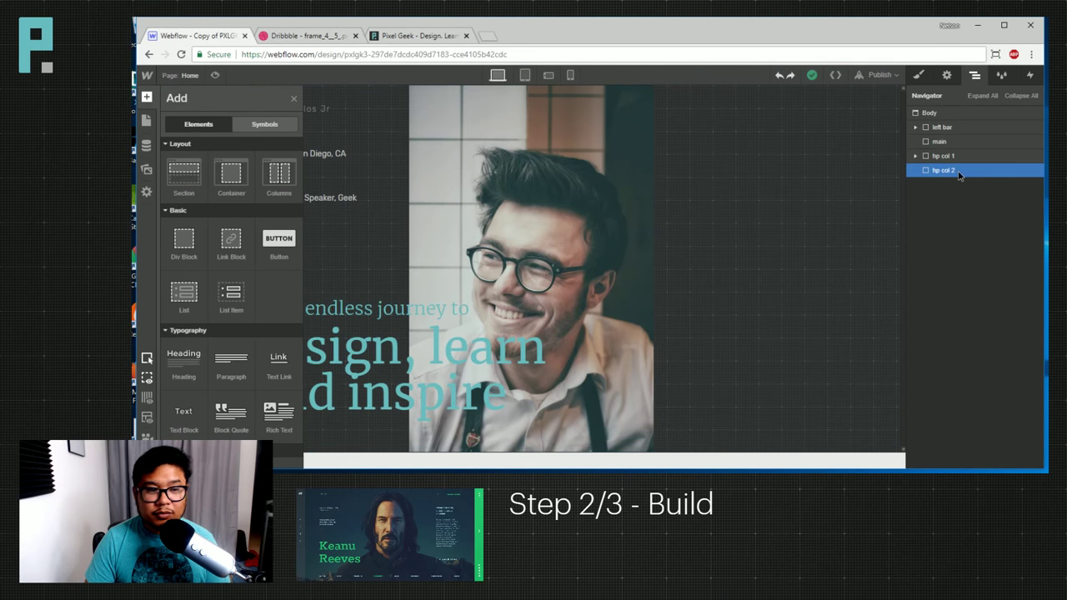
Add a Collection List to the hero and connect it to the Vlogs collection.
{"action": "scroll", "coordinate": [232, 334], "scroll_direction": "down", "scroll_amount": 3}
{"action": "left_click_drag", "start_coordinate": [184, 313], "coordinate": [976, 270]}
{"action": "left_click", "coordinate": [844, 248]}
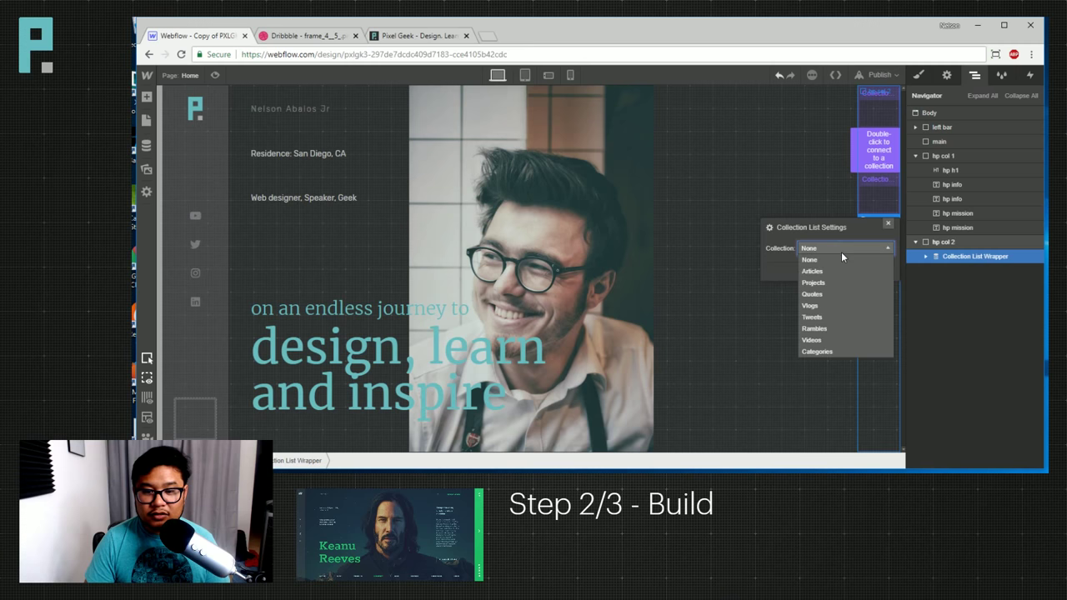
{"action": "left_click", "coordinate": [831, 305]}
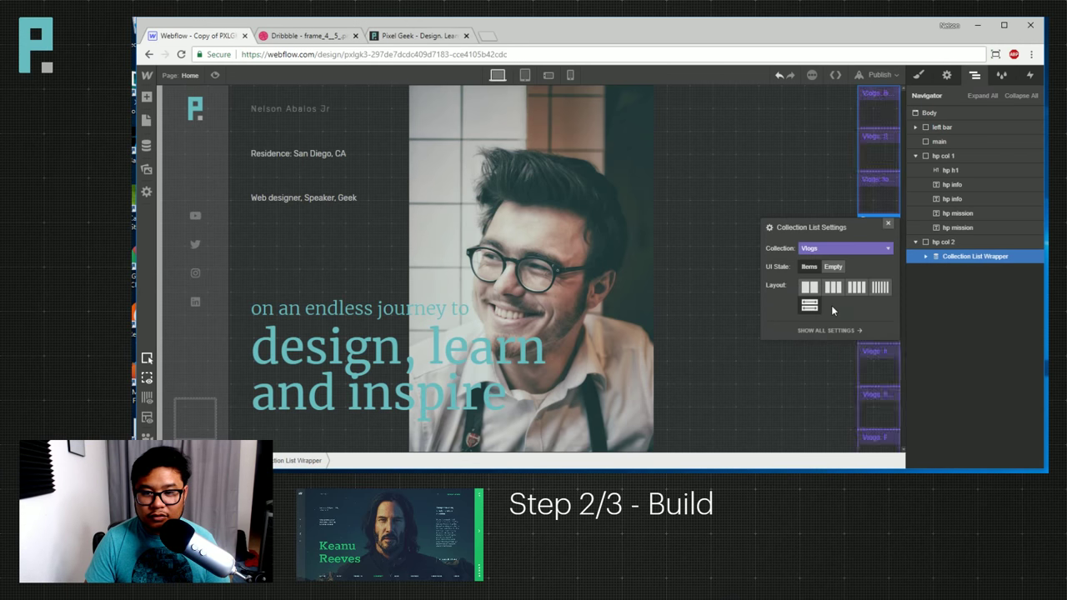
{"action": "left_click", "coordinate": [889, 223]}
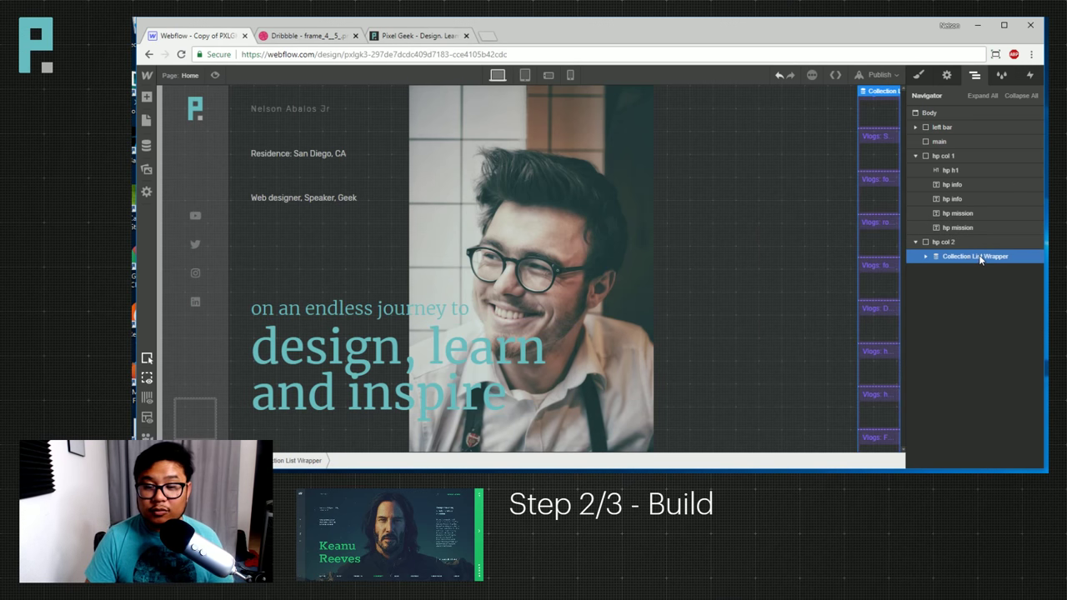
Limit the list to 1 item and sort by Published On, newest to oldest.
{"action": "left_click", "coordinate": [948, 76]}
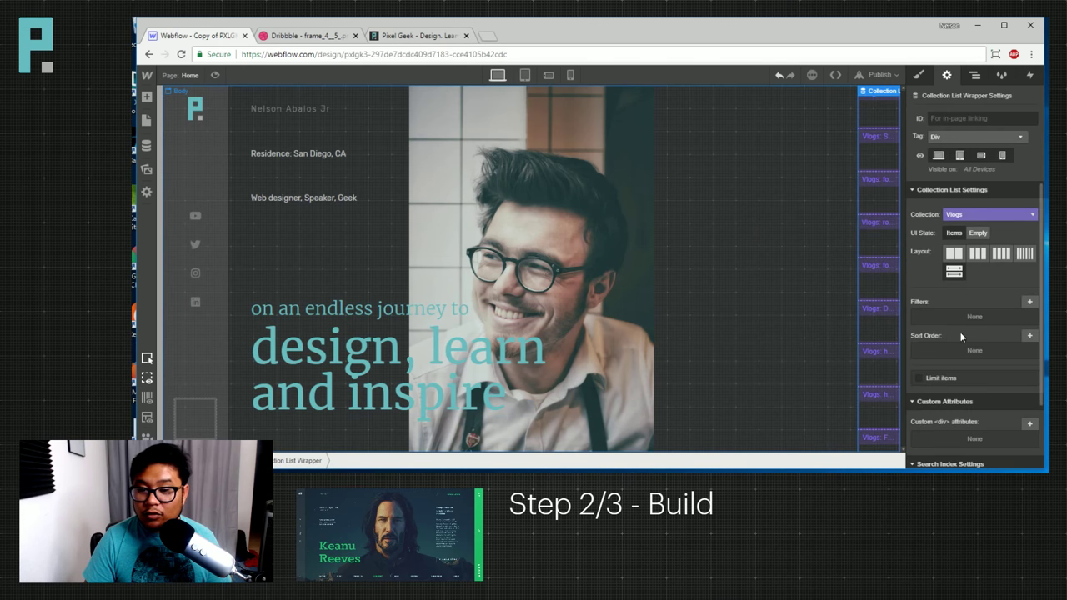
{"action": "left_click", "coordinate": [920, 379]}
{"action": "left_click", "coordinate": [1017, 393]}
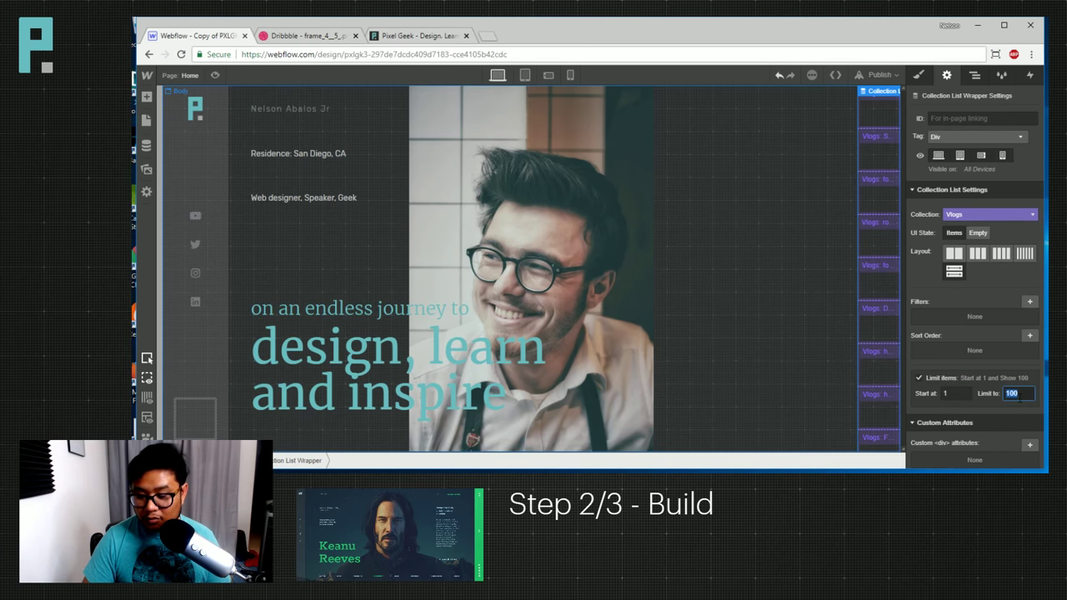
{"action": "type", "text": "1"}
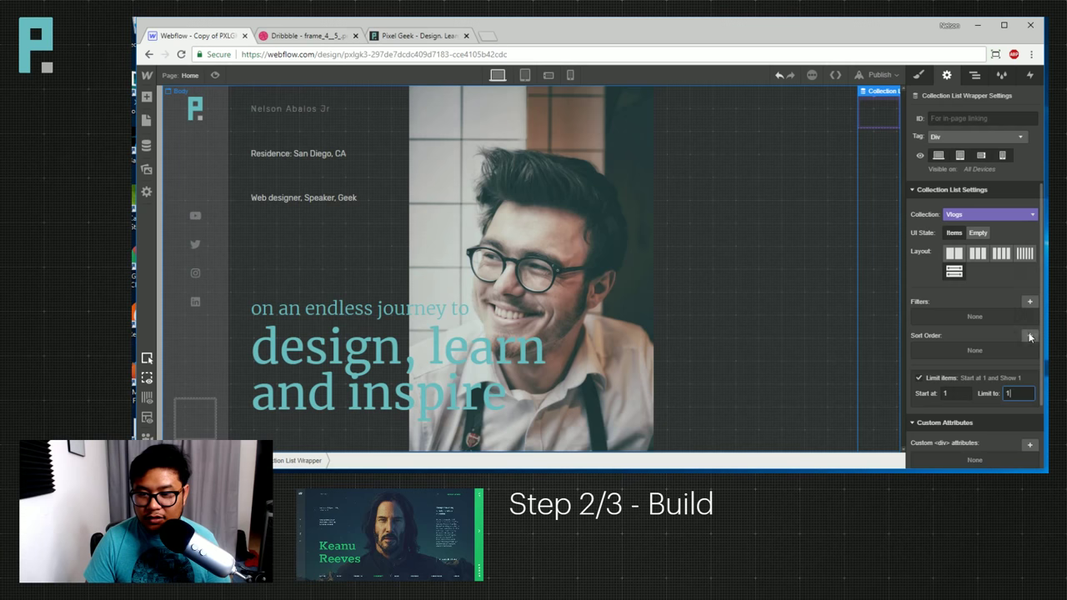
{"action": "left_click", "coordinate": [1030, 336]}
{"action": "left_click", "coordinate": [967, 378]}
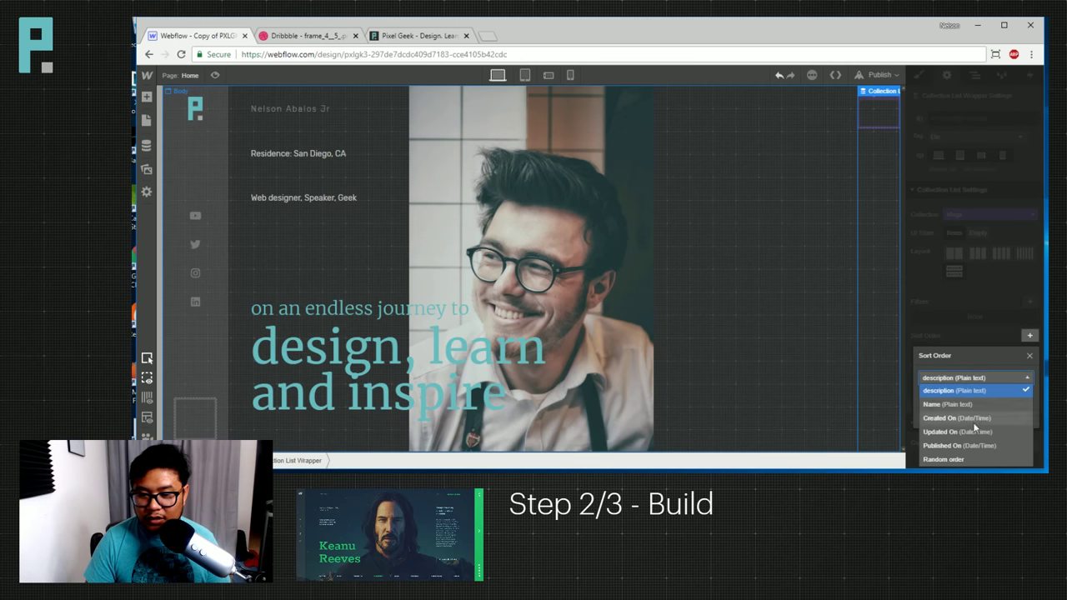
{"action": "left_click", "coordinate": [975, 445]}
{"action": "left_click", "coordinate": [960, 396]}
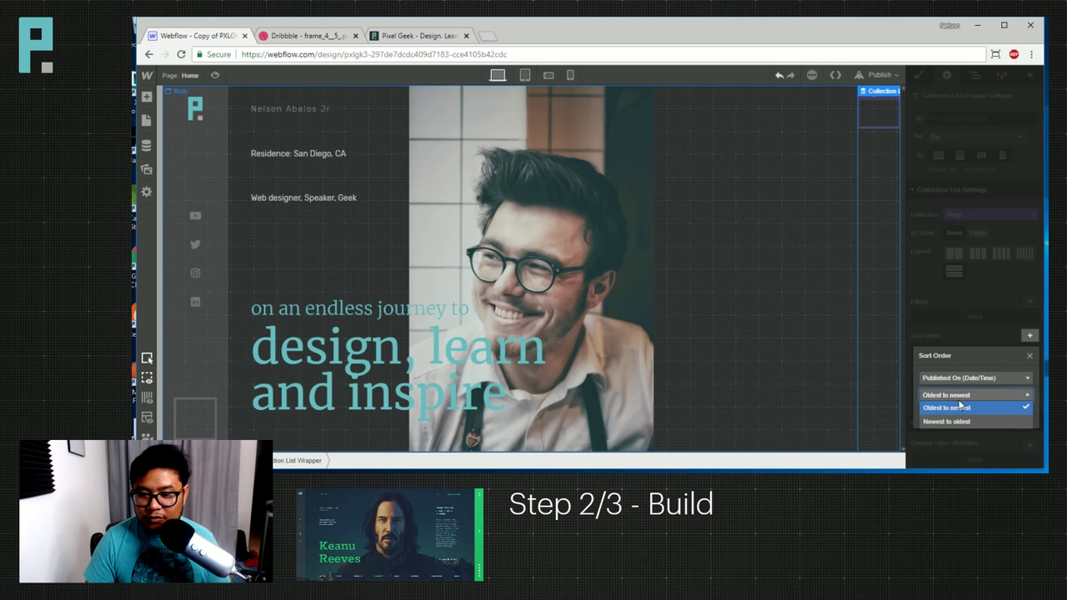
{"action": "left_click", "coordinate": [958, 420]}
{"action": "left_click", "coordinate": [1019, 409]}
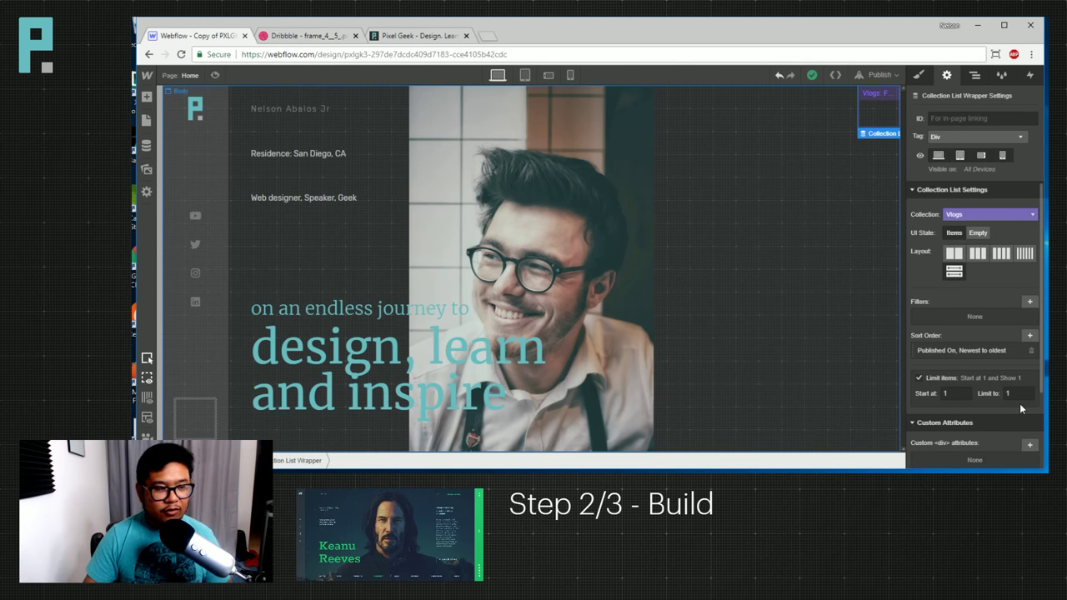
Select the single vlog Collection Item and bring up the elements to add.
{"action": "left_click", "coordinate": [884, 121]}
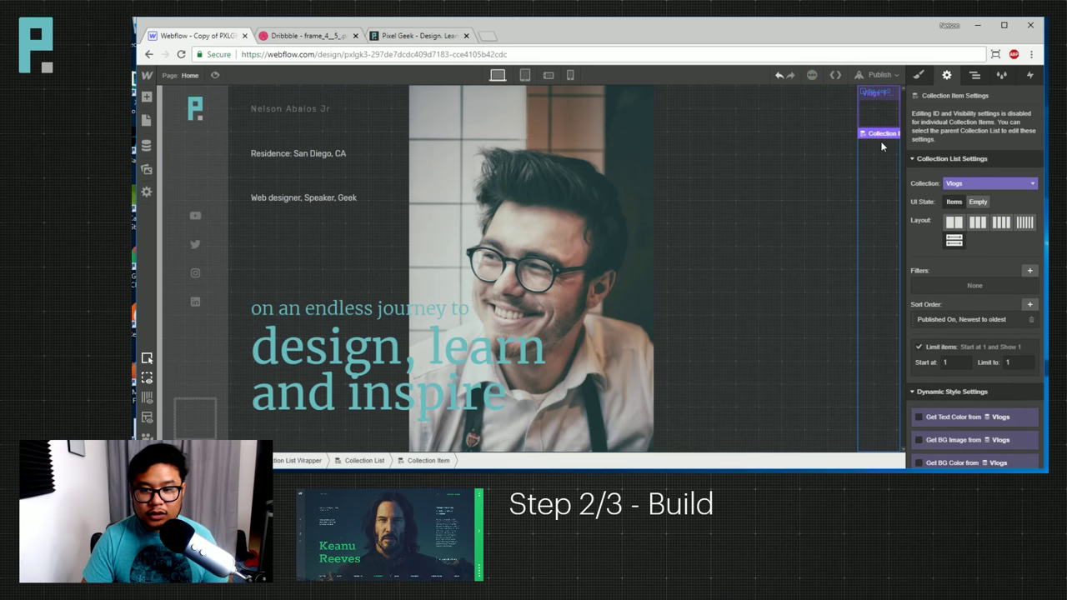
{"action": "left_click", "coordinate": [920, 77]}
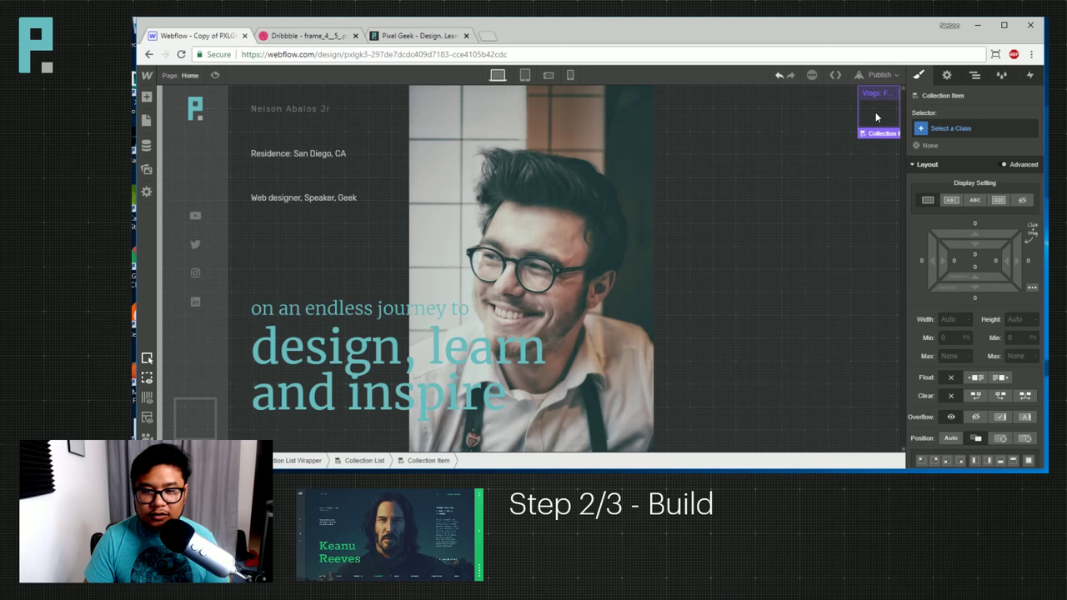
{"action": "left_click", "coordinate": [146, 97]}
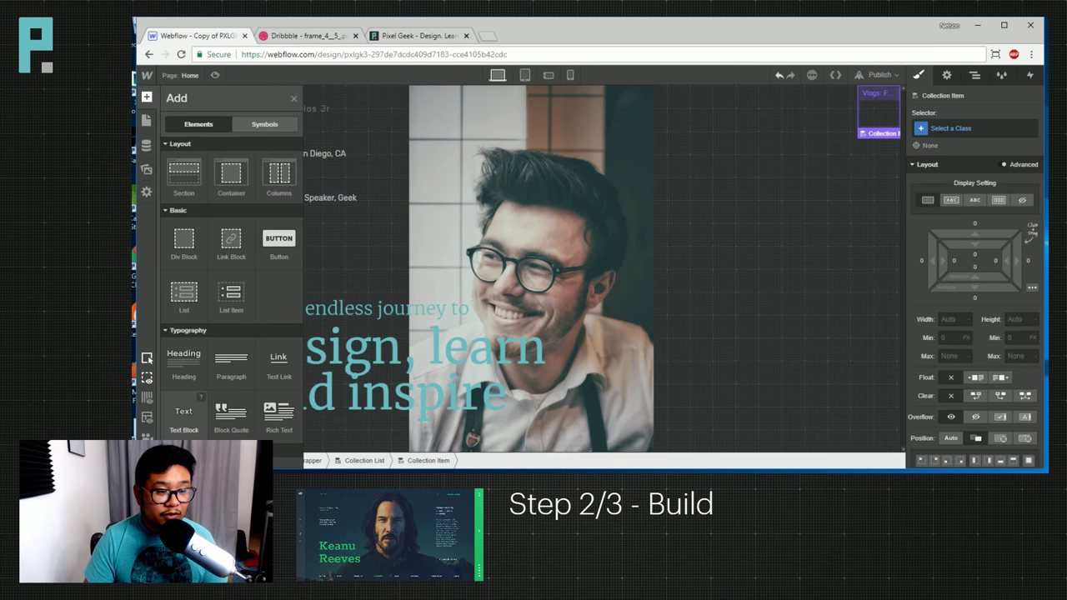
Add a Text Block inside the vlog item that gets its text from the Vlogs Name field.
{"action": "double_click", "coordinate": [457, 386]}
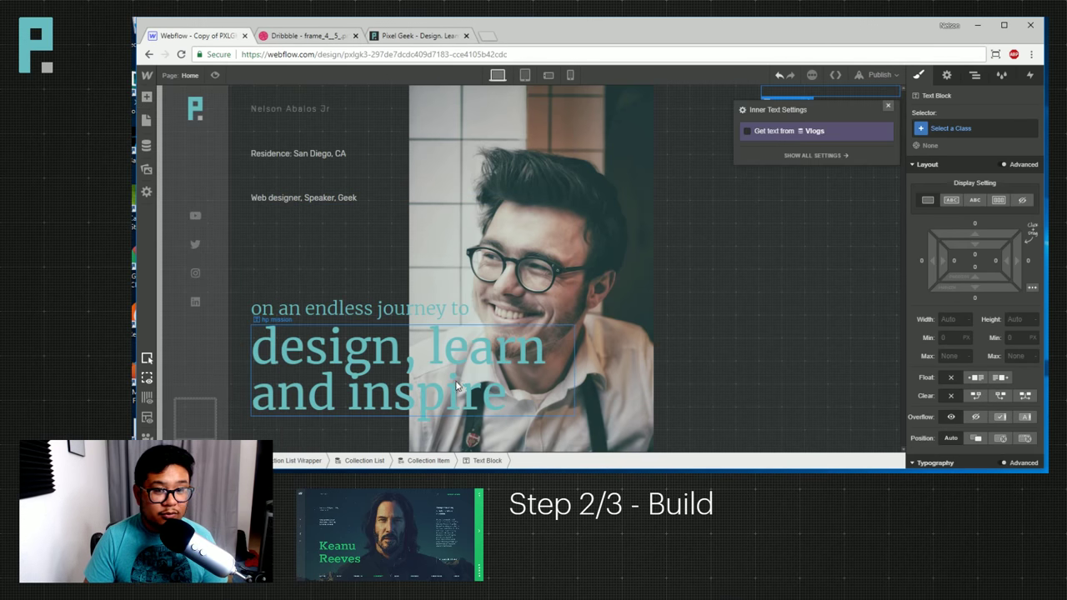
{"action": "left_click", "coordinate": [747, 131]}
{"action": "left_click", "coordinate": [813, 145]}
{"action": "left_click", "coordinate": [771, 145]}
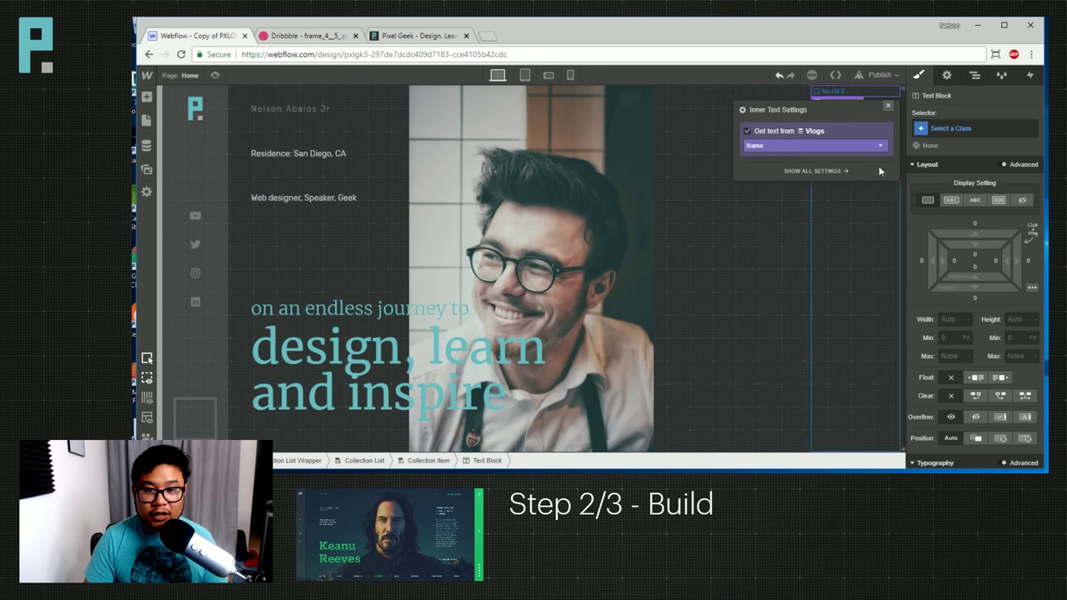
{"action": "left_click", "coordinate": [888, 105]}
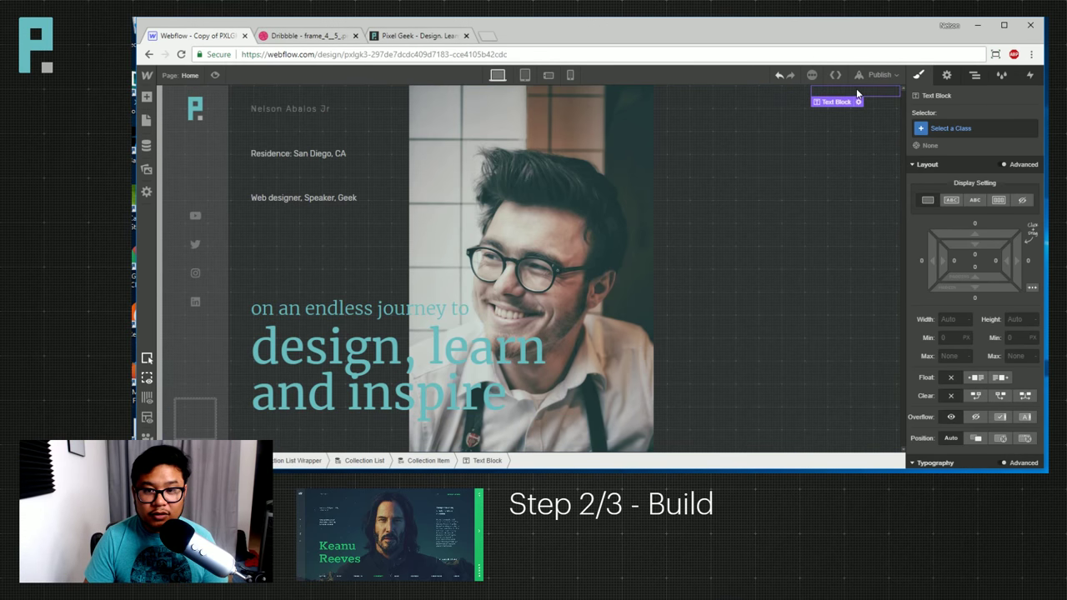
{"action": "left_click", "coordinate": [974, 75]}
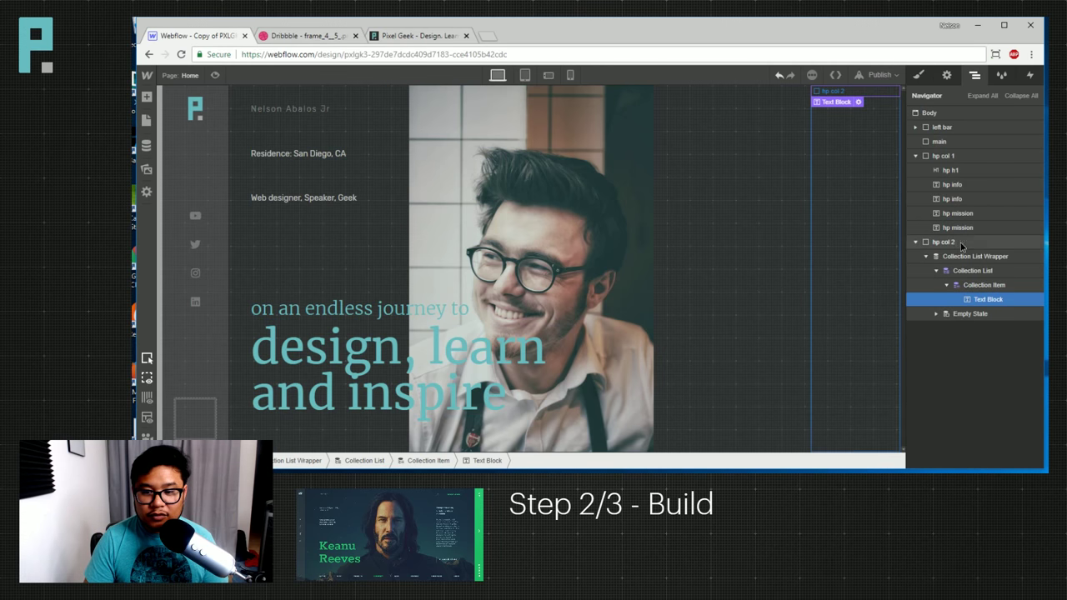
{"action": "left_click", "coordinate": [958, 242]}
Set hp col 2's Typography text colour to white.
{"action": "key", "text": "s"}
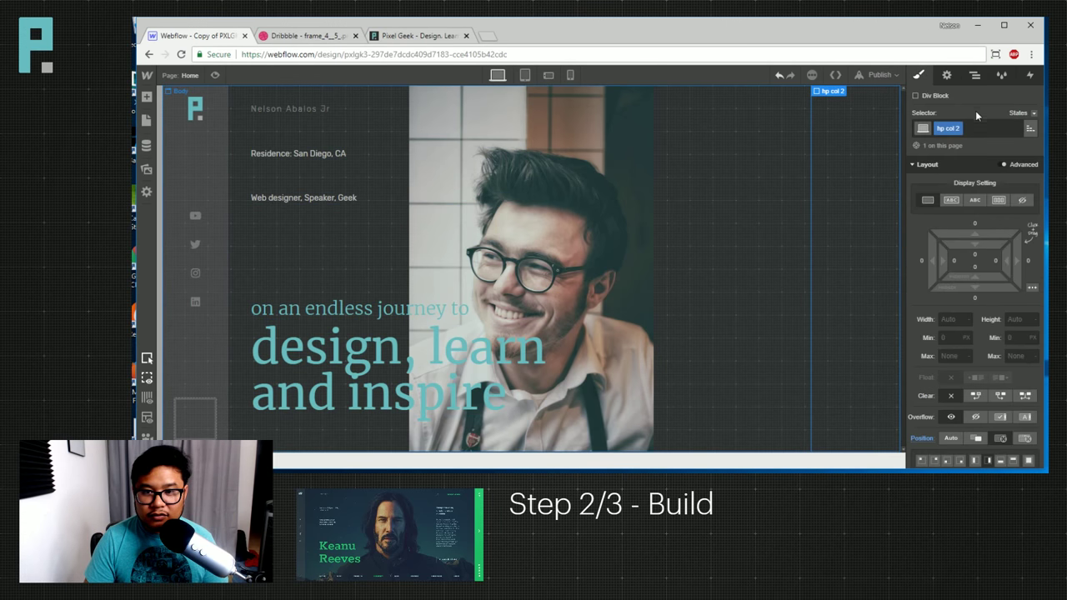
{"action": "scroll", "coordinate": [975, 343], "scroll_direction": "down", "scroll_amount": 5}
{"action": "left_click", "coordinate": [934, 364]}
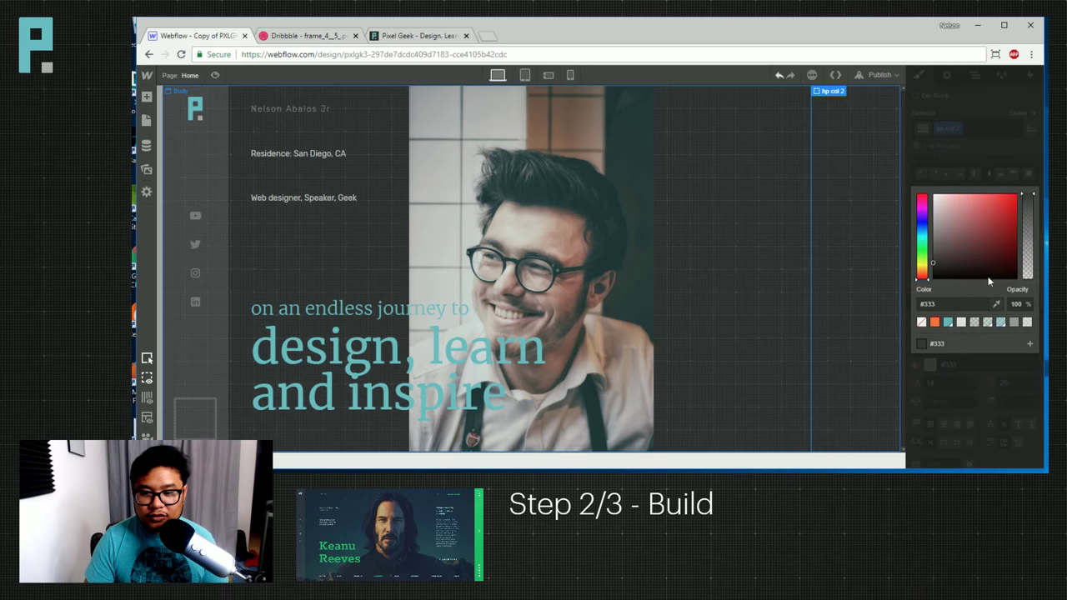
{"action": "left_click", "coordinate": [921, 322]}
{"action": "left_click_drag", "start_coordinate": [951, 246], "coordinate": [929, 156]}
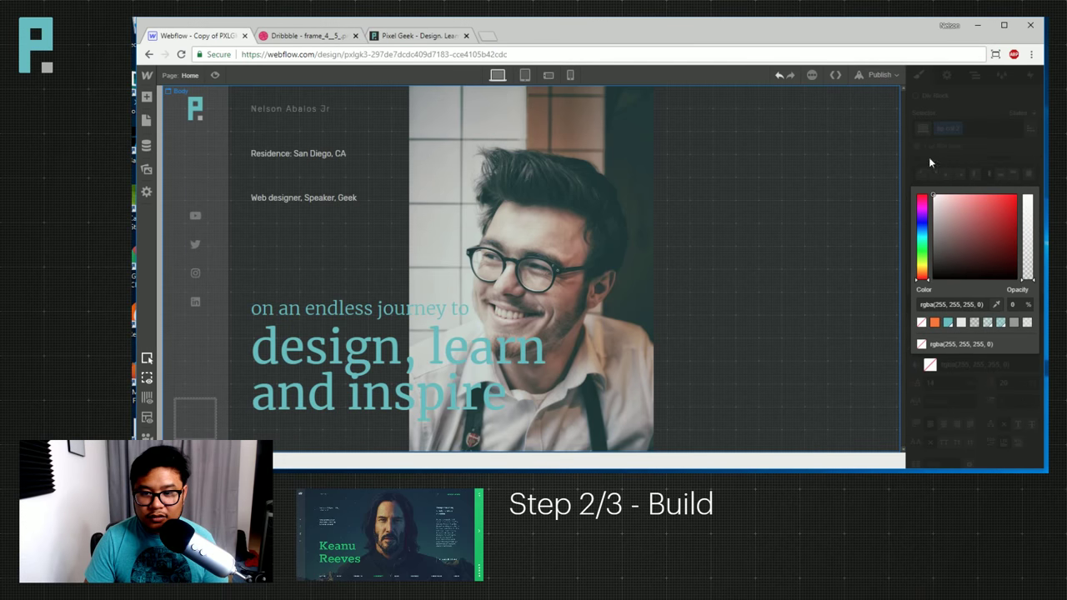
{"action": "left_click", "coordinate": [979, 164]}
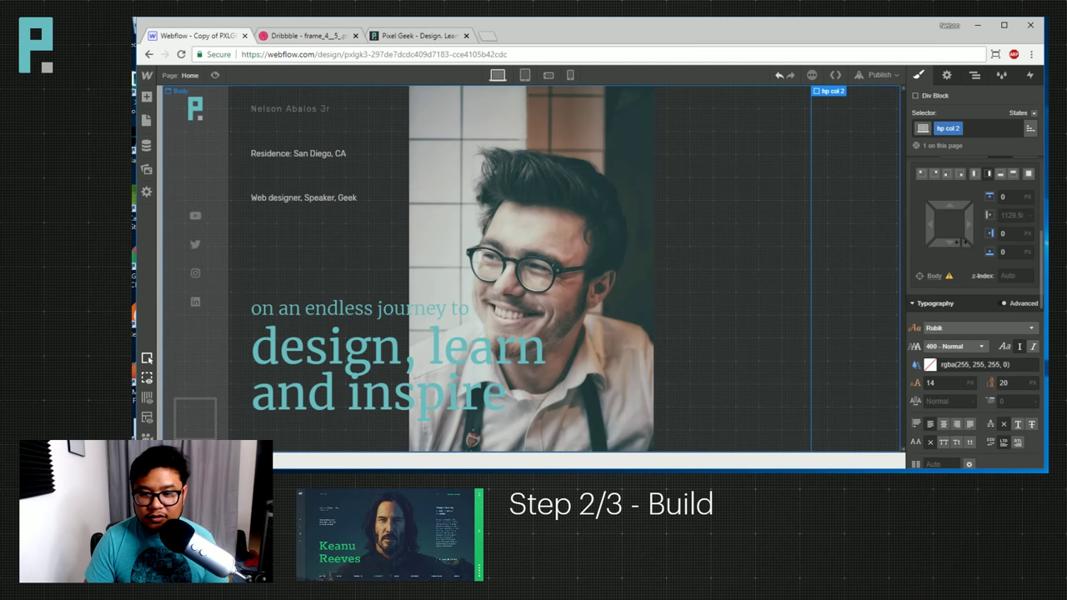
{"action": "left_click", "coordinate": [930, 365]}
{"action": "left_click", "coordinate": [951, 233]}
{"action": "left_click_drag", "start_coordinate": [931, 182], "coordinate": [933, 195]}
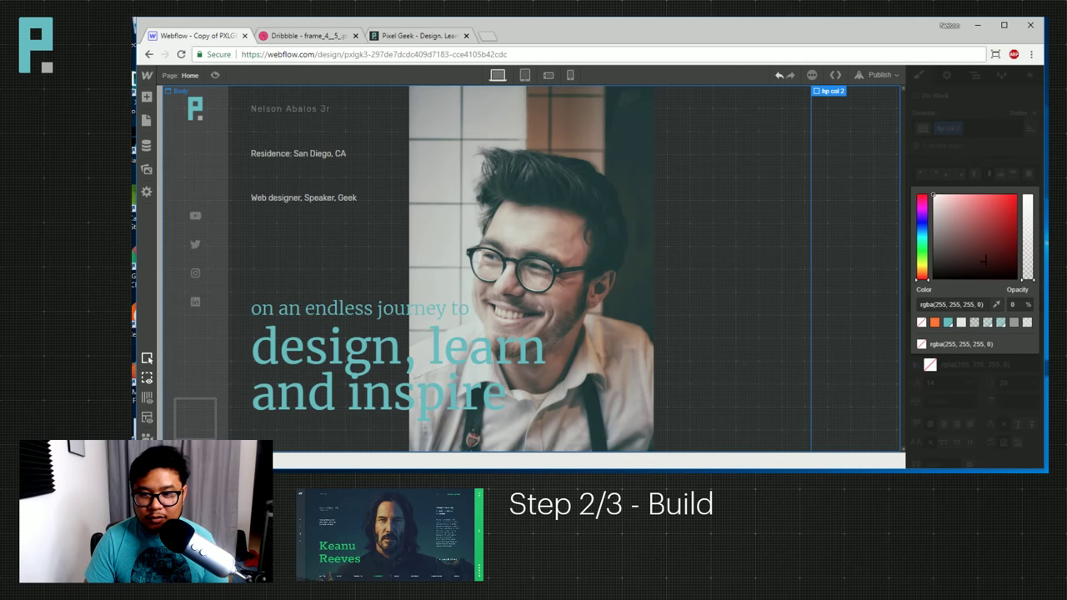
{"action": "left_click", "coordinate": [1025, 164]}
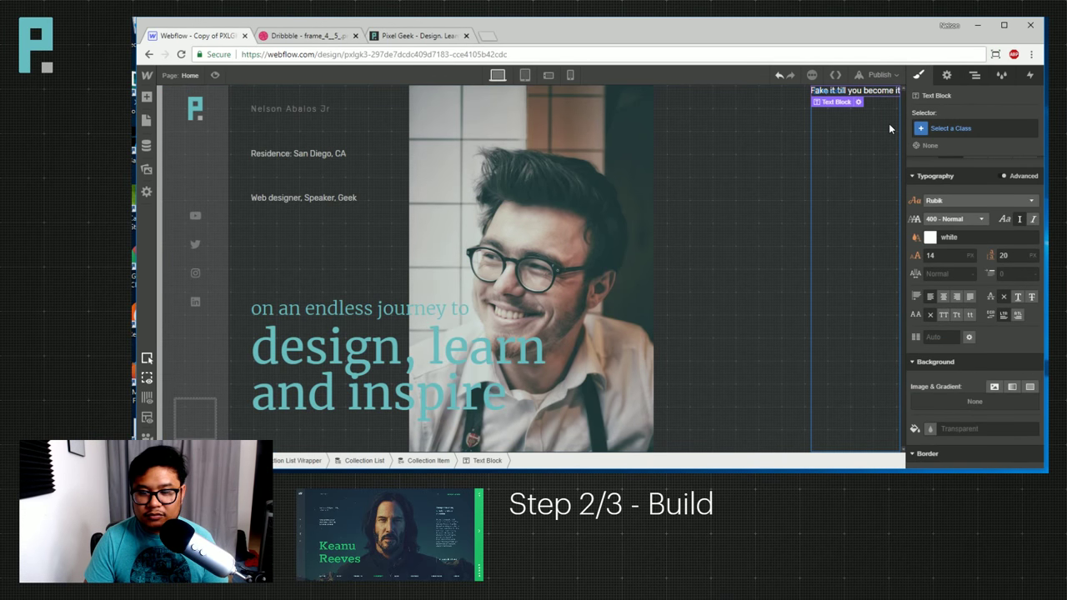
Change the Collection List's sort order to Created On, newest to oldest.
{"action": "left_click", "coordinate": [889, 123]}
{"action": "left_click", "coordinate": [948, 77]}
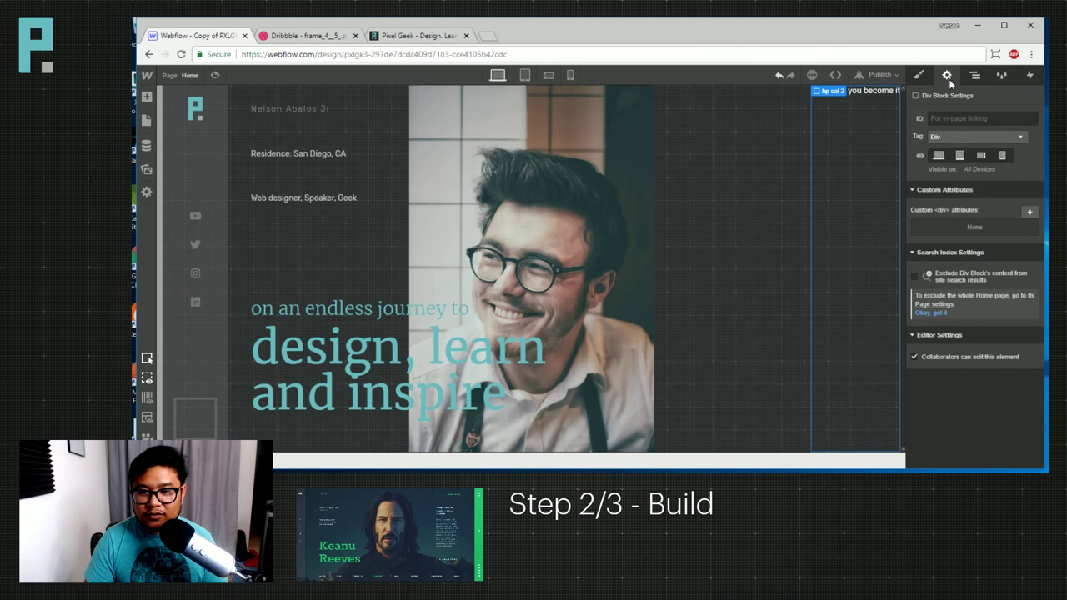
{"action": "left_click", "coordinate": [974, 75]}
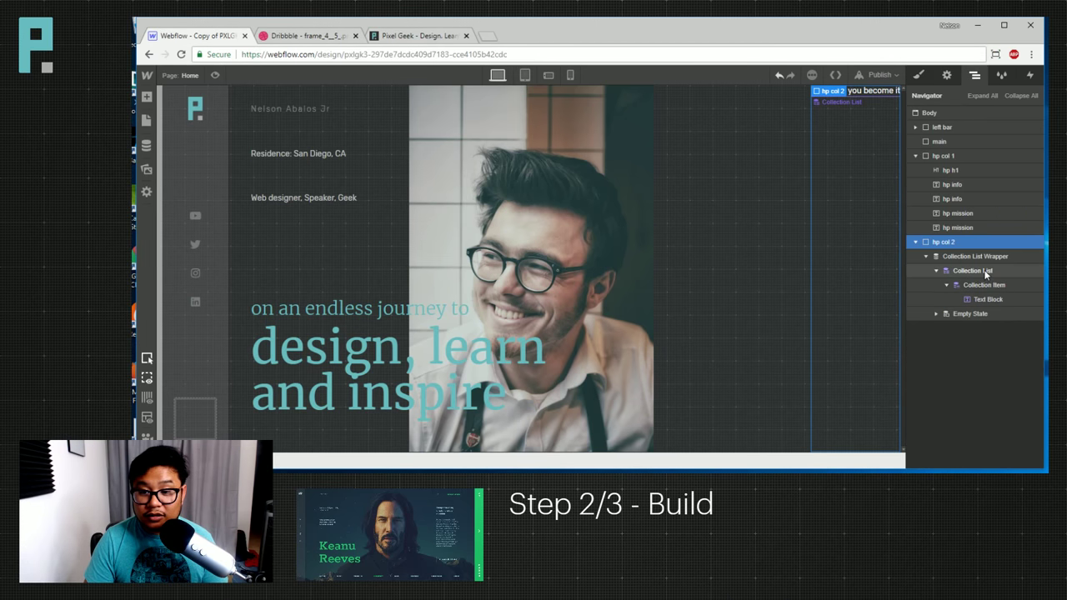
{"action": "left_click", "coordinate": [987, 271]}
{"action": "left_click", "coordinate": [947, 75]}
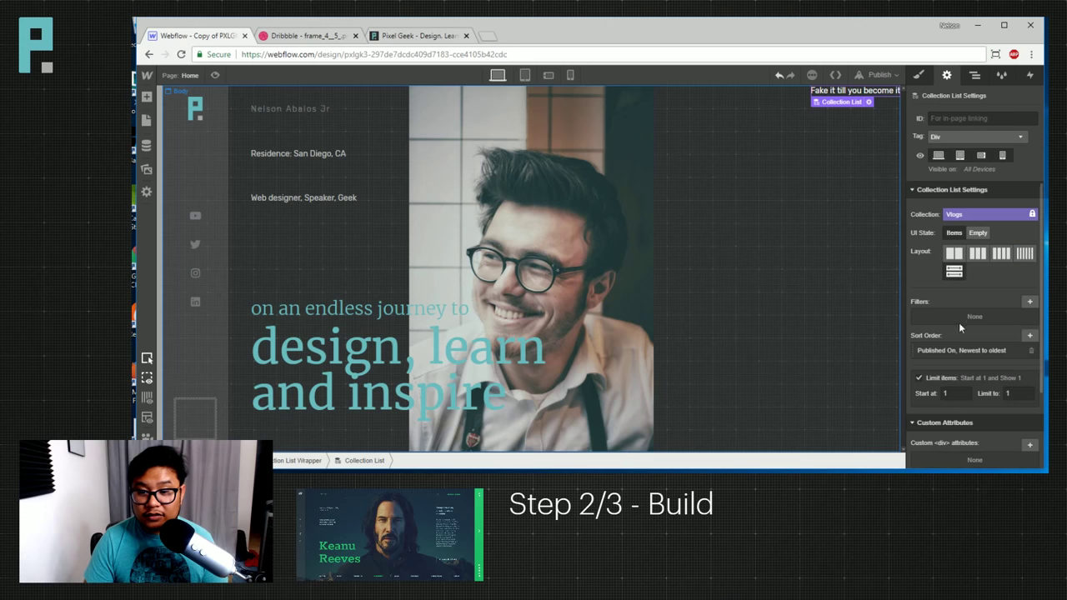
{"action": "left_click", "coordinate": [977, 351]}
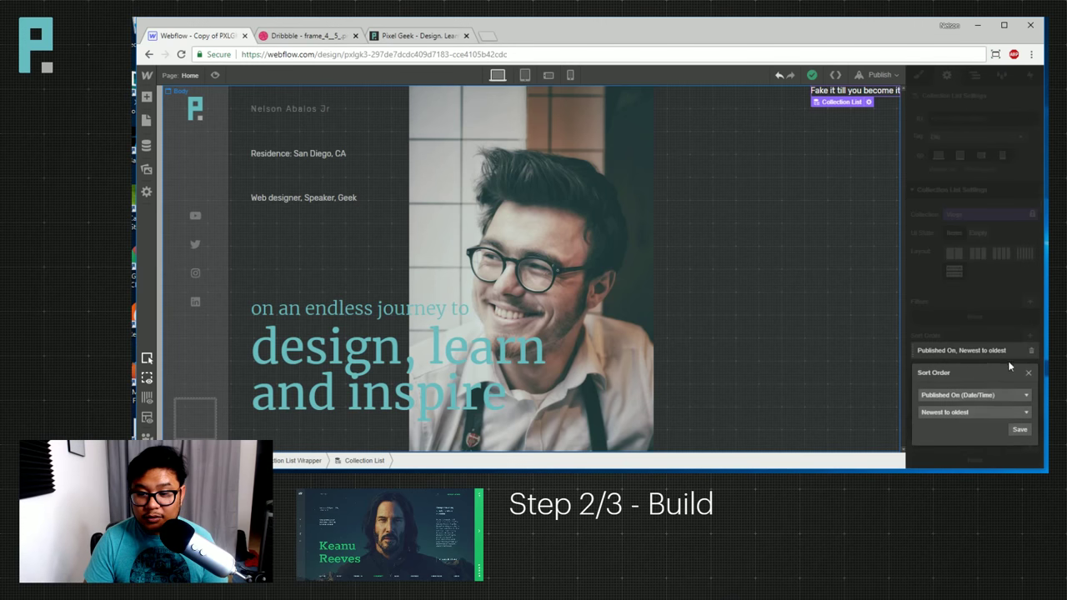
{"action": "left_click", "coordinate": [969, 396]}
{"action": "left_click", "coordinate": [967, 434]}
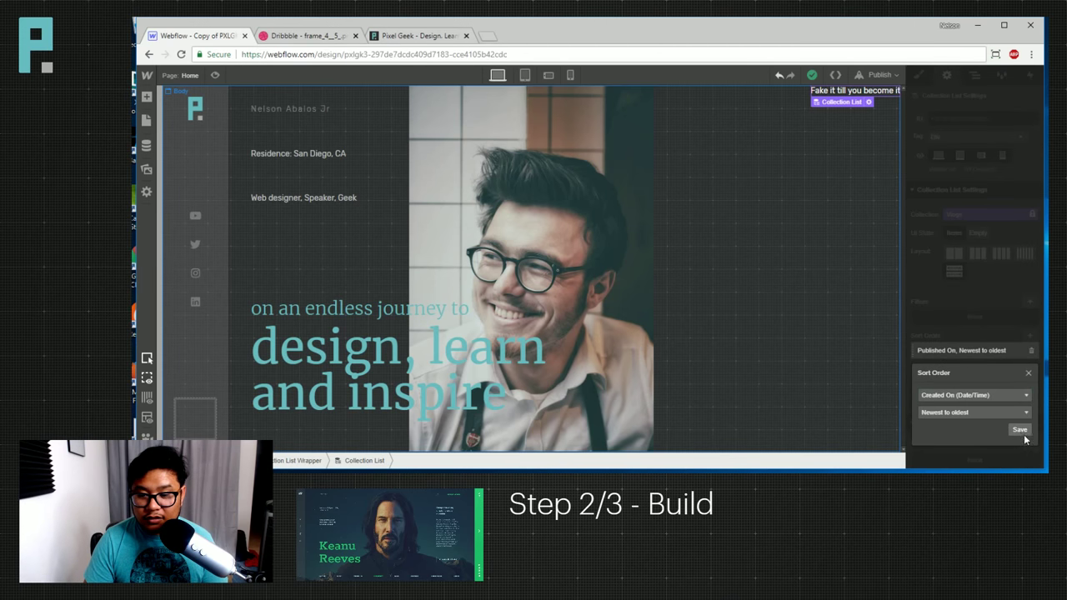
{"action": "left_click", "coordinate": [1019, 430]}
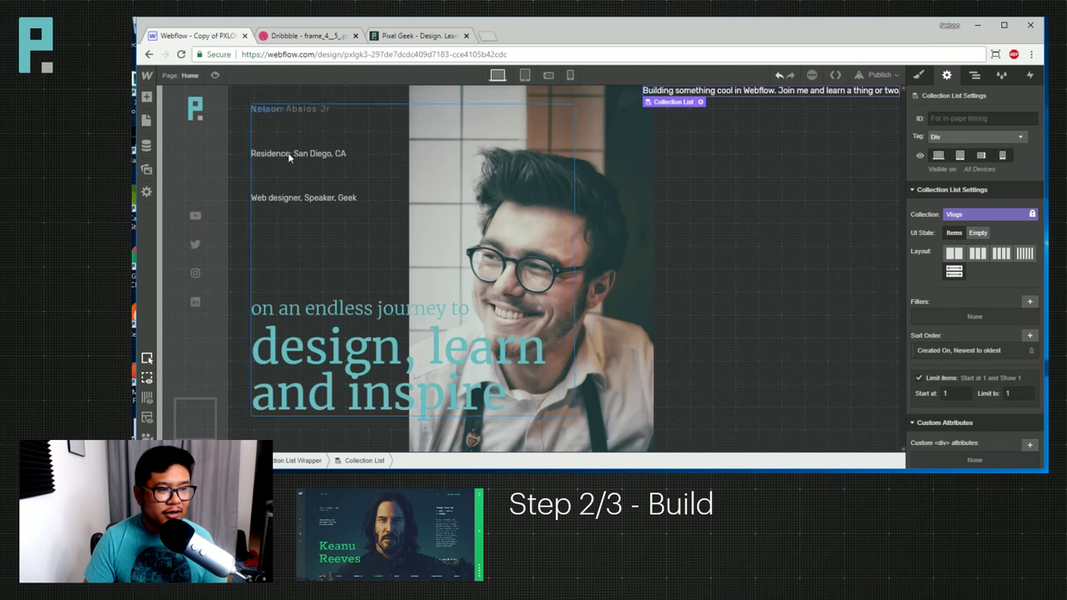
Delete the 'Building something cool in Webflow' item from the Vlogs CMS collection.
{"action": "left_click", "coordinate": [146, 145]}
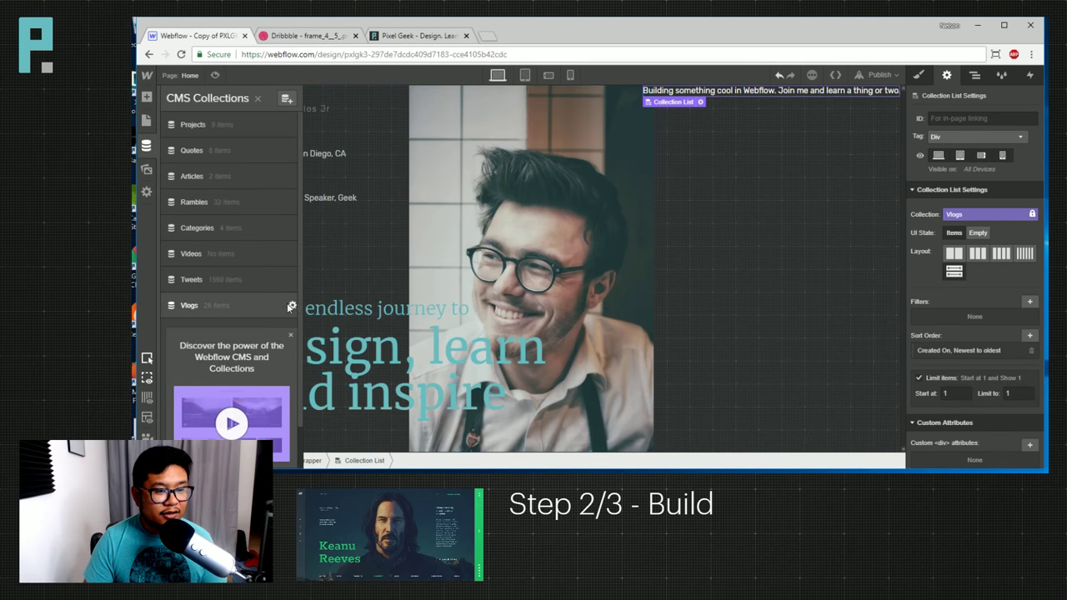
{"action": "left_click", "coordinate": [293, 306]}
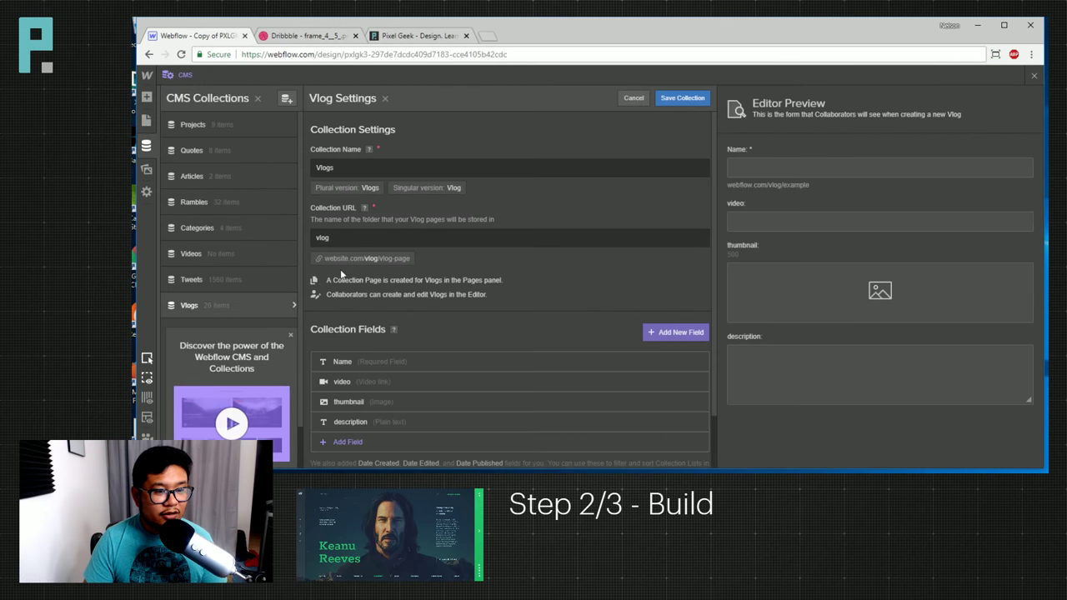
{"action": "key", "text": "Escape"}
{"action": "left_click", "coordinate": [250, 306]}
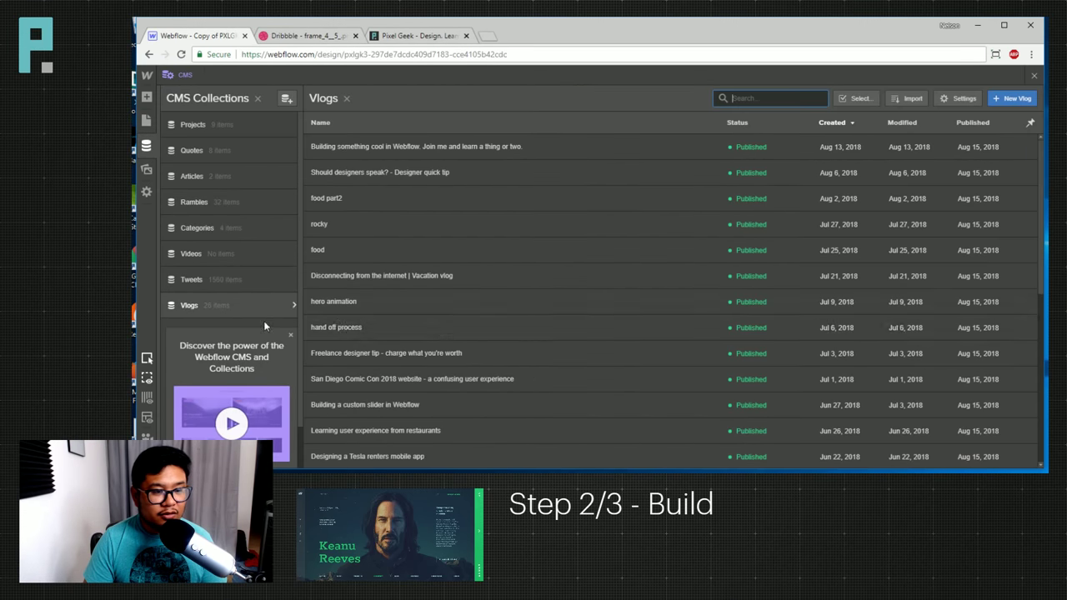
{"action": "left_click", "coordinate": [616, 147]}
{"action": "scroll", "coordinate": [799, 315], "scroll_direction": "down", "scroll_amount": 3}
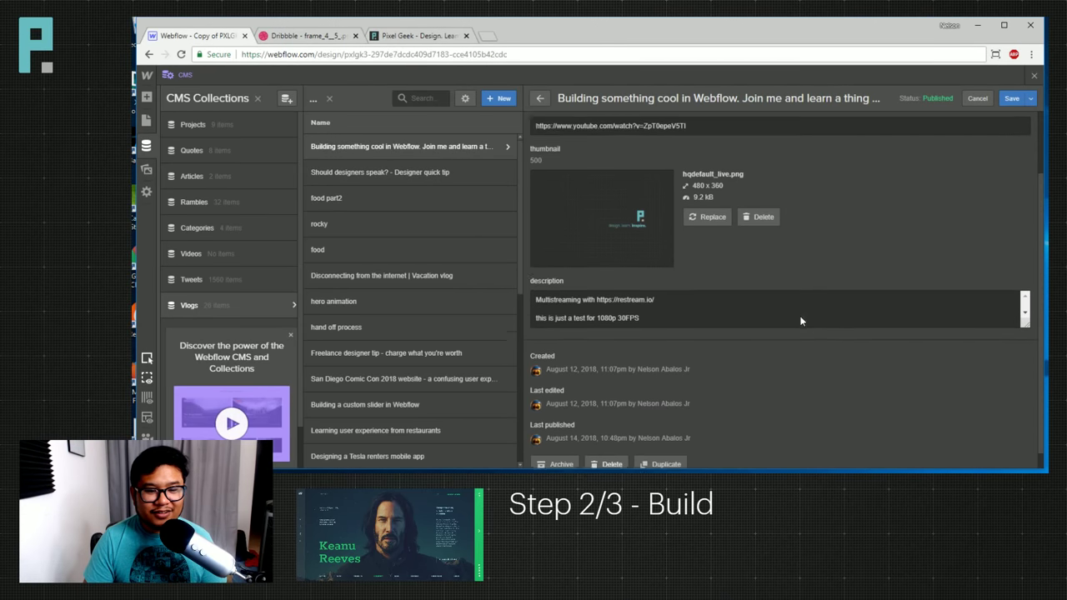
{"action": "left_click", "coordinate": [611, 446]}
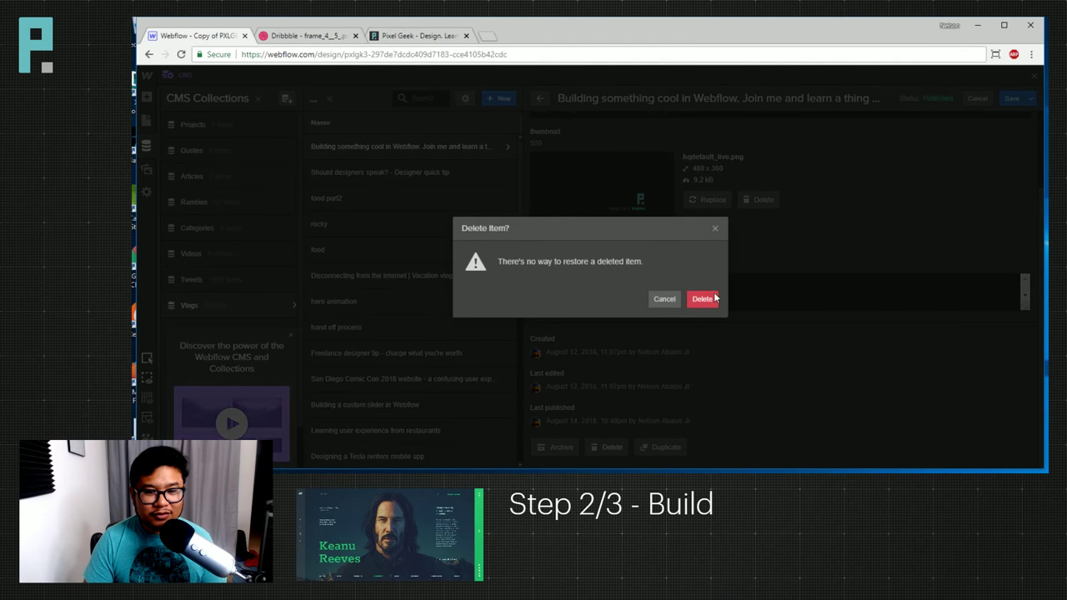
{"action": "left_click", "coordinate": [700, 298]}
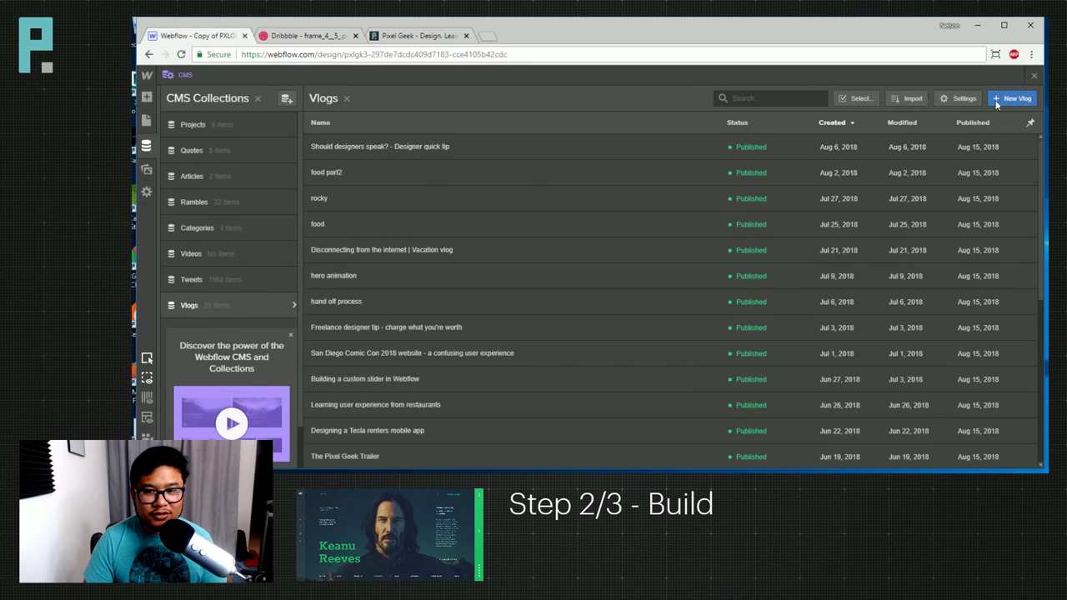
{"action": "left_click", "coordinate": [1034, 77]}
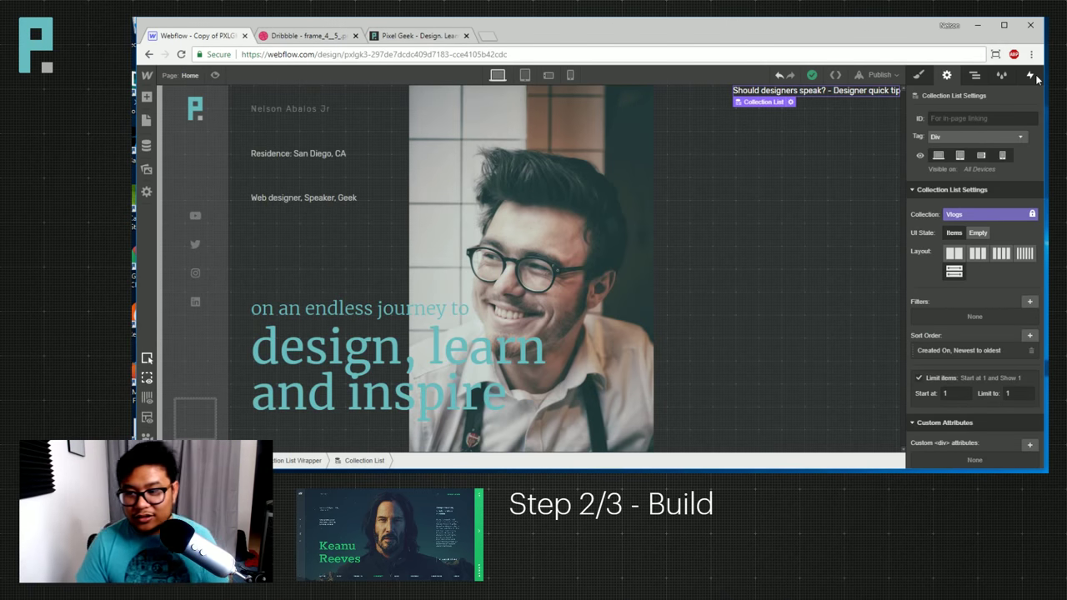
Add a Paragraph under the vlog title bound to the Vlogs description field.
{"action": "left_click", "coordinate": [975, 75]}
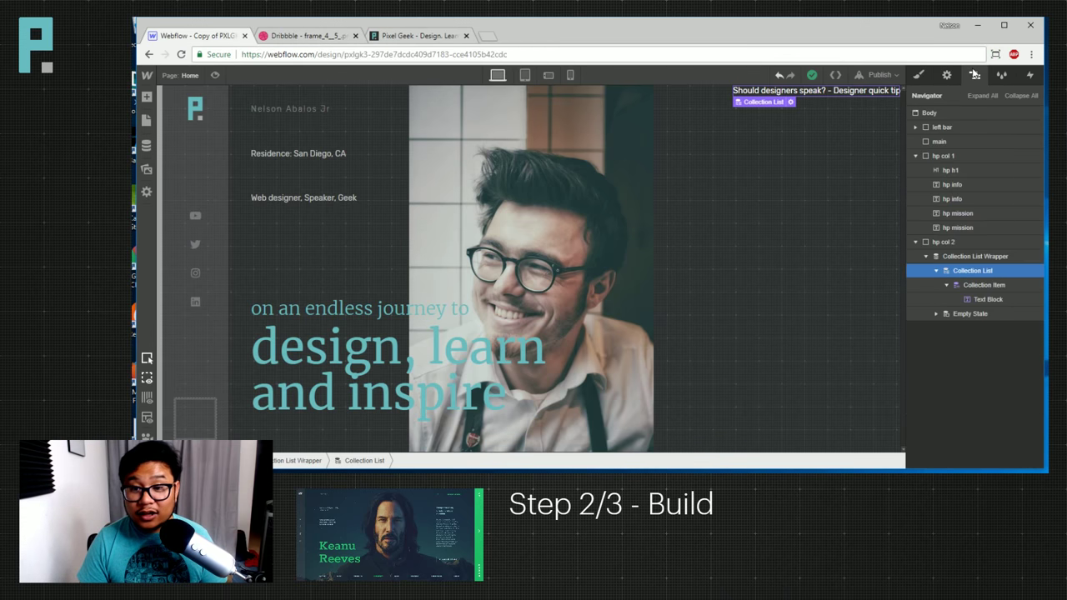
{"action": "left_click", "coordinate": [992, 300]}
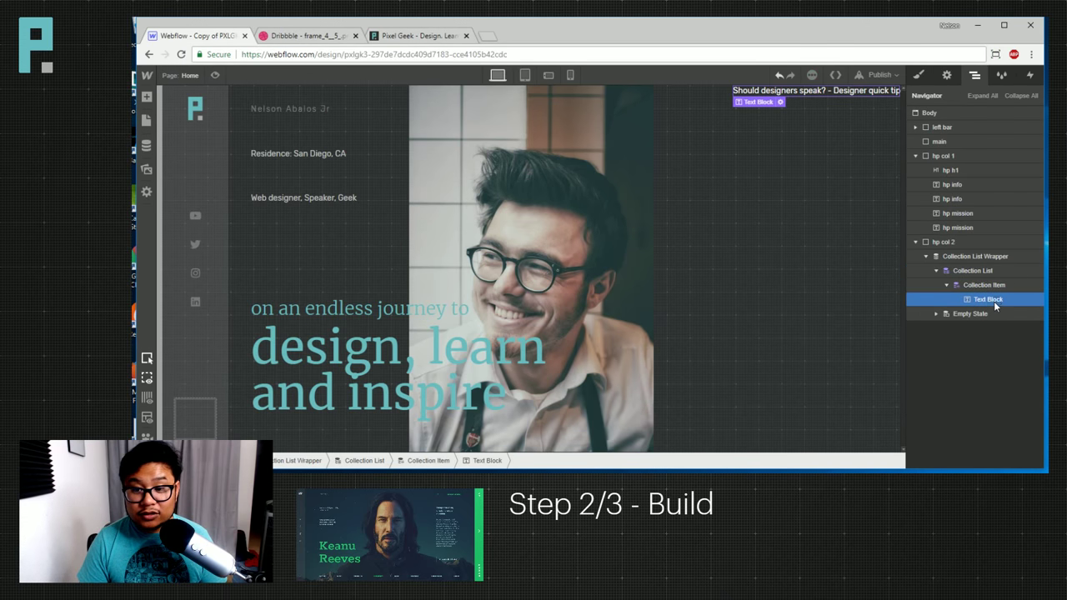
{"action": "key", "text": "a"}
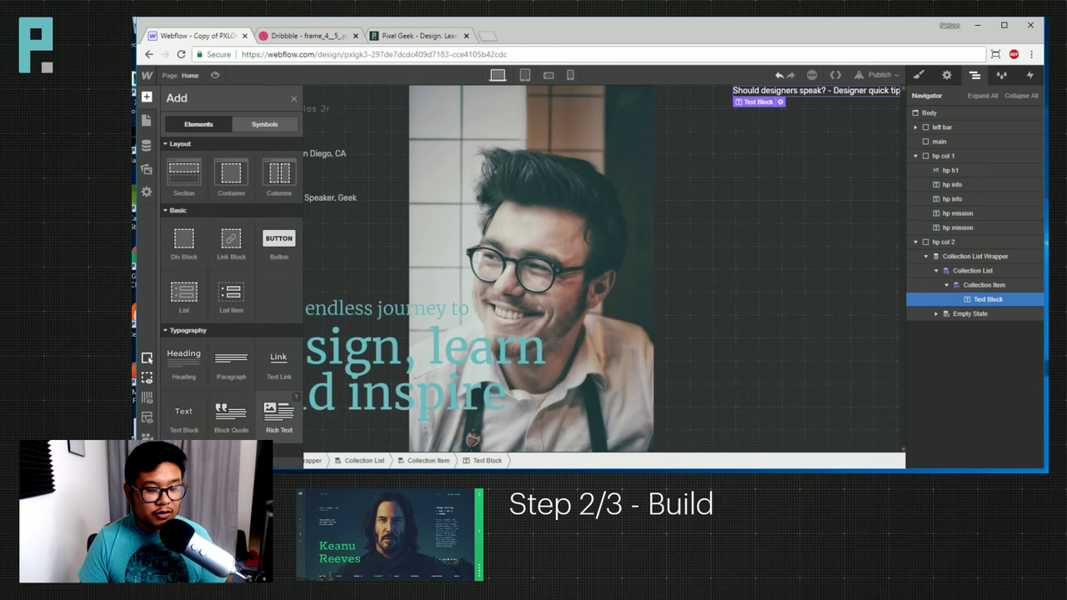
{"action": "left_click", "coordinate": [231, 362]}
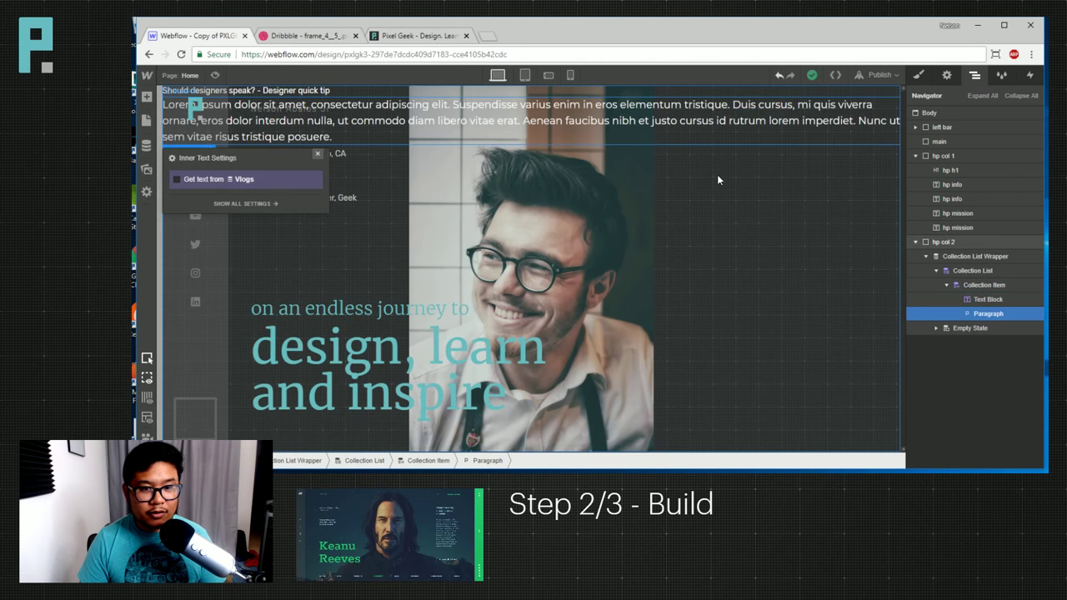
{"action": "left_click", "coordinate": [217, 182]}
{"action": "left_click", "coordinate": [218, 194]}
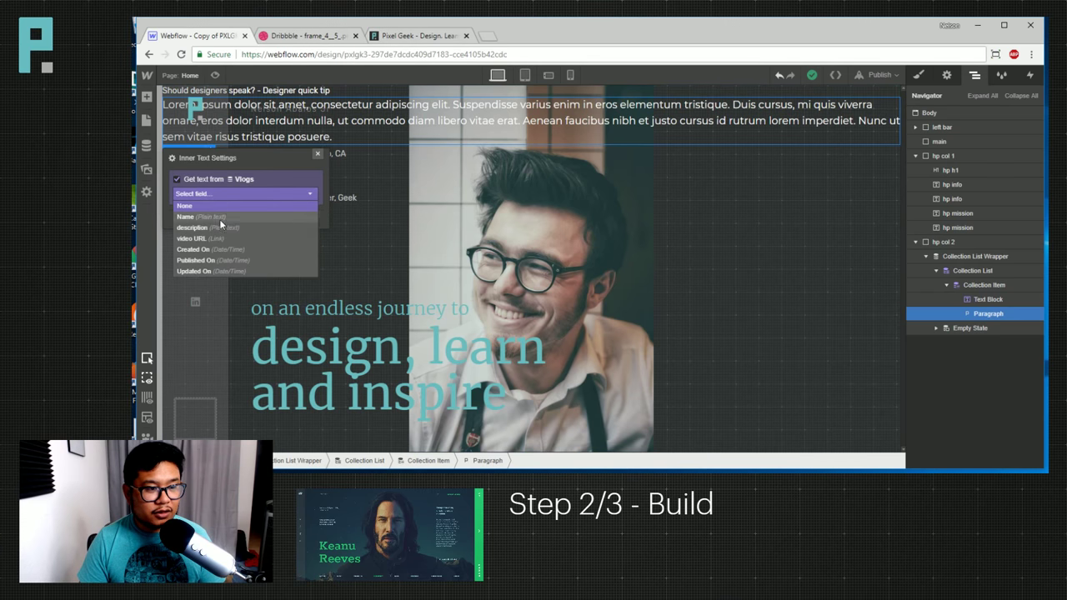
{"action": "left_click", "coordinate": [254, 227]}
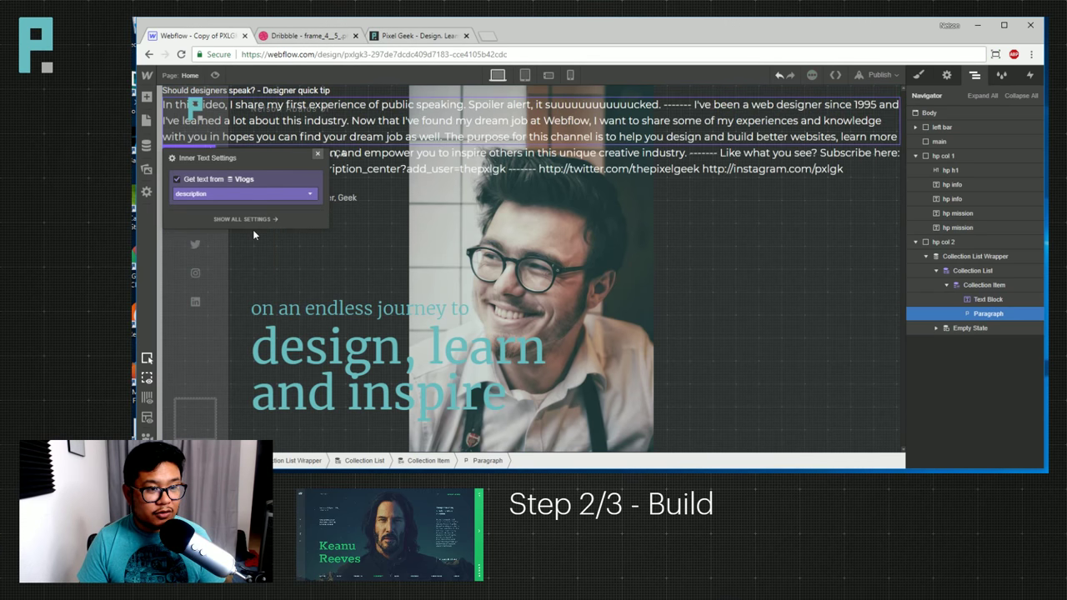
{"action": "left_click", "coordinate": [316, 154]}
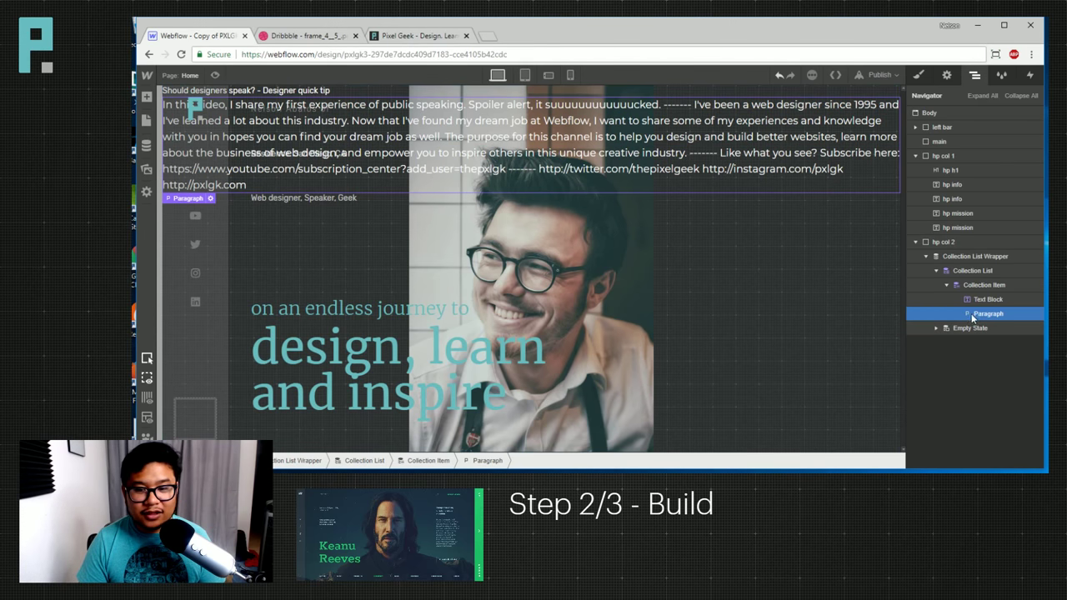
{"action": "left_click", "coordinate": [303, 37]}
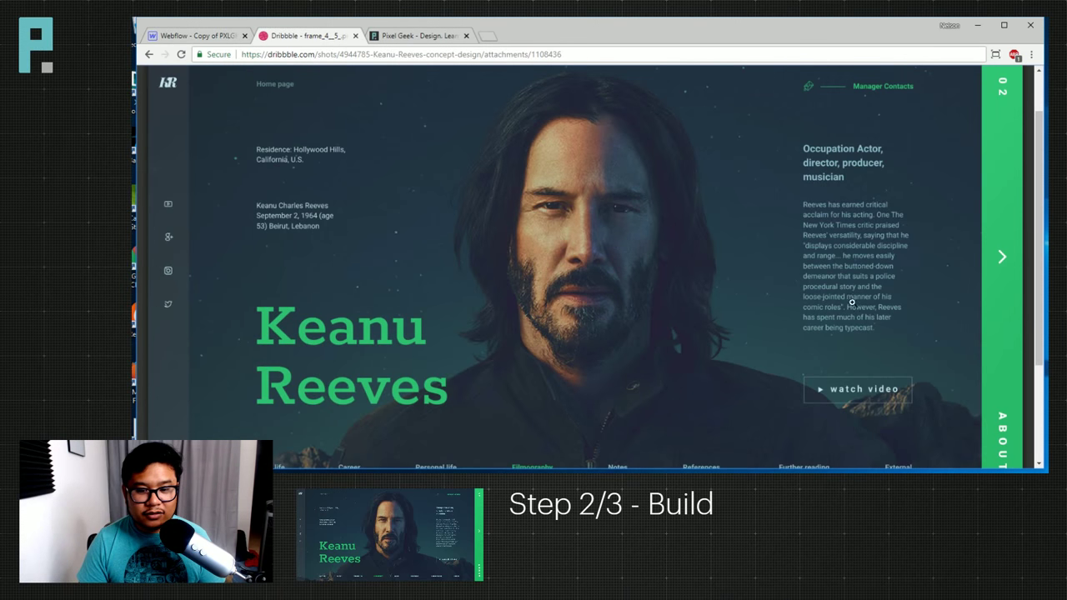
{"action": "left_click", "coordinate": [209, 37]}
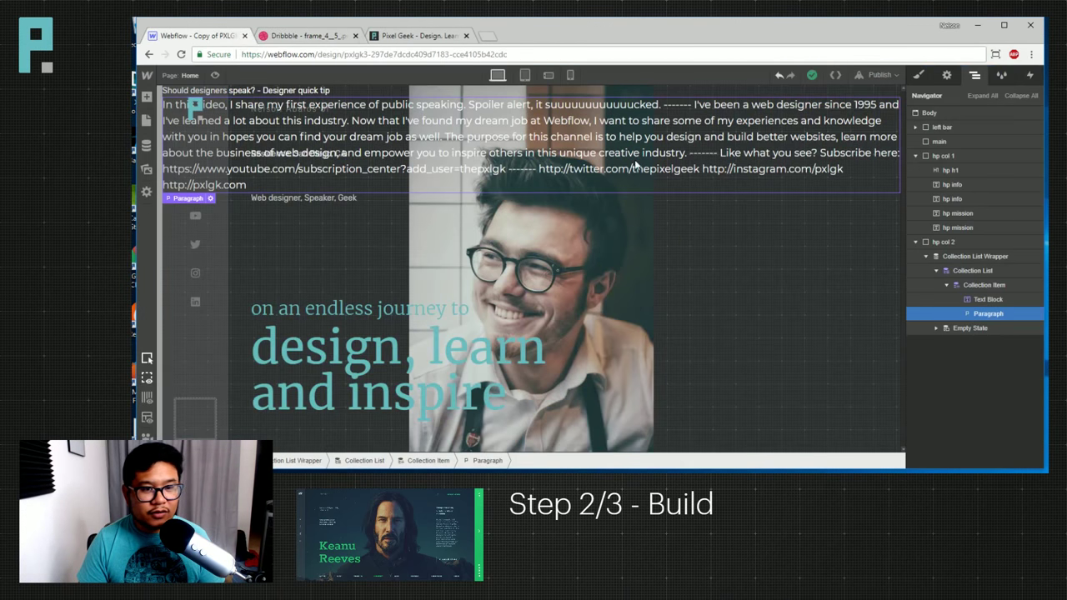
Add a Button linked to the Vlogs video URL field that opens in a new tab.
{"action": "key", "text": "a"}
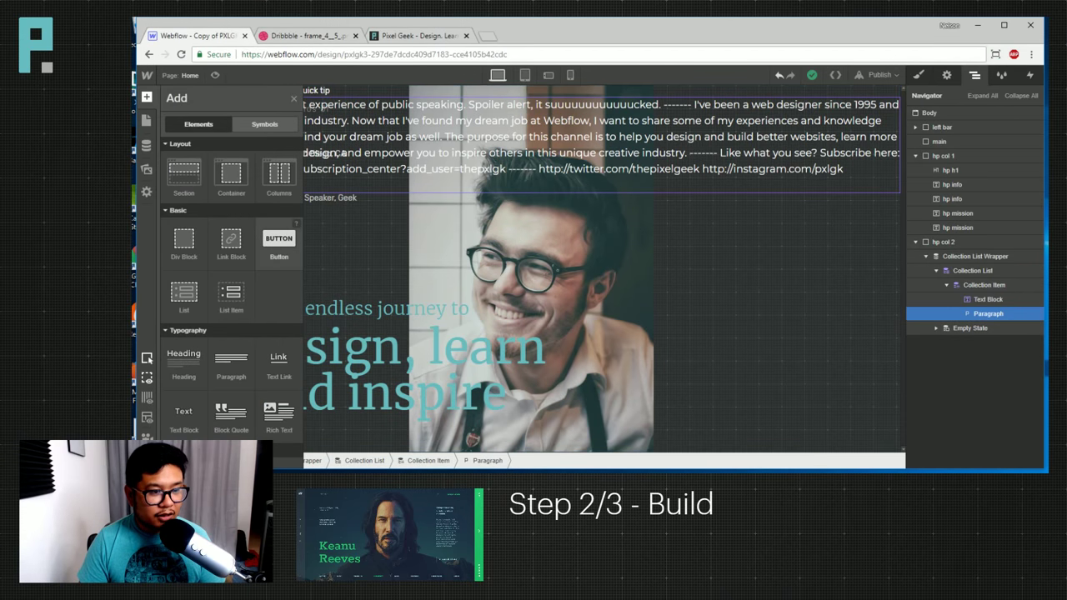
{"action": "left_click", "coordinate": [279, 241]}
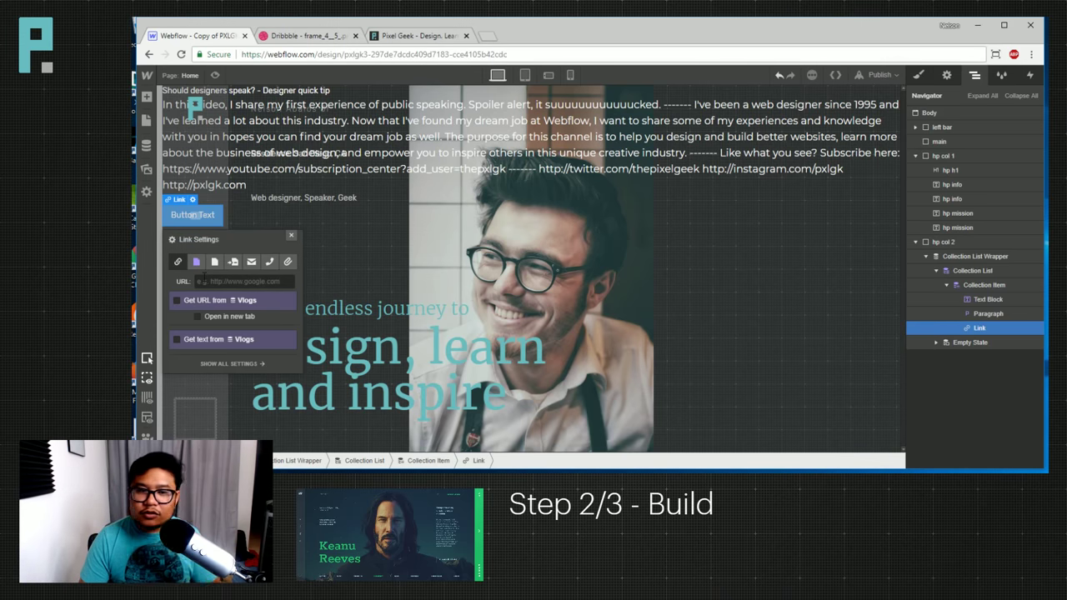
{"action": "left_click", "coordinate": [220, 301]}
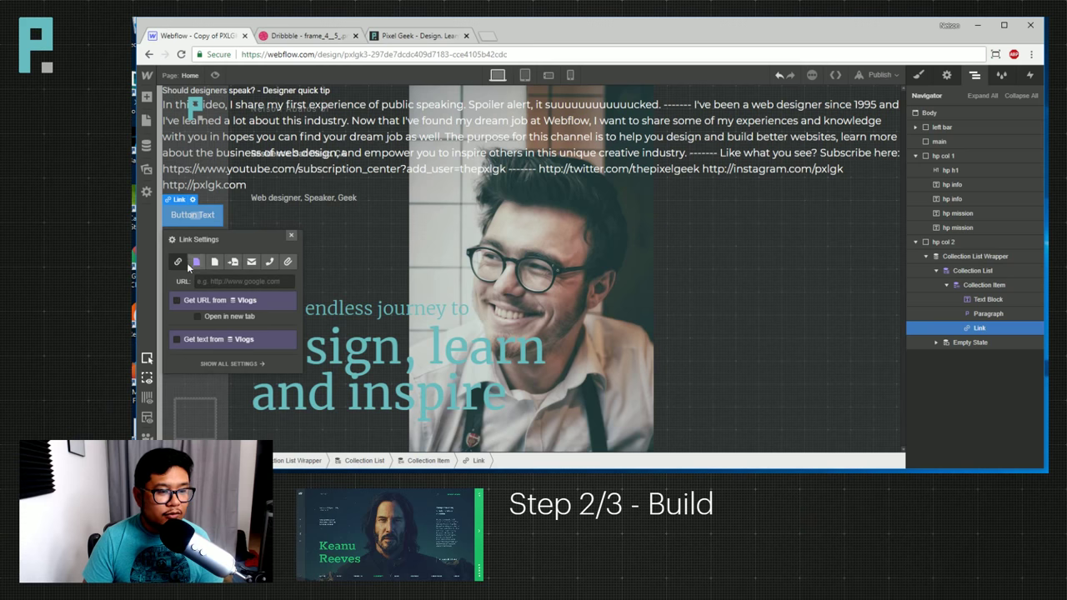
{"action": "left_click", "coordinate": [198, 301]}
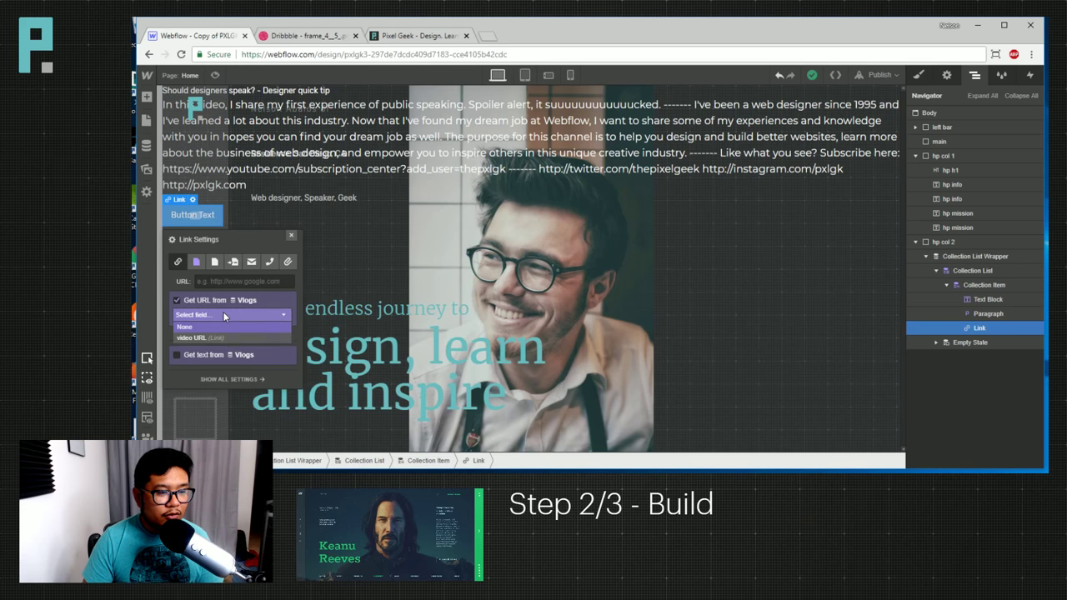
{"action": "left_click", "coordinate": [217, 337]}
{"action": "left_click", "coordinate": [247, 314]}
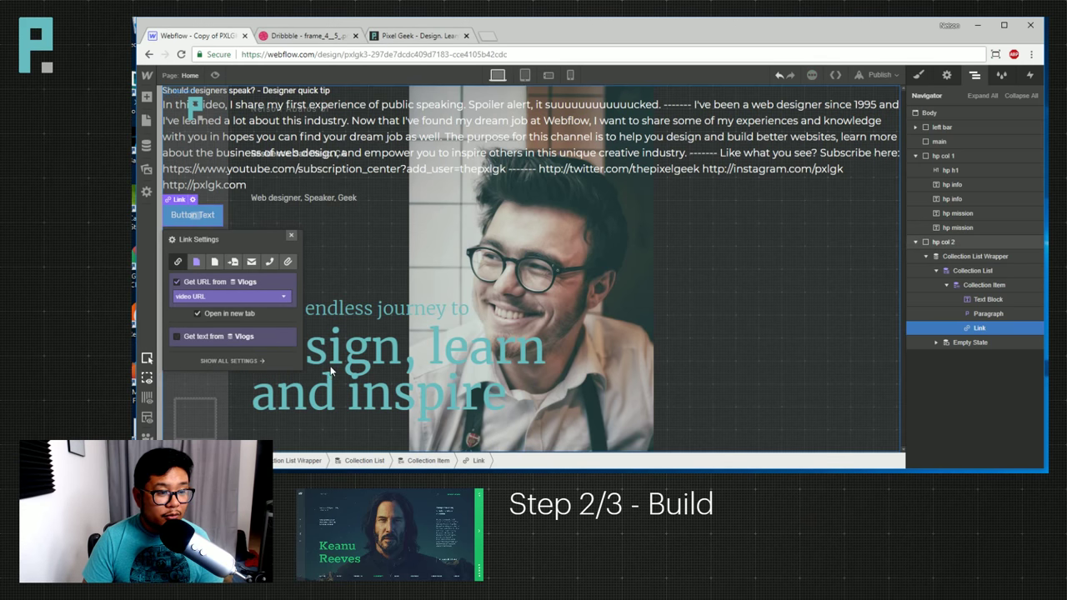
{"action": "left_click", "coordinate": [289, 235]}
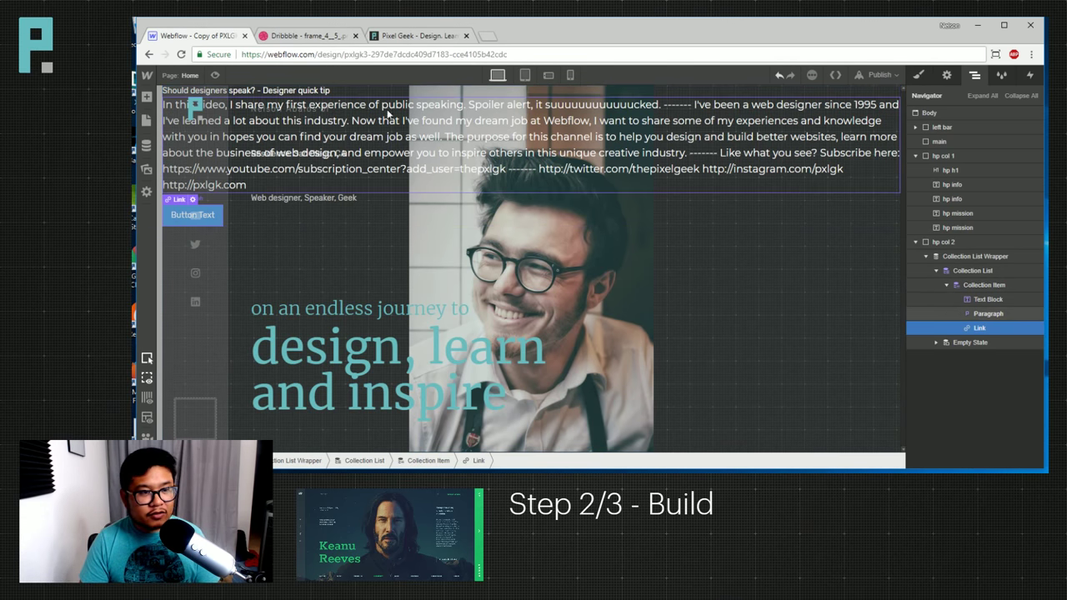
Set hp col 2's maximum width to 20%.
{"action": "left_click", "coordinate": [947, 241]}
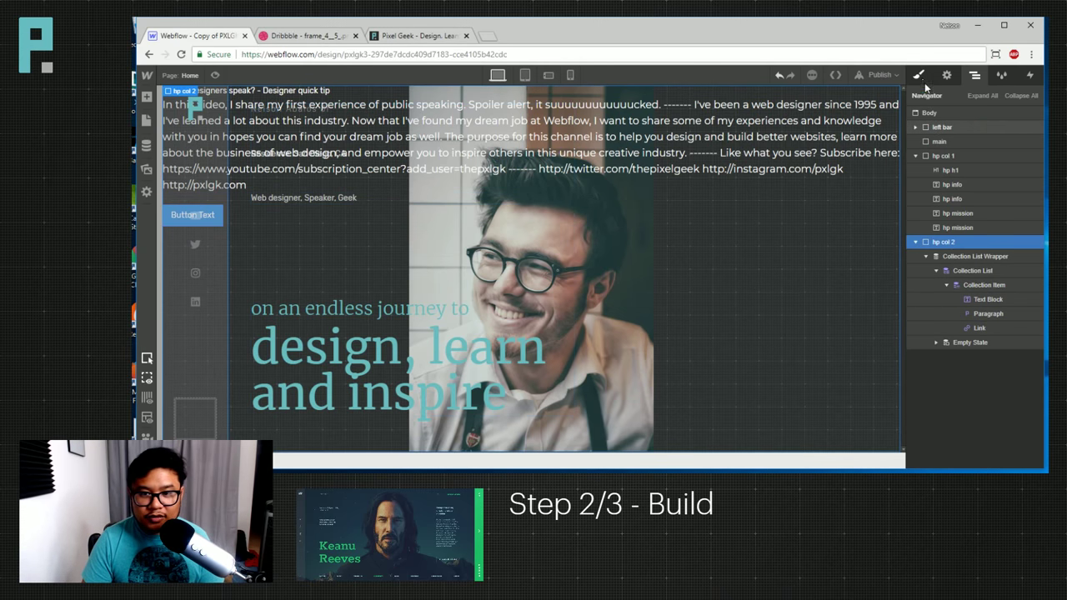
{"action": "left_click", "coordinate": [920, 76]}
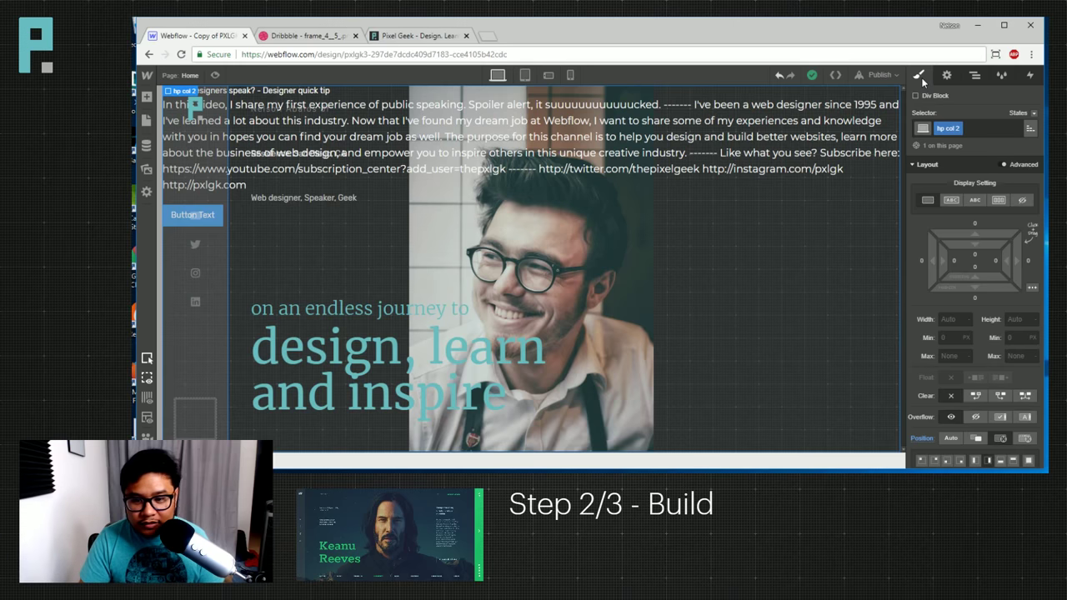
{"action": "left_click", "coordinate": [952, 356]}
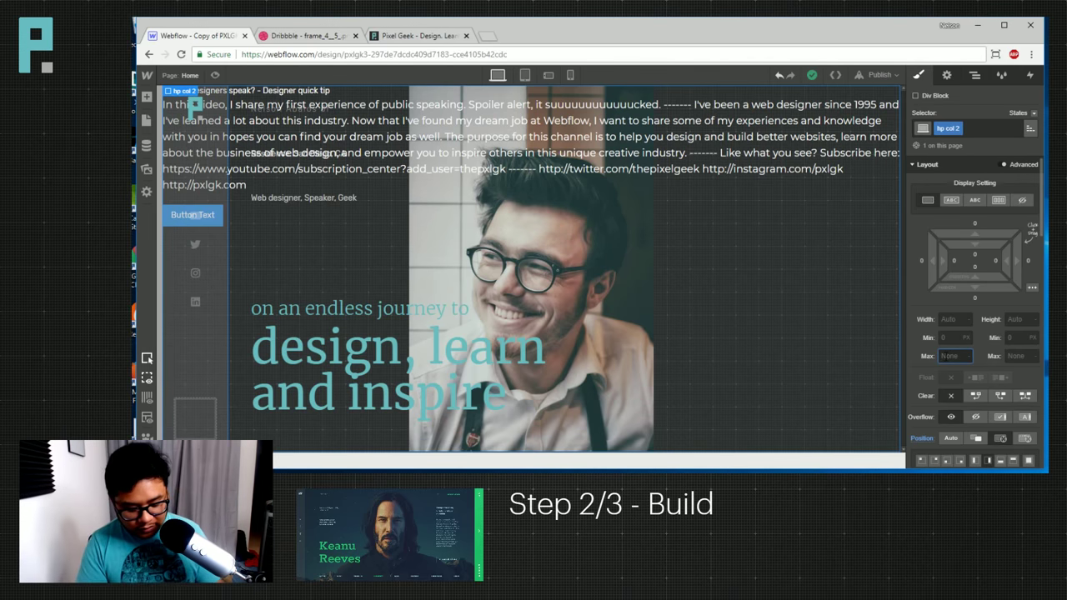
{"action": "type", "text": "33%"}
{"action": "key", "text": "Return"}
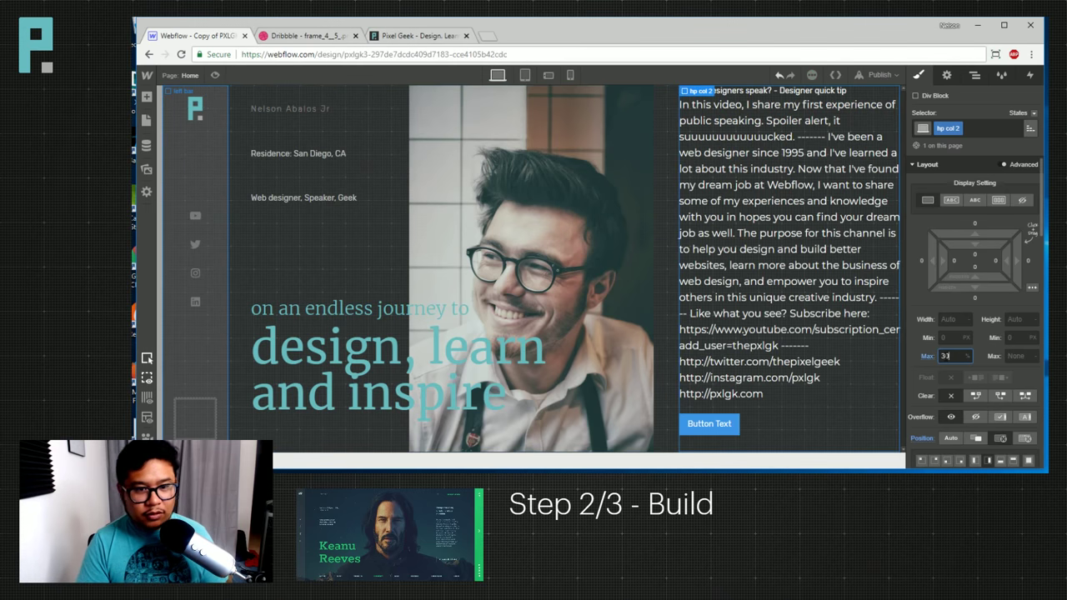
{"action": "key", "text": "shift+Down"}
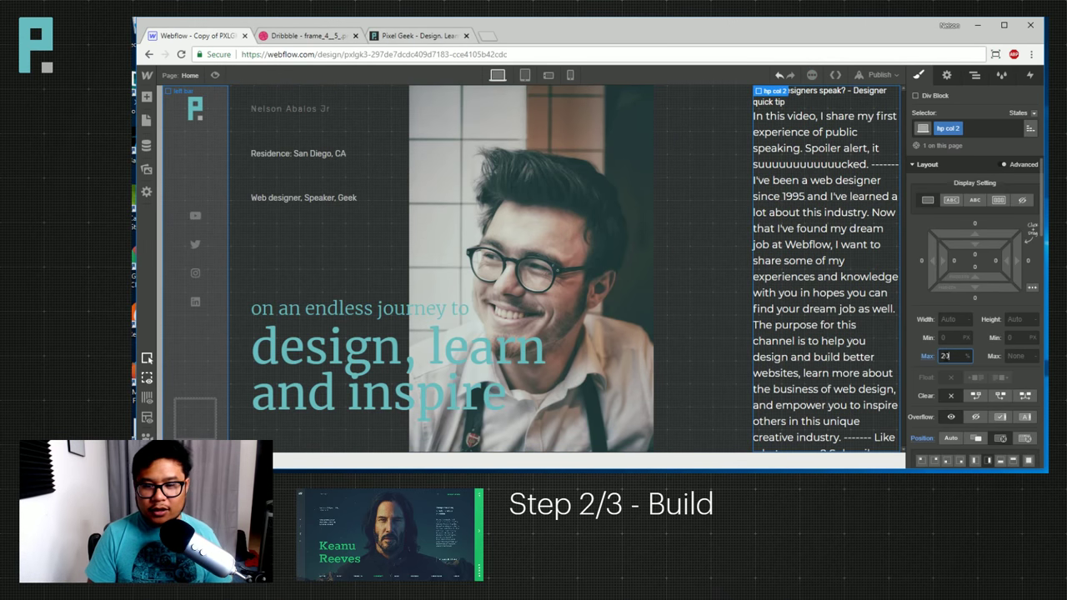
{"action": "key", "text": "Down"}
{"action": "key", "text": "Down"}
{"action": "key", "text": "Down"}
{"action": "key", "text": "Down"}
{"action": "key", "text": "Down"}
{"action": "key", "text": "Down"}
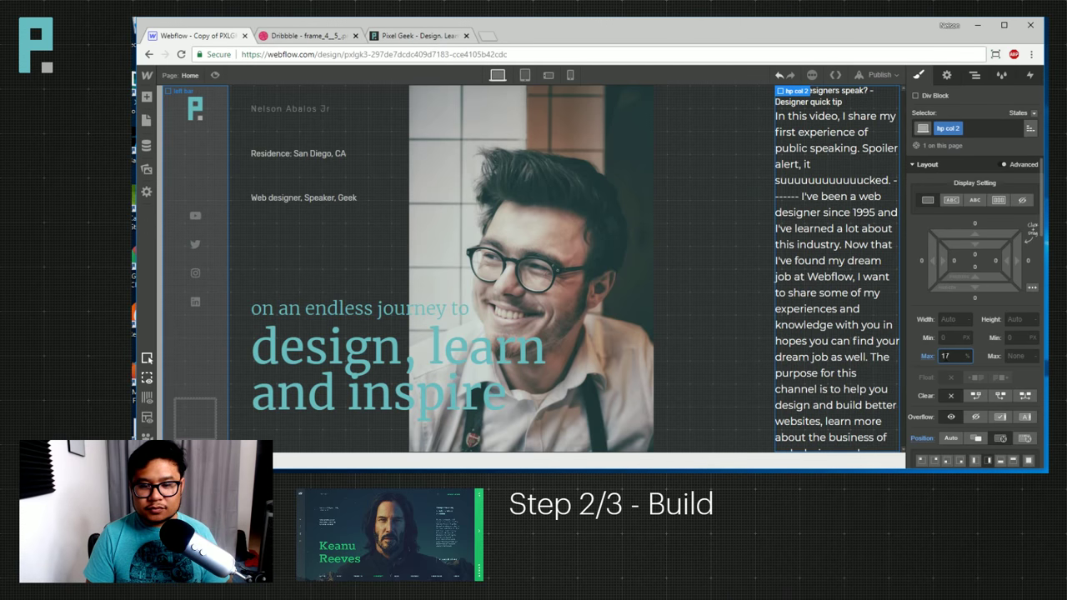
{"action": "key", "text": "Up"}
{"action": "key", "text": "Down"}
{"action": "key", "text": "Up"}
{"action": "key", "text": "Up"}
{"action": "key", "text": "Up"}
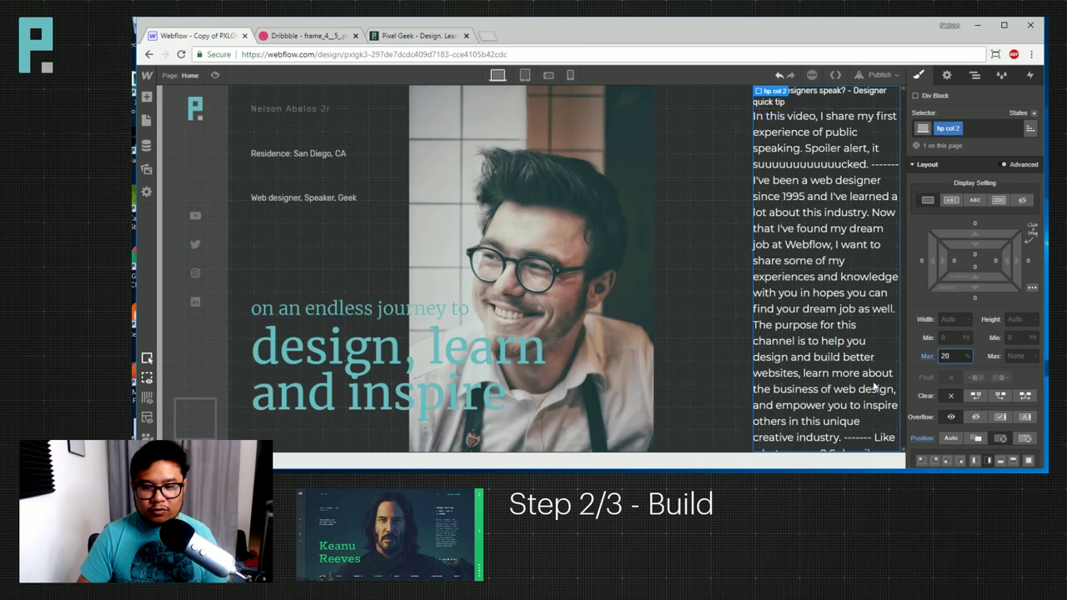
Give the vlog title the class 'video title' with font weight 700 - Bold.
{"action": "left_click", "coordinate": [832, 104]}
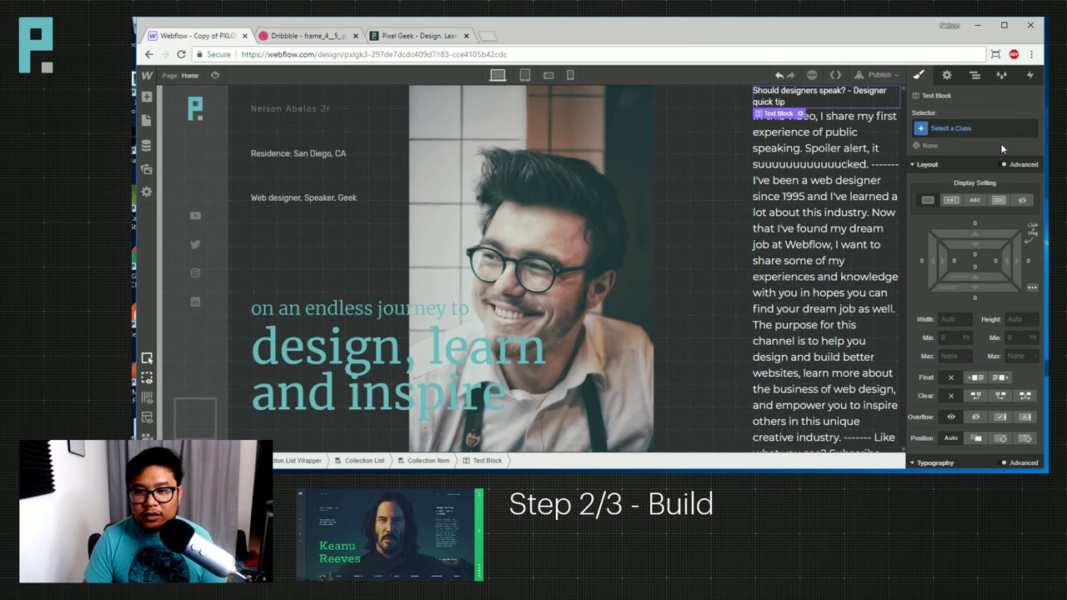
{"action": "left_click", "coordinate": [964, 128]}
{"action": "type", "text": "video t"}
{"action": "left_click", "coordinate": [935, 193]}
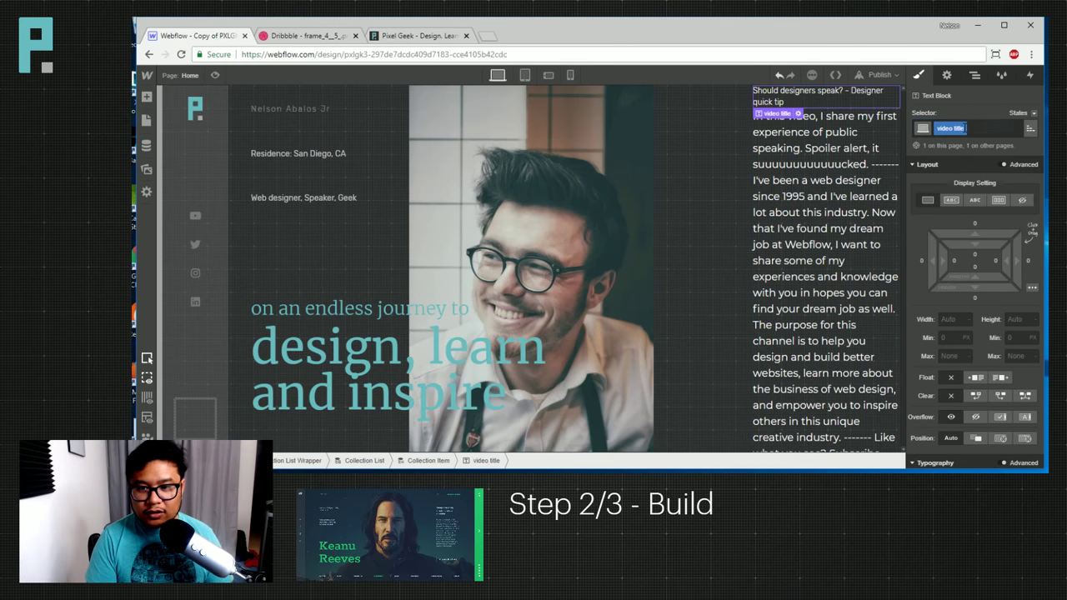
{"action": "scroll", "coordinate": [998, 297], "scroll_direction": "down", "scroll_amount": 2}
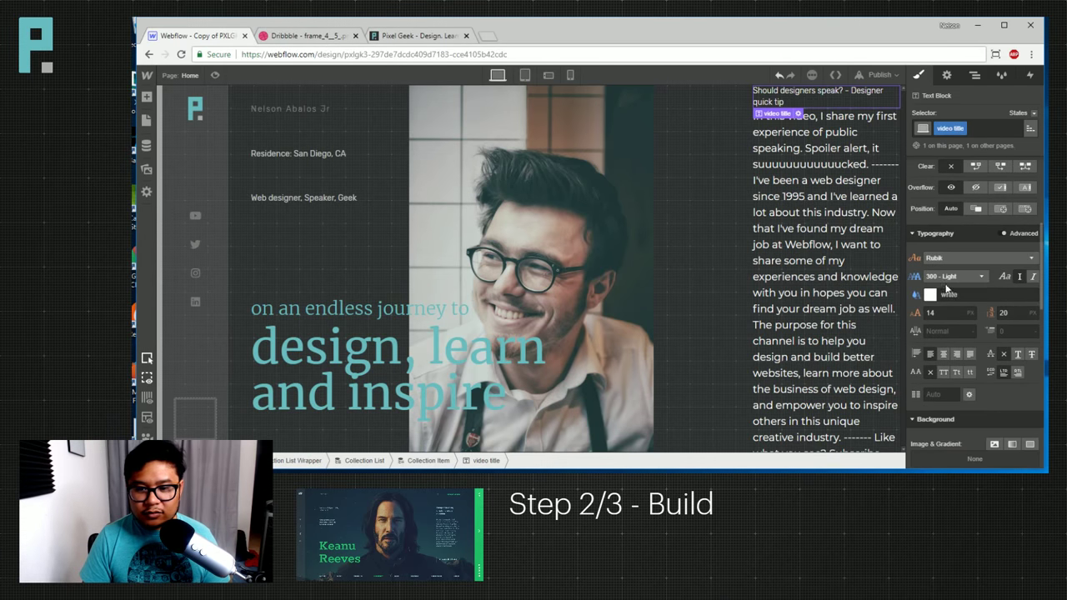
{"action": "scroll", "coordinate": [992, 271], "scroll_direction": "down", "scroll_amount": 2}
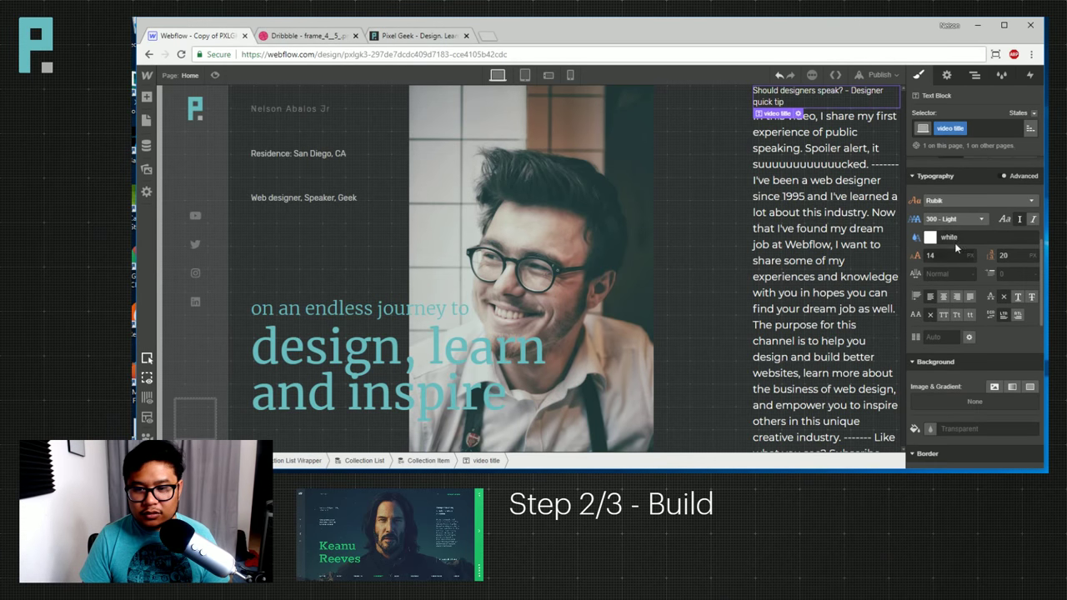
{"action": "left_click", "coordinate": [914, 220], "text": "alt"}
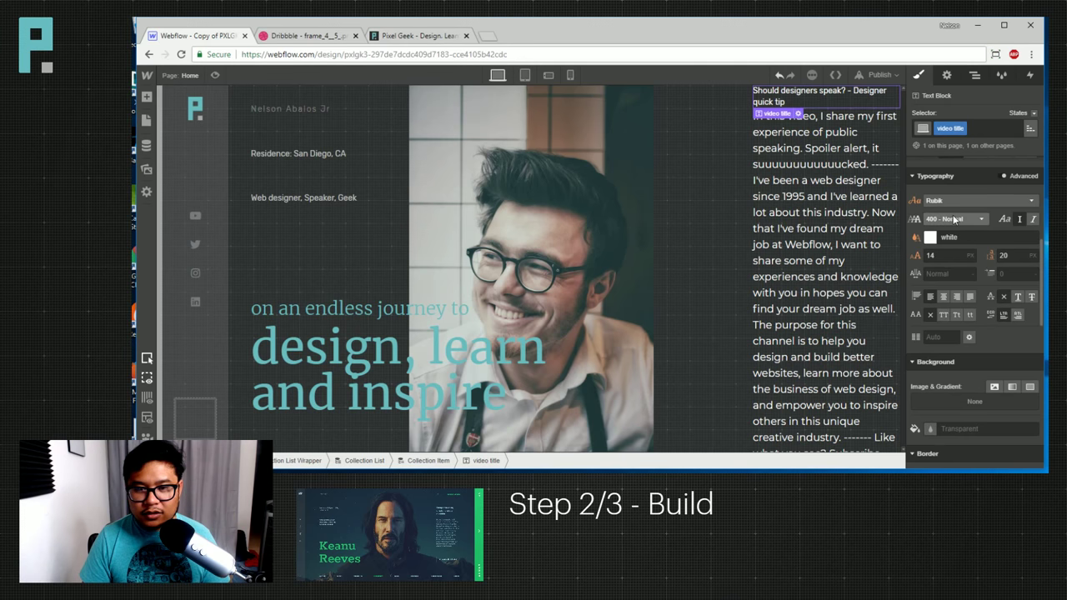
{"action": "left_click", "coordinate": [954, 218]}
{"action": "left_click", "coordinate": [952, 302]}
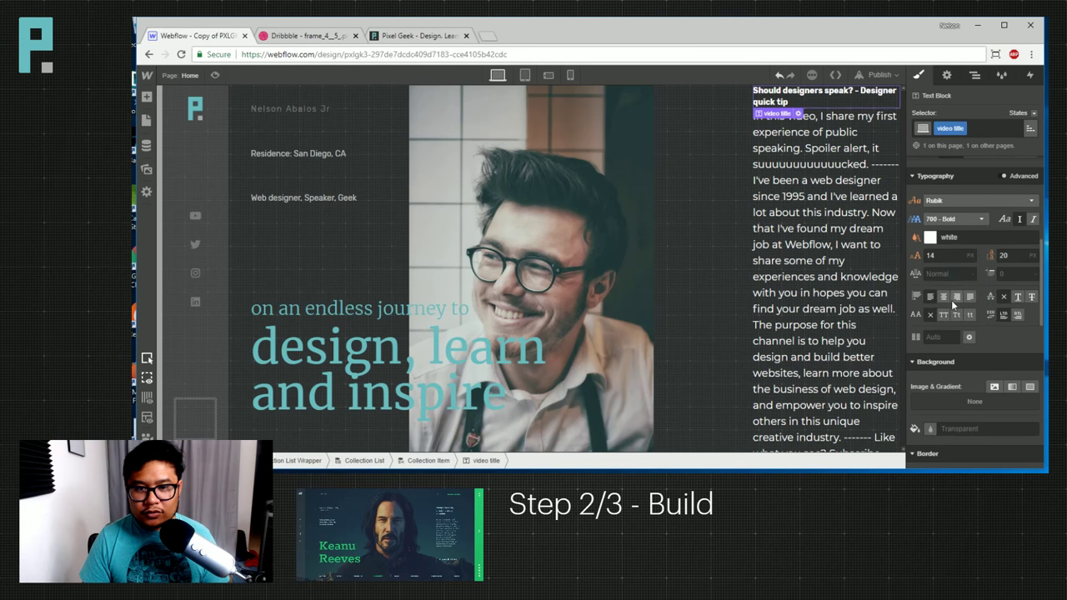
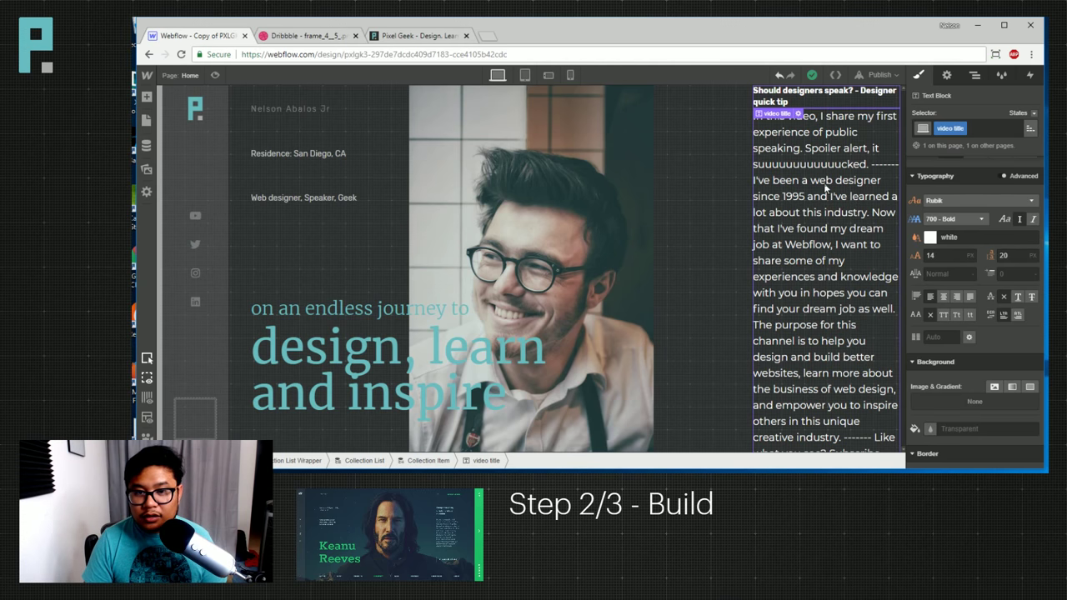
Apply the existing 'video description' class to the vlog card's paragraph for thin 15 px Montserrat.
{"action": "left_click", "coordinate": [879, 247]}
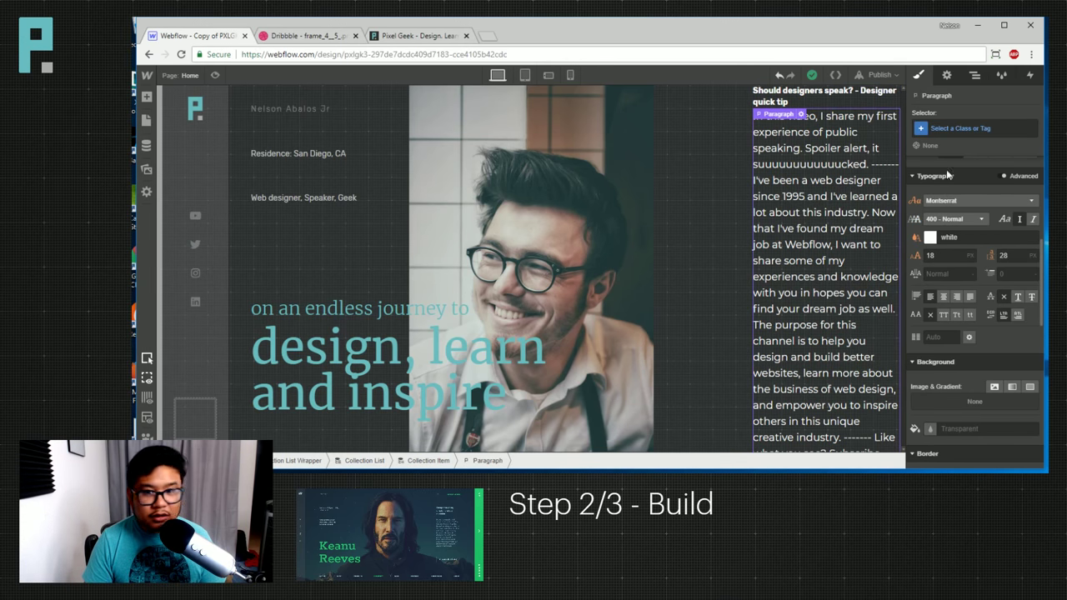
{"action": "left_click", "coordinate": [968, 127]}
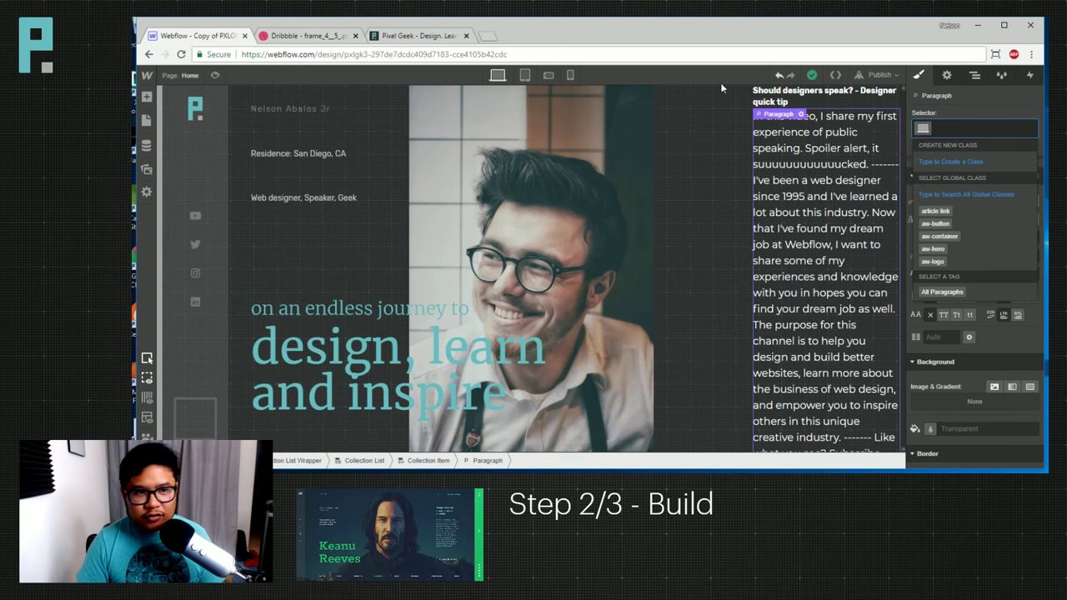
{"action": "left_click", "coordinate": [315, 37]}
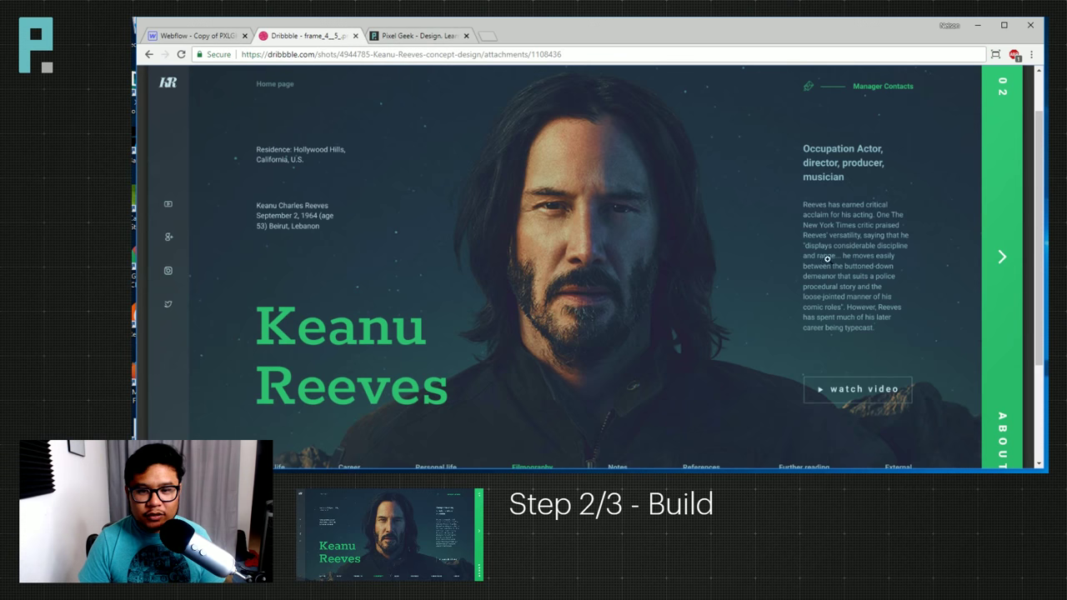
{"action": "left_click", "coordinate": [212, 36]}
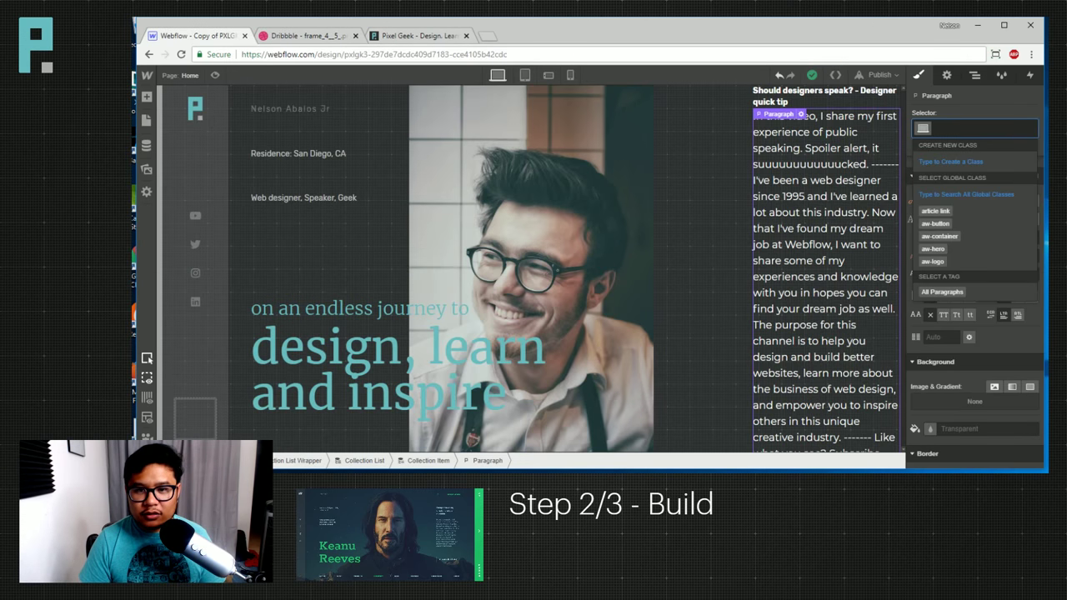
{"action": "left_click", "coordinate": [973, 129]}
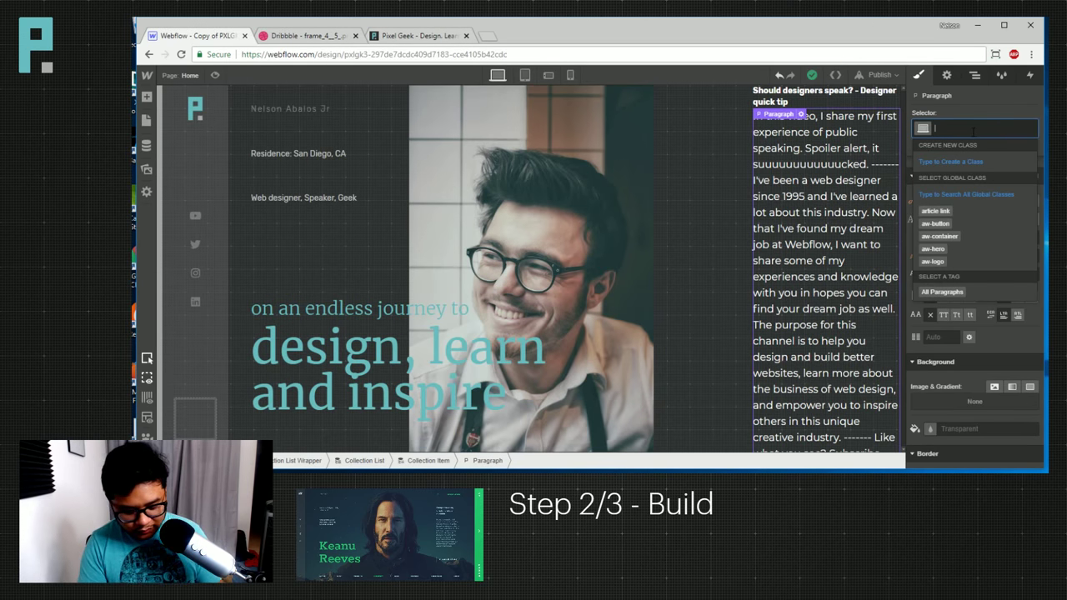
{"action": "type", "text": "video desc"}
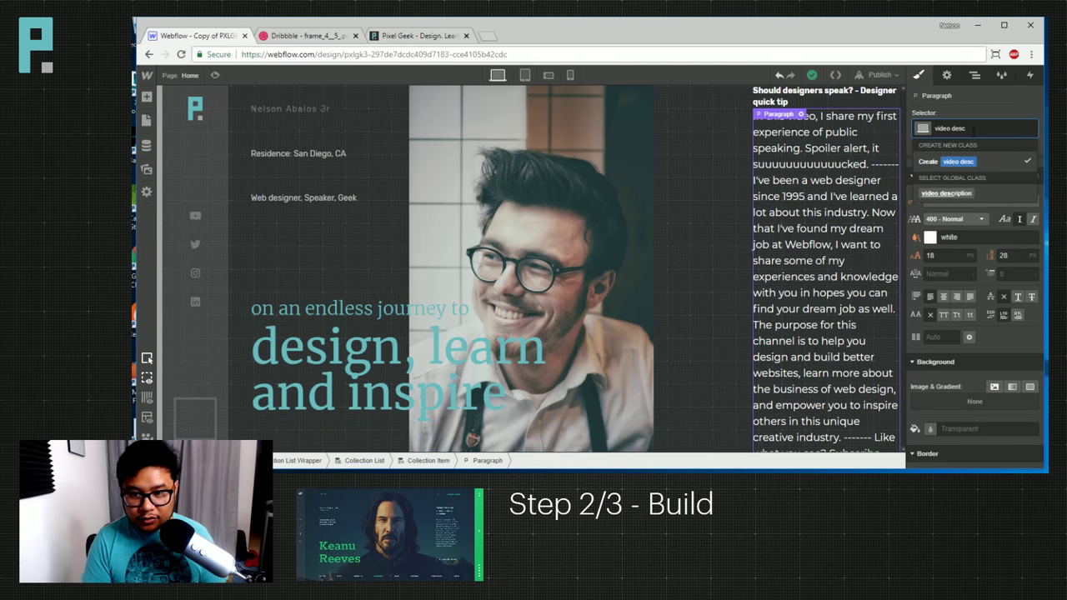
{"action": "left_click", "coordinate": [946, 193]}
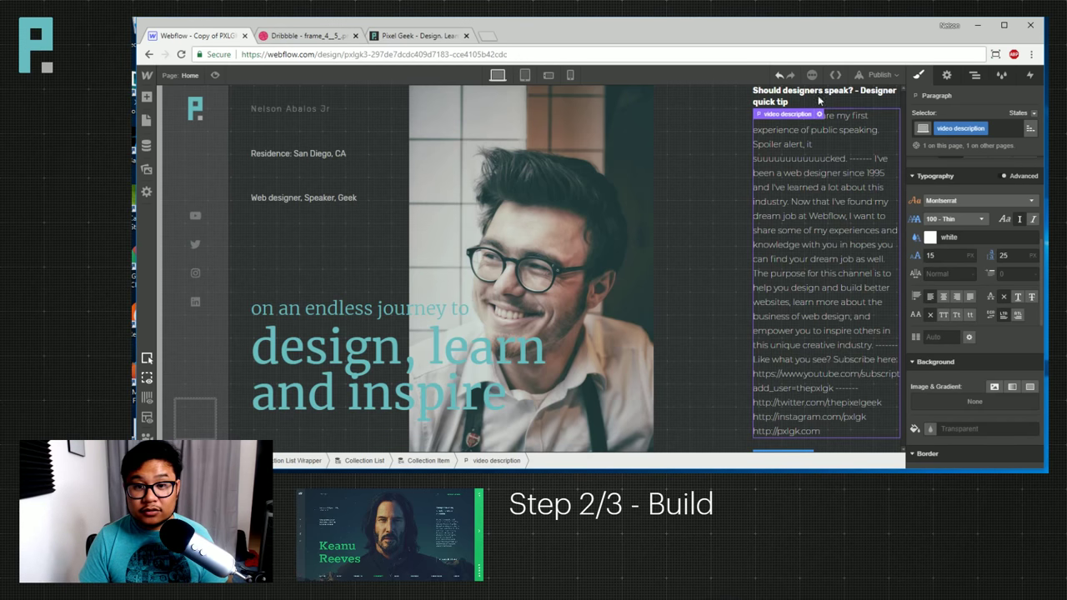
Cut the 'Should designers speak?' CMS description to its first sentence and save the item.
{"action": "left_click", "coordinate": [146, 145]}
{"action": "left_click", "coordinate": [414, 155]}
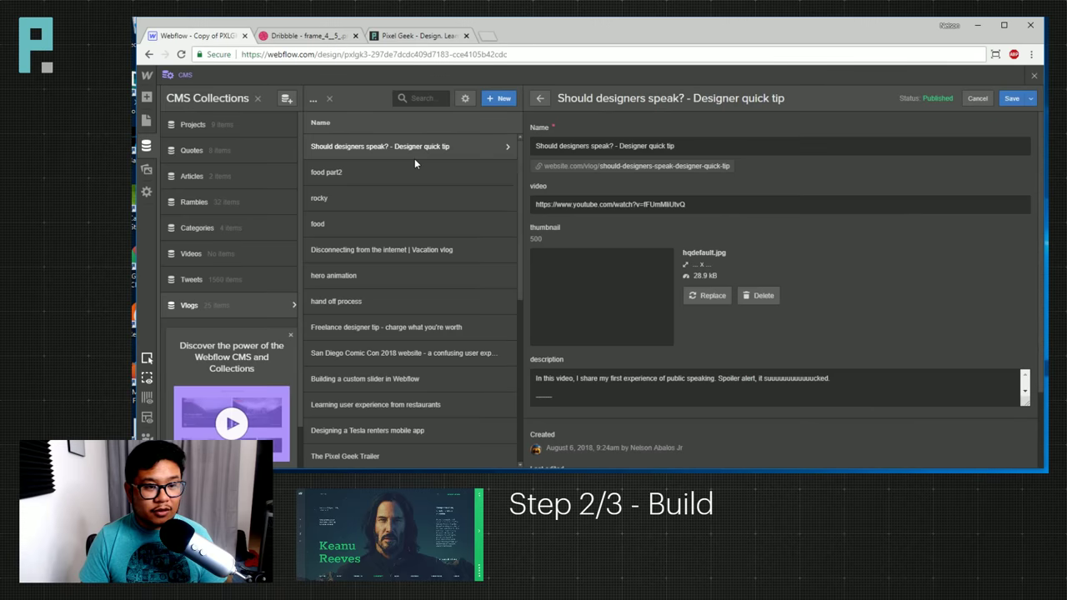
{"action": "left_click", "coordinate": [1027, 407]}
{"action": "scroll", "coordinate": [1014, 330], "scroll_direction": "down", "scroll_amount": 2}
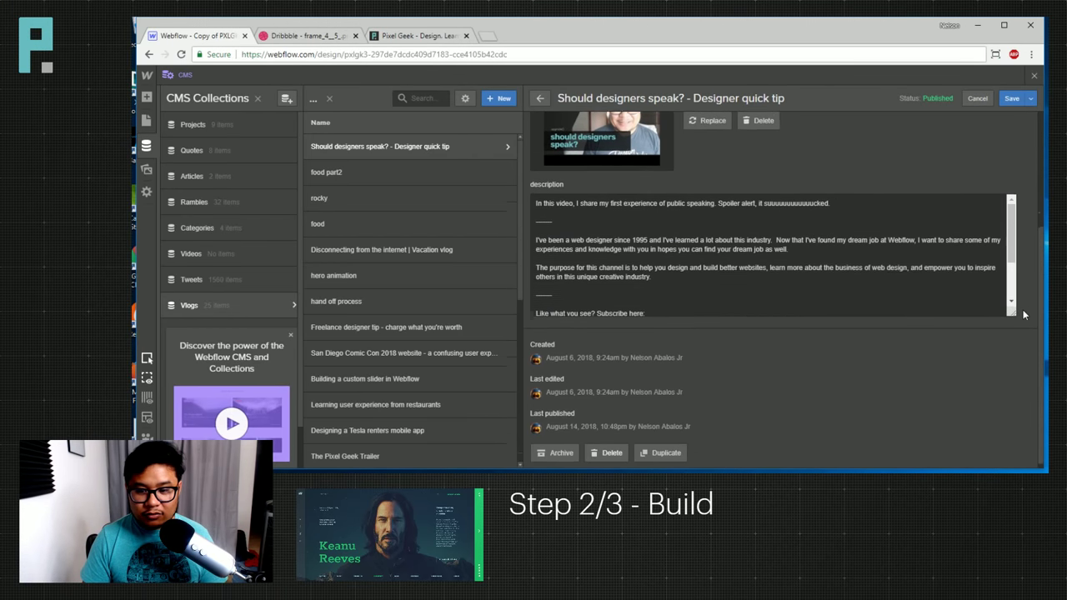
{"action": "left_click_drag", "start_coordinate": [1014, 310], "coordinate": [1029, 443]}
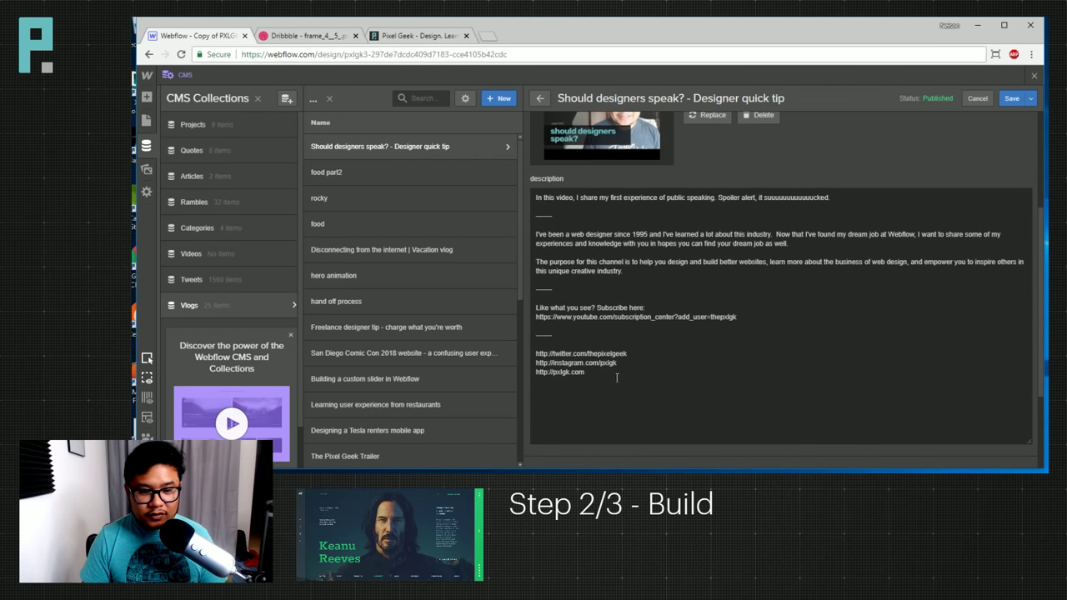
{"action": "left_click_drag", "start_coordinate": [617, 378], "coordinate": [536, 207]}
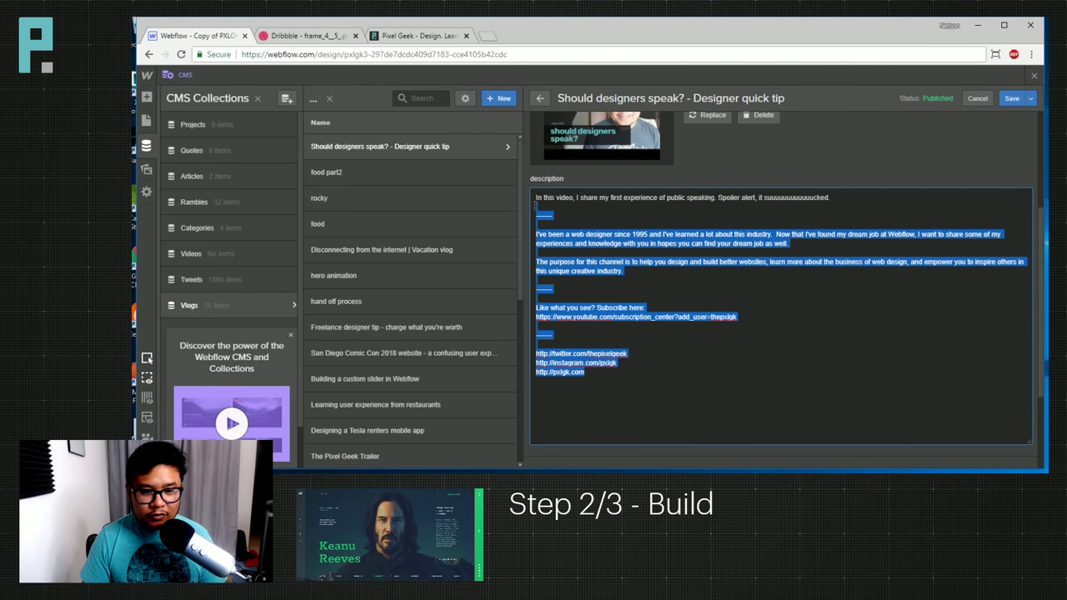
{"action": "key", "text": "BackSpace"}
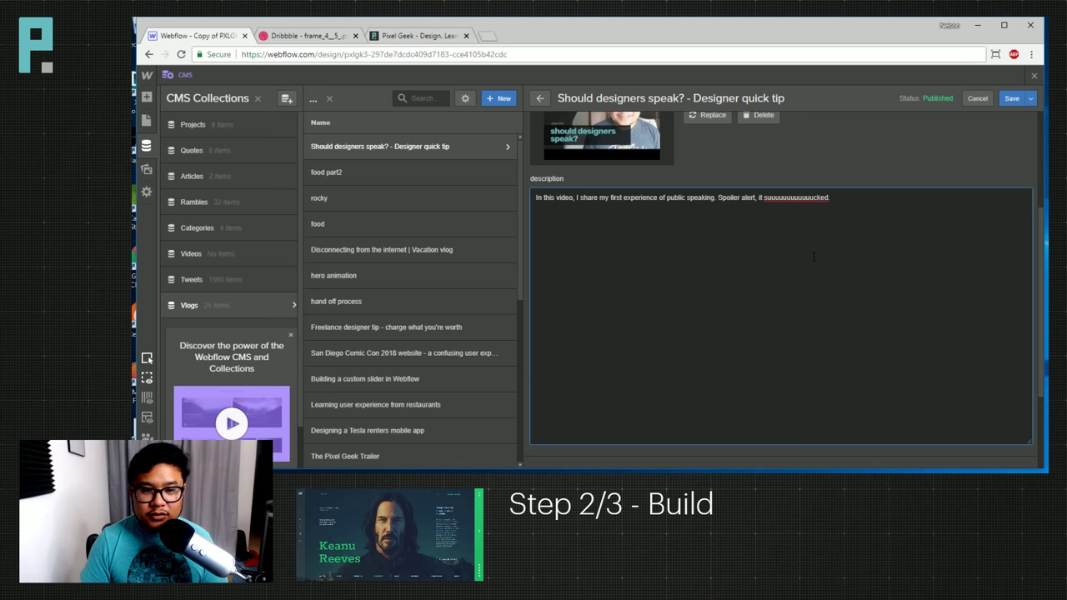
{"action": "left_click", "coordinate": [1008, 99]}
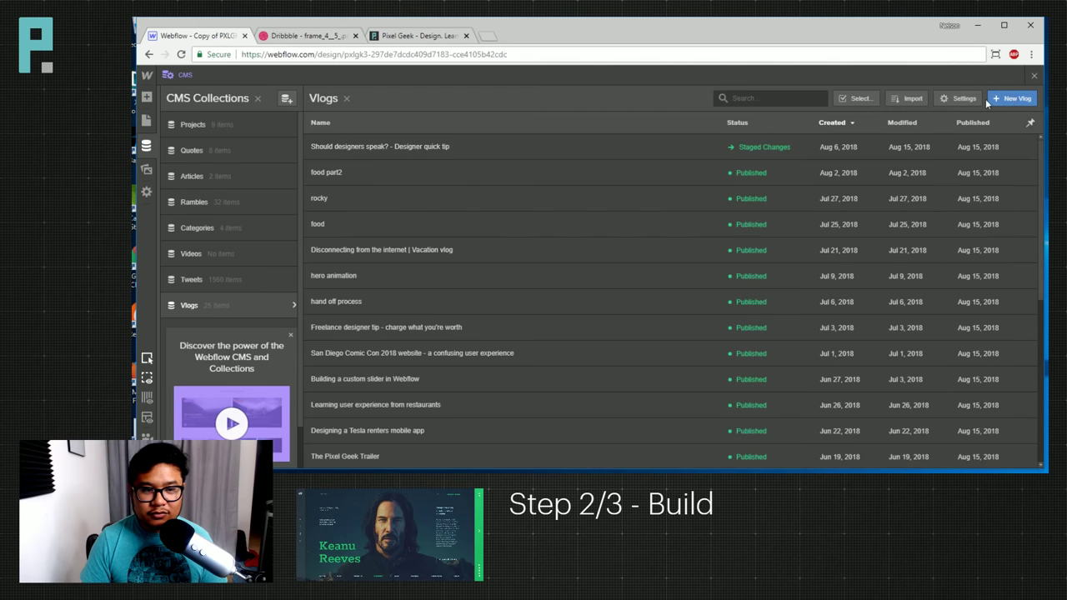
{"action": "left_click", "coordinate": [1033, 75]}
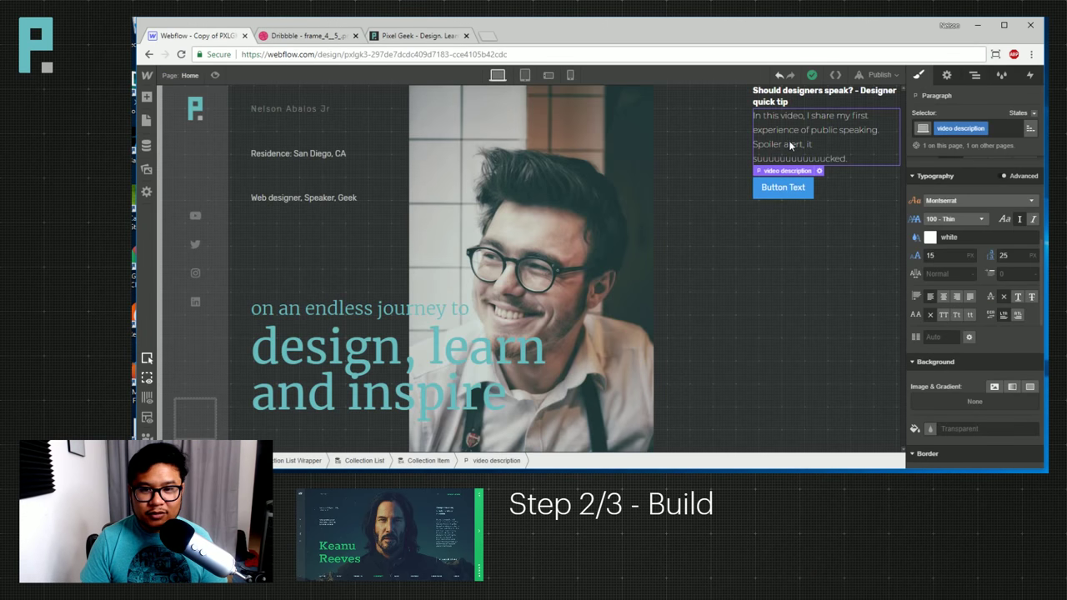
Compare against the Keanu Reeves reference and inspect hp col 1's position settings.
{"action": "left_click", "coordinate": [304, 35]}
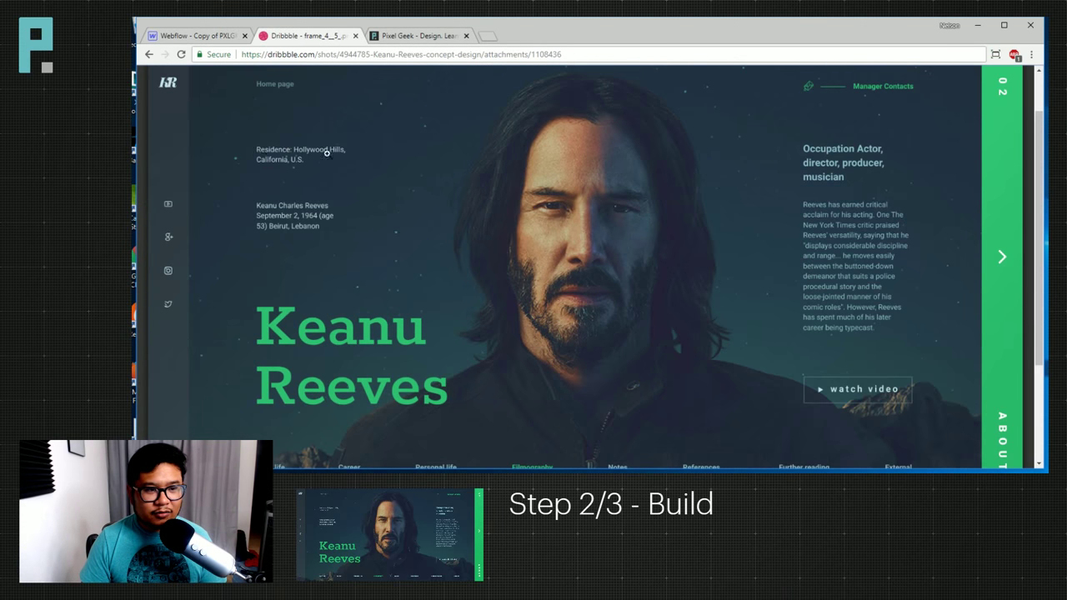
{"action": "left_click", "coordinate": [188, 36]}
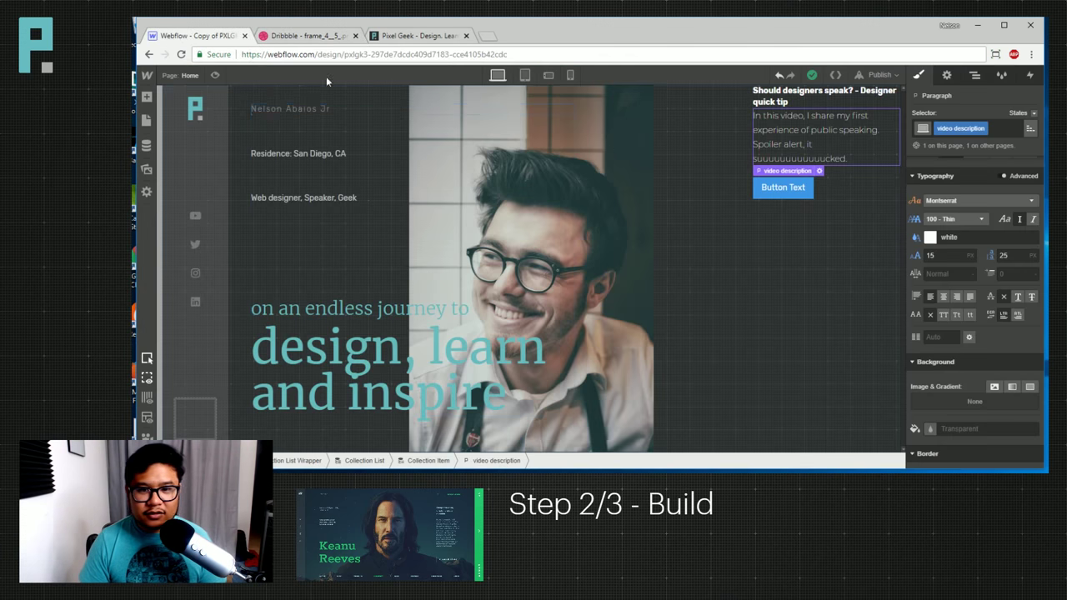
{"action": "left_click", "coordinate": [792, 99]}
{"action": "left_click", "coordinate": [976, 76]}
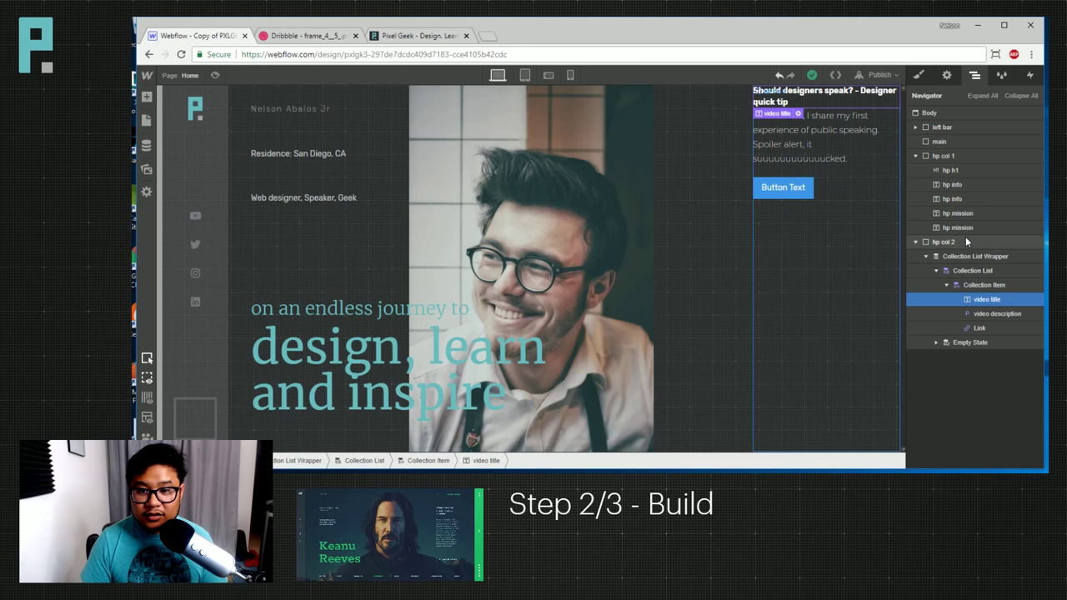
{"action": "left_click", "coordinate": [944, 156]}
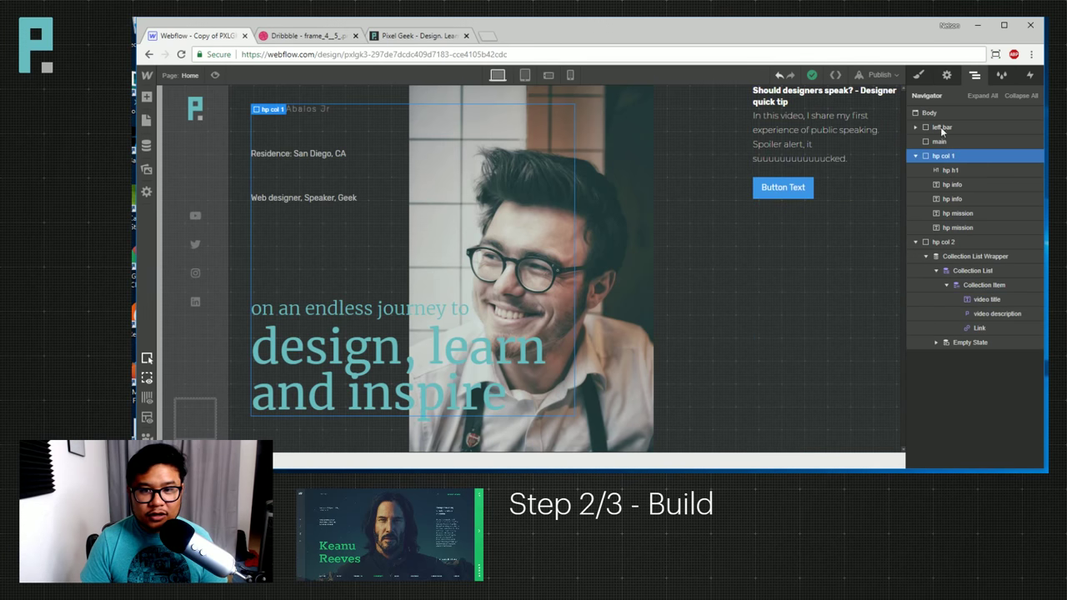
{"action": "left_click", "coordinate": [919, 75]}
{"action": "scroll", "coordinate": [974, 373], "scroll_direction": "down", "scroll_amount": 5}
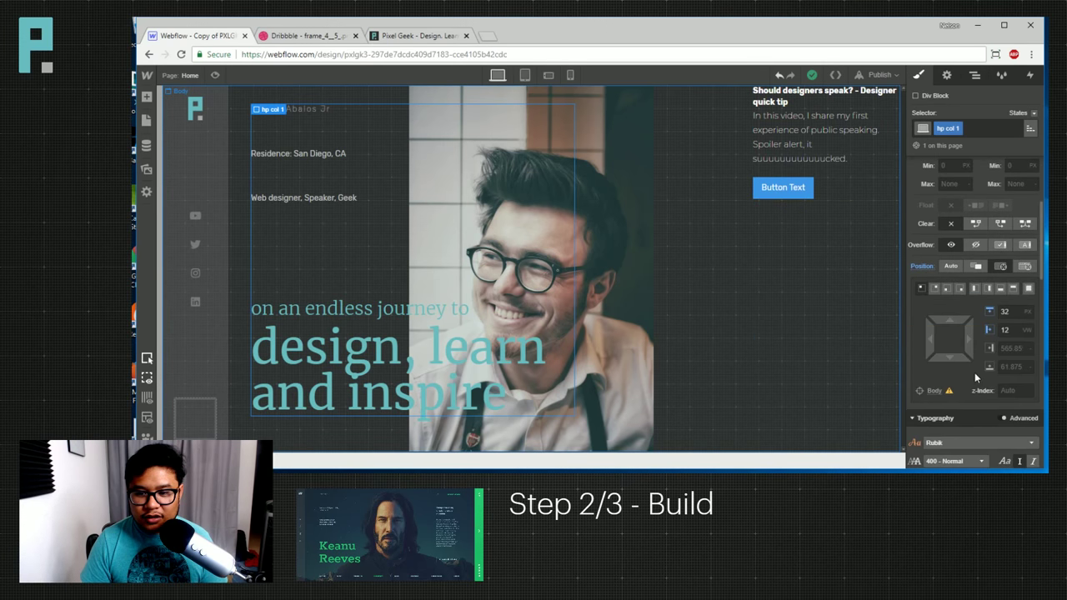
{"action": "left_click", "coordinate": [976, 76]}
Give hp col 2 a 32 px top offset and check it against the reference.
{"action": "left_click", "coordinate": [954, 241]}
{"action": "left_click", "coordinate": [919, 75]}
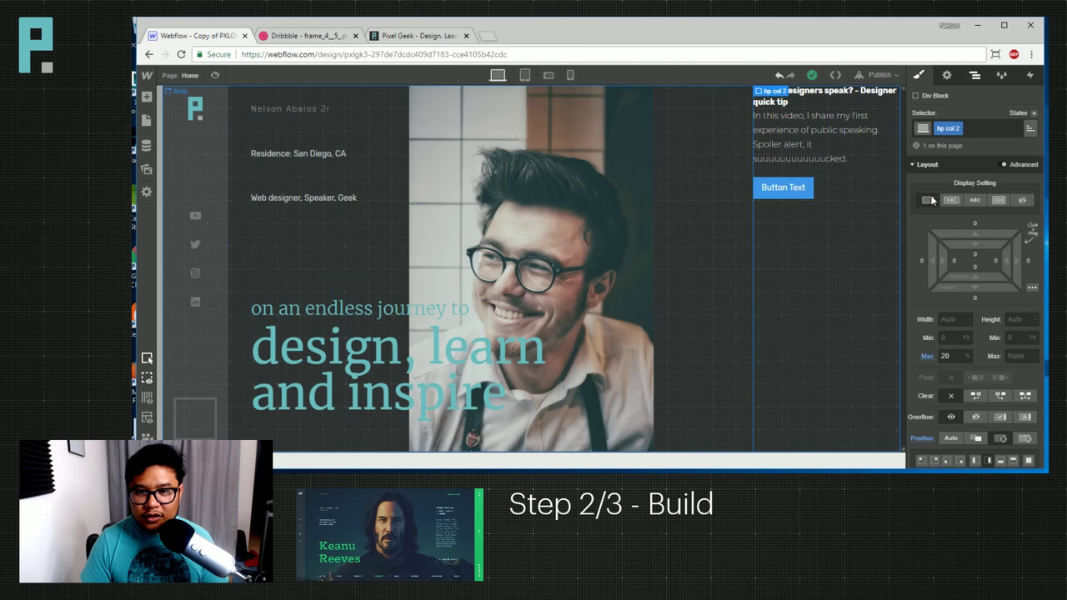
{"action": "scroll", "coordinate": [967, 202], "scroll_direction": "down", "scroll_amount": 3}
{"action": "left_click", "coordinate": [1005, 311]}
{"action": "type", "text": "32"}
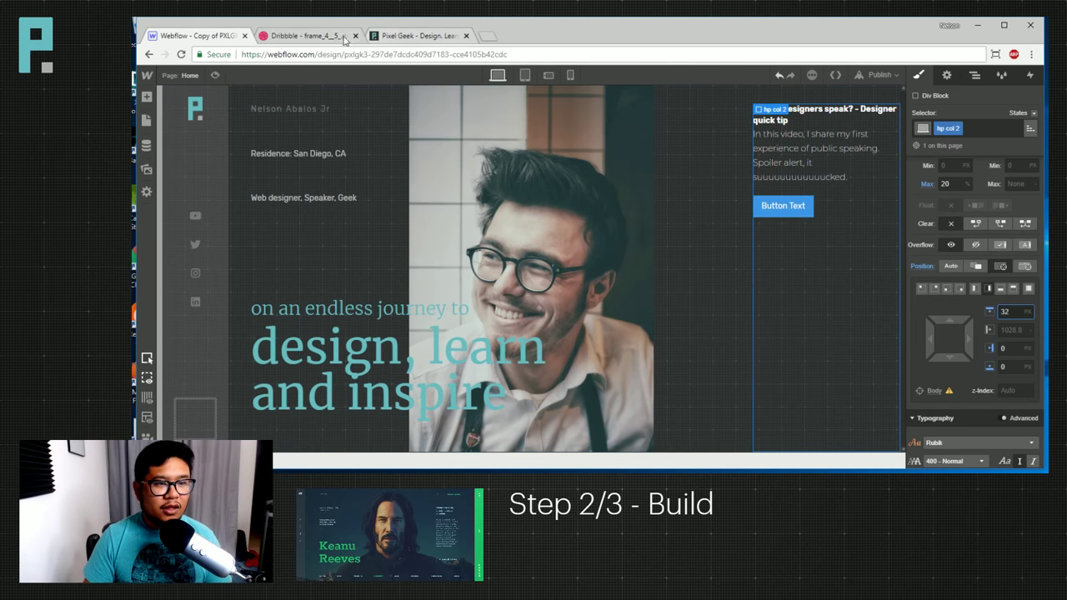
{"action": "left_click", "coordinate": [321, 34]}
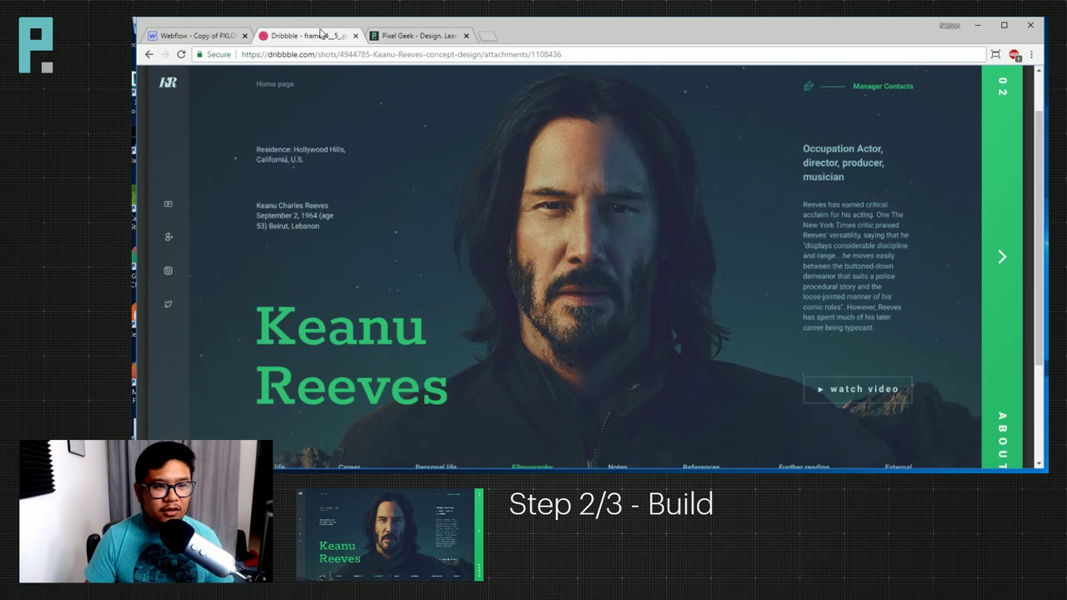
{"action": "left_click", "coordinate": [225, 33]}
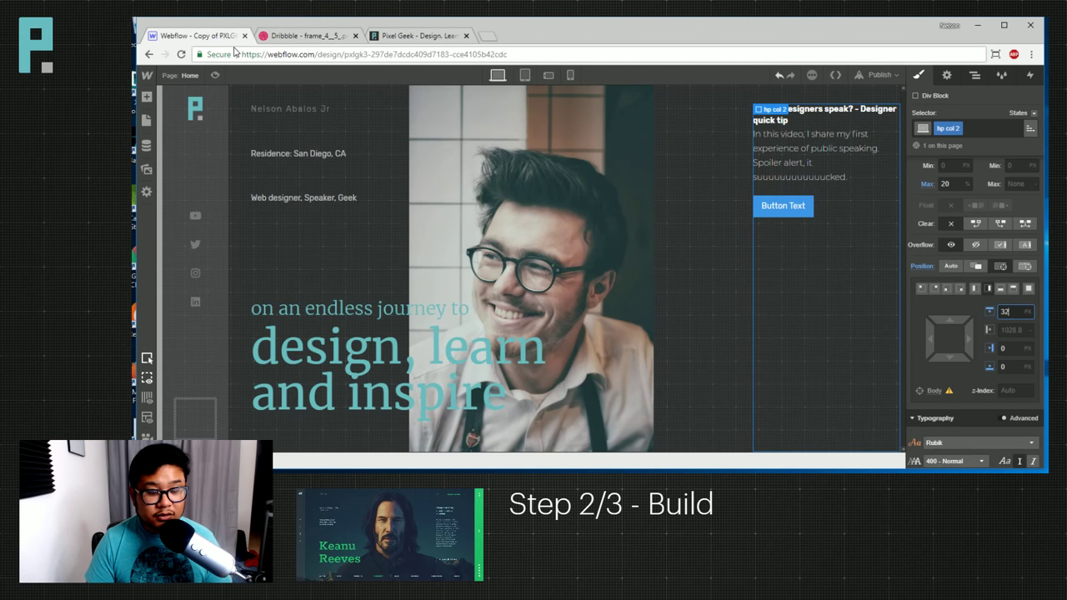
Set the vlog title's bottom margin to about 13 vh and pad hp col 2 33 px on all sides.
{"action": "left_click", "coordinate": [864, 127]}
{"action": "scroll", "coordinate": [976, 247], "scroll_direction": "up", "scroll_amount": 5}
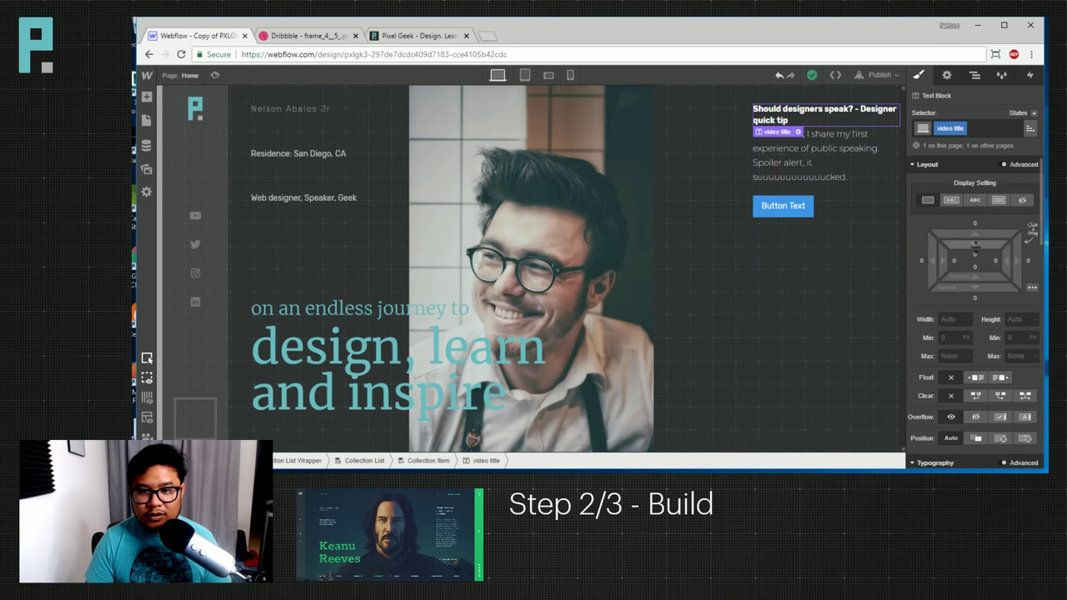
{"action": "scroll", "coordinate": [978, 208], "scroll_direction": "down", "scroll_amount": 2}
{"action": "left_click_drag", "start_coordinate": [975, 172], "coordinate": [985, 302]}
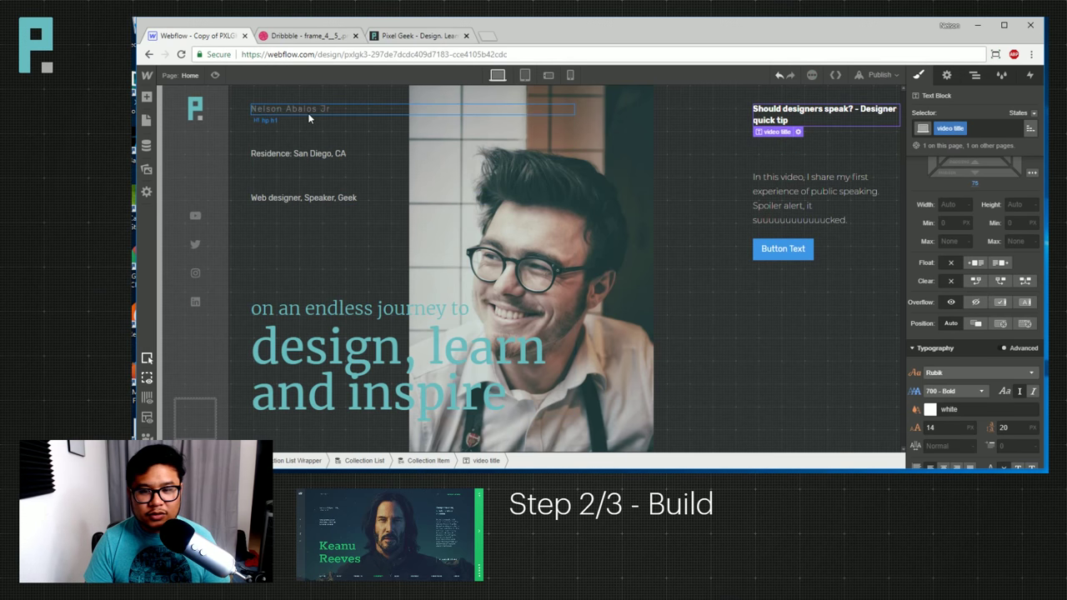
{"action": "scroll", "coordinate": [977, 235], "scroll_direction": "up", "scroll_amount": 2}
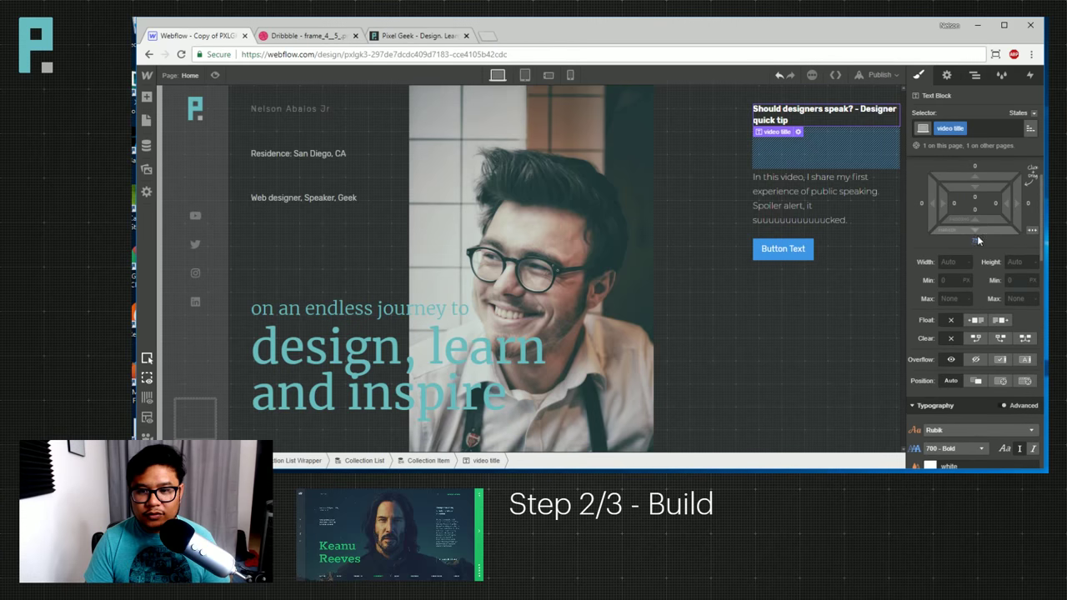
{"action": "left_click", "coordinate": [977, 238]}
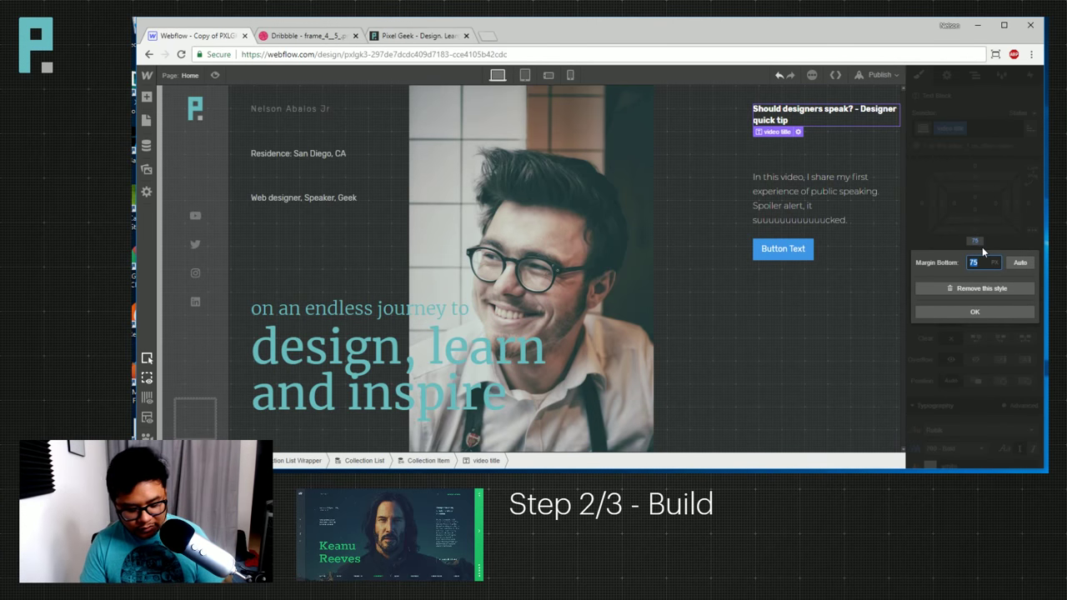
{"action": "type", "text": "30vh"}
{"action": "key", "text": "Return"}
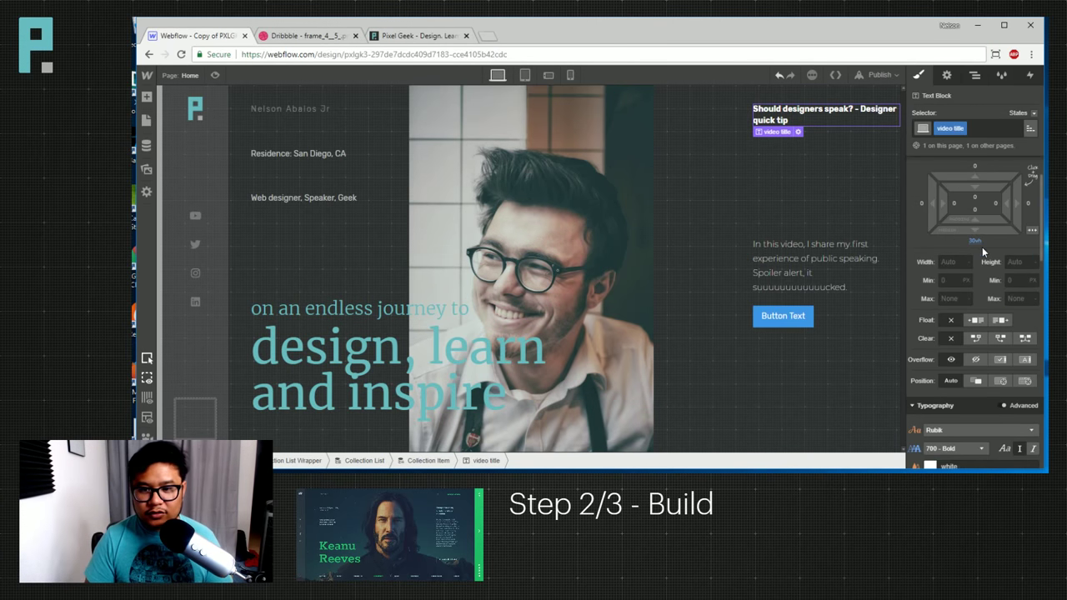
{"action": "left_click_drag", "start_coordinate": [982, 247], "coordinate": [990, 202]}
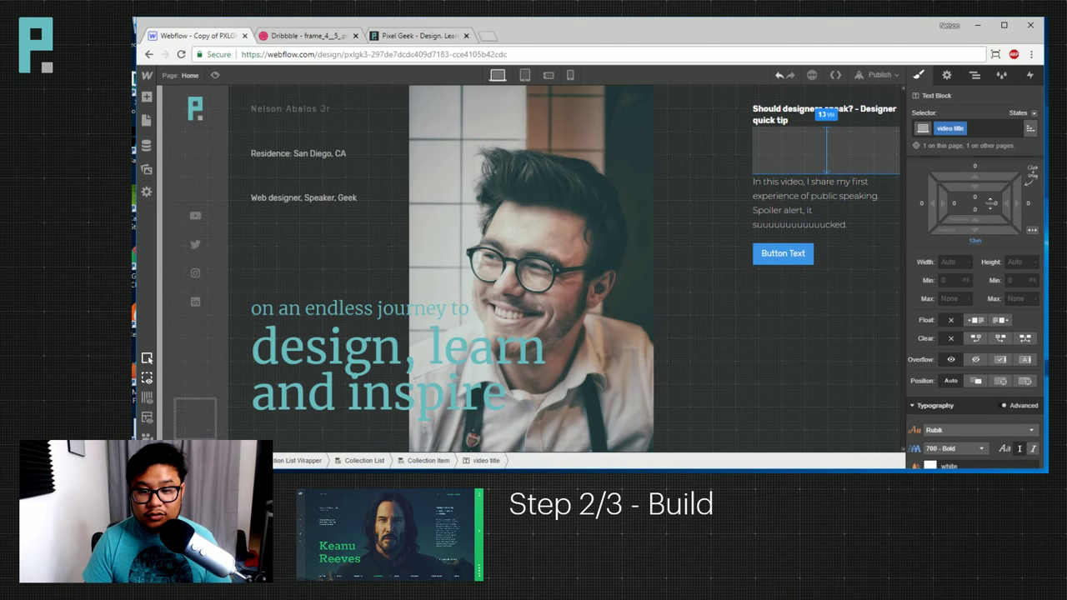
{"action": "left_click", "coordinate": [849, 303]}
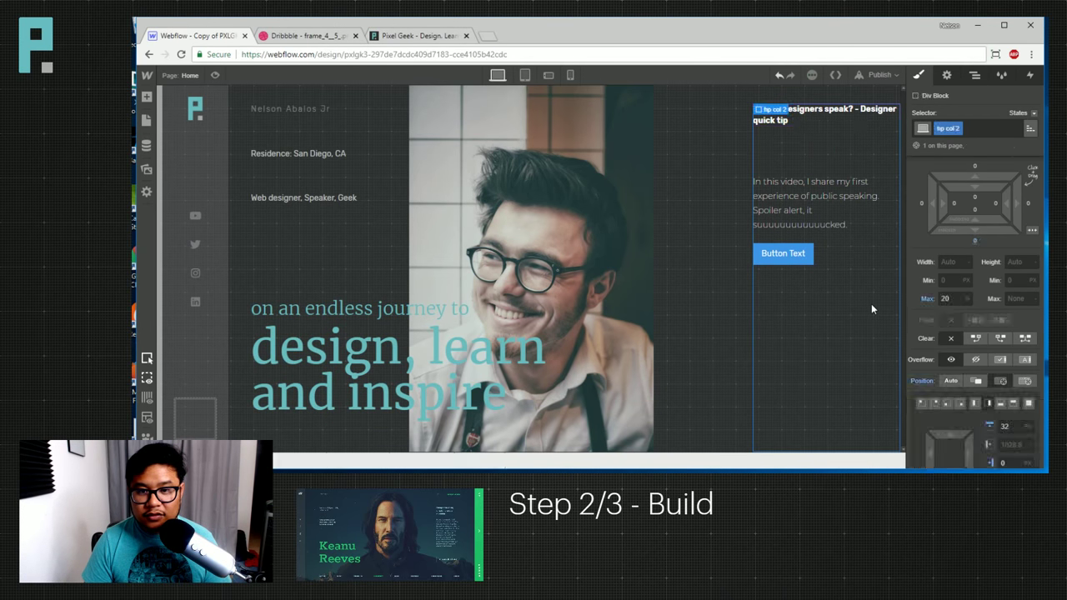
{"action": "left_click_drag", "start_coordinate": [976, 288], "coordinate": [976, 301]}
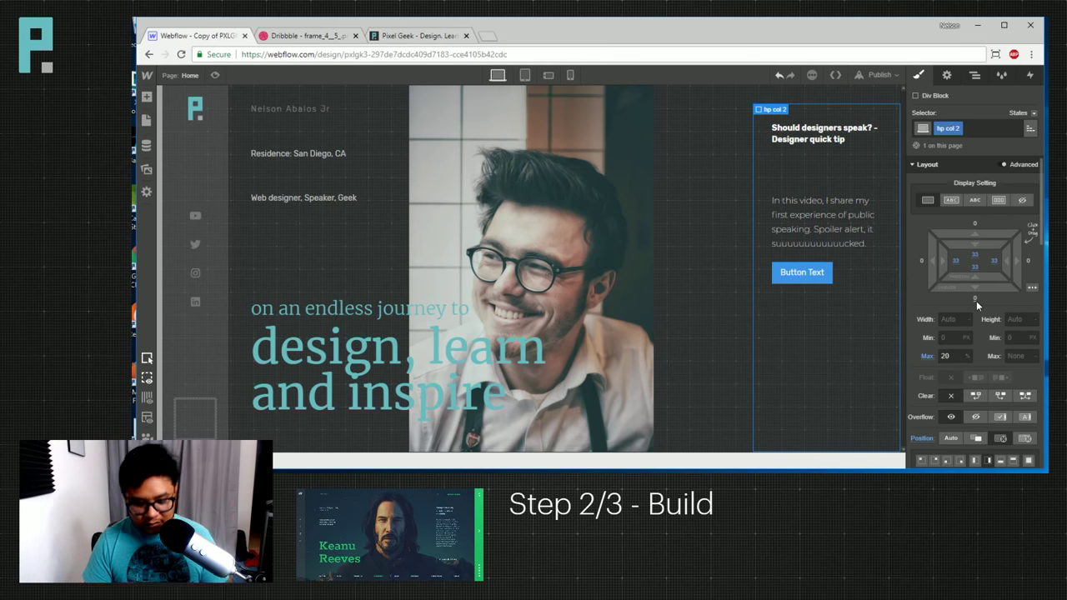
Undo the column's even padding and keep hp col 2's max width at 20%.
{"action": "key", "text": "ctrl+z"}
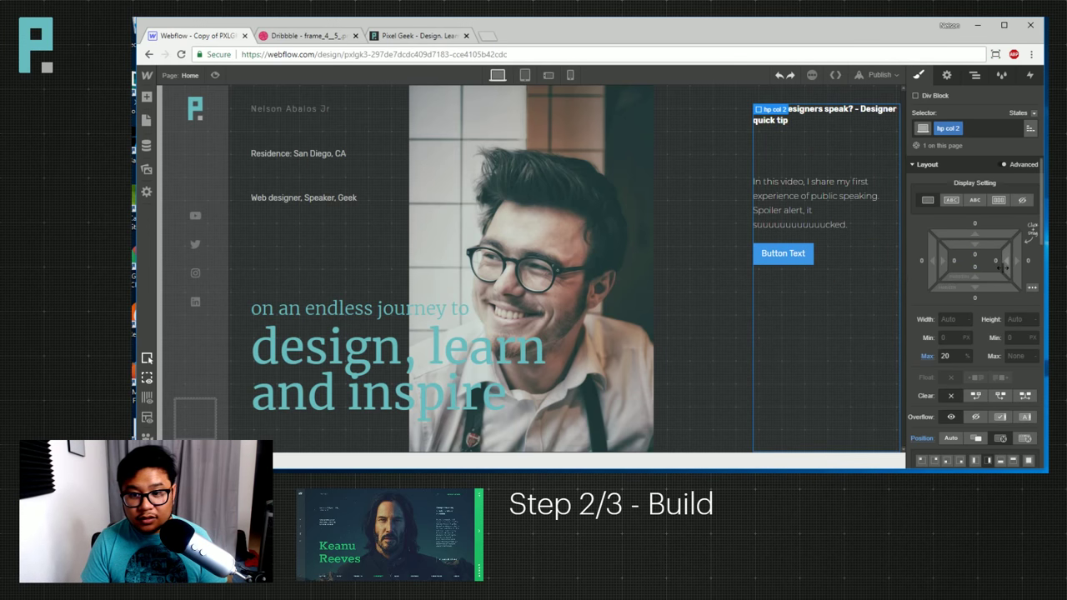
{"action": "left_click_drag", "start_coordinate": [1000, 267], "coordinate": [924, 258]}
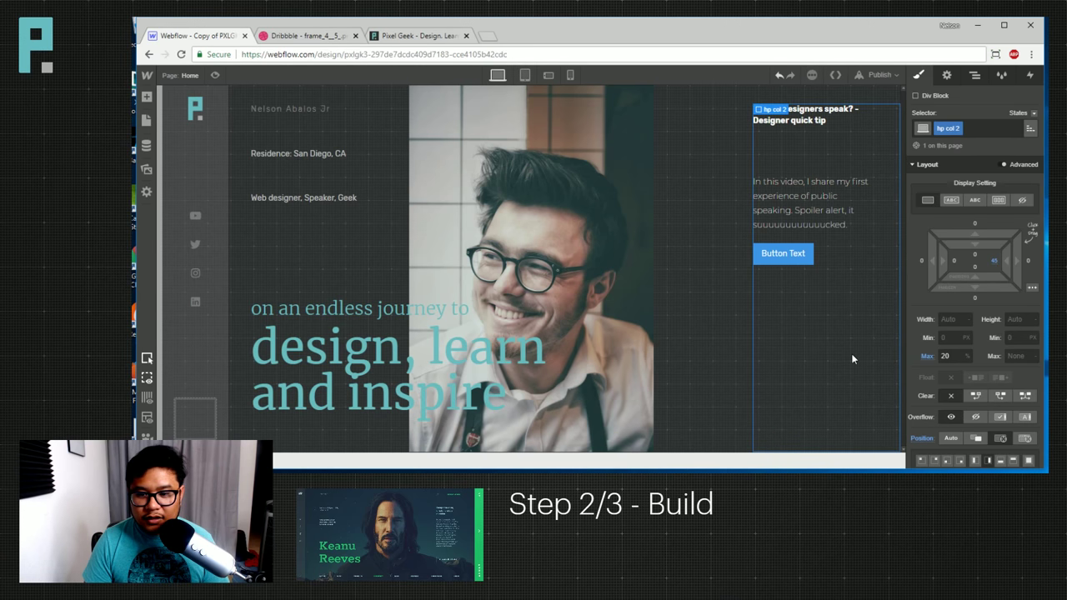
{"action": "left_click", "coordinate": [954, 355]}
{"action": "key", "text": "Down"}
{"action": "key", "text": "Down"}
{"action": "key", "text": "Down"}
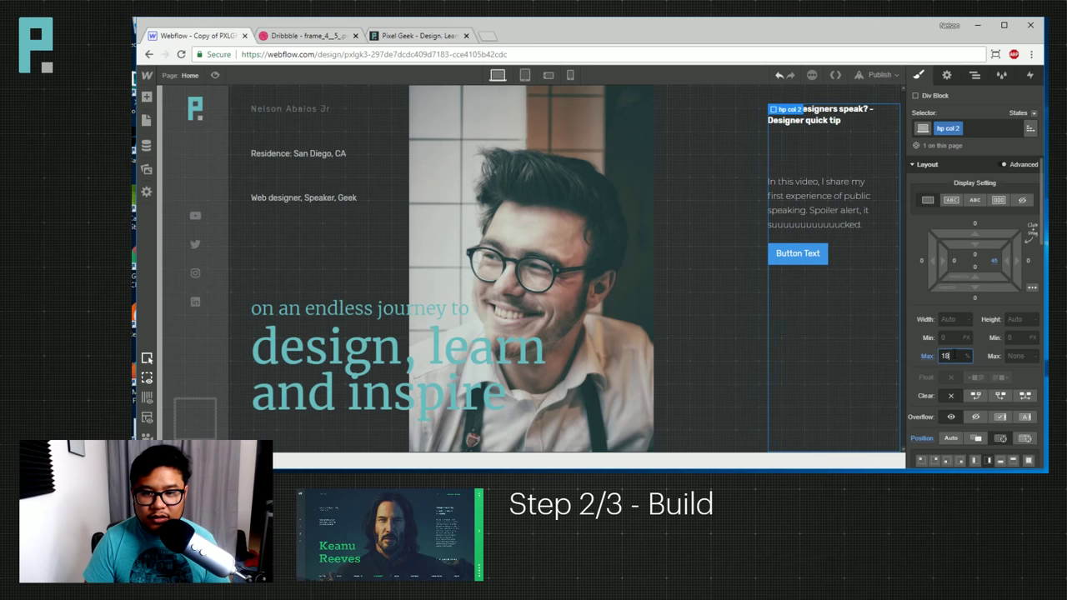
{"action": "key", "text": "Up"}
{"action": "key", "text": "Up"}
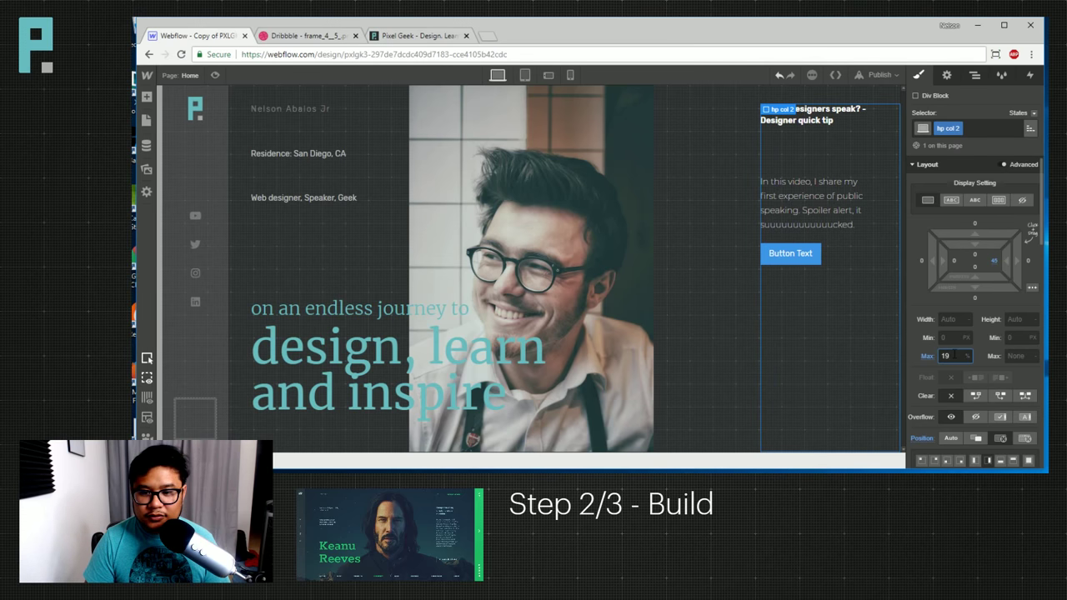
{"action": "key", "text": "Up"}
{"action": "key", "text": "Down"}
{"action": "key", "text": "Down"}
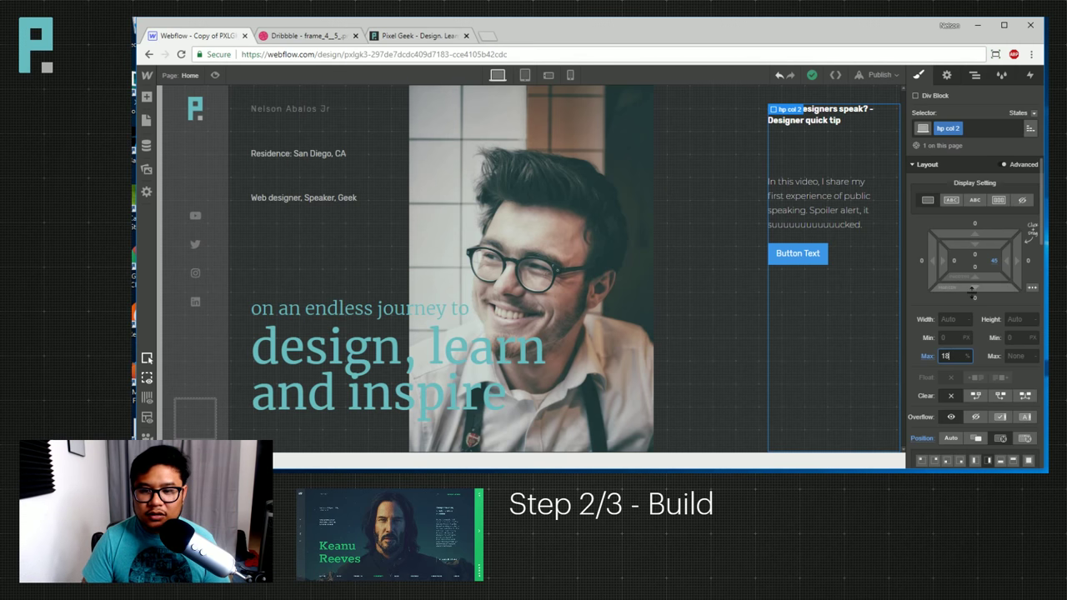
{"action": "key", "text": "Up"}
{"action": "key", "text": "Up"}
Set hp col 2's right padding to 30vw, then reduce it to 7vw.
{"action": "left_click_drag", "start_coordinate": [995, 260], "coordinate": [927, 255]}
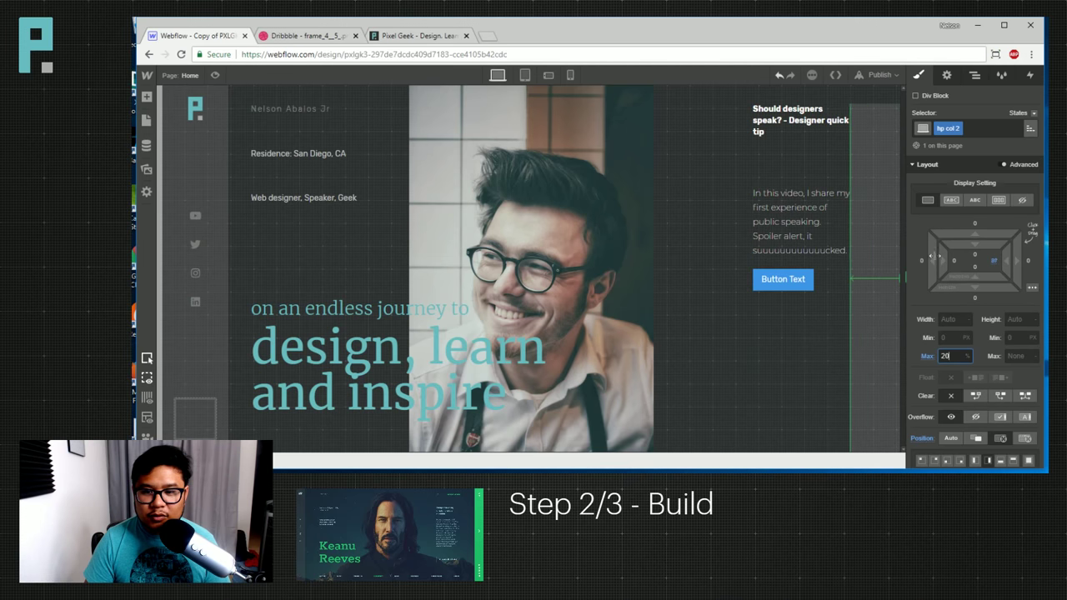
{"action": "left_click", "coordinate": [993, 261]}
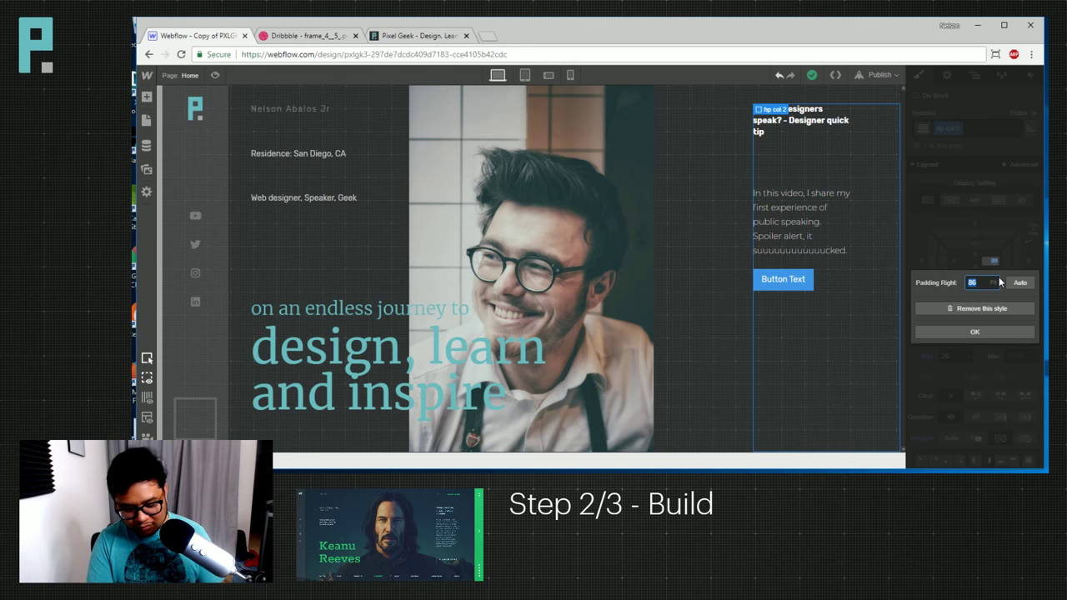
{"action": "type", "text": "30vw"}
{"action": "key", "text": "Return"}
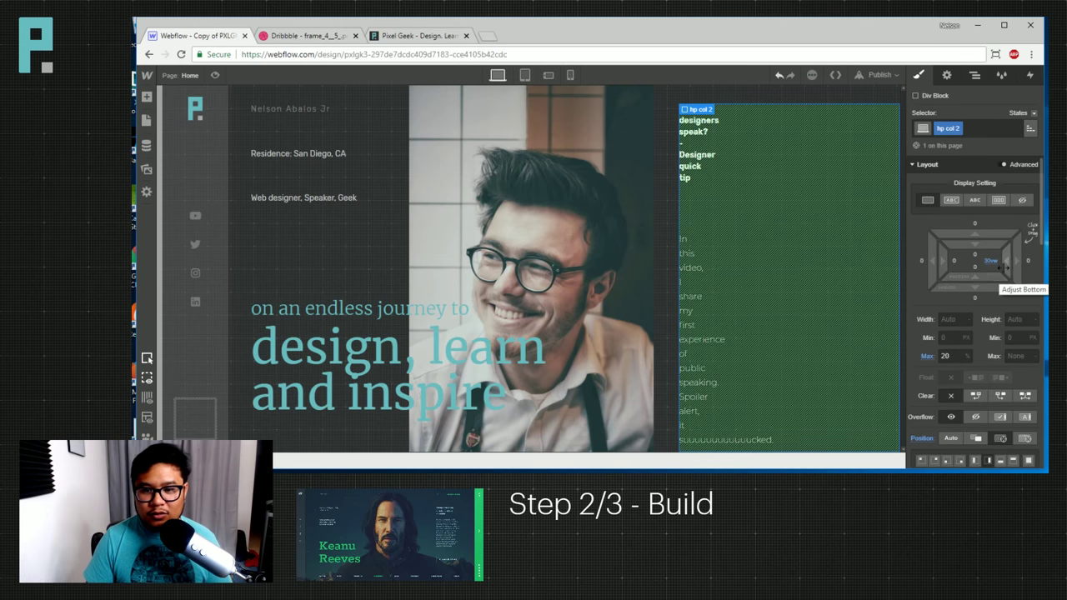
{"action": "left_click_drag", "start_coordinate": [1007, 266], "coordinate": [1042, 265]}
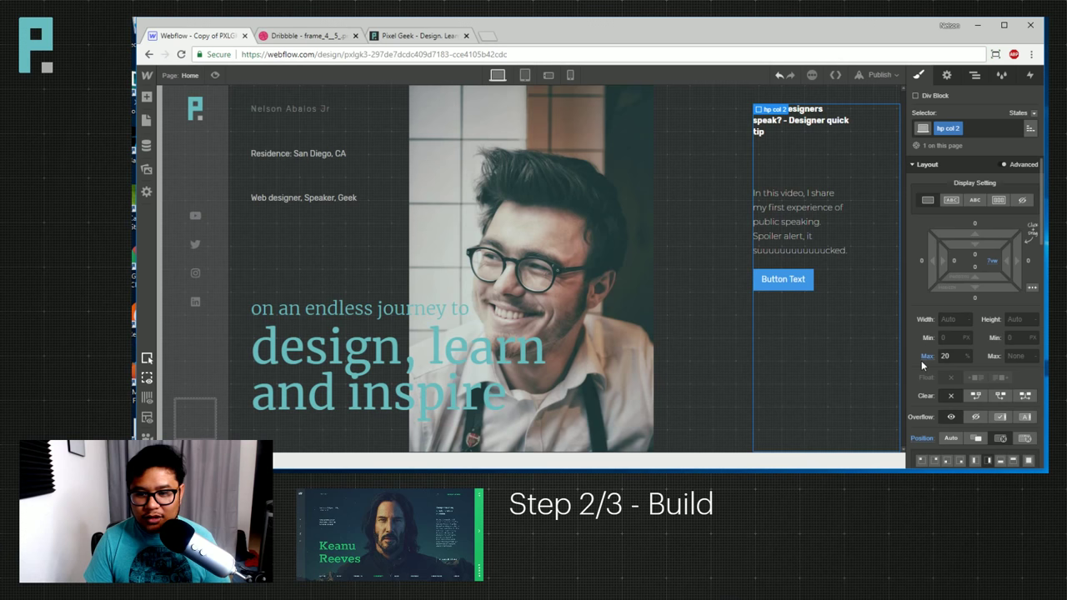
{"action": "left_click", "coordinate": [216, 75]}
{"action": "left_click", "coordinate": [585, 75]}
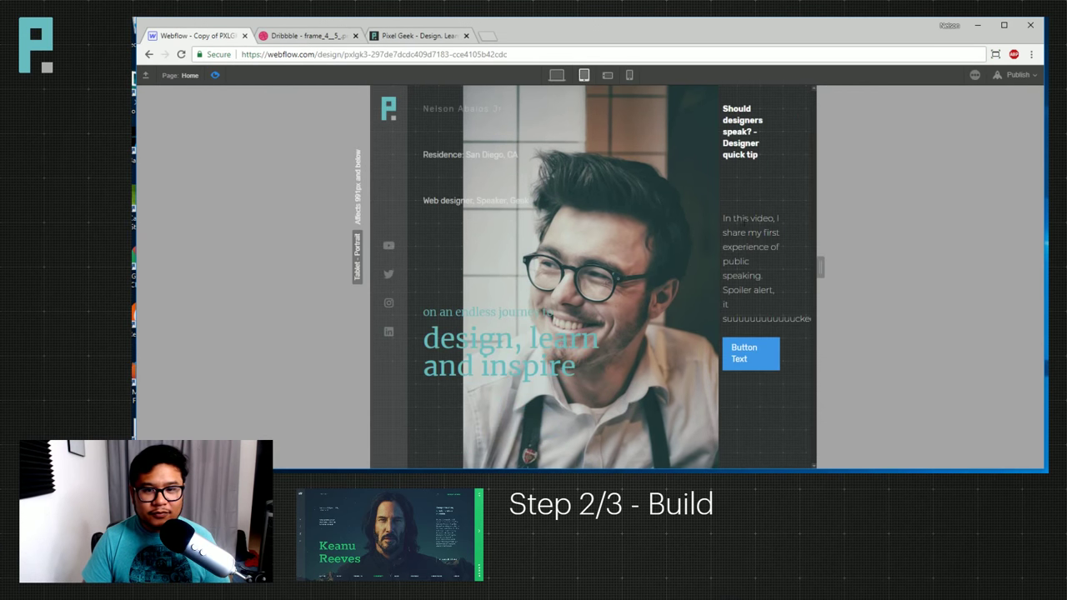
{"action": "left_click_drag", "start_coordinate": [821, 267], "coordinate": [882, 266]}
{"action": "left_click_drag", "start_coordinate": [816, 272], "coordinate": [882, 267]}
{"action": "left_click", "coordinate": [557, 75]}
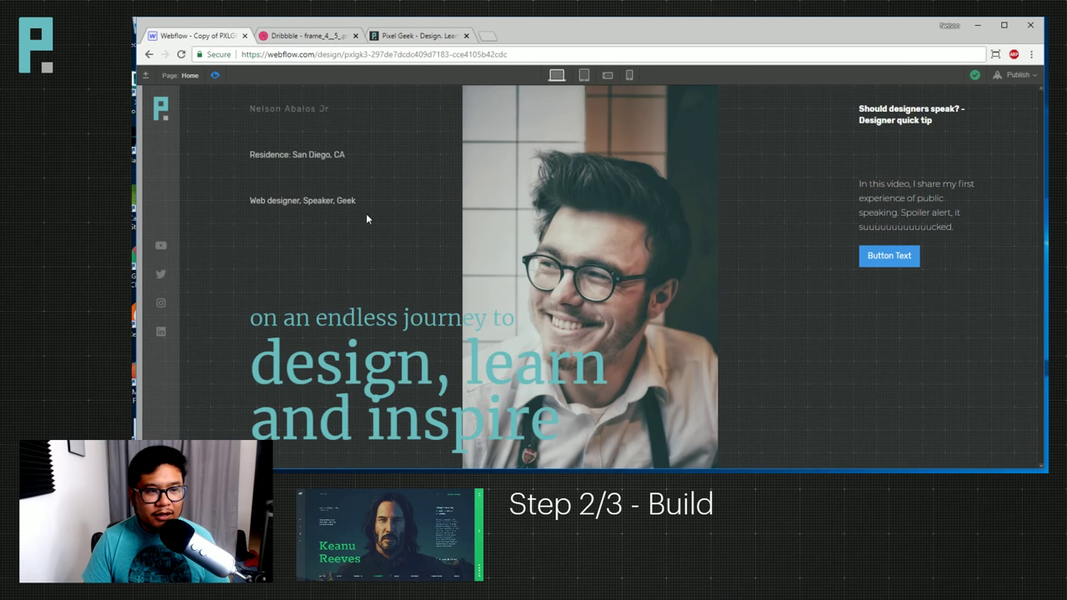
{"action": "key", "text": "ctrl+shift+p"}
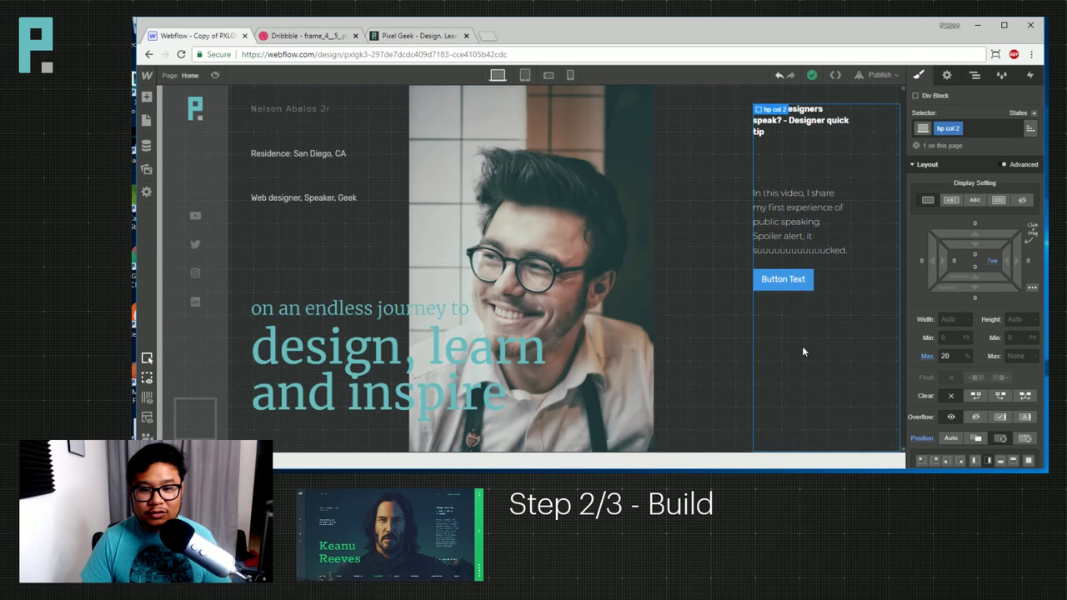
{"action": "left_click", "coordinate": [808, 229]}
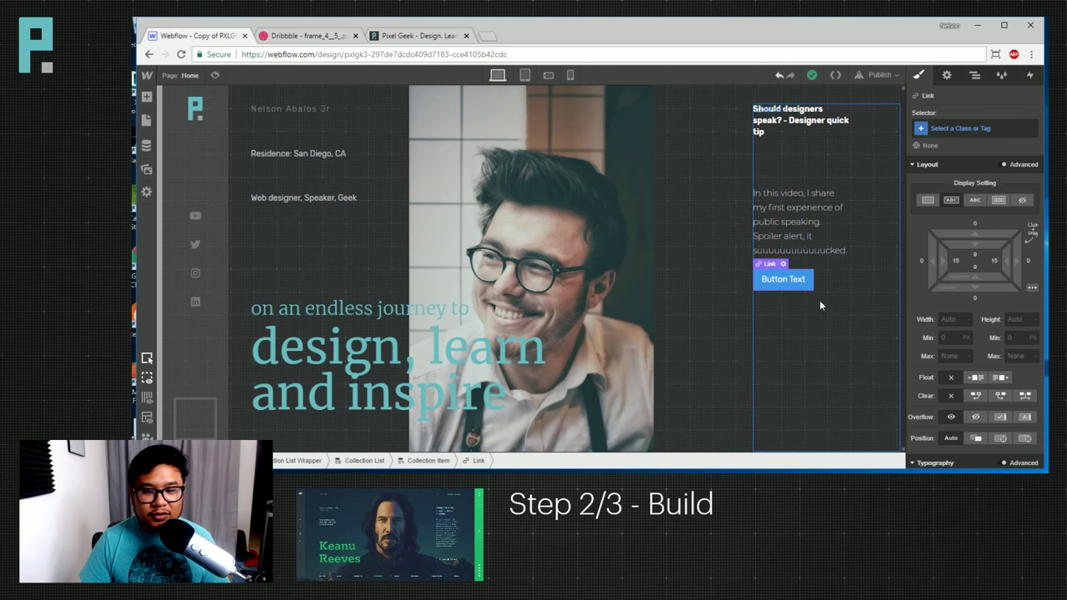
Relabel the vlog button 'Watch Video' and add the YouTube icon glyph after the text.
{"action": "left_click", "coordinate": [784, 280]}
{"action": "double_click", "coordinate": [787, 278]}
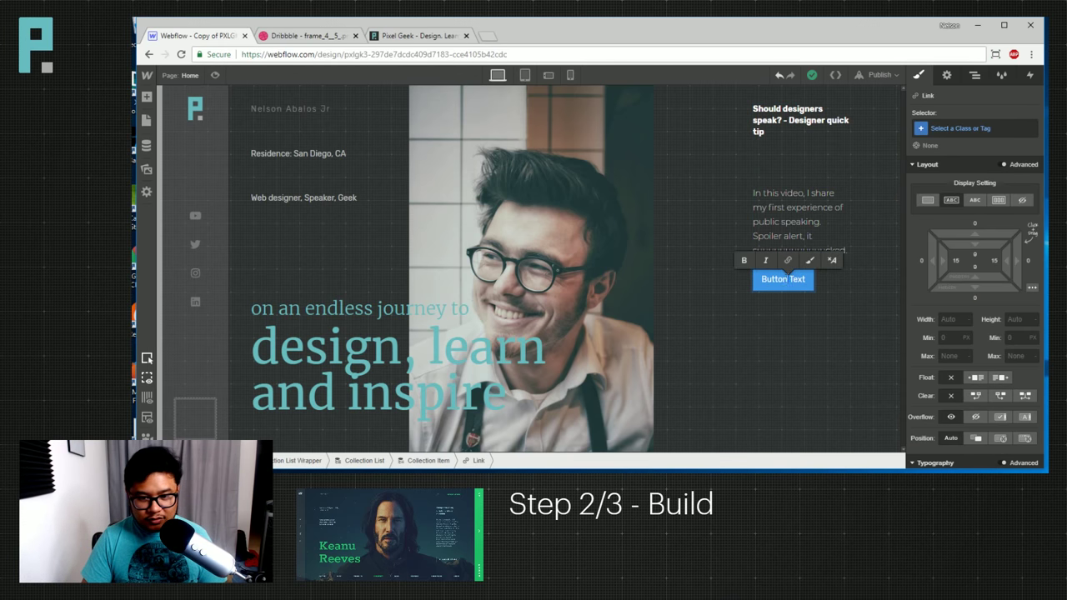
{"action": "type", "text": "Wa"}
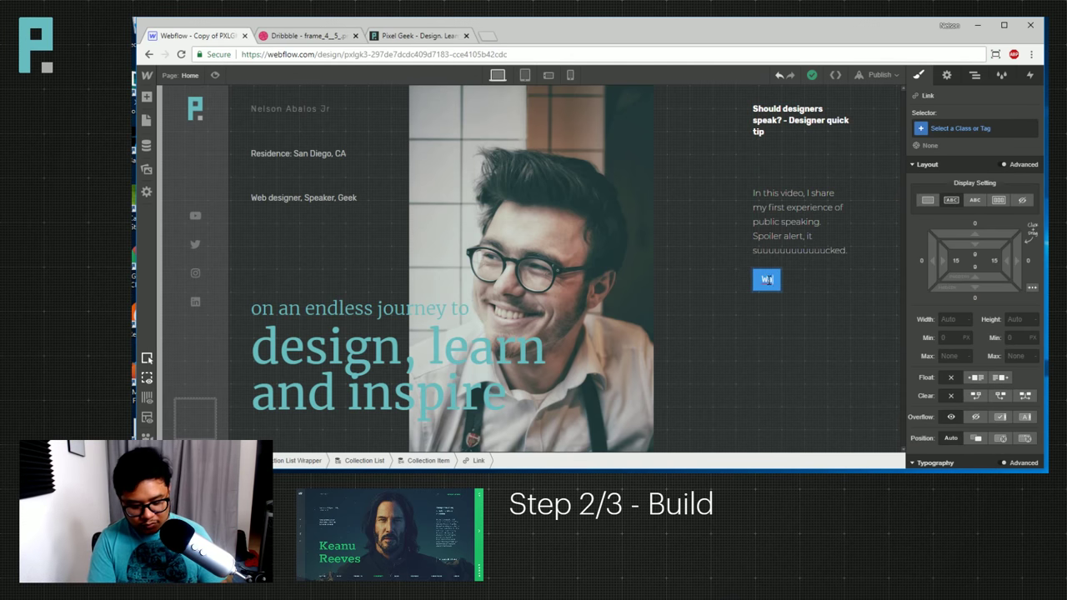
{"action": "type", "text": "tch Video"}
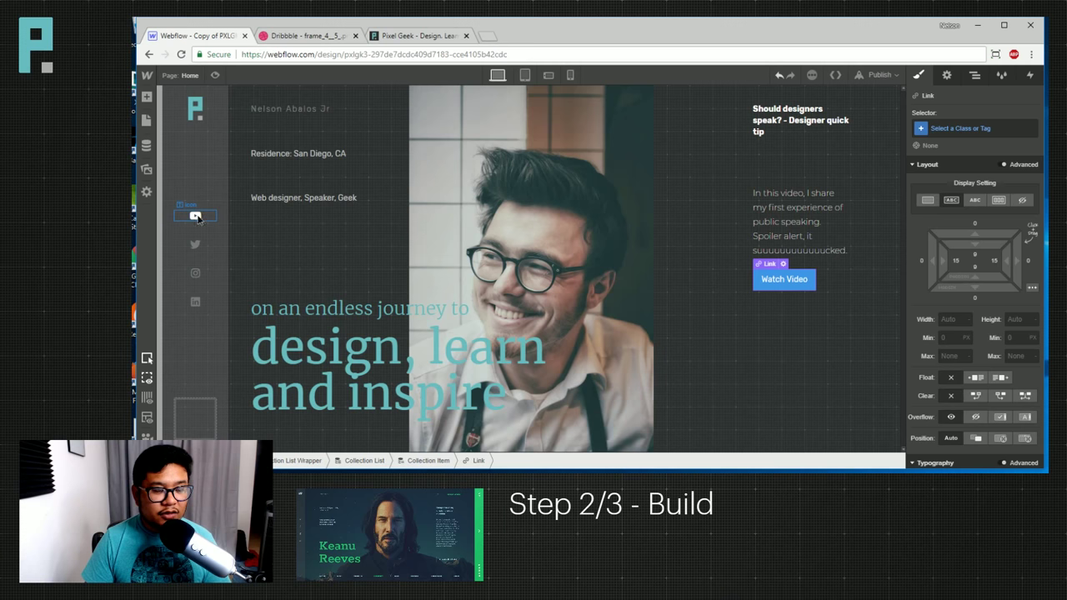
{"action": "left_click", "coordinate": [195, 216]}
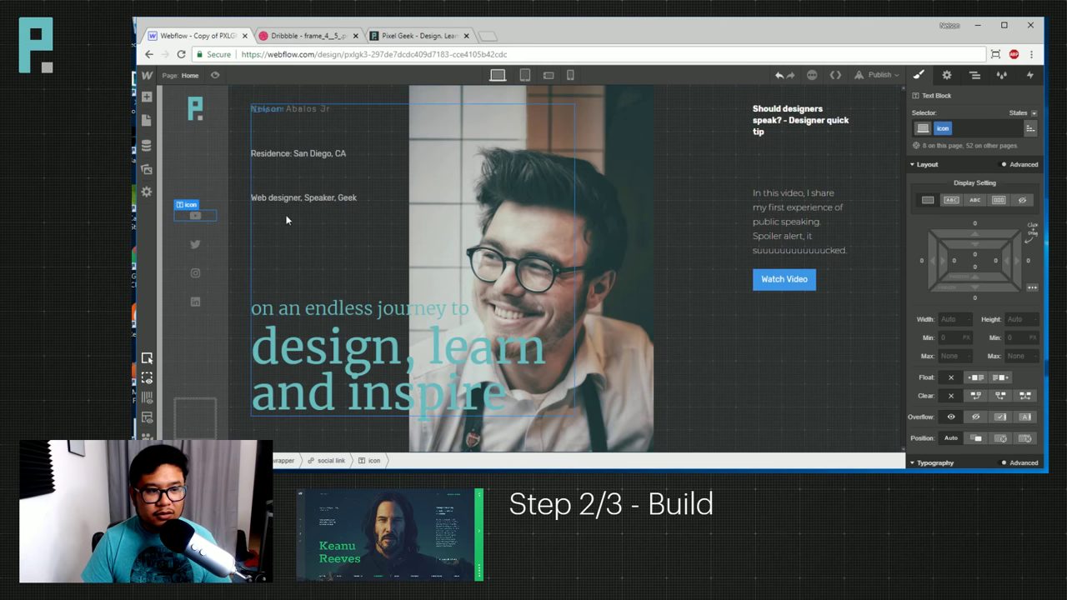
{"action": "double_click", "coordinate": [195, 217]}
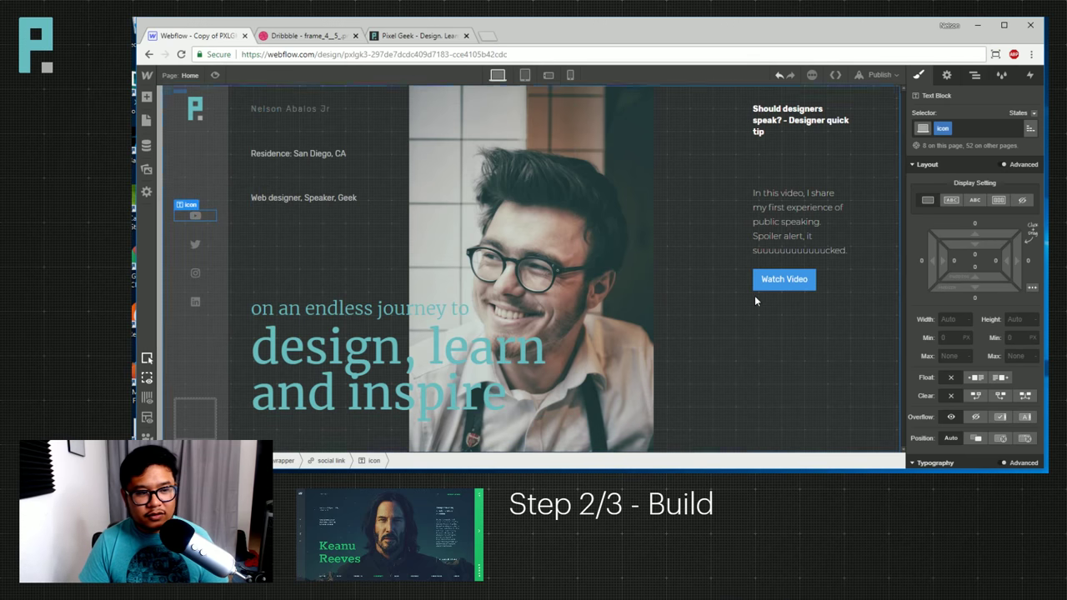
{"action": "left_click", "coordinate": [786, 284]}
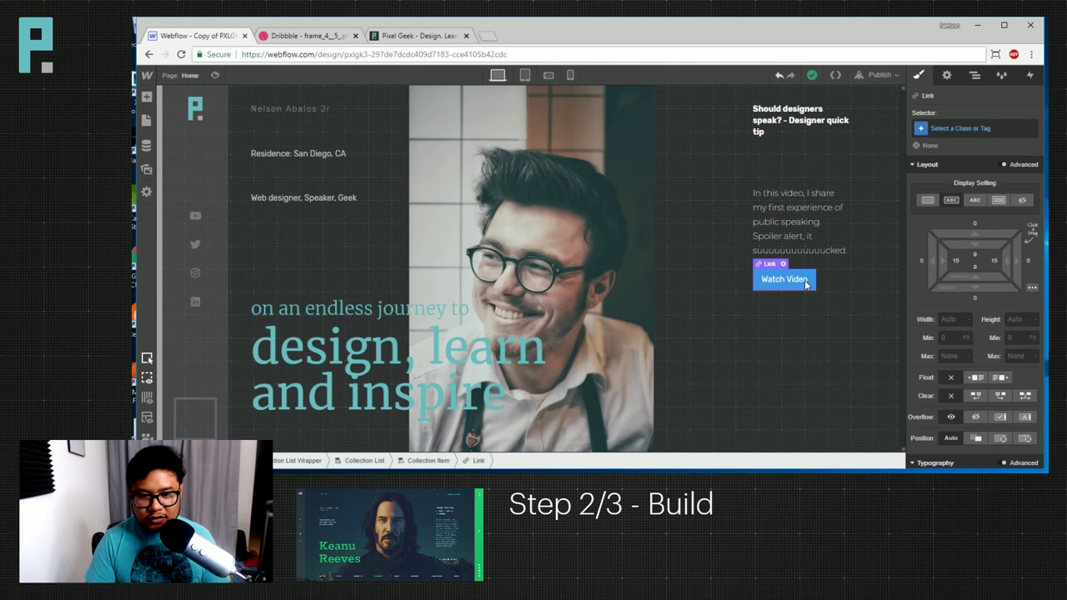
{"action": "key", "text": "Delete"}
{"action": "key", "text": "a"}
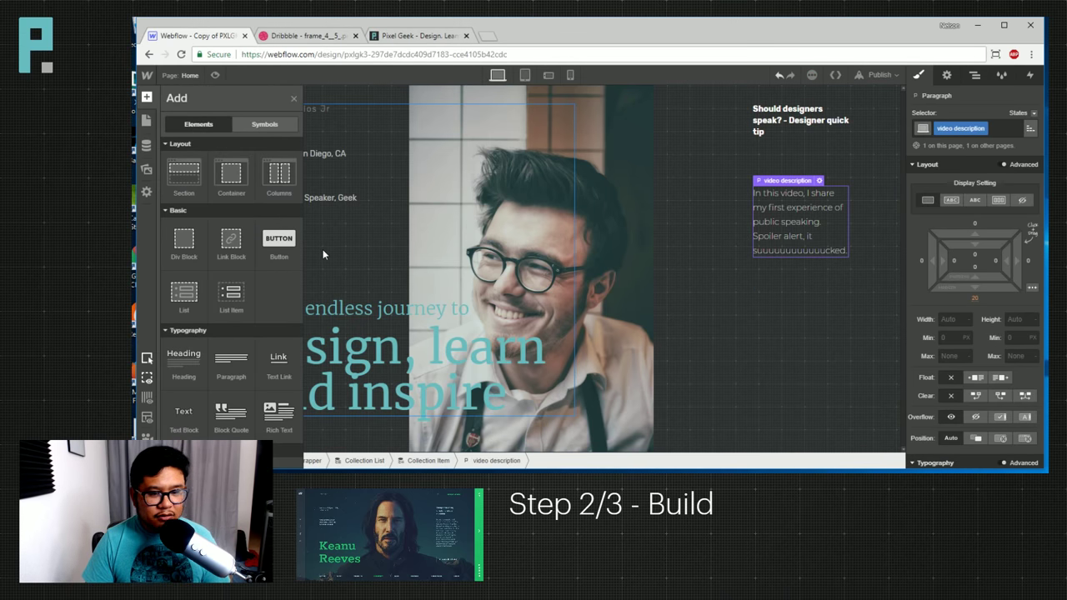
{"action": "key", "text": "ctrl+z"}
{"action": "left_click", "coordinate": [790, 283]}
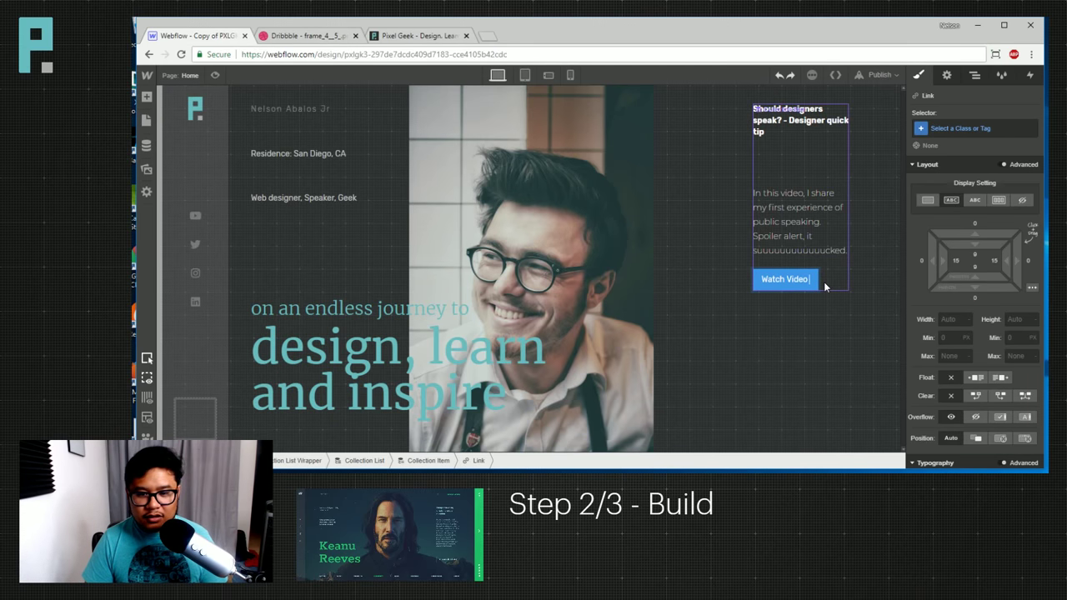
{"action": "double_click", "coordinate": [823, 282]}
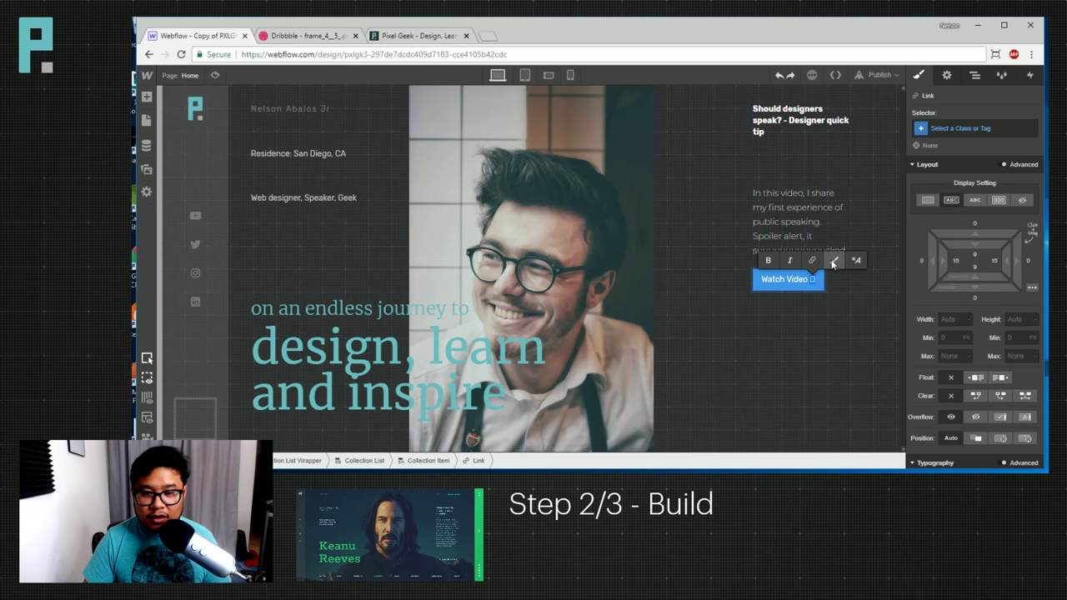
Wrap the icon glyph in a span styled with the existing 'icon' class.
{"action": "left_click", "coordinate": [981, 126]}
{"action": "type", "text": "icon"}
{"action": "key", "text": "Return"}
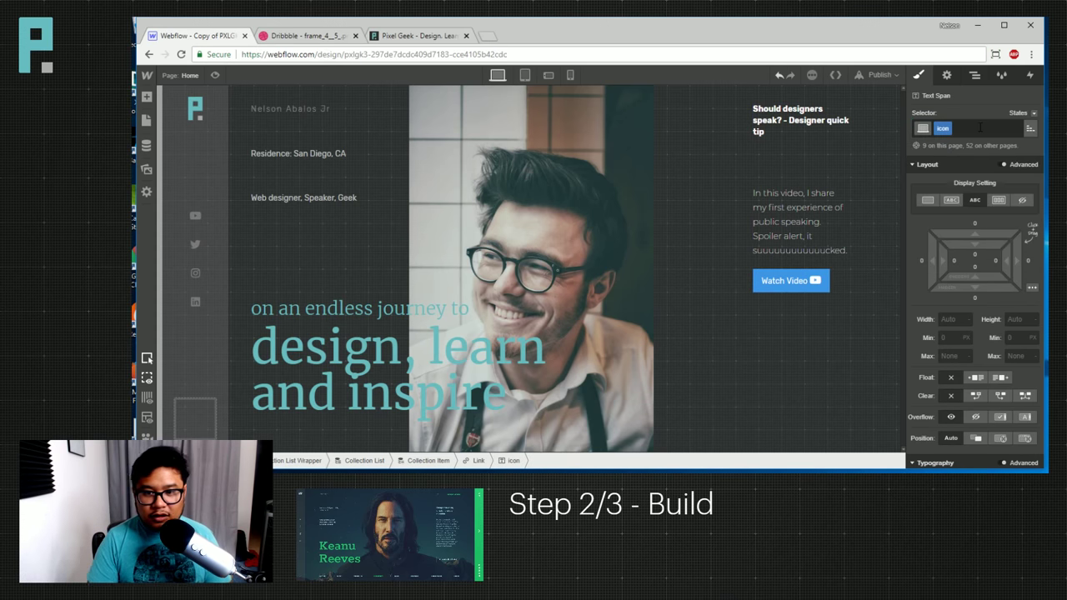
{"action": "left_click", "coordinate": [798, 283]}
{"action": "double_click", "coordinate": [808, 283]}
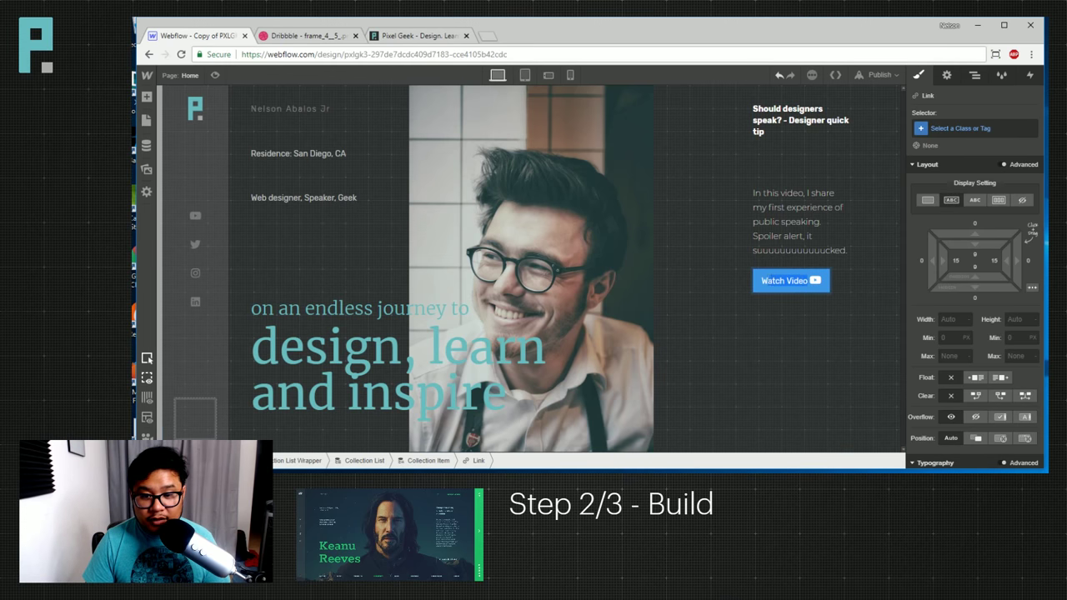
Give the Watch Video label the 'button label' class, inline-block display and extra right padding.
{"action": "left_click", "coordinate": [955, 132]}
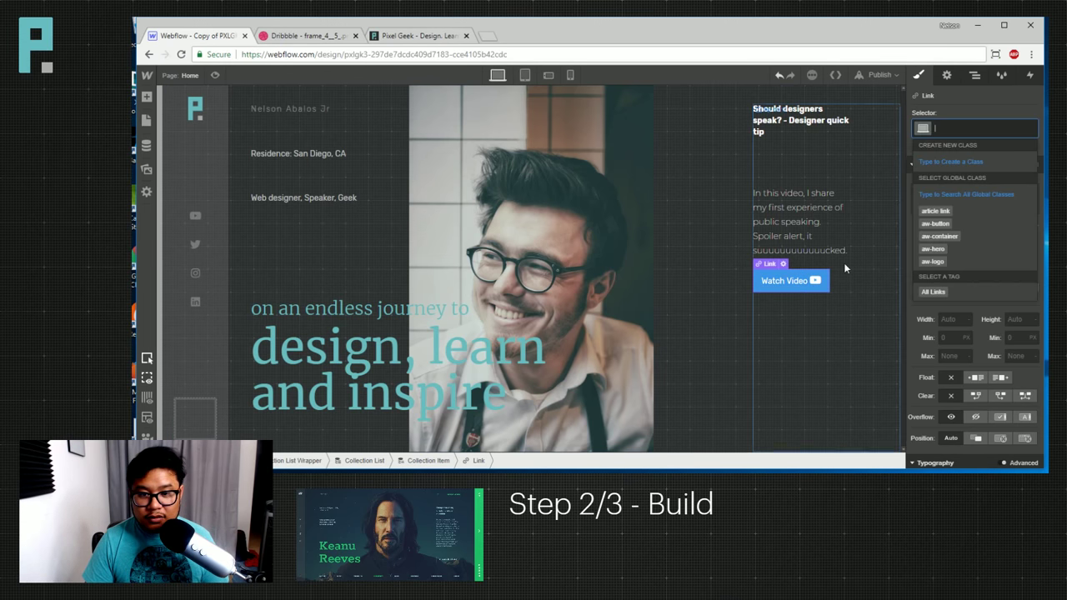
{"action": "left_click", "coordinate": [796, 274]}
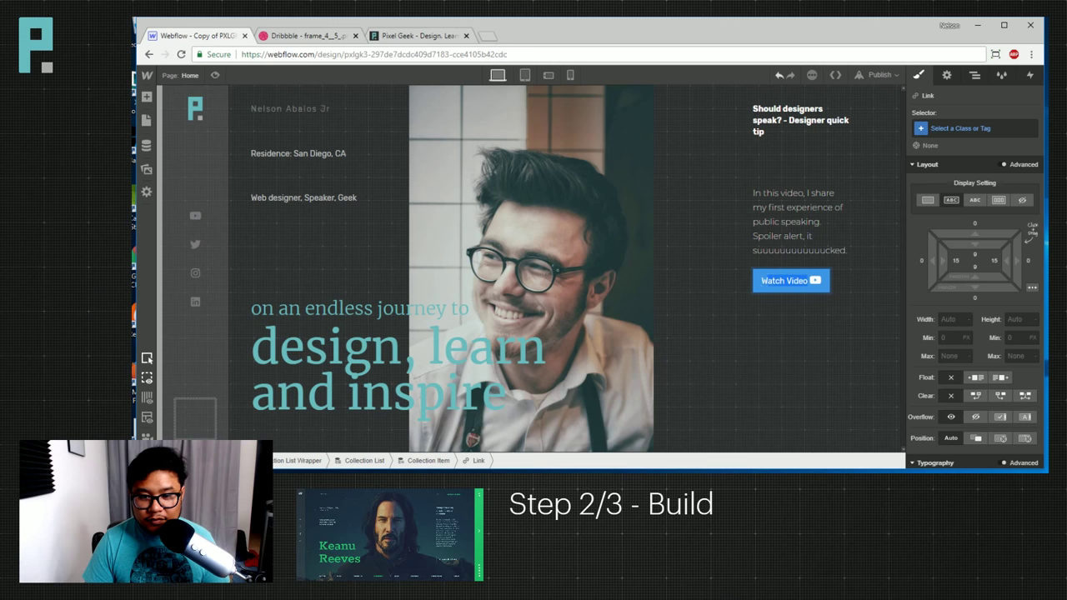
{"action": "double_click", "coordinate": [789, 281]}
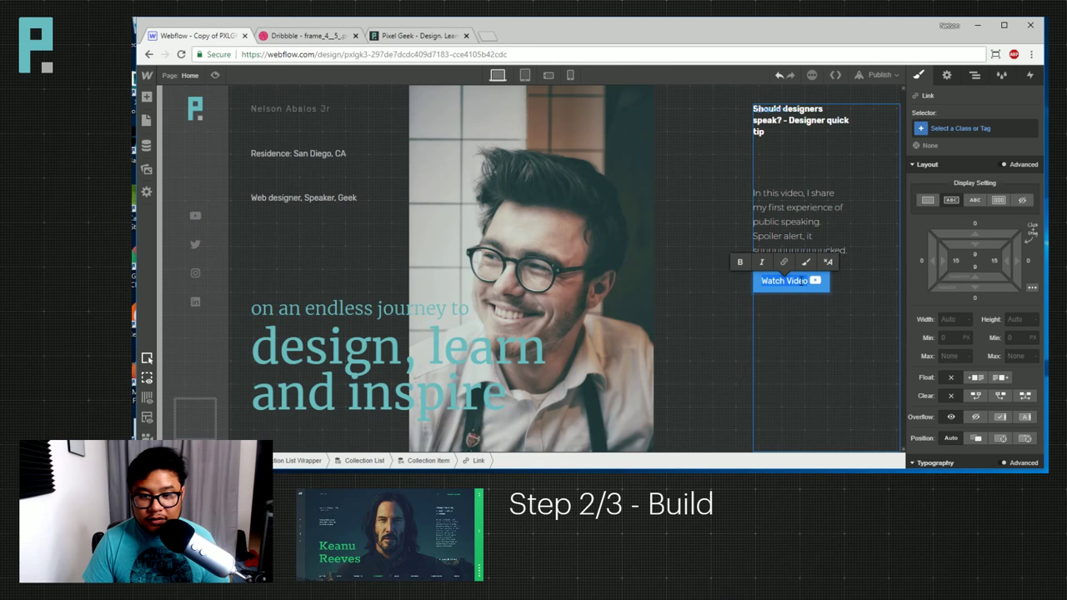
{"action": "left_click", "coordinate": [792, 281]}
{"action": "left_click", "coordinate": [952, 126]}
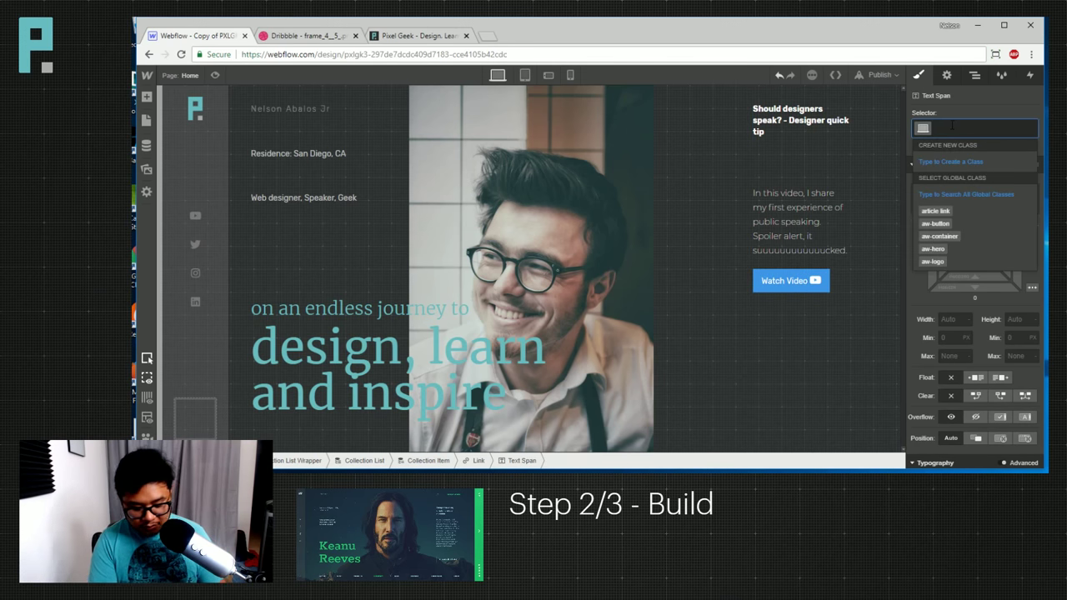
{"action": "type", "text": "button label"}
{"action": "key", "text": "Return"}
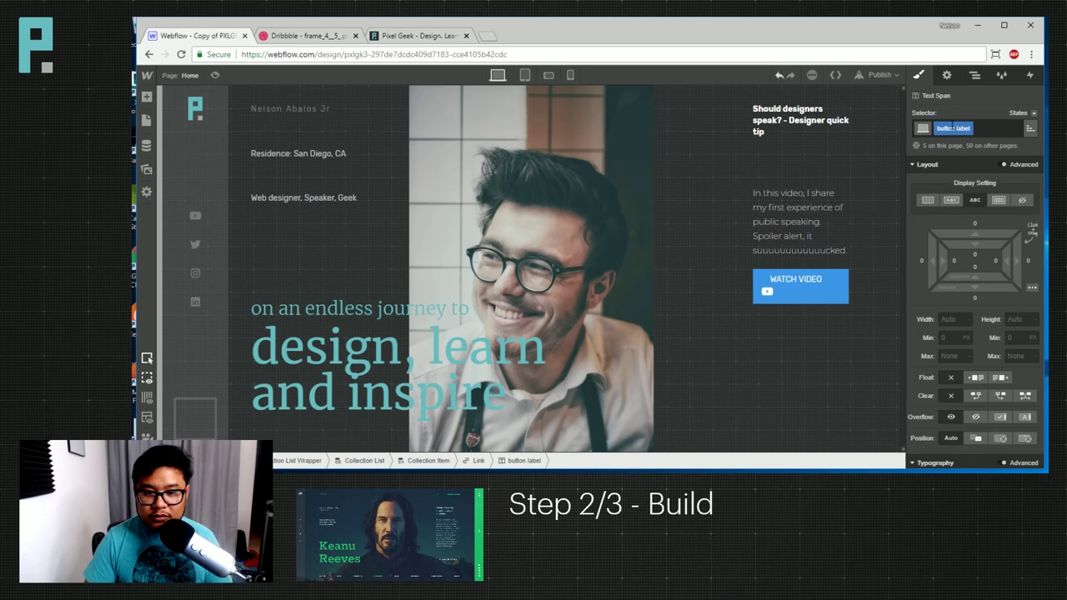
{"action": "scroll", "coordinate": [976, 321], "scroll_direction": "down", "scroll_amount": 3}
{"action": "scroll", "coordinate": [975, 323], "scroll_direction": "up", "scroll_amount": 4}
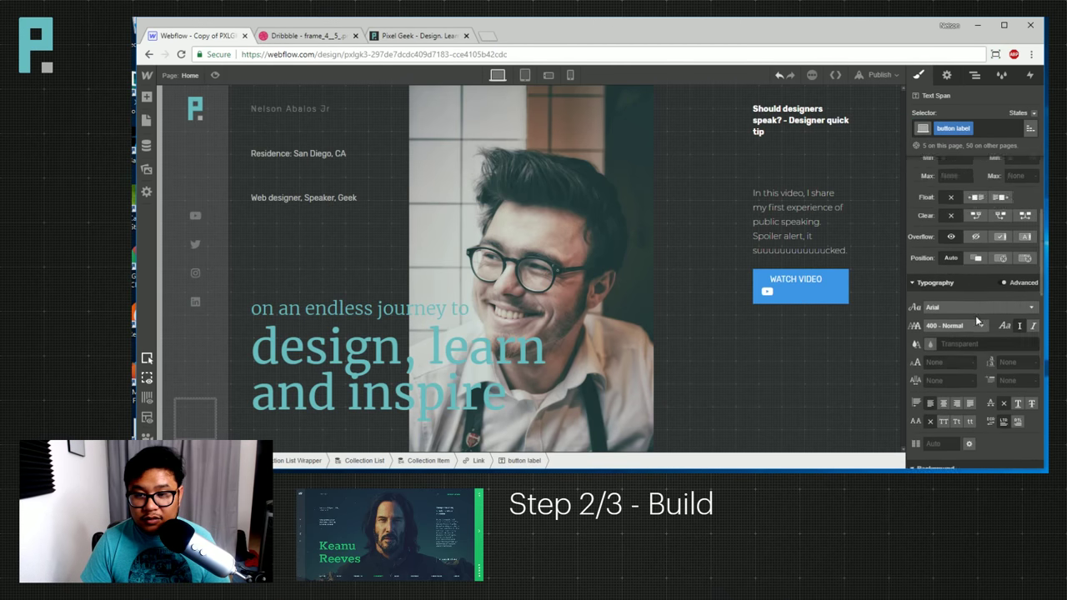
{"action": "left_click", "coordinate": [952, 201]}
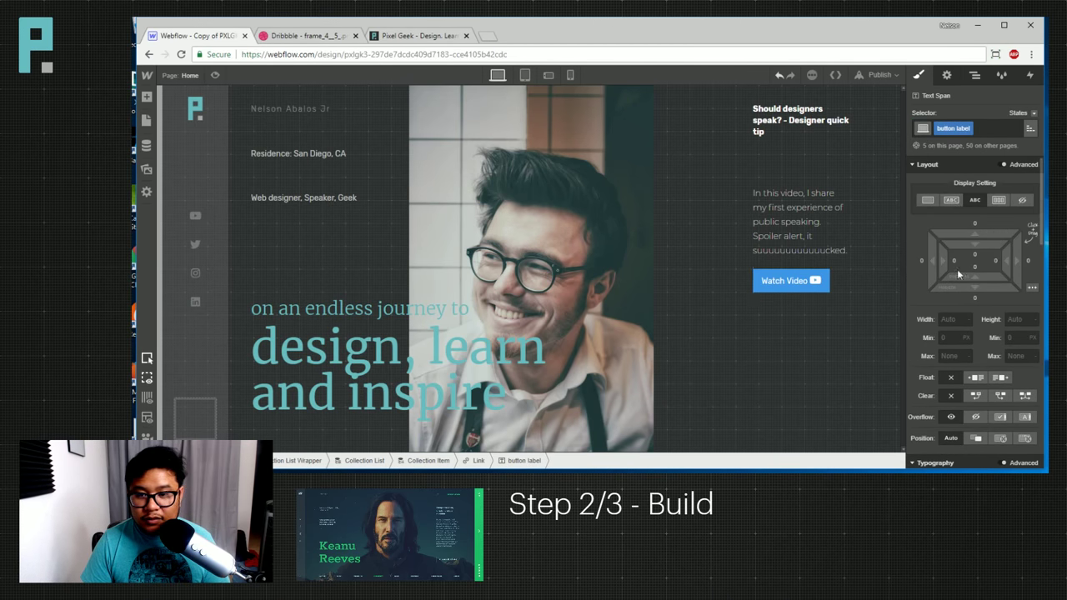
{"action": "left_click", "coordinate": [947, 200]}
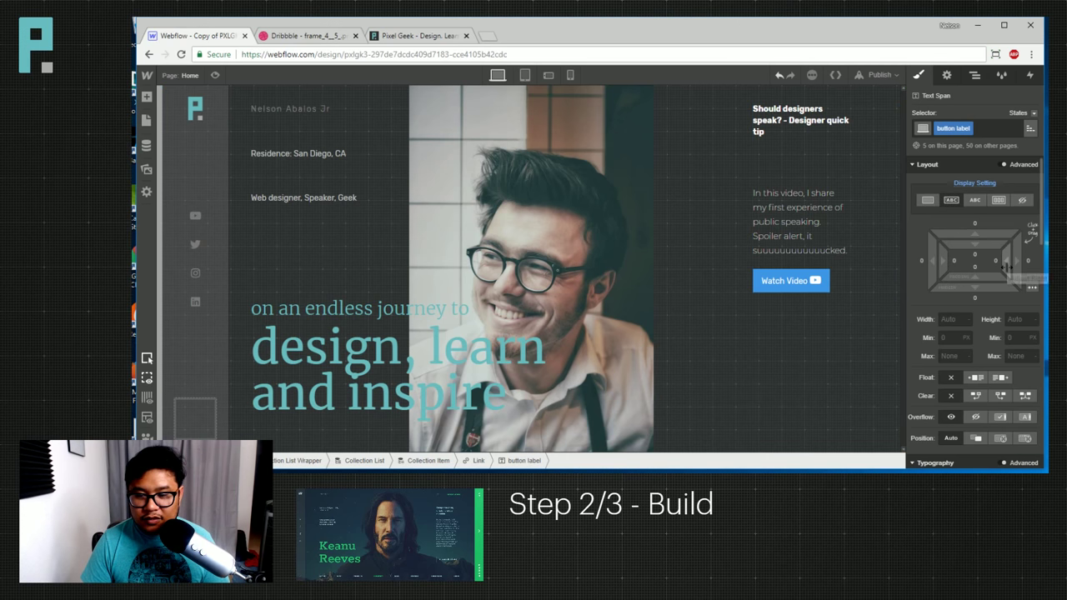
{"action": "left_click_drag", "start_coordinate": [1005, 265], "coordinate": [995, 261]}
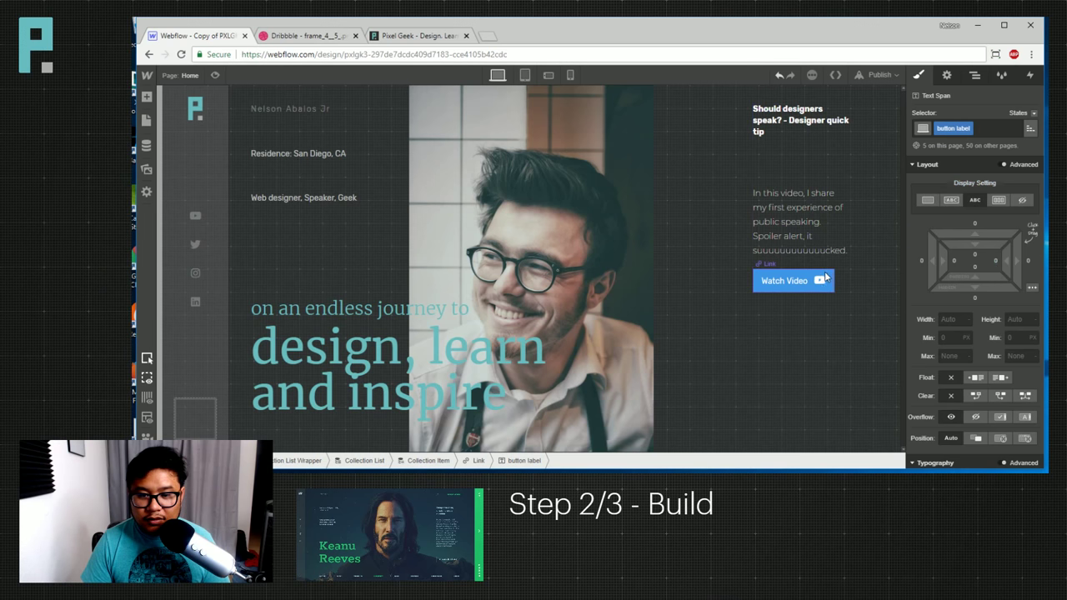
Try a flex layout on the Watch Video link, then undo it and its Link 3 class.
{"action": "left_click", "coordinate": [820, 280]}
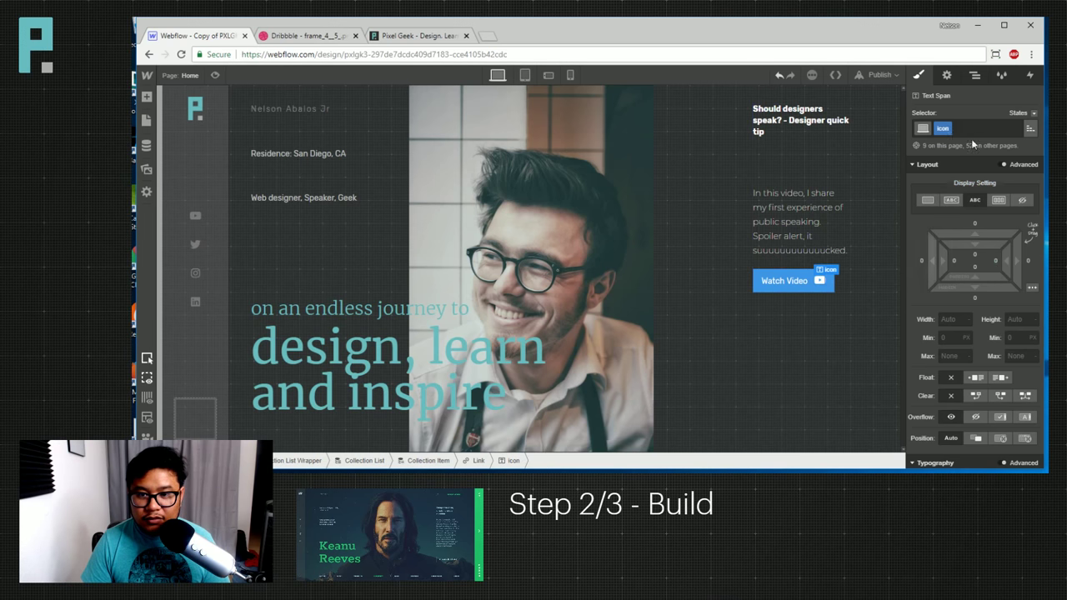
{"action": "left_click", "coordinate": [829, 285]}
{"action": "left_click", "coordinate": [998, 200]}
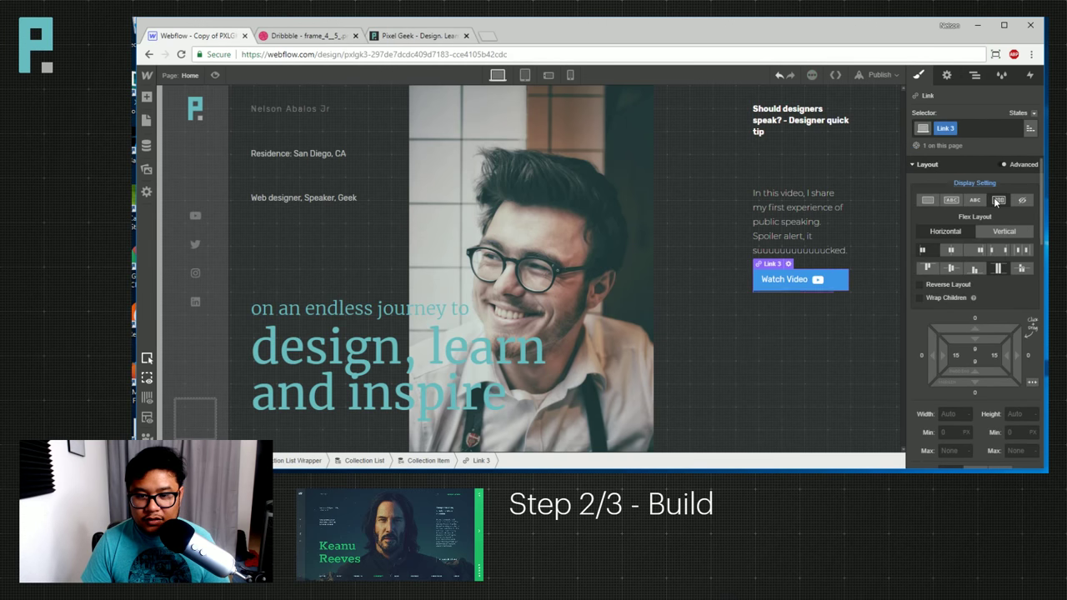
{"action": "left_click", "coordinate": [948, 267]}
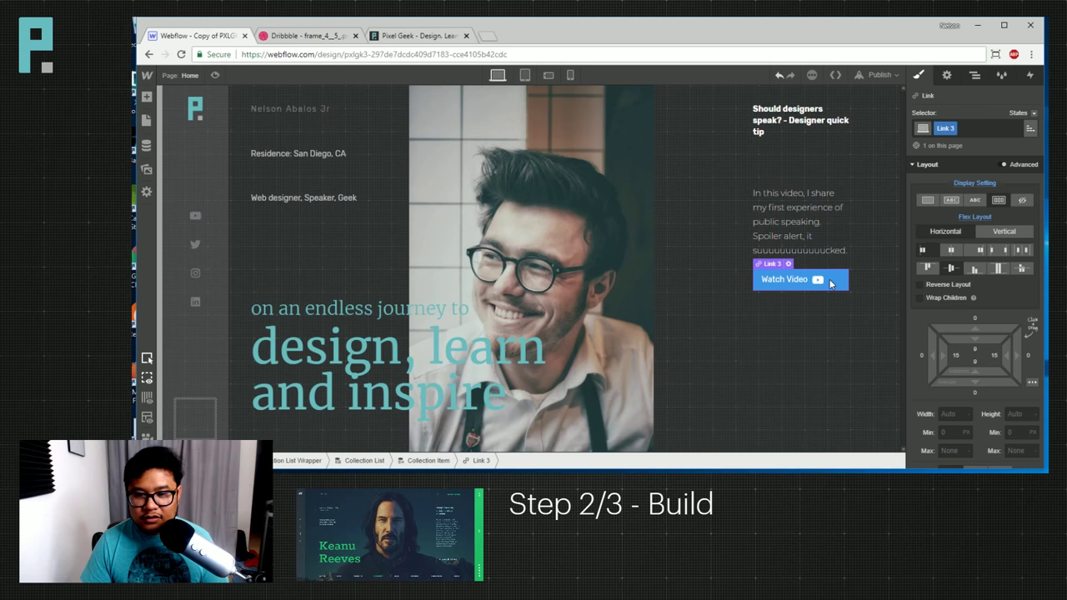
{"action": "key", "text": "ctrl+z"}
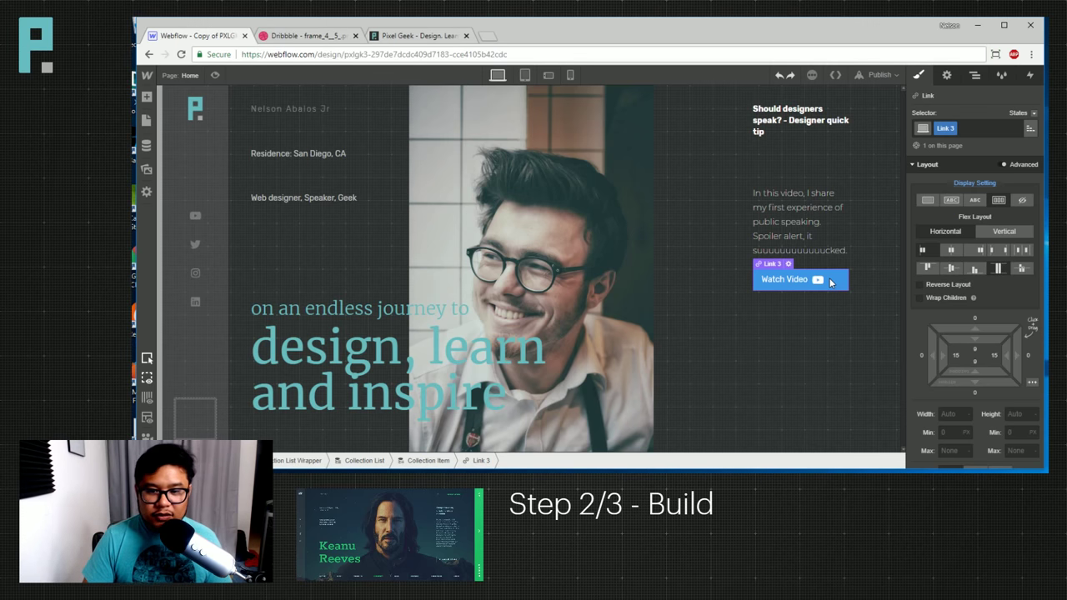
{"action": "key", "text": "ctrl+z"}
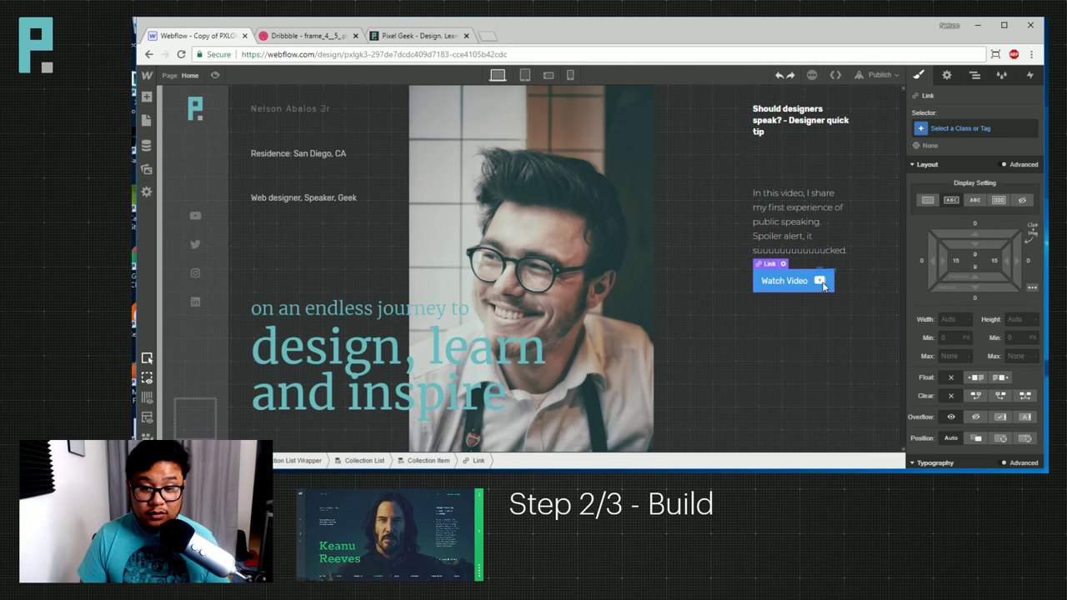
Give the play icon a 'button icon' combo class, inline-block display and nudged negative margins.
{"action": "left_click", "coordinate": [819, 282]}
{"action": "left_click", "coordinate": [970, 130]}
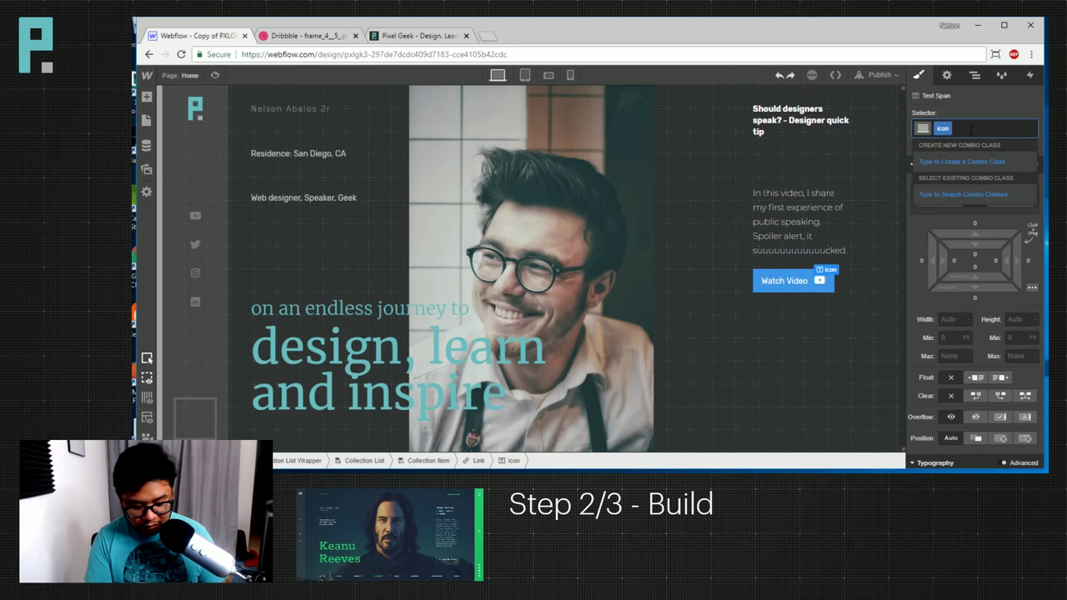
{"action": "type", "text": "button icon"}
{"action": "key", "text": "Return"}
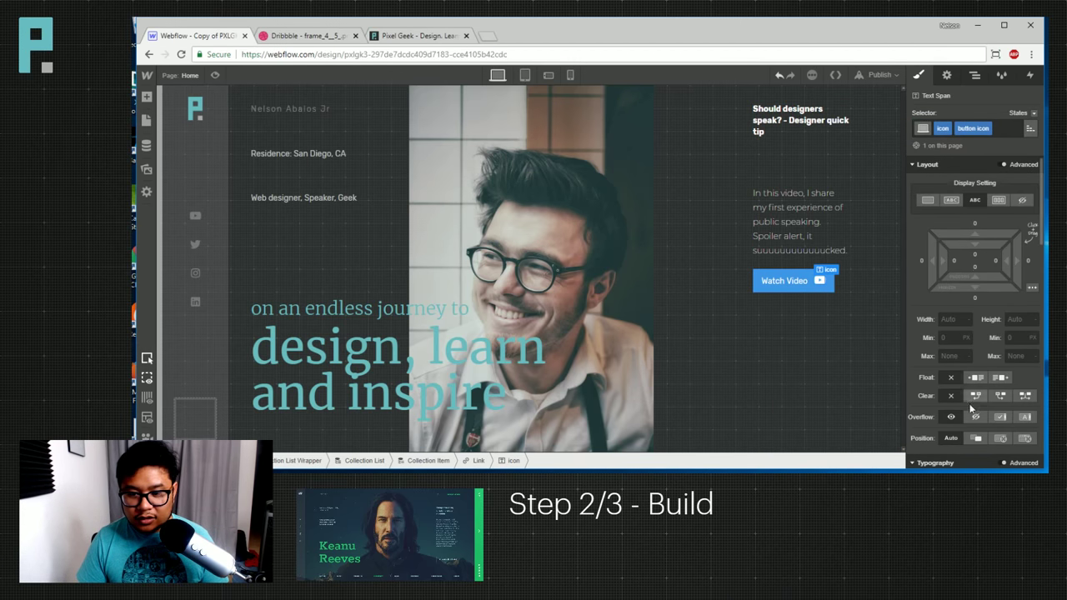
{"action": "left_click_drag", "start_coordinate": [976, 285], "coordinate": [981, 249]}
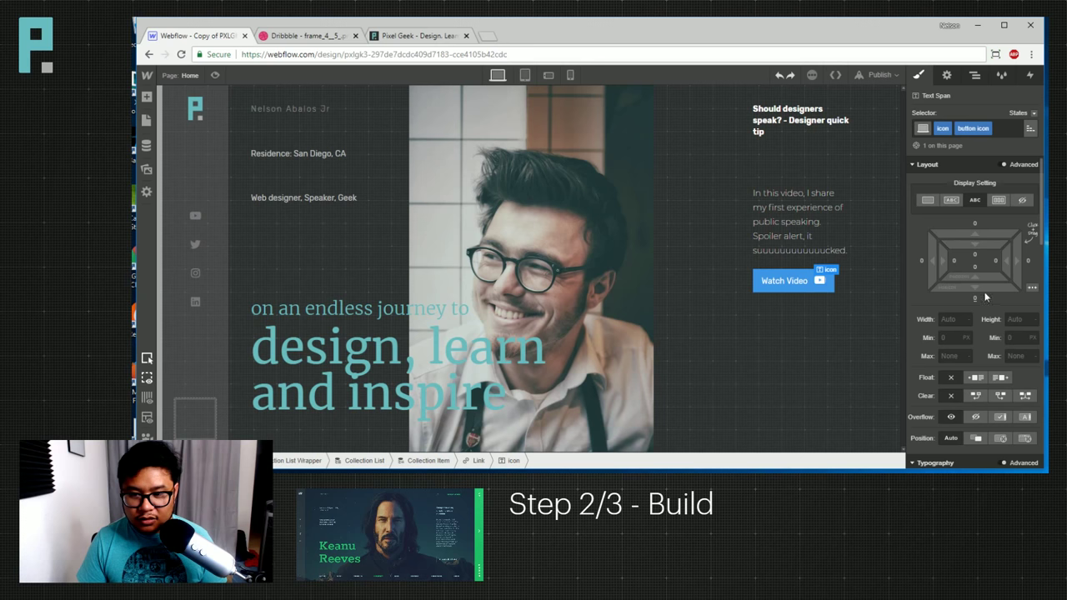
{"action": "left_click_drag", "start_coordinate": [984, 236], "coordinate": [983, 250]}
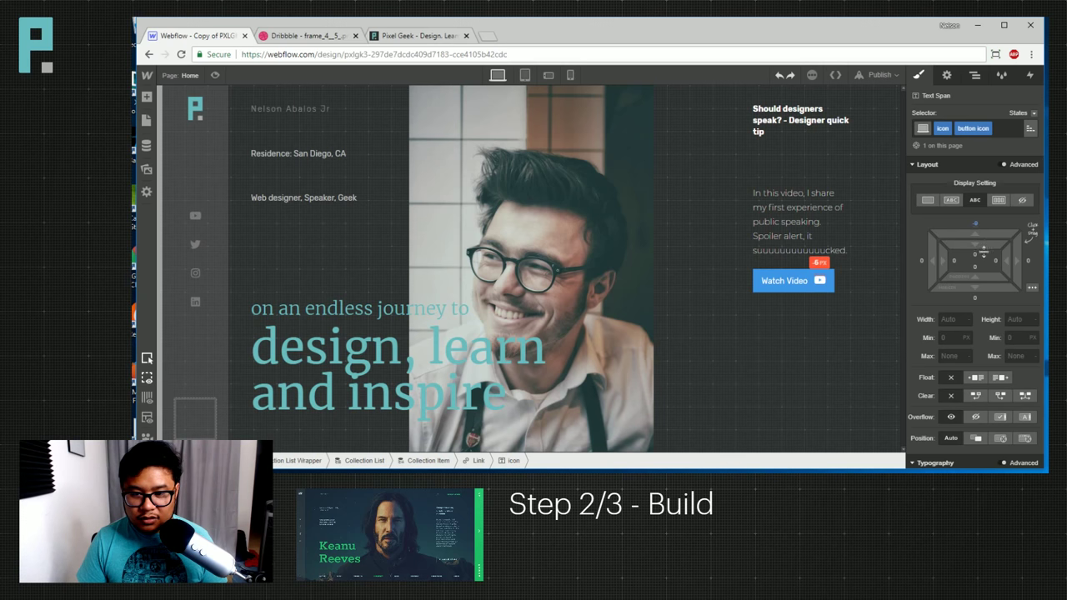
{"action": "key", "text": "ctrl+z"}
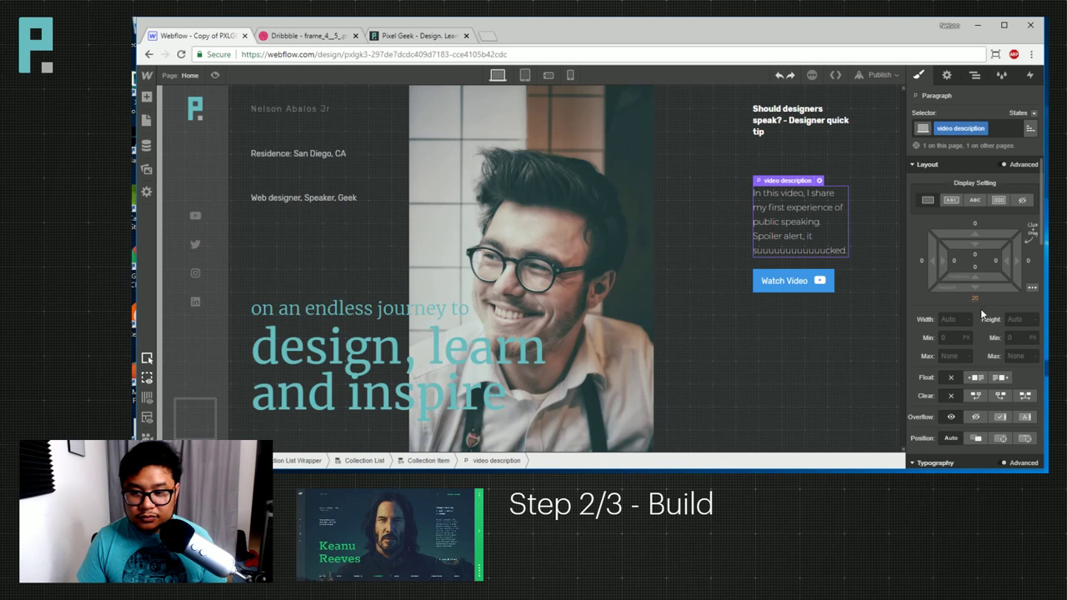
{"action": "key", "text": "ctrl+z"}
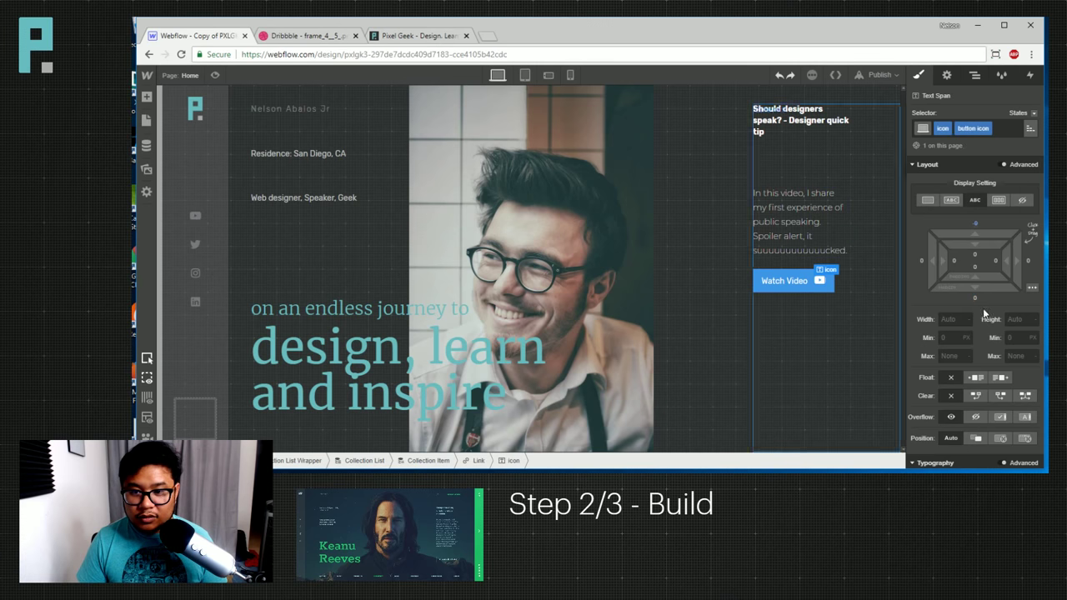
{"action": "left_click", "coordinate": [974, 222], "text": "alt"}
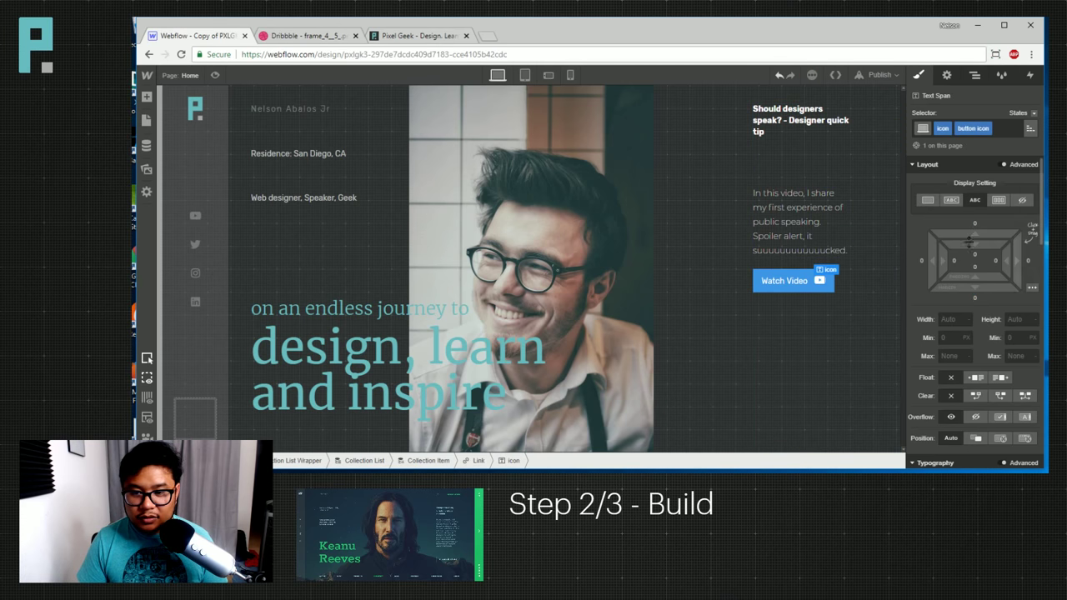
{"action": "left_click", "coordinate": [950, 200]}
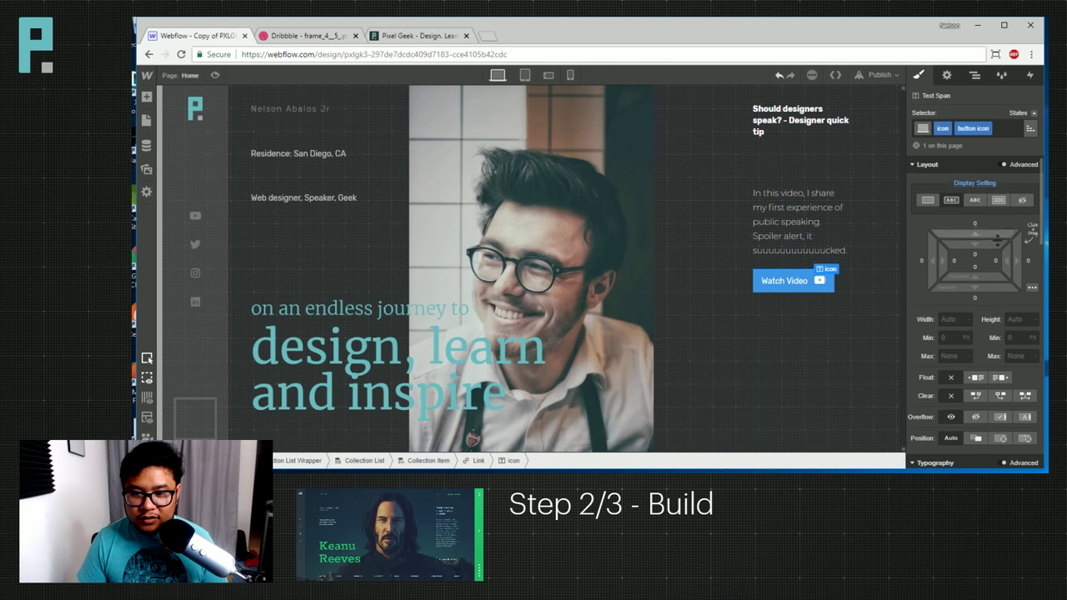
{"action": "mouse_move", "coordinate": [973, 287]}
{"action": "left_mouse_down"}
{"action": "mouse_move", "coordinate": [978, 265]}
{"action": "mouse_move", "coordinate": [974, 324]}
{"action": "mouse_move", "coordinate": [984, 297]}
{"action": "left_mouse_up"}
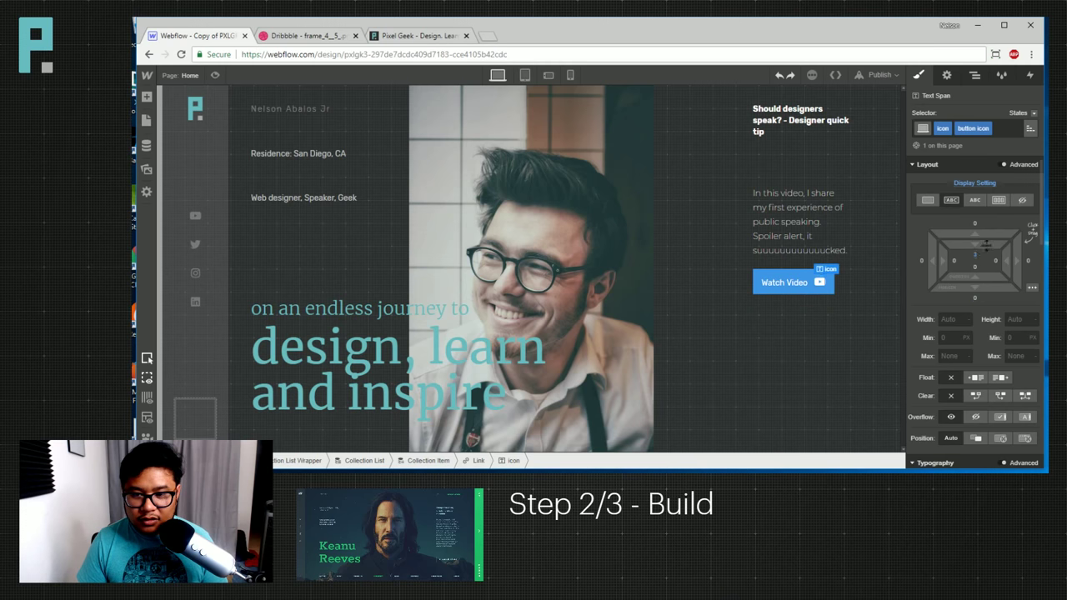
{"action": "left_click_drag", "start_coordinate": [984, 234], "coordinate": [982, 234]}
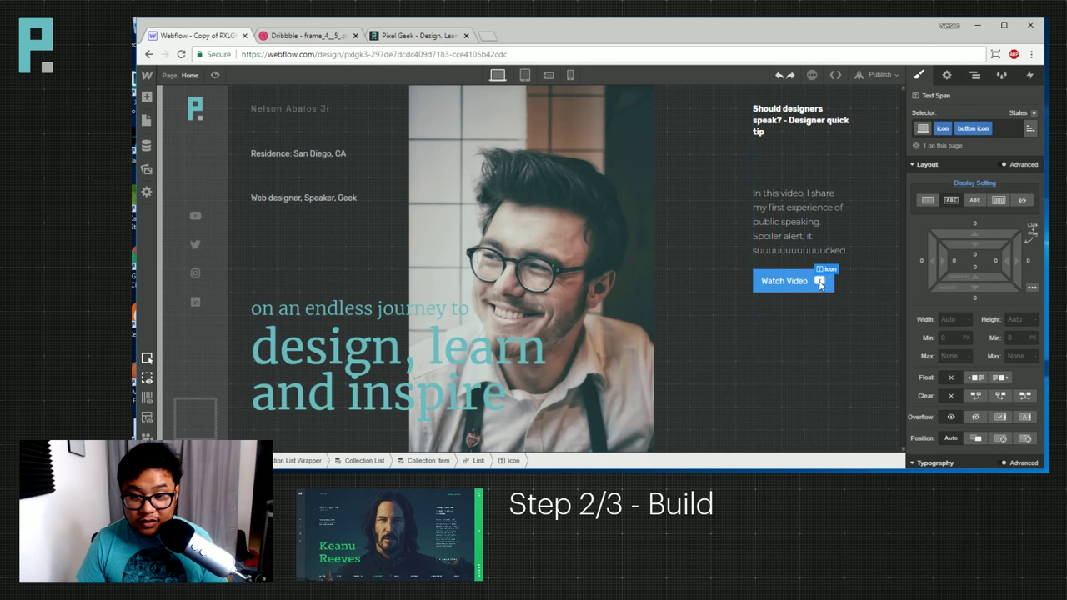
{"action": "scroll", "coordinate": [967, 373], "scroll_direction": "down", "scroll_amount": 4}
Set the icon's line-height to 20 and pull the Watch Video label up with negative top margin.
{"action": "left_click", "coordinate": [1009, 370]}
{"action": "type", "text": "20"}
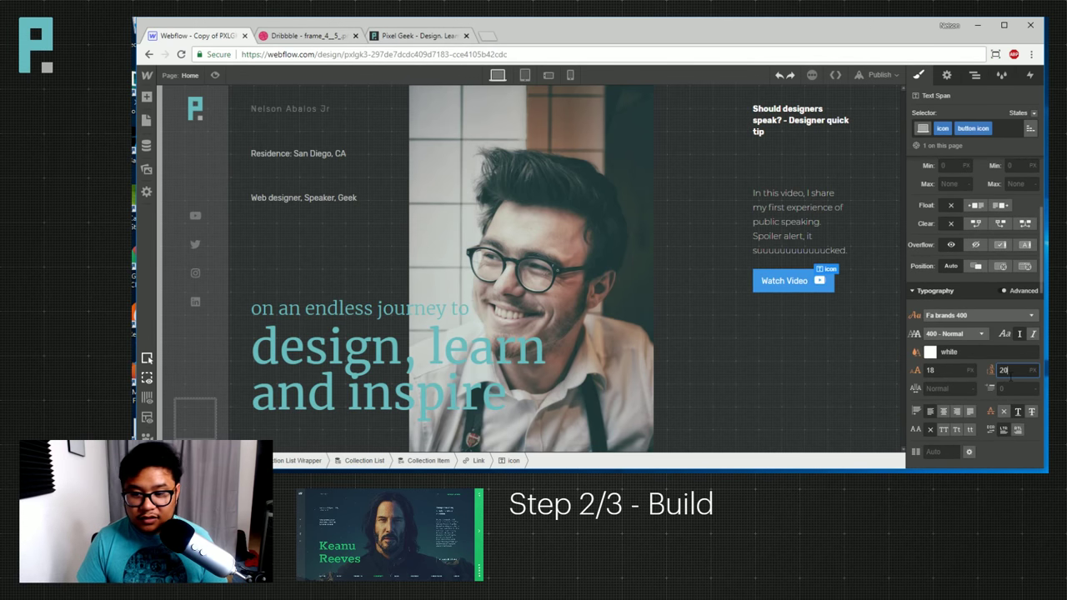
{"action": "key", "text": "BackSpace"}
{"action": "type", "text": "4"}
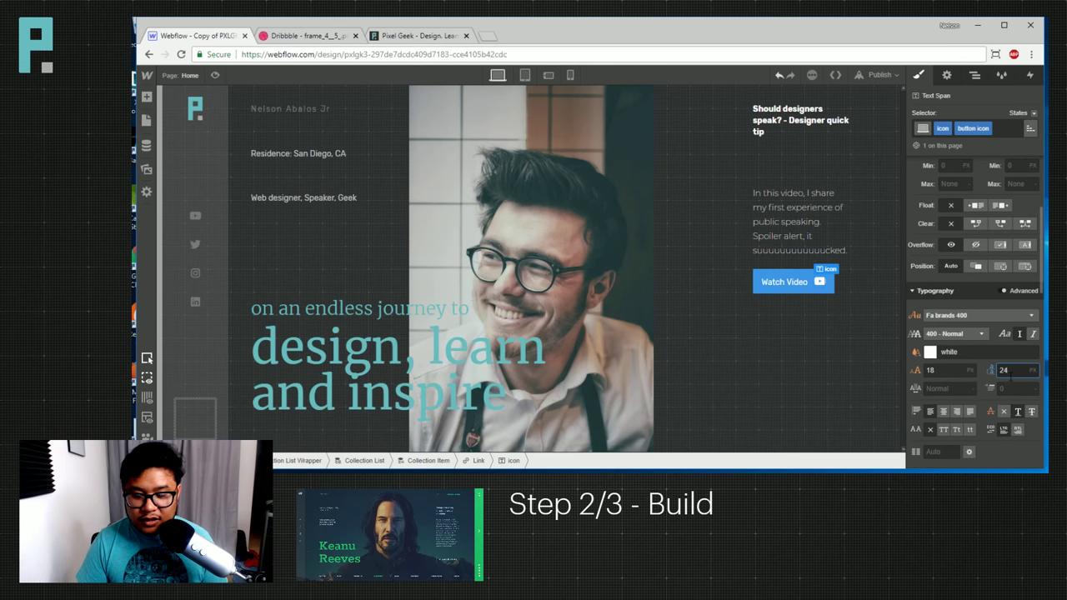
{"action": "key", "text": "Down"}
{"action": "key", "text": "Down"}
{"action": "key", "text": "Down"}
{"action": "key", "text": "Down"}
{"action": "key", "text": "Down"}
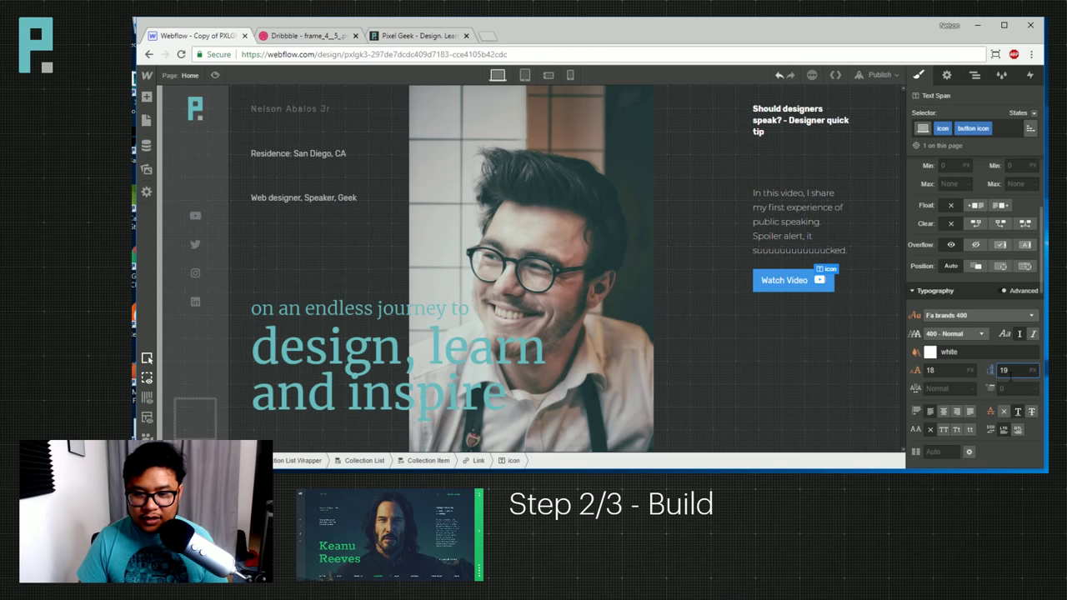
{"action": "key", "text": "Up"}
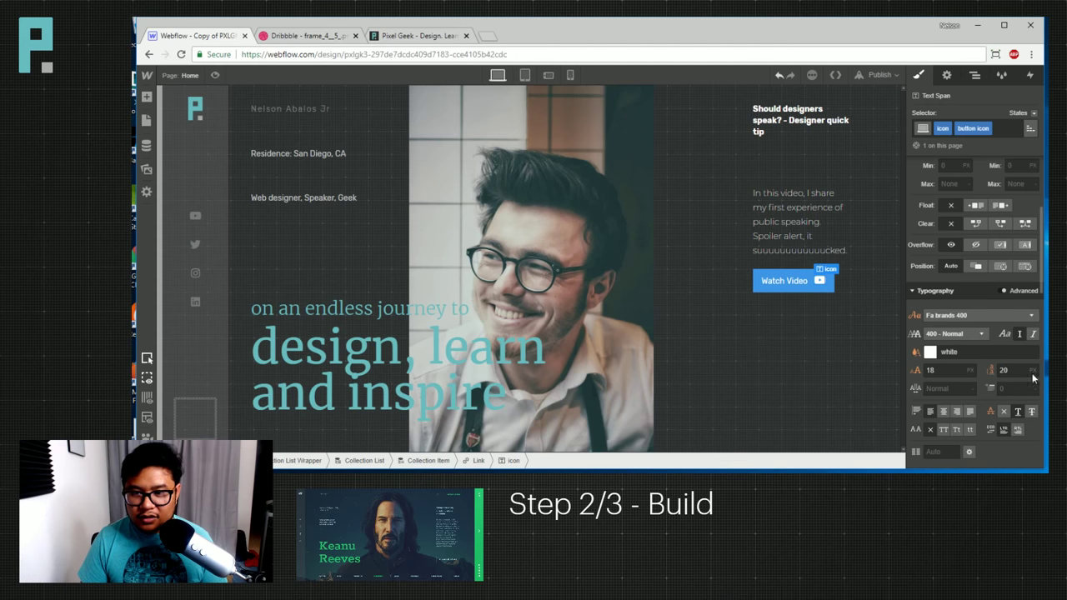
{"action": "left_click", "coordinate": [987, 130]}
{"action": "left_click", "coordinate": [784, 282]}
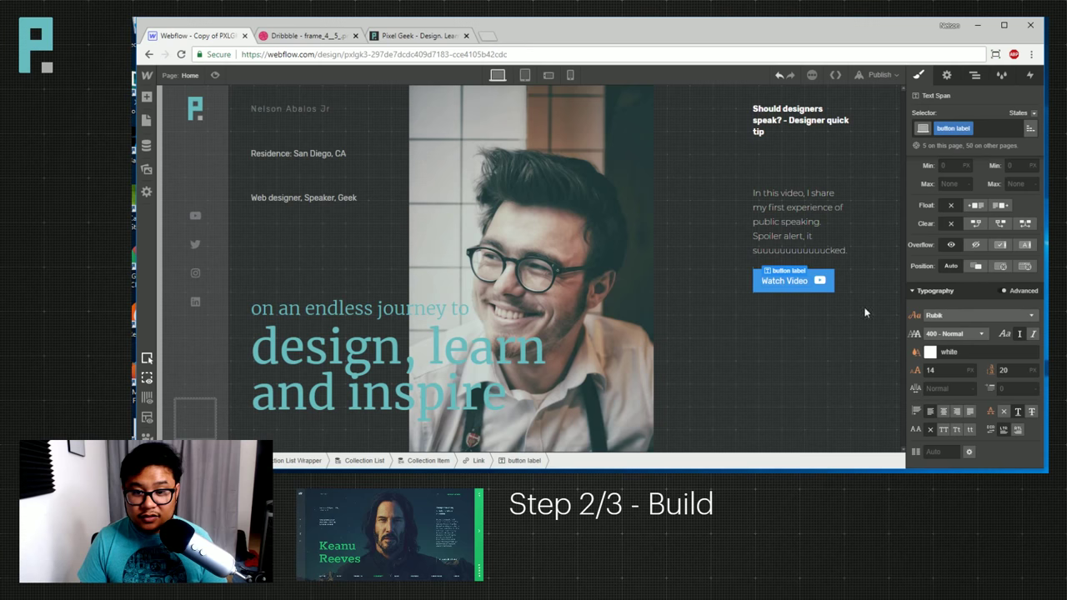
{"action": "scroll", "coordinate": [979, 280], "scroll_direction": "up", "scroll_amount": 3}
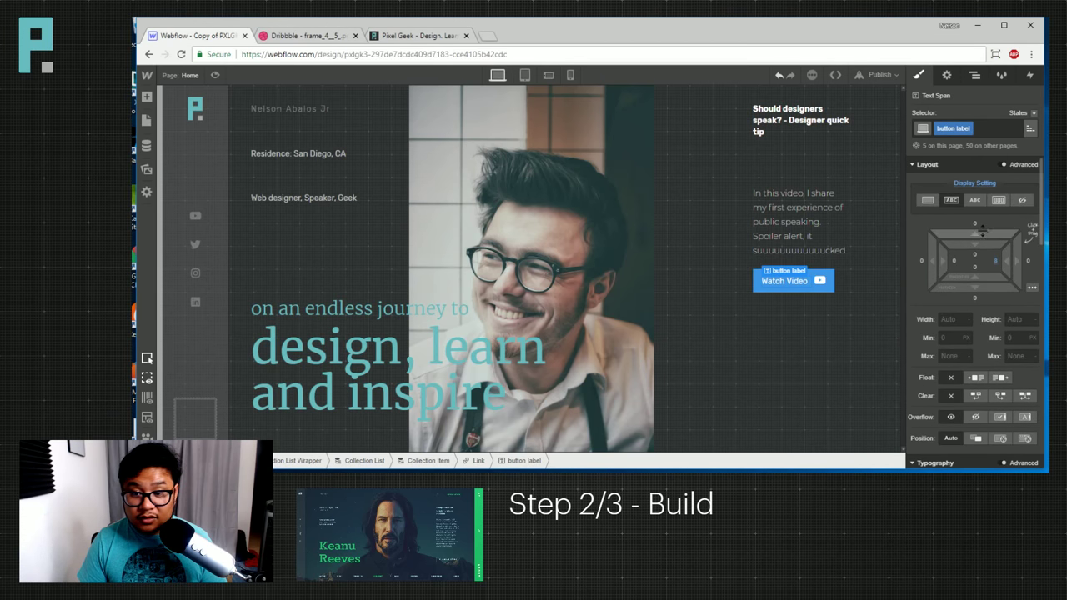
{"action": "mouse_move", "coordinate": [984, 244]}
{"action": "left_mouse_down"}
{"action": "mouse_move", "coordinate": [975, 268]}
{"action": "mouse_move", "coordinate": [979, 248]}
{"action": "left_mouse_up"}
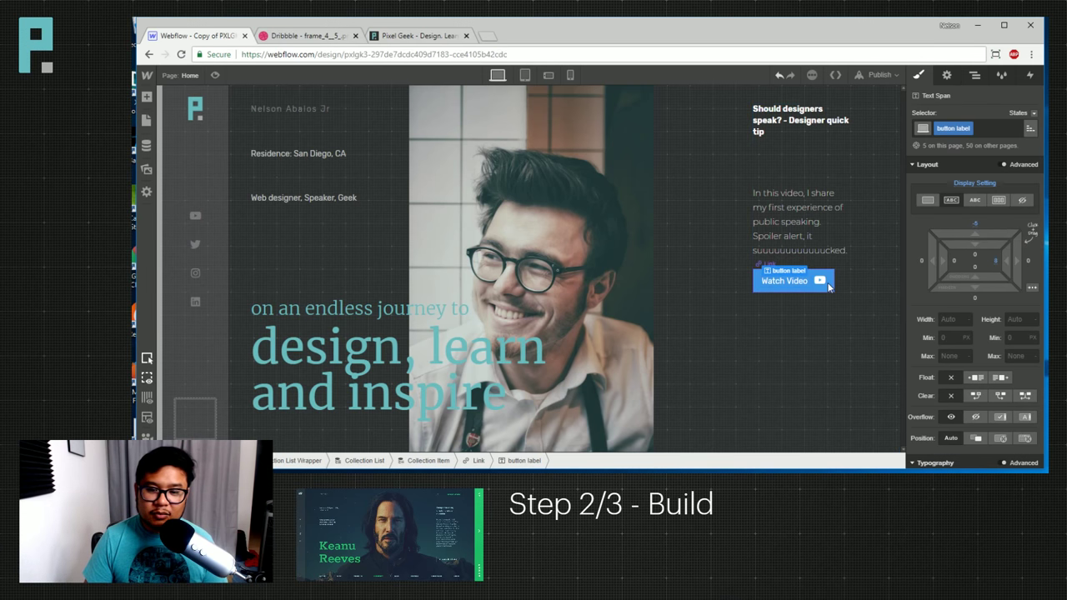
Add a Link Block below the video description paragraph.
{"action": "left_click", "coordinate": [813, 288]}
{"action": "left_click", "coordinate": [829, 250]}
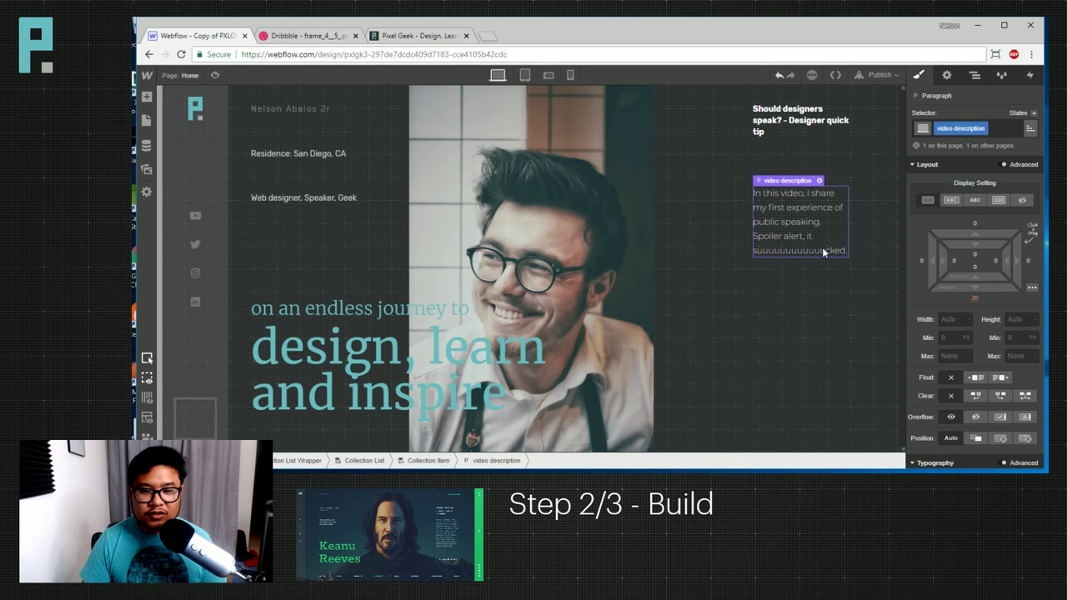
{"action": "key", "text": "a"}
{"action": "left_click", "coordinate": [242, 265]}
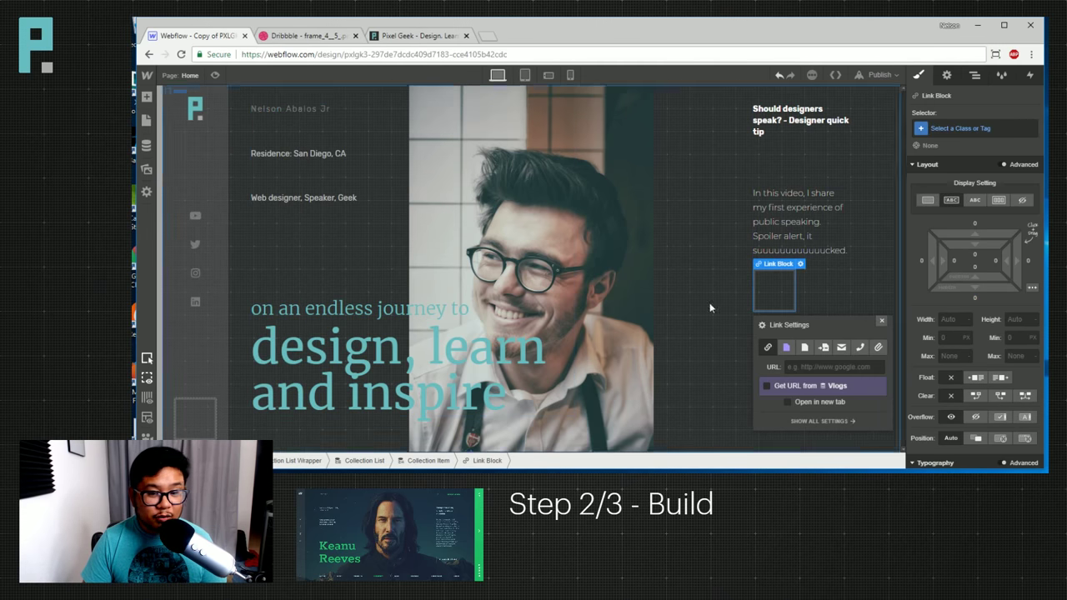
Give the link block a new 'hp button' class set to Flex display with adjusted alignment.
{"action": "left_click", "coordinate": [882, 321]}
{"action": "left_click", "coordinate": [951, 134]}
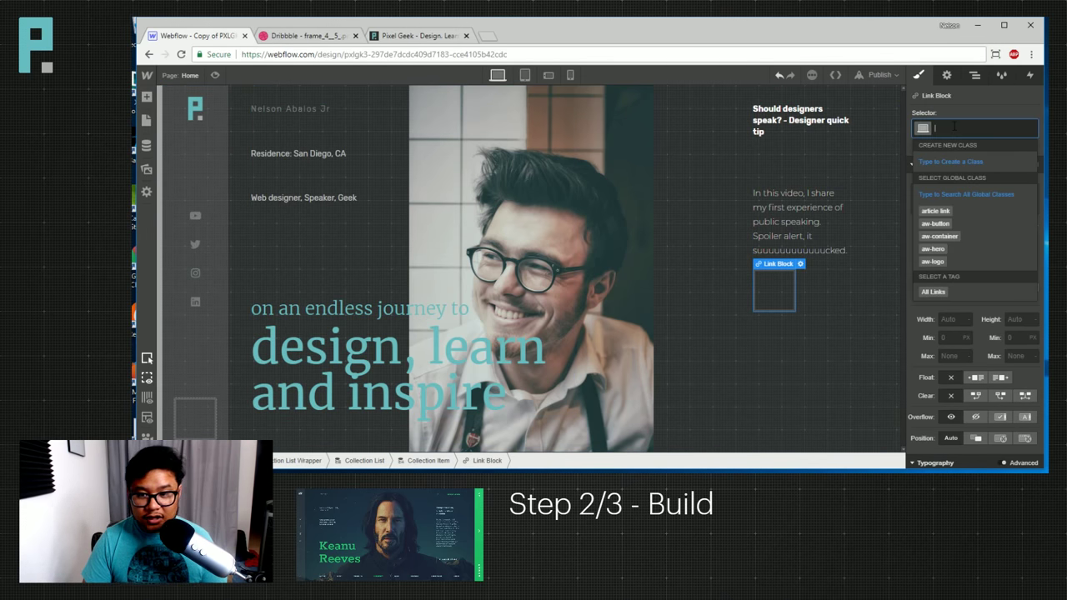
{"action": "type", "text": "hp button"}
{"action": "key", "text": "Return"}
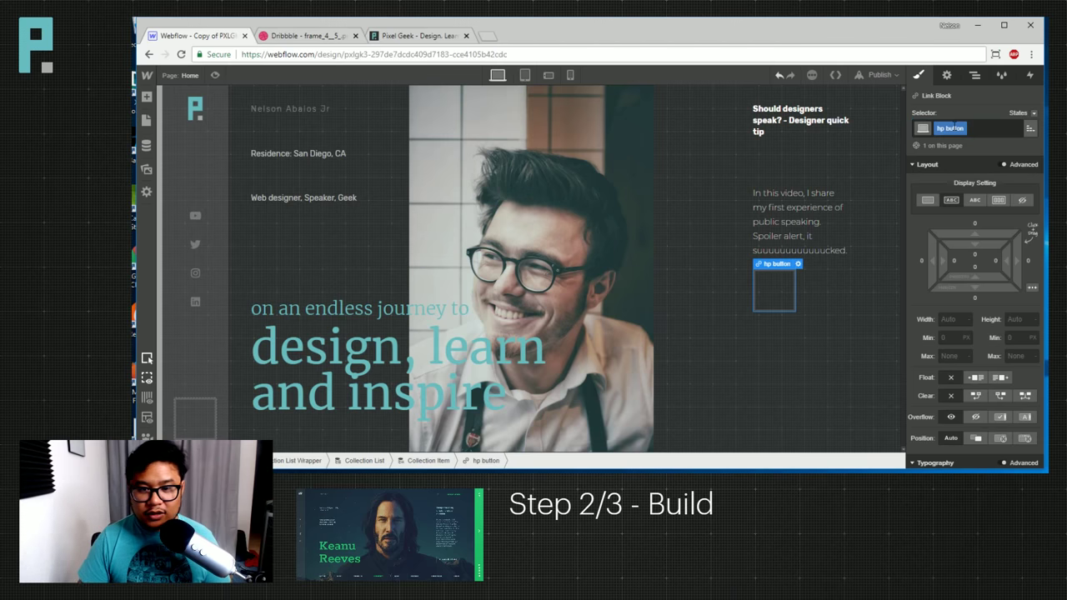
{"action": "left_click", "coordinate": [1000, 200]}
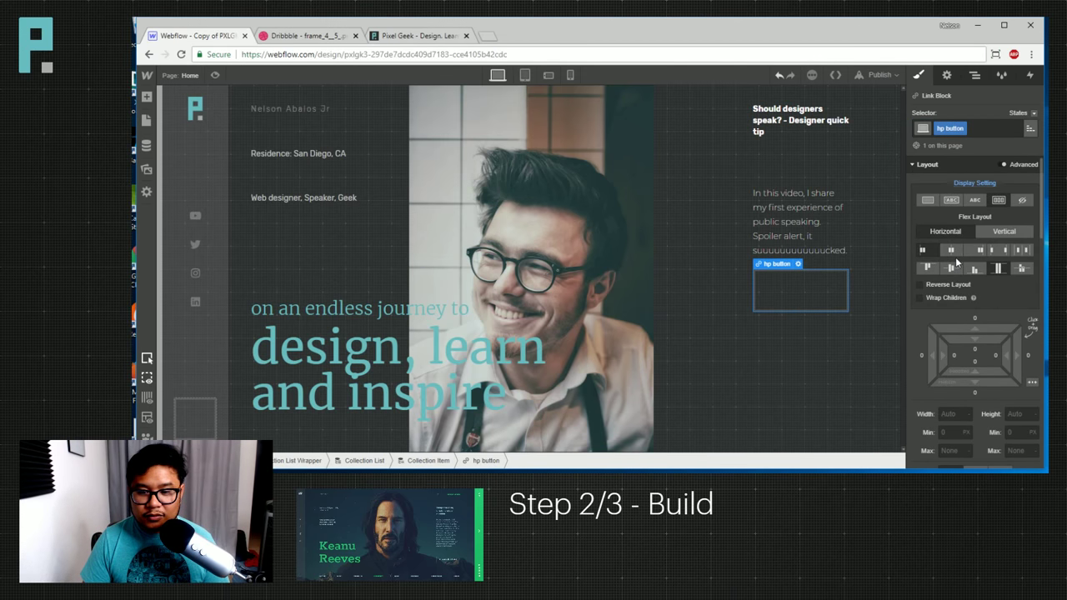
{"action": "left_click", "coordinate": [951, 268]}
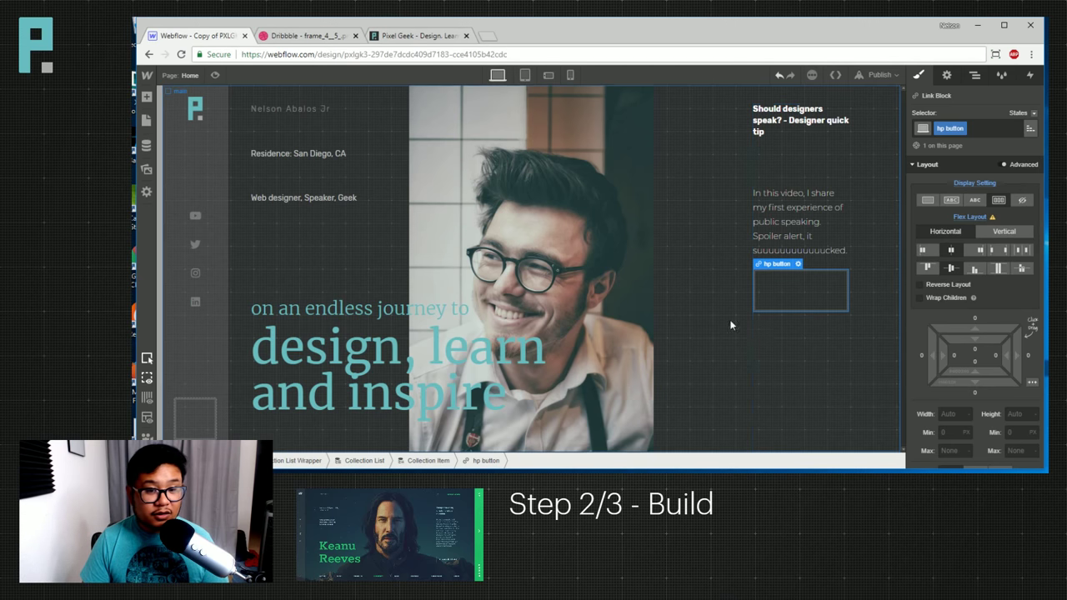
Insert a Text Block inside the button reading 'Watch video'.
{"action": "key", "text": "a"}
{"action": "left_click", "coordinate": [184, 417]}
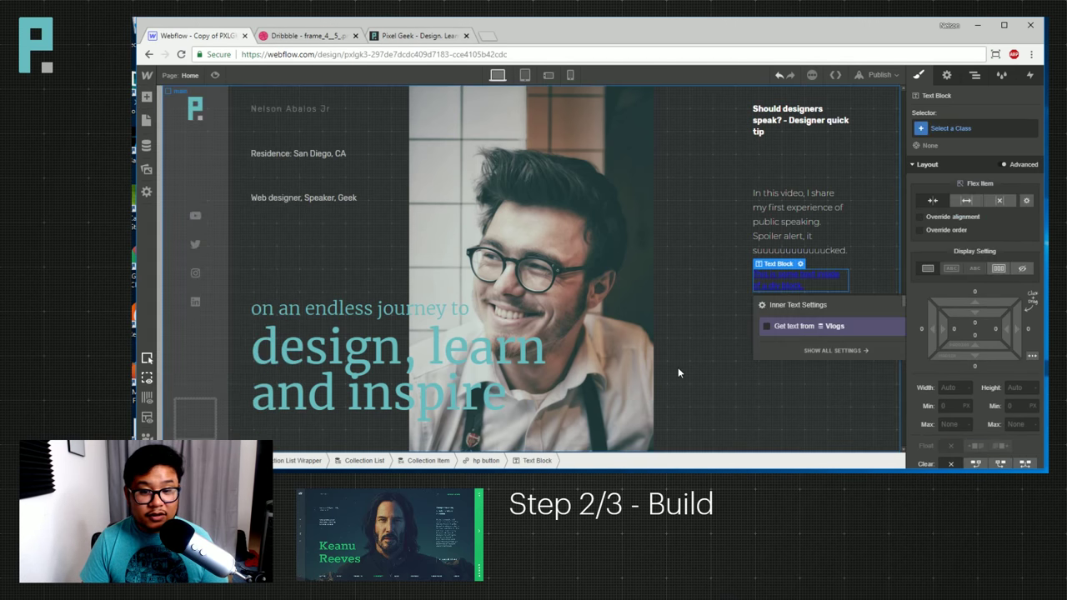
{"action": "double_click", "coordinate": [783, 287]}
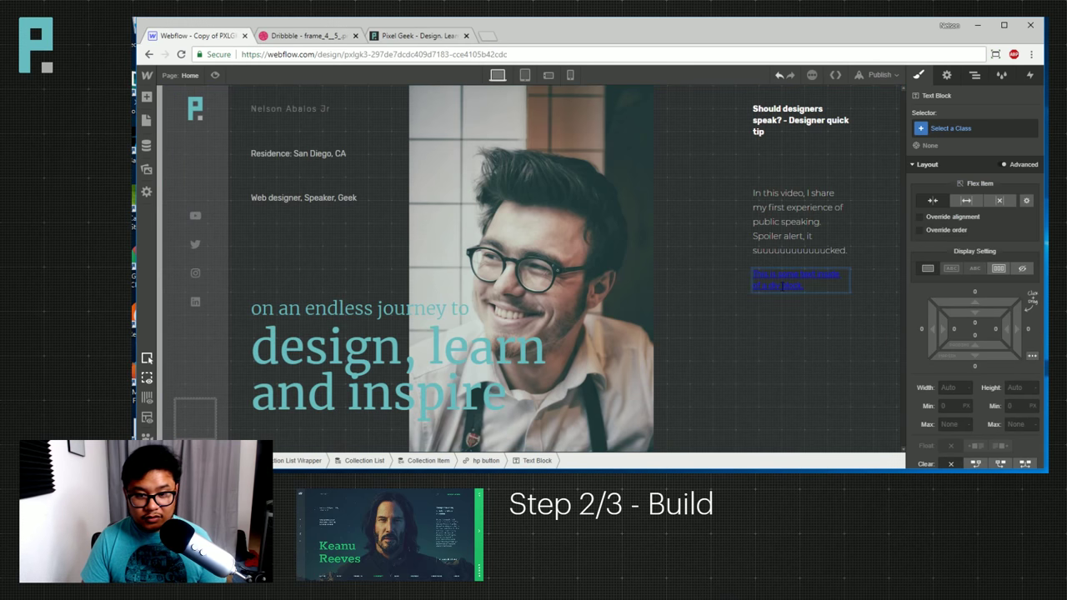
{"action": "key", "text": "ctrl+a"}
{"action": "key", "text": "BackSpace"}
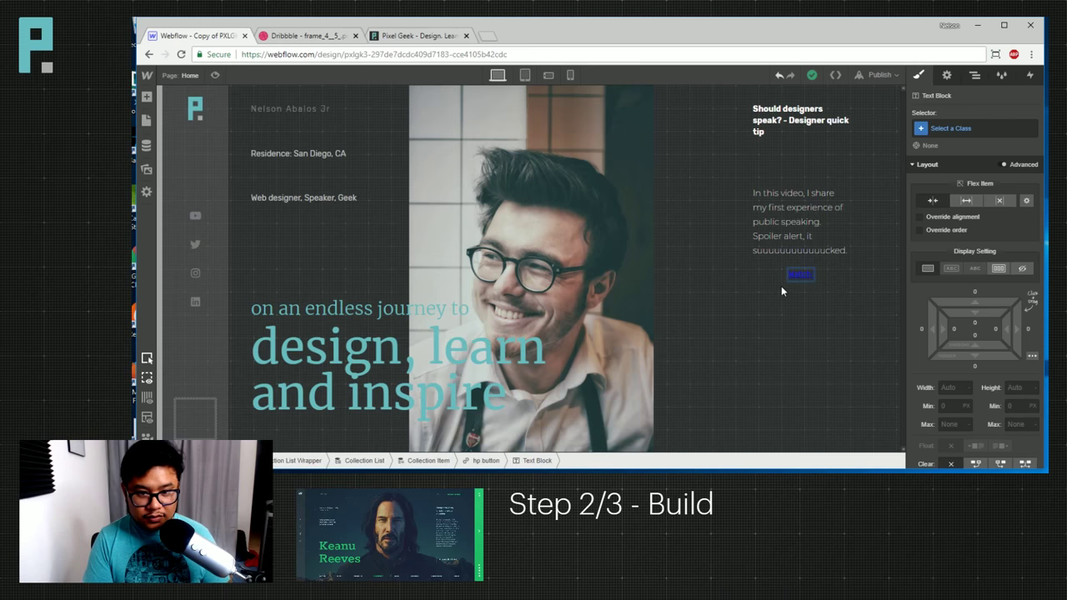
{"action": "type", "text": "Watch video"}
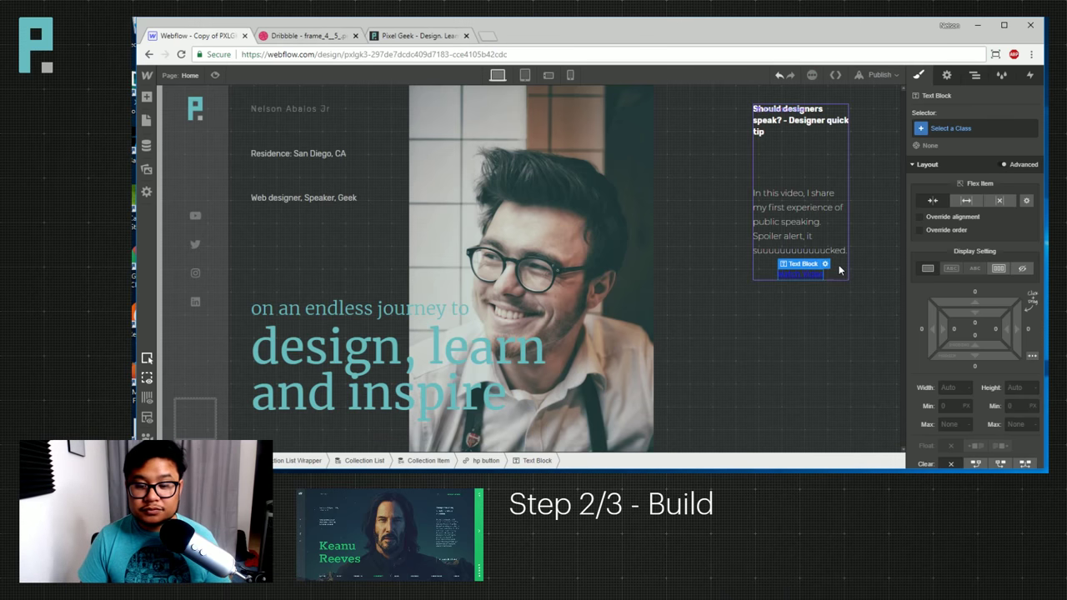
{"action": "key", "text": "Escape"}
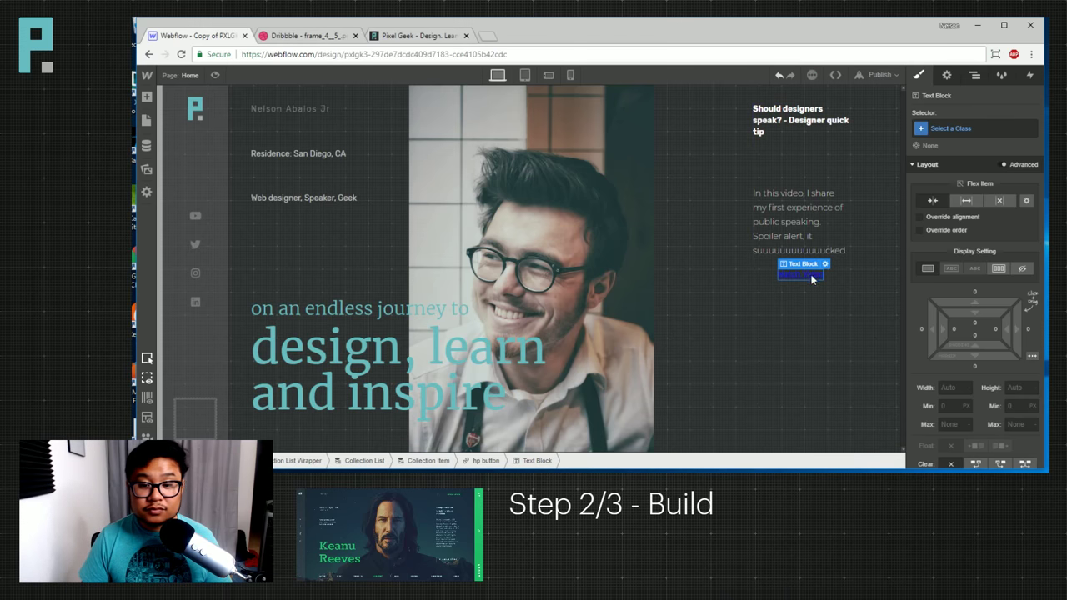
Copy the sidebar YouTube icon into the vlog button beside the Watch video text.
{"action": "double_click", "coordinate": [195, 217]}
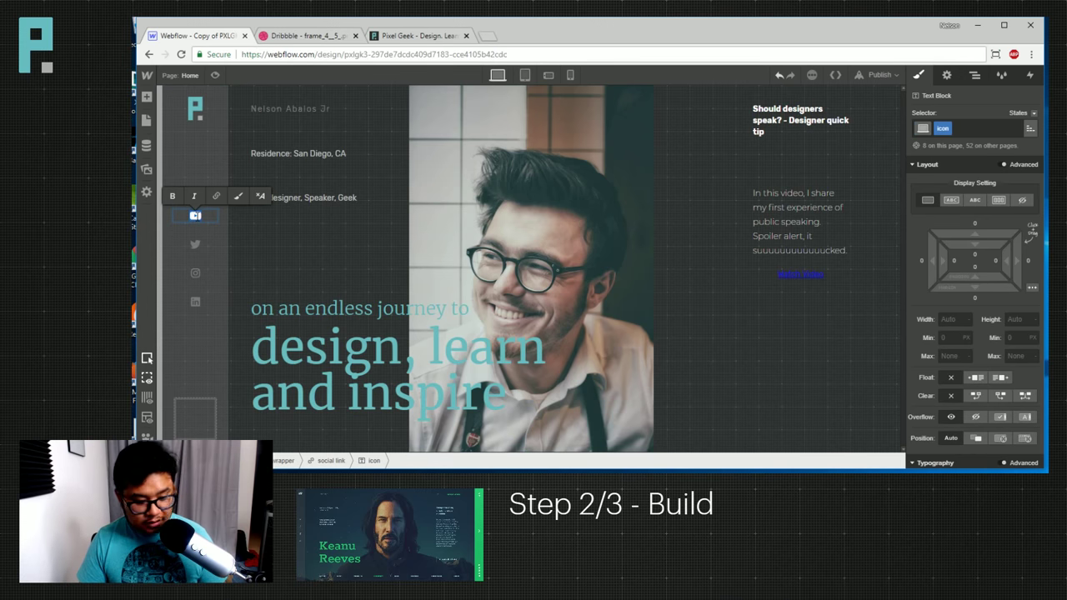
{"action": "key", "text": "Escape"}
{"action": "left_click", "coordinate": [809, 275]}
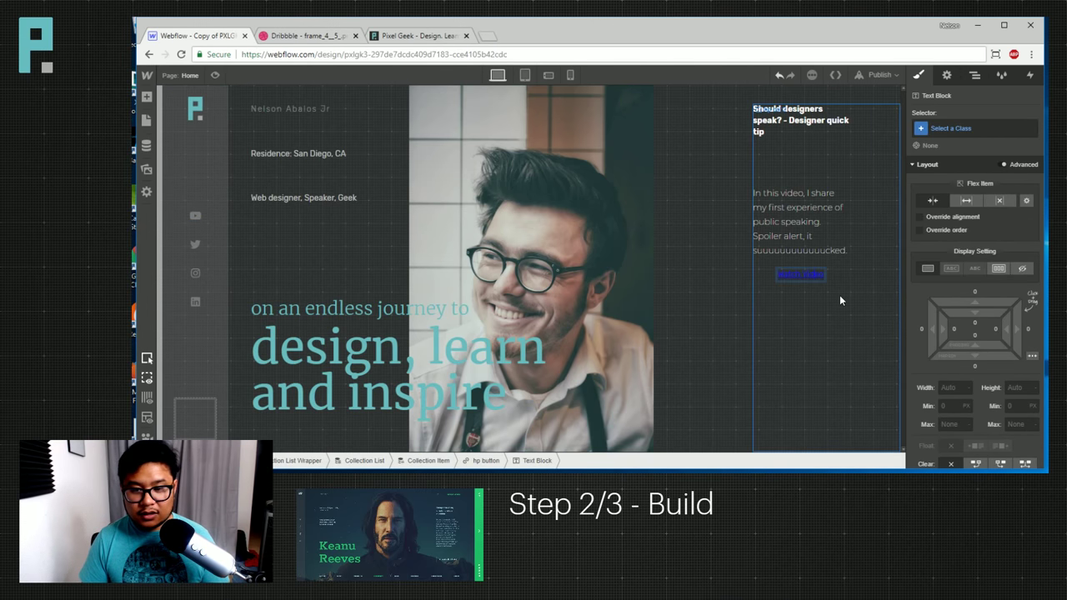
{"action": "left_click", "coordinate": [194, 221]}
{"action": "key", "text": "Escape"}
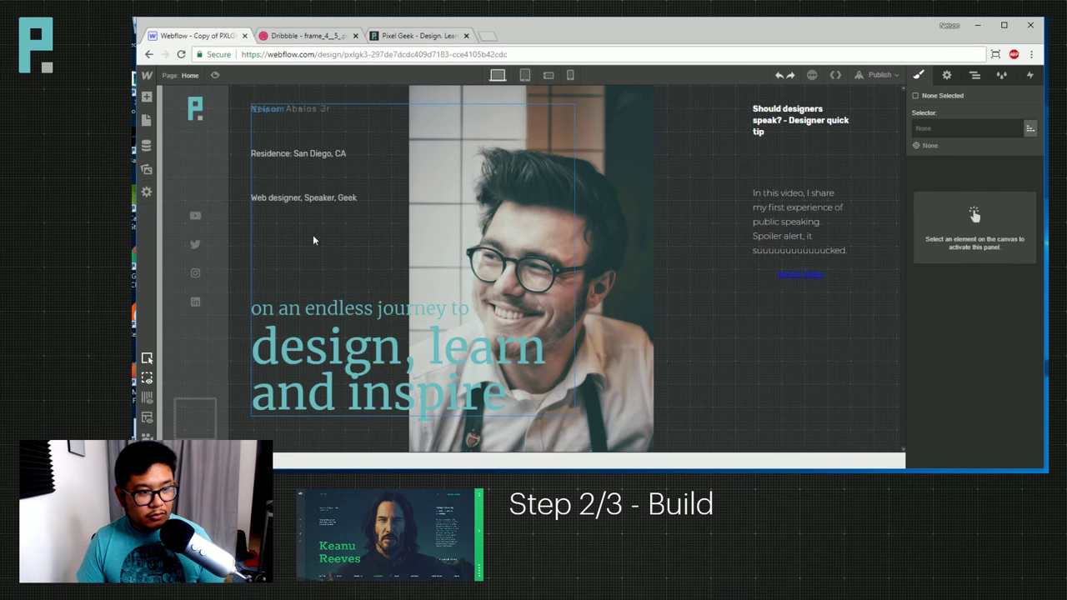
{"action": "left_click", "coordinate": [194, 218]}
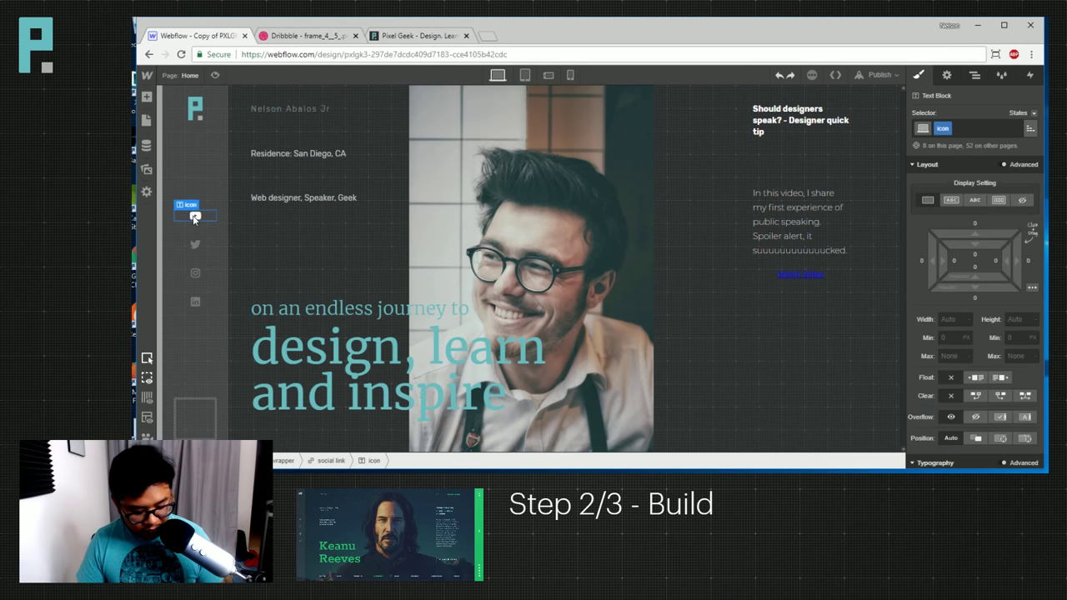
{"action": "left_click", "coordinate": [815, 274]}
{"action": "double_click", "coordinate": [817, 276]}
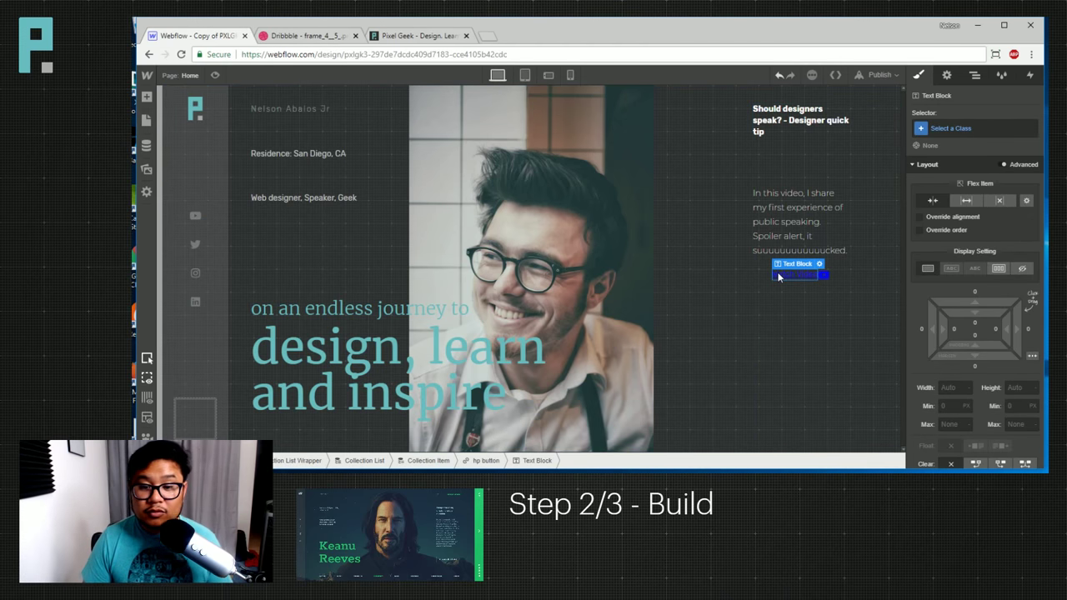
Give the Watch video text the 'button label' class with a top margin of 0.
{"action": "left_click", "coordinate": [965, 128]}
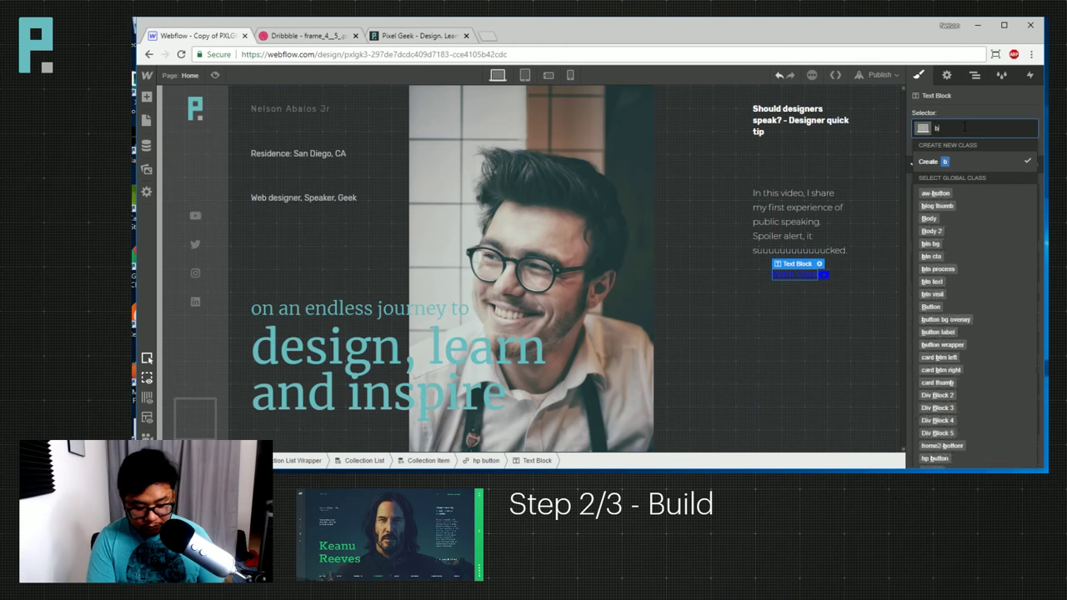
{"action": "type", "text": "button"}
{"action": "key", "text": "Down"}
{"action": "key", "text": "Down"}
{"action": "key", "text": "Down"}
{"action": "key", "text": "Down"}
{"action": "key", "text": "Up"}
{"action": "key", "text": "Up"}
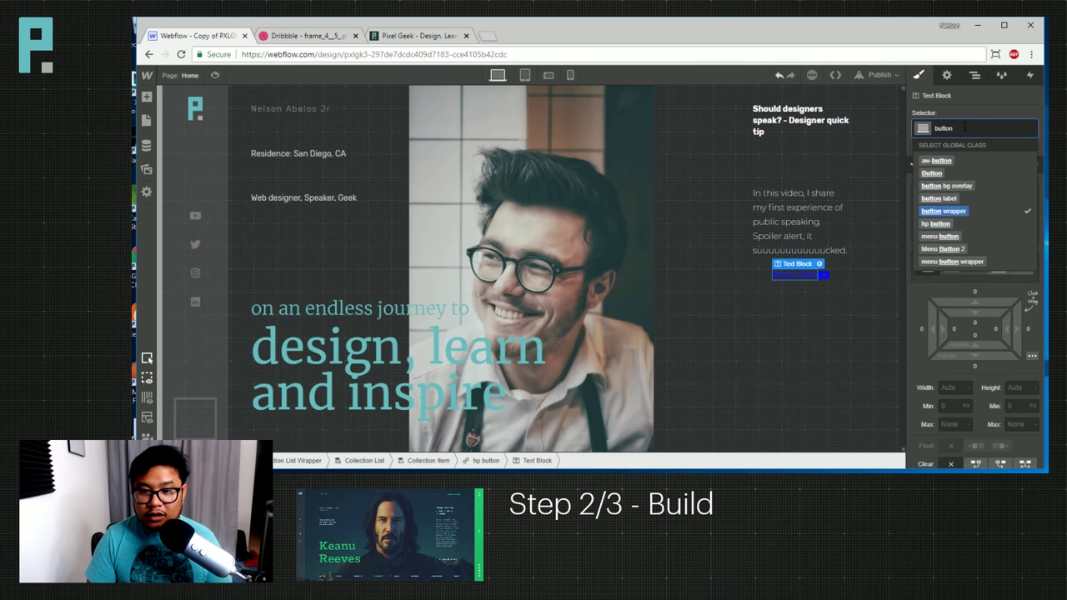
{"action": "key", "text": "Return"}
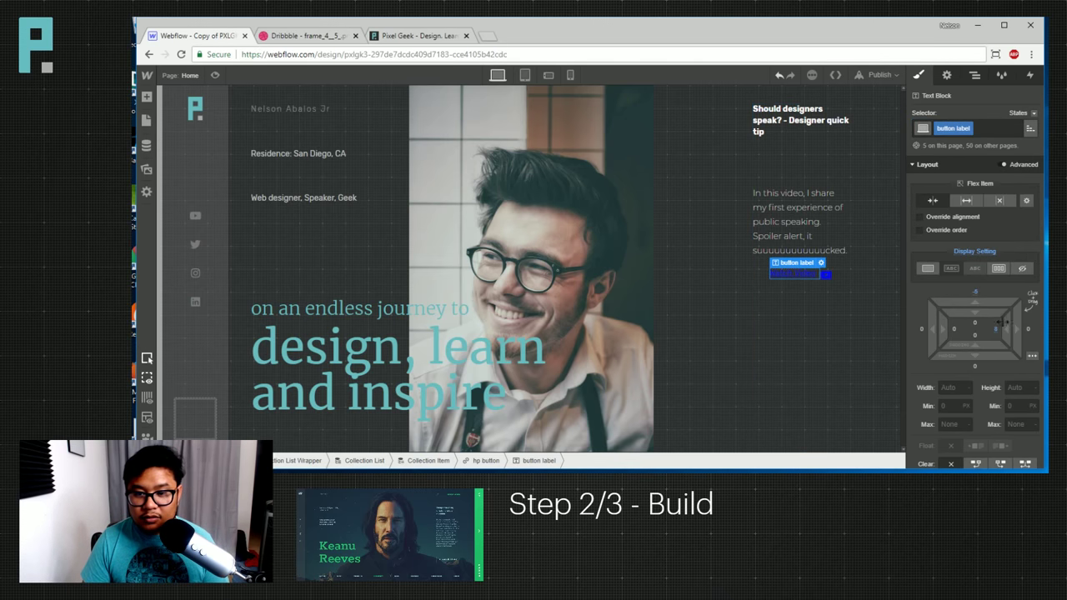
{"action": "left_click", "coordinate": [975, 292], "text": "alt"}
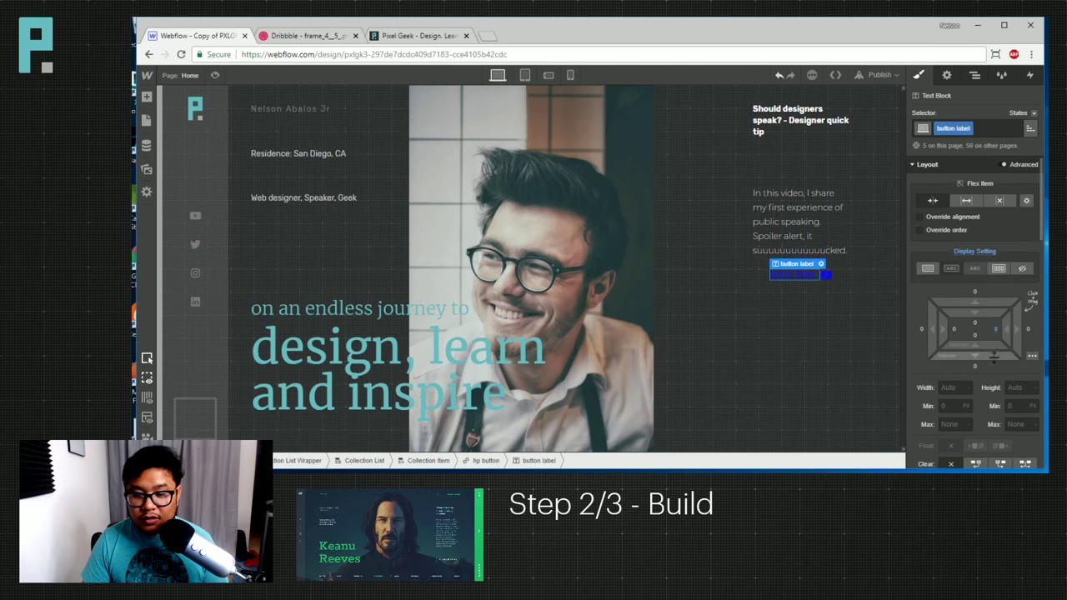
{"action": "left_click", "coordinate": [825, 276]}
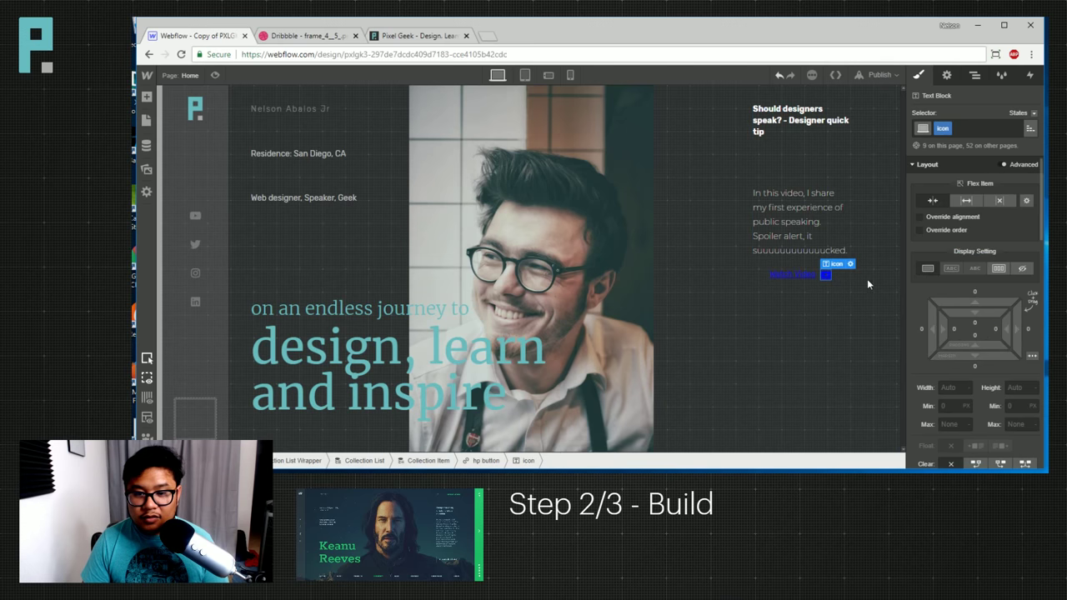
{"action": "left_click", "coordinate": [838, 280]}
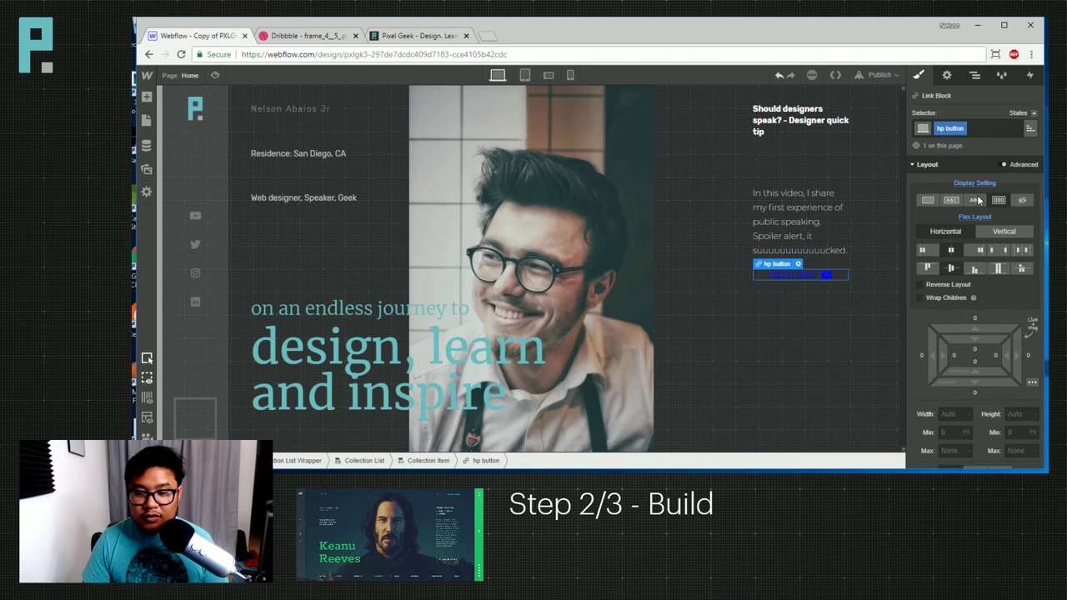
Try #ff3d3d as the hp button text colour, then set it back to white.
{"action": "scroll", "coordinate": [997, 333], "scroll_direction": "down", "scroll_amount": 4}
{"action": "scroll", "coordinate": [1009, 401], "scroll_direction": "down", "scroll_amount": 1}
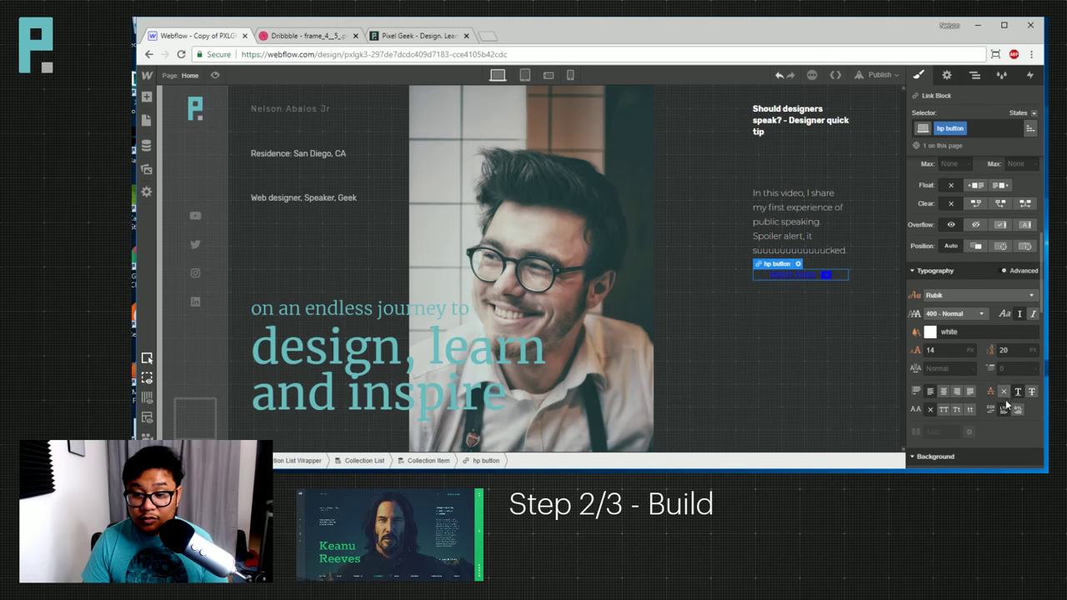
{"action": "left_click", "coordinate": [928, 332]}
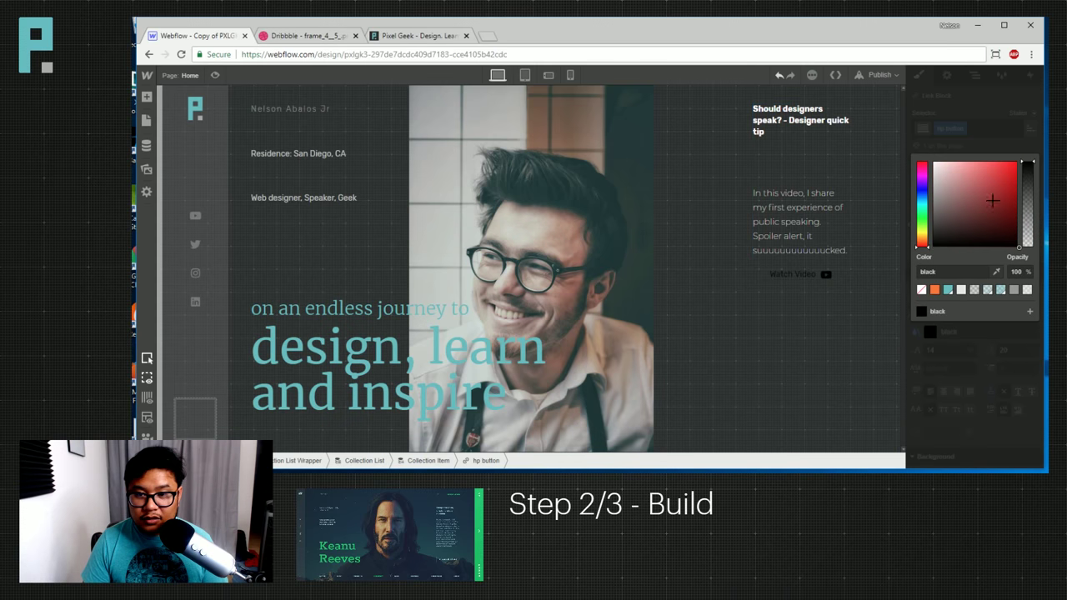
{"action": "type", "text": "#ff3d3d"}
{"action": "key", "text": "Return"}
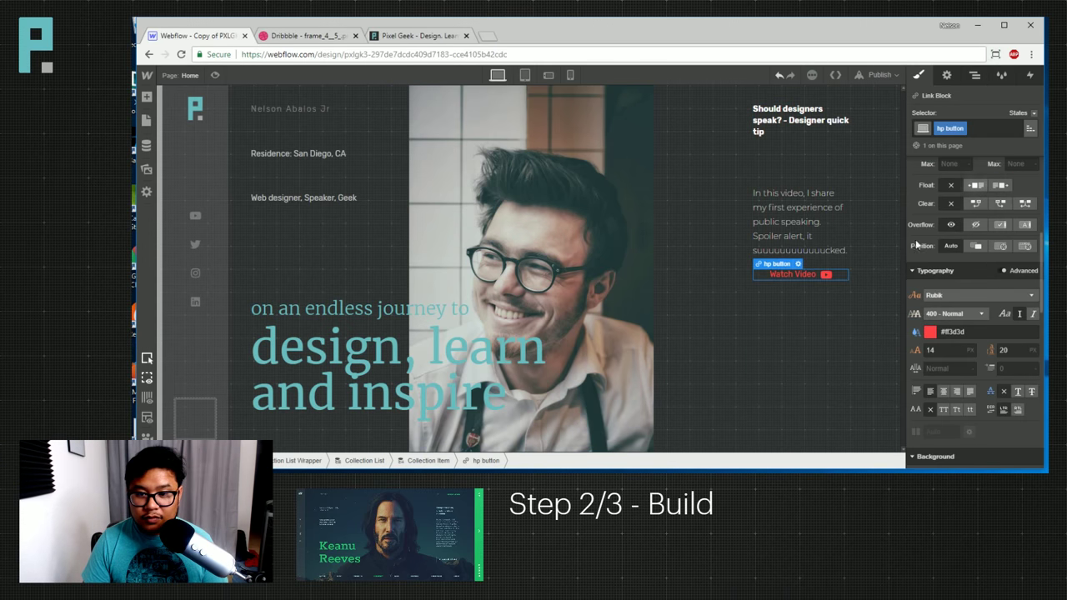
{"action": "left_click", "coordinate": [923, 332]}
{"action": "type", "text": "white"}
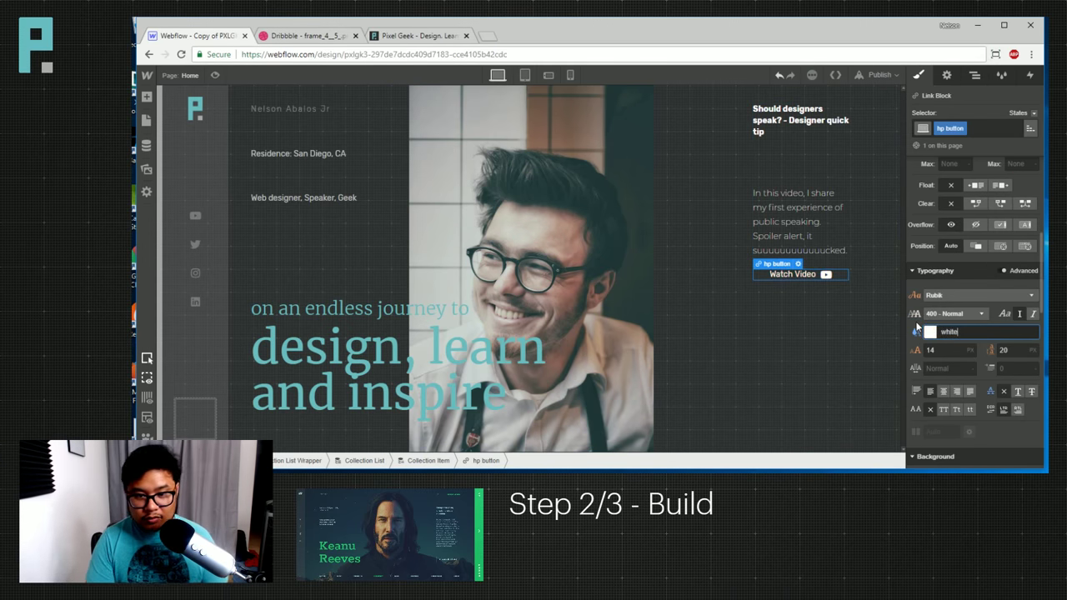
Give the hp button equal 10 px padding and check it against the Dribbble reference.
{"action": "scroll", "coordinate": [1010, 252], "scroll_direction": "up", "scroll_amount": 5}
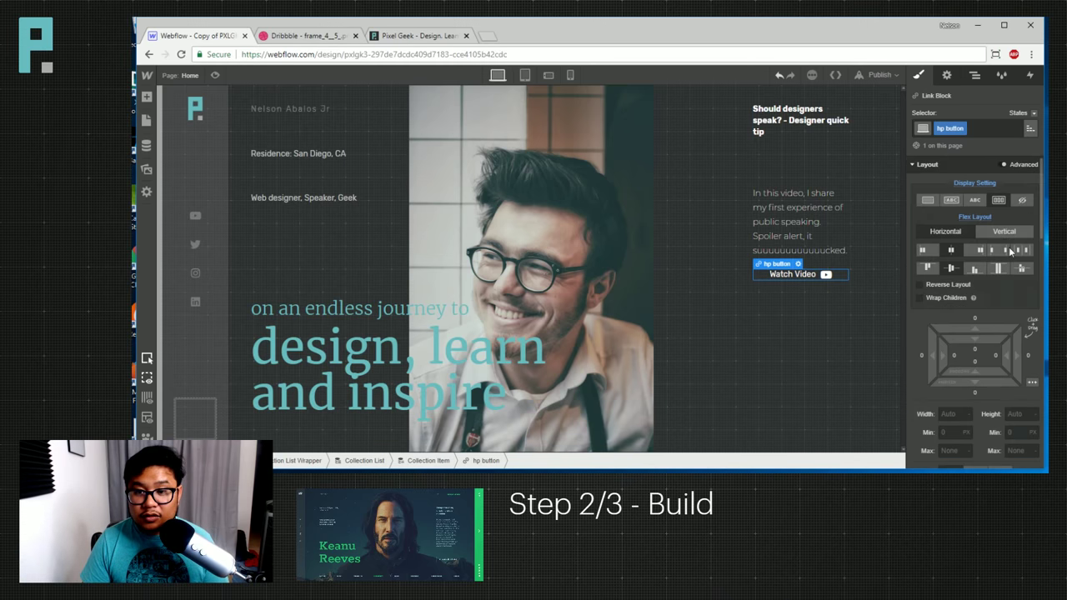
{"action": "left_click_drag", "start_coordinate": [991, 339], "coordinate": [991, 354]}
{"action": "key", "text": "ctrl+Tab"}
{"action": "scroll", "coordinate": [764, 306], "scroll_direction": "down", "scroll_amount": 3}
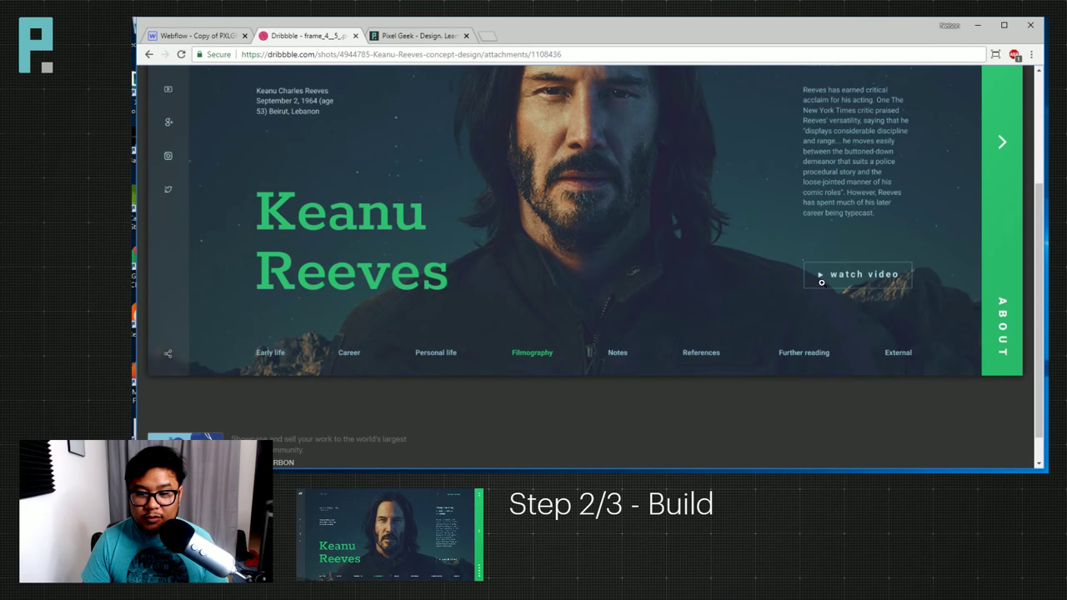
{"action": "left_click", "coordinate": [200, 36]}
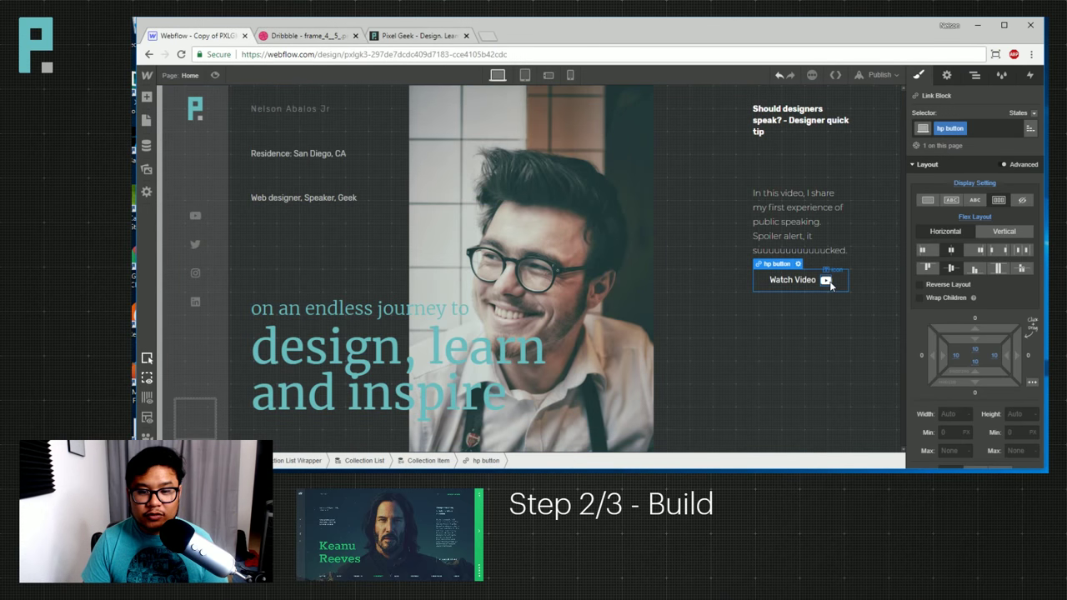
Move the YouTube icon in front of the Watch Video label.
{"action": "key", "text": "z"}
{"action": "key", "text": "s"}
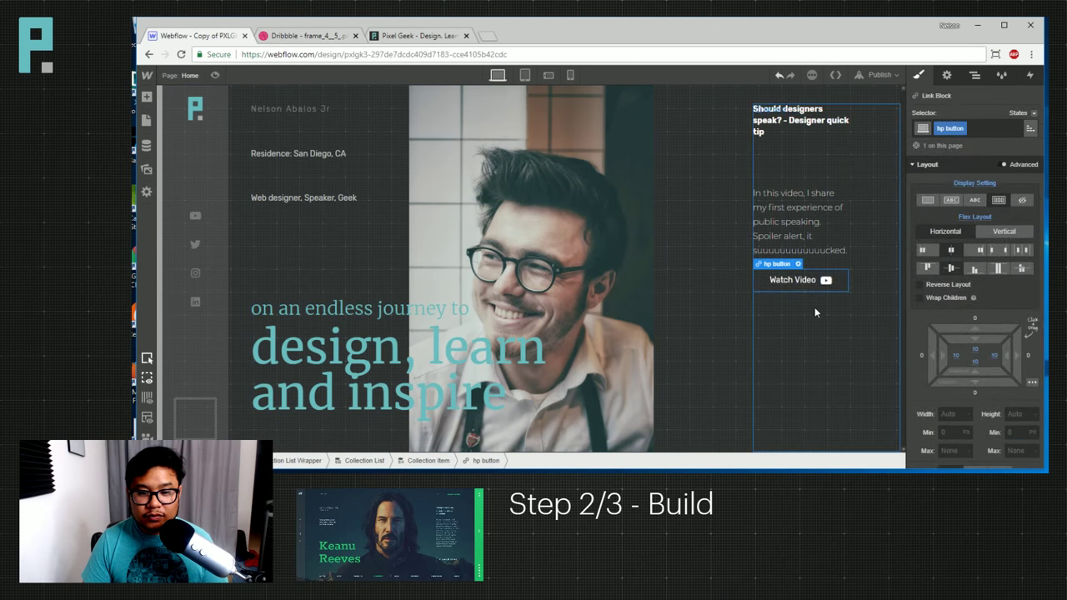
{"action": "left_click", "coordinate": [825, 283]}
{"action": "key", "text": "z"}
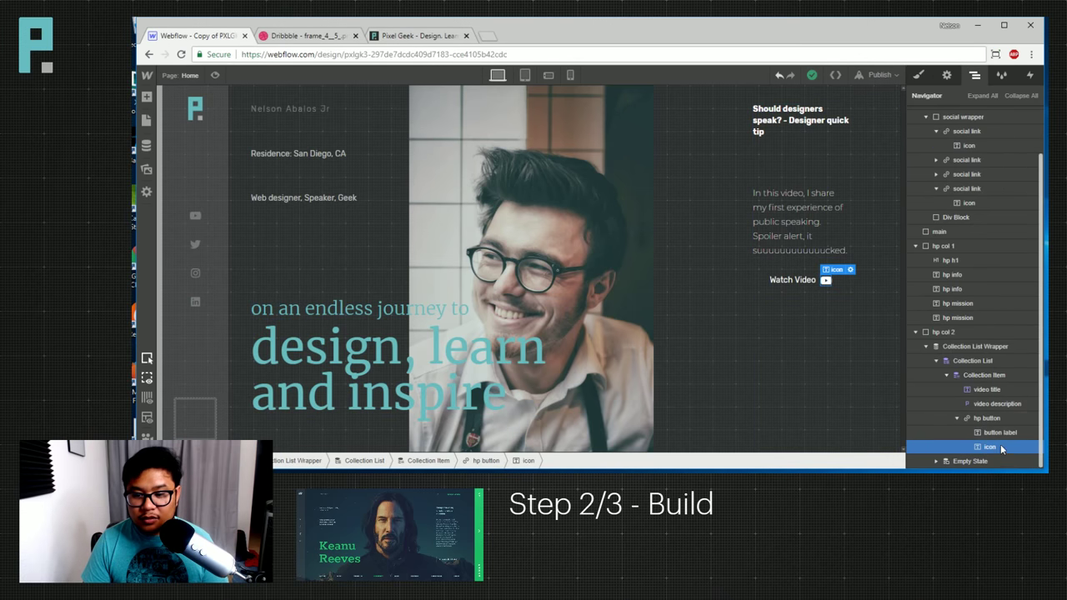
{"action": "left_click_drag", "start_coordinate": [825, 280], "coordinate": [775, 280]}
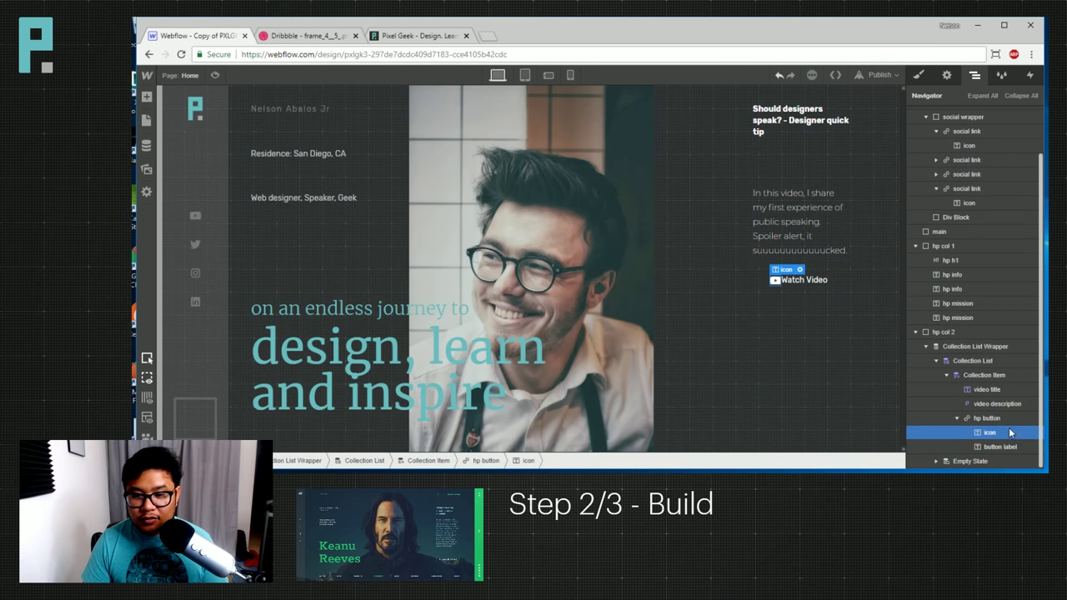
Give the button label 8 px of left and right padding.
{"action": "left_click", "coordinate": [816, 287]}
{"action": "key", "text": "s"}
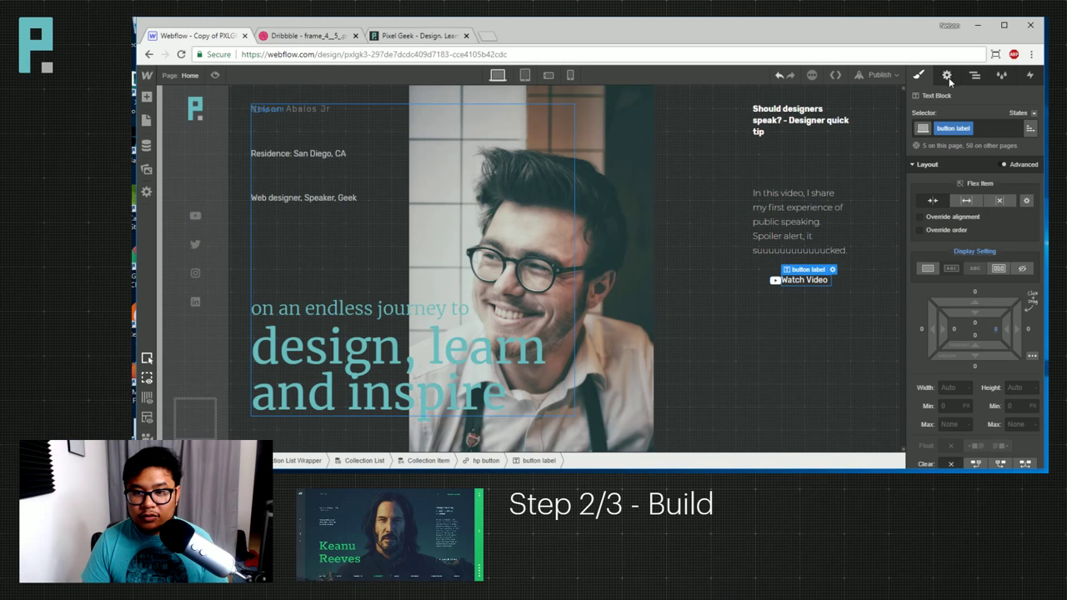
{"action": "left_click_drag", "start_coordinate": [997, 329], "coordinate": [960, 335]}
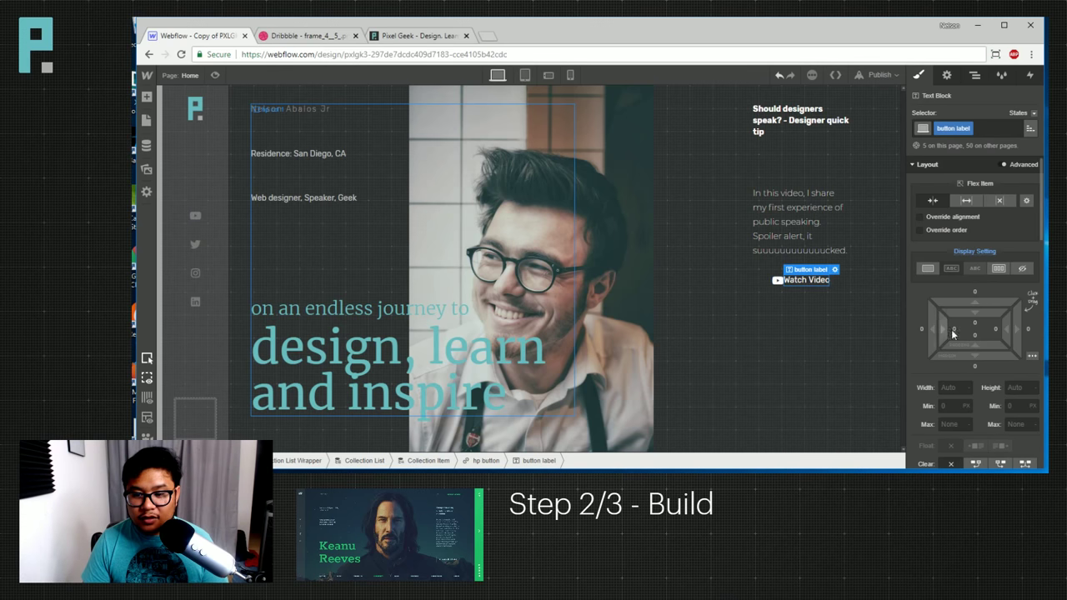
{"action": "left_click", "coordinate": [952, 330]}
{"action": "type", "text": "8"}
{"action": "key", "text": "Return"}
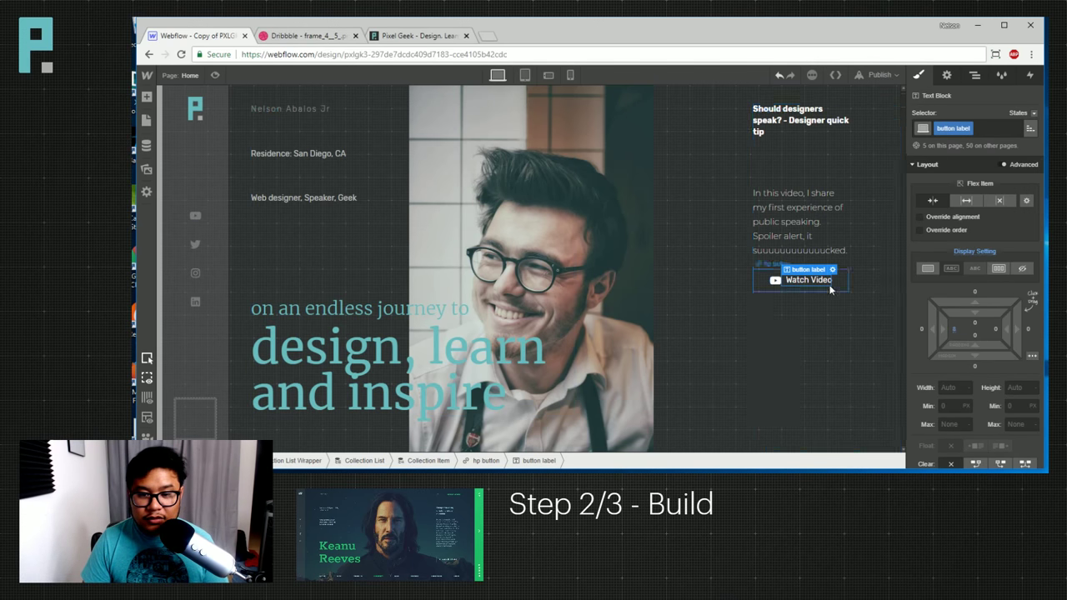
Lower the button label's line height to 19.
{"action": "left_click", "coordinate": [796, 294]}
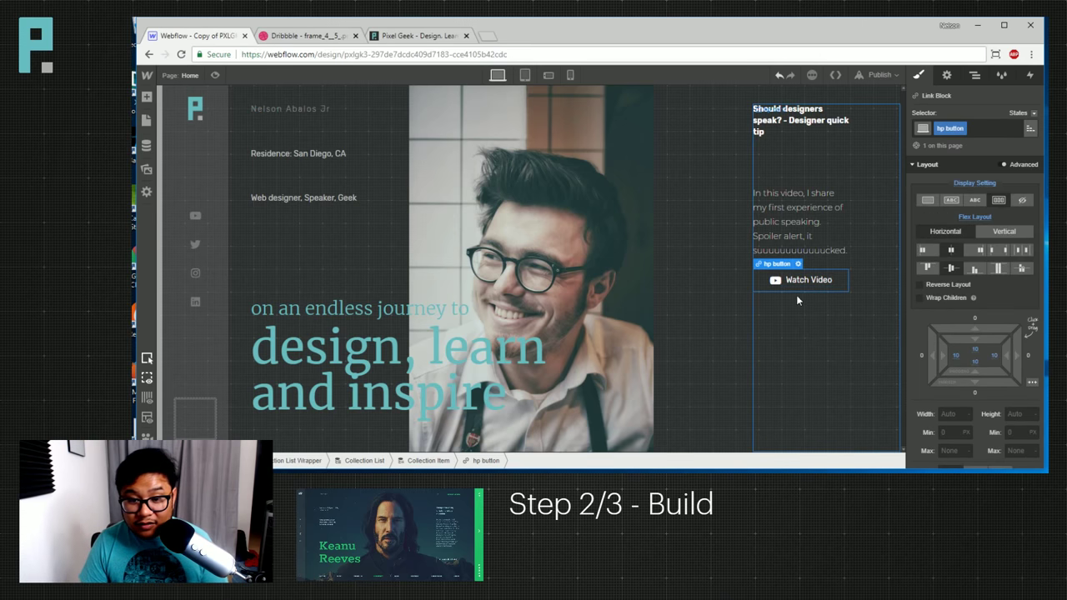
{"action": "left_click", "coordinate": [799, 284]}
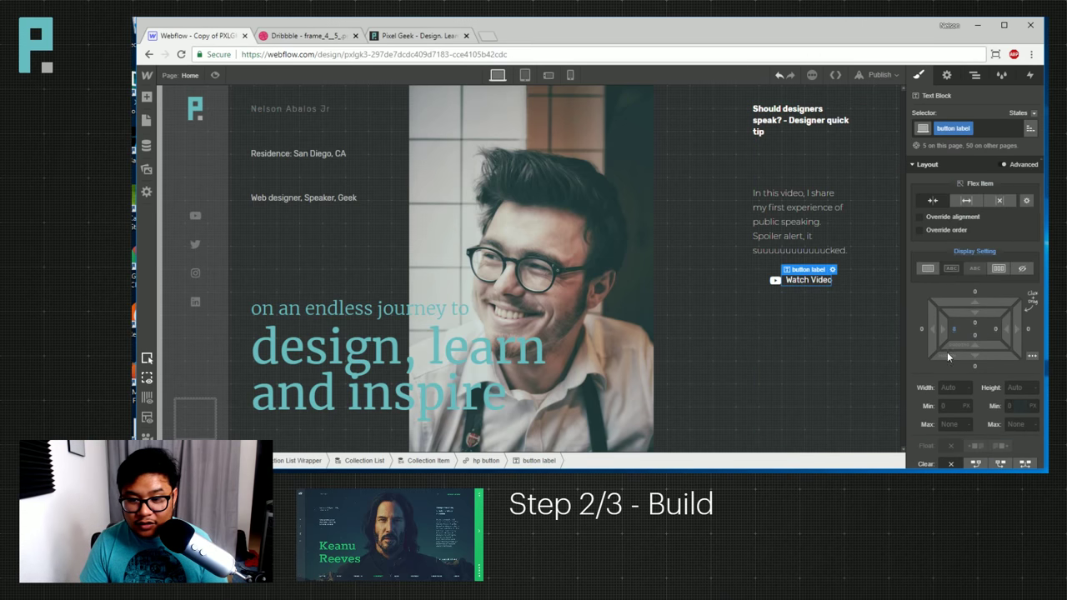
{"action": "scroll", "coordinate": [1007, 396], "scroll_direction": "down", "scroll_amount": 5}
{"action": "left_click", "coordinate": [1009, 438]}
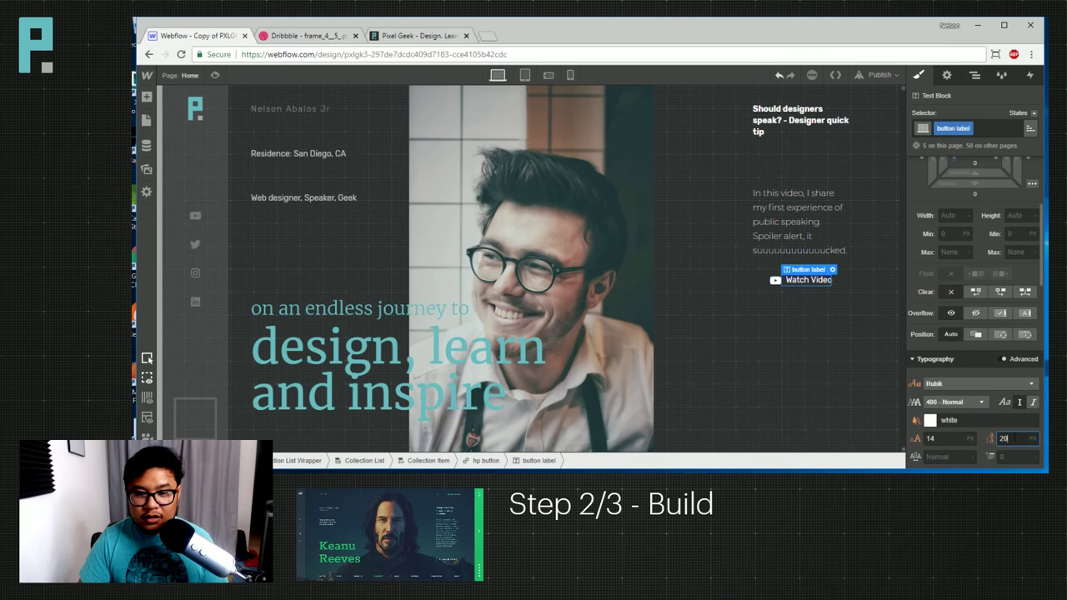
{"action": "key", "text": "Down"}
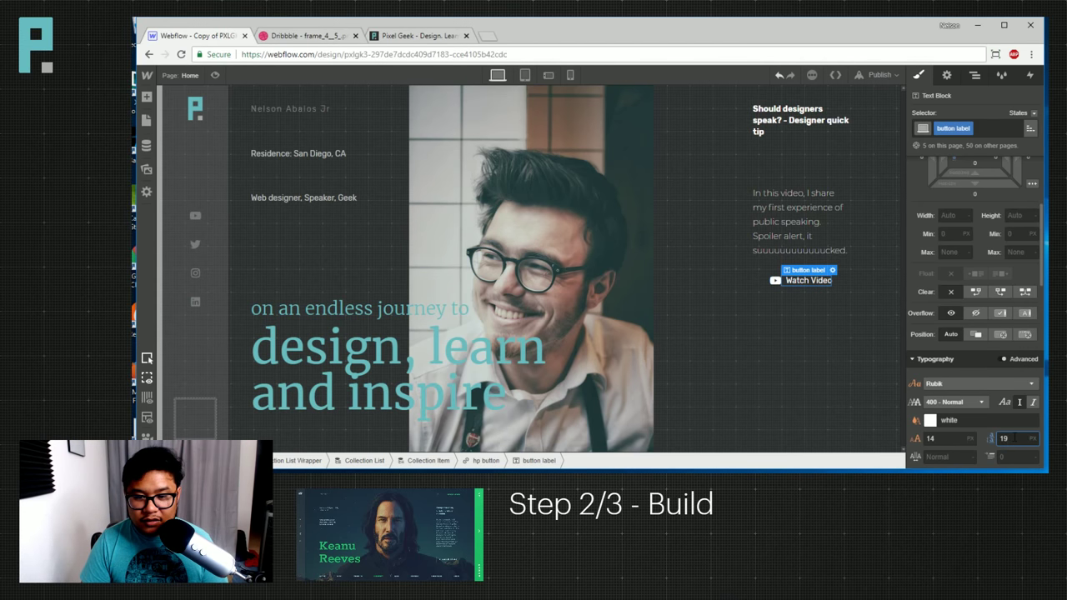
{"action": "left_click", "coordinate": [788, 355]}
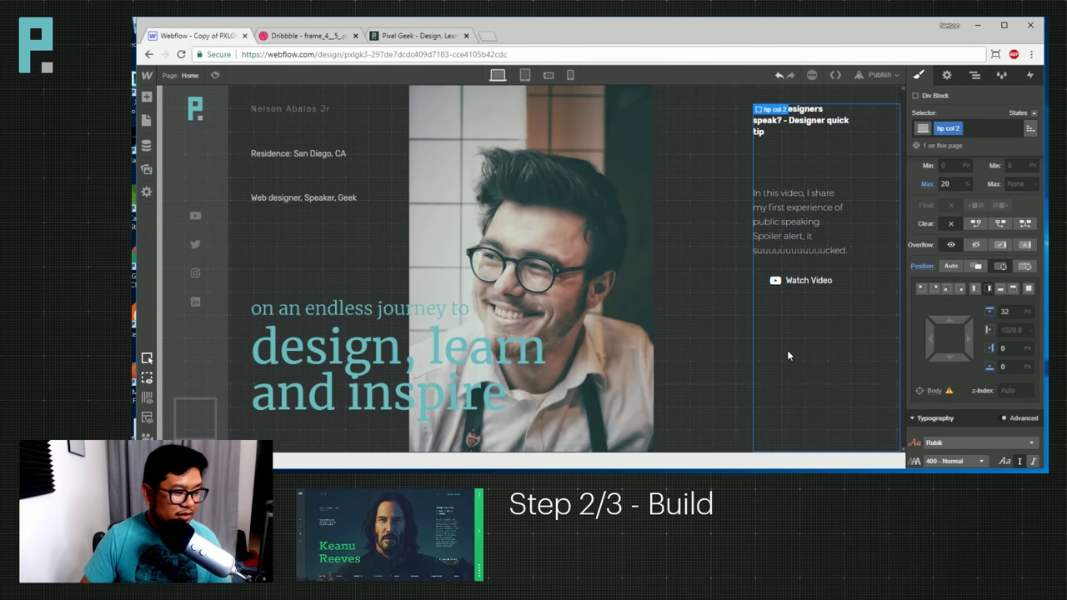
{"action": "left_click", "coordinate": [828, 285]}
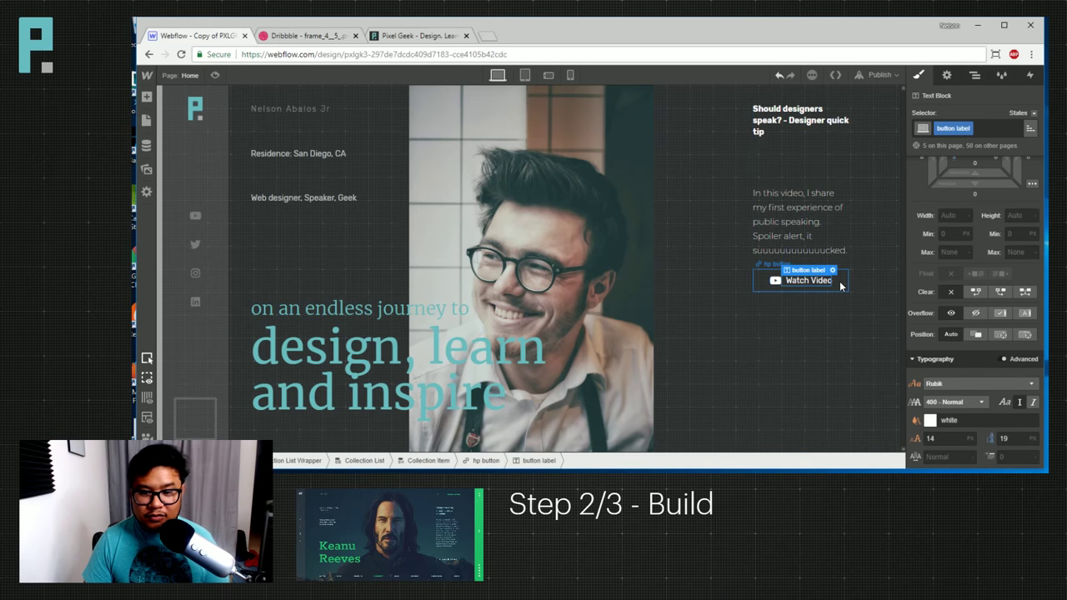
{"action": "scroll", "coordinate": [988, 356], "scroll_direction": "down", "scroll_amount": 10}
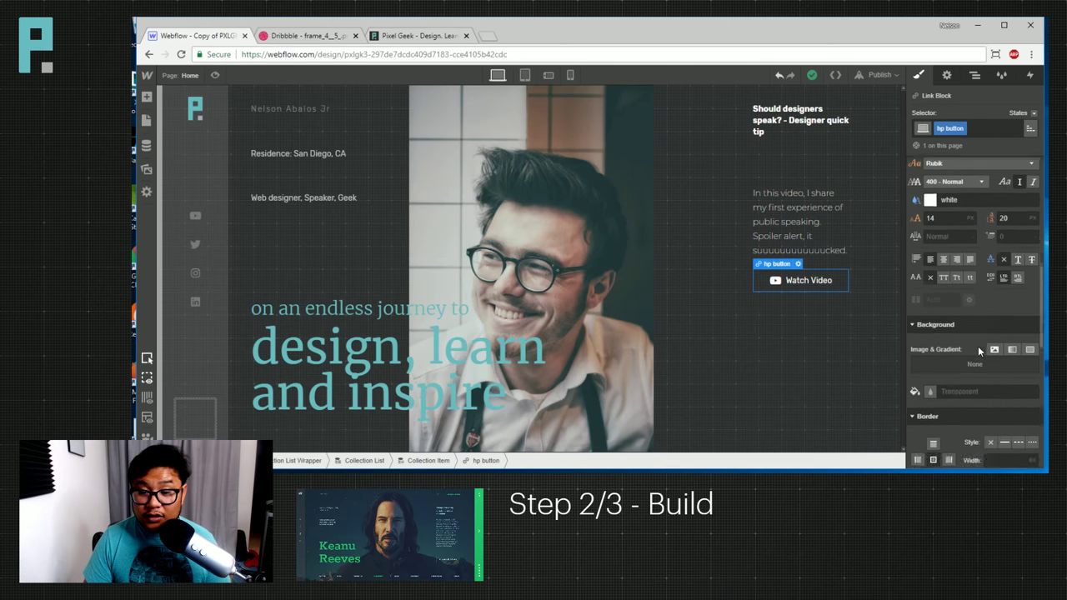
Give the hp button a solid border and text in the secondary font colour.
{"action": "left_click", "coordinate": [1004, 287]}
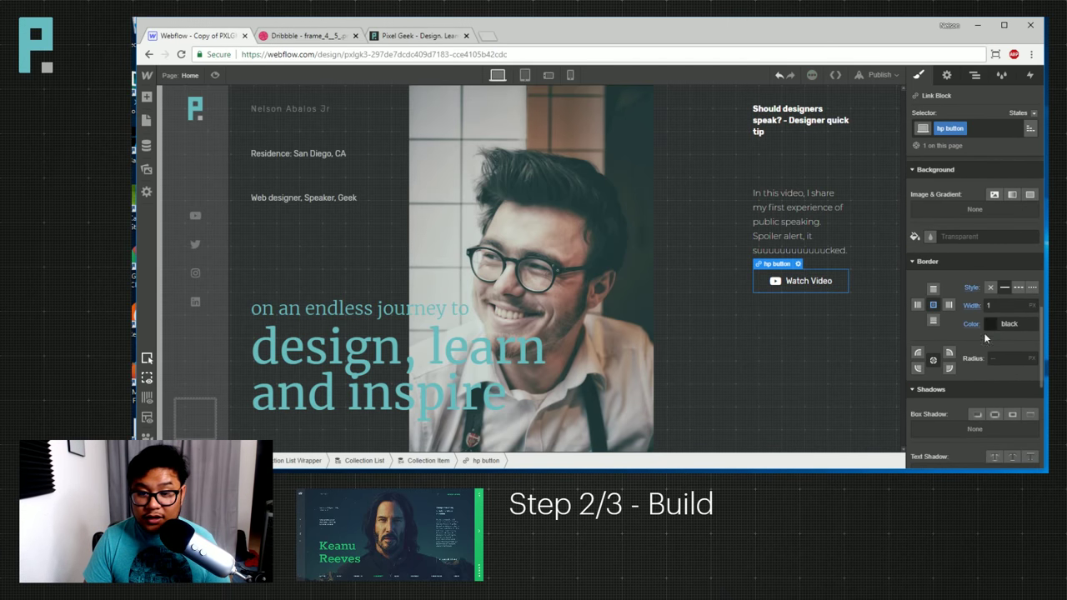
{"action": "left_click", "coordinate": [990, 323]}
{"action": "left_click", "coordinate": [1001, 282]}
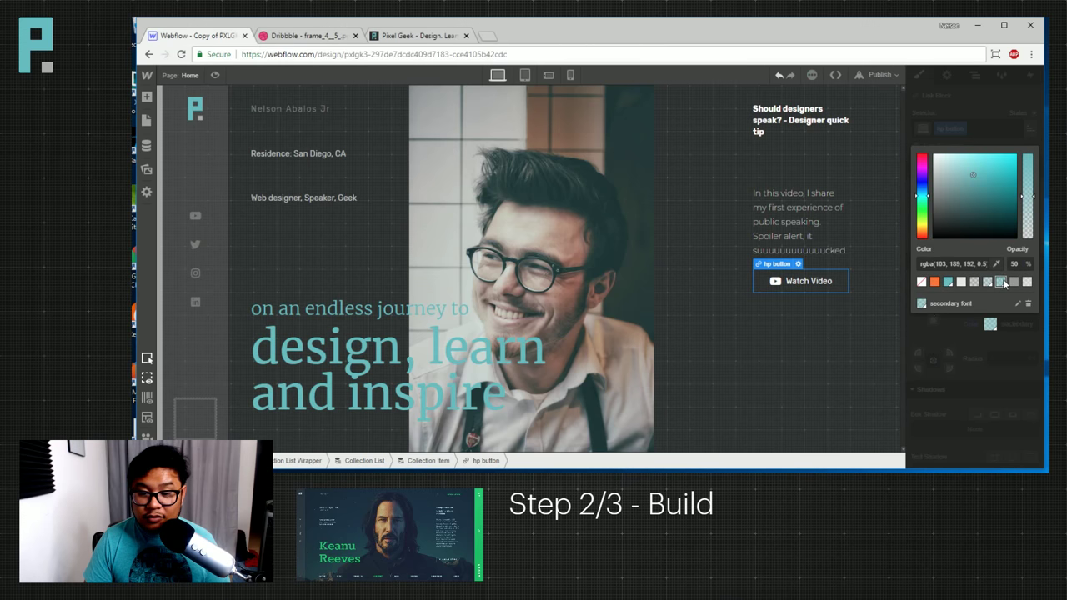
{"action": "scroll", "coordinate": [960, 258], "scroll_direction": "up", "scroll_amount": 10}
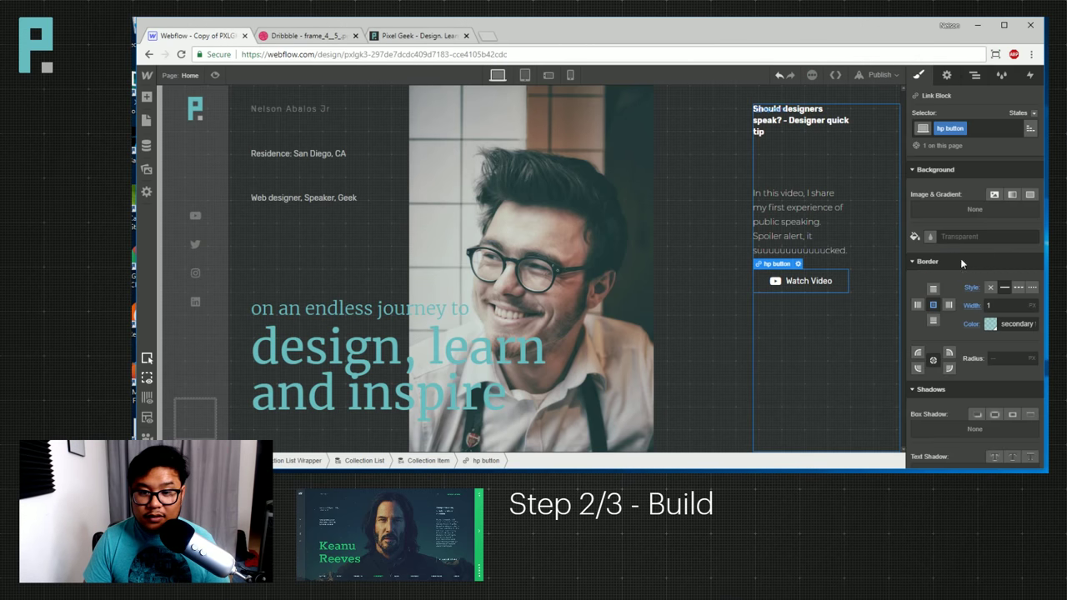
{"action": "left_click", "coordinate": [930, 332]}
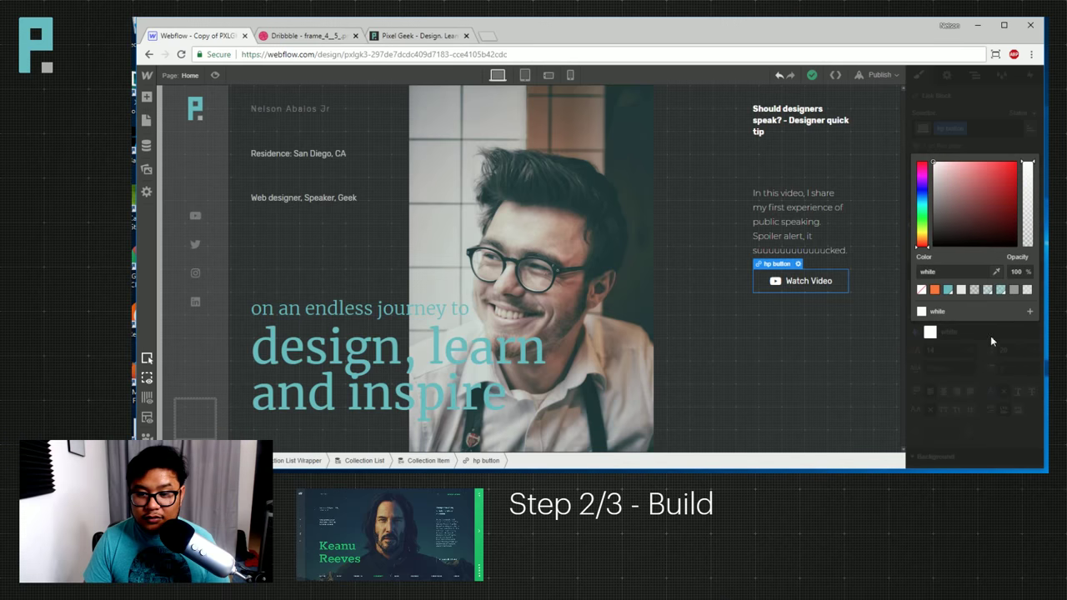
{"action": "left_click", "coordinate": [1000, 289]}
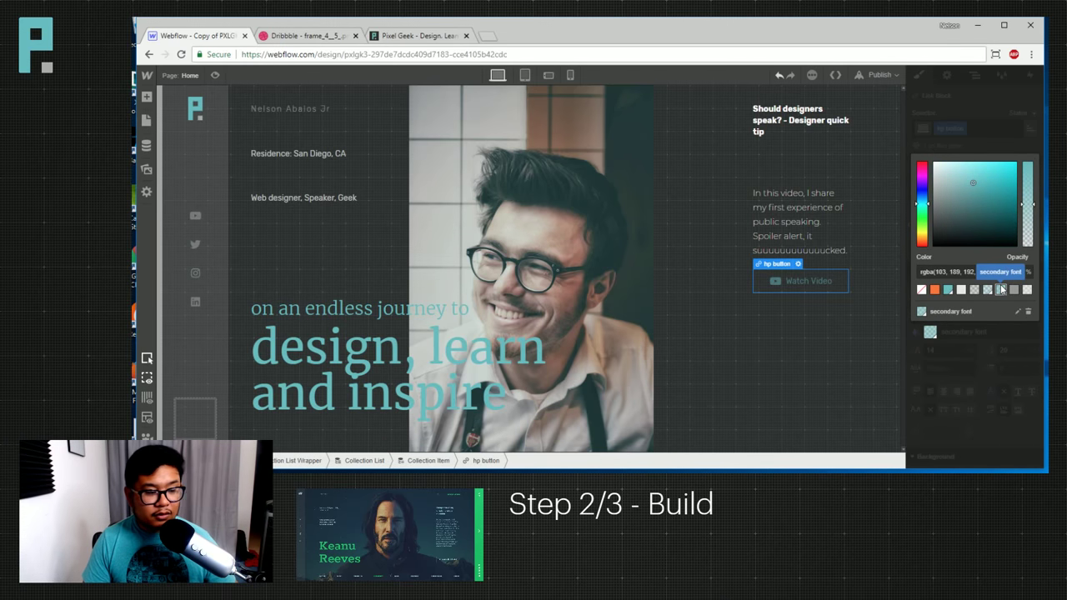
{"action": "left_click", "coordinate": [858, 342]}
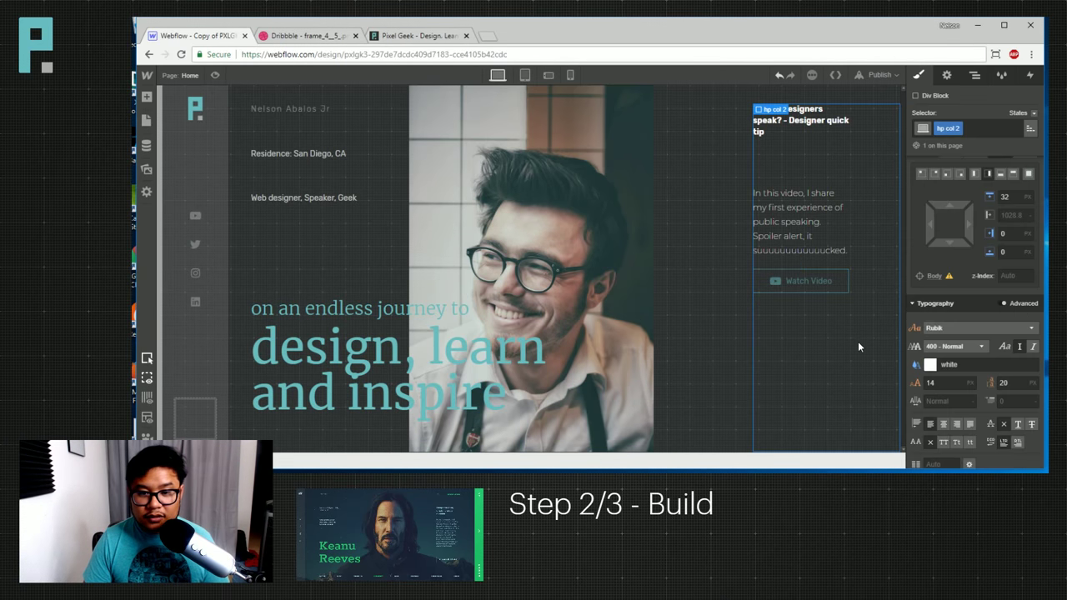
Compare the button with the Pixel Geek site and the Keanu Reeves concept.
{"action": "left_click", "coordinate": [403, 36]}
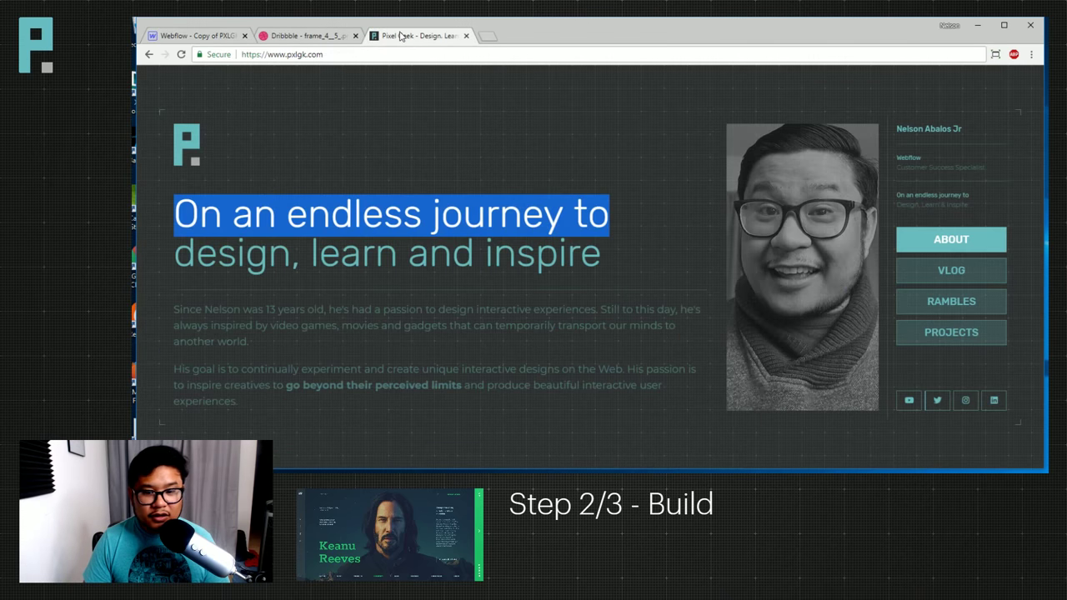
{"action": "left_click", "coordinate": [348, 37]}
{"action": "scroll", "coordinate": [488, 258], "scroll_direction": "up", "scroll_amount": 2}
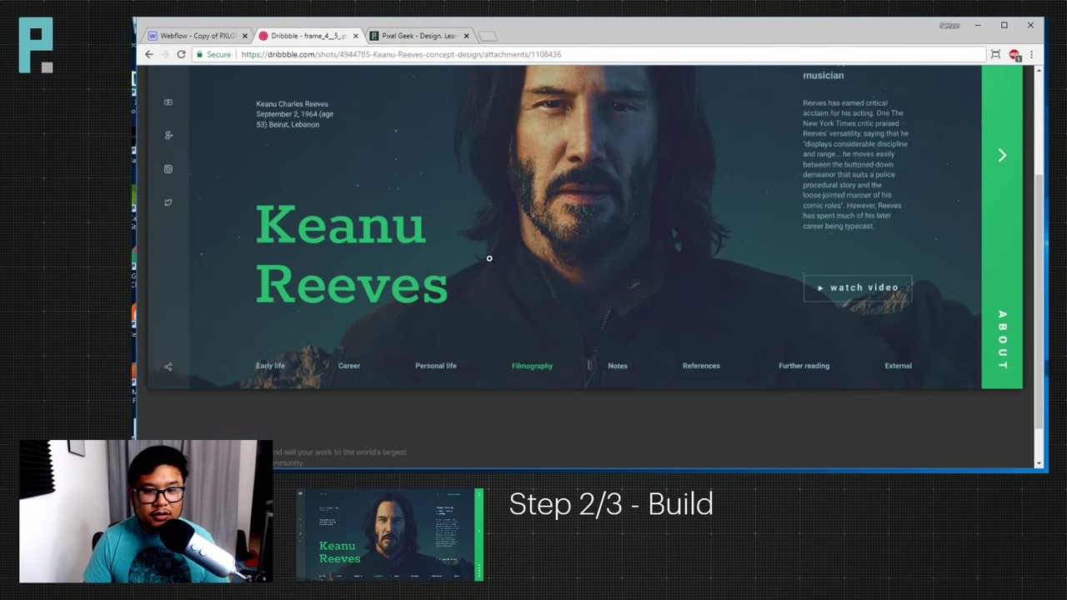
{"action": "left_click", "coordinate": [194, 36]}
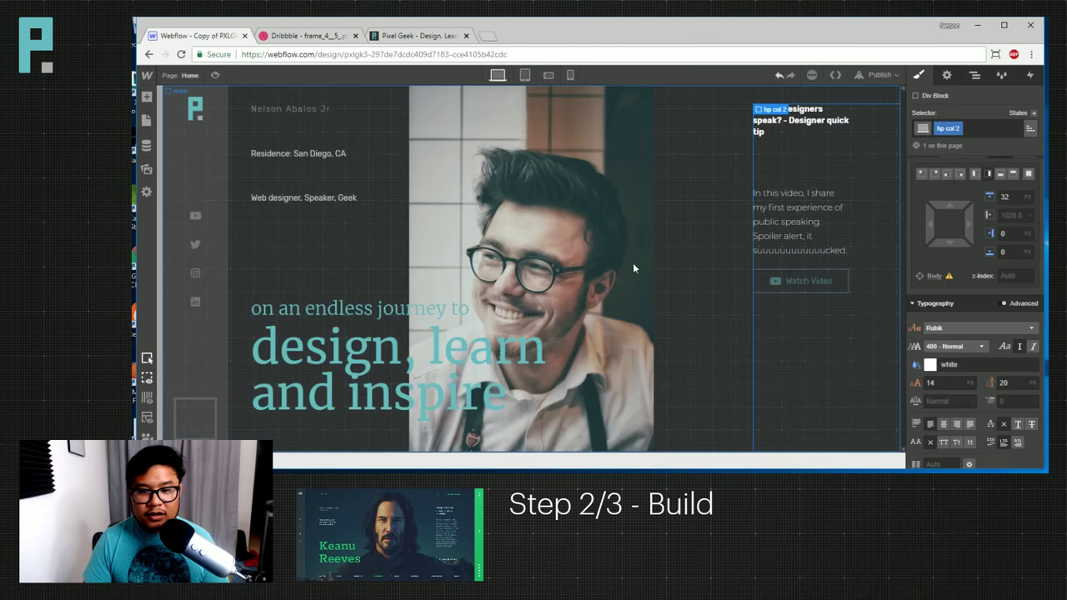
Switch the button's text and border colour to the main font teal.
{"action": "left_click", "coordinate": [846, 289]}
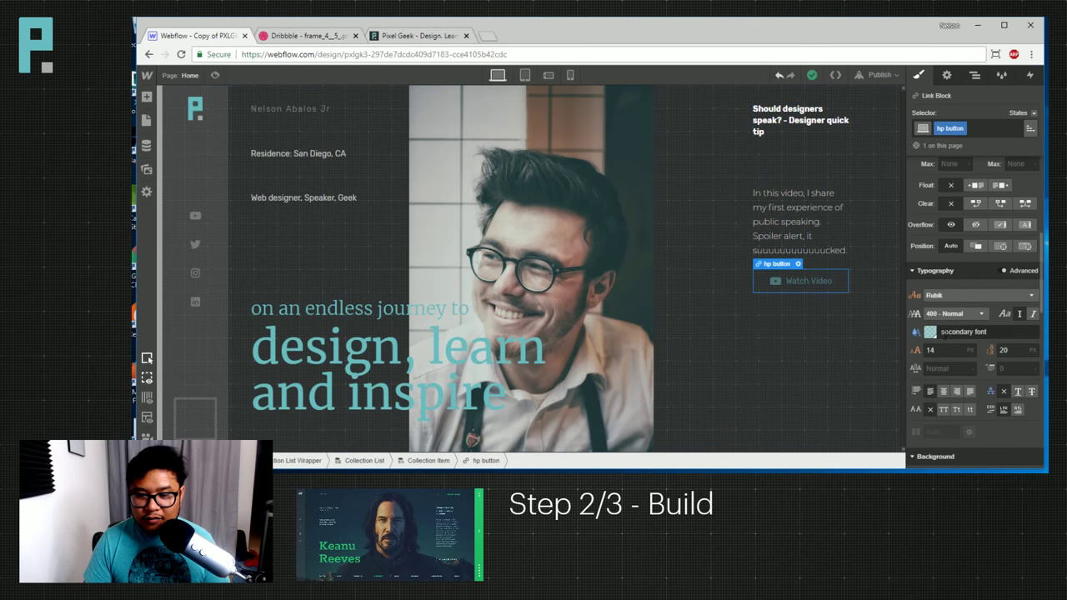
{"action": "left_click", "coordinate": [930, 331]}
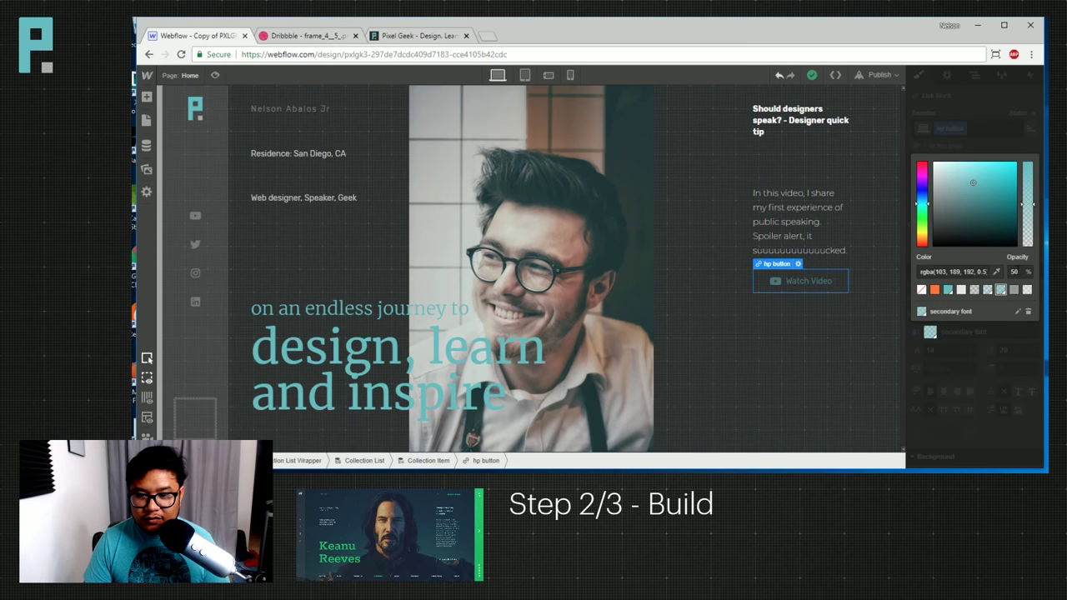
{"action": "left_click", "coordinate": [948, 290]}
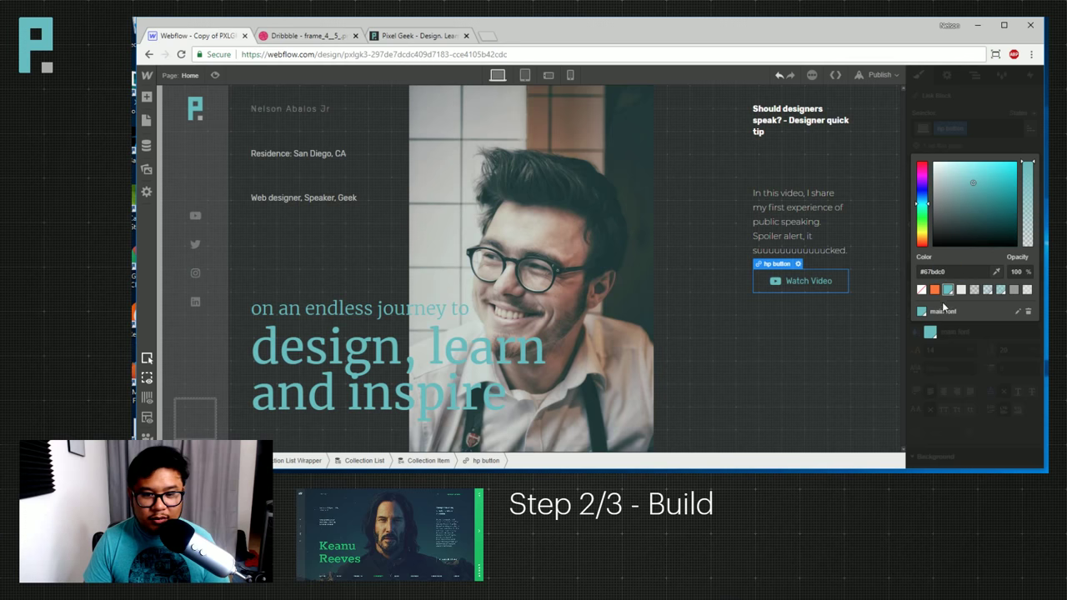
{"action": "left_click", "coordinate": [986, 403]}
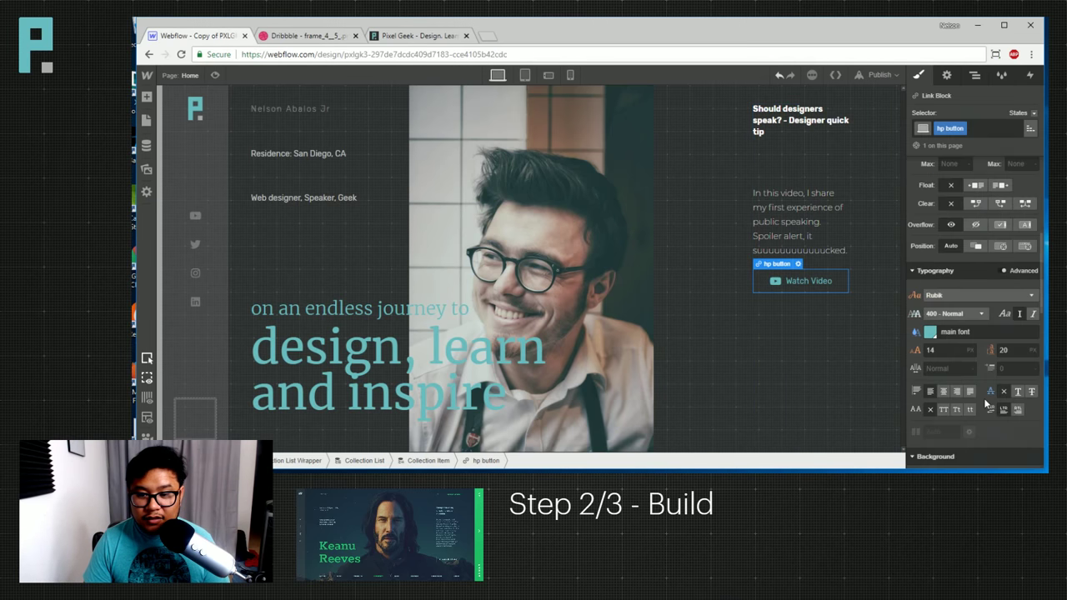
{"action": "scroll", "coordinate": [983, 397], "scroll_direction": "down", "scroll_amount": 5}
{"action": "left_click", "coordinate": [990, 382]}
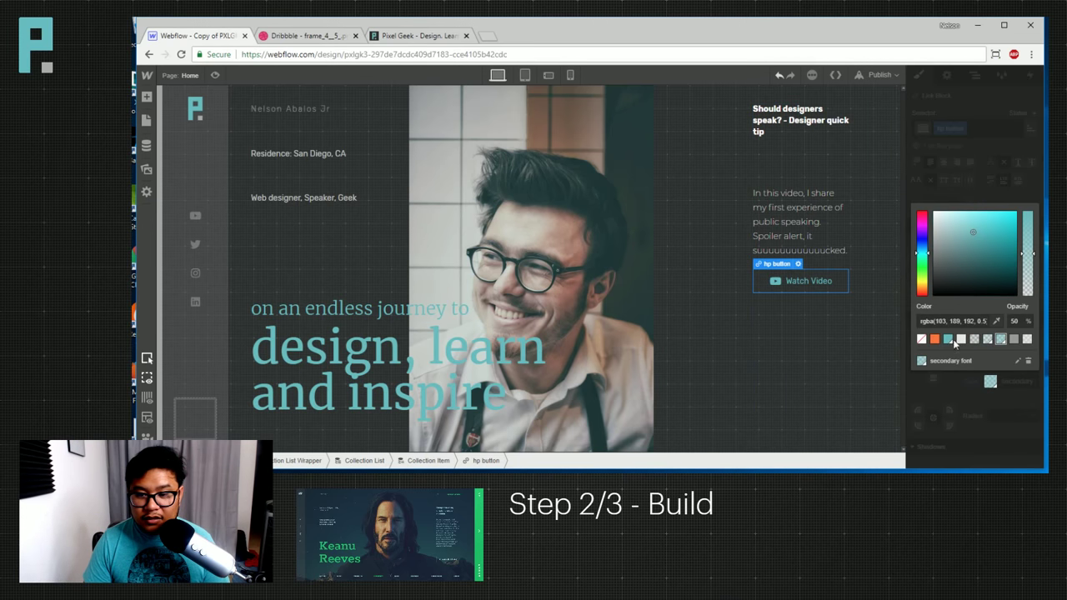
{"action": "left_click", "coordinate": [827, 381]}
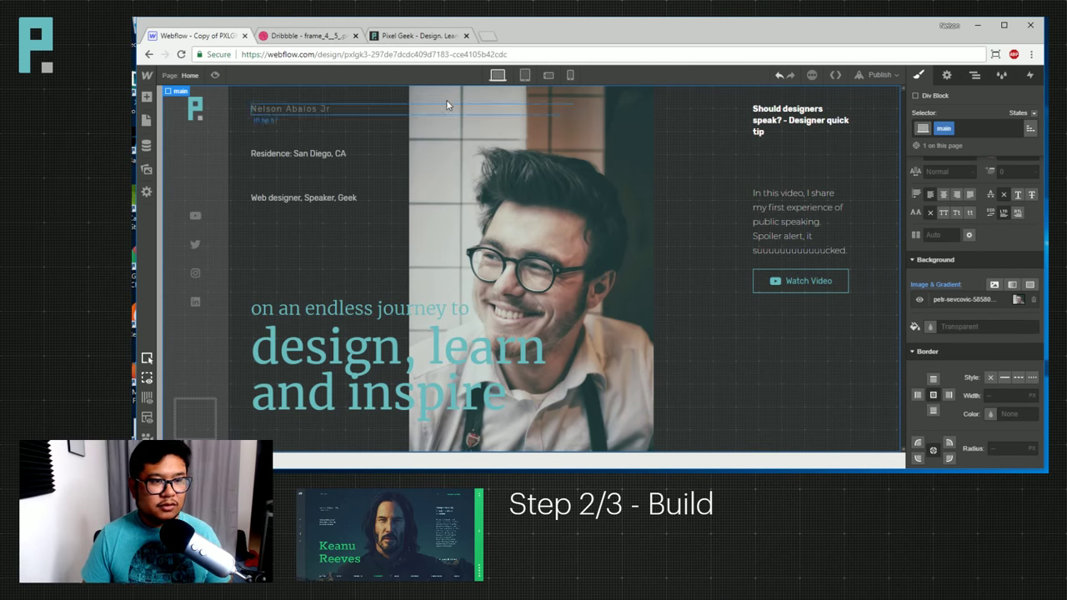
Check the teal-outlined button against the Keanu Reeves concept and reselect it.
{"action": "left_click", "coordinate": [314, 40]}
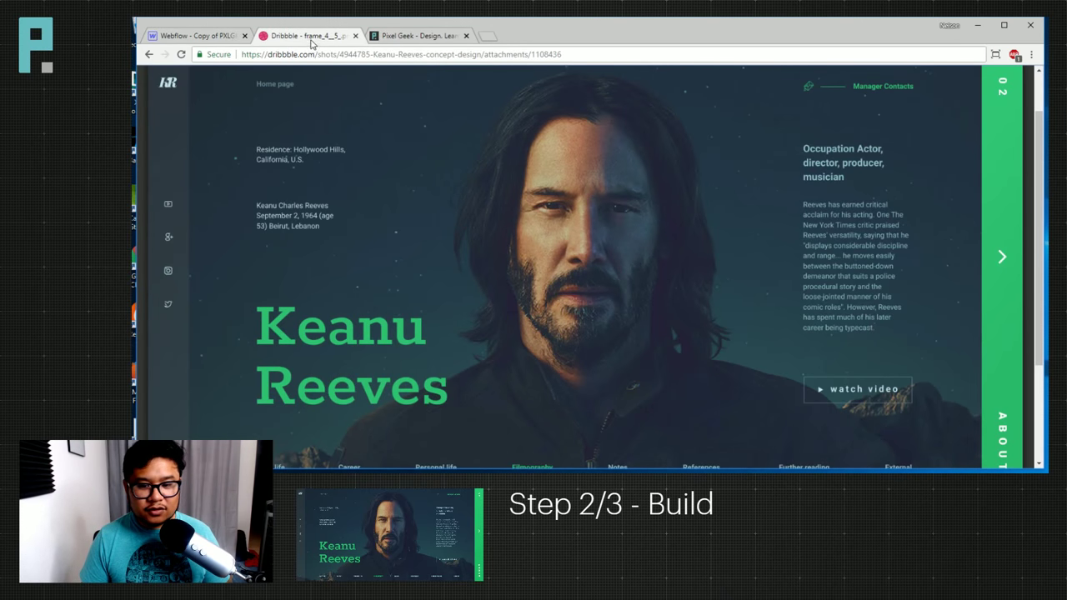
{"action": "left_click", "coordinate": [236, 36]}
{"action": "left_click", "coordinate": [762, 283]}
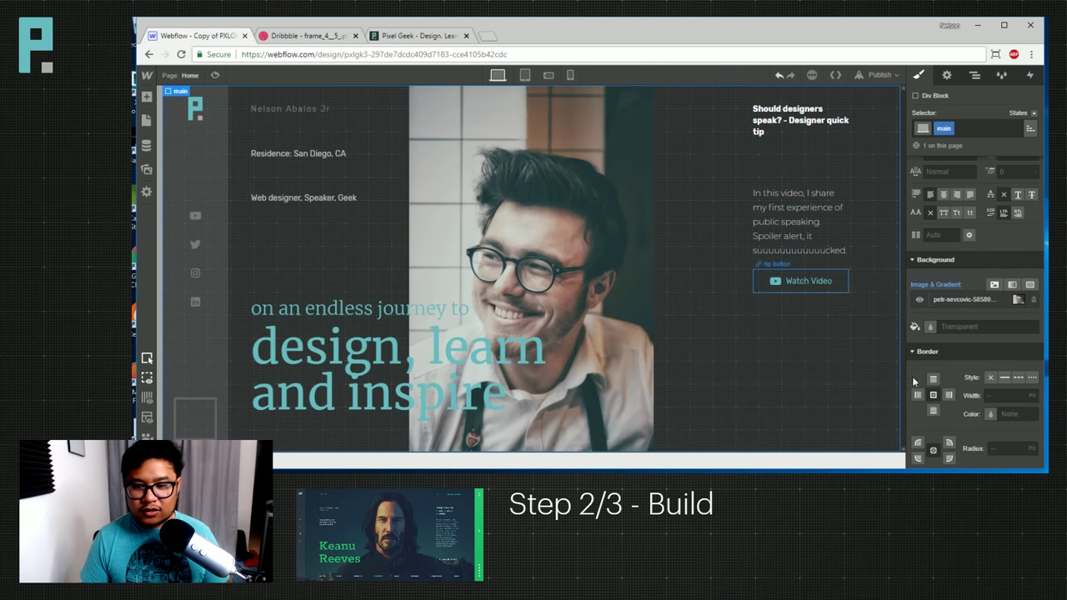
{"action": "scroll", "coordinate": [997, 391], "scroll_direction": "down", "scroll_amount": 3}
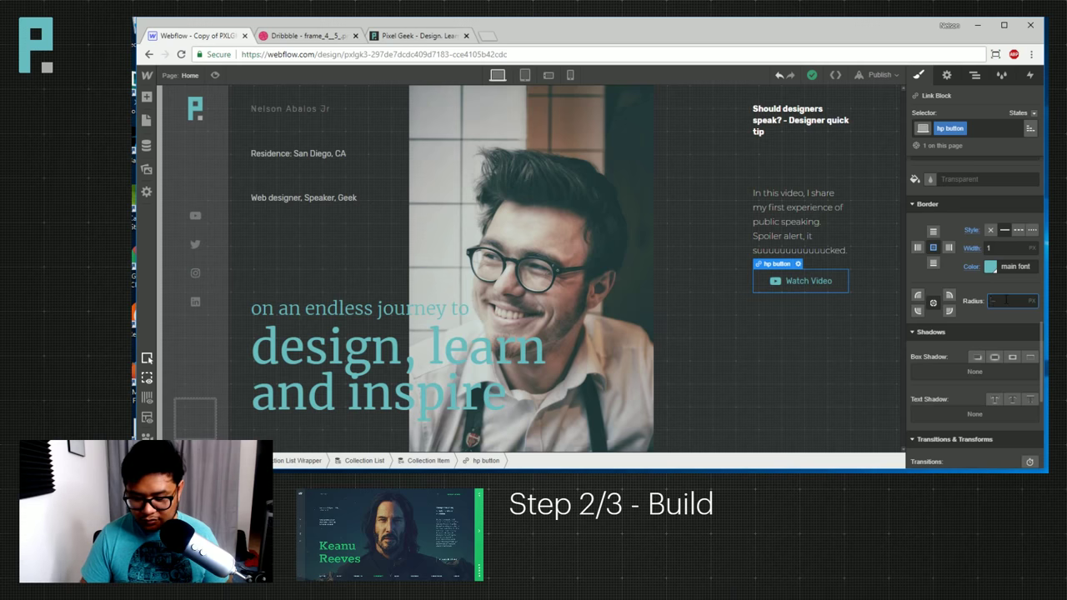
{"action": "left_click", "coordinate": [839, 446]}
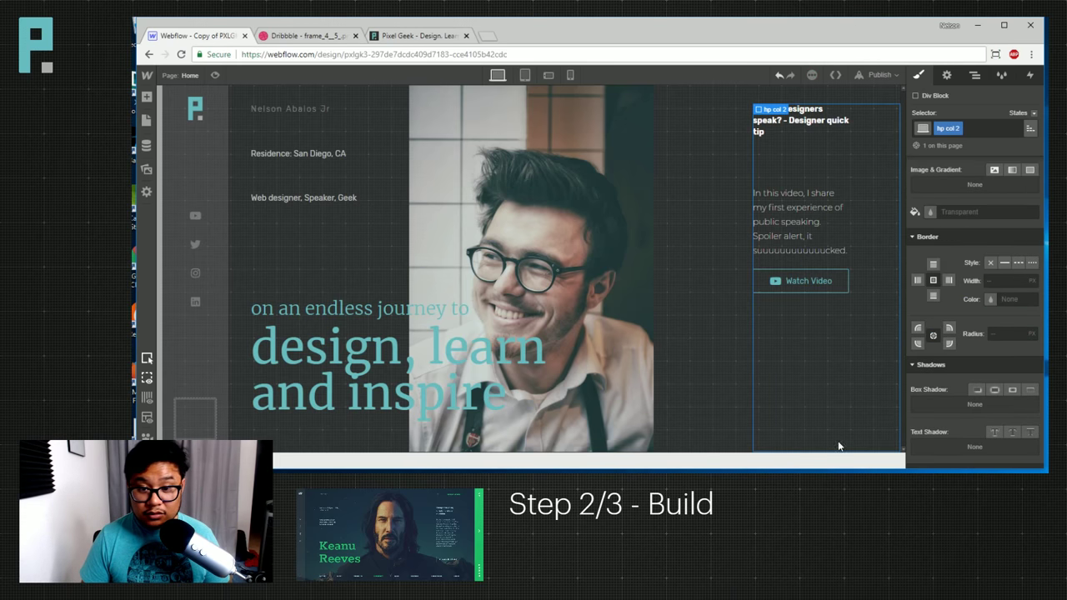
{"action": "left_click", "coordinate": [729, 374]}
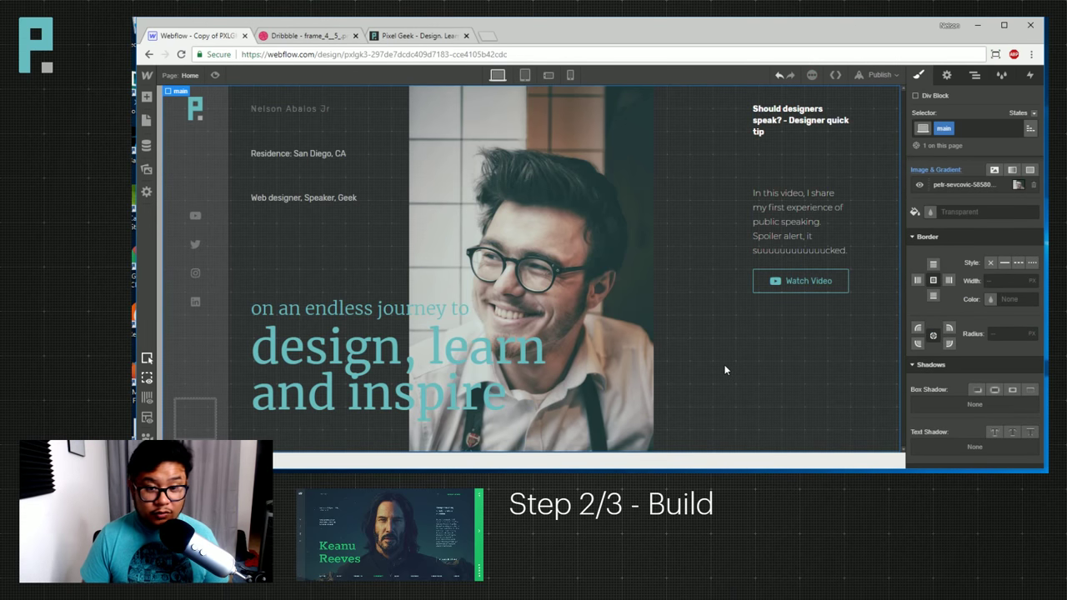
{"action": "left_click", "coordinate": [759, 285]}
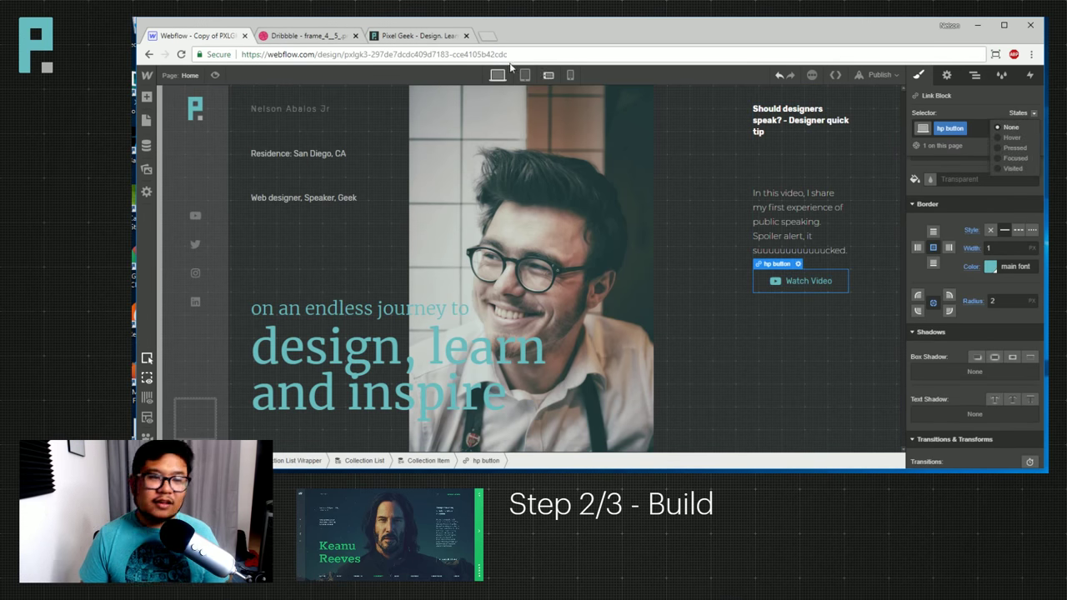
Show the Keanu Reeves concept shot in the Dribbble tab.
{"action": "left_click", "coordinate": [303, 37]}
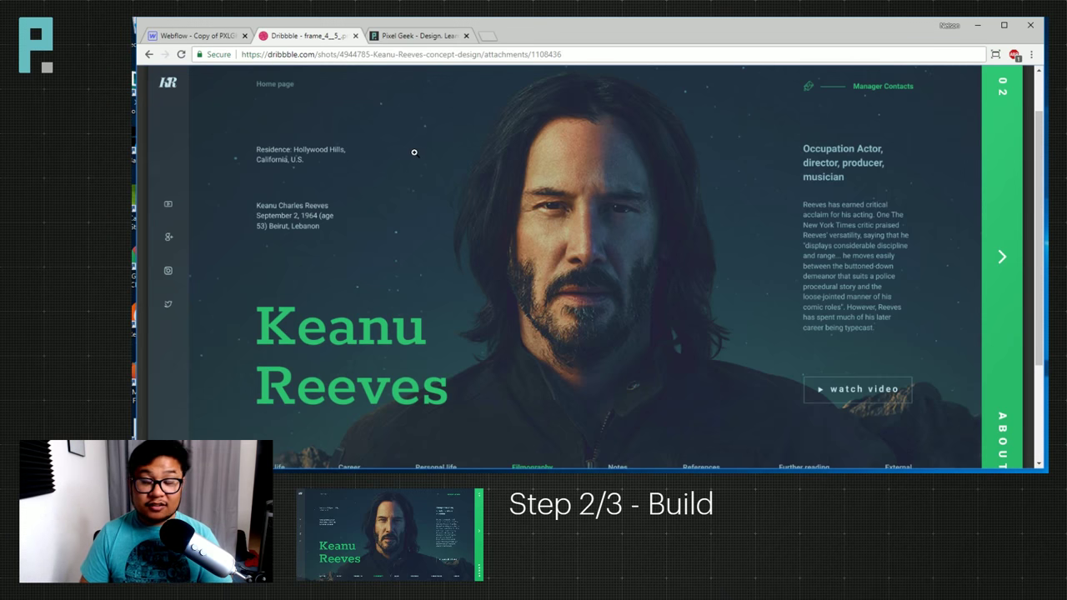
Add a Hover state to the hp button with a secondary font teal background.
{"action": "left_click", "coordinate": [201, 36]}
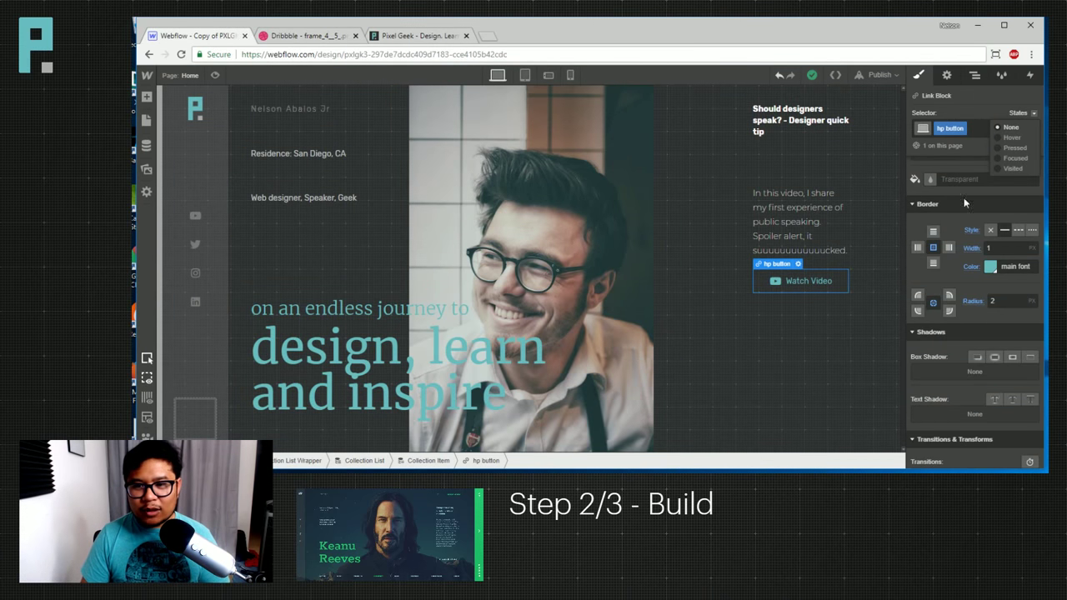
{"action": "left_click", "coordinate": [1012, 138]}
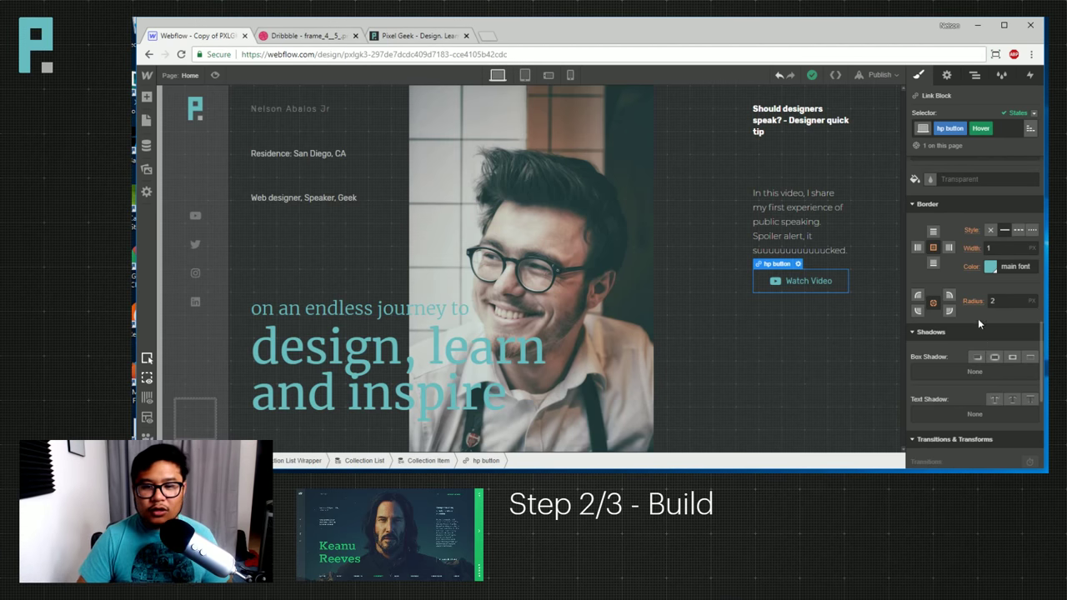
{"action": "scroll", "coordinate": [972, 301], "scroll_direction": "down", "scroll_amount": 2}
{"action": "scroll", "coordinate": [972, 301], "scroll_direction": "up", "scroll_amount": 3}
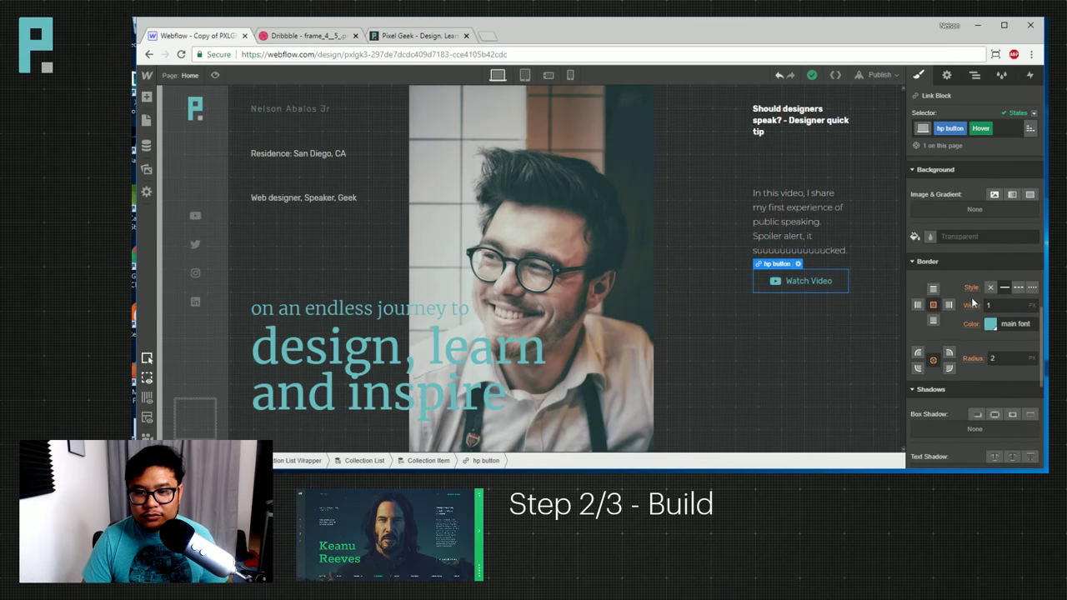
{"action": "left_click", "coordinate": [930, 236]}
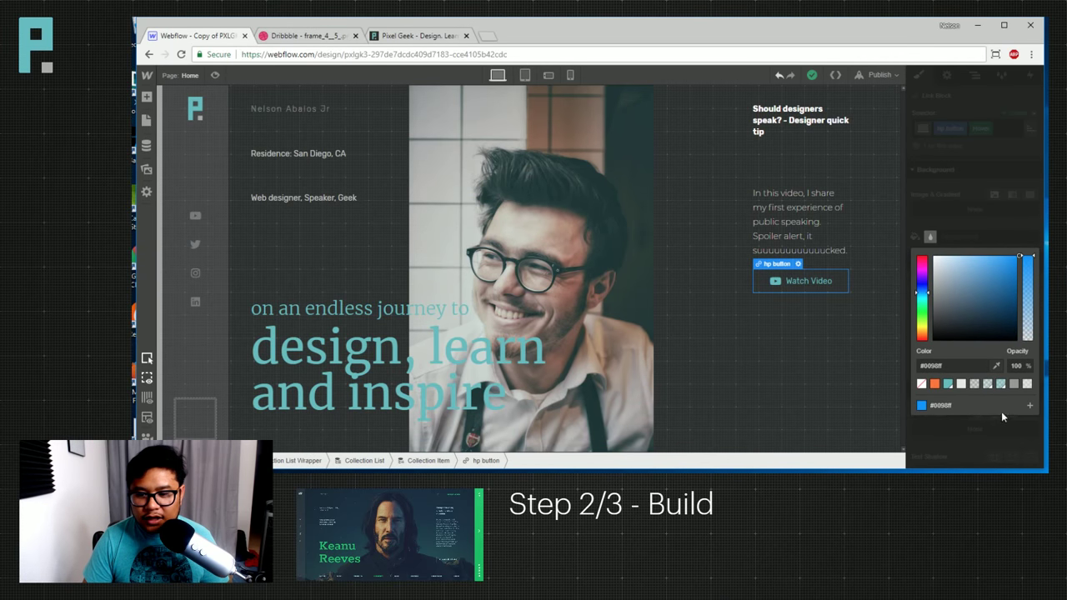
{"action": "left_click", "coordinate": [999, 384]}
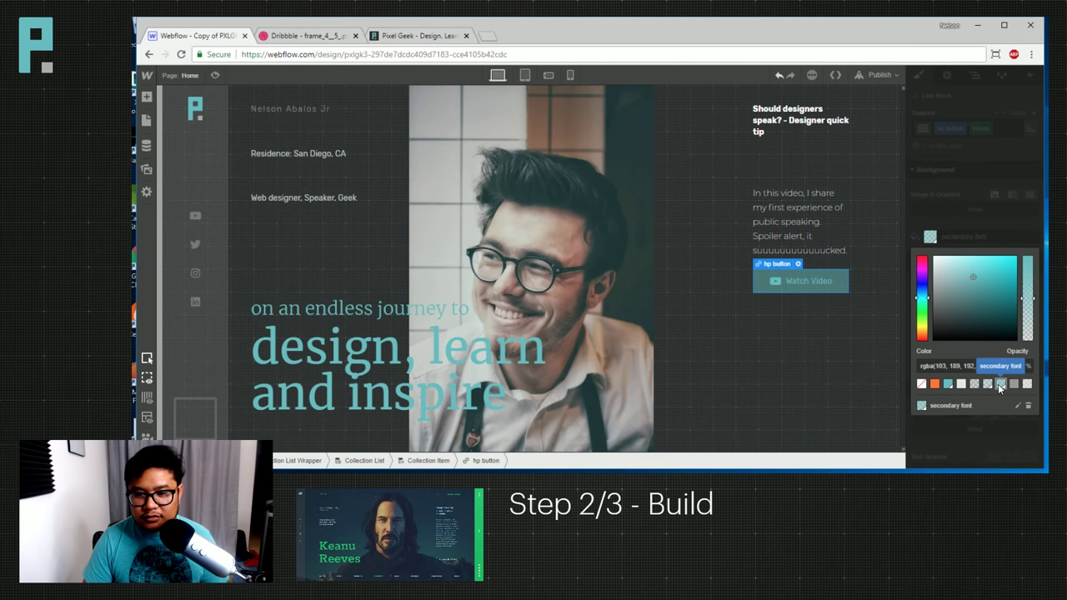
{"action": "left_click", "coordinate": [1023, 239]}
Make the hover text pure white, return to the None state, and preview the page.
{"action": "scroll", "coordinate": [976, 292], "scroll_direction": "up", "scroll_amount": 2}
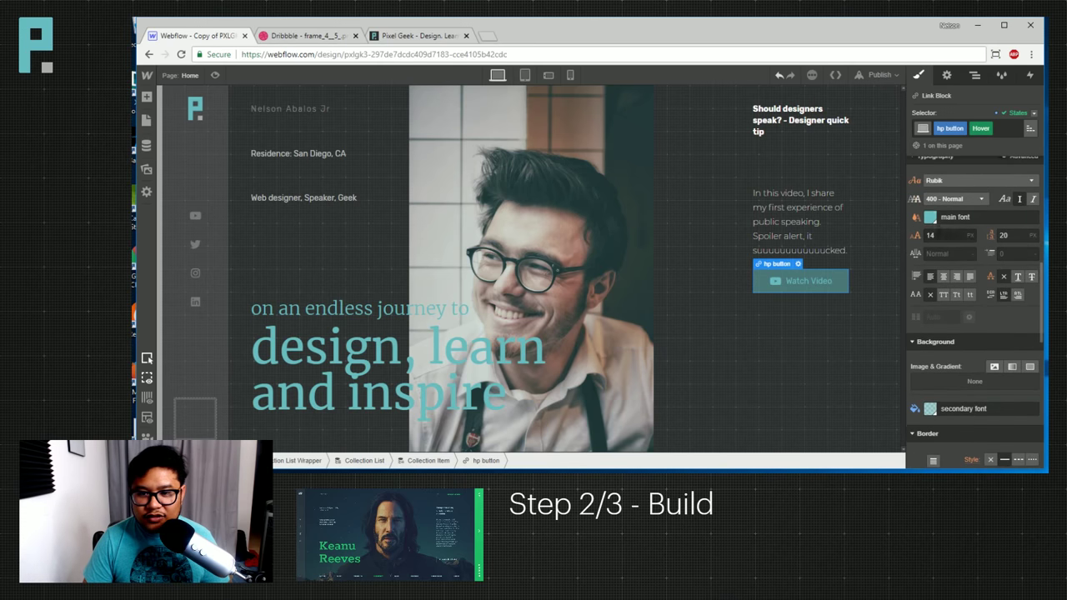
{"action": "left_click", "coordinate": [930, 217]}
{"action": "left_click", "coordinate": [961, 364]}
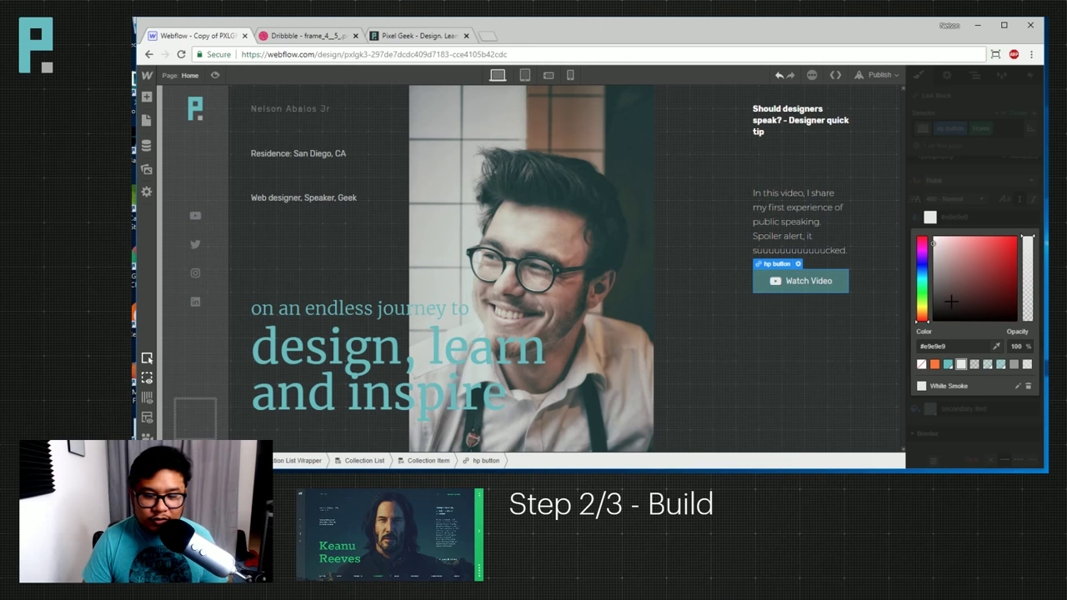
{"action": "left_click_drag", "start_coordinate": [958, 255], "coordinate": [927, 231]}
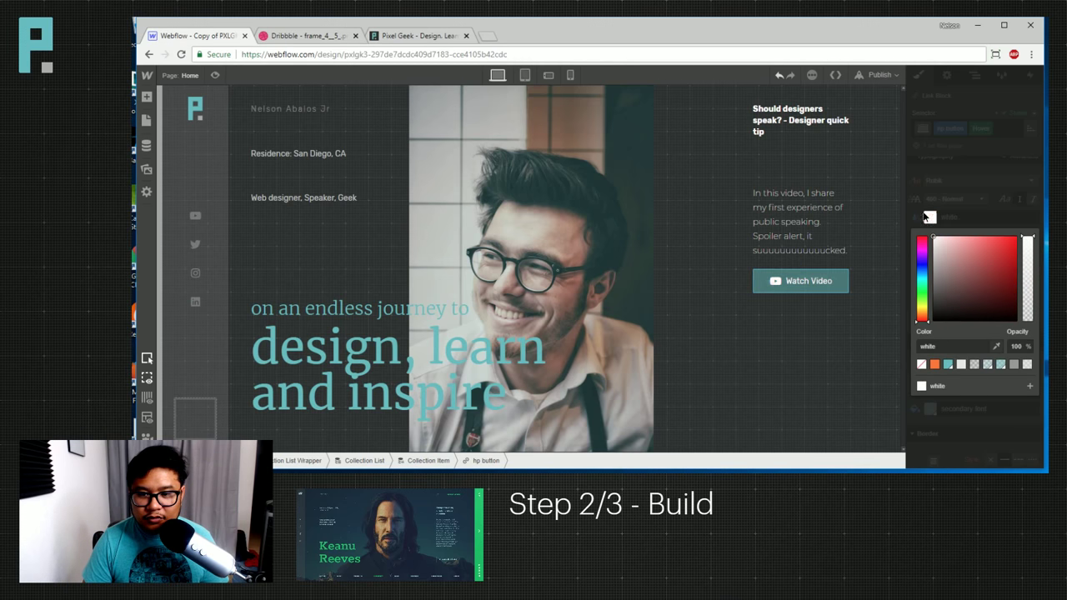
{"action": "left_click", "coordinate": [985, 172]}
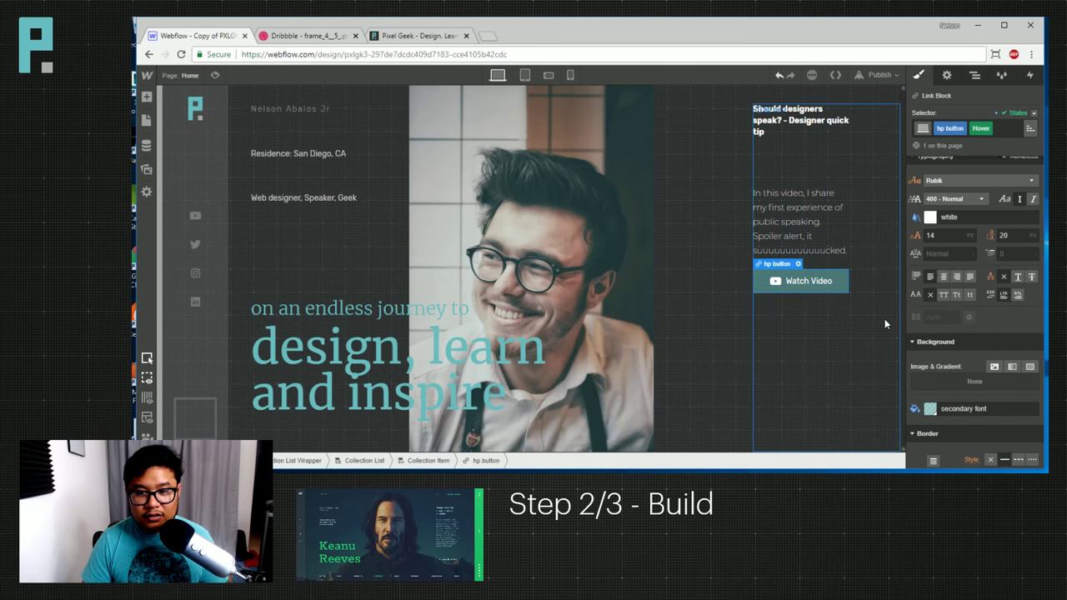
{"action": "left_click", "coordinate": [1018, 113]}
{"action": "left_click", "coordinate": [1022, 127]}
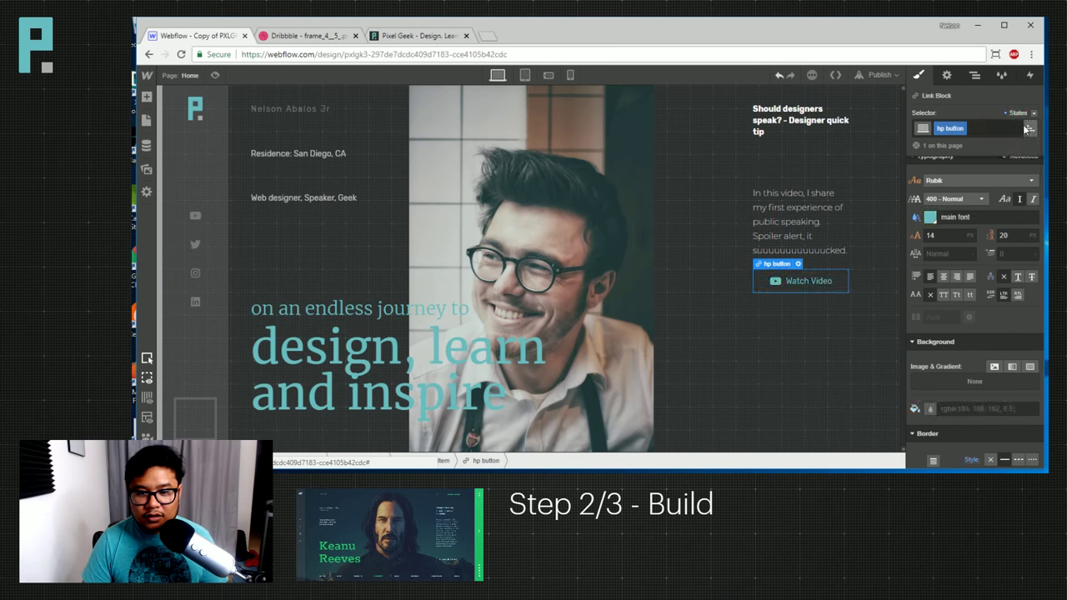
{"action": "left_click", "coordinate": [214, 77]}
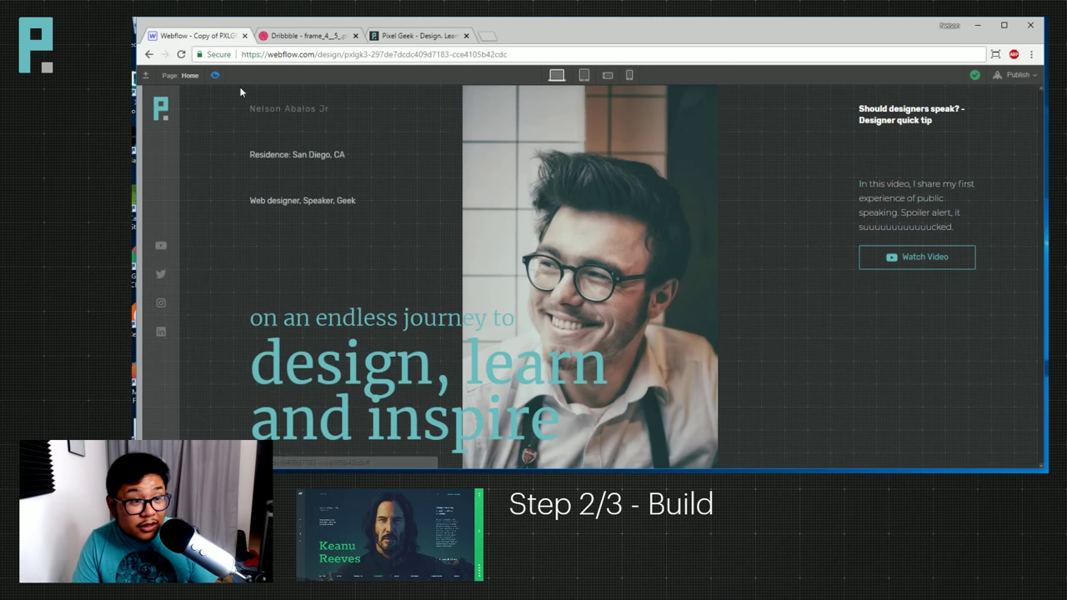
Exit preview and cut the Watch Video icon's bottom padding to 1 px.
{"action": "key", "text": "ctrl+shift+p"}
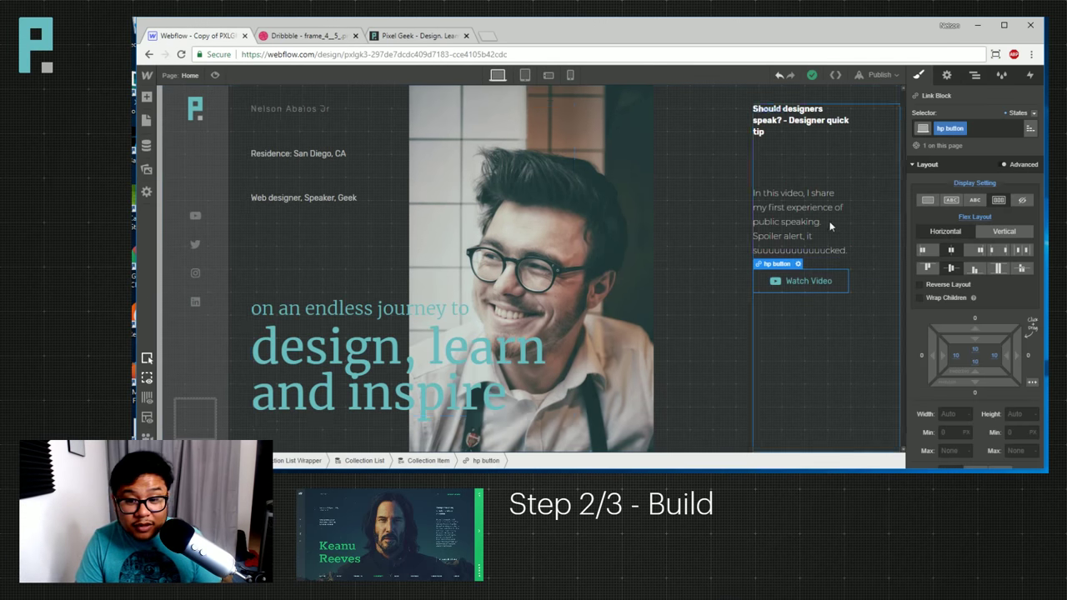
{"action": "left_click", "coordinate": [775, 281]}
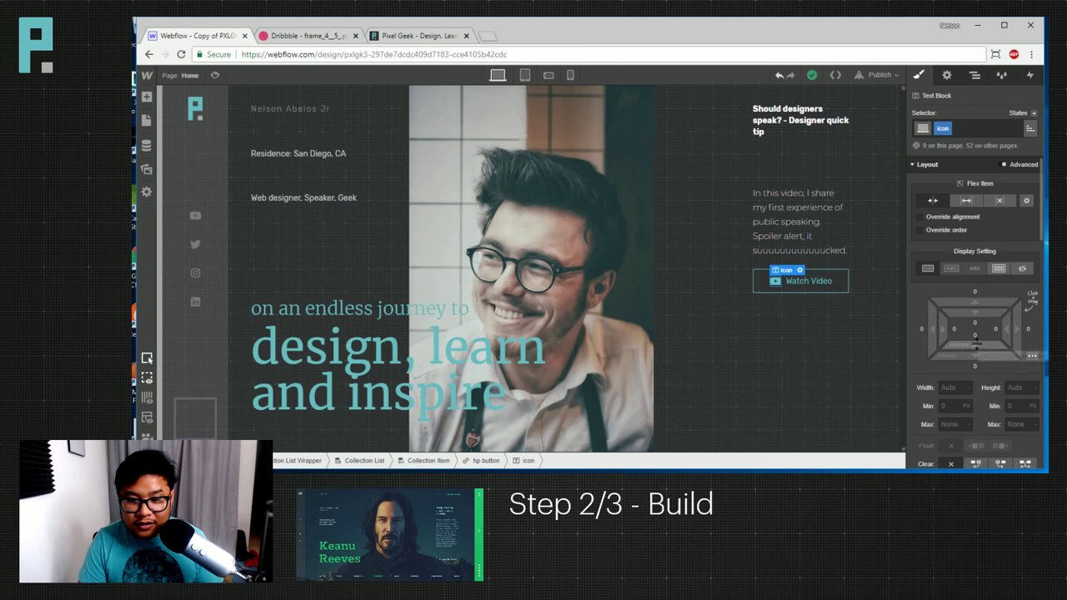
{"action": "left_click_drag", "start_coordinate": [976, 341], "coordinate": [980, 337]}
{"action": "left_click", "coordinate": [782, 422]}
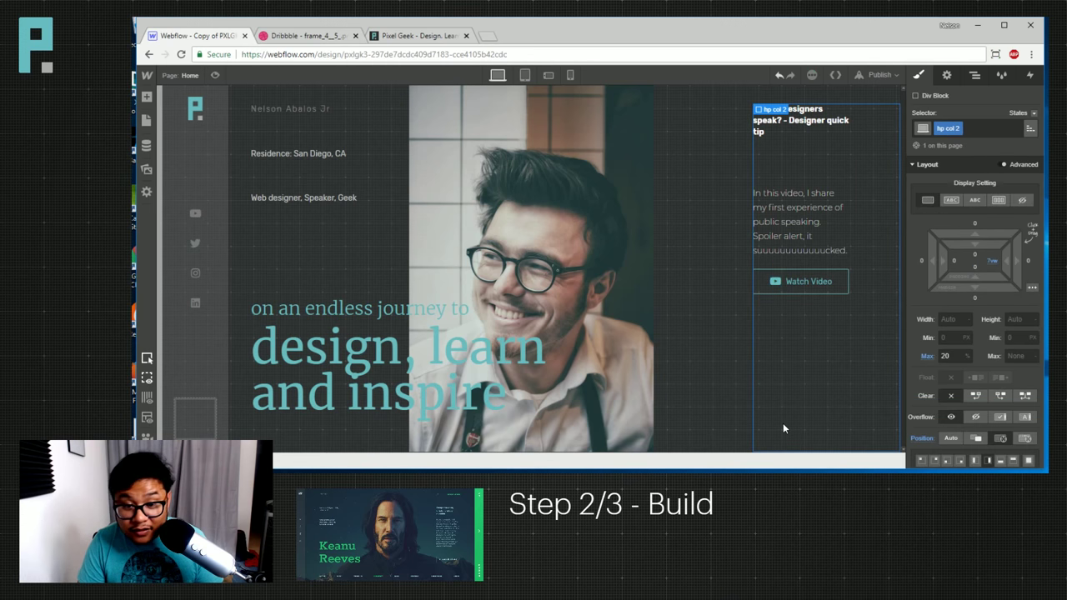
{"action": "left_click", "coordinate": [775, 281]}
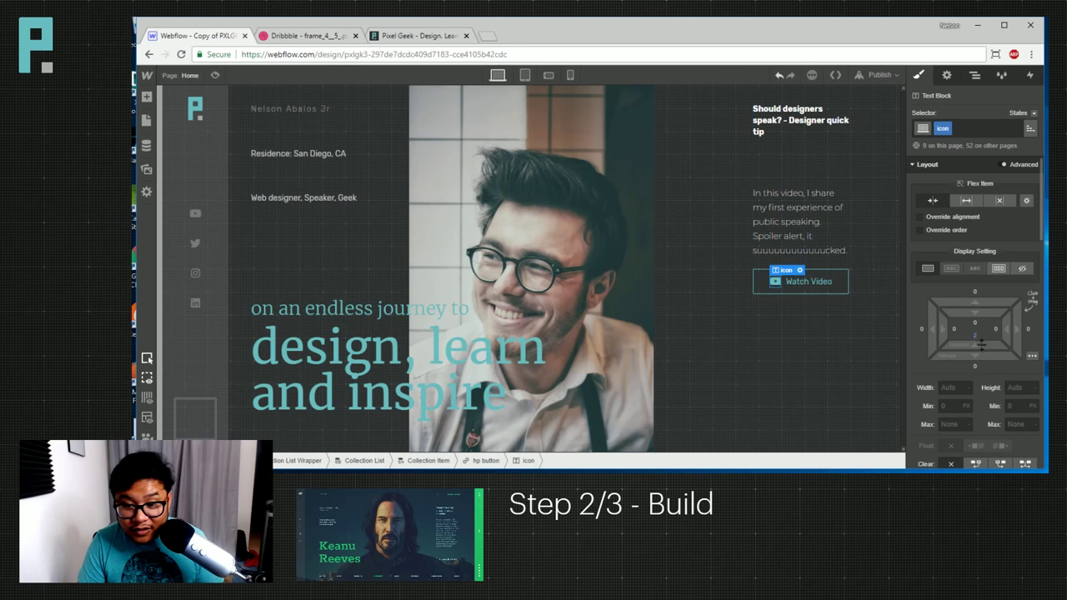
{"action": "left_click_drag", "start_coordinate": [981, 343], "coordinate": [982, 346]}
{"action": "left_click", "coordinate": [823, 360]}
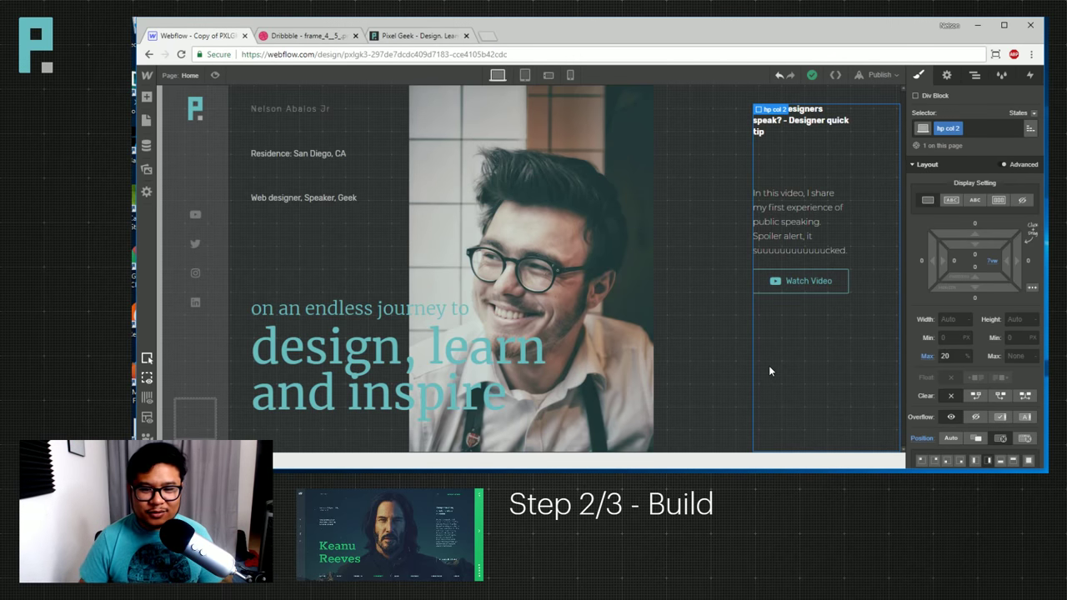
{"action": "left_click", "coordinate": [795, 297]}
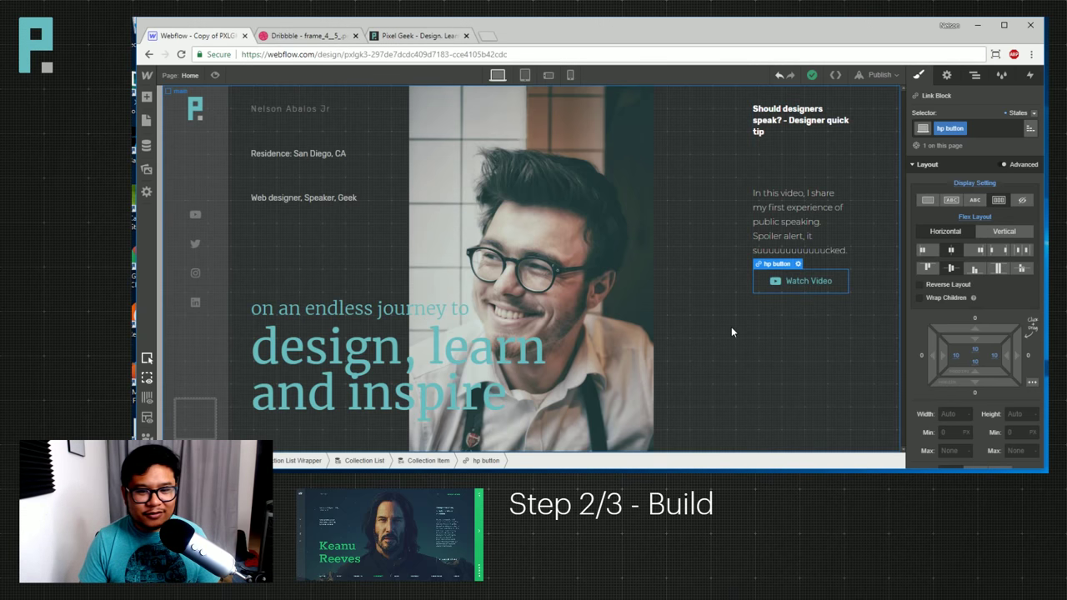
Give the Watch Video button a 40 top margin, then drag it to about 26vh.
{"action": "left_click", "coordinate": [731, 326]}
{"action": "left_click", "coordinate": [822, 290]}
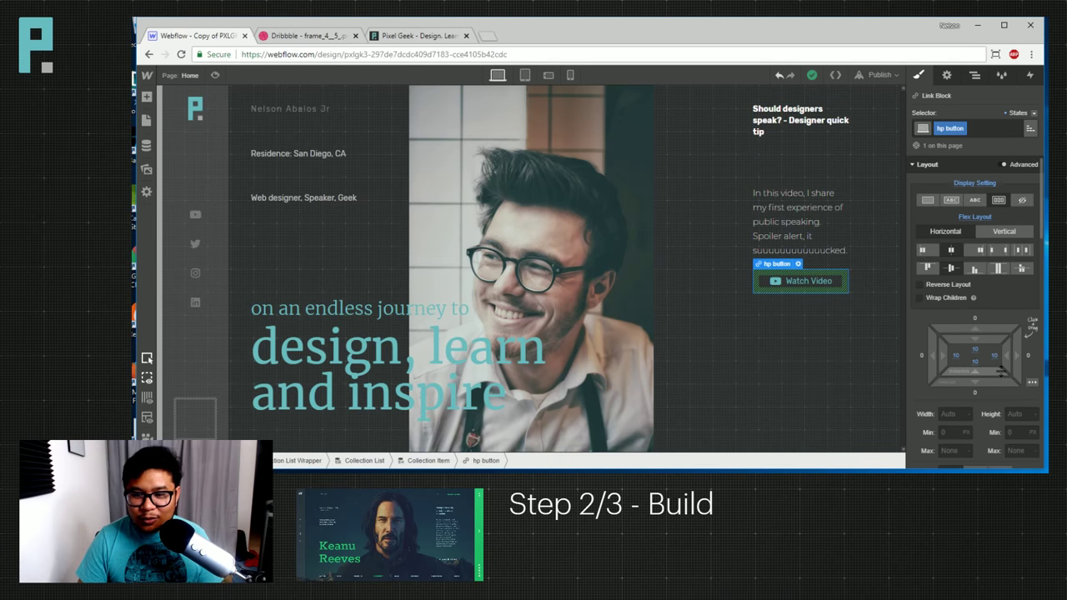
{"action": "left_click", "coordinate": [976, 319]}
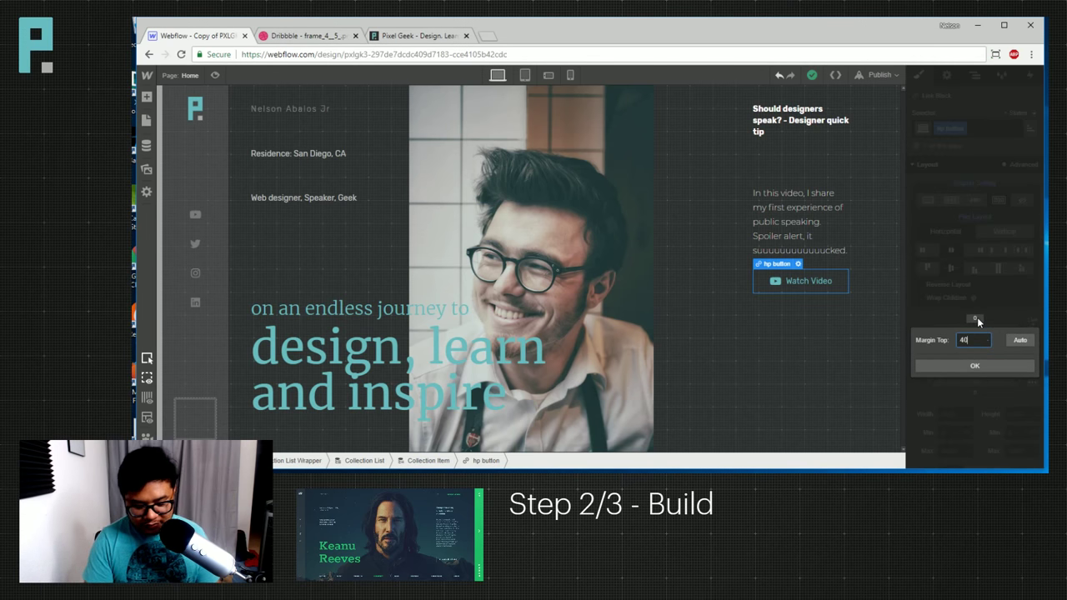
{"action": "type", "text": "40"}
{"action": "key", "text": "Return"}
{"action": "left_click_drag", "start_coordinate": [977, 318], "coordinate": [980, 373]}
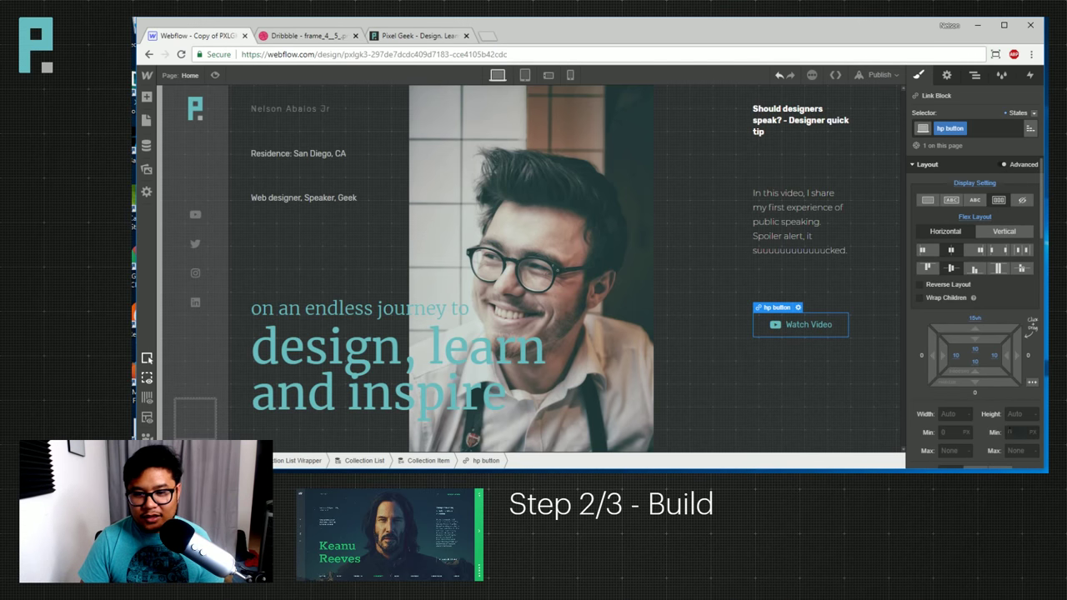
Clear the description's bottom margin and set the button's top margin to 13vh.
{"action": "left_click", "coordinate": [814, 238]}
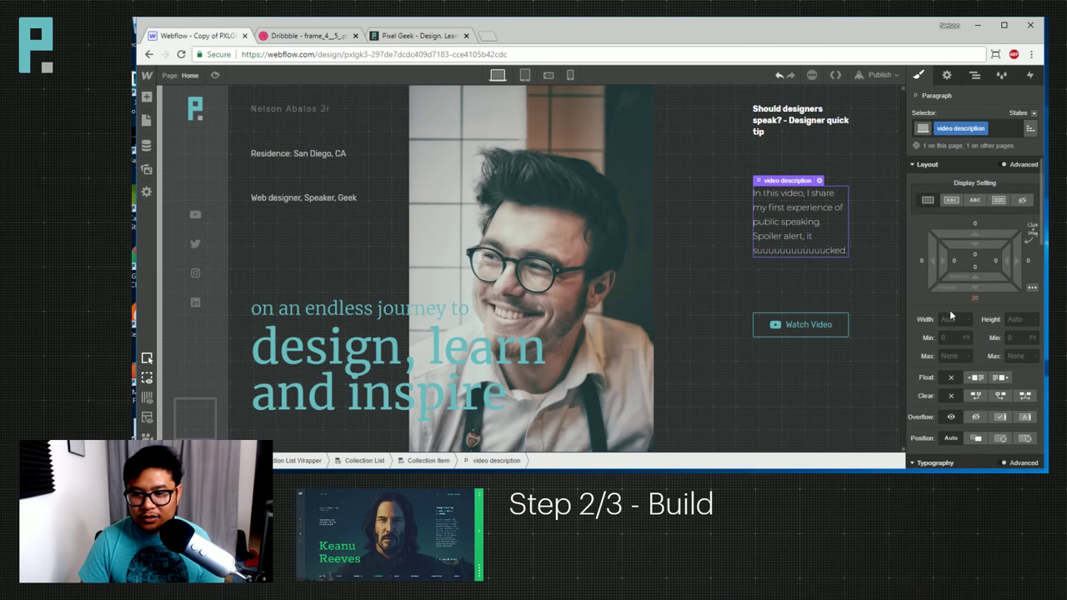
{"action": "left_click", "coordinate": [781, 125]}
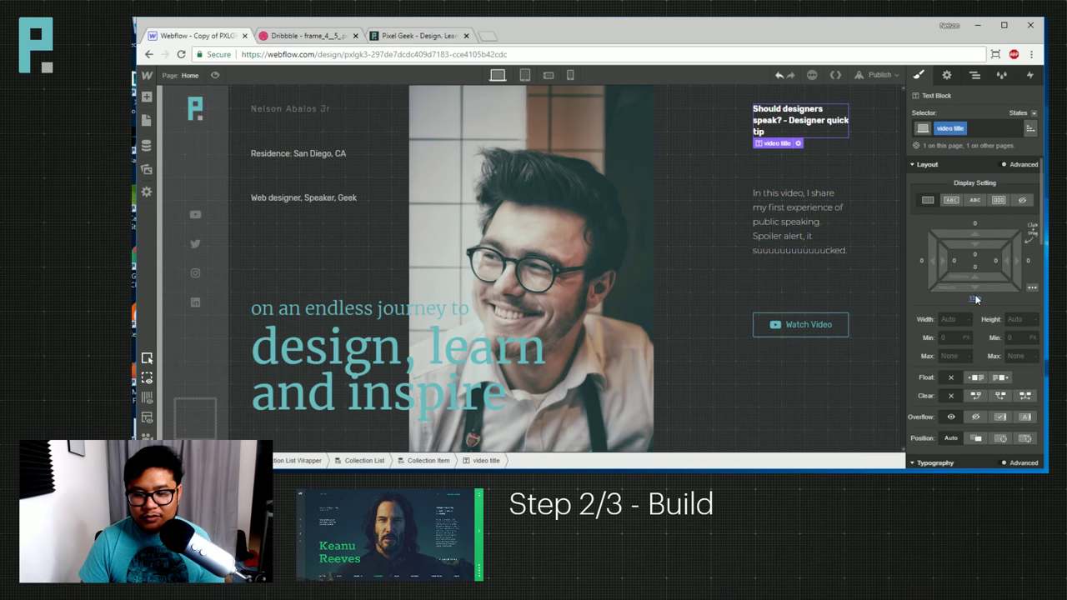
{"action": "left_click", "coordinate": [800, 222]}
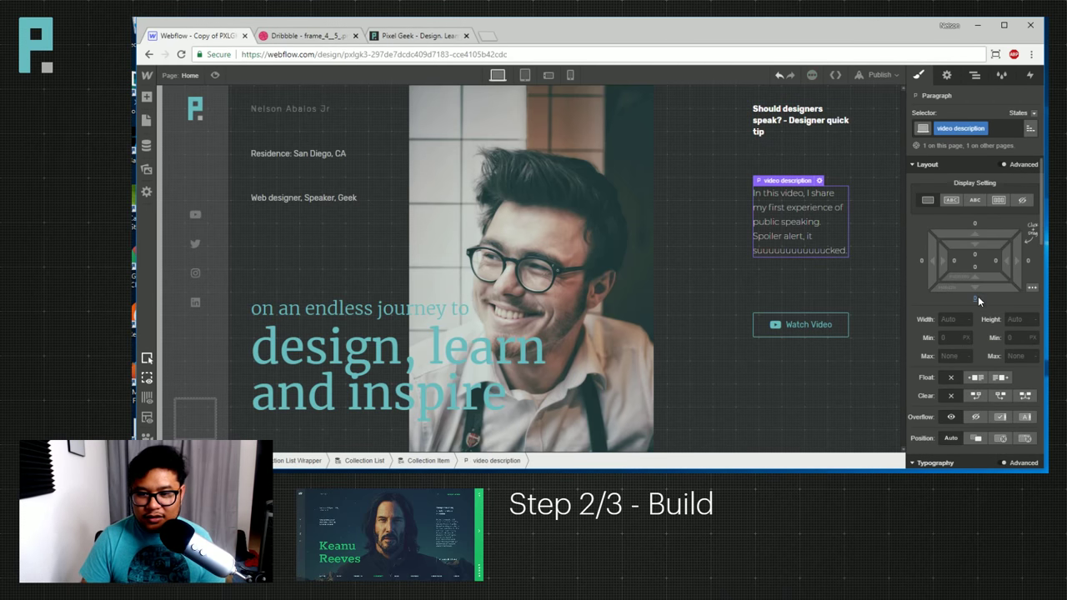
{"action": "left_click", "coordinate": [979, 298]}
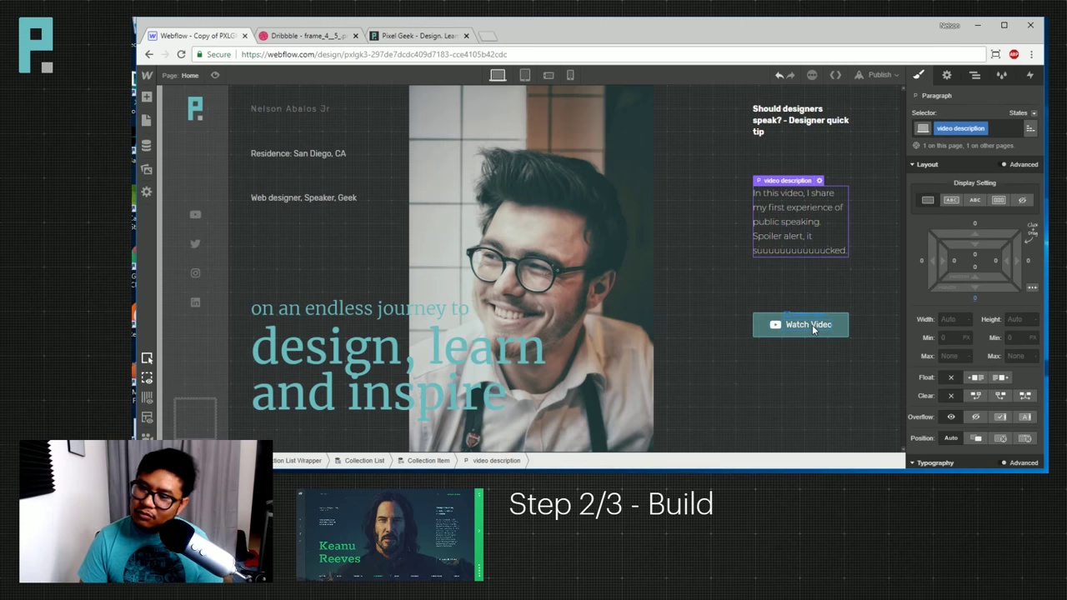
{"action": "left_click", "coordinate": [838, 330]}
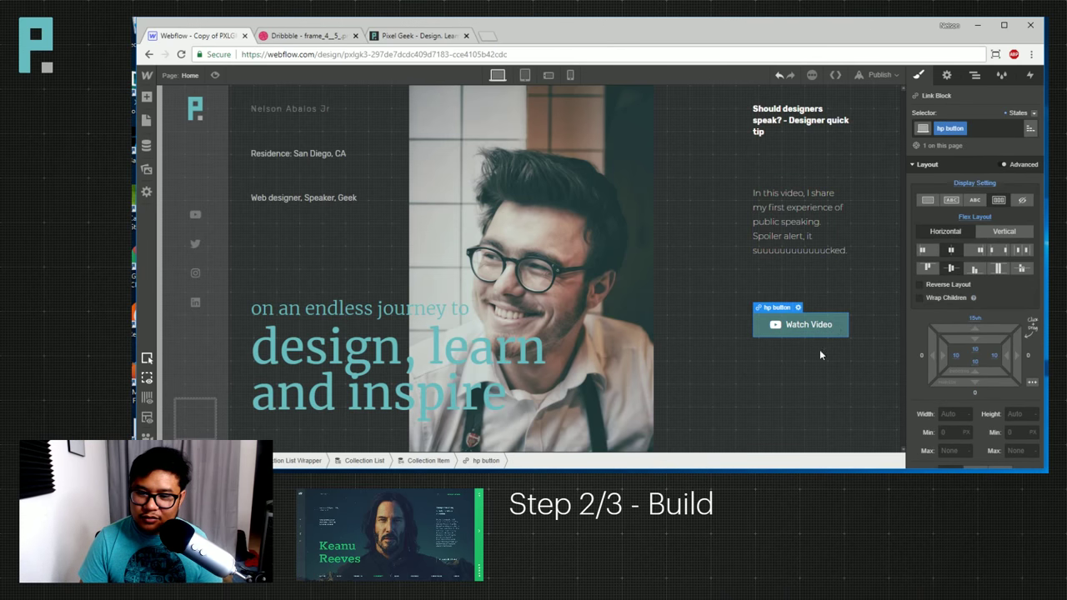
{"action": "left_click", "coordinate": [976, 320]}
{"action": "type", "text": "13vh"}
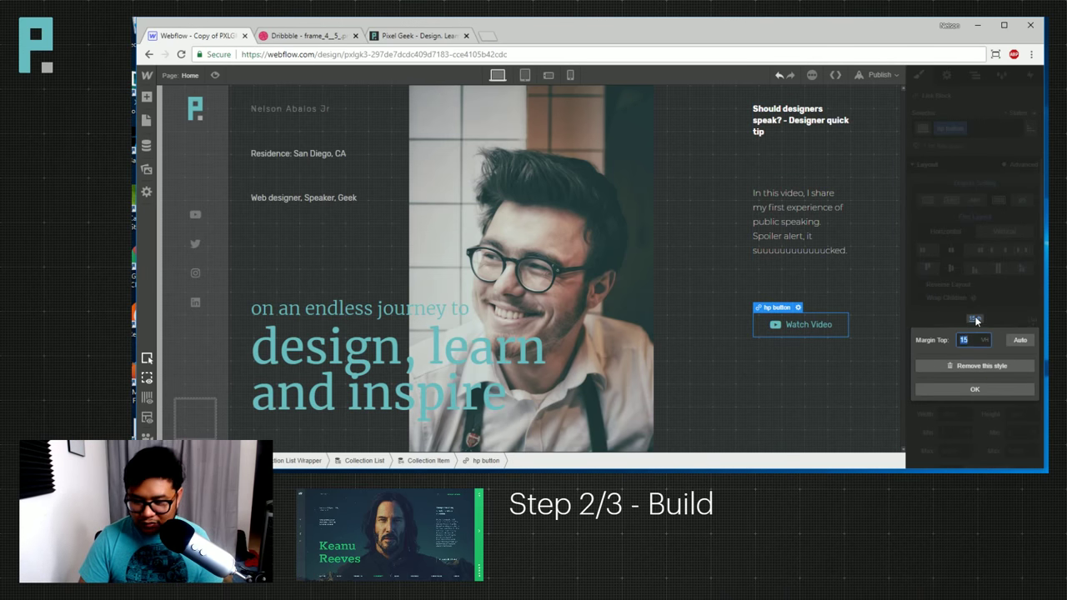
{"action": "key", "text": "Return"}
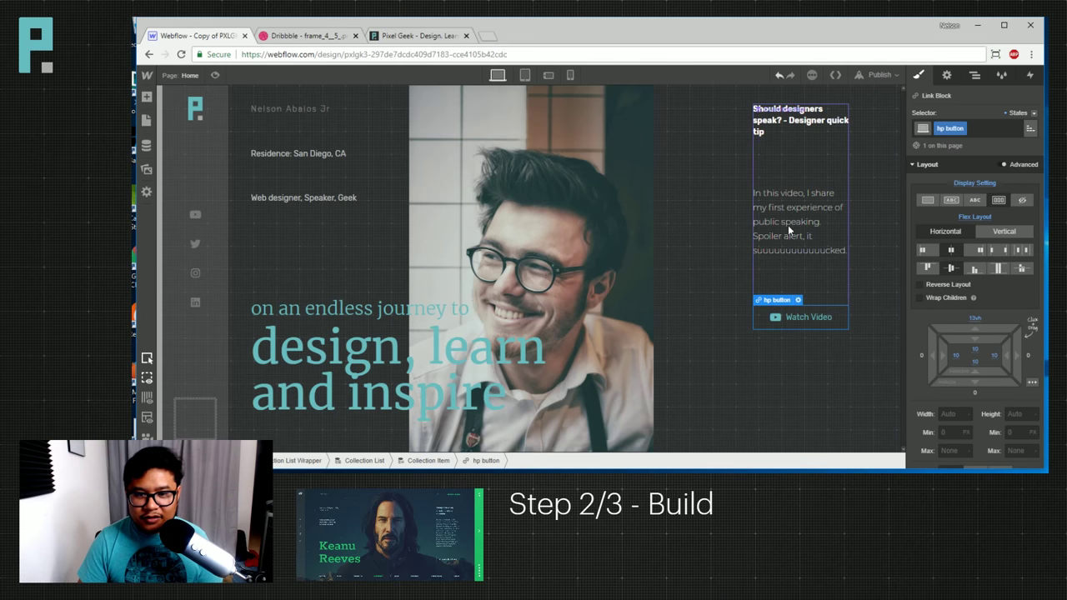
Try a 1 heading bottom margin and 15vh button top margin, then reset both to zero.
{"action": "left_click", "coordinate": [789, 124]}
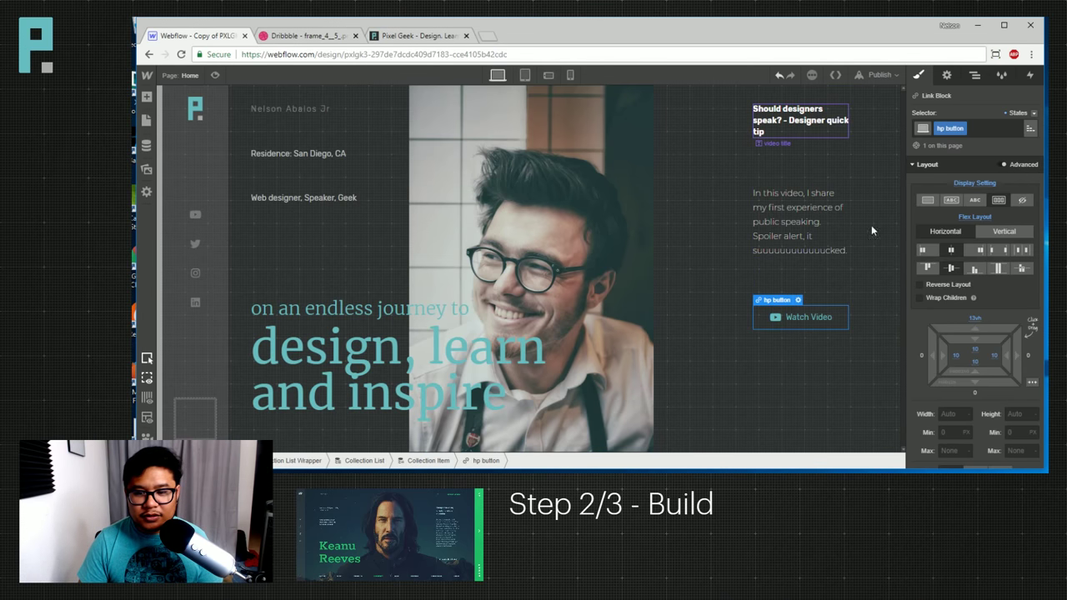
{"action": "left_click", "coordinate": [968, 299]}
{"action": "type", "text": "1"}
{"action": "key", "text": "Return"}
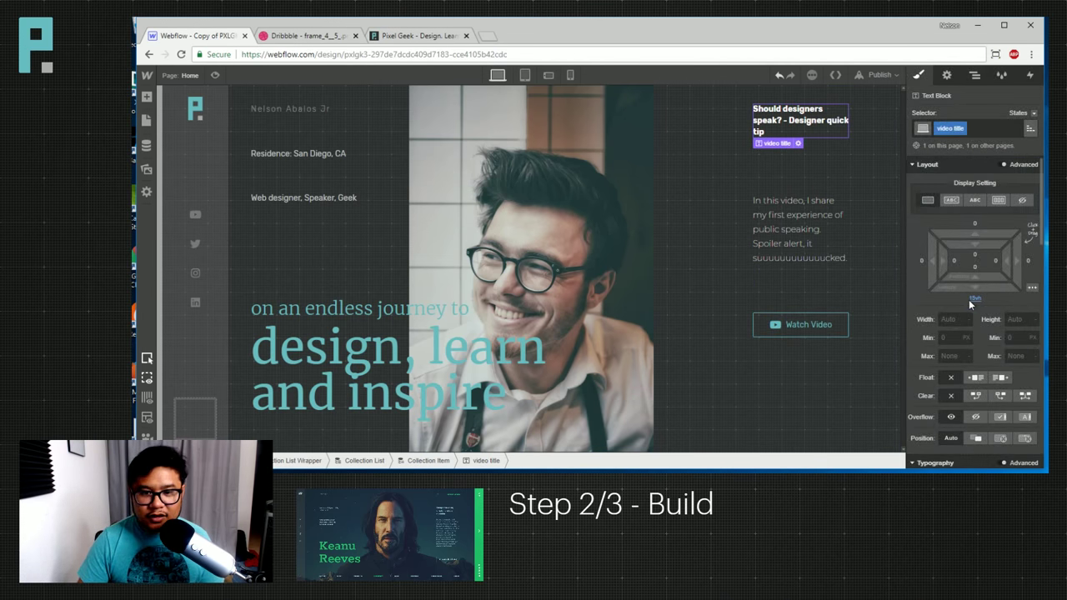
{"action": "left_click", "coordinate": [802, 323]}
{"action": "left_click", "coordinate": [971, 320]}
{"action": "type", "text": "15vh"}
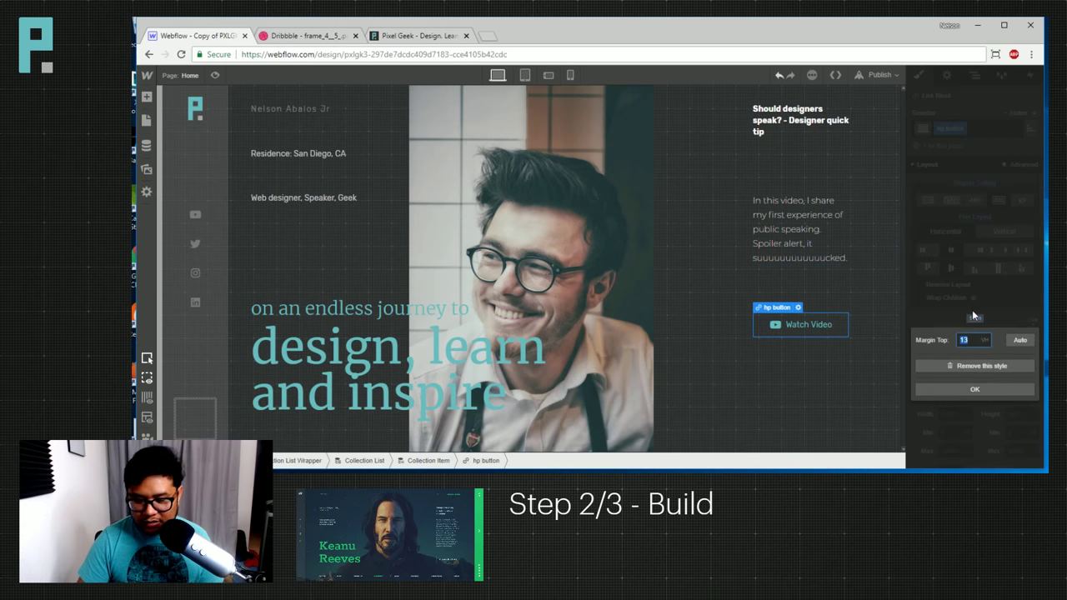
{"action": "key", "text": "Return"}
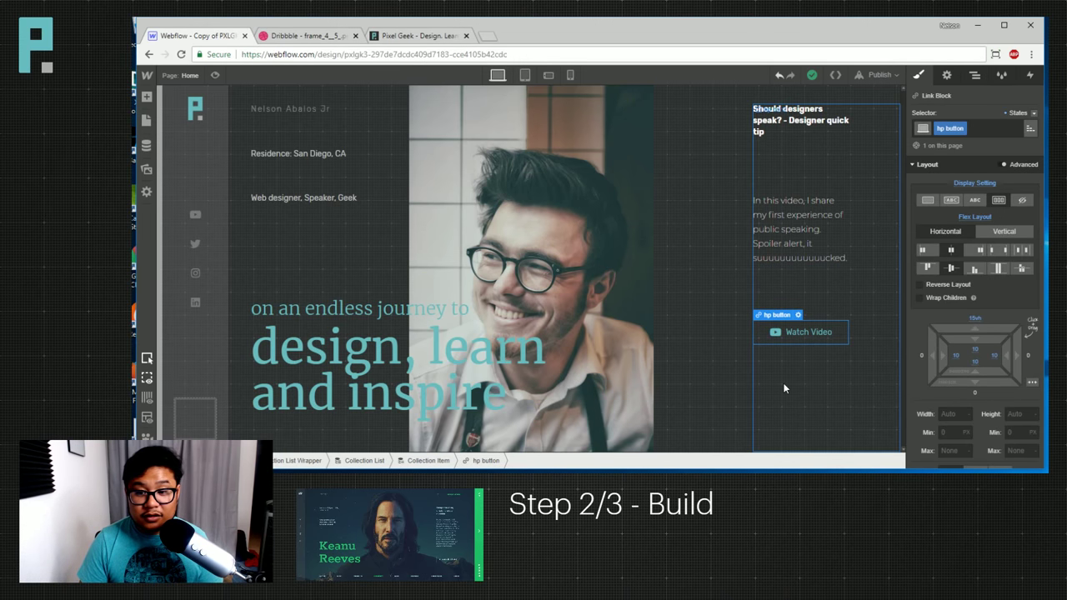
{"action": "left_click", "coordinate": [974, 318], "text": "alt"}
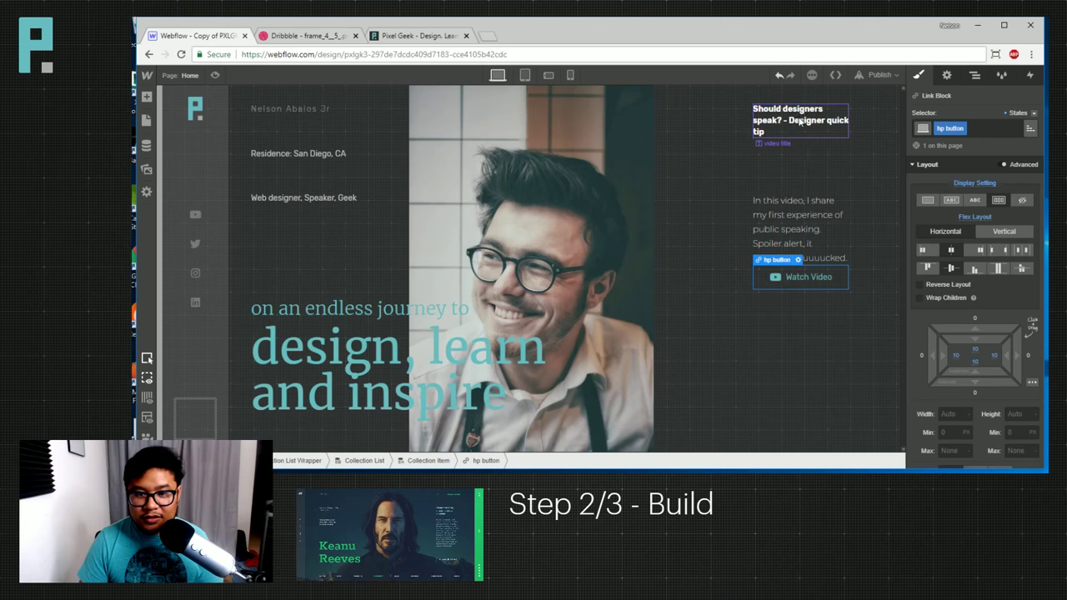
{"action": "left_click", "coordinate": [800, 121]}
{"action": "left_click", "coordinate": [973, 300], "text": "alt"}
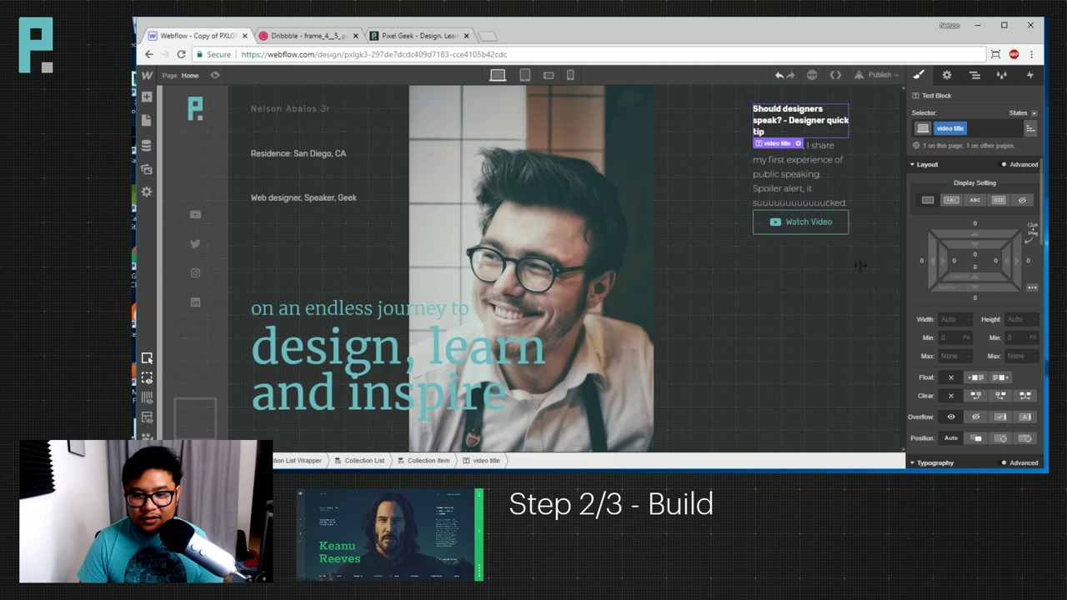
Set the video description paragraph's top and bottom margins to 15vh.
{"action": "left_click", "coordinate": [796, 171]}
{"action": "left_click", "coordinate": [974, 222]}
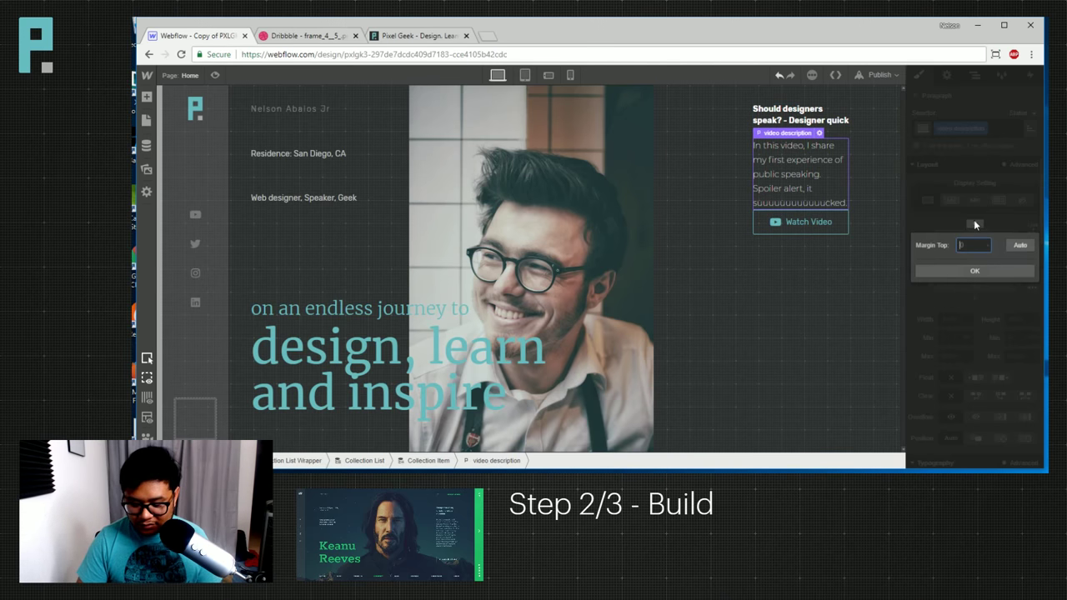
{"action": "type", "text": "15vh"}
{"action": "key", "text": "Return"}
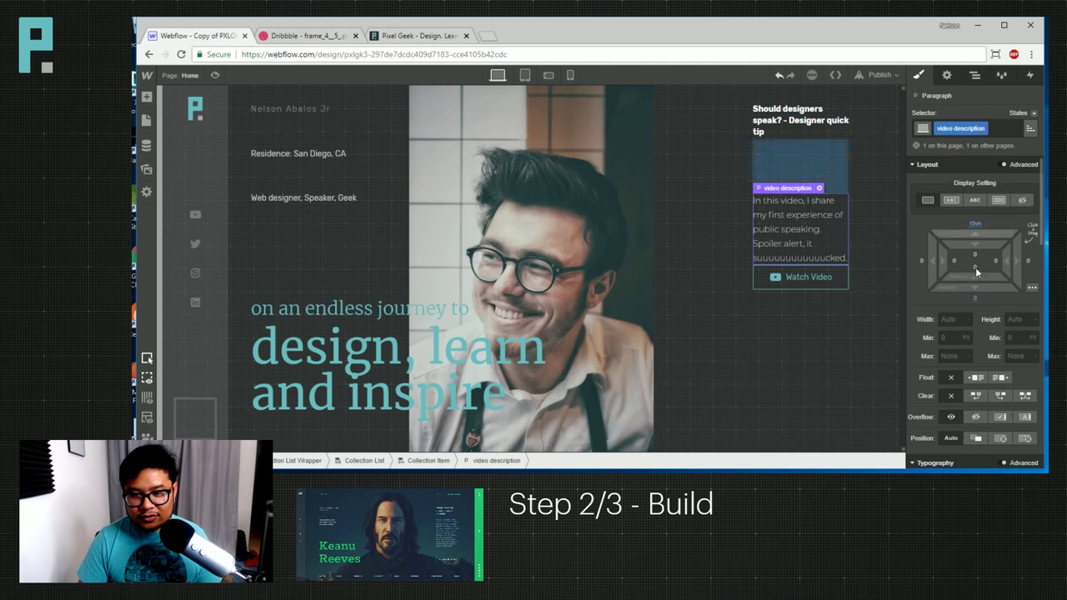
{"action": "left_click", "coordinate": [975, 299]}
{"action": "type", "text": "15"}
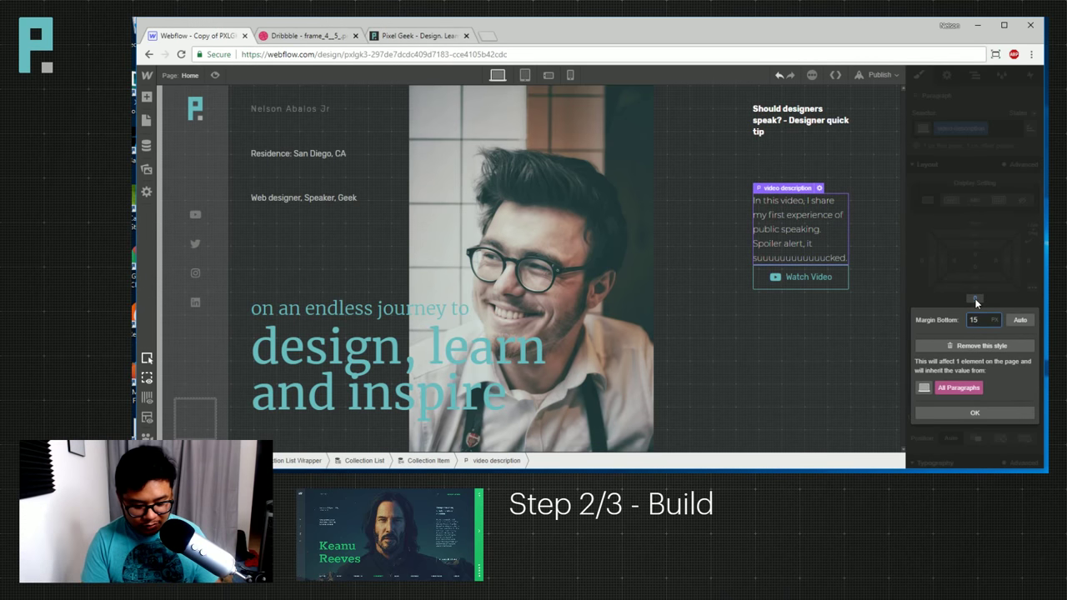
{"action": "type", "text": "vh"}
{"action": "key", "text": "Return"}
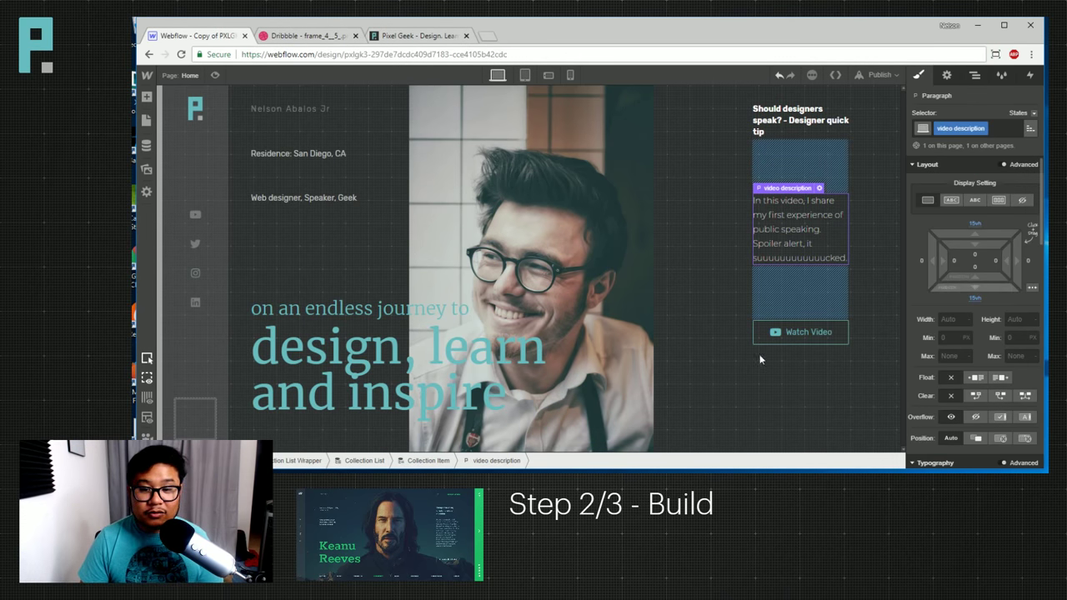
{"action": "left_click", "coordinate": [816, 388]}
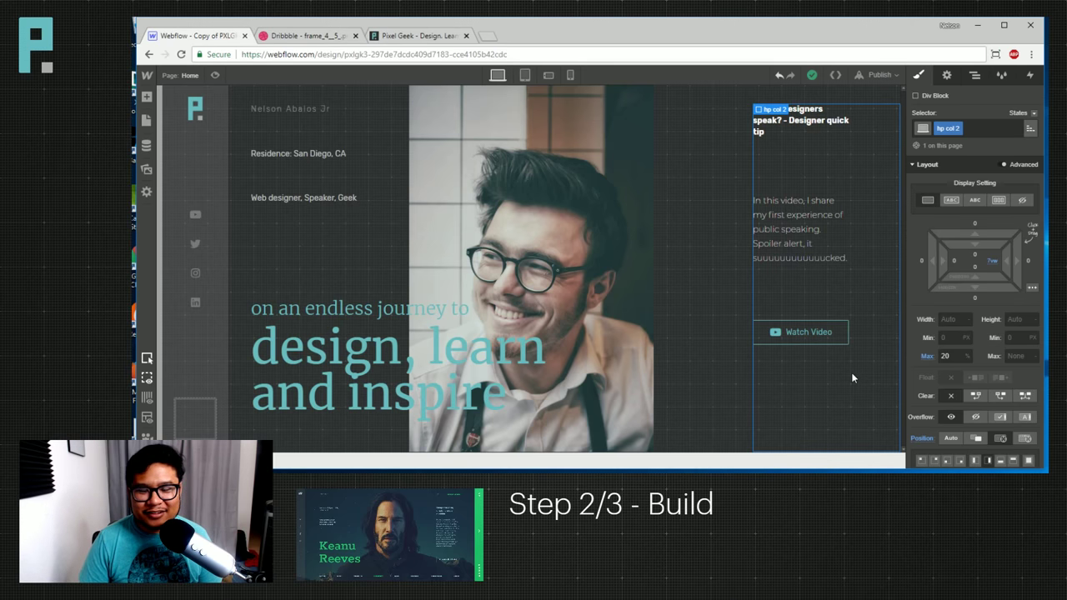
Link the Watch Video button to the Vlogs 'video URL' field, opening in a new tab.
{"action": "left_click", "coordinate": [800, 332]}
{"action": "left_click", "coordinate": [946, 75]}
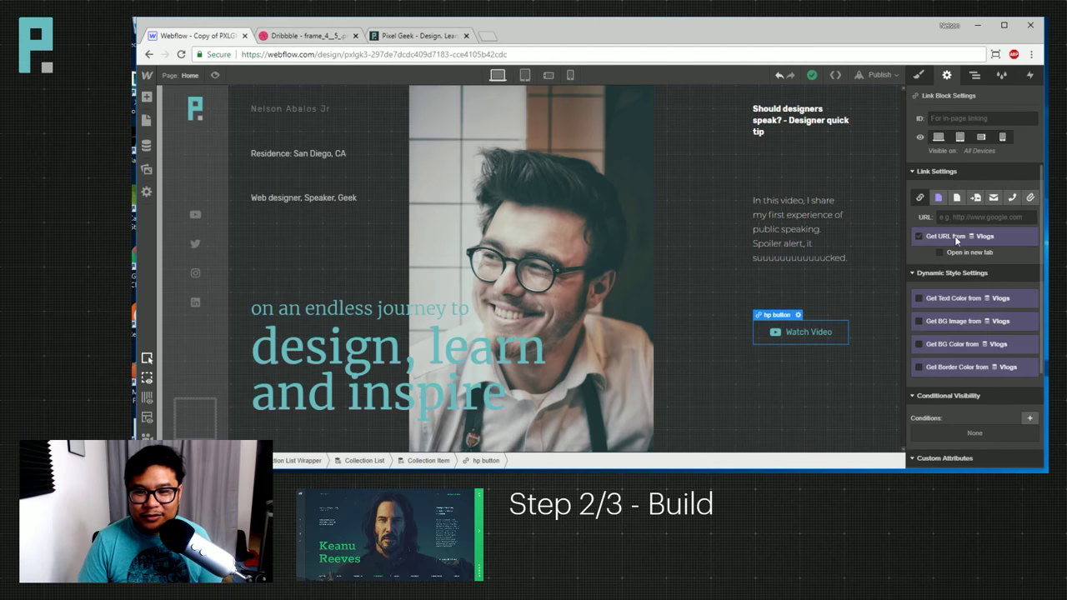
{"action": "left_click", "coordinate": [932, 239]}
{"action": "left_click", "coordinate": [971, 233]}
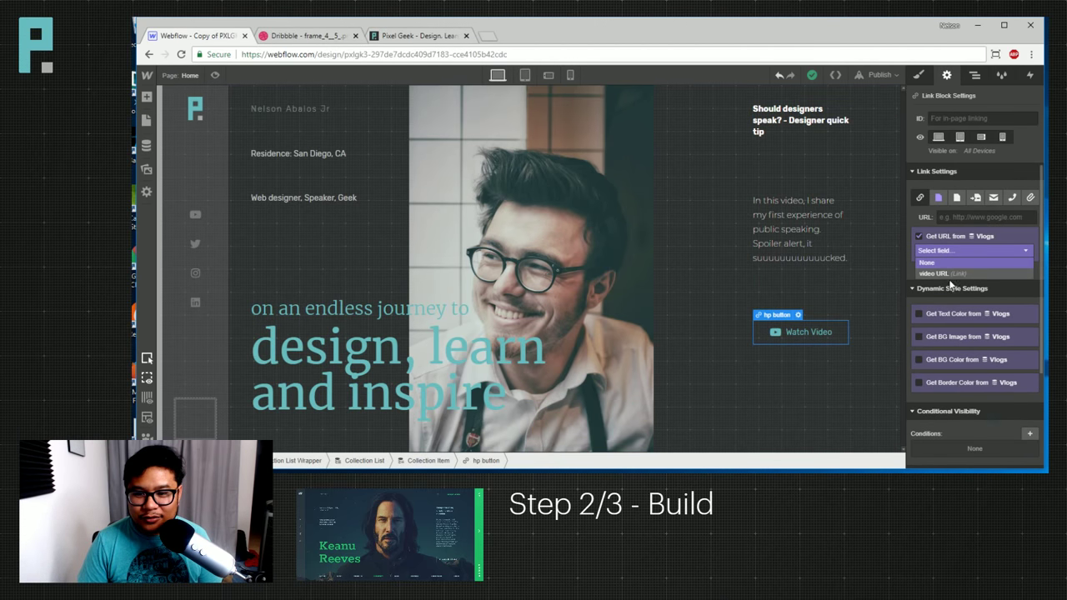
{"action": "left_click", "coordinate": [972, 276]}
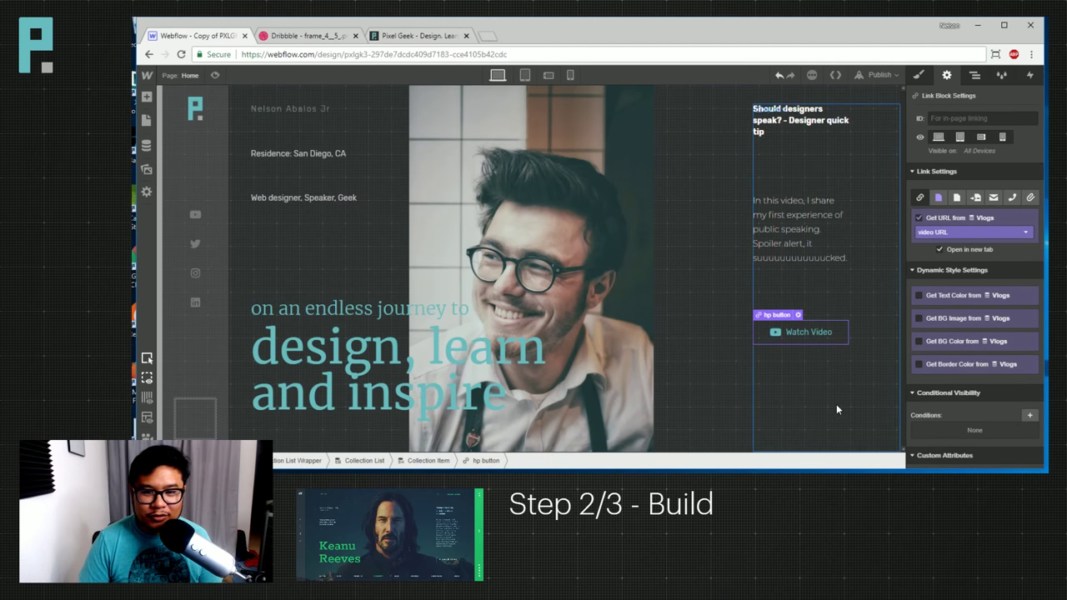
Select the vlog title and compare it with the Keanu Reeves reference.
{"action": "left_click", "coordinate": [757, 388]}
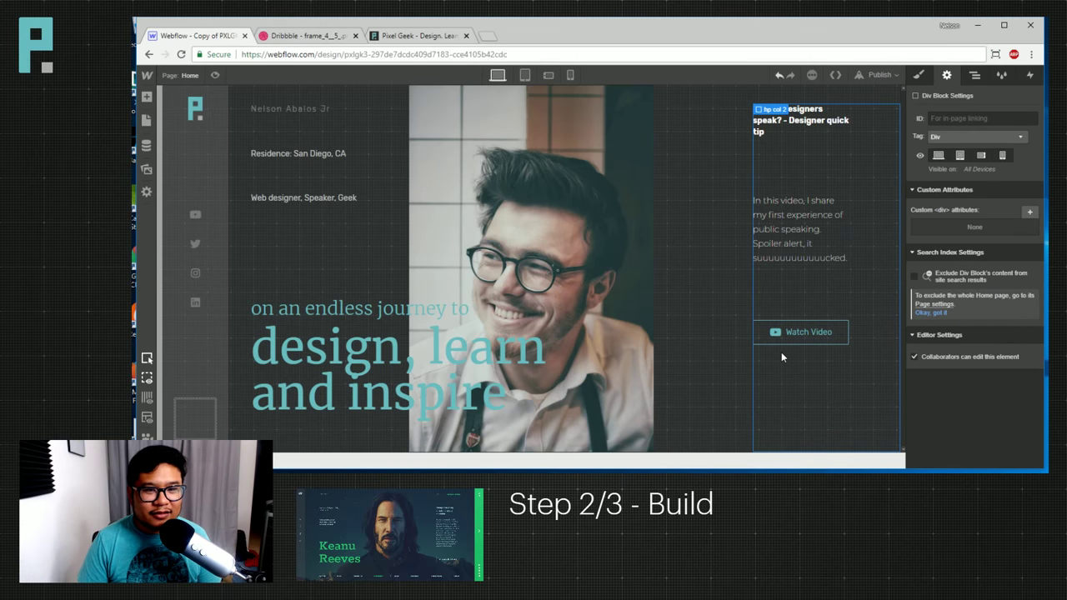
{"action": "left_click", "coordinate": [789, 133]}
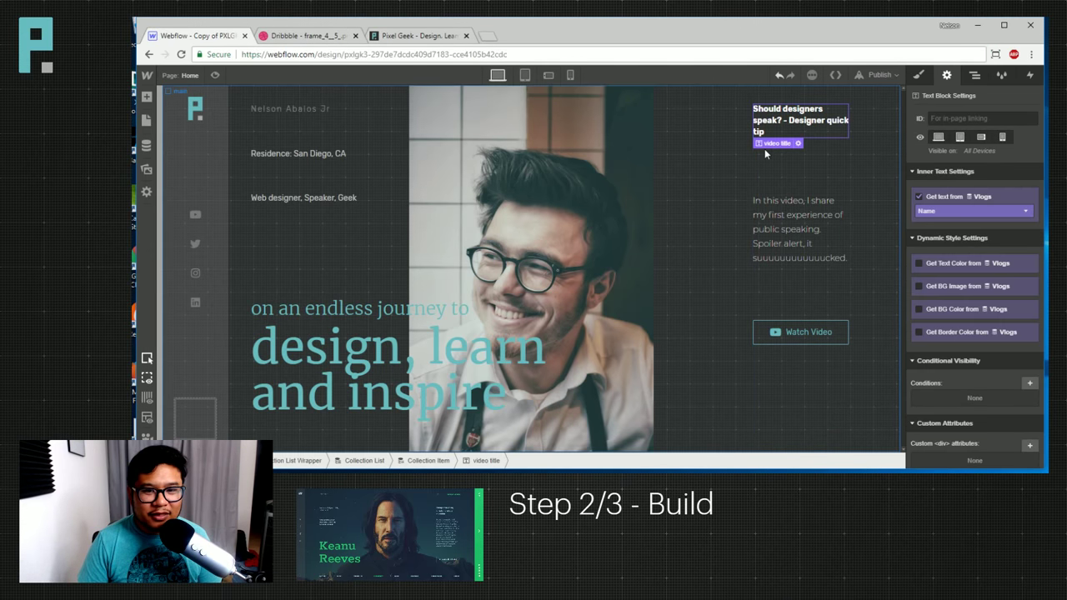
{"action": "left_click", "coordinate": [310, 38]}
{"action": "left_click", "coordinate": [200, 36]}
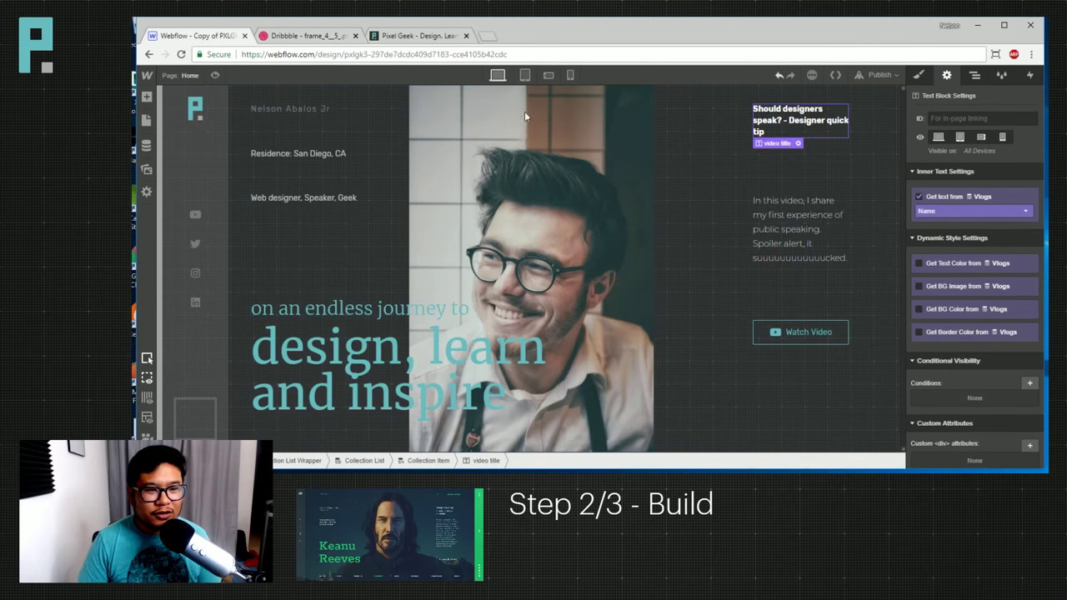
{"action": "left_click", "coordinate": [919, 75]}
Color the vlog title White Smoke at about 64% opacity.
{"action": "scroll", "coordinate": [965, 354], "scroll_direction": "down", "scroll_amount": 5}
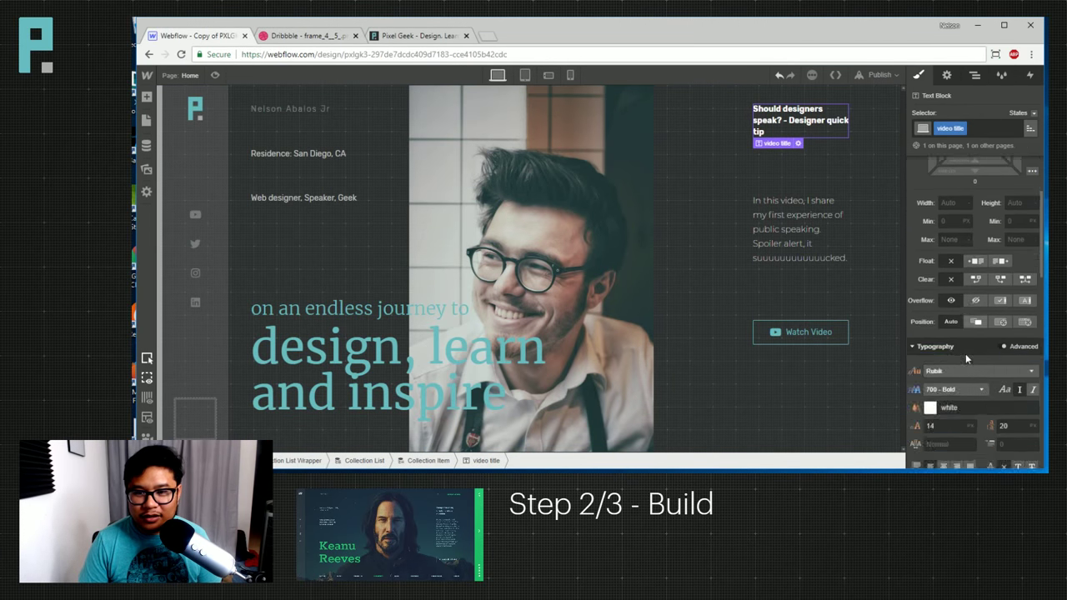
{"action": "left_click", "coordinate": [932, 239]}
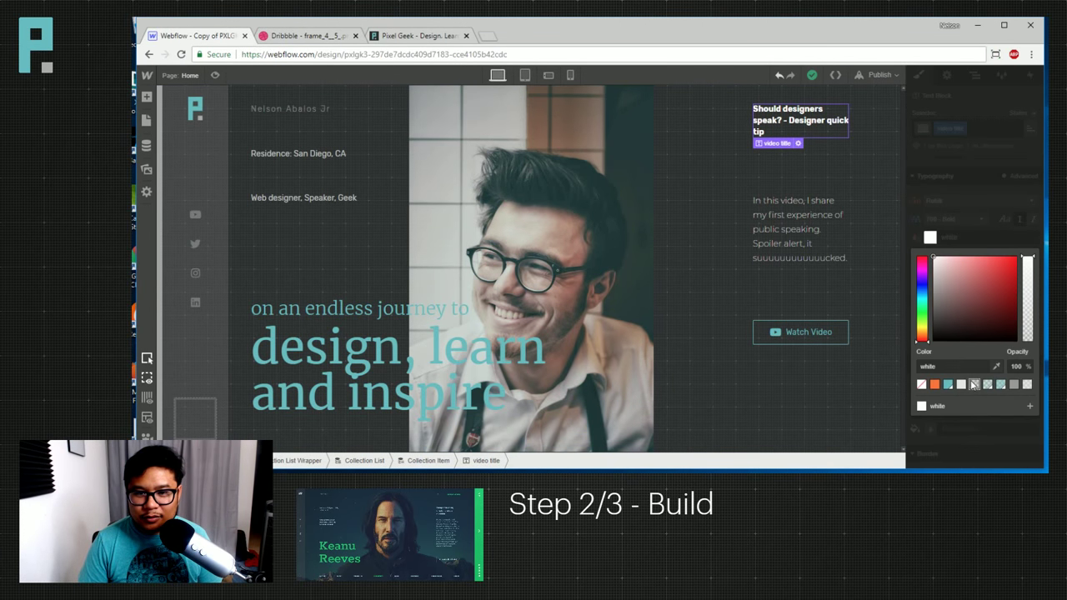
{"action": "left_click", "coordinate": [962, 384]}
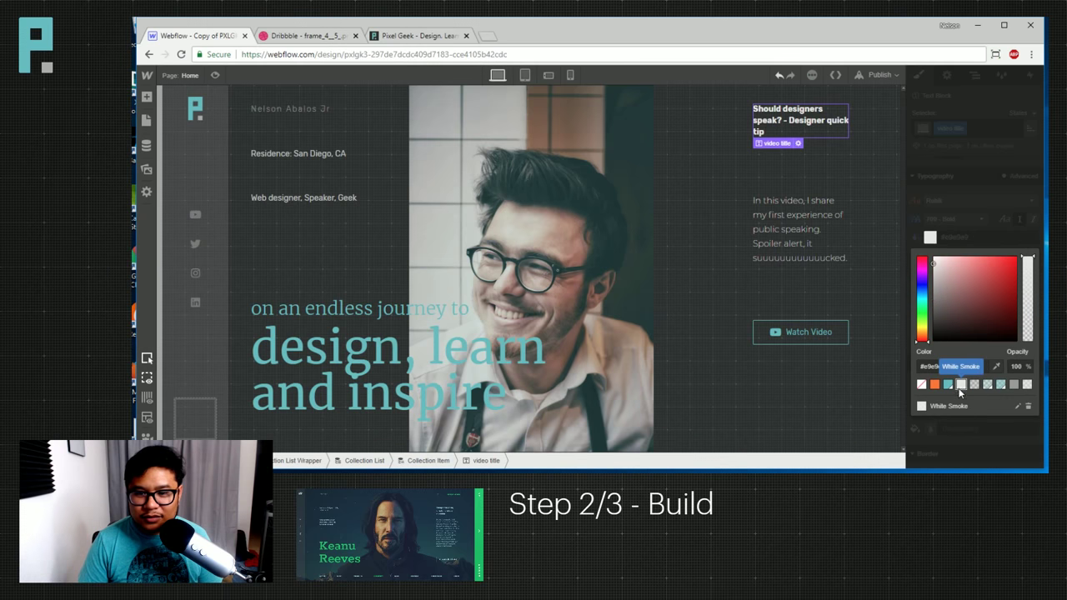
{"action": "left_click", "coordinate": [1027, 384]}
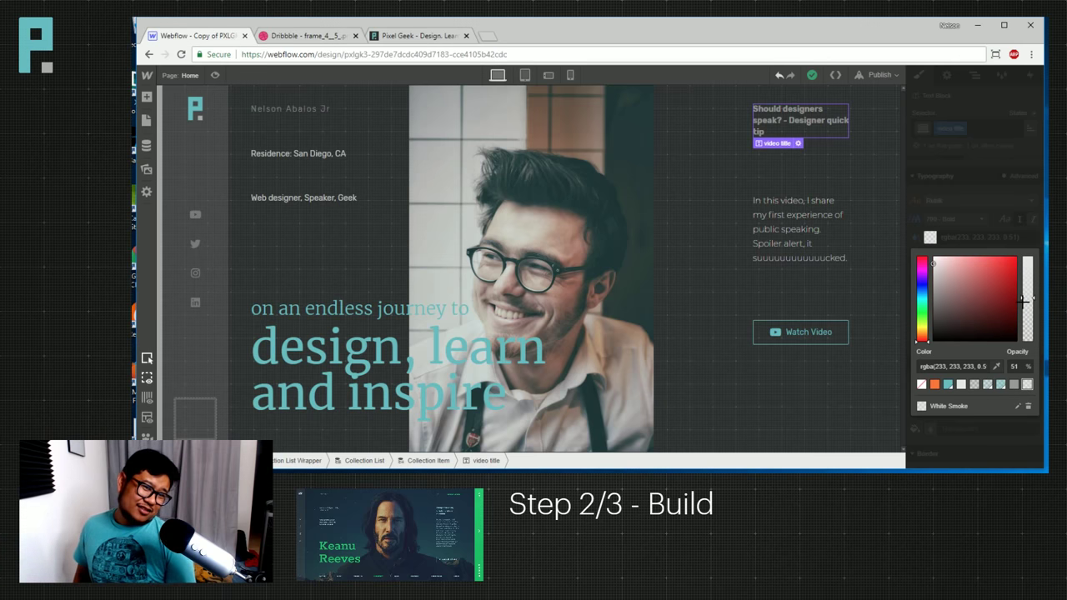
{"action": "left_click_drag", "start_coordinate": [1024, 302], "coordinate": [1023, 290]}
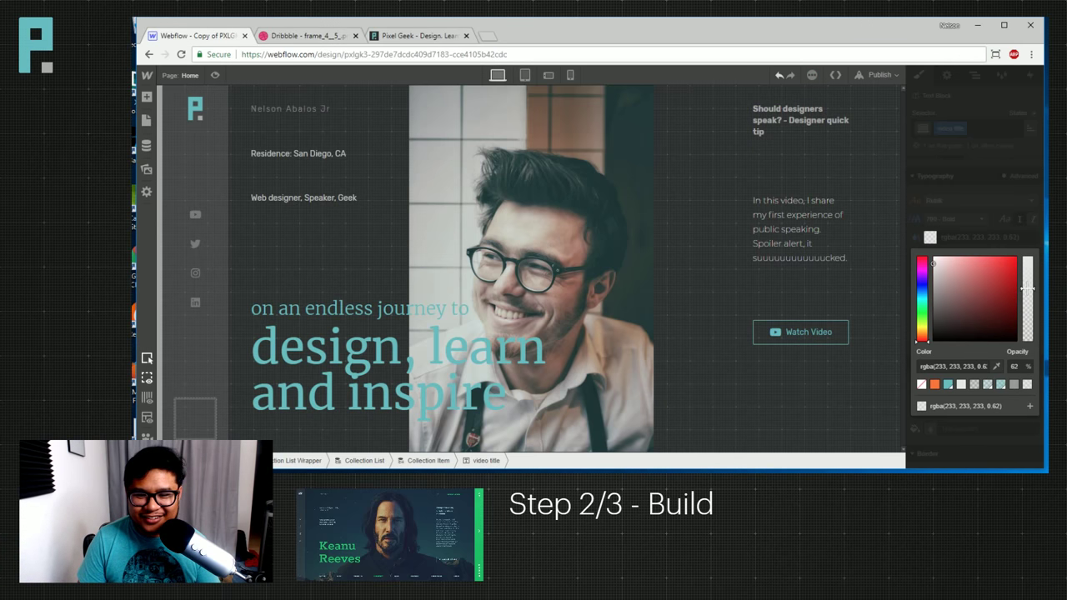
{"action": "key", "text": "Down"}
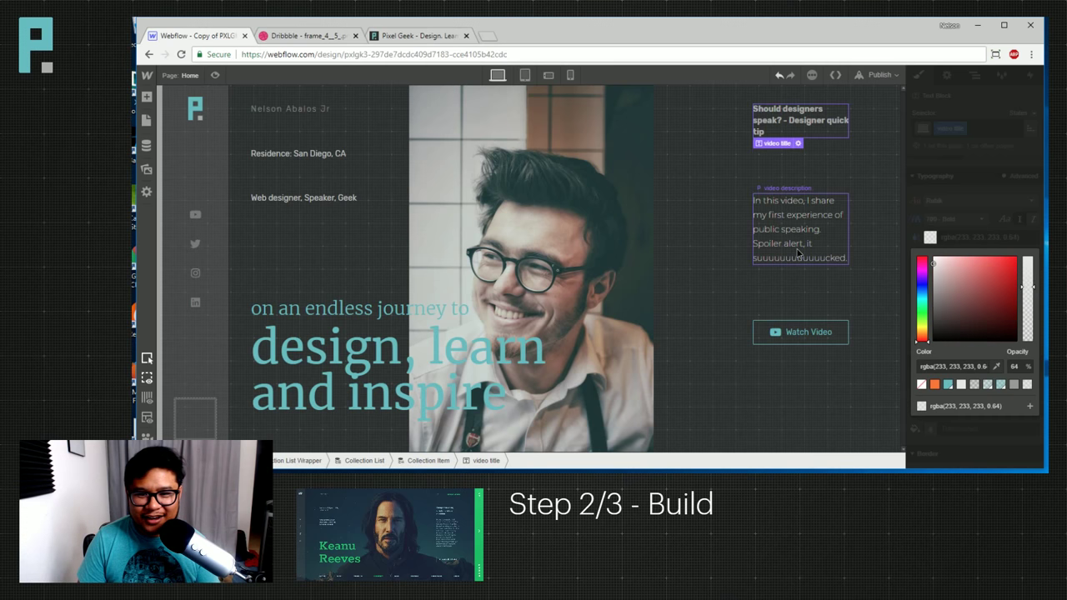
Color the video description White Smoke at about 54% opacity, rgba(233, 233, 233, 0.54).
{"action": "left_click", "coordinate": [920, 238]}
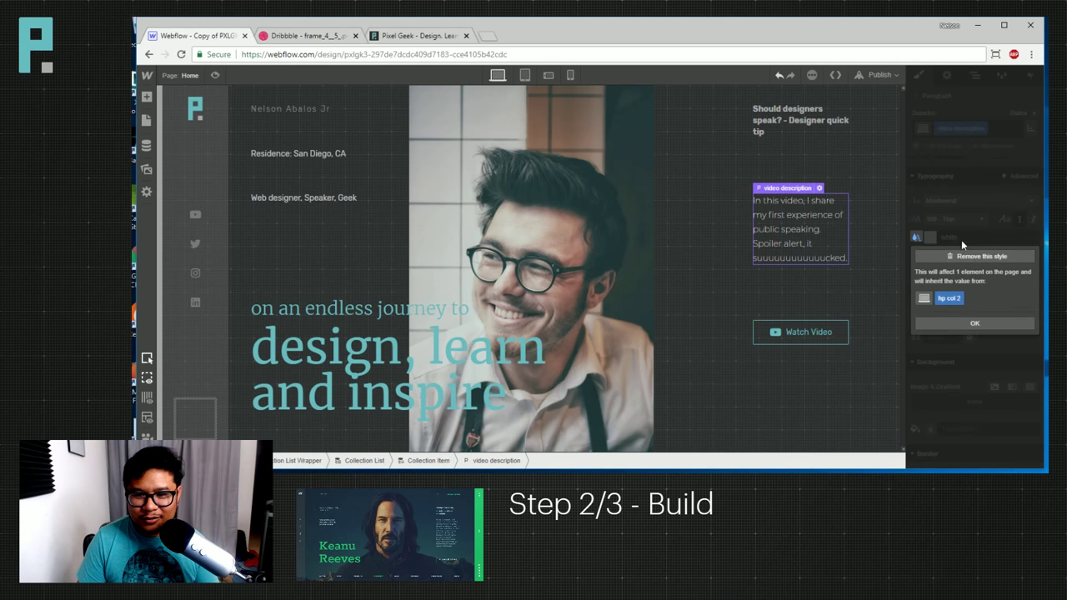
{"action": "left_click", "coordinate": [931, 240]}
{"action": "scroll", "coordinate": [938, 358], "scroll_direction": "down", "scroll_amount": 10}
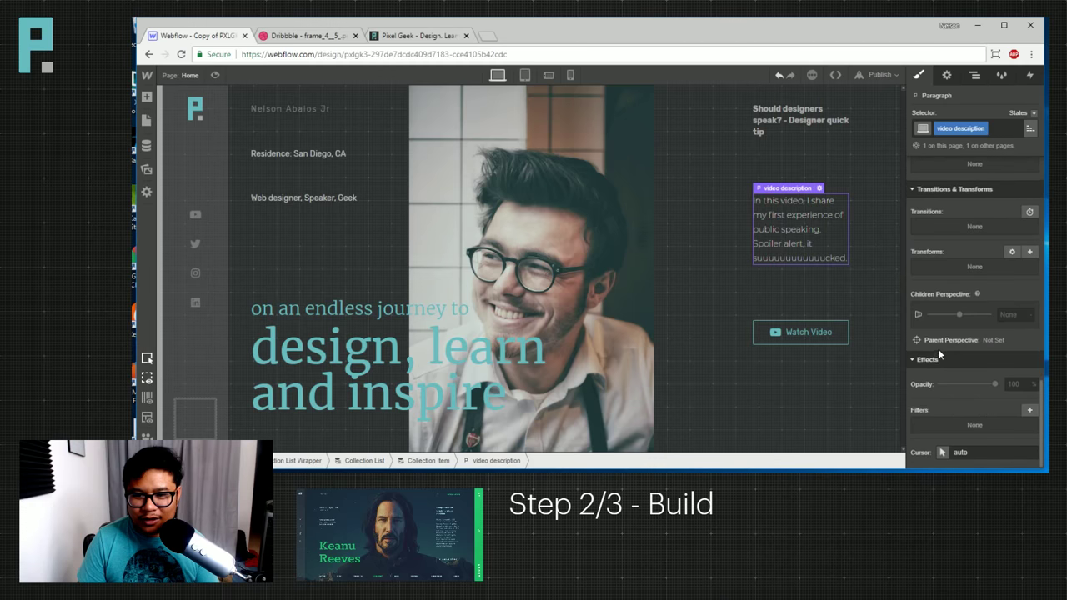
{"action": "scroll", "coordinate": [937, 349], "scroll_direction": "up", "scroll_amount": 12}
{"action": "left_click", "coordinate": [931, 254]}
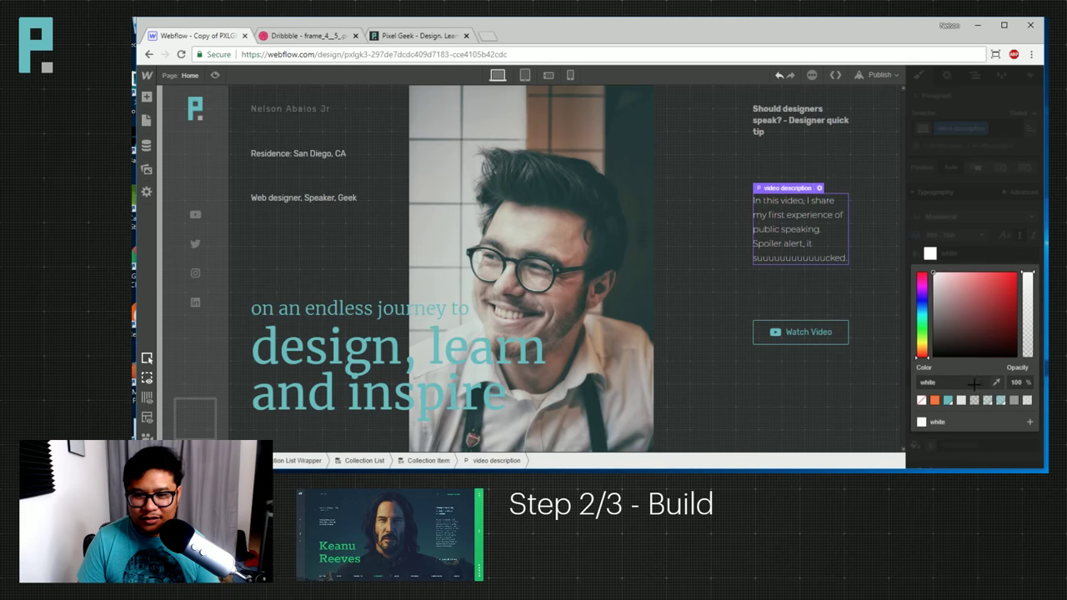
{"action": "left_click", "coordinate": [975, 401]}
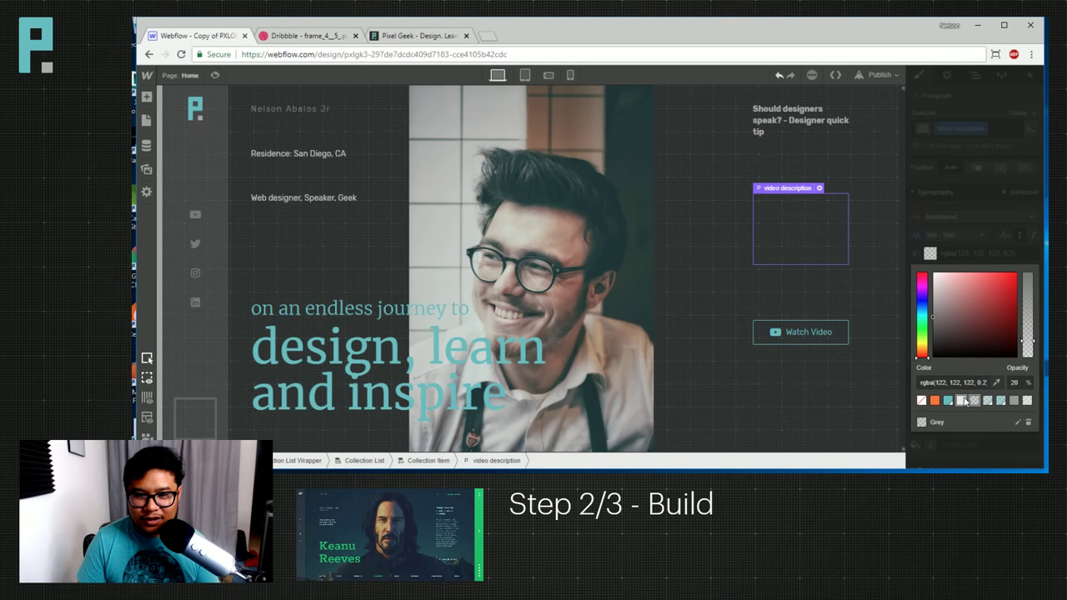
{"action": "left_click", "coordinate": [962, 401]}
{"action": "left_click", "coordinate": [1027, 401]}
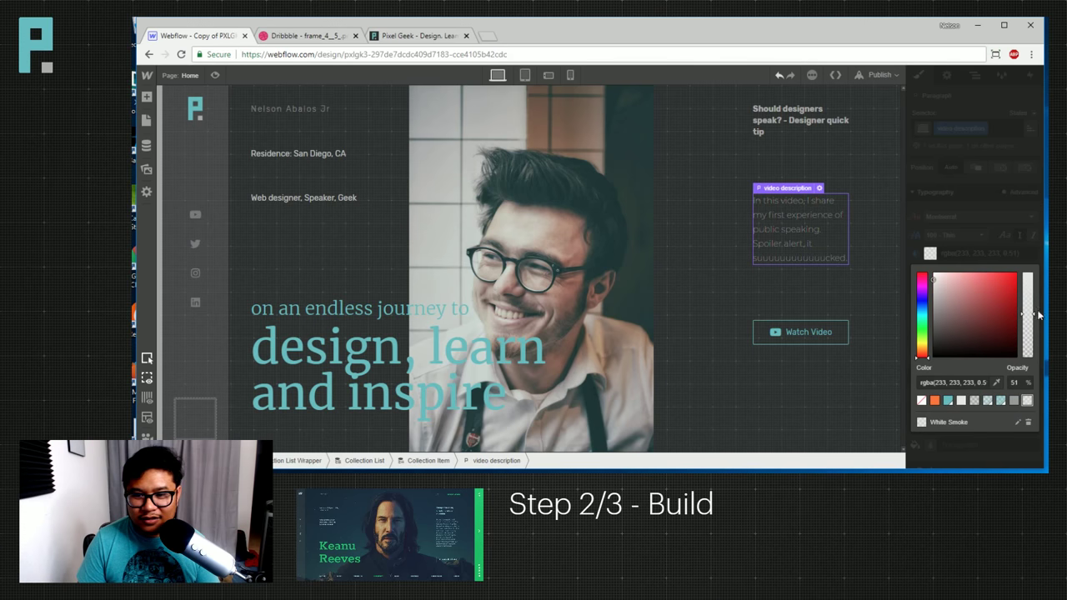
{"action": "left_click_drag", "start_coordinate": [1023, 315], "coordinate": [1022, 309]}
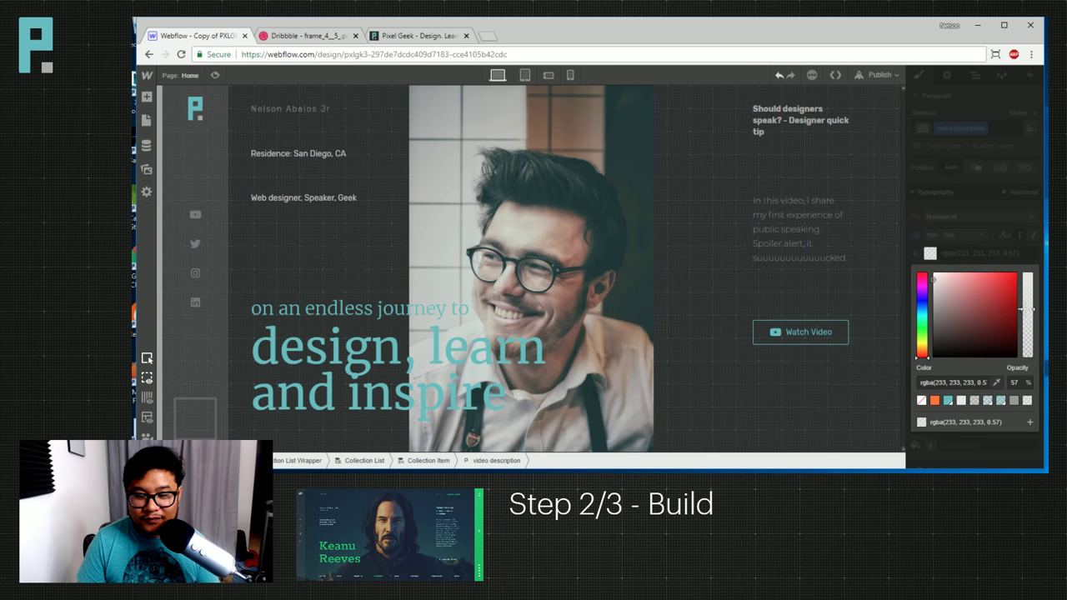
{"action": "left_click", "coordinate": [979, 226]}
{"action": "left_click", "coordinate": [801, 119]}
{"action": "left_click", "coordinate": [943, 272]}
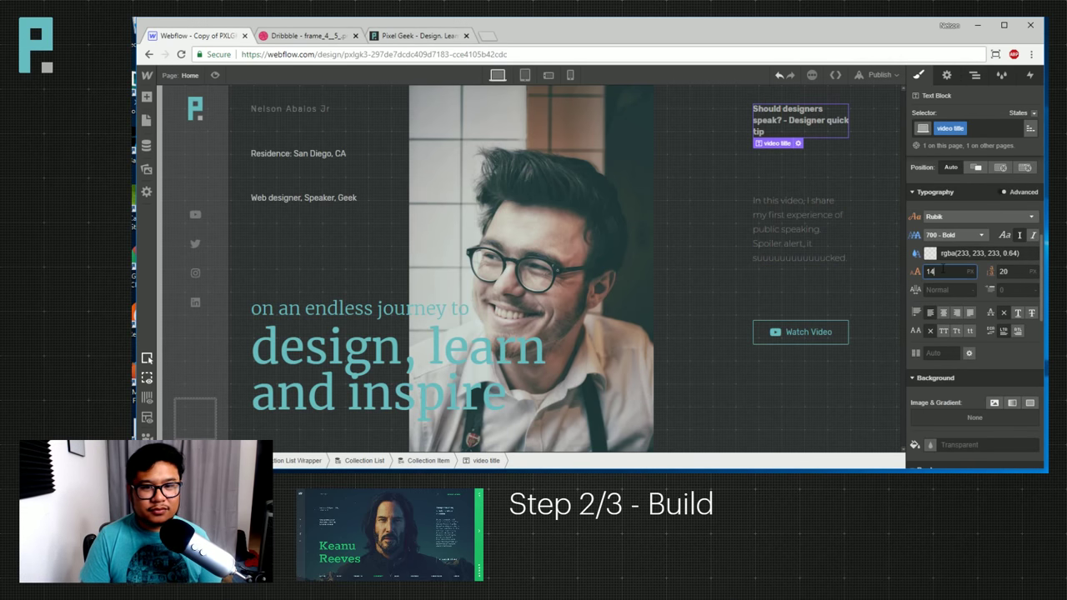
Set the vlog title to 16 px with a 22 px line height, checking the Keanu Reeves reference.
{"action": "key", "text": "Up"}
{"action": "key", "text": "Up"}
{"action": "key", "text": "Tab"}
{"action": "key", "text": "Up"}
{"action": "key", "text": "Up"}
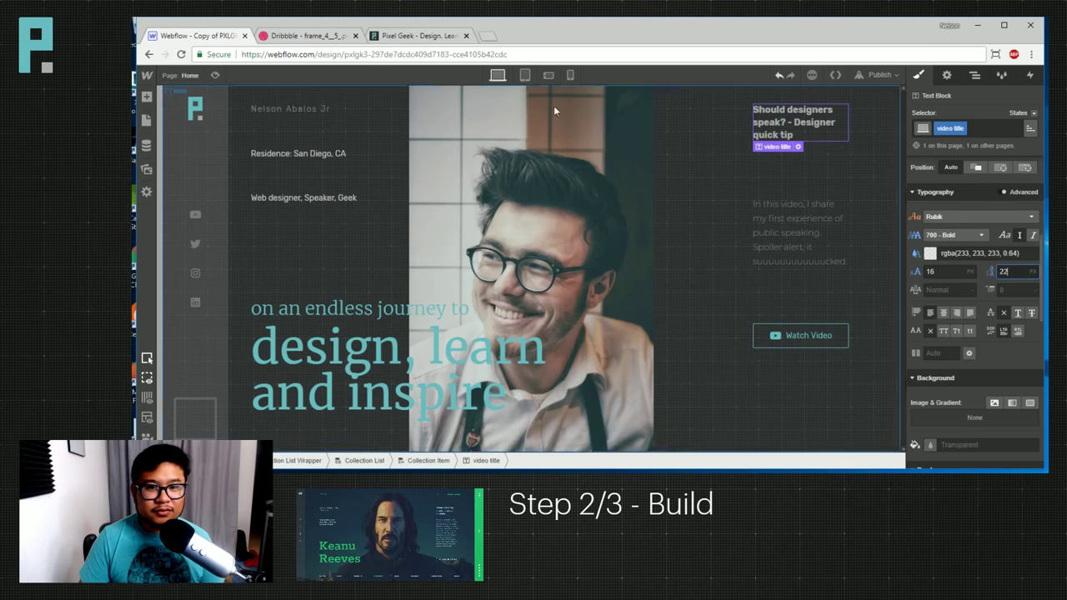
{"action": "left_click", "coordinate": [305, 40]}
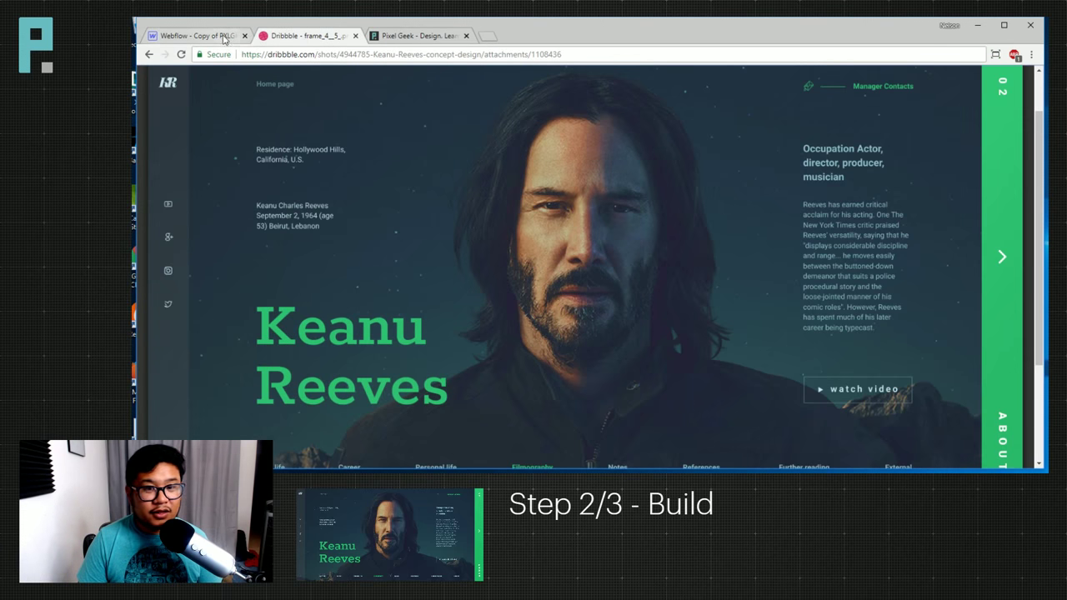
{"action": "left_click", "coordinate": [200, 35]}
Set the video description to 13 px, 23 px line height, and 400 Normal weight.
{"action": "left_click", "coordinate": [765, 247]}
{"action": "left_click", "coordinate": [956, 273]}
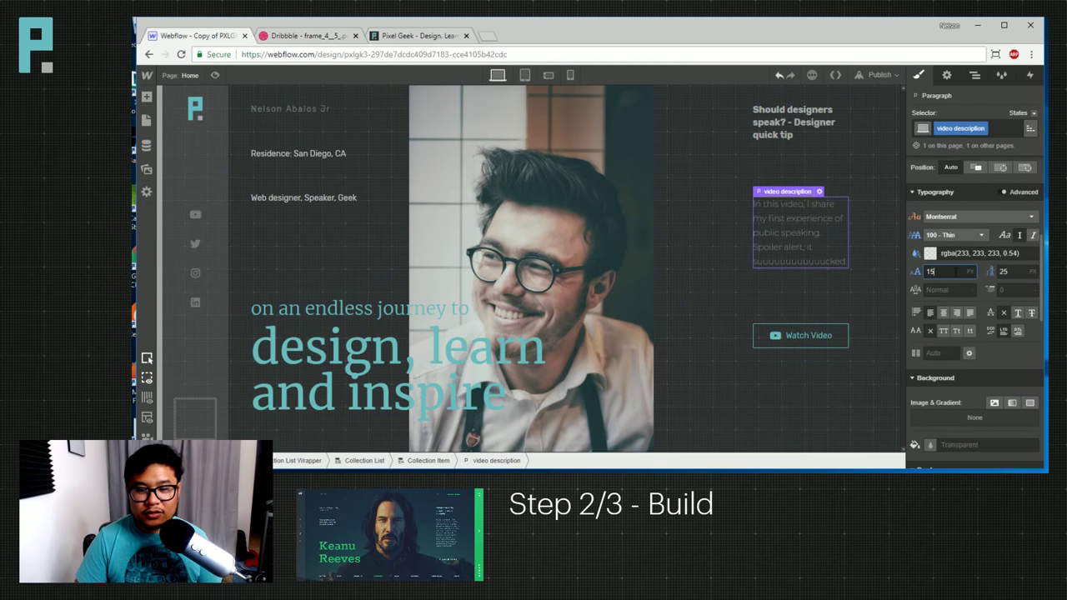
{"action": "key", "text": "Down"}
{"action": "key", "text": "Down"}
{"action": "key", "text": "Tab"}
{"action": "key", "text": "Down"}
{"action": "key", "text": "Down"}
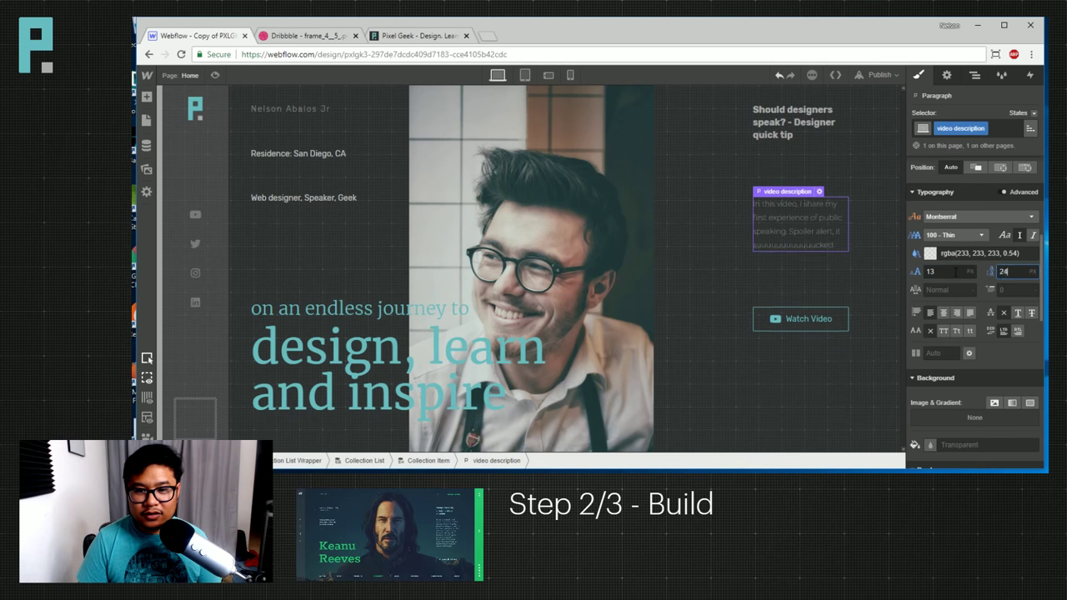
{"action": "left_click", "coordinate": [953, 235]}
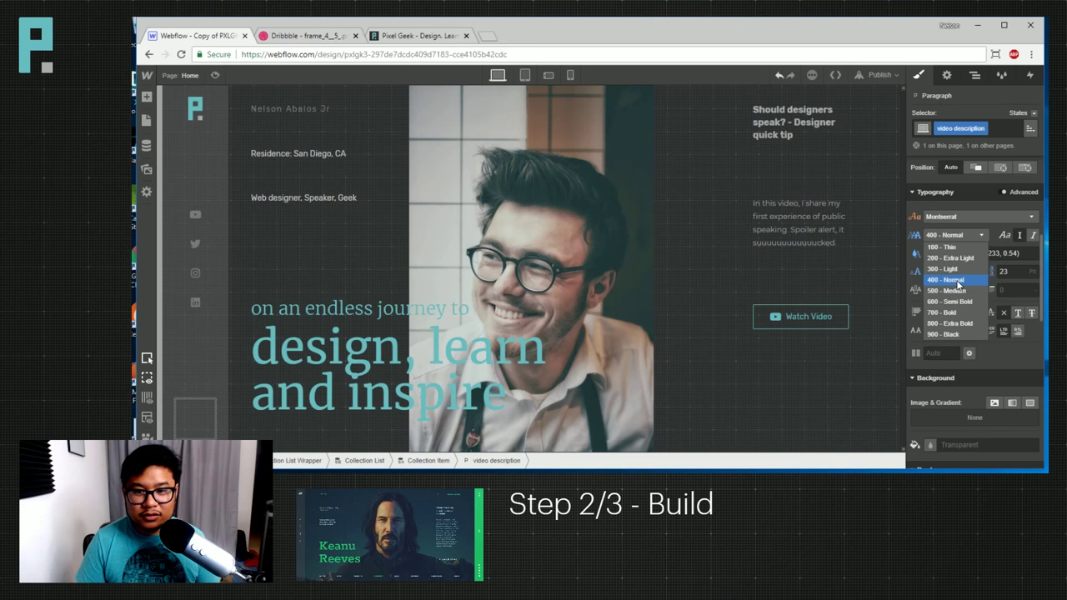
{"action": "left_click", "coordinate": [957, 281]}
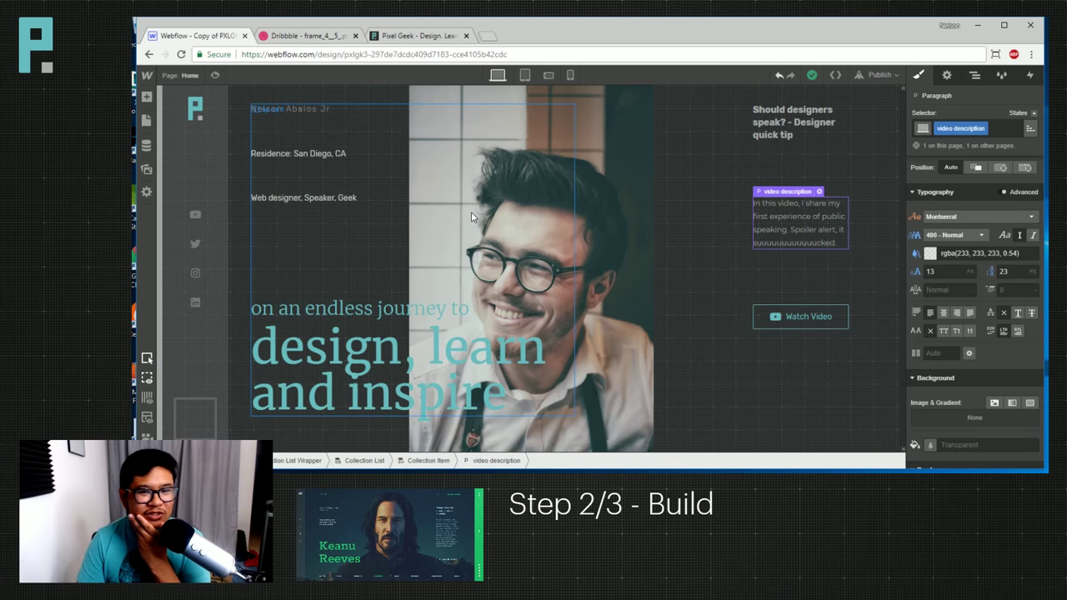
{"action": "left_click", "coordinate": [305, 114]}
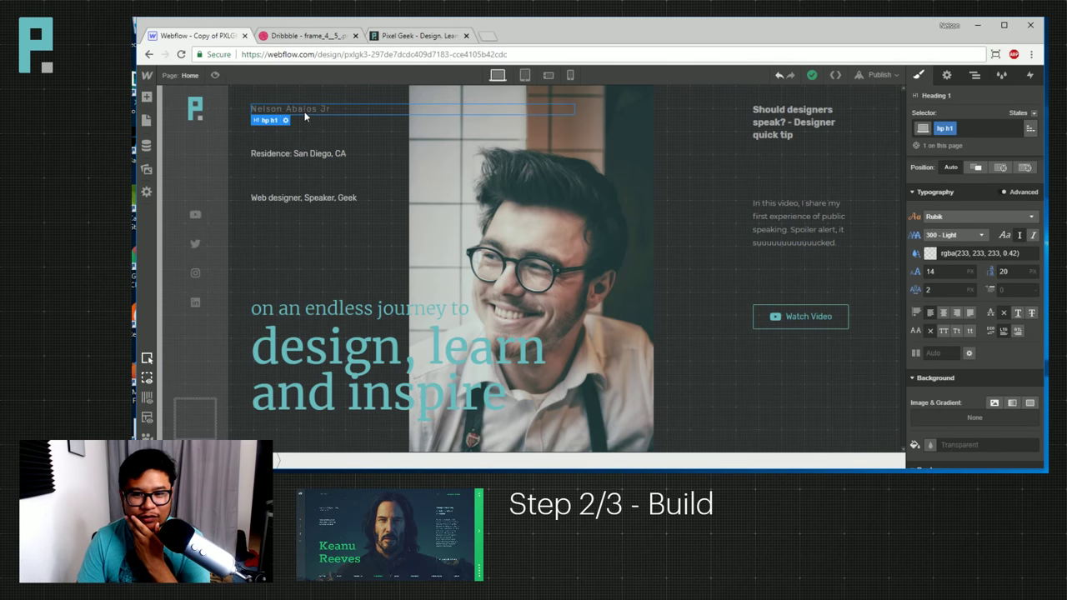
Change the video description font to Rubik with 300 Light weight.
{"action": "left_click", "coordinate": [805, 222]}
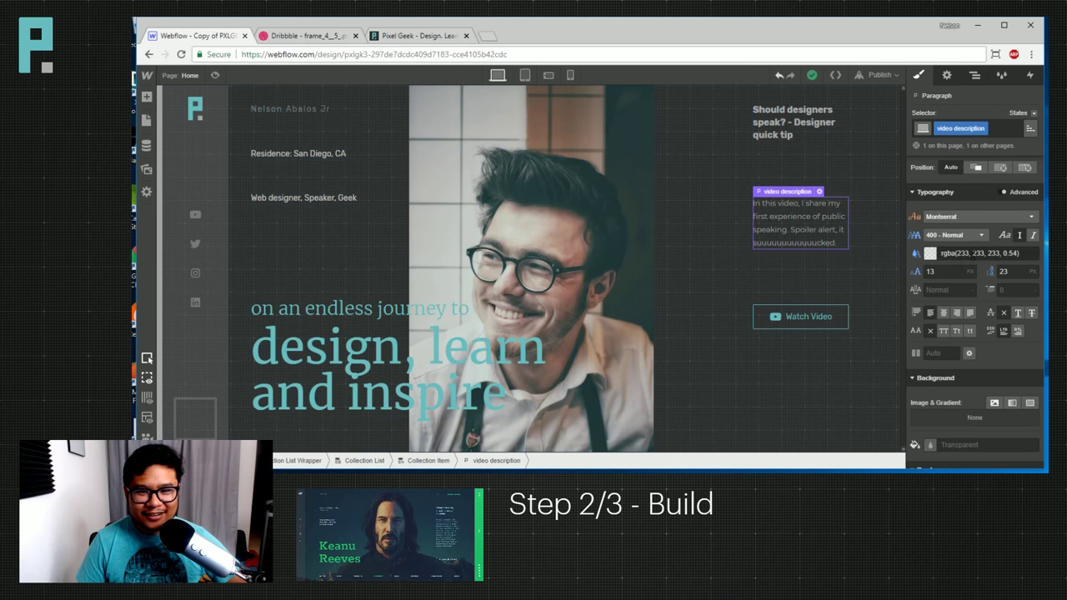
{"action": "left_click", "coordinate": [975, 216]}
{"action": "scroll", "coordinate": [990, 288], "scroll_direction": "down", "scroll_amount": 5}
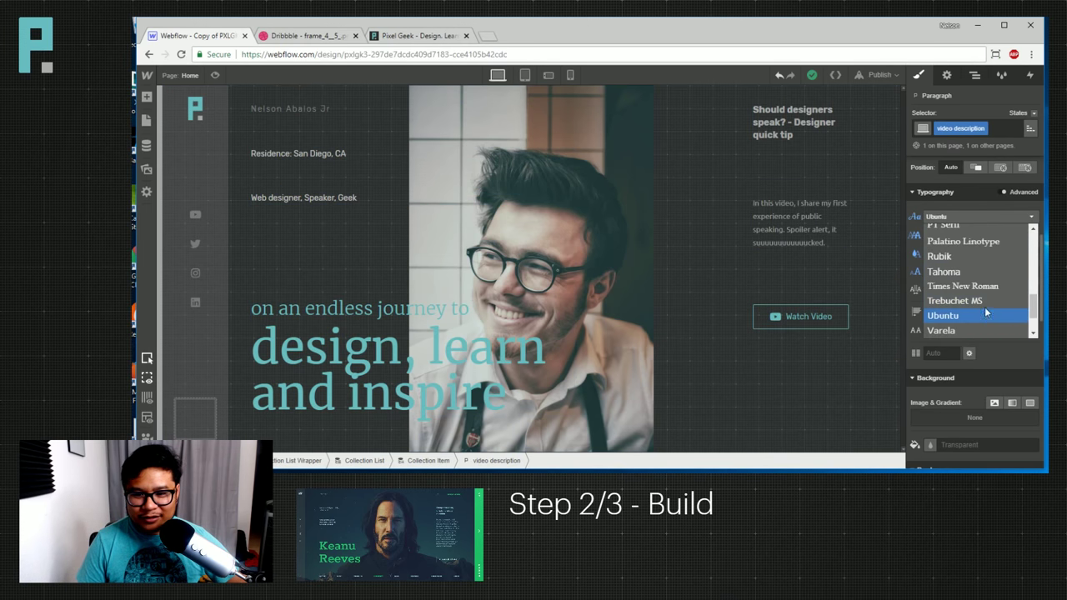
{"action": "left_click", "coordinate": [960, 256]}
{"action": "left_click", "coordinate": [958, 235]}
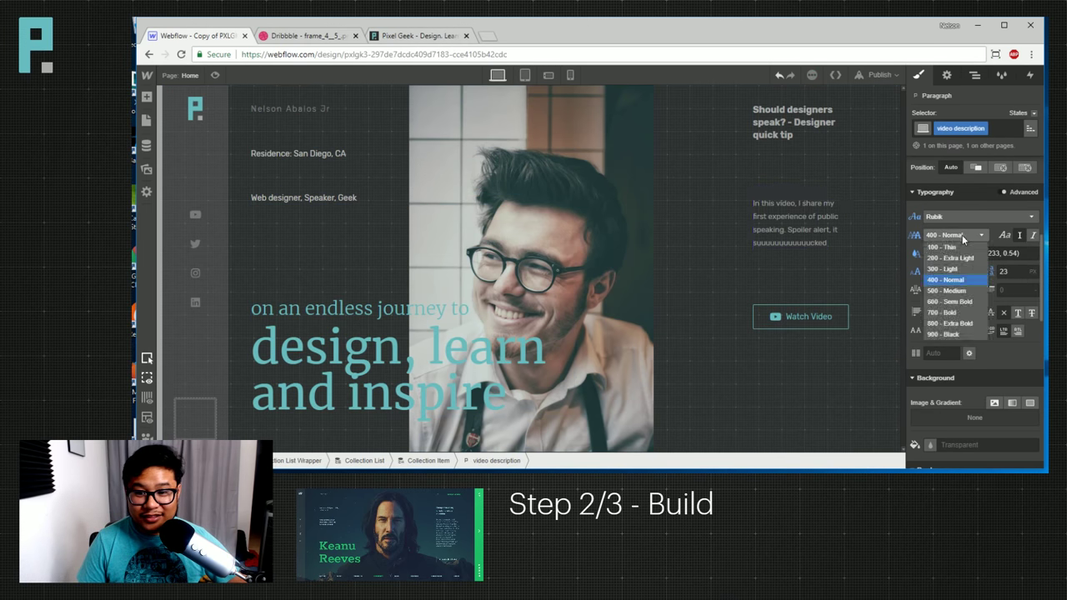
{"action": "left_click", "coordinate": [958, 269]}
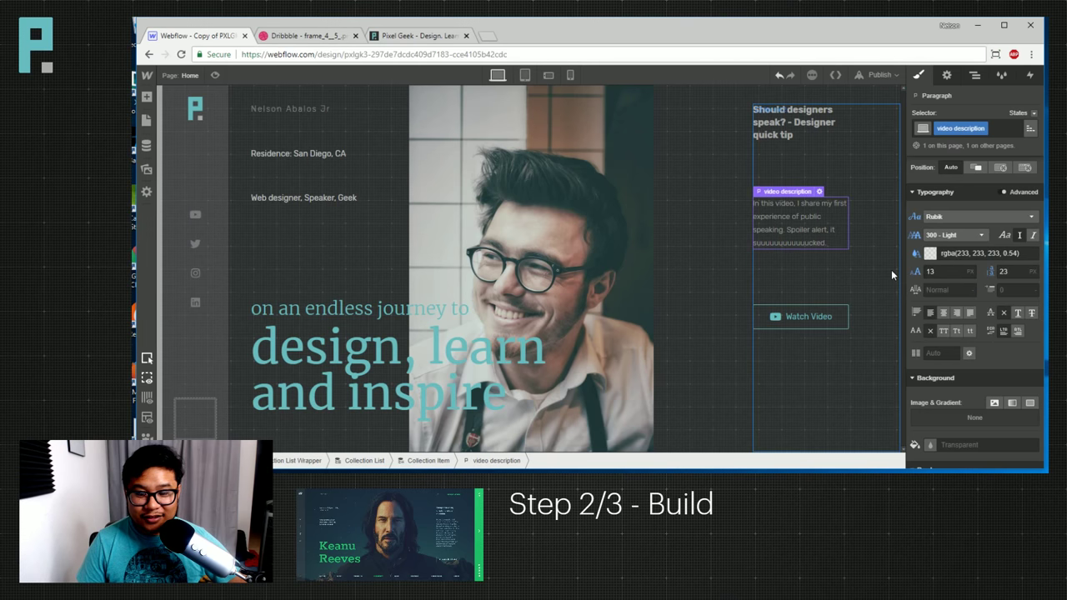
Compare the video title and Watch Video label styles with the description's line height.
{"action": "left_click", "coordinate": [809, 127]}
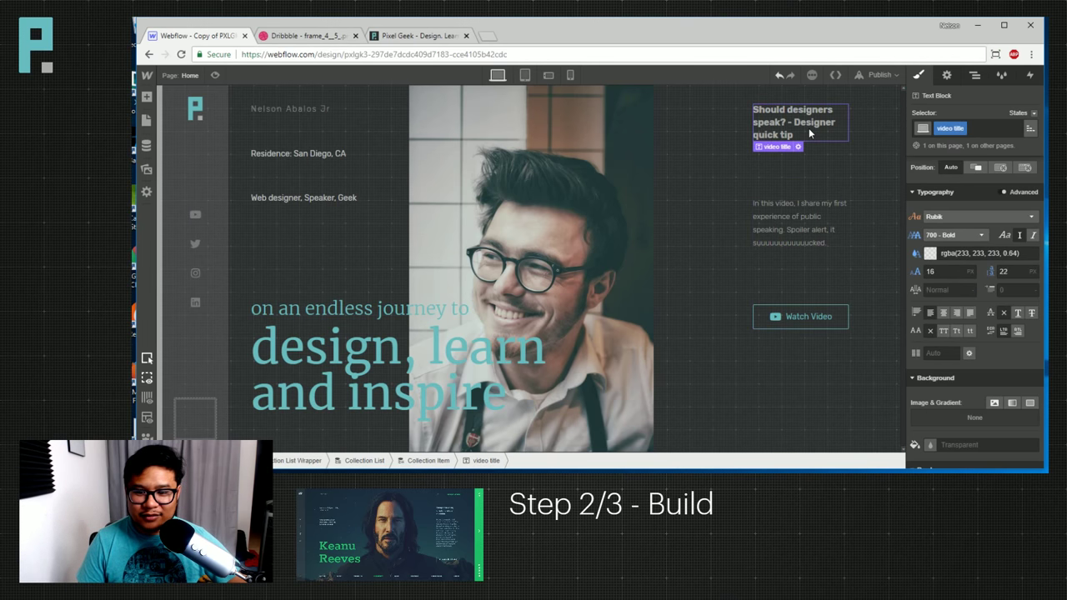
{"action": "left_click", "coordinate": [793, 220]}
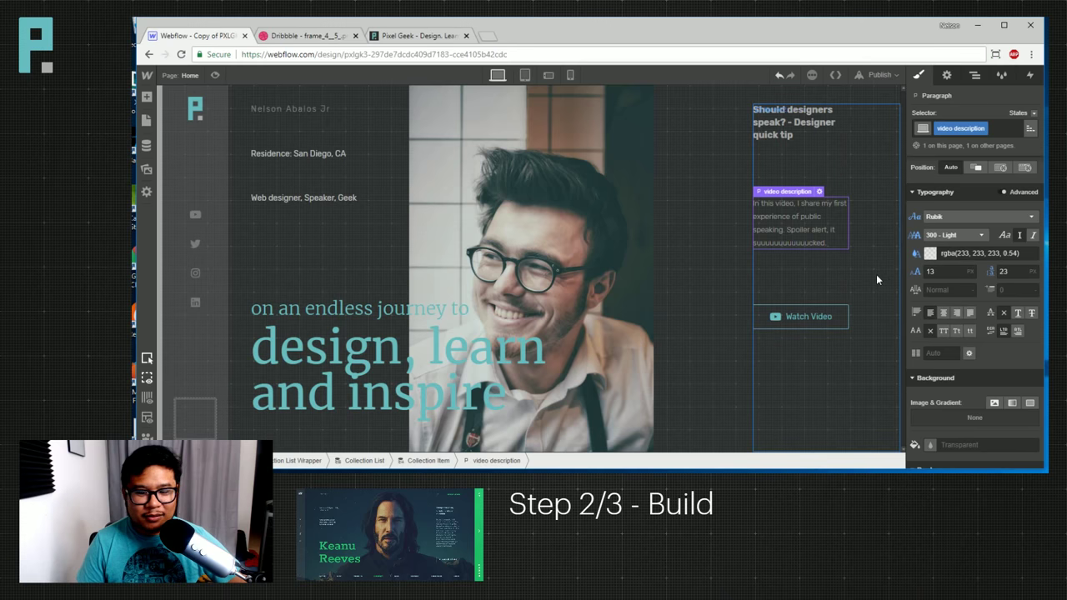
{"action": "left_click", "coordinate": [806, 320]}
{"action": "left_click", "coordinate": [796, 221]}
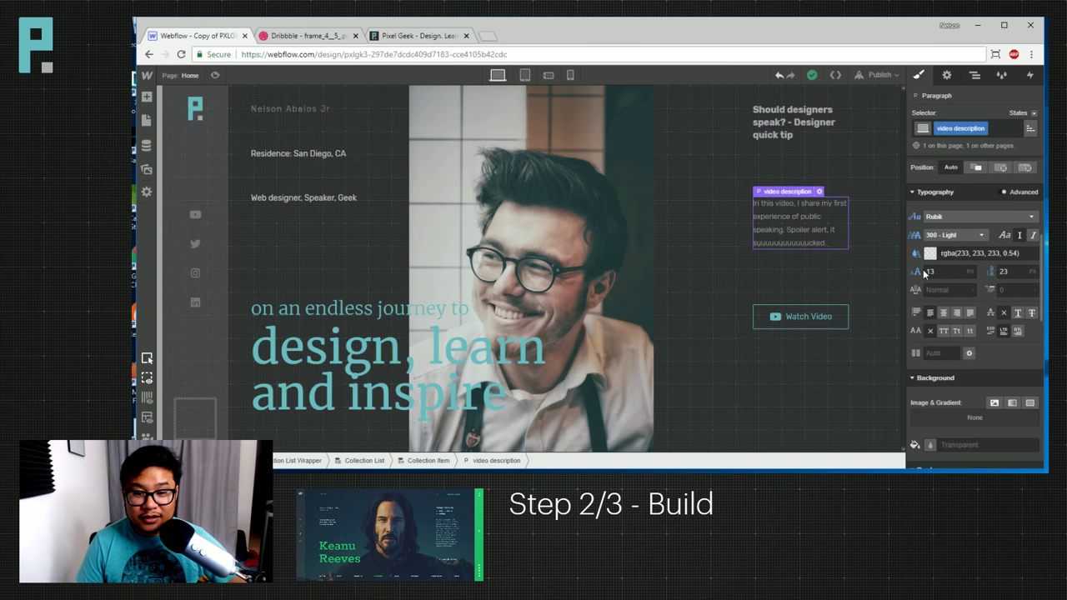
{"action": "left_click", "coordinate": [999, 275]}
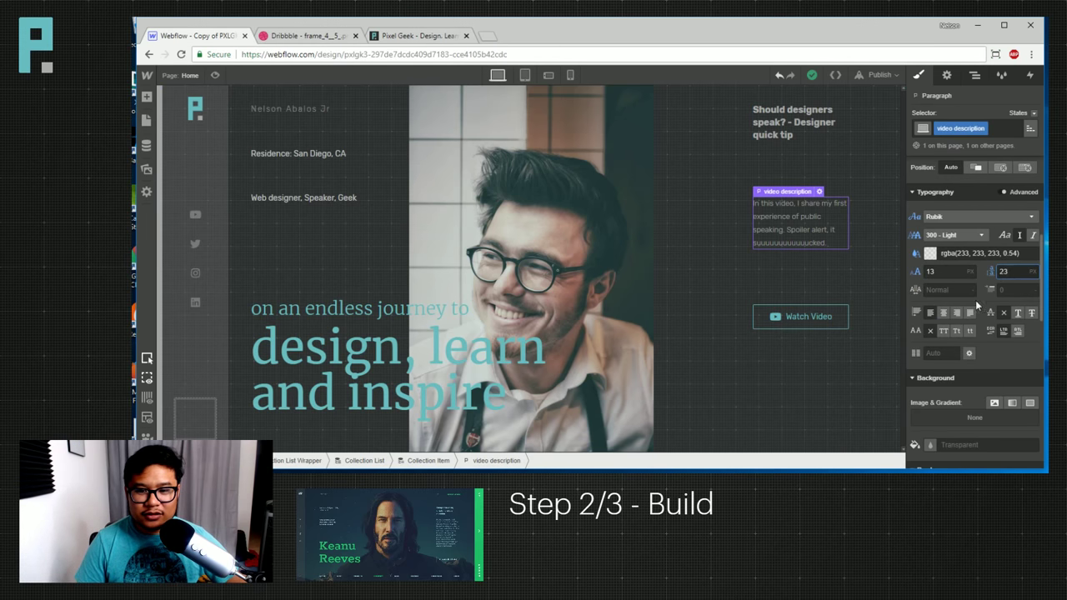
{"action": "left_click", "coordinate": [786, 132]}
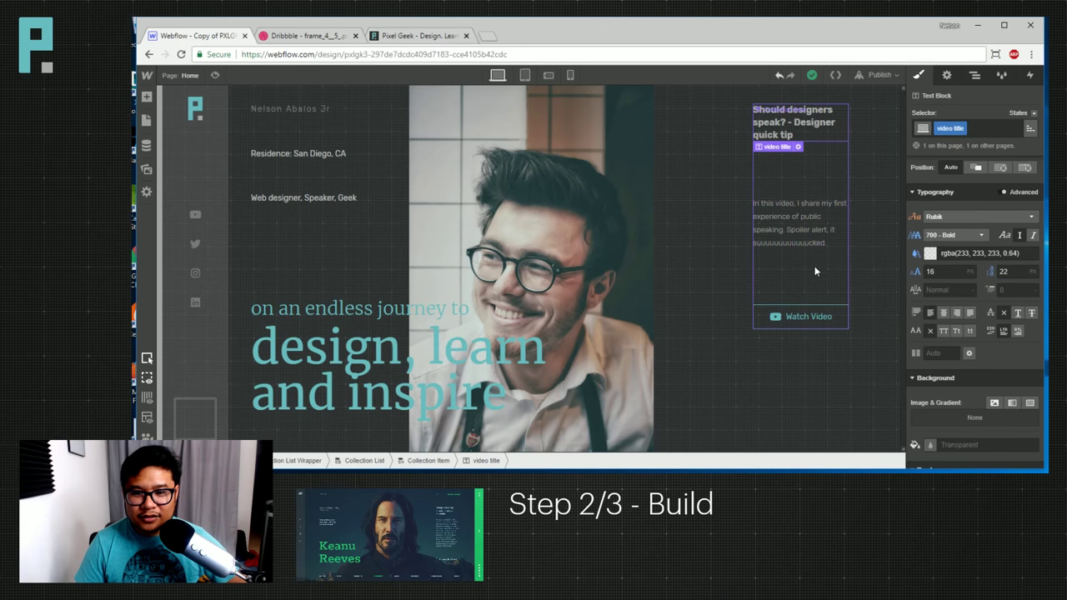
Reduce the hp col 2 vlog column's right padding to 3vw.
{"action": "left_click", "coordinate": [850, 295]}
{"action": "scroll", "coordinate": [993, 349], "scroll_direction": "down", "scroll_amount": 3}
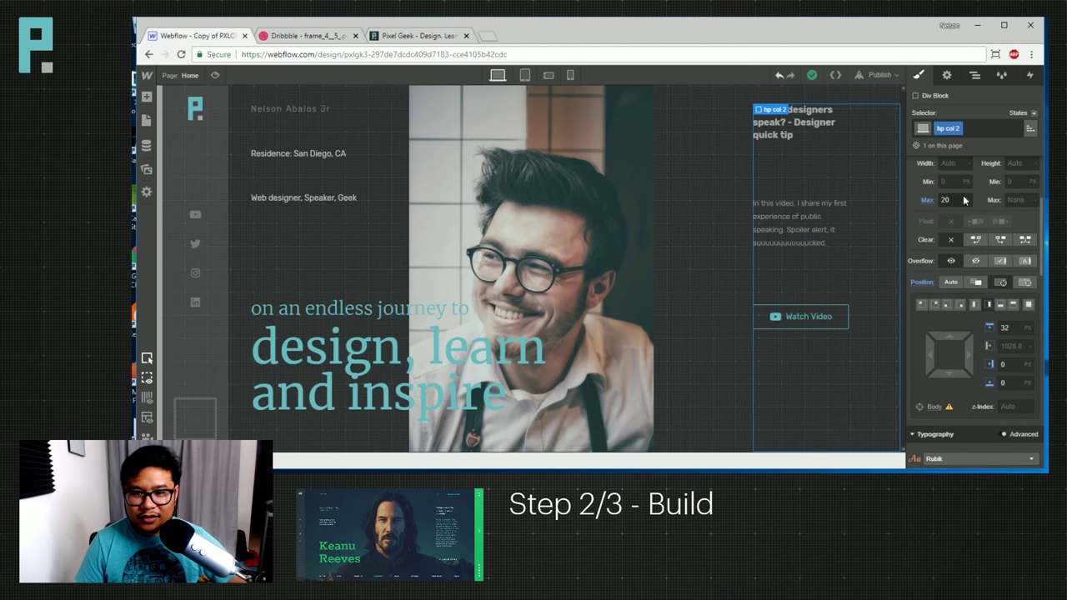
{"action": "scroll", "coordinate": [975, 240], "scroll_direction": "up", "scroll_amount": 4}
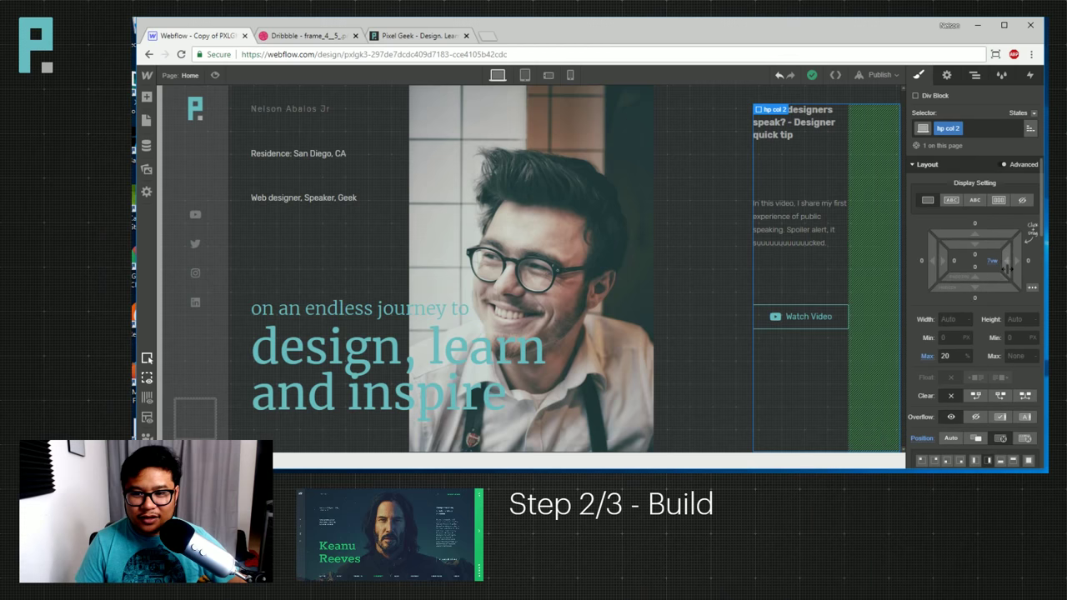
{"action": "left_click_drag", "start_coordinate": [1007, 268], "coordinate": [1015, 266]}
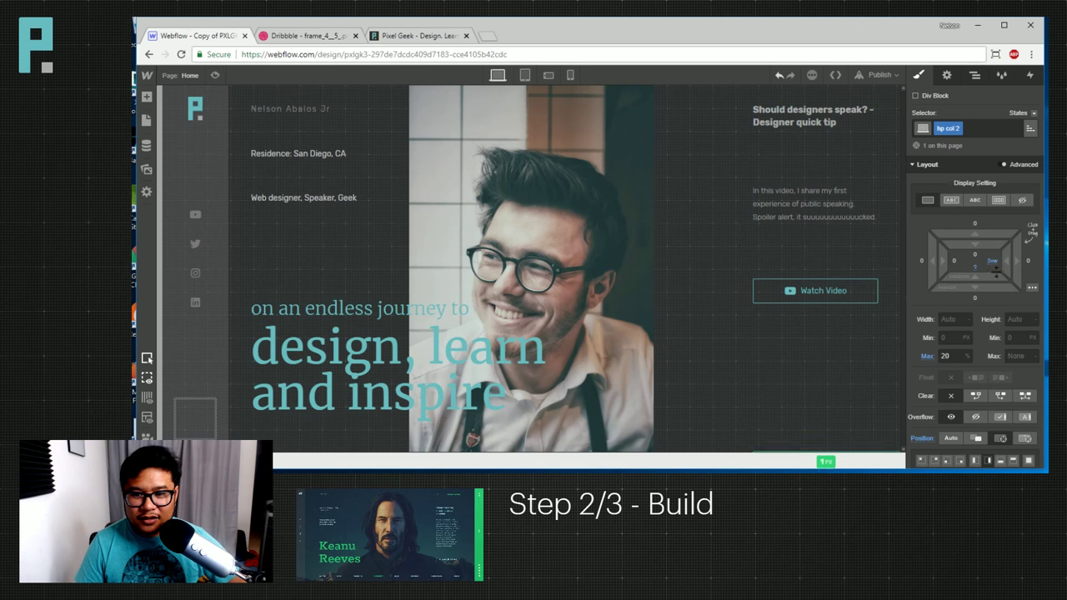
{"action": "left_click", "coordinate": [975, 268]}
{"action": "left_click", "coordinate": [963, 314]}
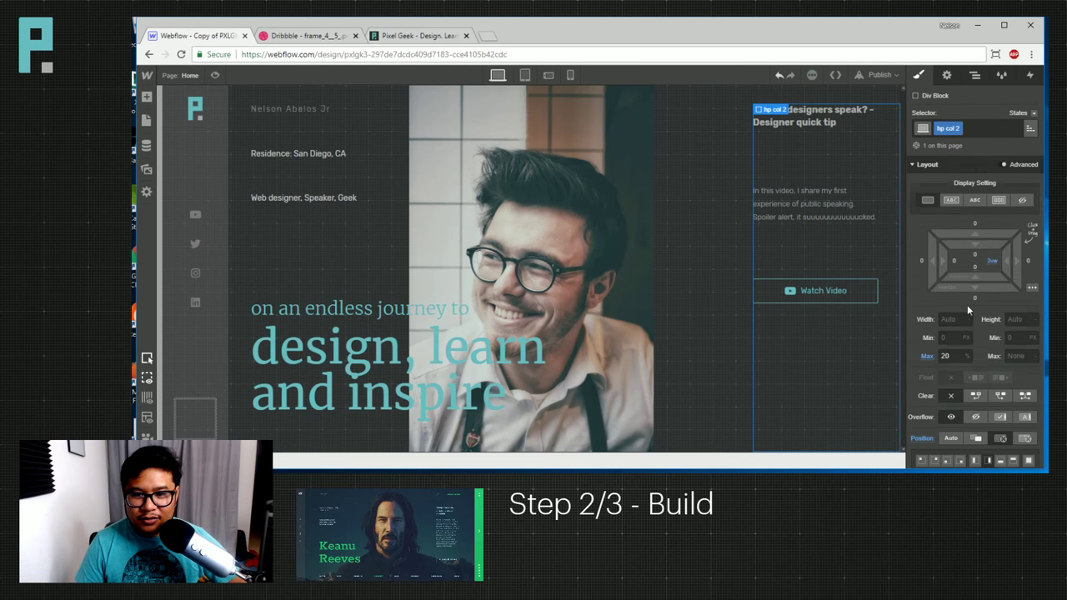
{"action": "scroll", "coordinate": [975, 315], "scroll_direction": "down", "scroll_amount": 5}
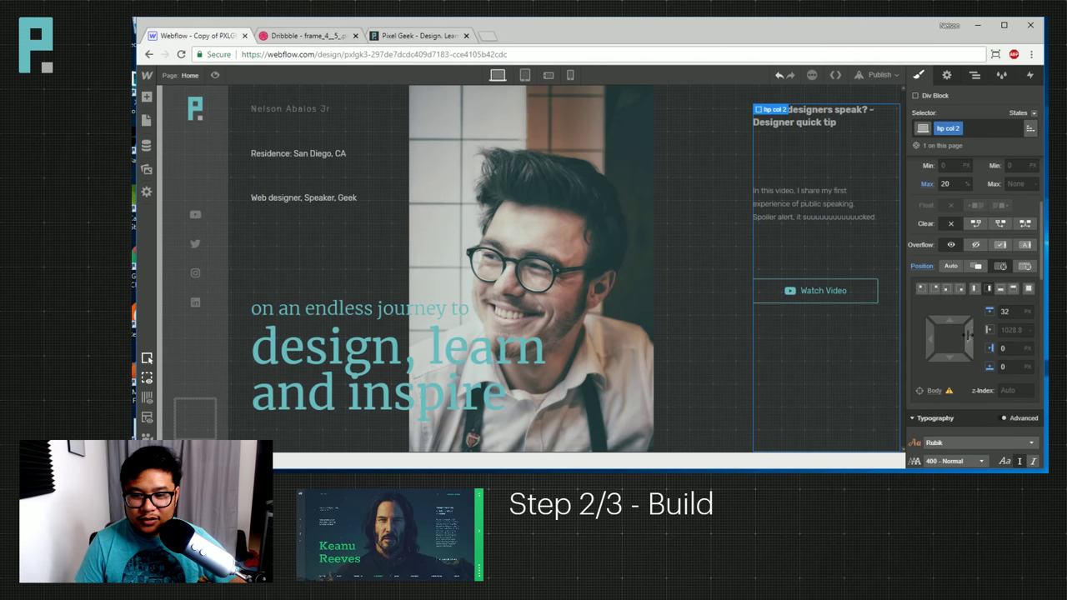
Offset the vlog column 9vw from the page's right edge, matching the reference design.
{"action": "left_click_drag", "start_coordinate": [968, 337], "coordinate": [833, 334]}
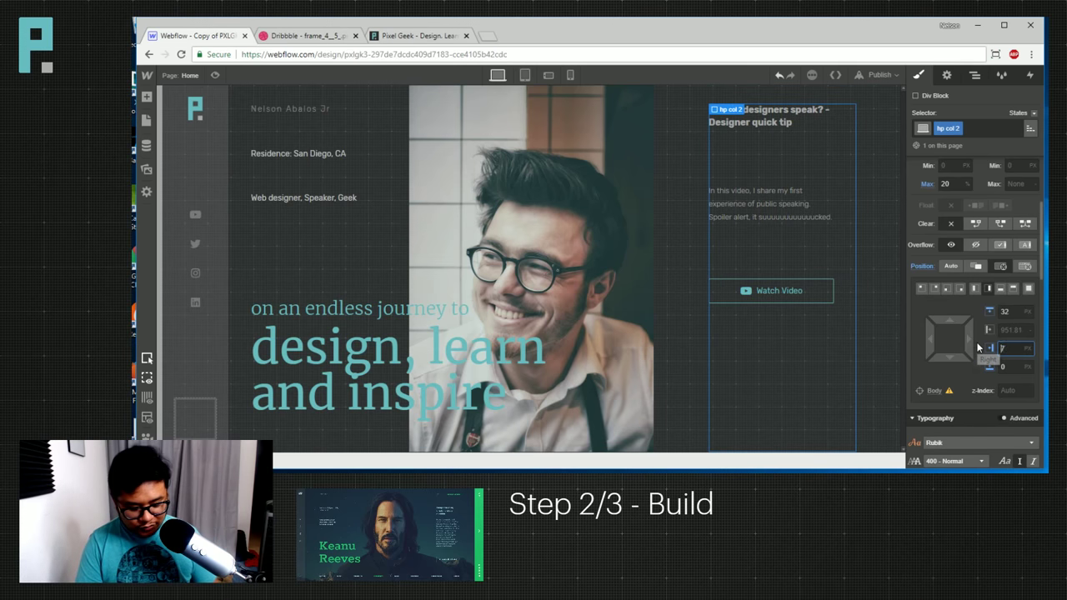
{"action": "type", "text": "7vw"}
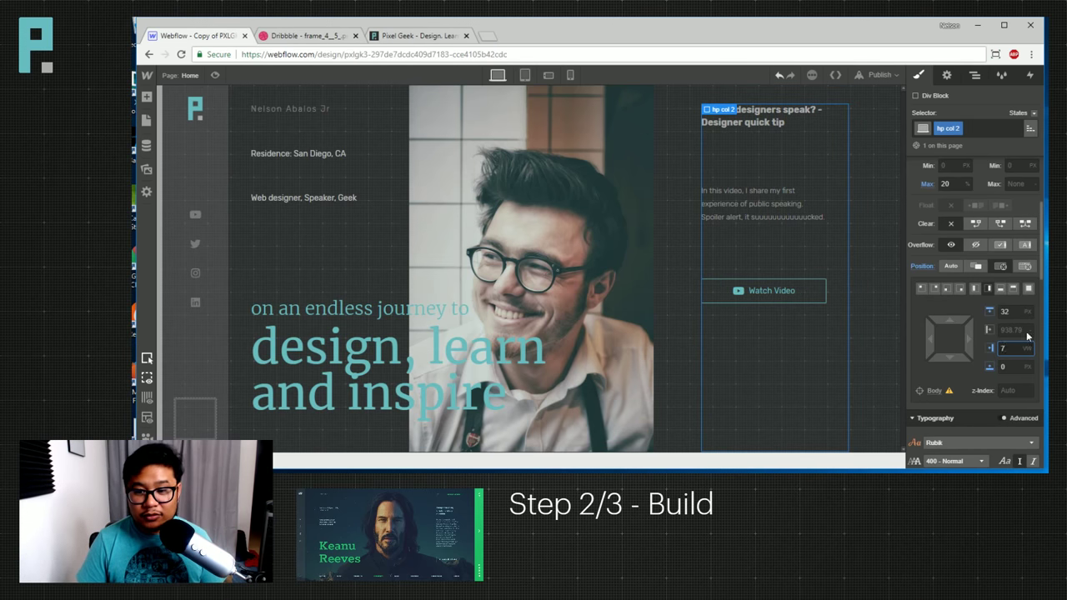
{"action": "key", "text": "Down"}
{"action": "key", "text": "Down"}
{"action": "key", "text": "Down"}
{"action": "key", "text": "Down"}
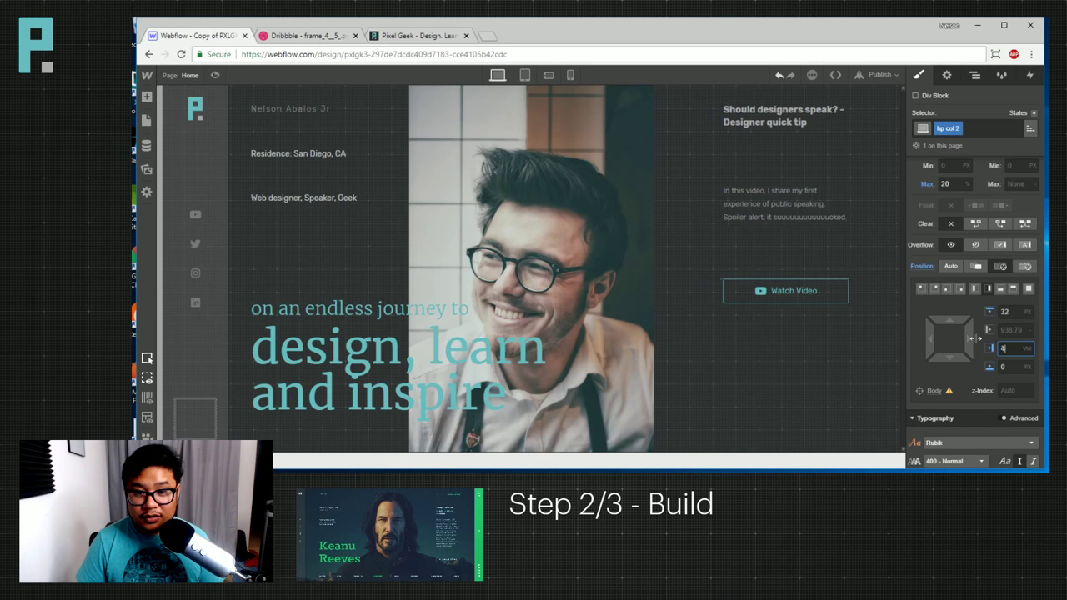
{"action": "key", "text": "Up"}
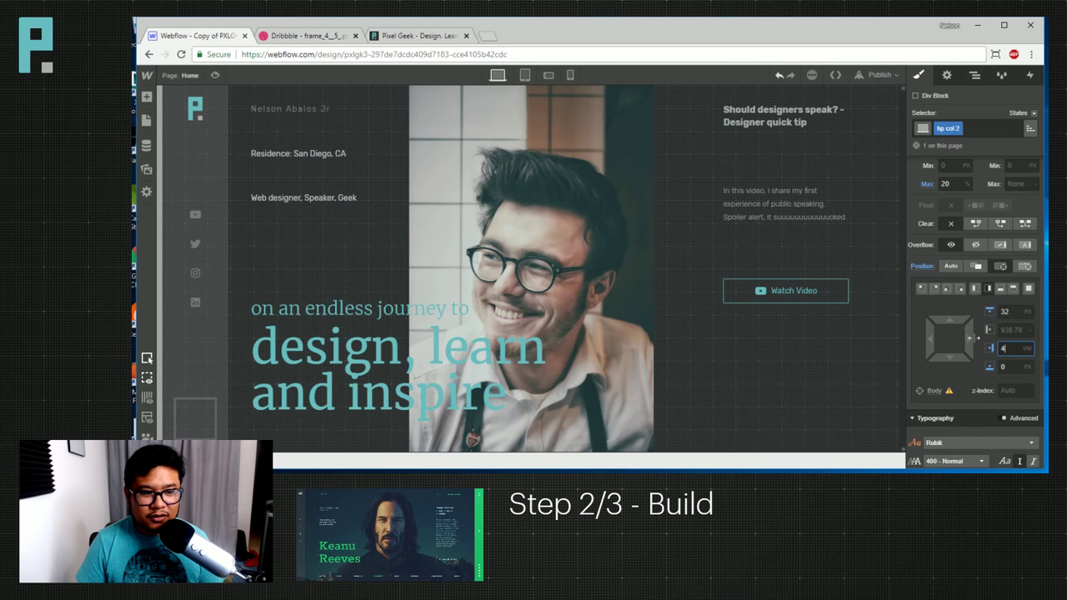
{"action": "left_click", "coordinate": [337, 37]}
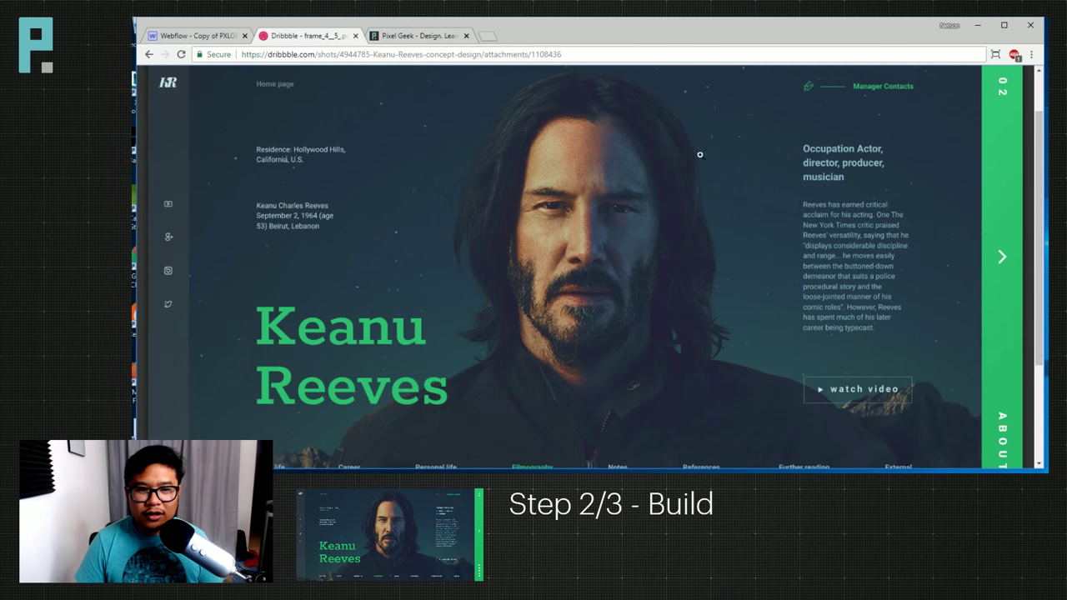
{"action": "left_click", "coordinate": [222, 37]}
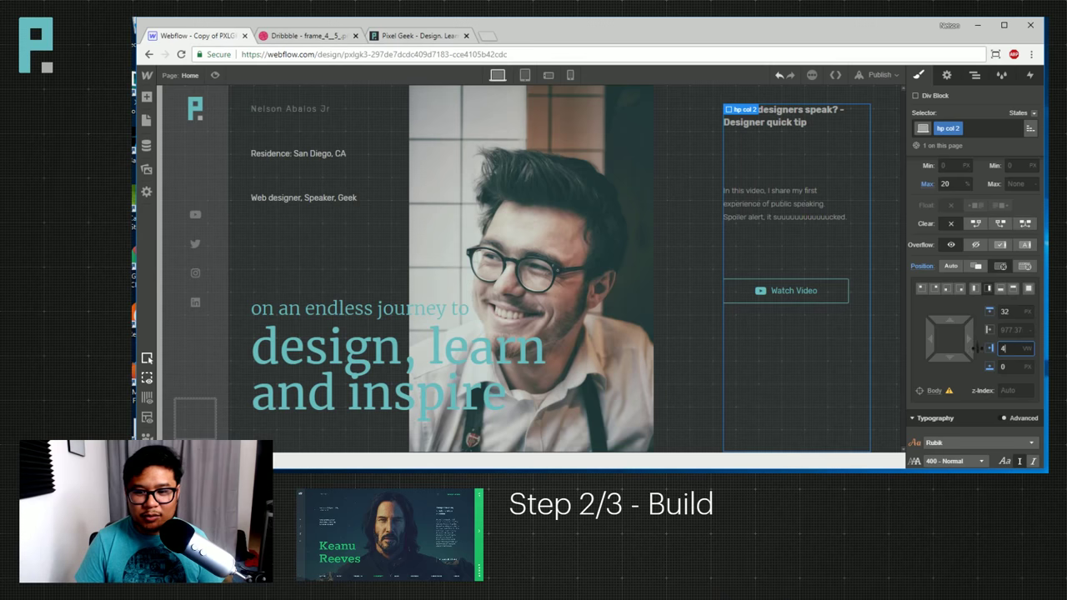
{"action": "left_click_drag", "start_coordinate": [969, 343], "coordinate": [963, 341]}
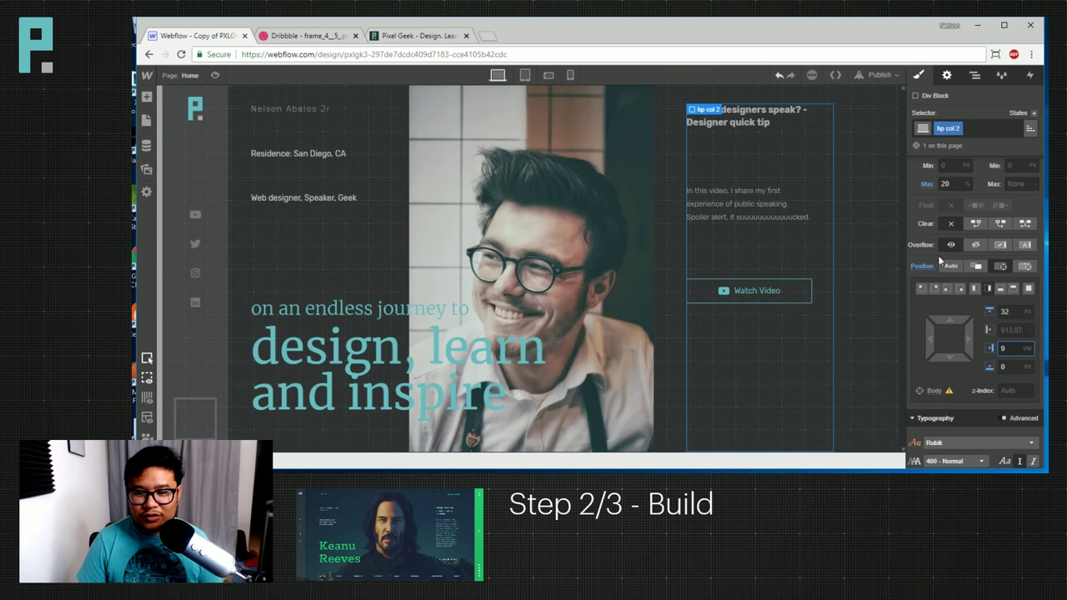
{"action": "scroll", "coordinate": [958, 347], "scroll_direction": "up", "scroll_amount": 3}
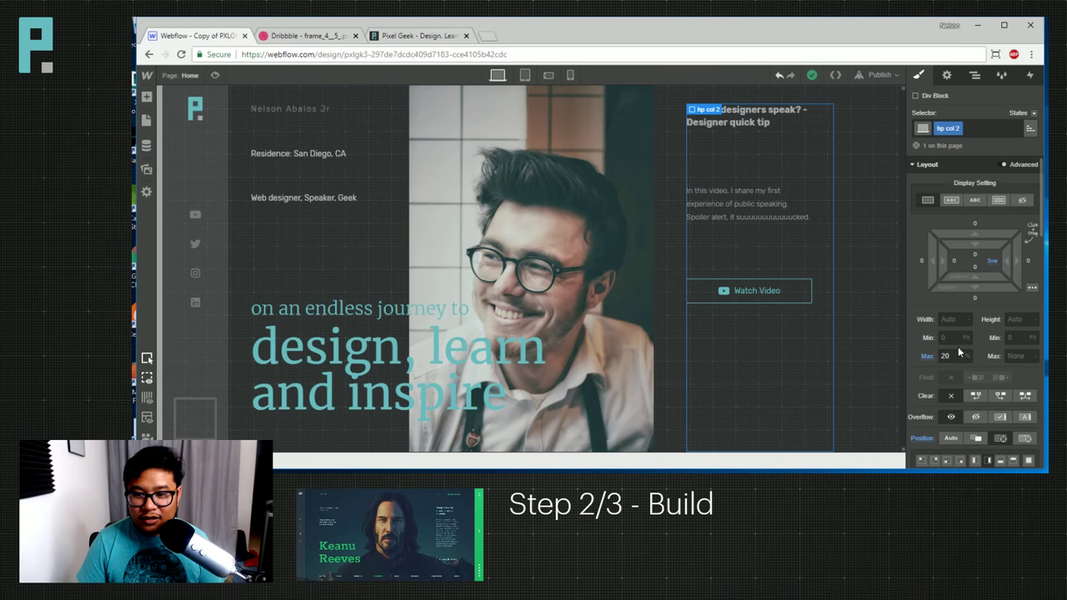
{"action": "scroll", "coordinate": [958, 347], "scroll_direction": "down", "scroll_amount": 3}
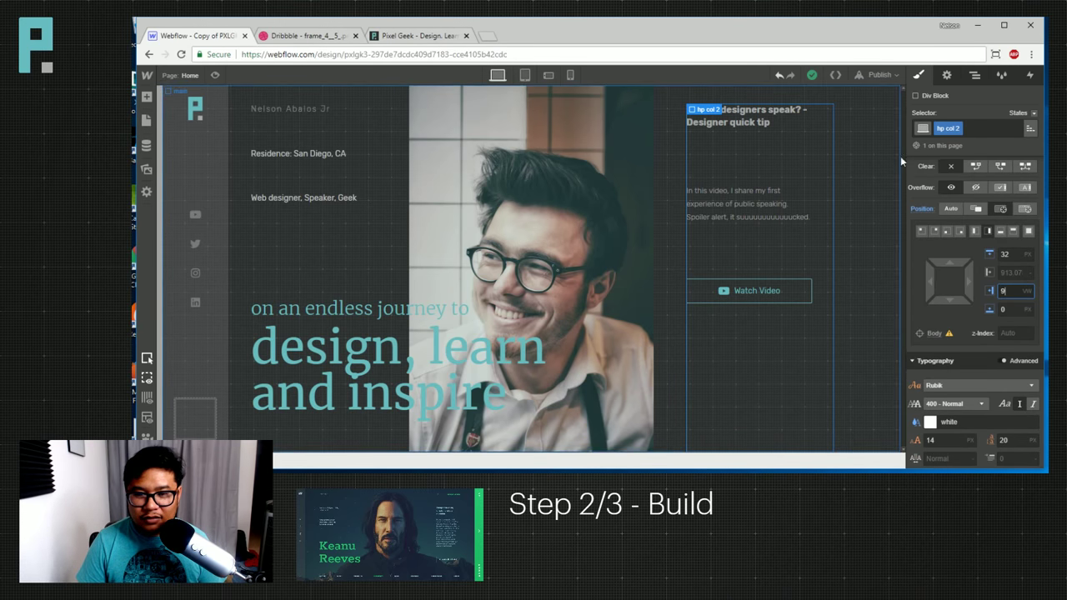
Add a new Div Block in the Navigator placed right after hp col 2.
{"action": "left_click", "coordinate": [974, 75]}
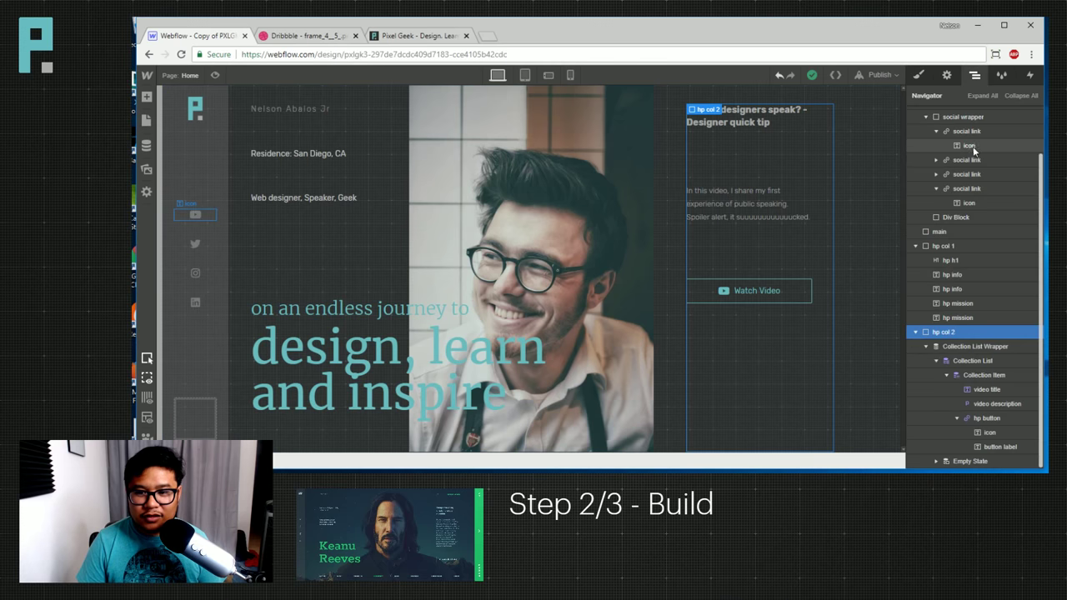
{"action": "left_click", "coordinate": [1009, 98]}
{"action": "key", "text": "a"}
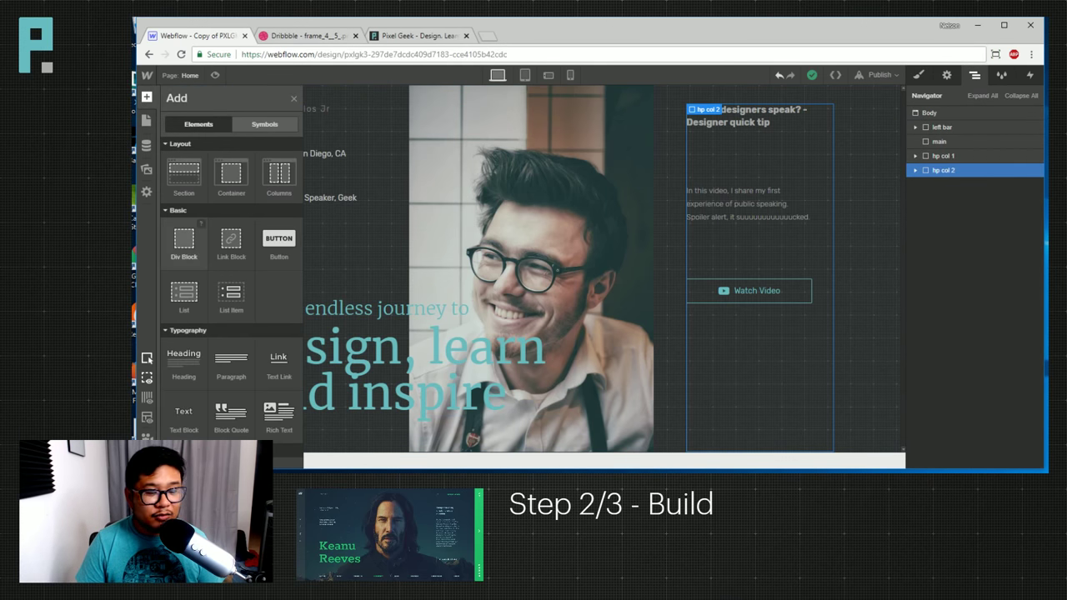
{"action": "left_click_drag", "start_coordinate": [183, 241], "coordinate": [950, 187]}
{"action": "left_click", "coordinate": [915, 170]}
{"action": "left_click", "coordinate": [916, 182]}
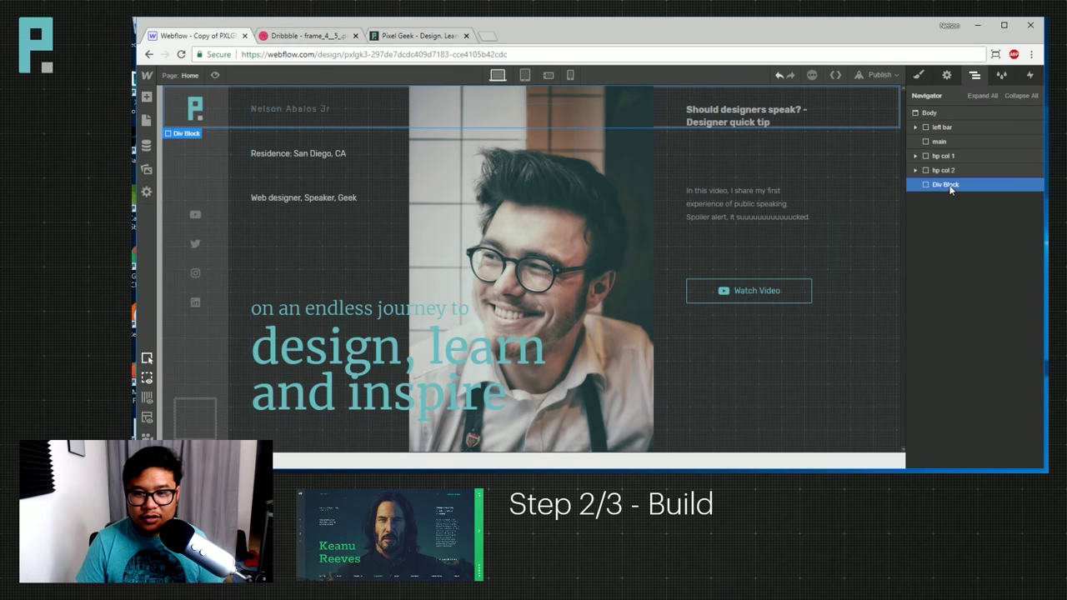
Create a new class on the div block, starting the name 'color bar'.
{"action": "key", "text": "s"}
{"action": "left_click", "coordinate": [949, 127]}
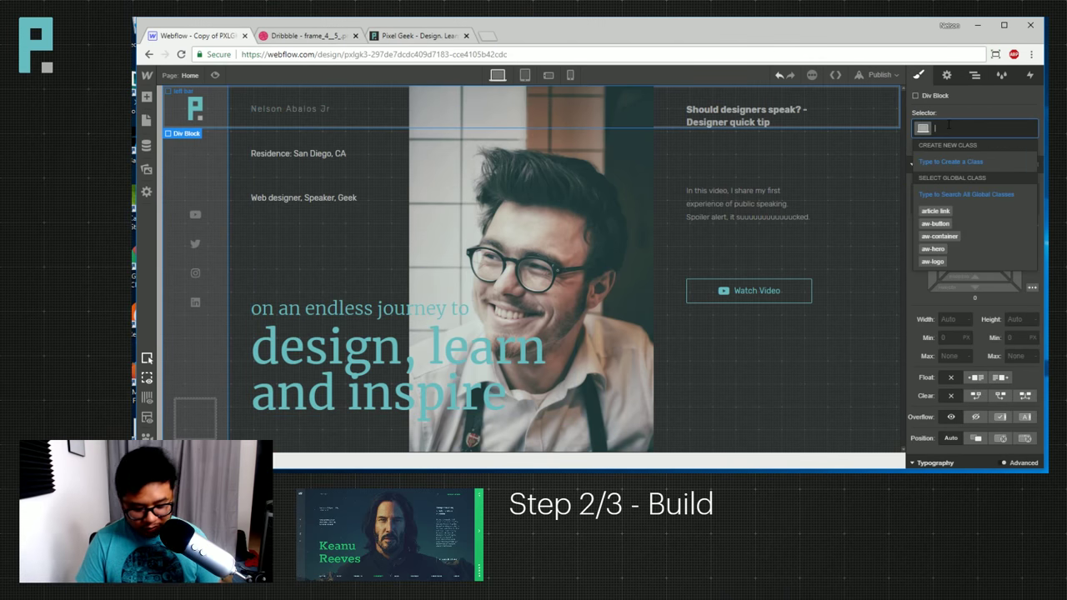
{"action": "type", "text": "co"}
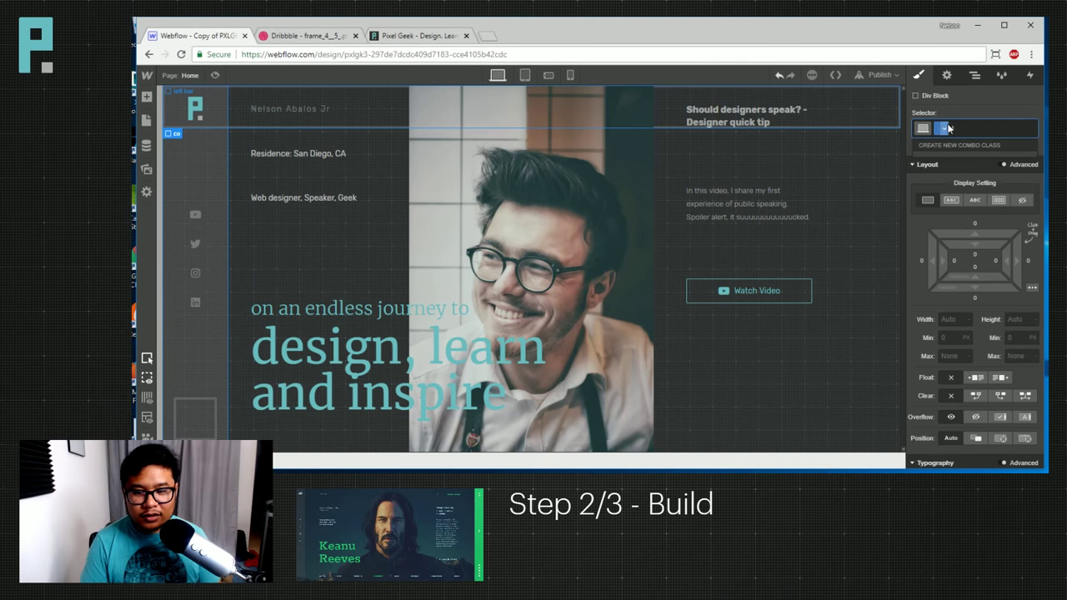
{"action": "key", "text": "Return"}
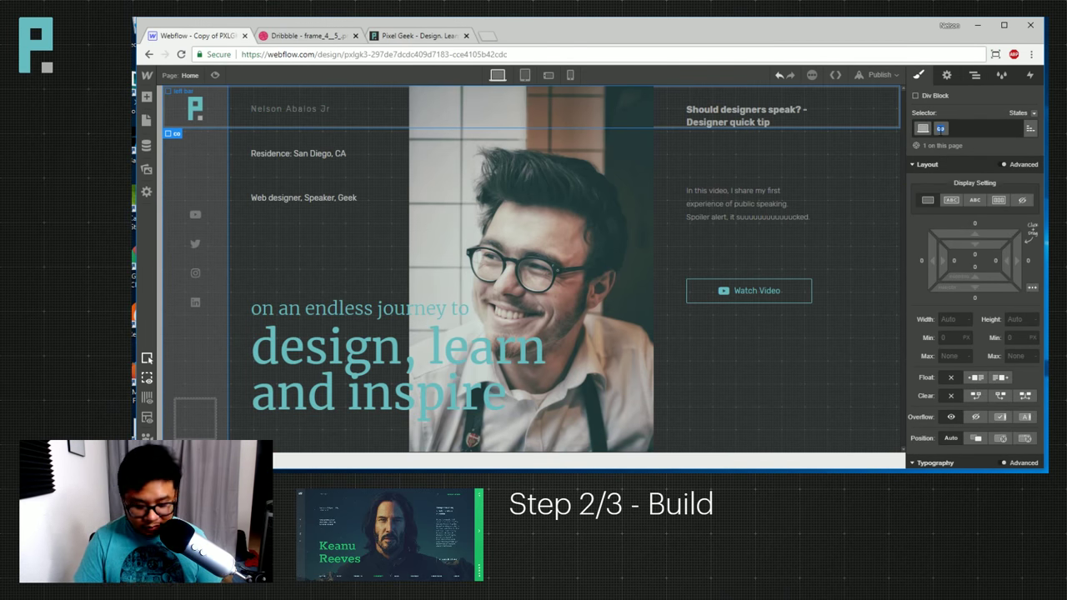
Finish the 'color bar' class name and position the bar out of flow on the right.
{"action": "type", "text": "lor bar"}
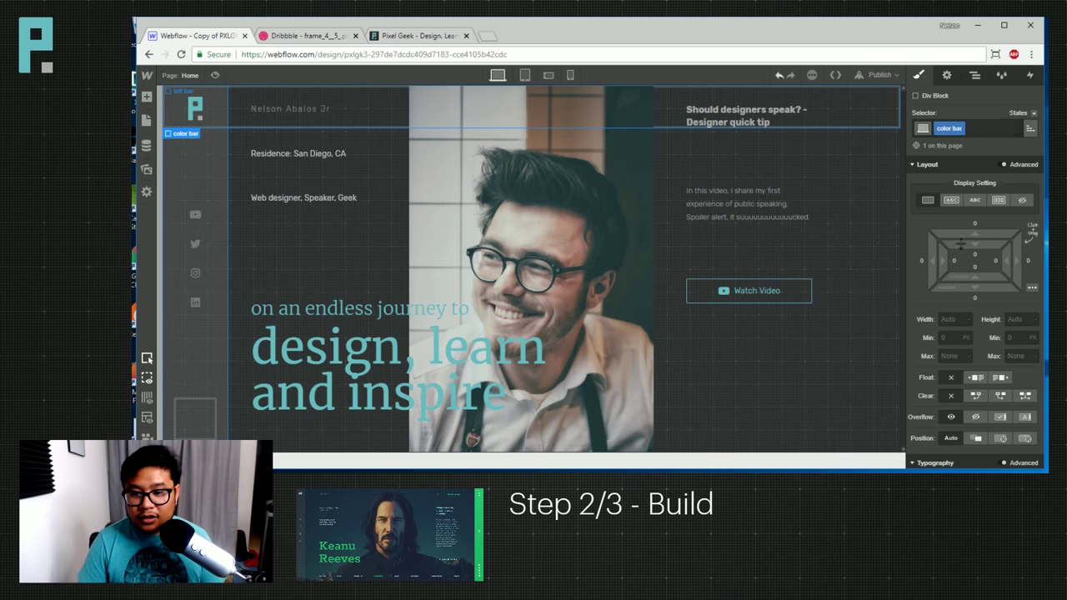
{"action": "left_click", "coordinate": [1025, 440]}
{"action": "scroll", "coordinate": [959, 367], "scroll_direction": "down", "scroll_amount": 2}
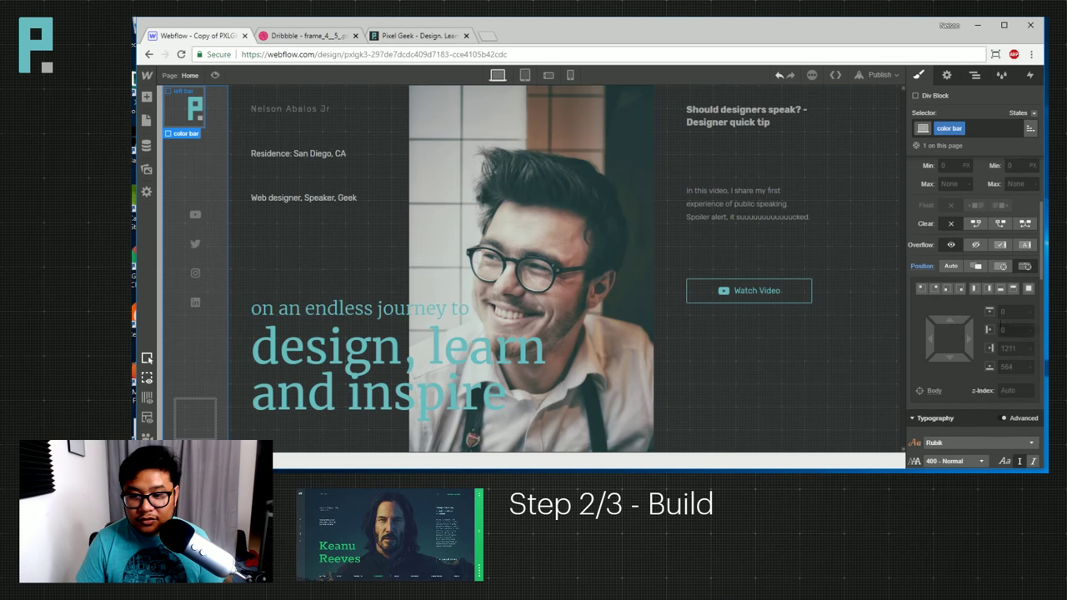
{"action": "scroll", "coordinate": [967, 350], "scroll_direction": "up", "scroll_amount": 4}
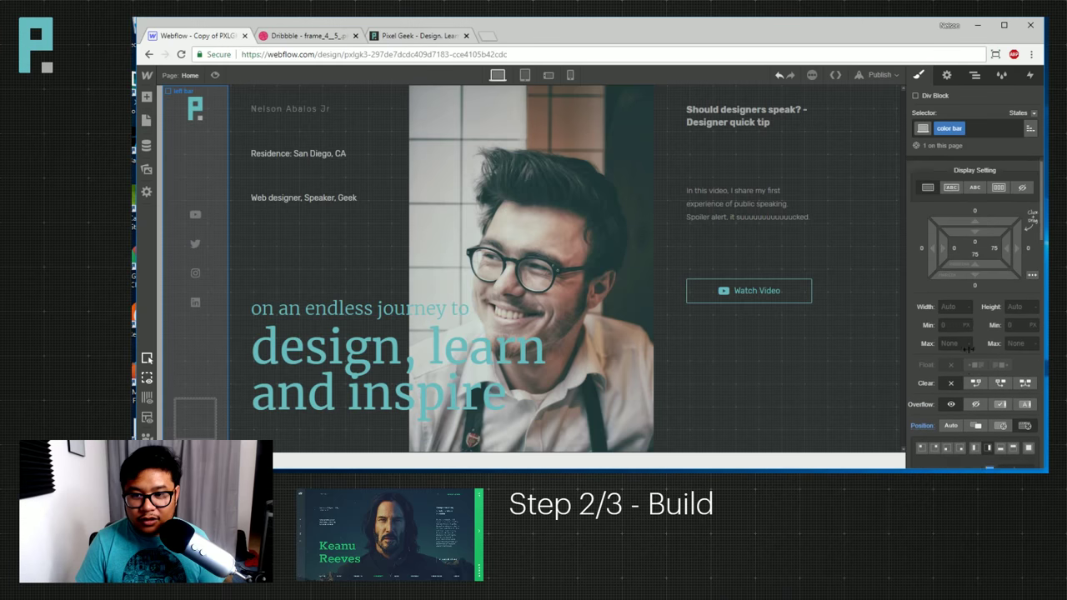
Try widths of 10% and 4% before setting the color bar to 5% wide.
{"action": "left_click", "coordinate": [950, 320]}
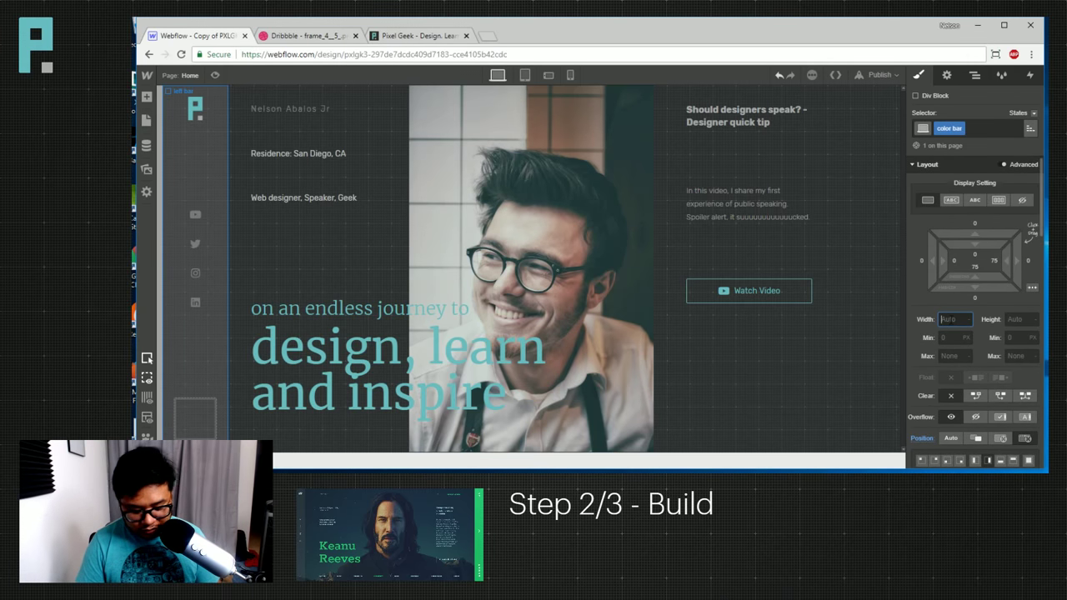
{"action": "type", "text": "10%"}
{"action": "key", "text": "Return"}
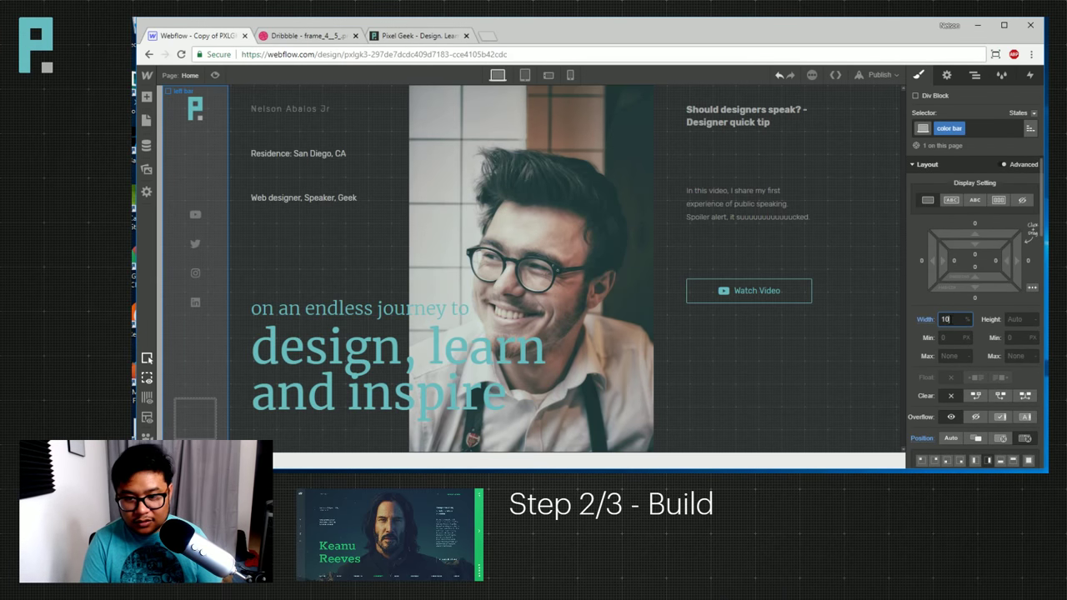
{"action": "key", "text": "BackSpace"}
{"action": "key", "text": "BackSpace"}
{"action": "type", "text": "0"}
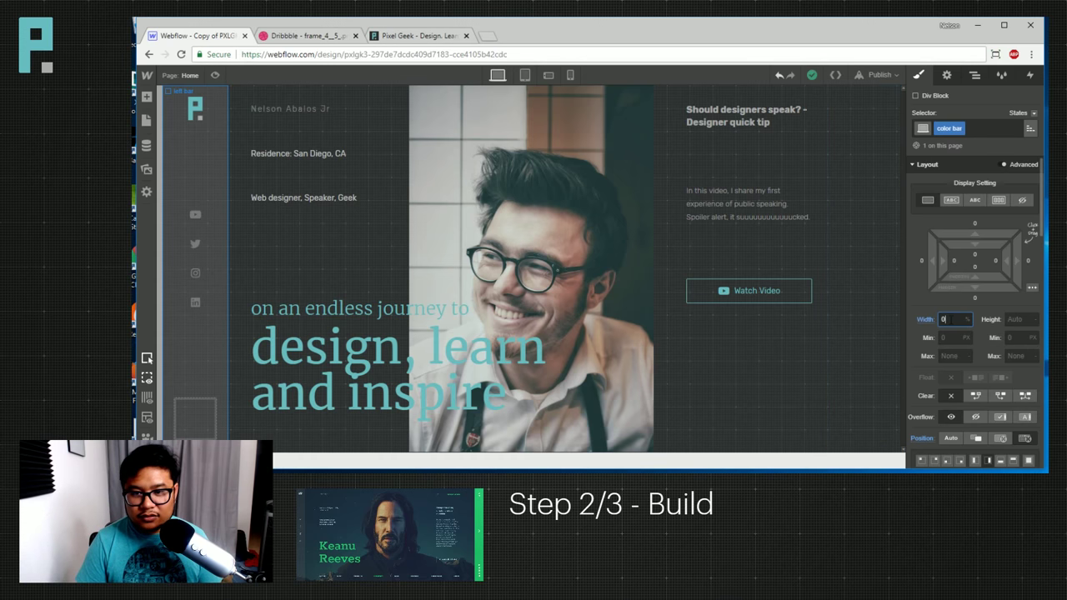
{"action": "key", "text": "BackSpace"}
{"action": "type", "text": "4"}
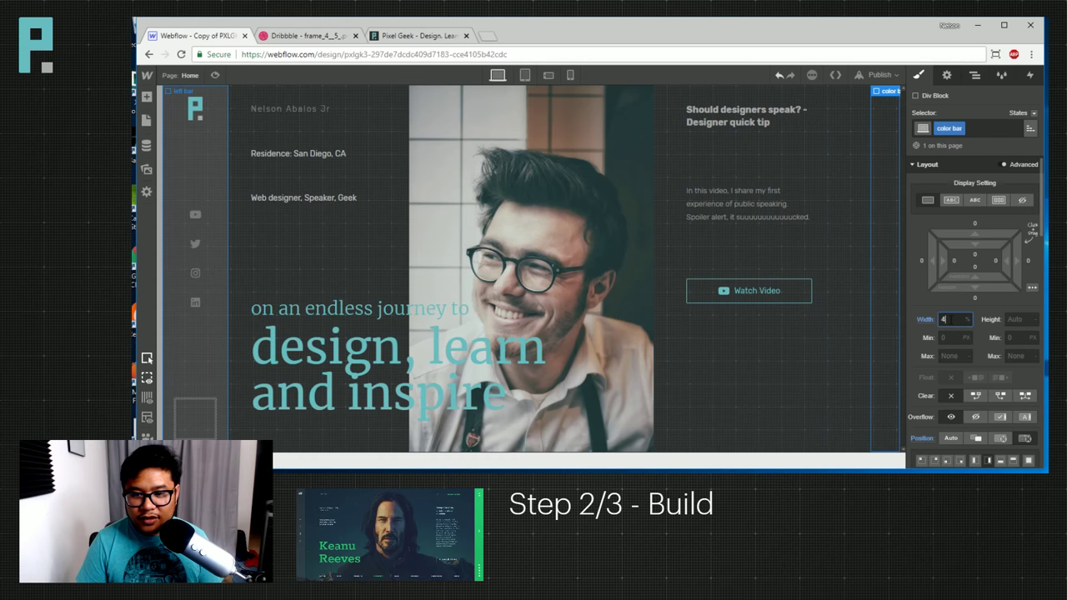
{"action": "key", "text": "BackSpace"}
{"action": "type", "text": "5"}
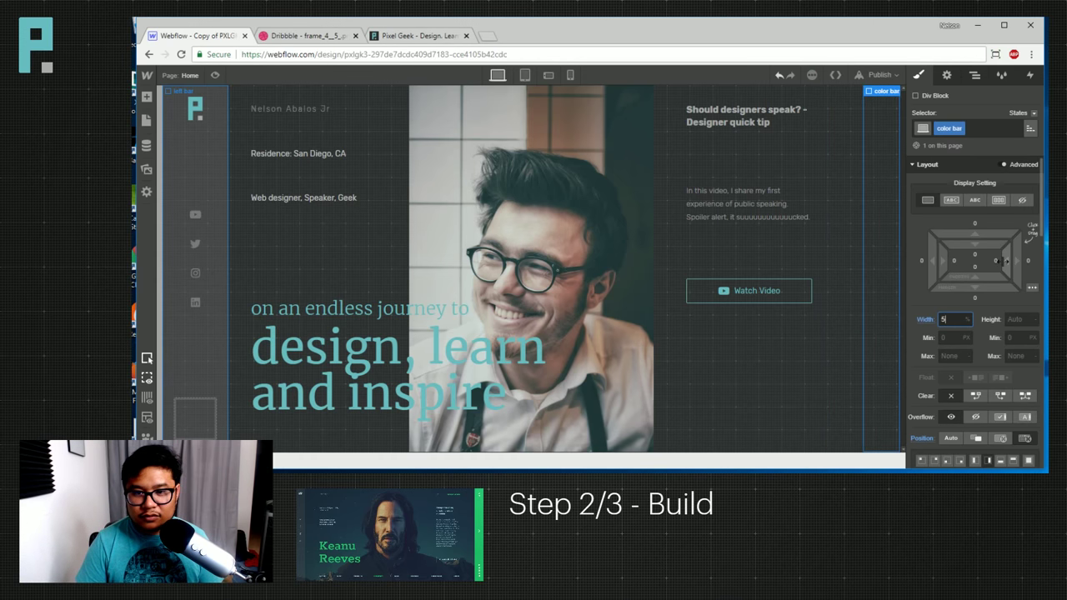
Give the color bar the teal 'main font' background color.
{"action": "scroll", "coordinate": [975, 283], "scroll_direction": "down", "scroll_amount": 5}
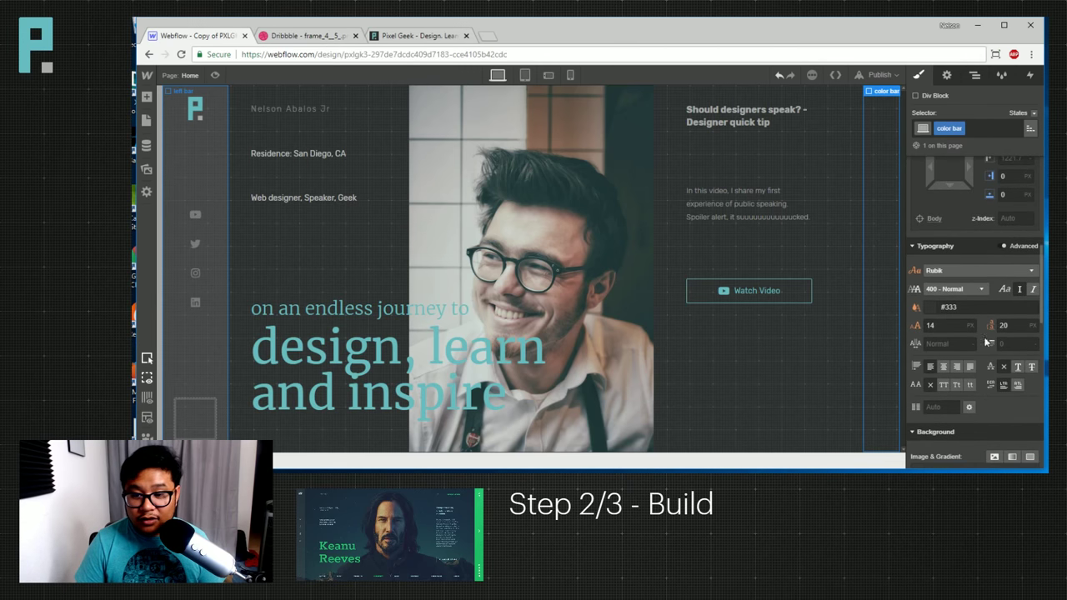
{"action": "scroll", "coordinate": [976, 284], "scroll_direction": "down", "scroll_amount": 3}
{"action": "left_click", "coordinate": [930, 372]}
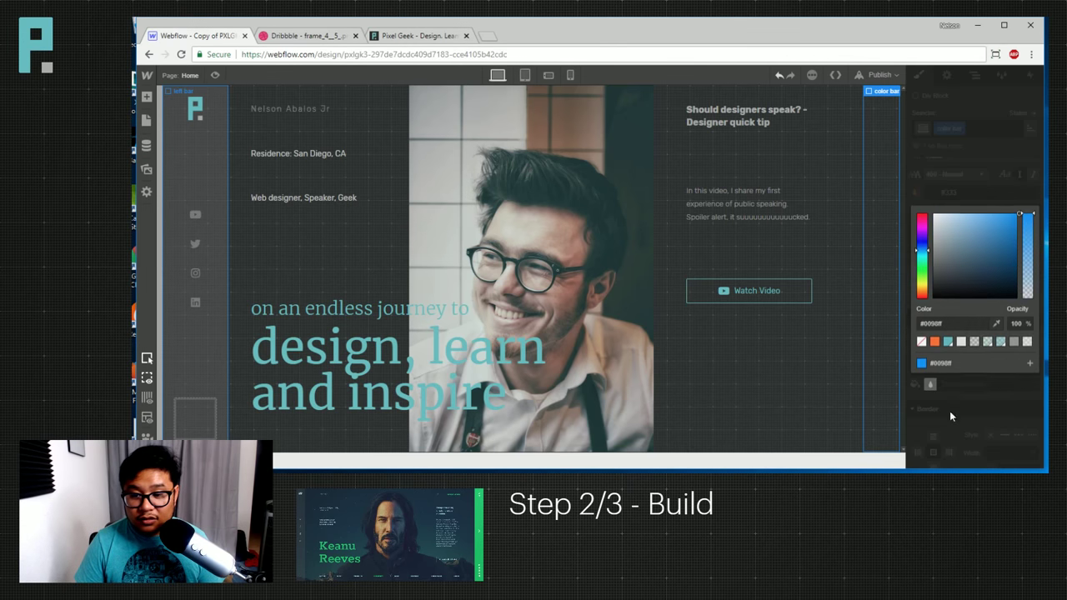
{"action": "left_click", "coordinate": [948, 341]}
{"action": "left_click", "coordinate": [915, 302]}
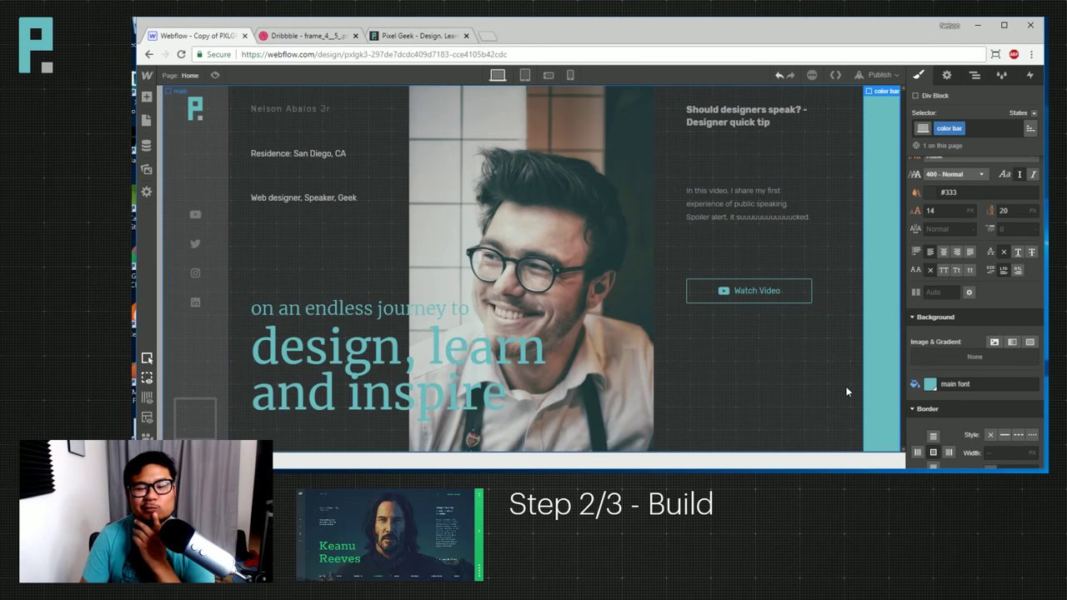
Narrow the color bar's width to 2.5%.
{"action": "scroll", "coordinate": [1001, 397], "scroll_direction": "up", "scroll_amount": 5}
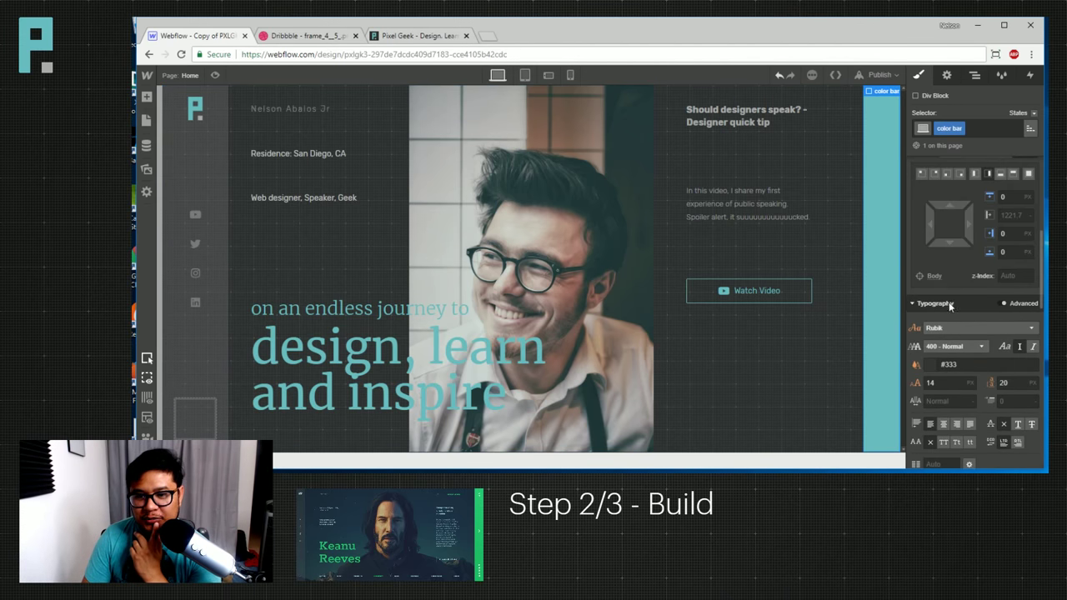
{"action": "scroll", "coordinate": [956, 279], "scroll_direction": "up", "scroll_amount": 3}
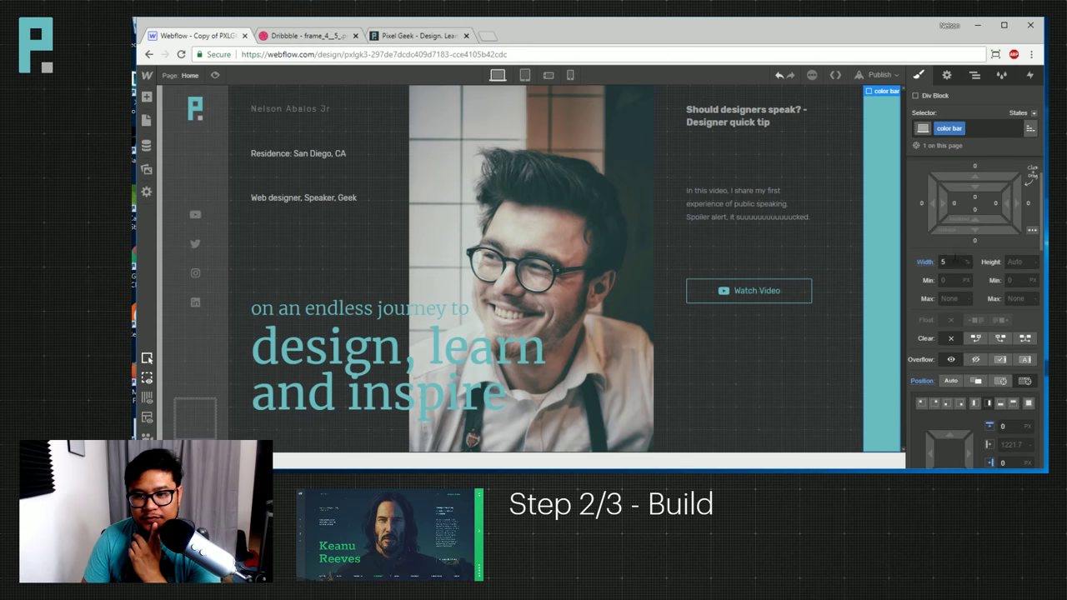
{"action": "left_click", "coordinate": [950, 262]}
{"action": "type", "text": "5"}
{"action": "key", "text": "BackSpace"}
{"action": "type", "text": "3"}
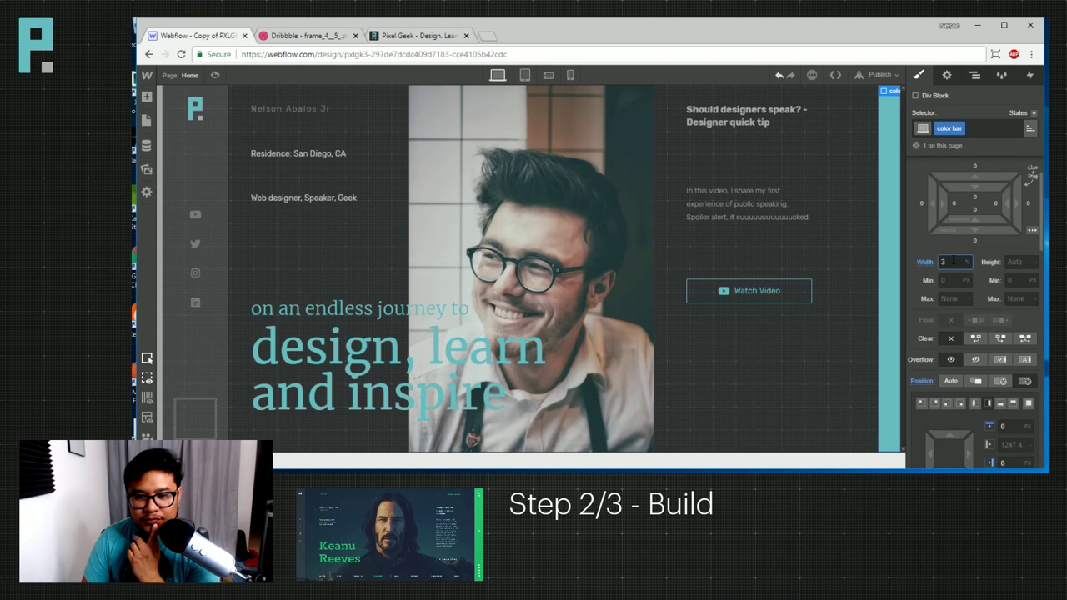
{"action": "key", "text": "BackSpace"}
{"action": "type", "text": "2"}
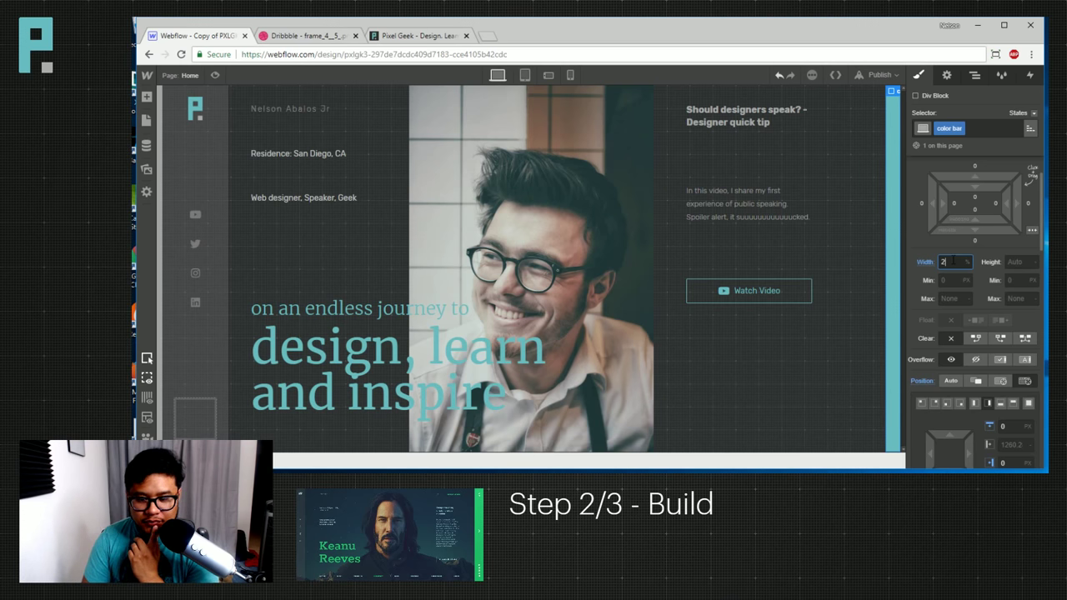
{"action": "type", "text": ".5"}
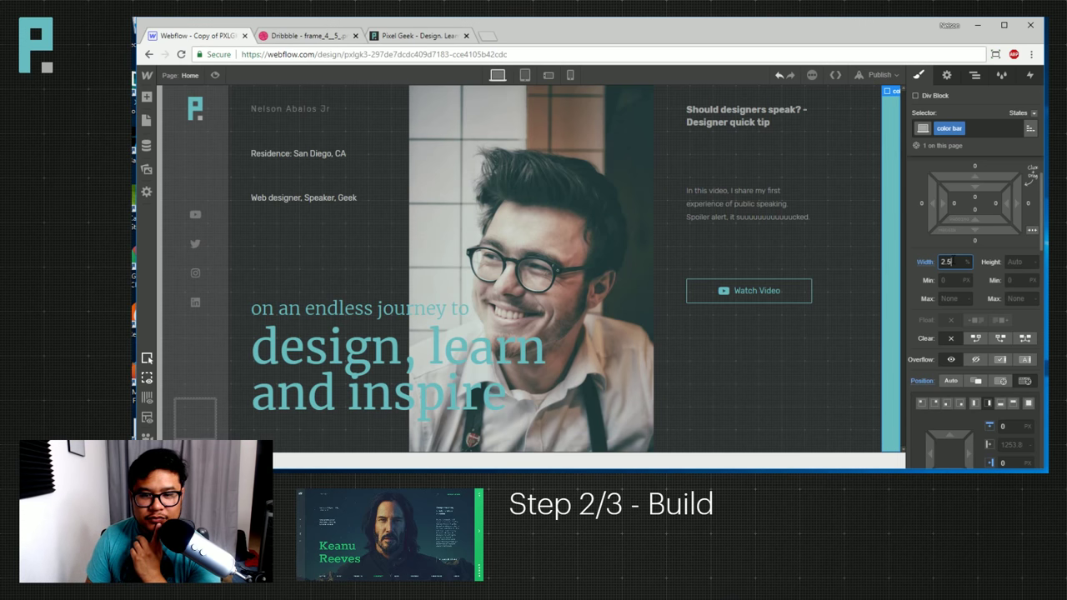
Publish the site to its webflow.io domain and dismiss the success notice.
{"action": "left_click", "coordinate": [877, 75]}
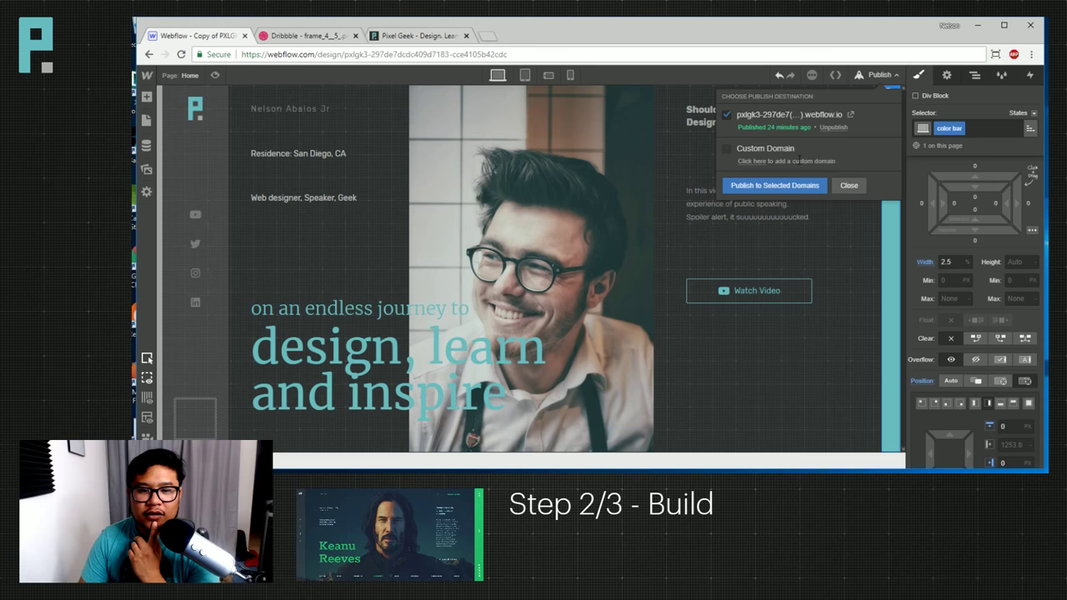
{"action": "left_click", "coordinate": [745, 185]}
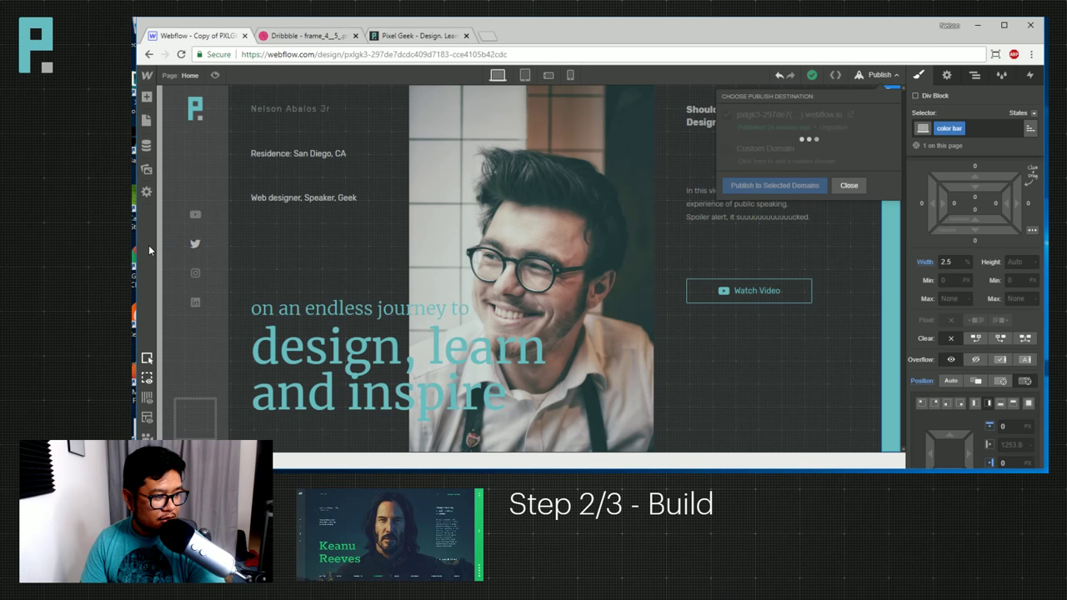
{"action": "left_click", "coordinate": [832, 185]}
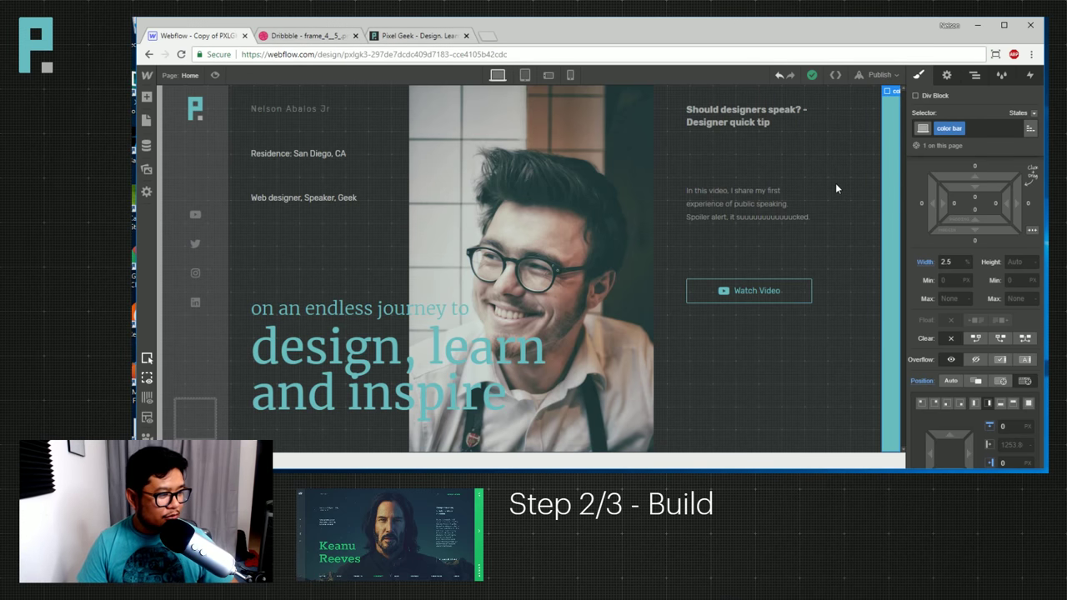
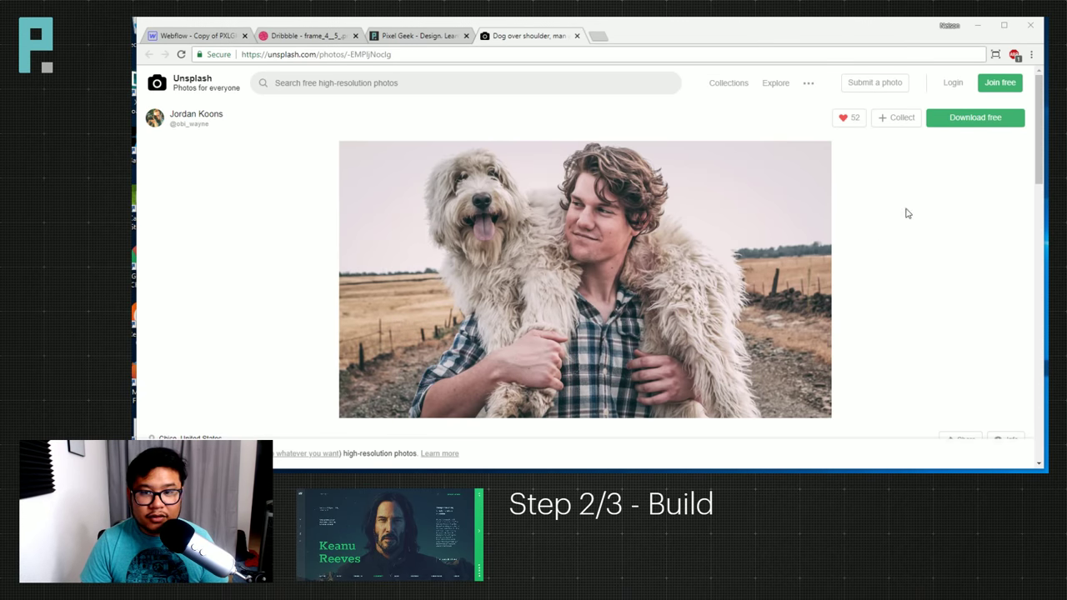
Download the free dog-and-man photo from Unsplash, close that tab, and return to Webflow.
{"action": "left_click", "coordinate": [987, 125]}
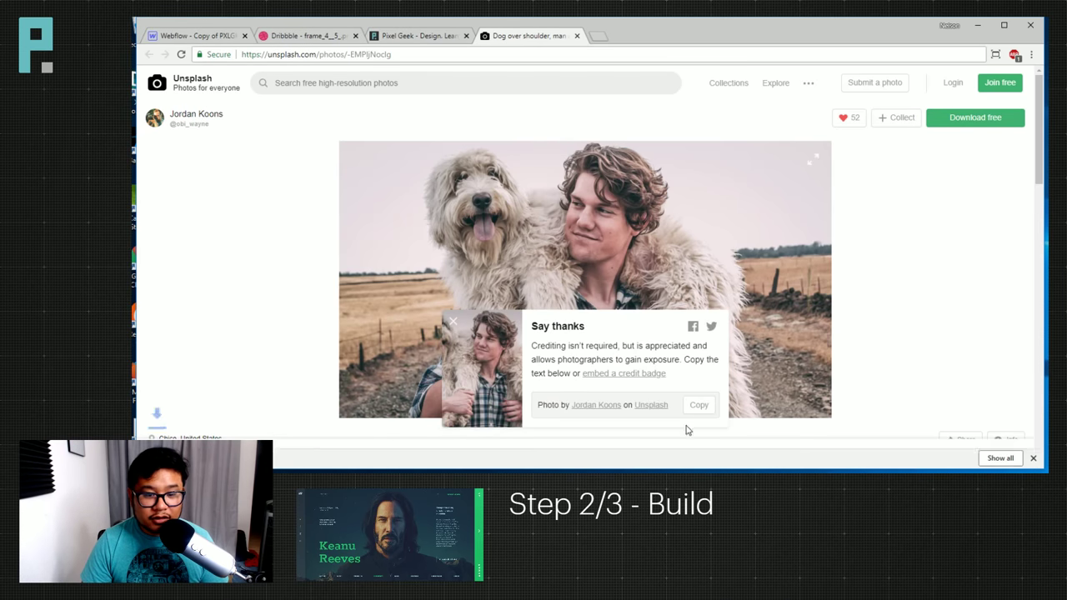
{"action": "left_click", "coordinate": [1032, 454]}
{"action": "left_click", "coordinate": [576, 36]}
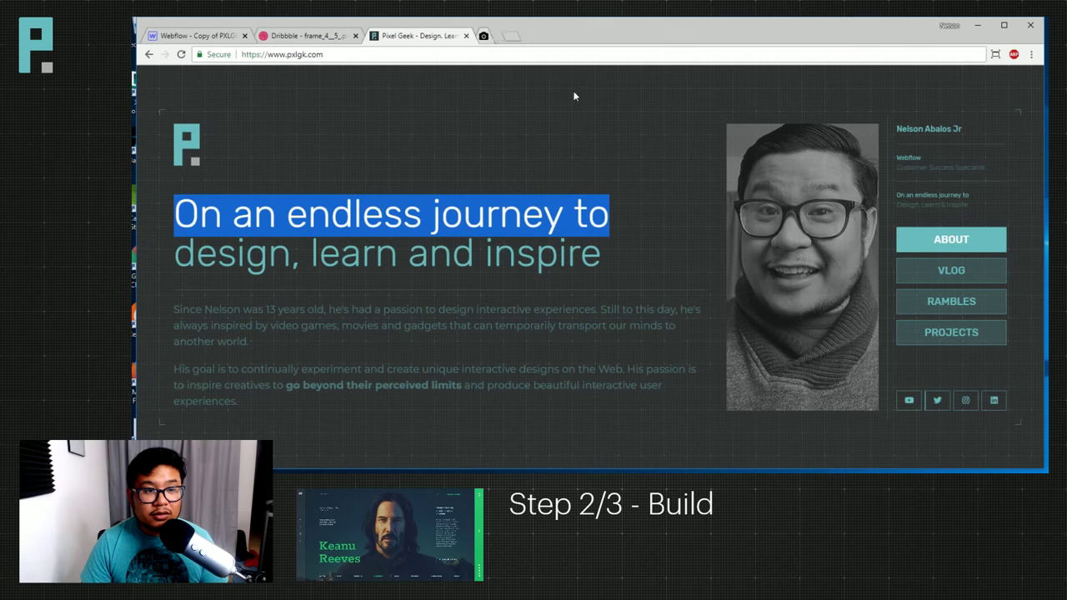
{"action": "left_click", "coordinate": [192, 36]}
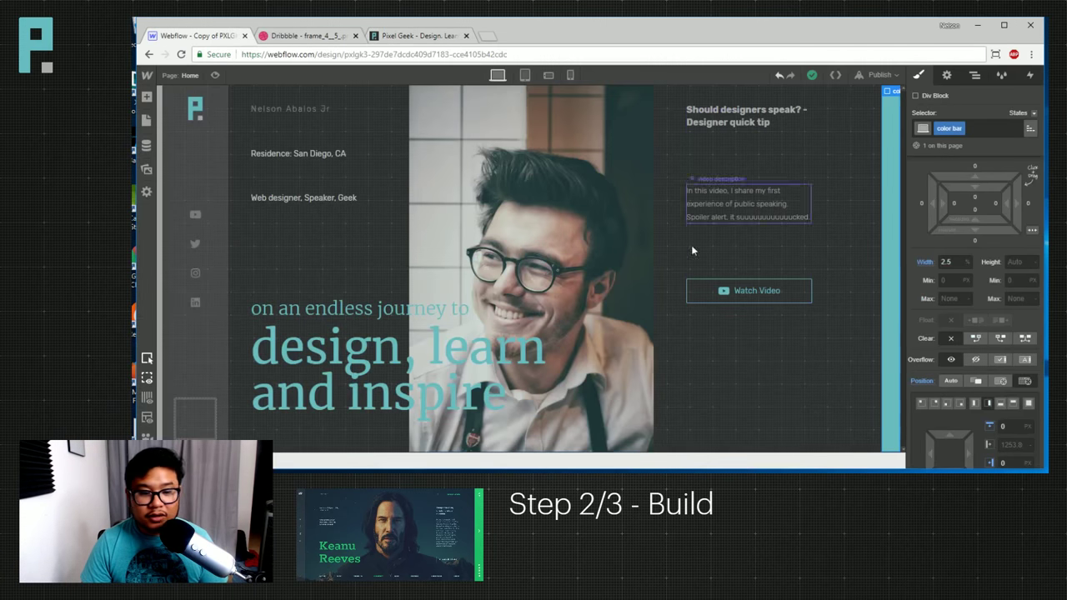
Open the downloaded dog-and-man photo in the Windows Photos editor.
{"action": "key", "text": "super+e"}
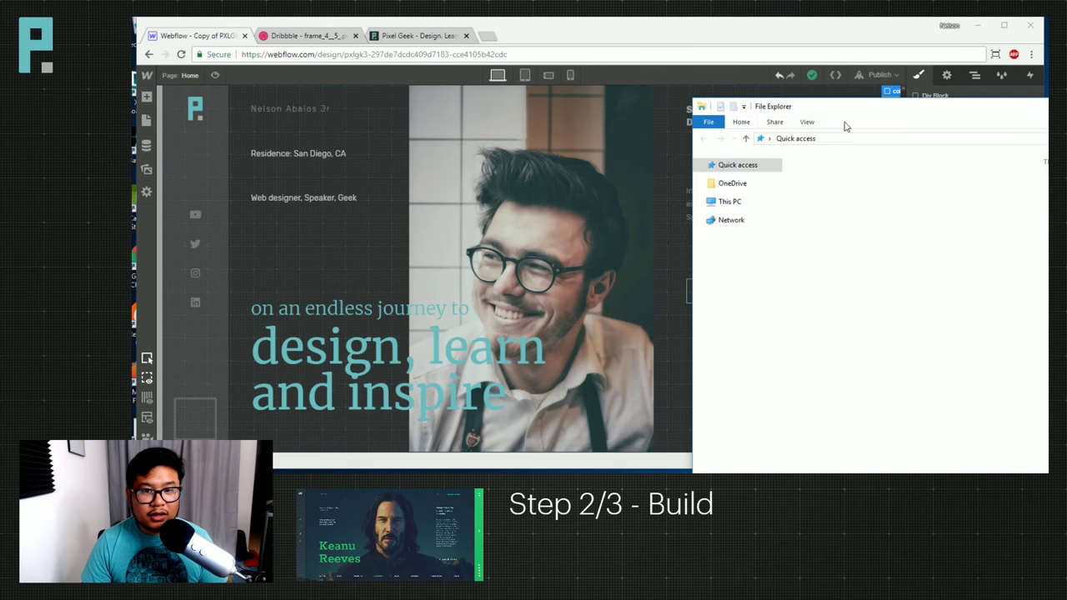
{"action": "key", "text": "alt+F4"}
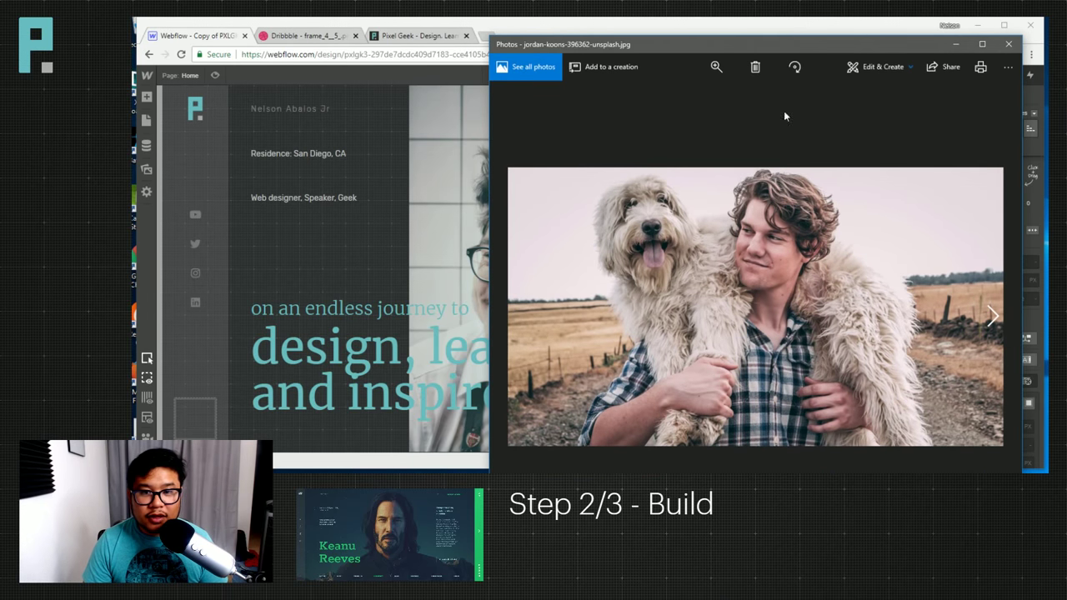
{"action": "left_click", "coordinate": [875, 66]}
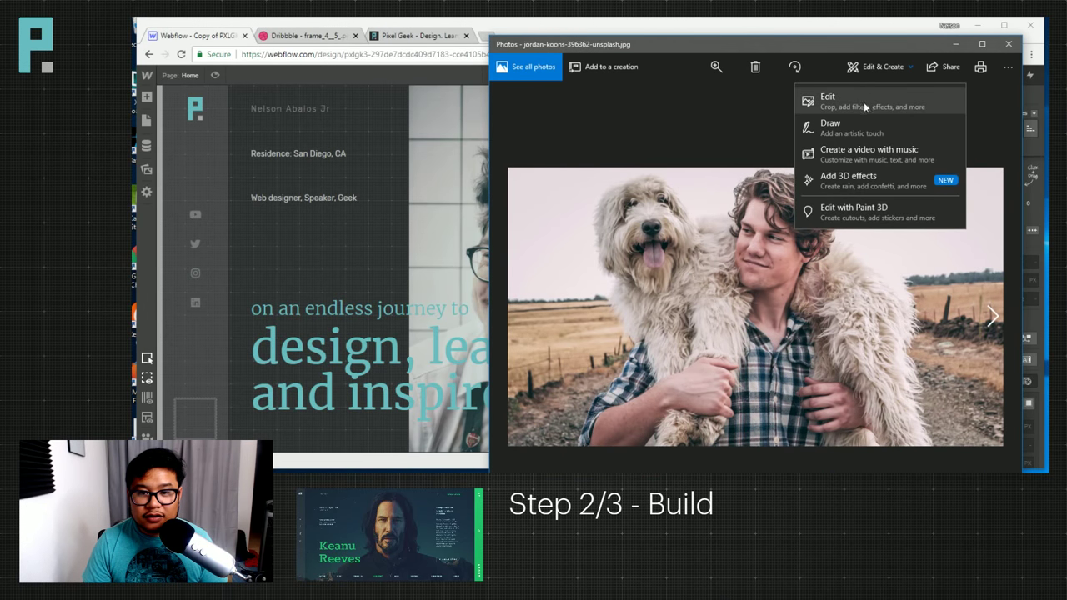
{"action": "left_click", "coordinate": [860, 101]}
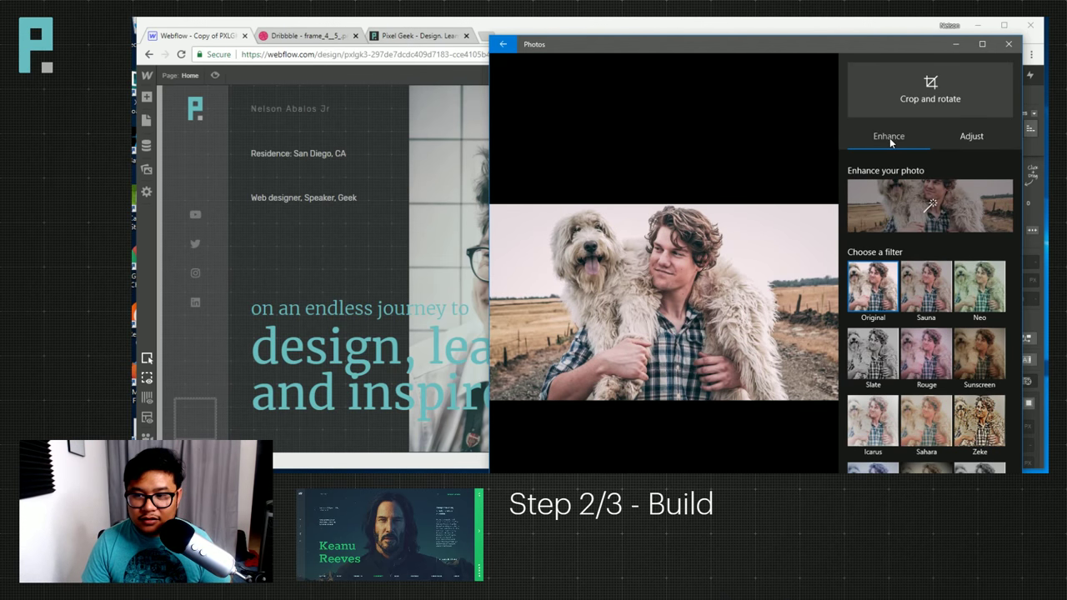
Look over the Adjust and Crop and rotate options, then close Photos without changes.
{"action": "left_click", "coordinate": [977, 139]}
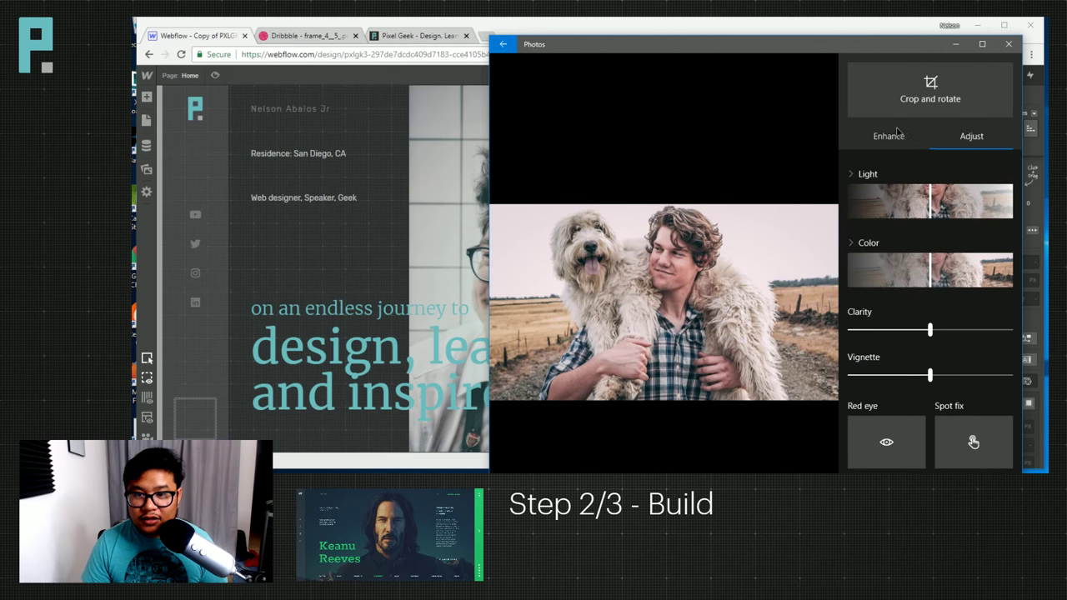
{"action": "left_click", "coordinate": [889, 136]}
{"action": "left_click", "coordinate": [912, 100]}
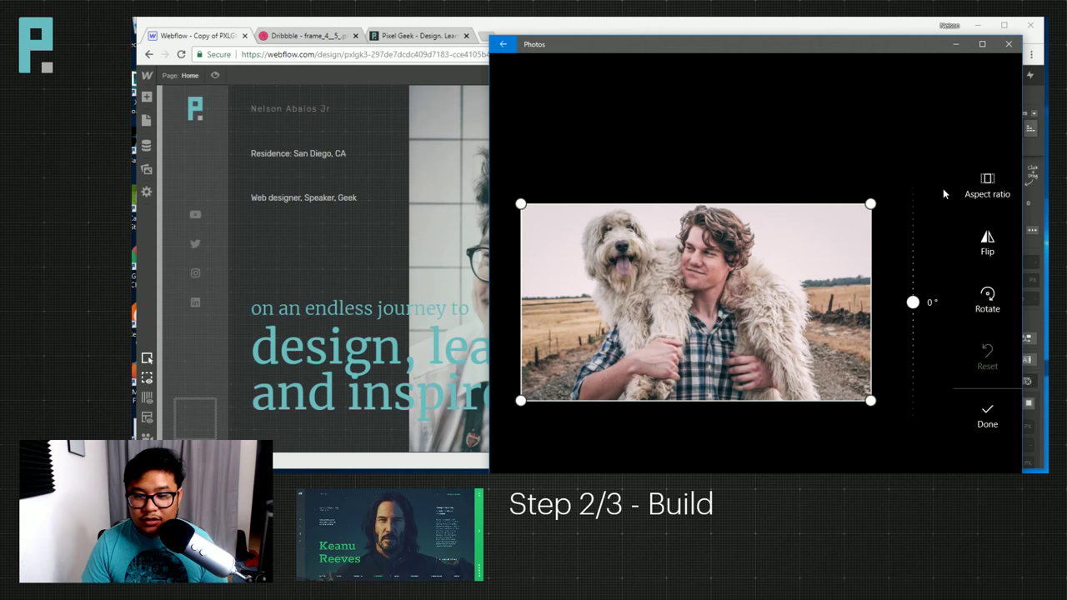
{"action": "left_click", "coordinate": [1007, 45]}
{"action": "left_click", "coordinate": [444, 36]}
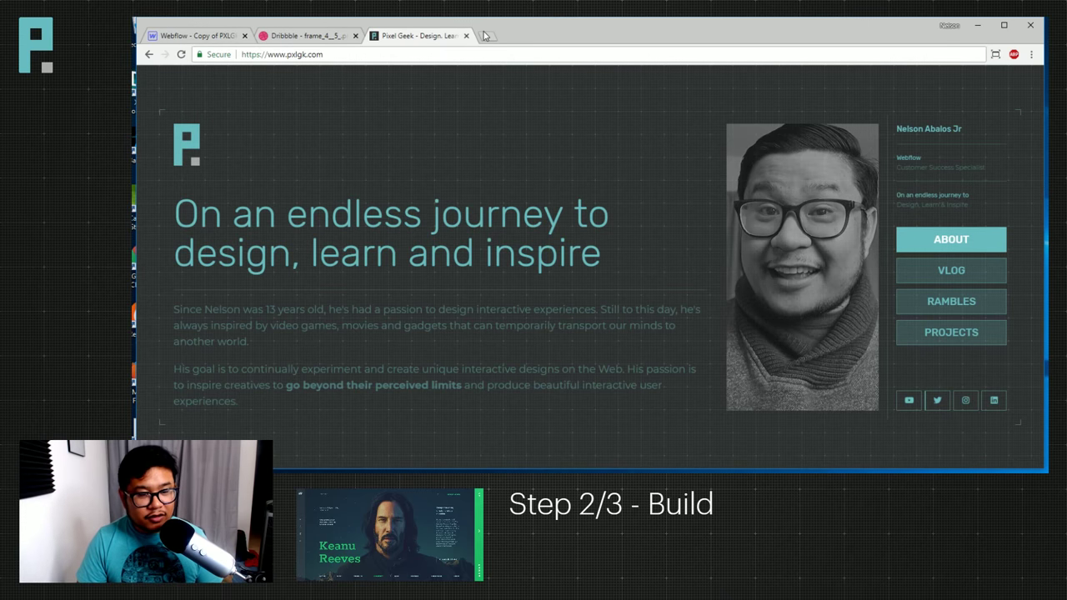
Load picresize.com in a new tab and upload the dog-and-man photo.
{"action": "left_click", "coordinate": [485, 35]}
{"action": "type", "text": "picr"}
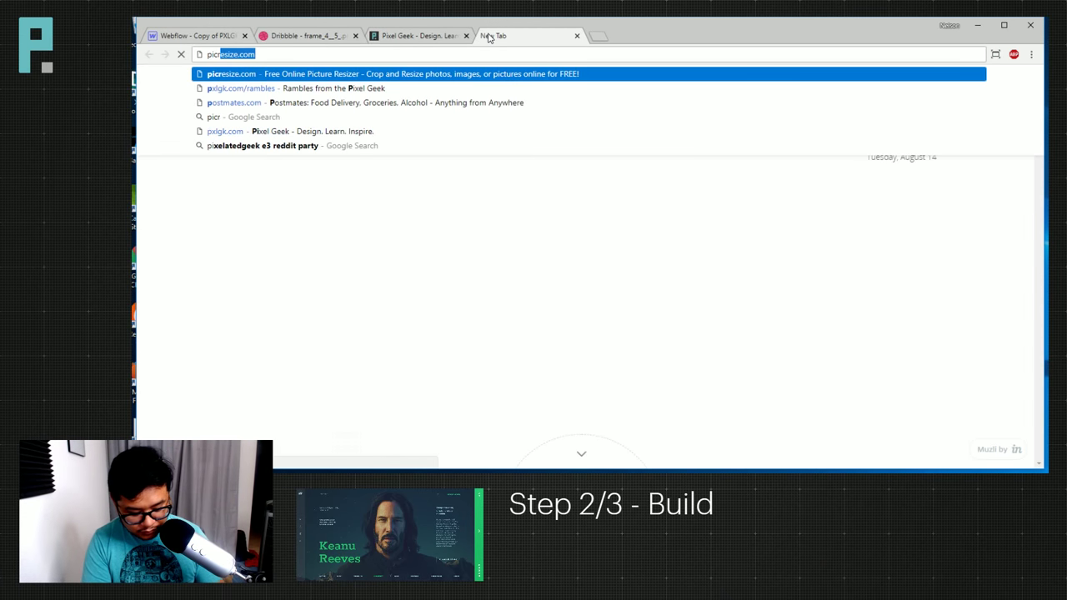
{"action": "type", "text": "esize.c"}
{"action": "key", "text": "Return"}
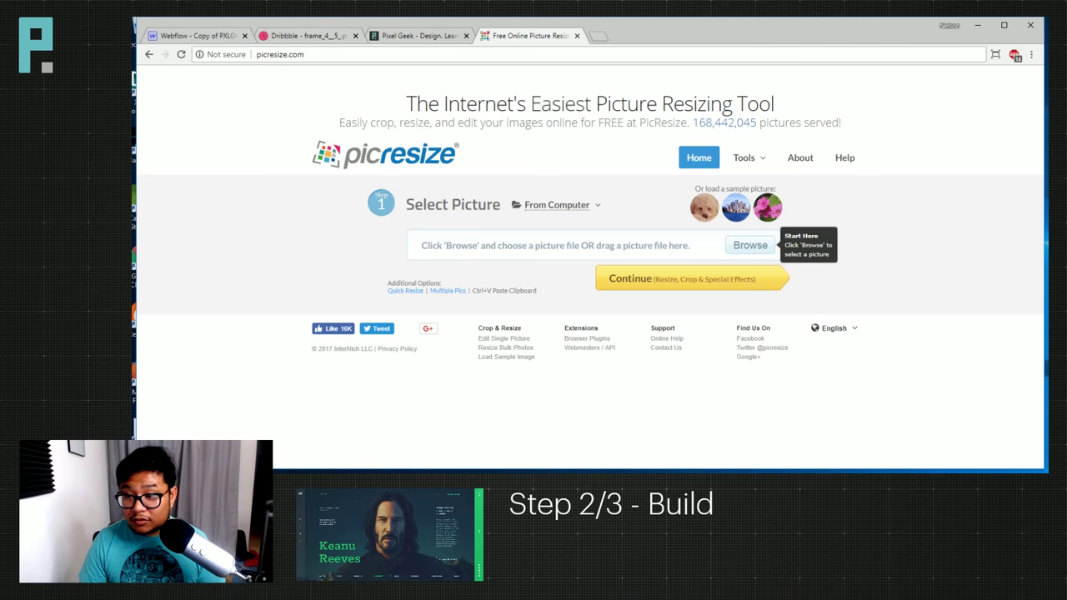
{"action": "left_click_drag", "start_coordinate": [658, 298], "coordinate": [659, 243]}
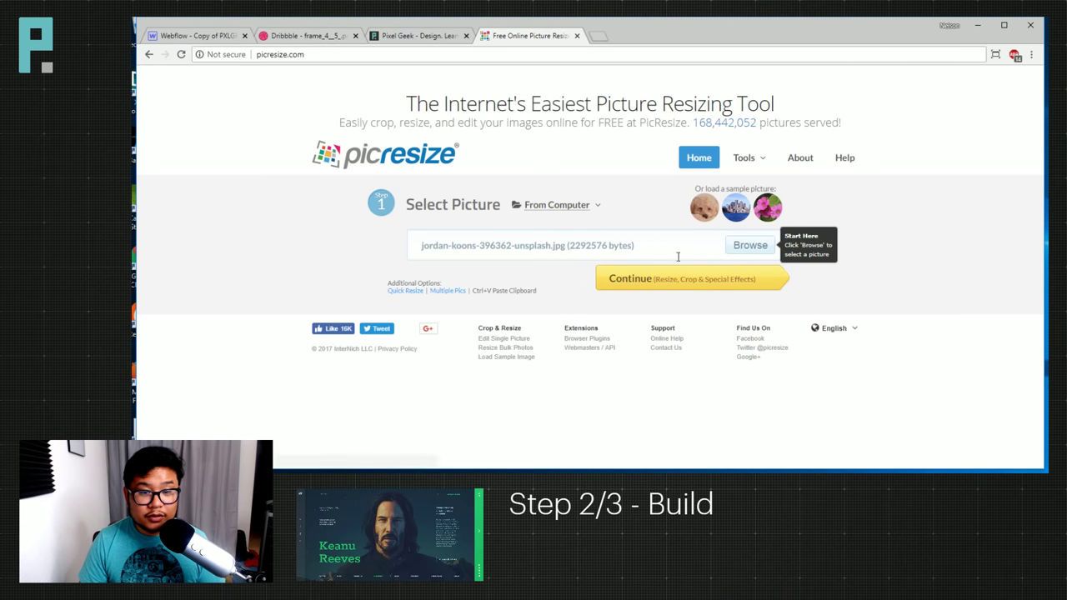
{"action": "left_click", "coordinate": [659, 278]}
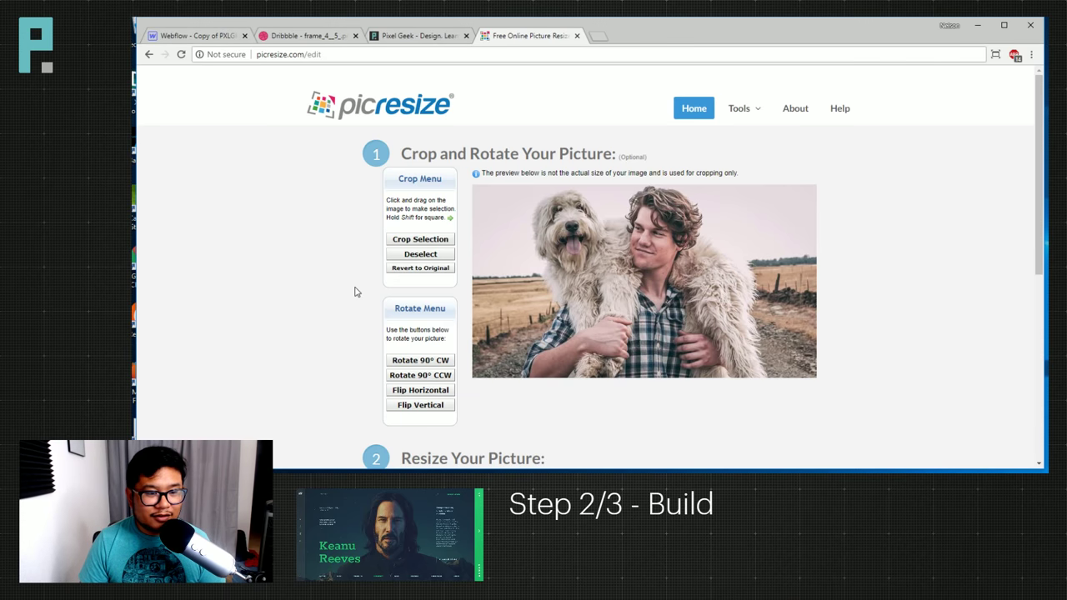
Resize the photo to a custom 1200 px width at Best JPG quality and preview it.
{"action": "scroll", "coordinate": [362, 320], "scroll_direction": "down", "scroll_amount": 2}
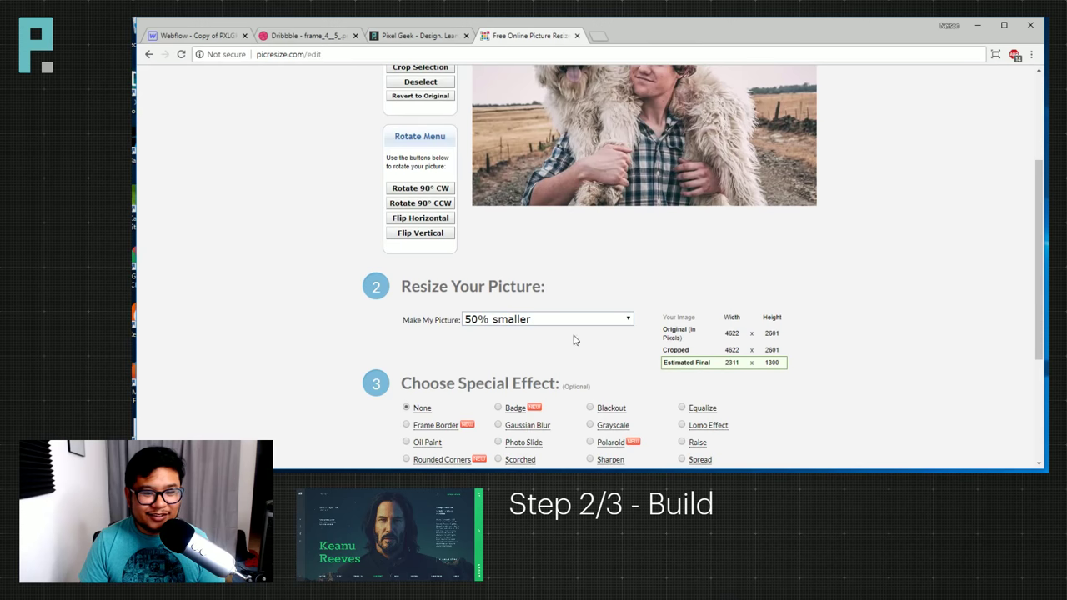
{"action": "left_click", "coordinate": [545, 318]}
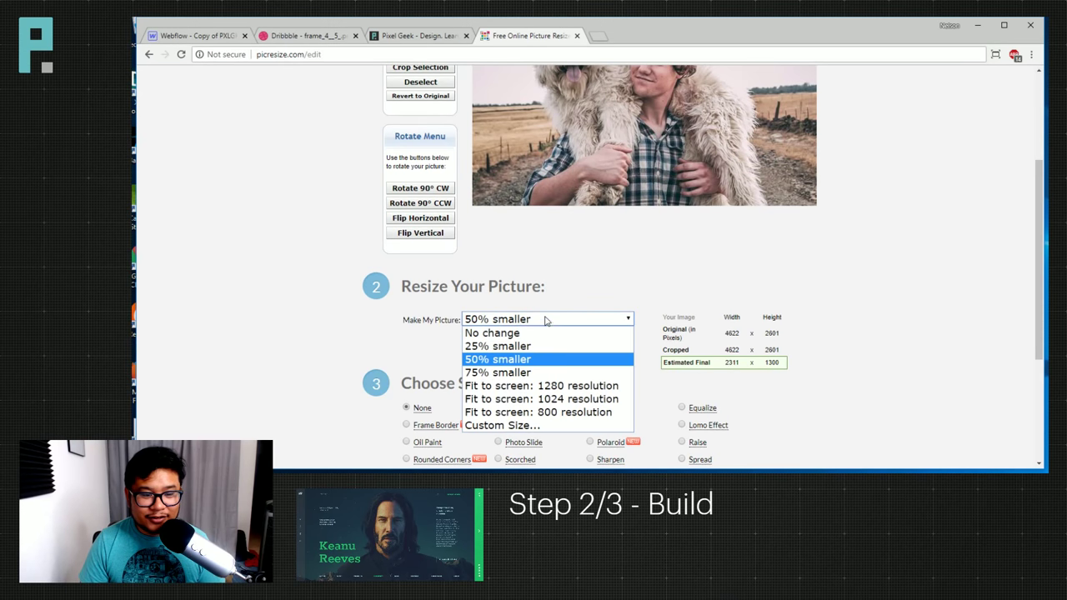
{"action": "left_click", "coordinate": [500, 425]}
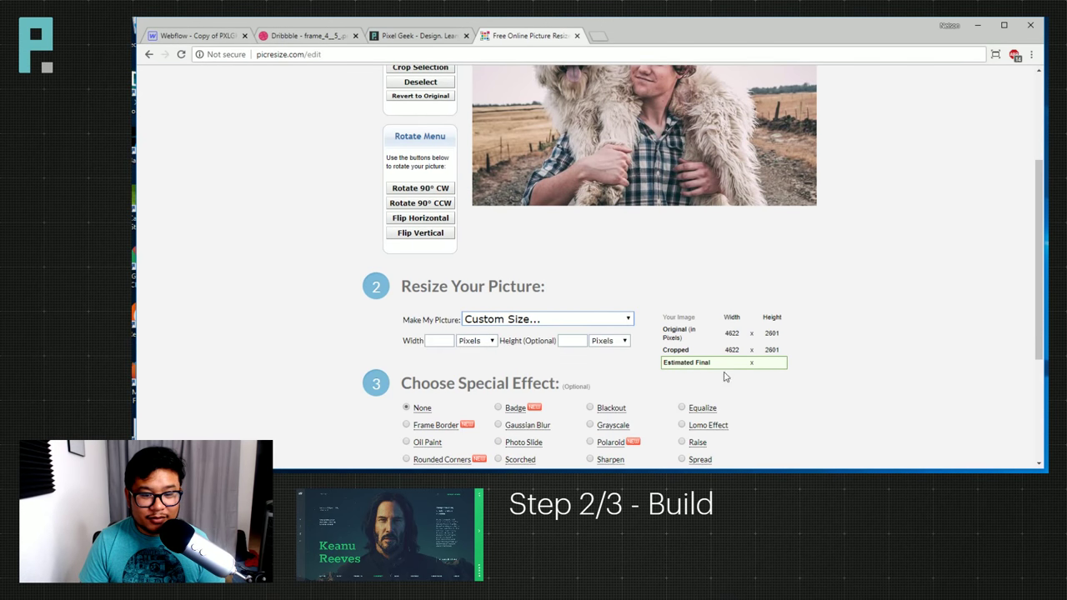
{"action": "left_click", "coordinate": [441, 340]}
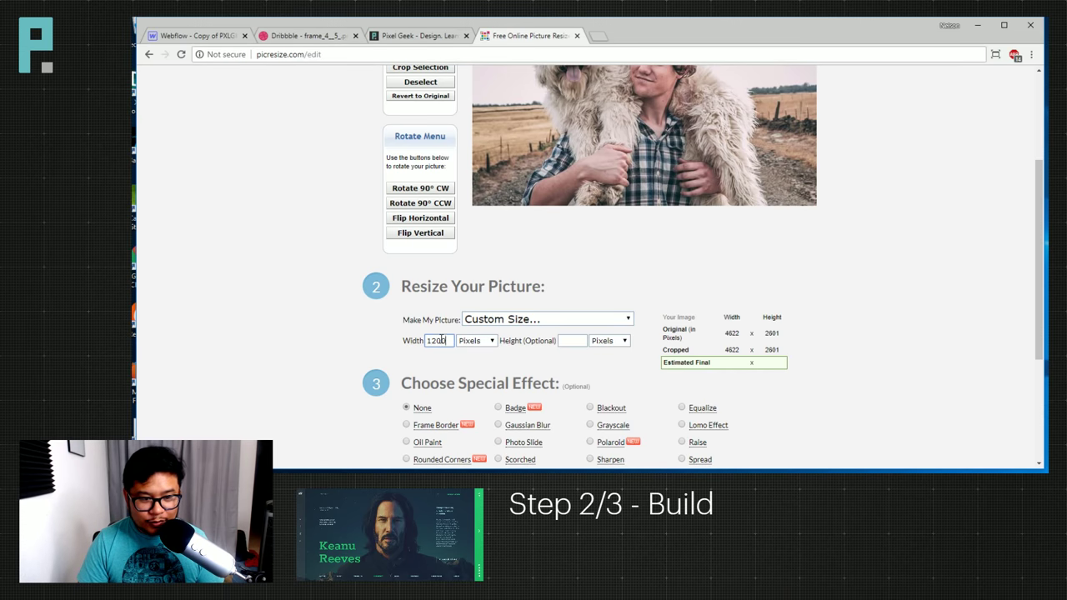
{"action": "key", "text": "Tab"}
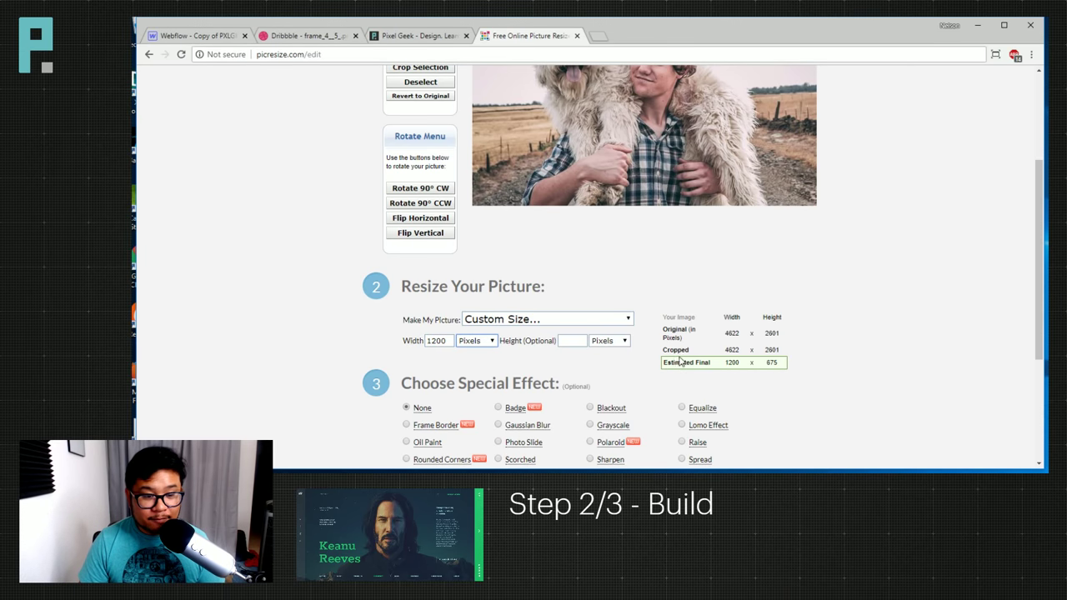
{"action": "scroll", "coordinate": [738, 358], "scroll_direction": "down", "scroll_amount": 3}
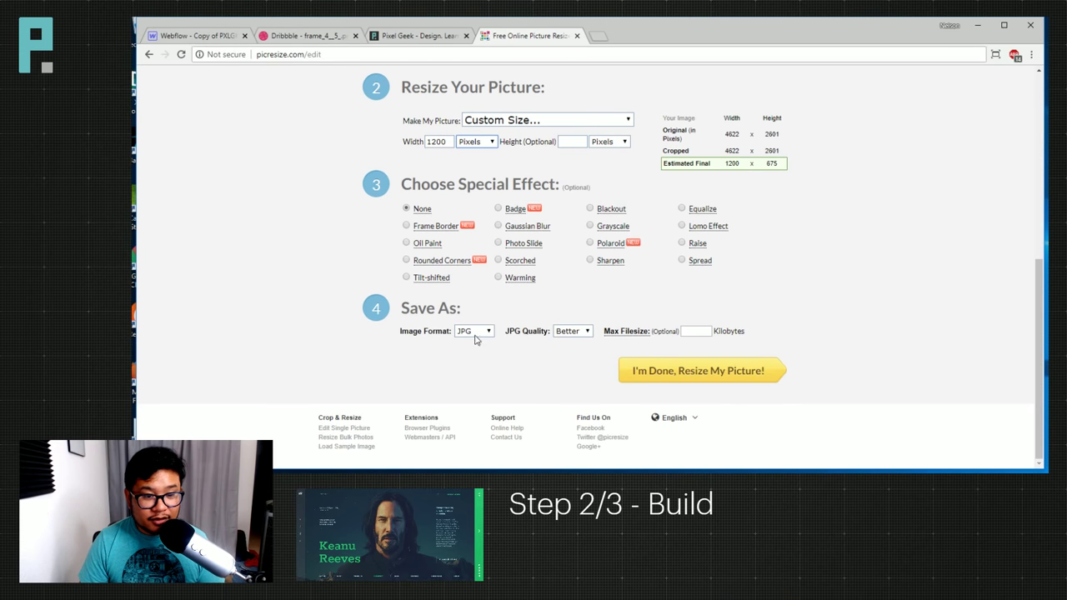
{"action": "left_click", "coordinate": [573, 331]}
{"action": "left_click", "coordinate": [573, 360]}
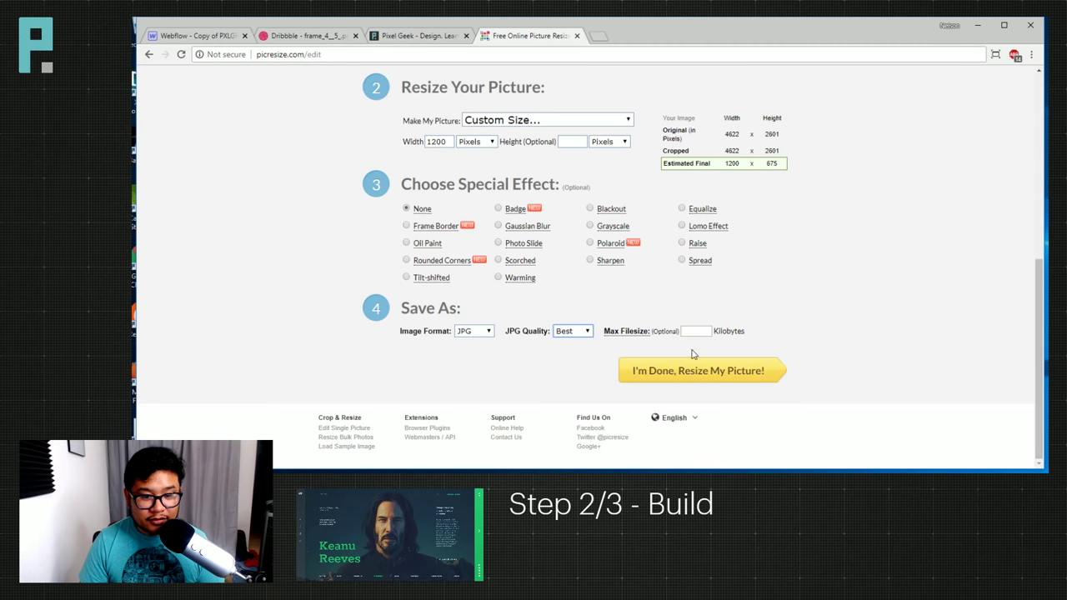
{"action": "left_click", "coordinate": [709, 373]}
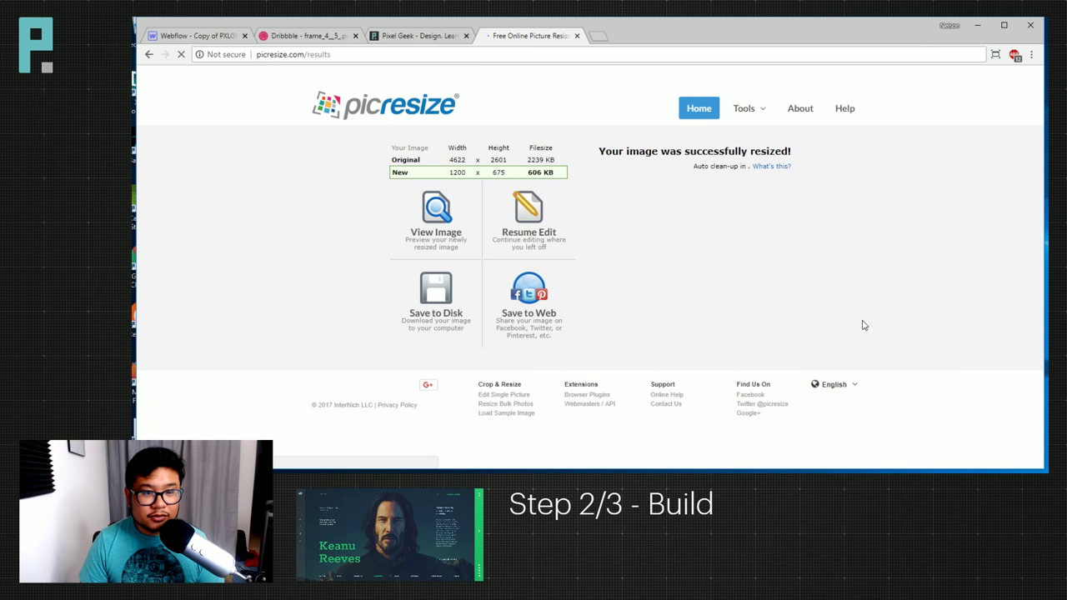
{"action": "left_click", "coordinate": [432, 214]}
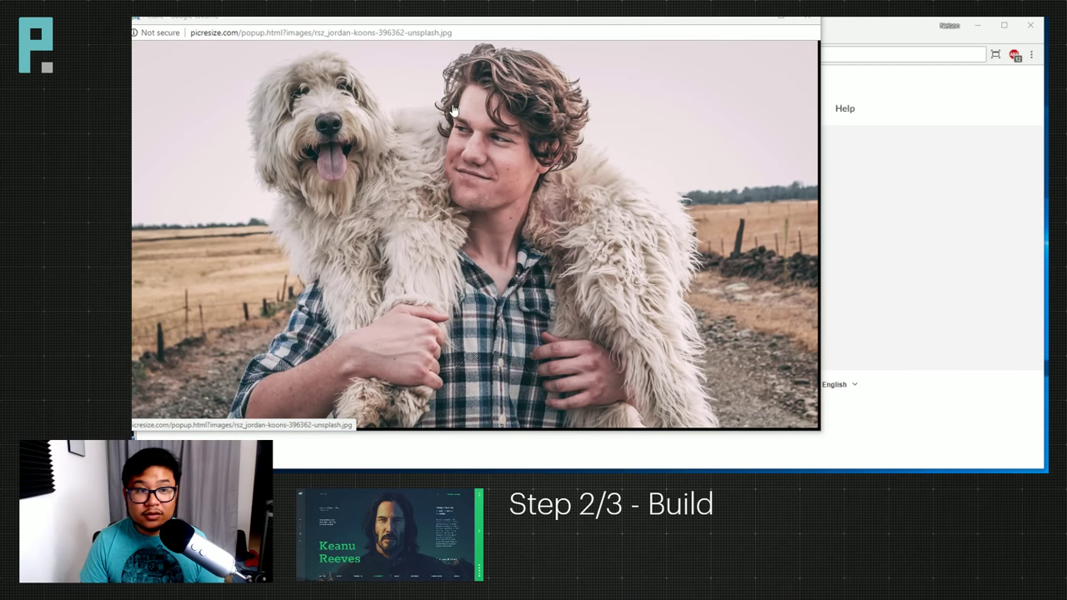
{"action": "left_click", "coordinate": [806, 15]}
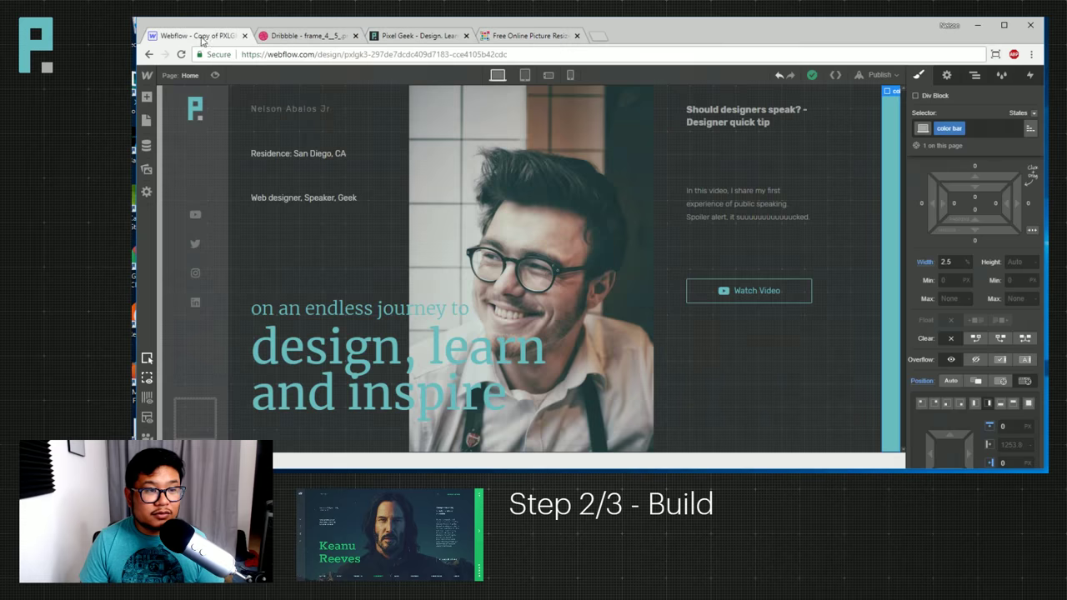
Add the resized photo to the Webflow assets and select the main section in the Navigator.
{"action": "left_click", "coordinate": [196, 36]}
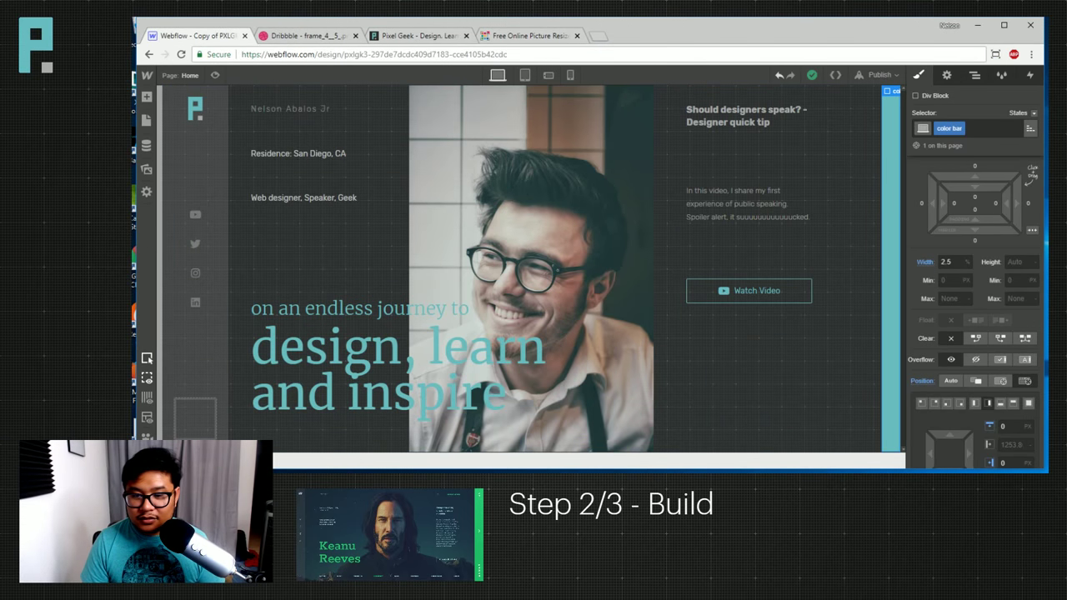
{"action": "left_click_drag", "start_coordinate": [987, 323], "coordinate": [977, 429]}
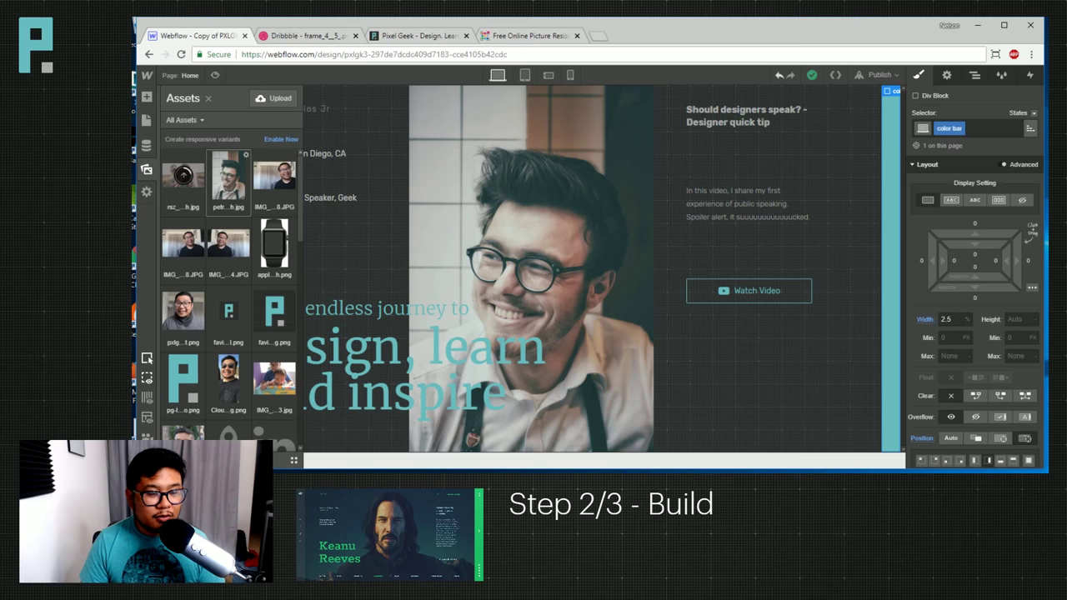
{"action": "left_click", "coordinate": [975, 74]}
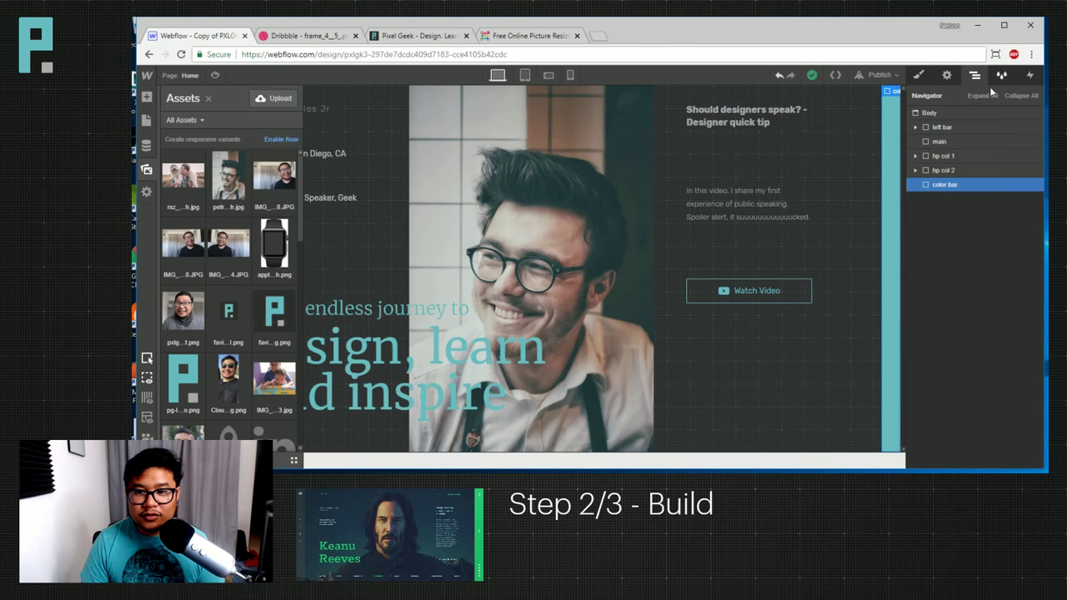
{"action": "left_click", "coordinate": [929, 112]}
{"action": "left_click", "coordinate": [941, 141]}
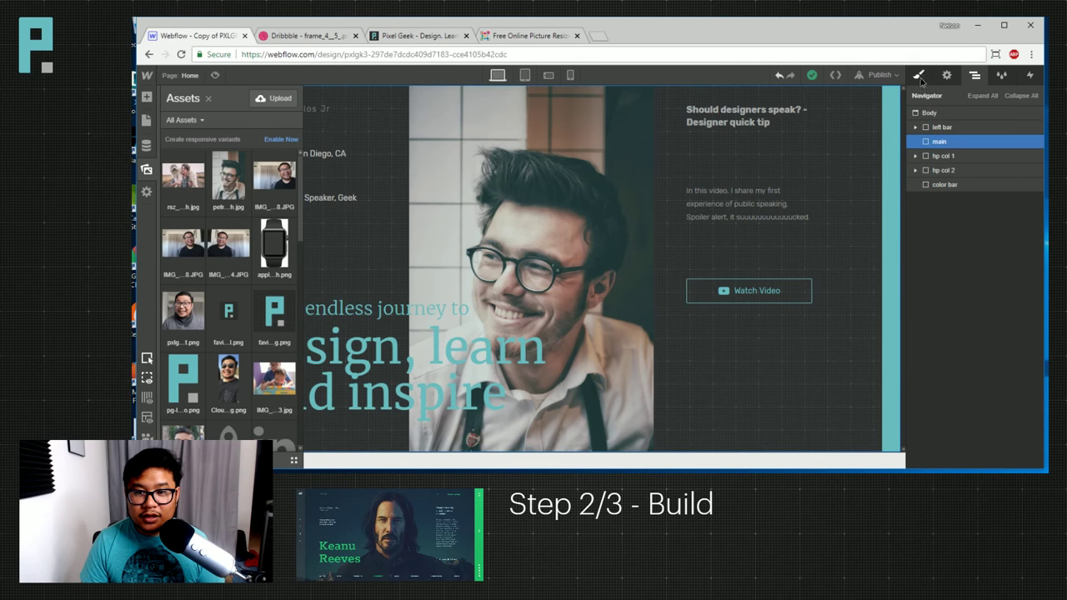
{"action": "left_click", "coordinate": [918, 75]}
{"action": "scroll", "coordinate": [964, 310], "scroll_direction": "down", "scroll_amount": 6}
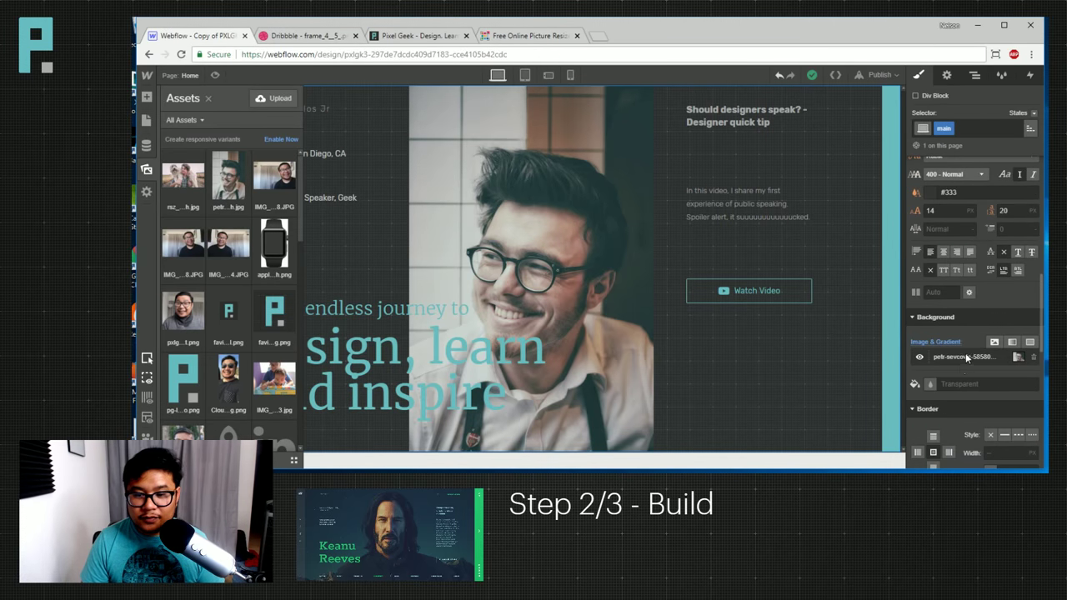
Replace main's background image with rsz_jordan-koons and size it to Cover.
{"action": "left_click", "coordinate": [990, 363]}
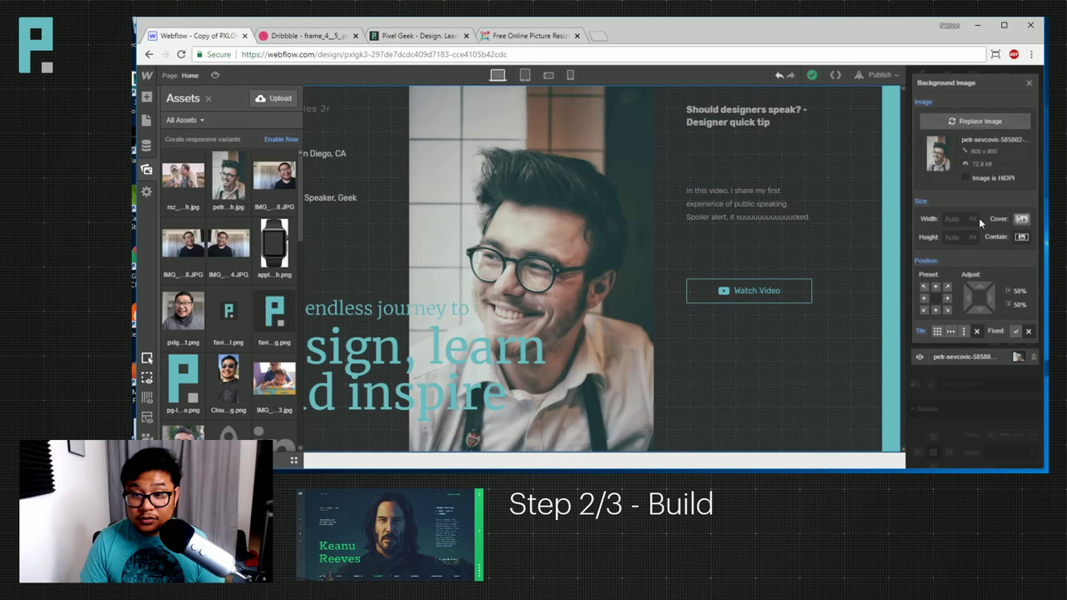
{"action": "left_click", "coordinate": [980, 120]}
{"action": "left_click", "coordinate": [182, 155]}
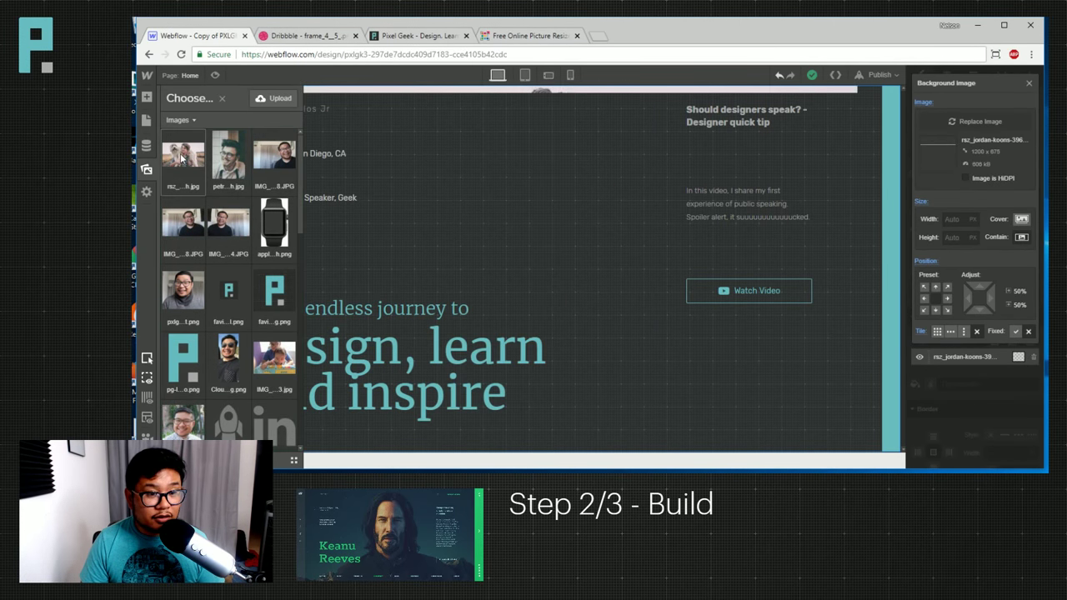
{"action": "left_click", "coordinate": [1023, 220]}
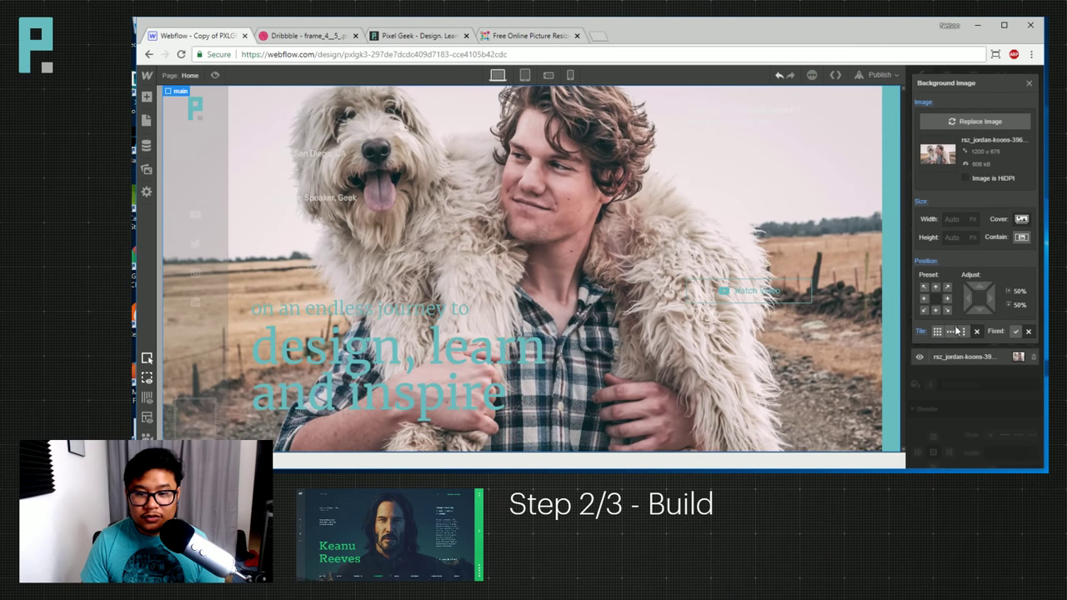
{"action": "left_click", "coordinate": [1028, 84]}
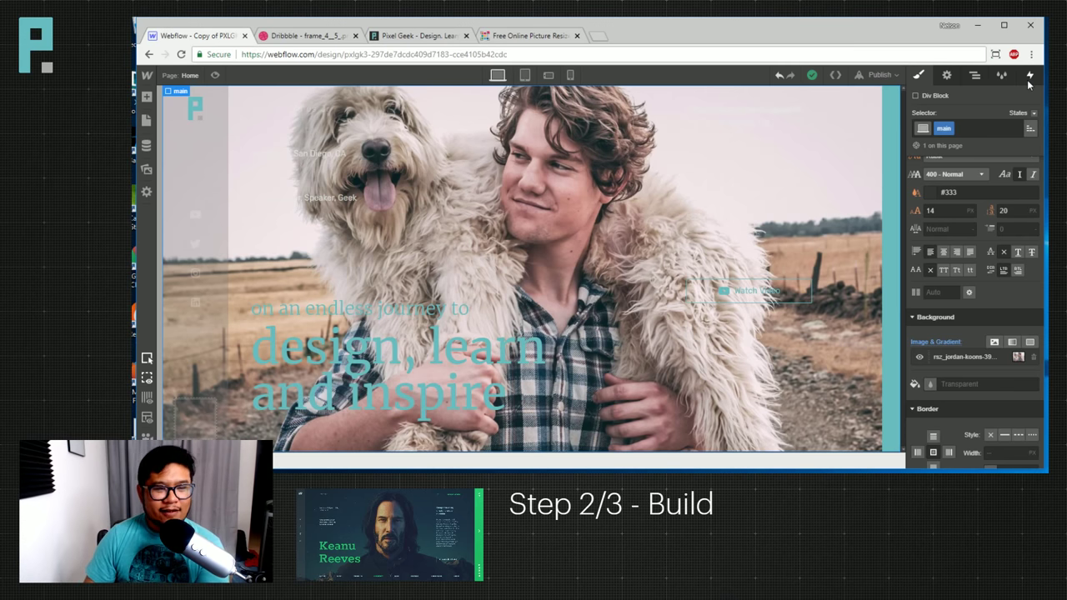
{"action": "left_click", "coordinate": [327, 35]}
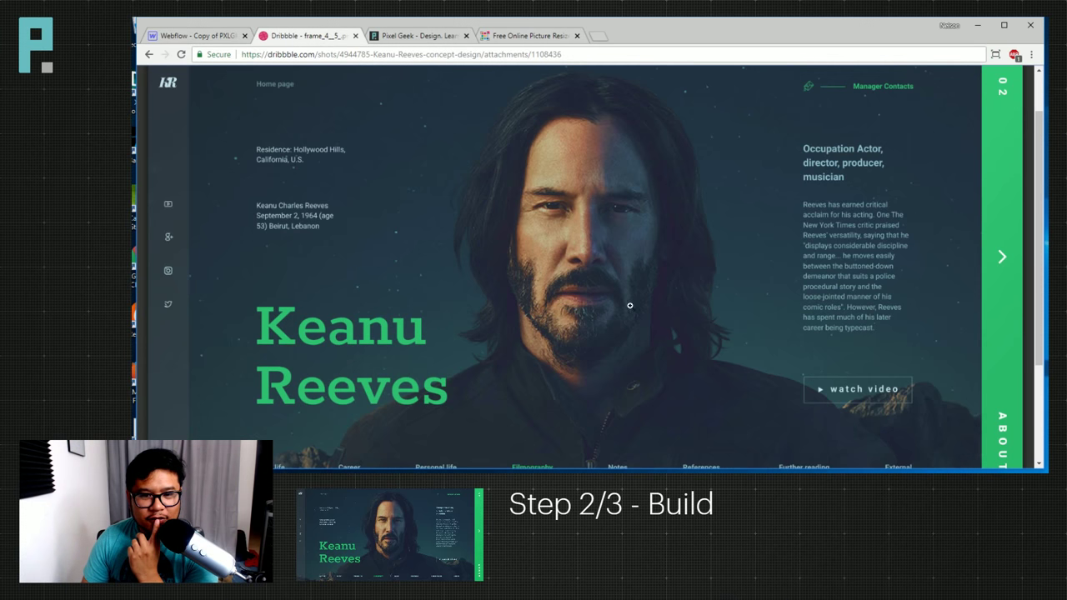
{"action": "scroll", "coordinate": [745, 374], "scroll_direction": "up", "scroll_amount": 1}
{"action": "scroll", "coordinate": [727, 364], "scroll_direction": "down", "scroll_amount": 2}
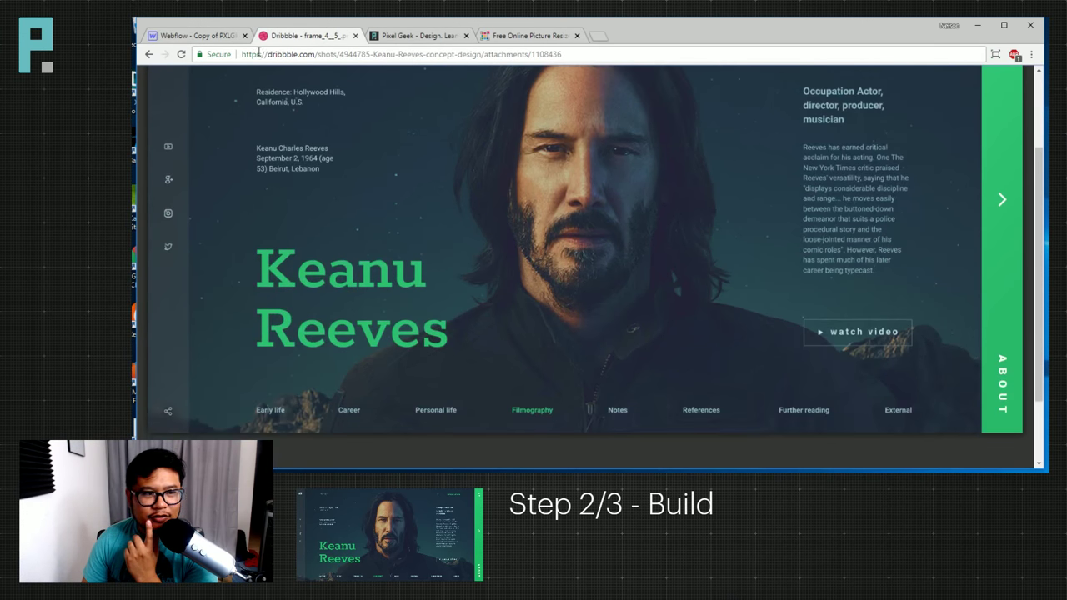
{"action": "left_click", "coordinate": [198, 36]}
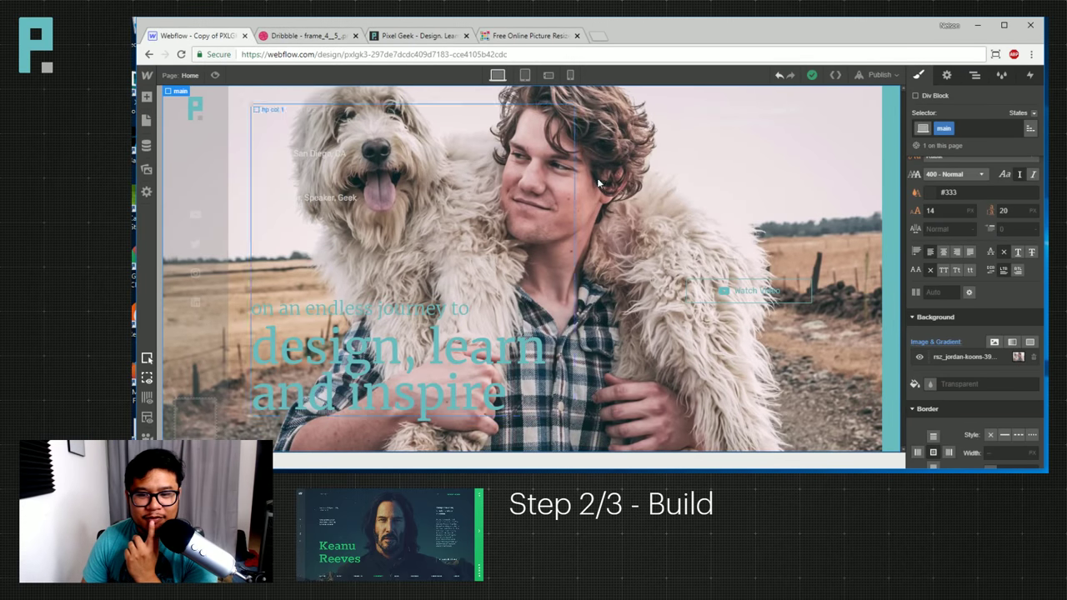
Try a dark semi-transparent colour overlay on the hero, then remove it.
{"action": "left_click", "coordinate": [1022, 356]}
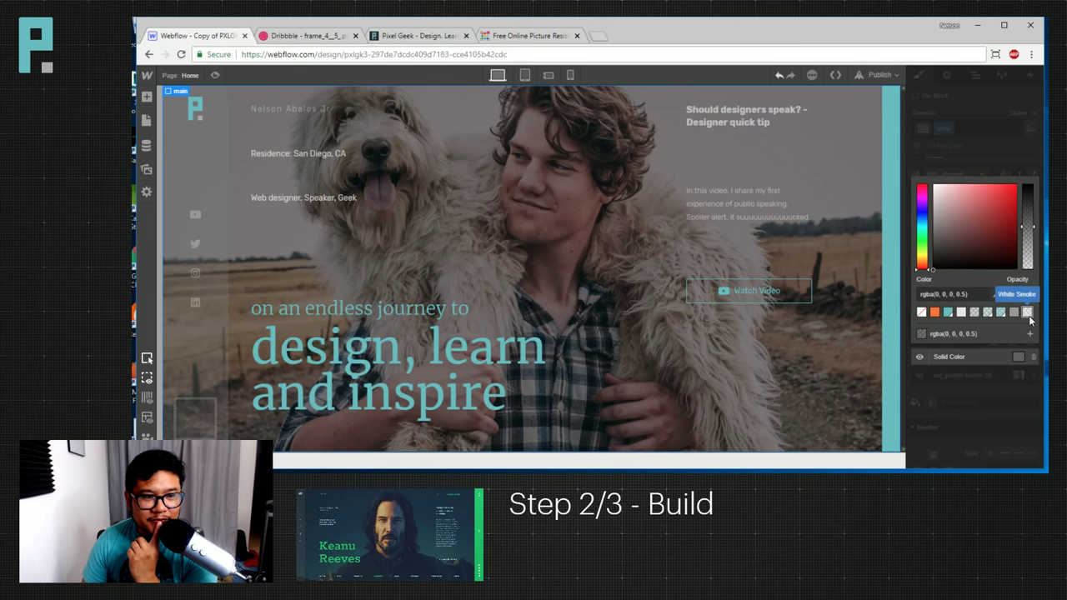
{"action": "left_click_drag", "start_coordinate": [1027, 227], "coordinate": [1027, 208]}
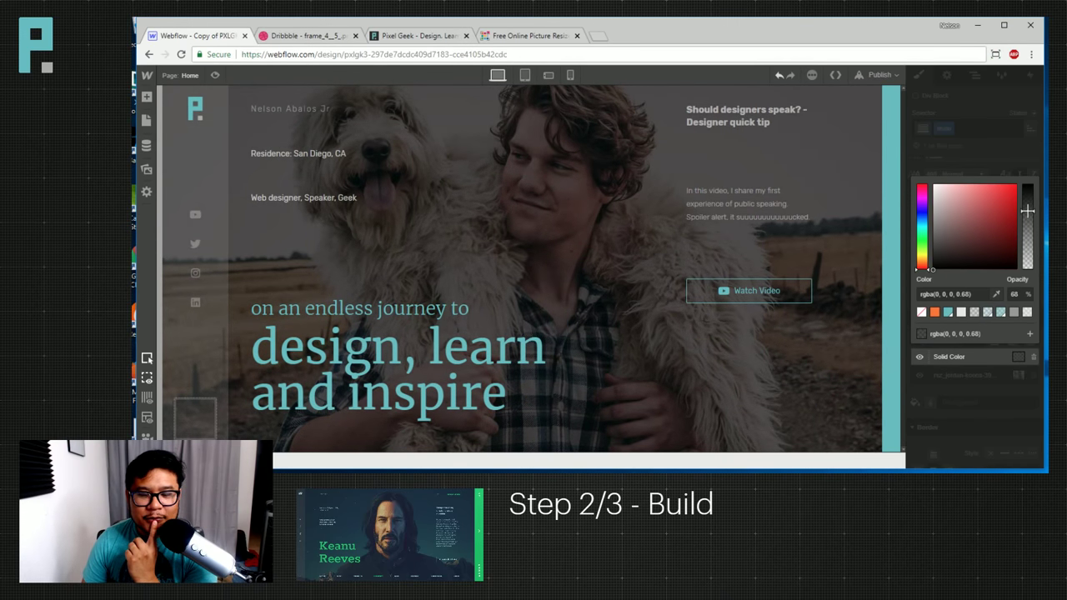
{"action": "left_click", "coordinate": [1013, 367]}
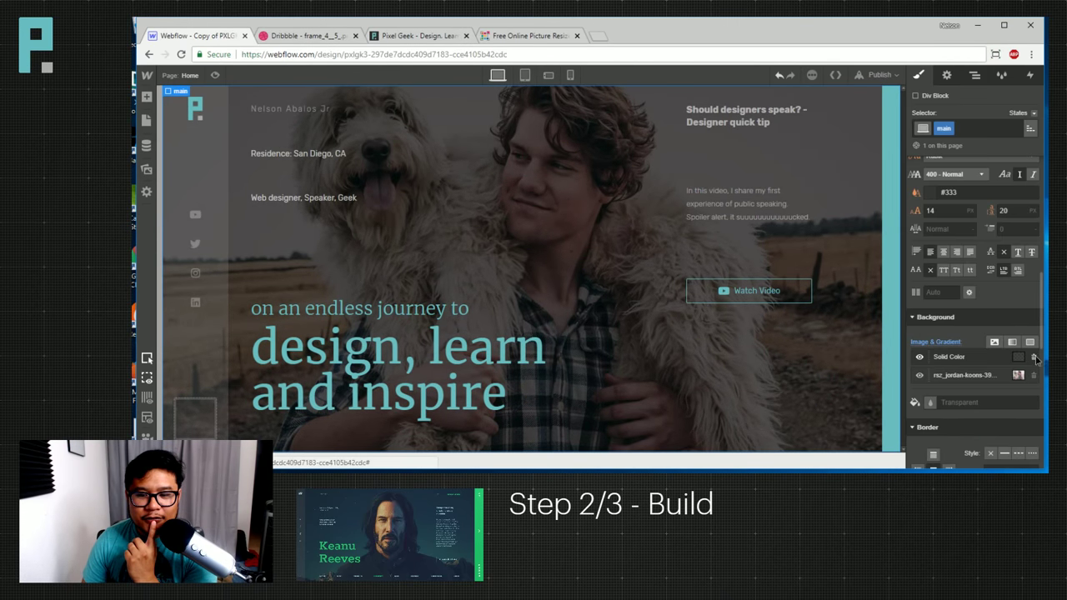
{"action": "left_click", "coordinate": [1034, 356]}
Add a radial gradient layer and make its white stop fully transparent dark grey #424242.
{"action": "left_click", "coordinate": [1012, 342]}
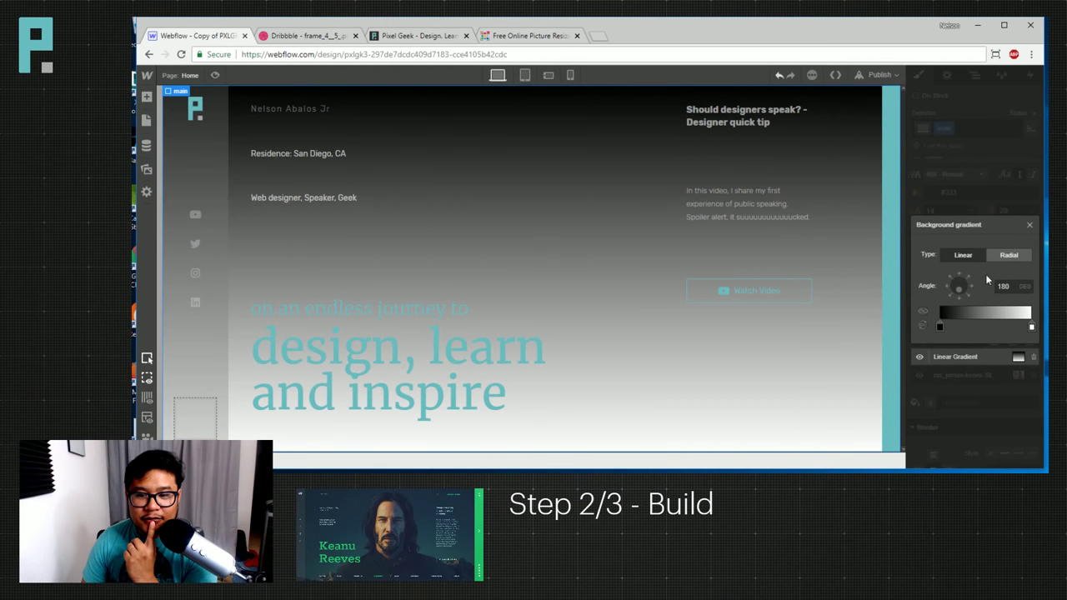
{"action": "left_click", "coordinate": [1011, 255]}
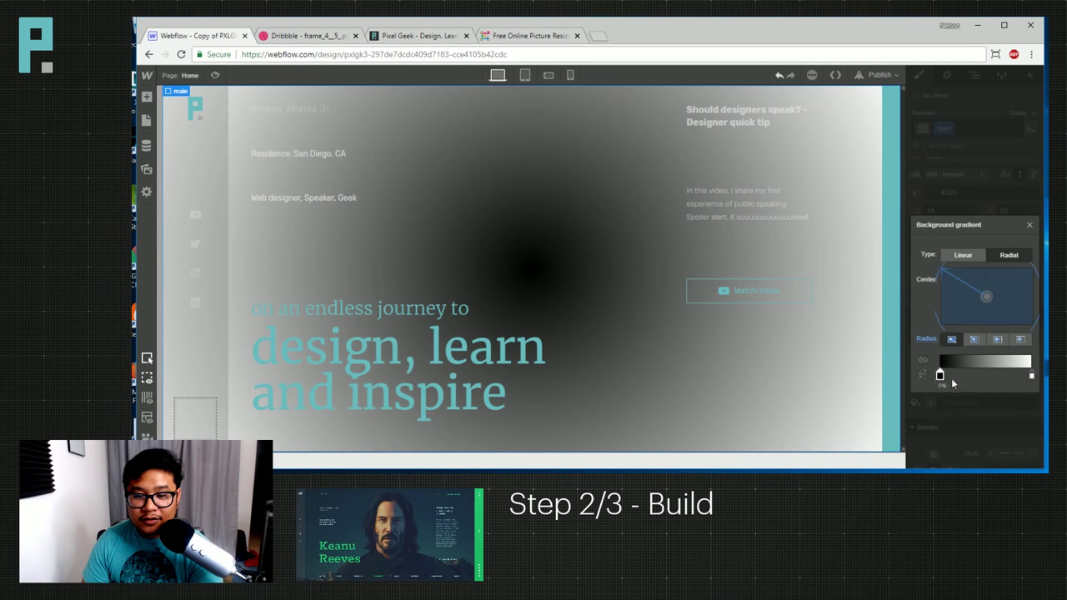
{"action": "left_click", "coordinate": [1031, 376]}
{"action": "left_click_drag", "start_coordinate": [959, 258], "coordinate": [932, 274]}
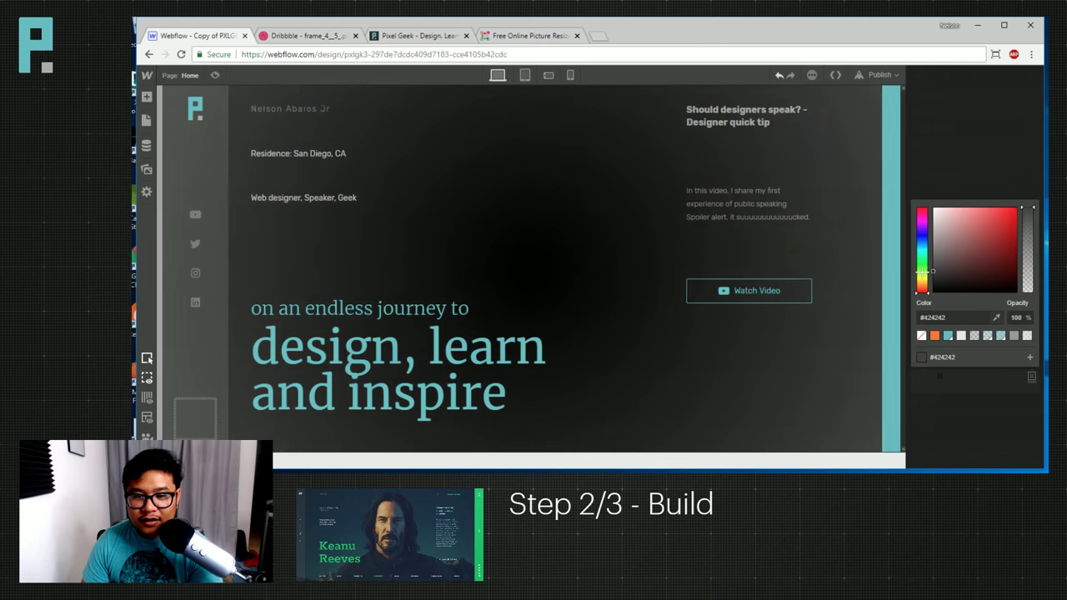
{"action": "left_click_drag", "start_coordinate": [921, 205], "coordinate": [933, 271]}
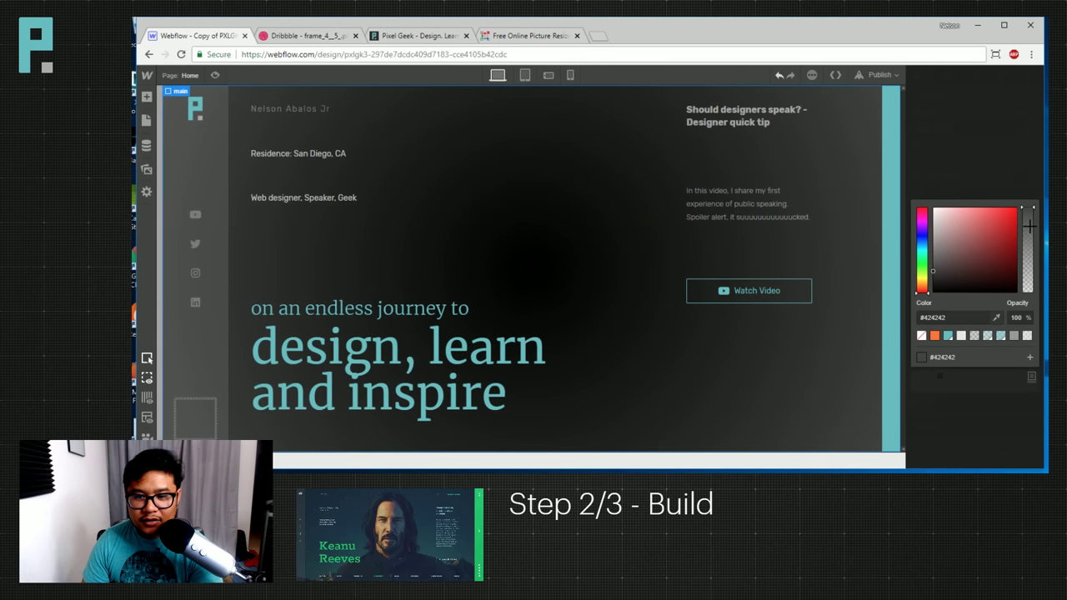
{"action": "left_click_drag", "start_coordinate": [1029, 225], "coordinate": [1029, 366]}
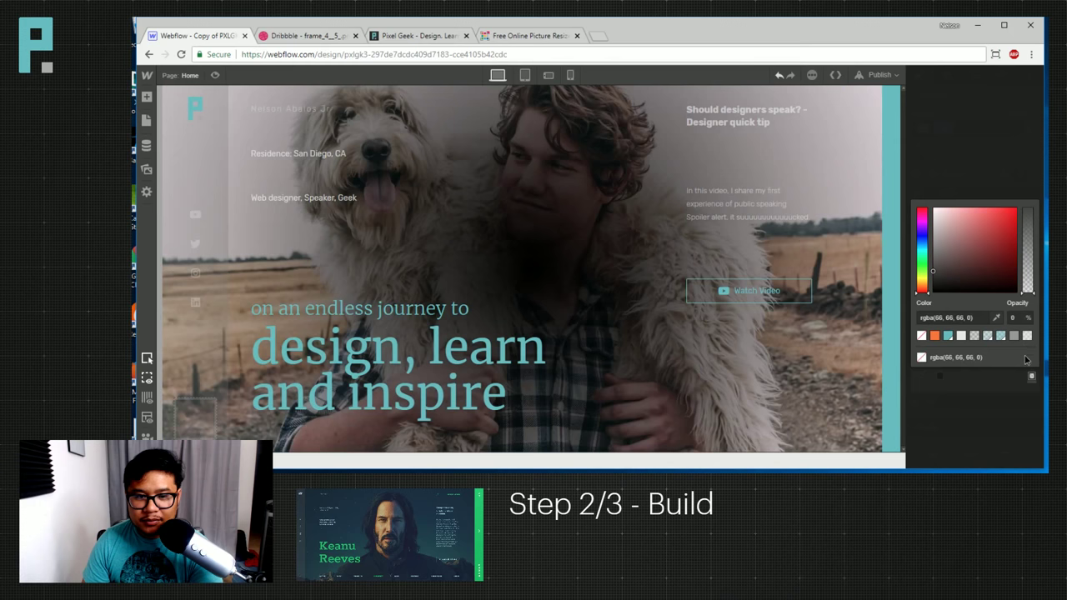
{"action": "left_click", "coordinate": [1016, 406]}
Reverse the gradient, aim it from the bottom-left, and make the black stop partly transparent.
{"action": "left_click", "coordinate": [922, 376]}
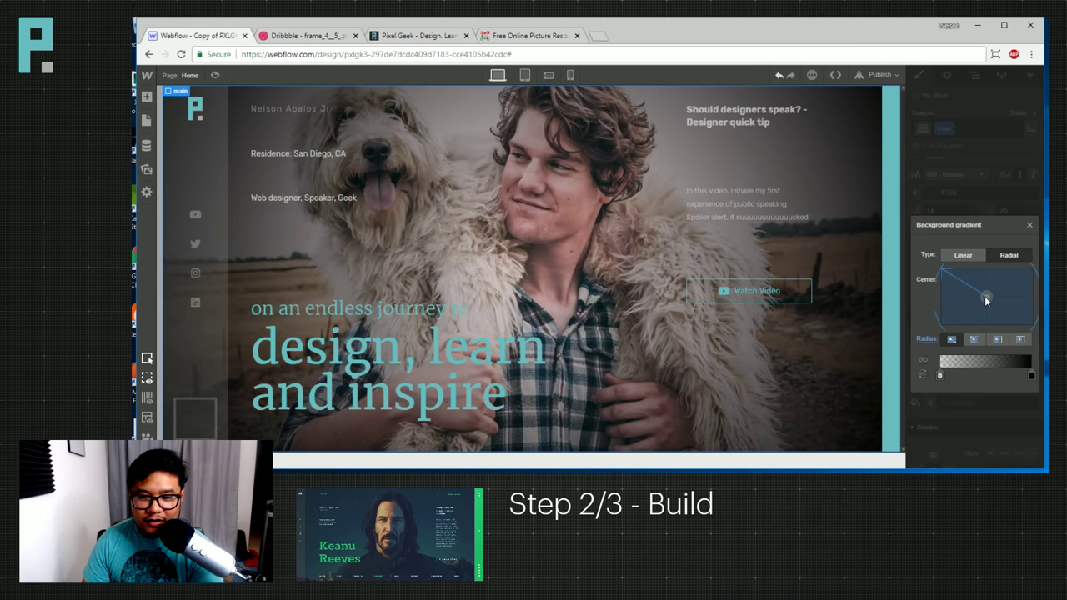
{"action": "left_click_drag", "start_coordinate": [986, 297], "coordinate": [990, 289]}
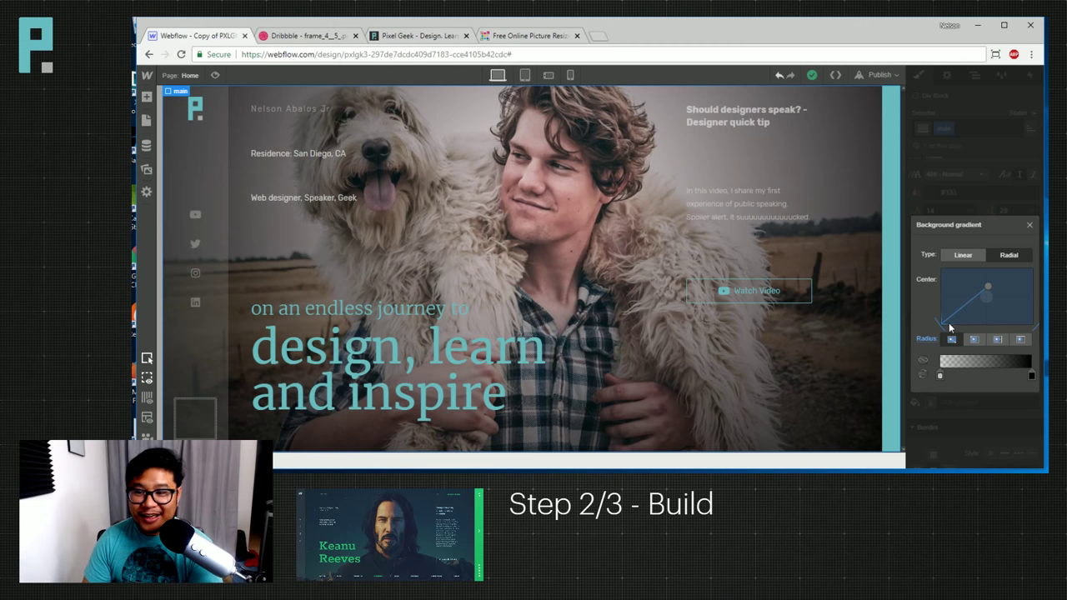
{"action": "mouse_move", "coordinate": [939, 375]}
{"action": "left_mouse_down"}
{"action": "mouse_move", "coordinate": [978, 373]}
{"action": "mouse_move", "coordinate": [939, 375]}
{"action": "left_mouse_up"}
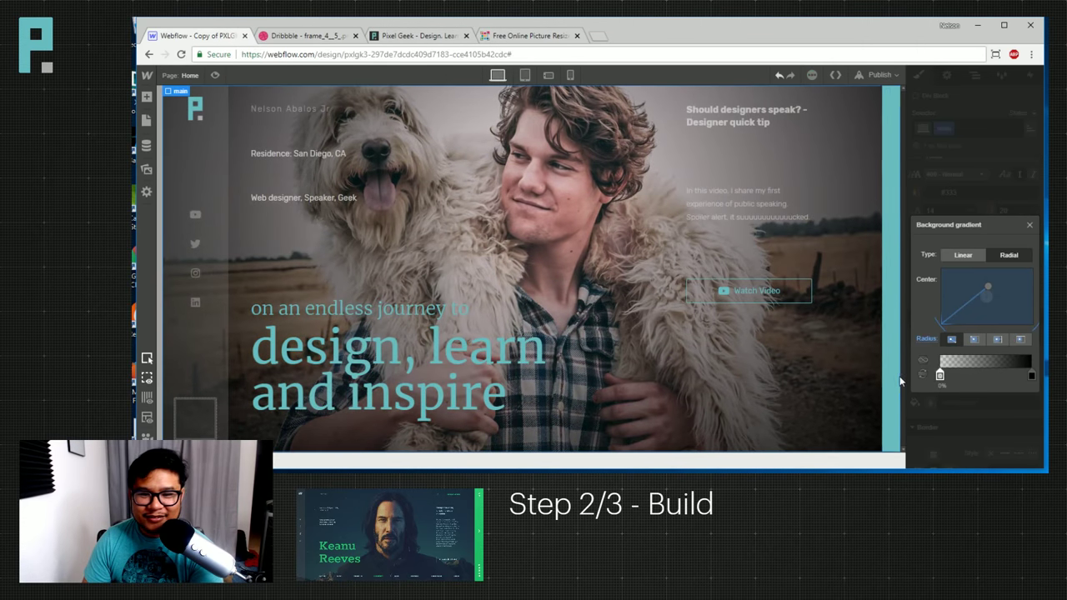
{"action": "left_click", "coordinate": [1030, 376]}
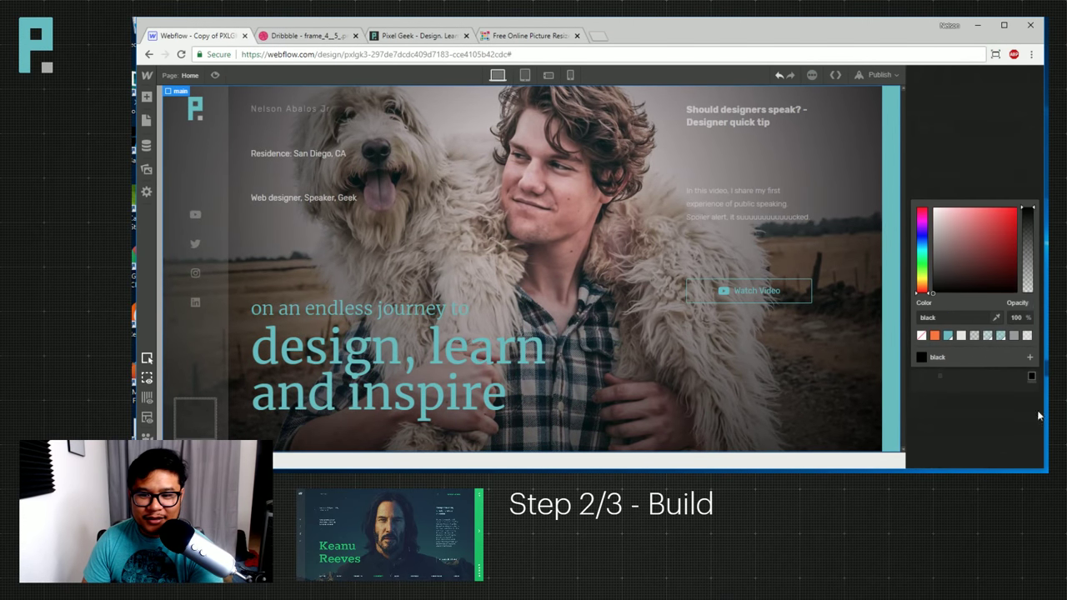
{"action": "mouse_move", "coordinate": [1027, 218]}
{"action": "left_mouse_down"}
{"action": "mouse_move", "coordinate": [1025, 248]}
{"action": "mouse_move", "coordinate": [1032, 214]}
{"action": "left_mouse_up"}
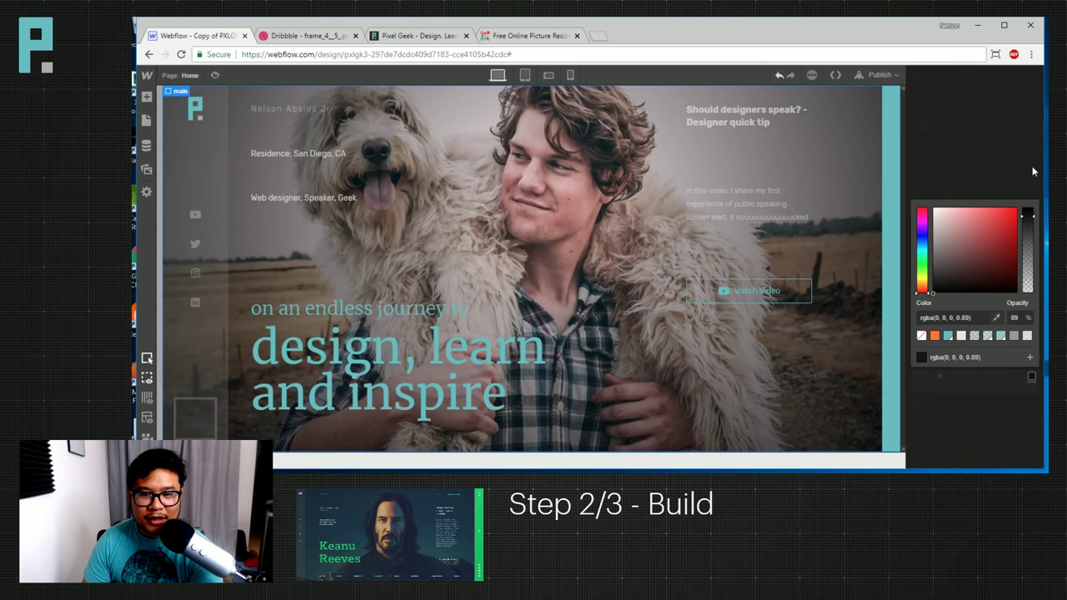
{"action": "left_click", "coordinate": [1031, 165]}
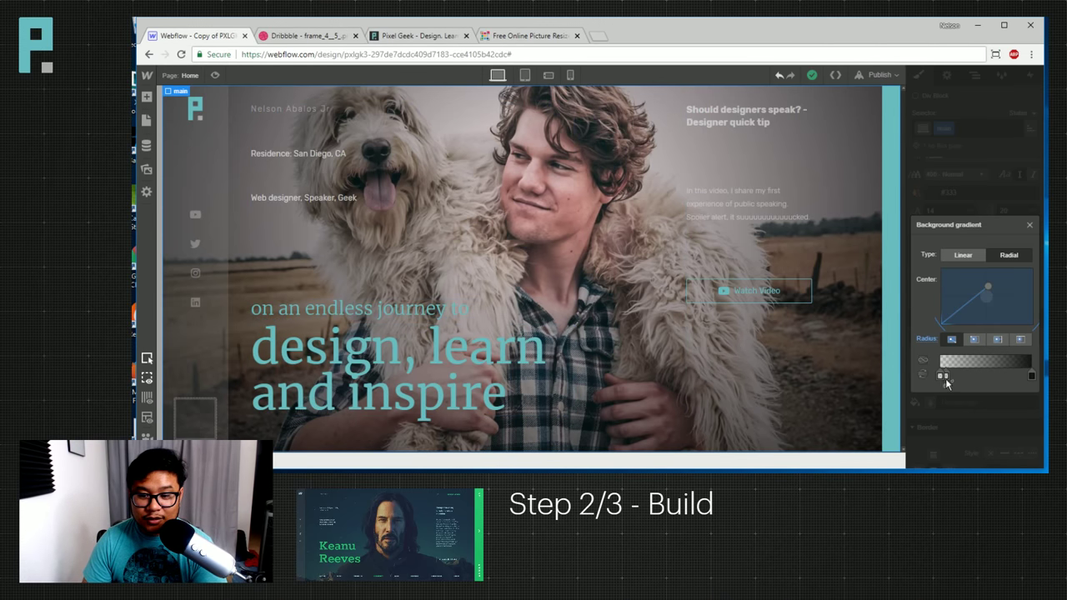
Give the grey stop about 35% opacity and re-aim the gradient from the top-left.
{"action": "mouse_move", "coordinate": [941, 374]}
{"action": "left_mouse_down"}
{"action": "mouse_move", "coordinate": [975, 374]}
{"action": "mouse_move", "coordinate": [942, 375]}
{"action": "left_mouse_up"}
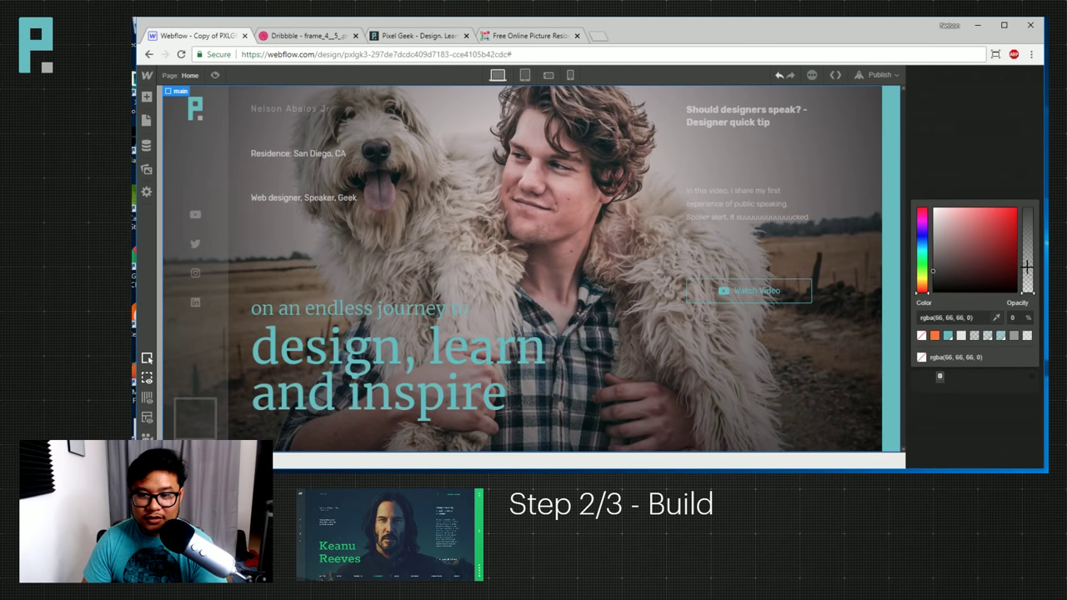
{"action": "mouse_move", "coordinate": [1027, 270]}
{"action": "left_mouse_down"}
{"action": "mouse_move", "coordinate": [1027, 240]}
{"action": "mouse_move", "coordinate": [1028, 272]}
{"action": "mouse_move", "coordinate": [1030, 258]}
{"action": "left_mouse_up"}
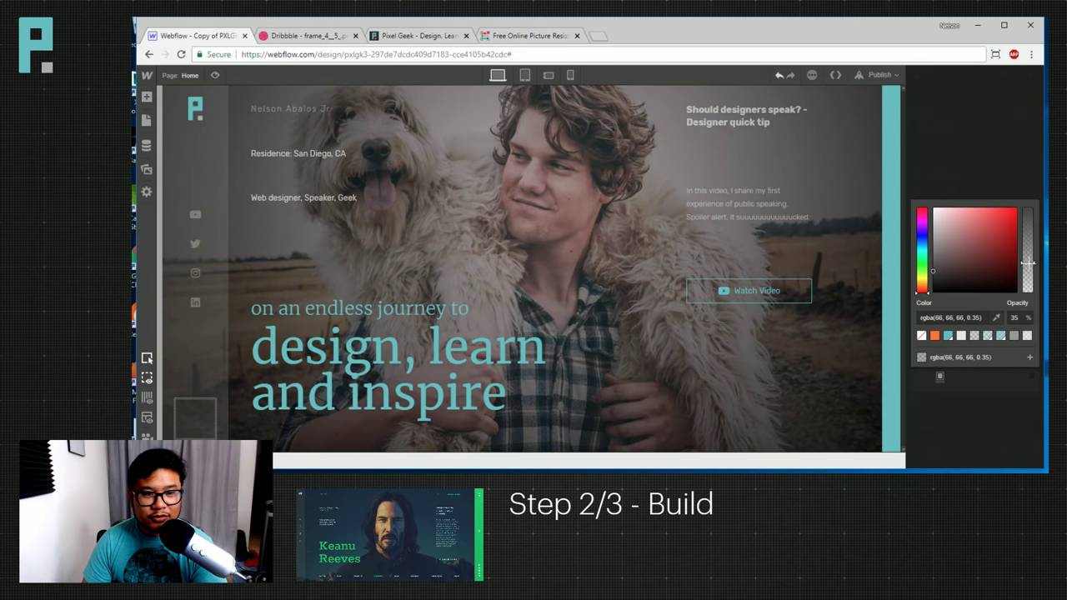
{"action": "left_click", "coordinate": [1030, 195]}
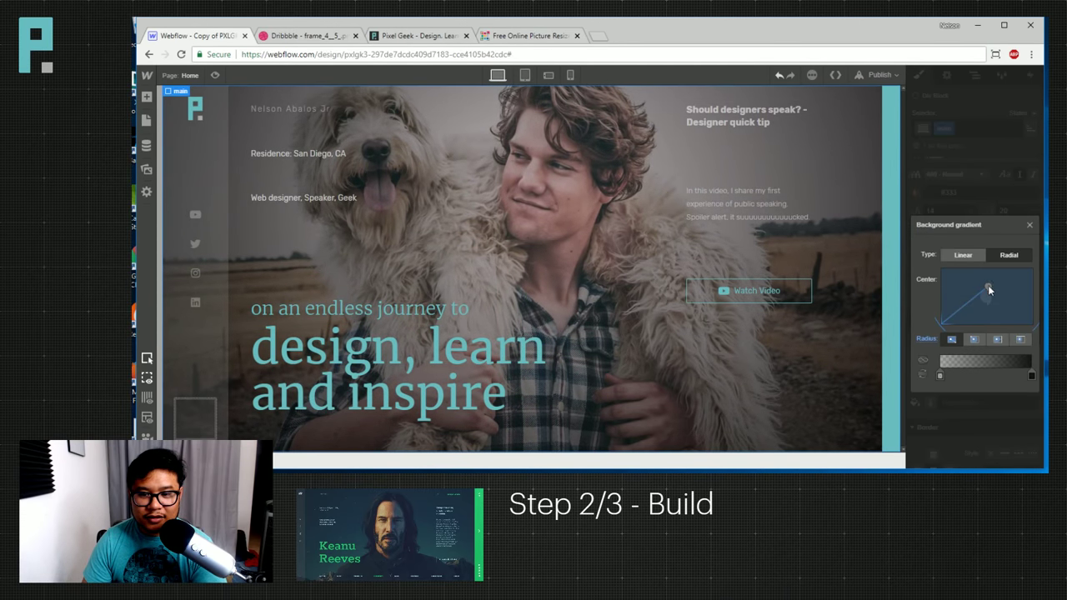
{"action": "mouse_move", "coordinate": [988, 285]}
{"action": "left_mouse_down"}
{"action": "mouse_move", "coordinate": [1007, 315]}
{"action": "mouse_move", "coordinate": [1012, 297]}
{"action": "mouse_move", "coordinate": [980, 324]}
{"action": "mouse_move", "coordinate": [966, 292]}
{"action": "mouse_move", "coordinate": [995, 314]}
{"action": "mouse_move", "coordinate": [954, 316]}
{"action": "mouse_move", "coordinate": [947, 286]}
{"action": "mouse_move", "coordinate": [1026, 280]}
{"action": "mouse_move", "coordinate": [959, 310]}
{"action": "mouse_move", "coordinate": [985, 285]}
{"action": "left_mouse_up"}
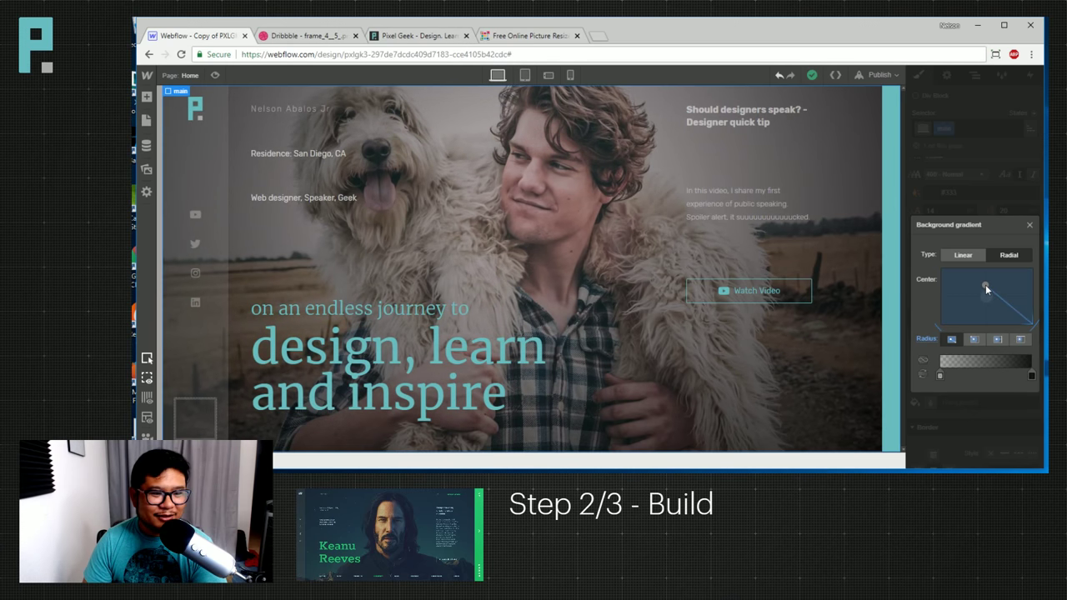
Move the dark stop to 75% and lower the outer stop's opacity to about 67%.
{"action": "left_click", "coordinate": [1031, 375]}
{"action": "left_click", "coordinate": [1032, 375]}
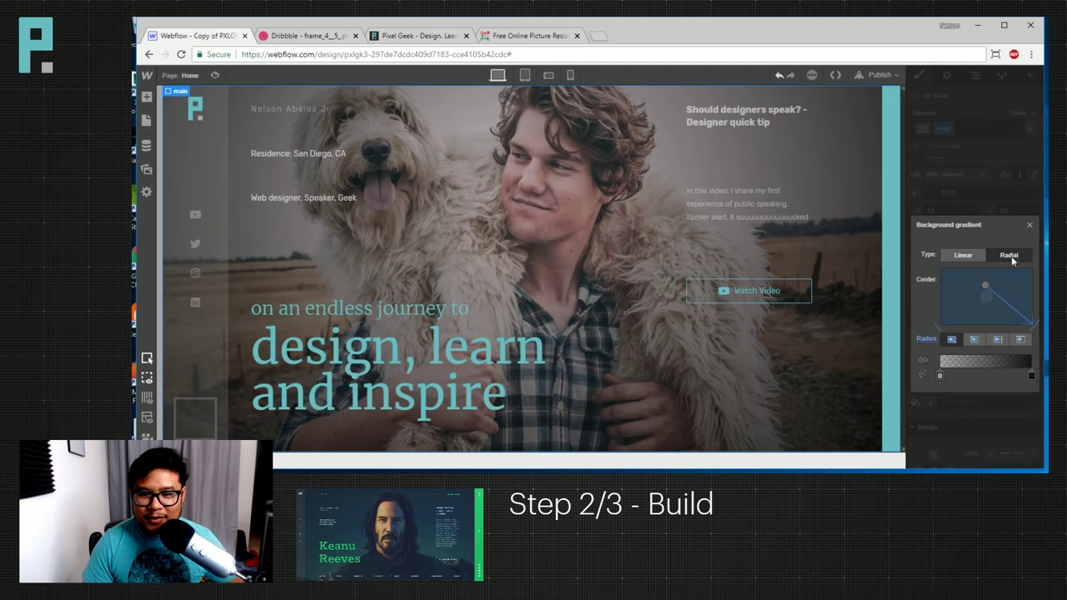
{"action": "mouse_move", "coordinate": [1031, 375]}
{"action": "left_mouse_down"}
{"action": "mouse_move", "coordinate": [1000, 371]}
{"action": "mouse_move", "coordinate": [1016, 365]}
{"action": "left_mouse_up"}
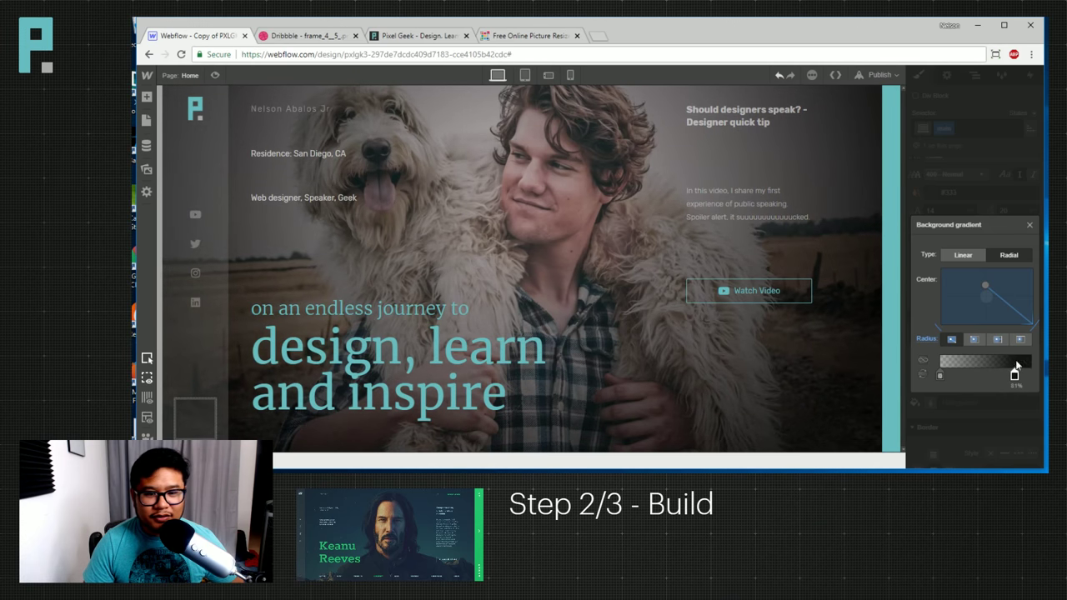
{"action": "left_click", "coordinate": [1014, 374]}
{"action": "left_click_drag", "start_coordinate": [1027, 218], "coordinate": [1025, 236]}
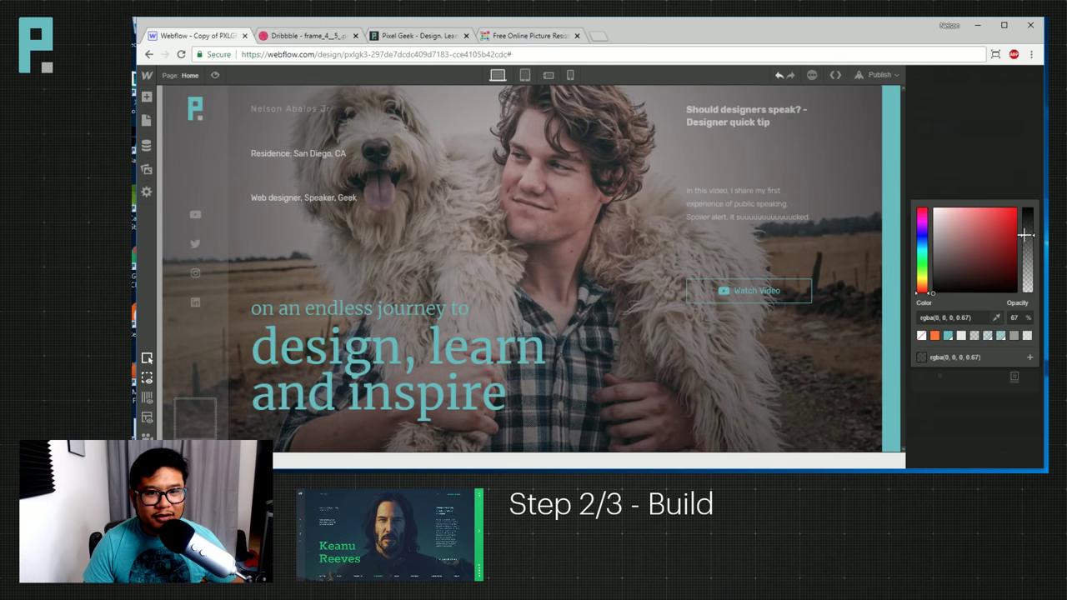
{"action": "left_click", "coordinate": [1025, 178]}
{"action": "left_click", "coordinate": [978, 184]}
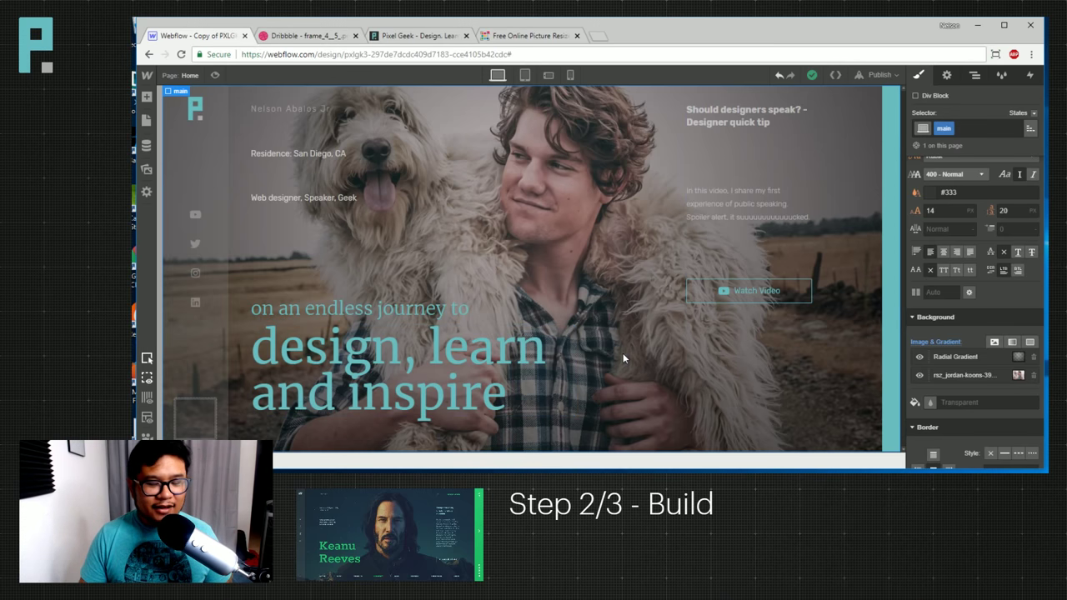
Toggle Preview off and on to view the darkened man-and-dog hero without designer panels.
{"action": "left_click", "coordinate": [217, 75]}
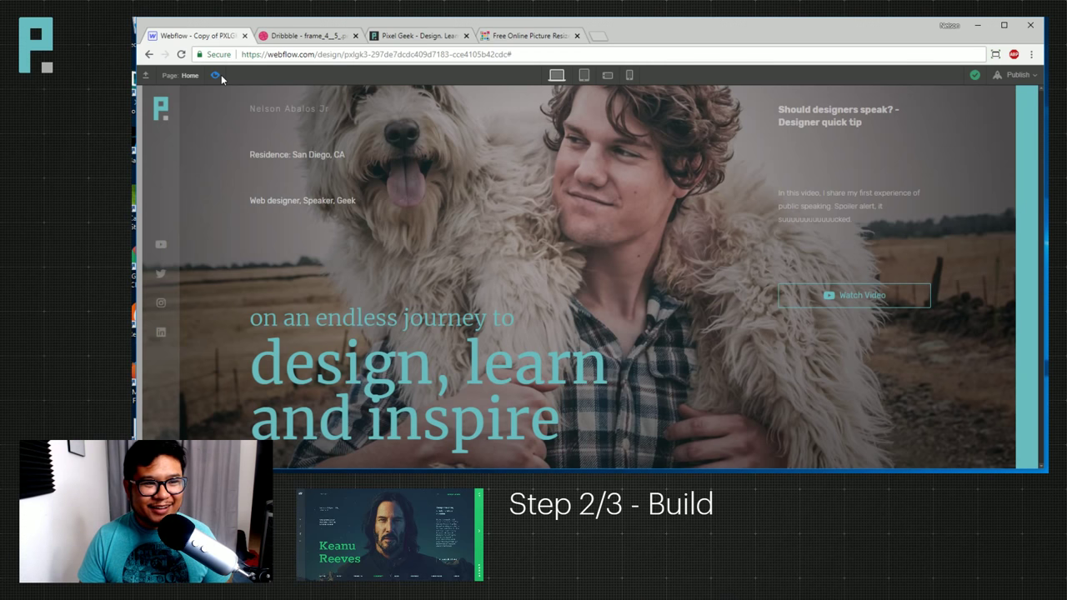
{"action": "left_click", "coordinate": [218, 76]}
{"action": "left_click", "coordinate": [218, 75]}
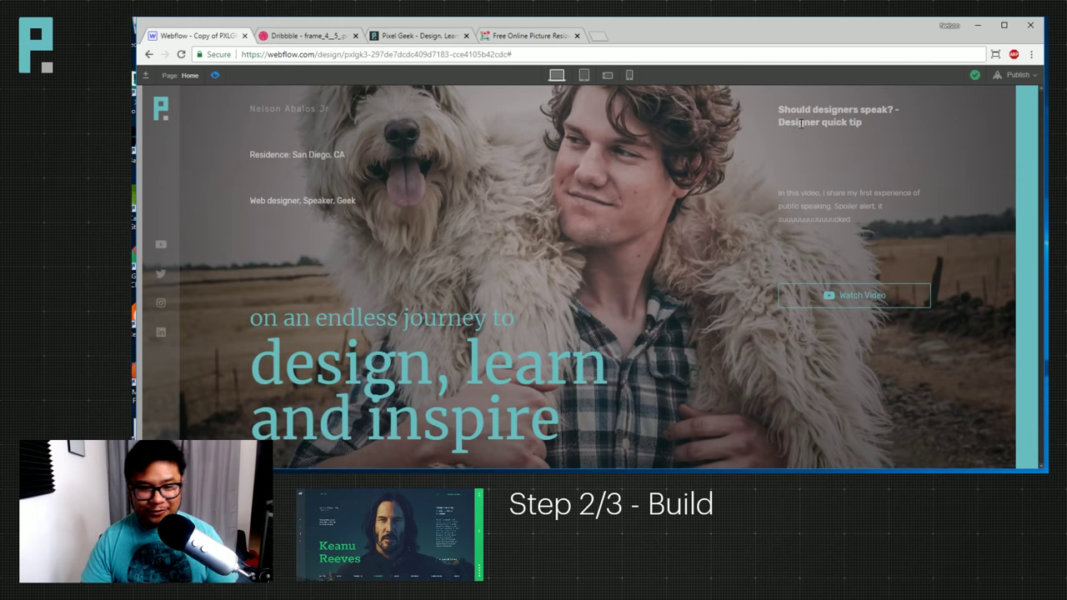
Set the left column hp col 1's top position to 7 VH.
{"action": "left_click", "coordinate": [214, 76]}
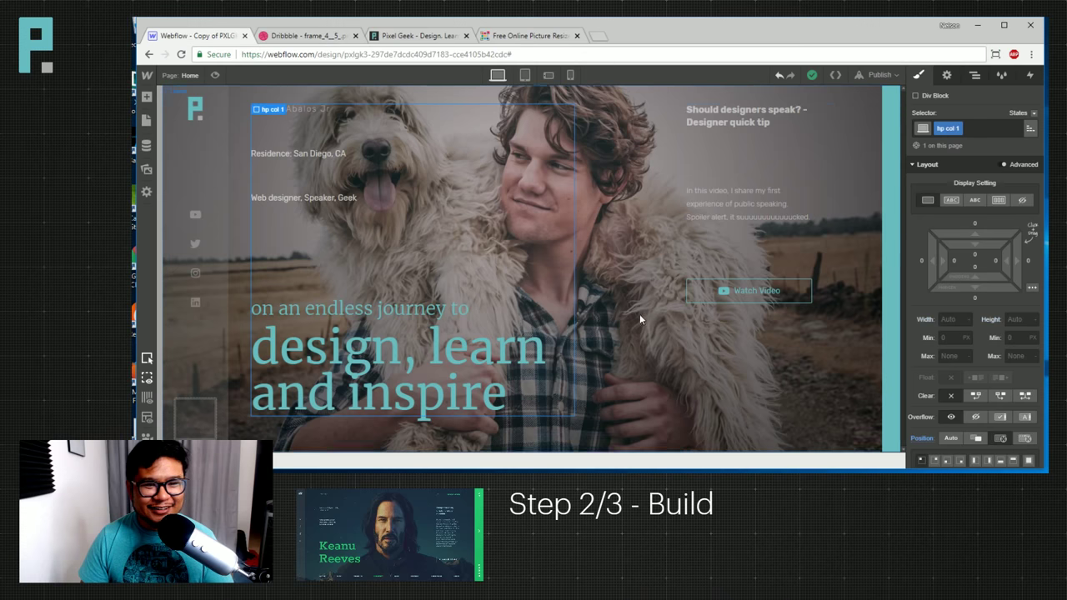
{"action": "left_click", "coordinate": [401, 145]}
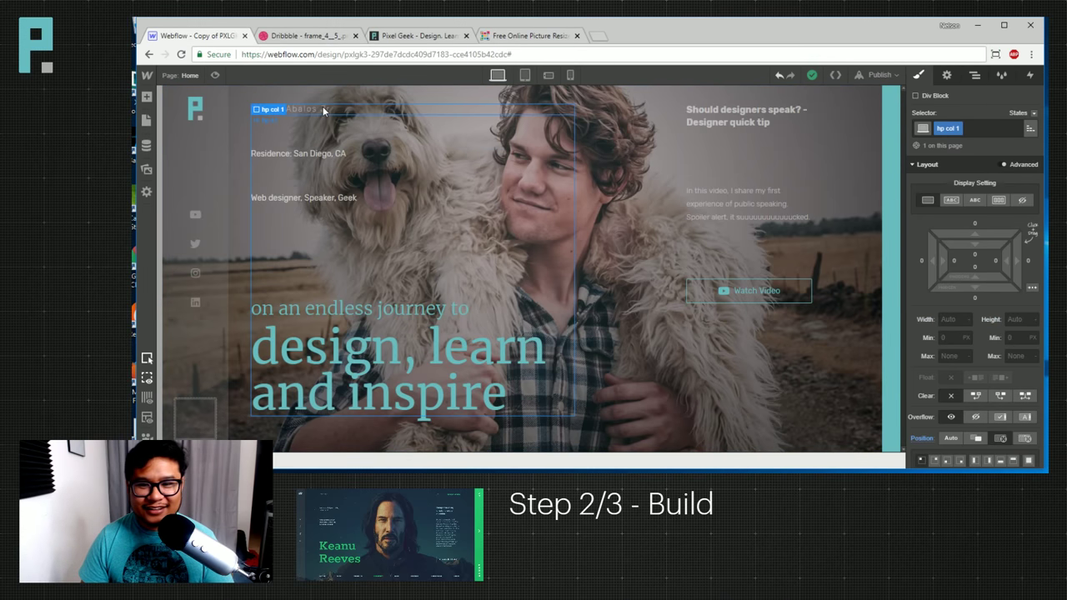
{"action": "scroll", "coordinate": [967, 310], "scroll_direction": "down", "scroll_amount": 5}
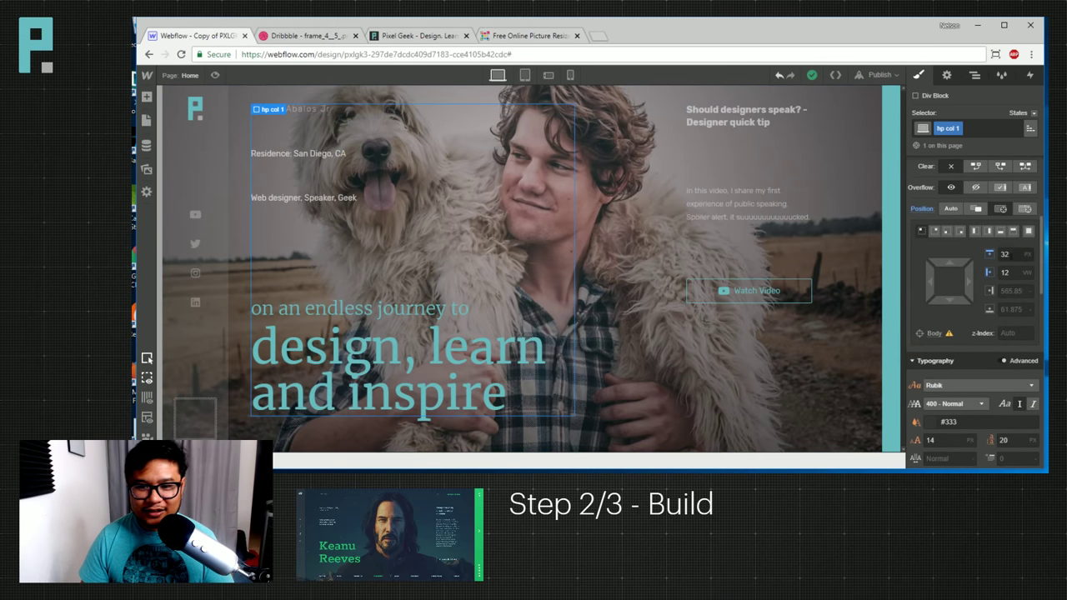
{"action": "left_click", "coordinate": [1016, 252]}
{"action": "type", "text": "1vh"}
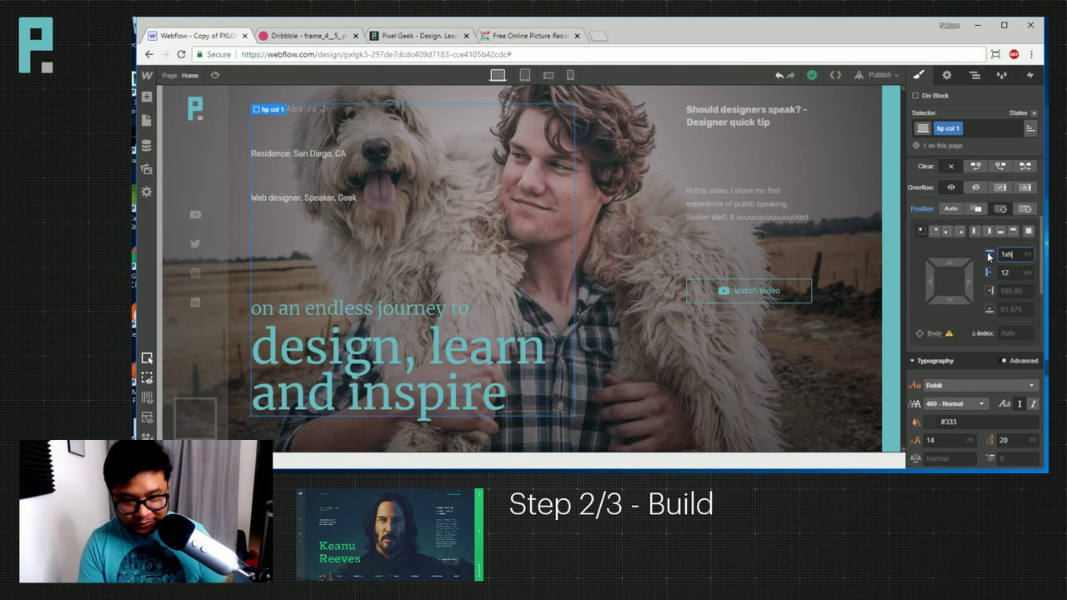
{"action": "key", "text": "Return"}
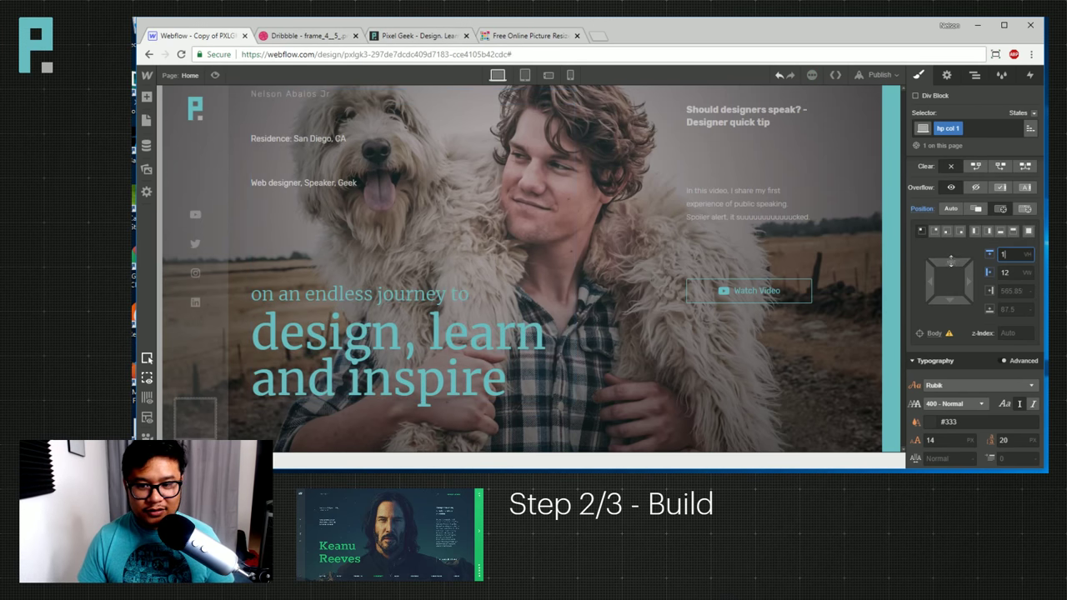
{"action": "key", "text": "Up"}
{"action": "key", "text": "Up"}
{"action": "key", "text": "Up"}
{"action": "key", "text": "Up"}
{"action": "key", "text": "Up"}
{"action": "key", "text": "Up"}
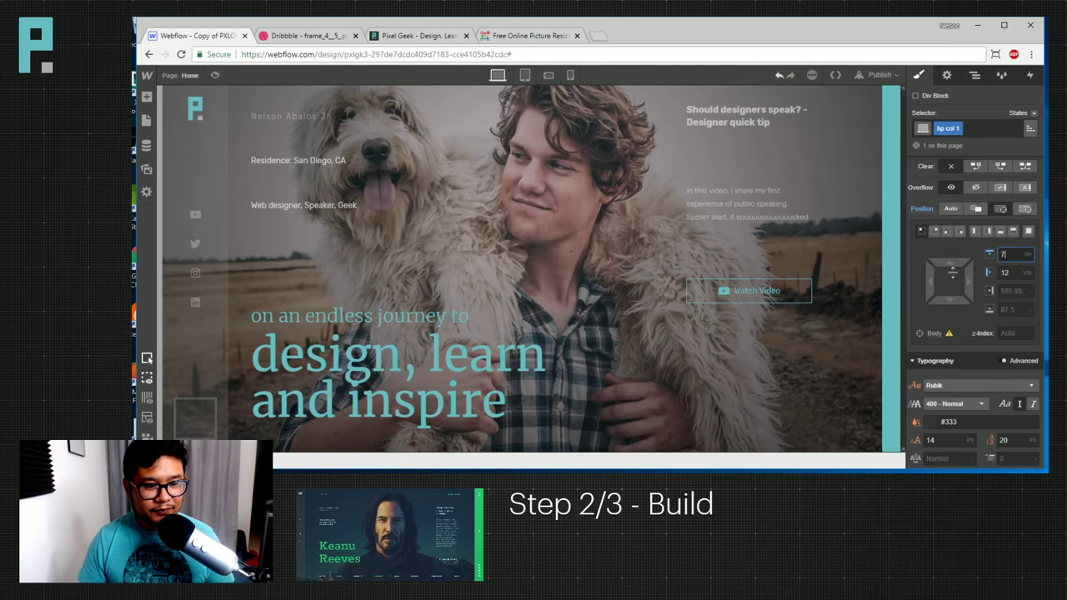
Adjust the top margin above the 'on an endless journey to' line.
{"action": "left_click", "coordinate": [345, 317]}
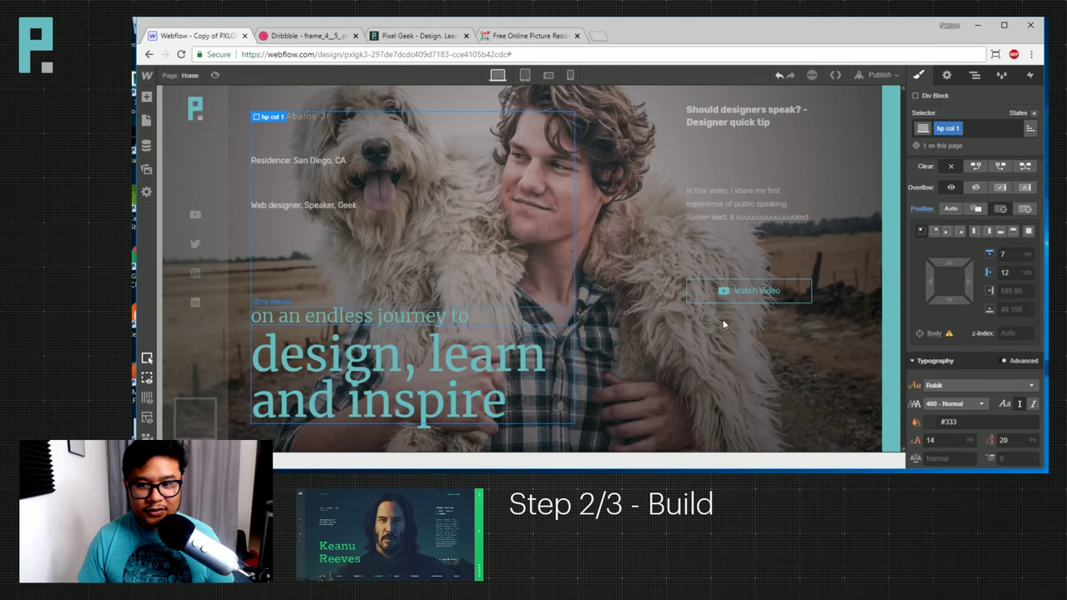
{"action": "scroll", "coordinate": [971, 323], "scroll_direction": "up", "scroll_amount": 5}
{"action": "mouse_move", "coordinate": [984, 242]}
{"action": "left_mouse_down"}
{"action": "mouse_move", "coordinate": [985, 223]}
{"action": "mouse_move", "coordinate": [985, 246]}
{"action": "left_mouse_up"}
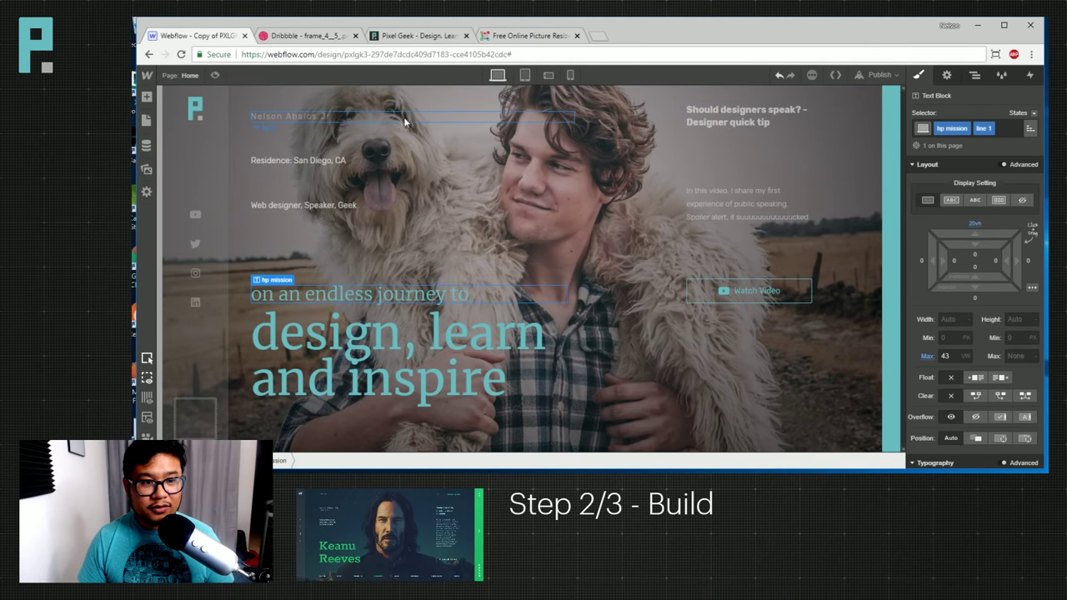
{"action": "left_click", "coordinate": [363, 120]}
{"action": "scroll", "coordinate": [974, 334], "scroll_direction": "down", "scroll_amount": 5}
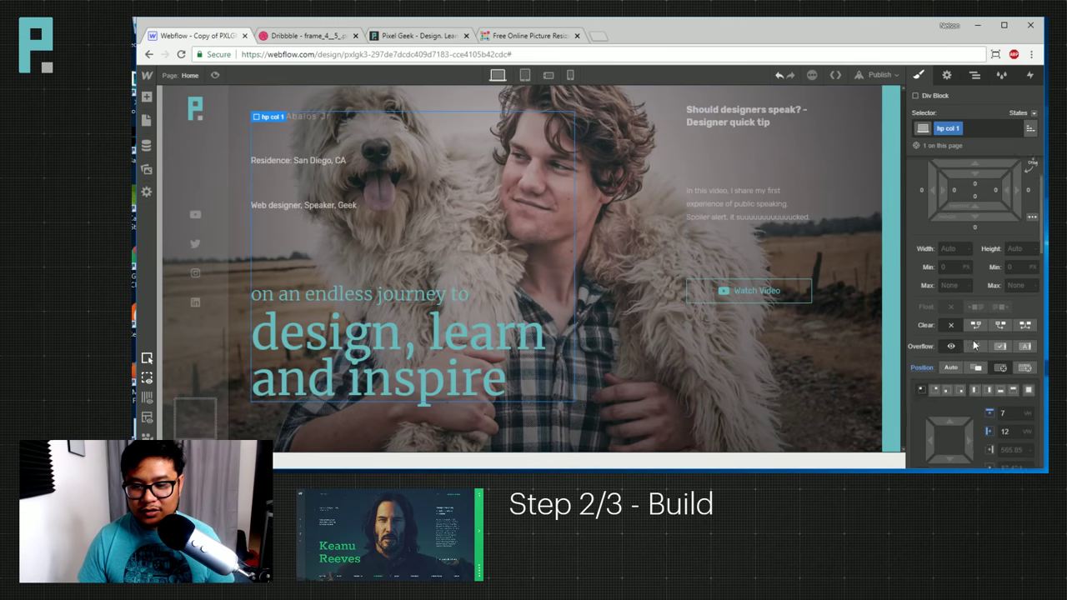
Set the right column hp col 2's top position to 7vh.
{"action": "left_click", "coordinate": [783, 118]}
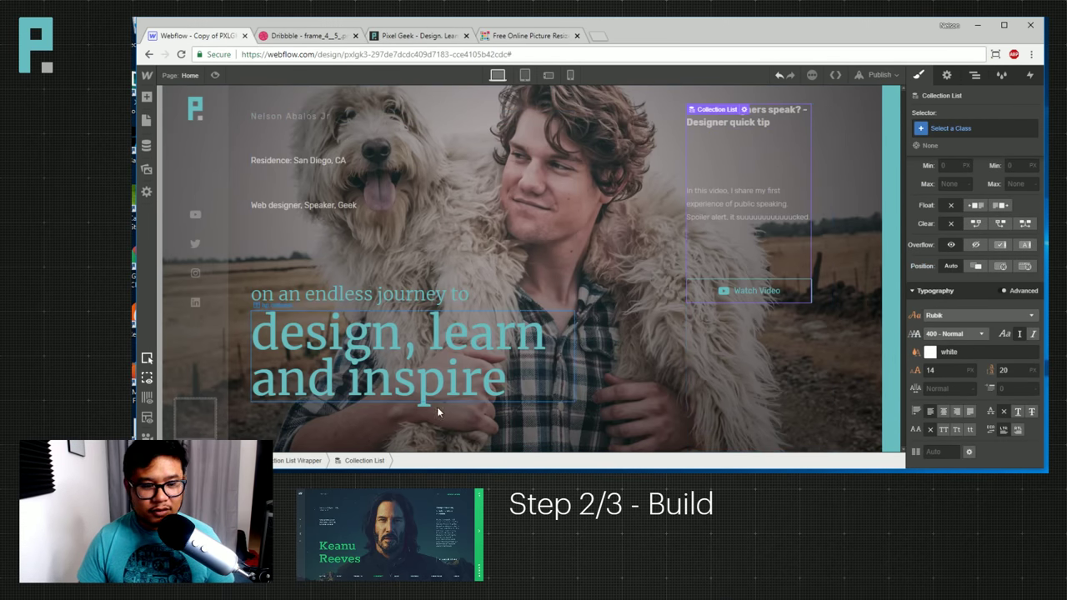
{"action": "left_click", "coordinate": [287, 460]}
{"action": "left_click", "coordinate": [967, 310]}
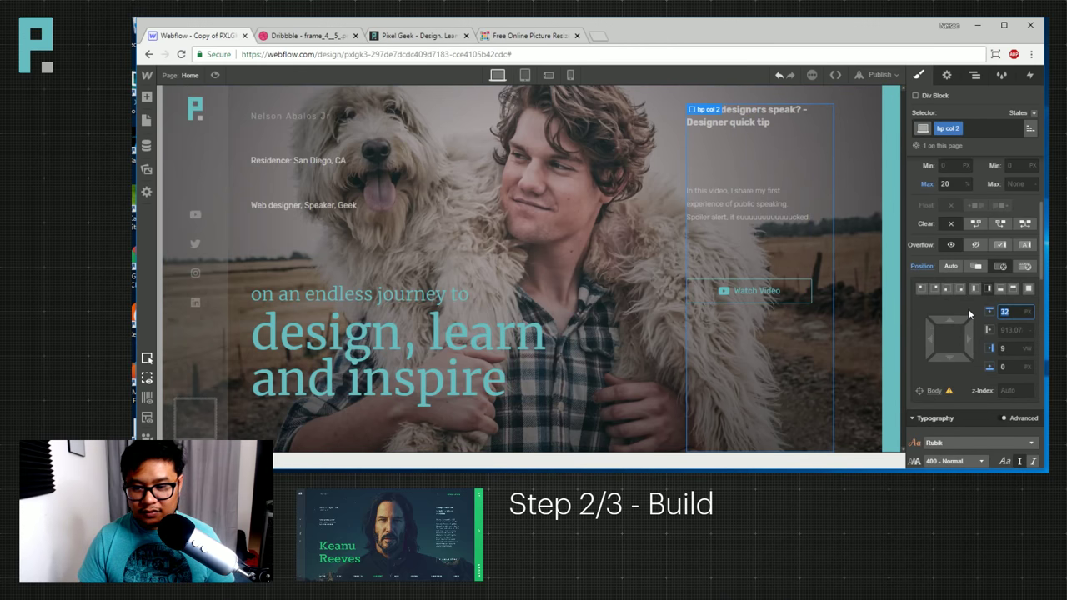
{"action": "type", "text": "7"}
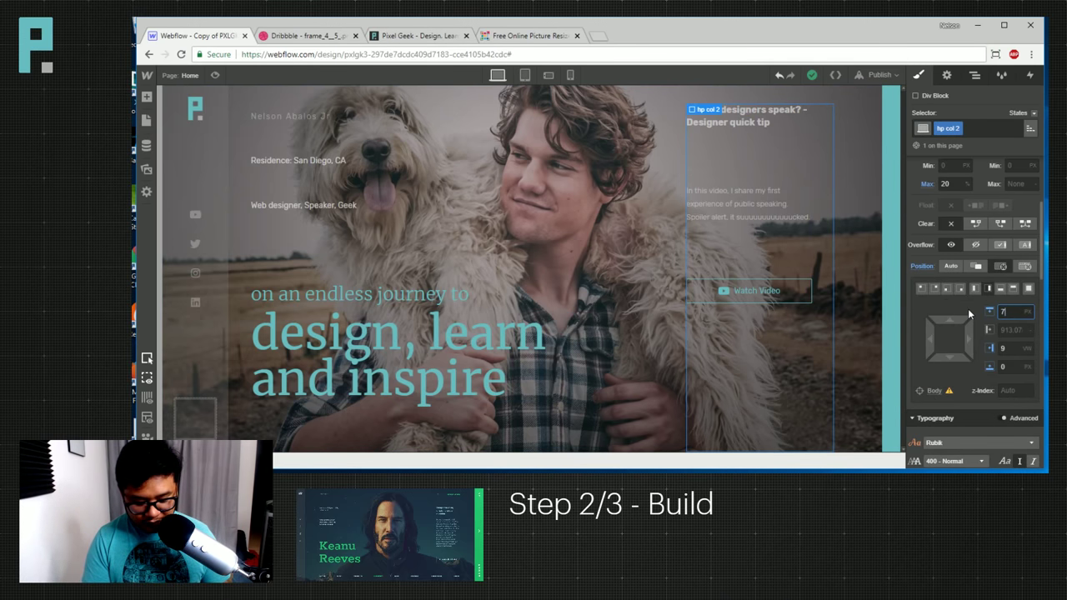
{"action": "type", "text": "vh"}
{"action": "key", "text": "Return"}
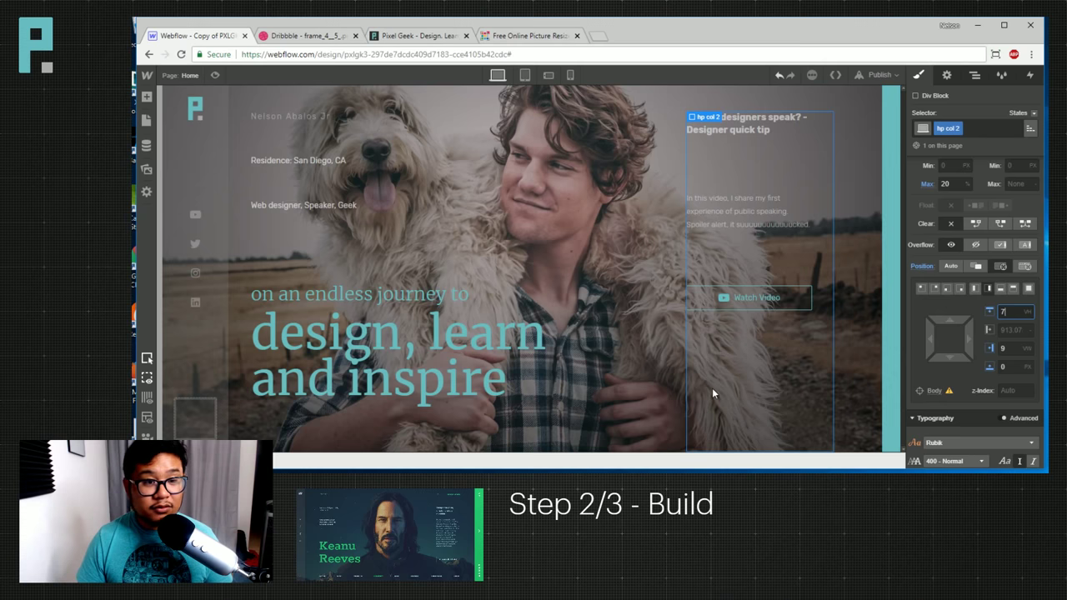
Preview the adjusted hero layout, then select the main hero section.
{"action": "left_click", "coordinate": [215, 76]}
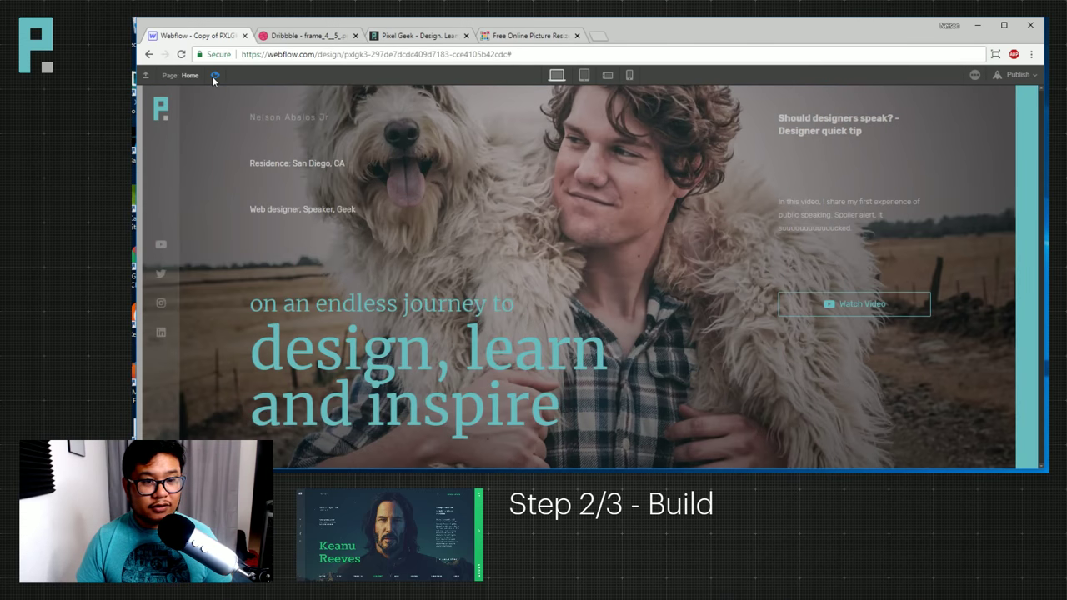
{"action": "left_click", "coordinate": [214, 75]}
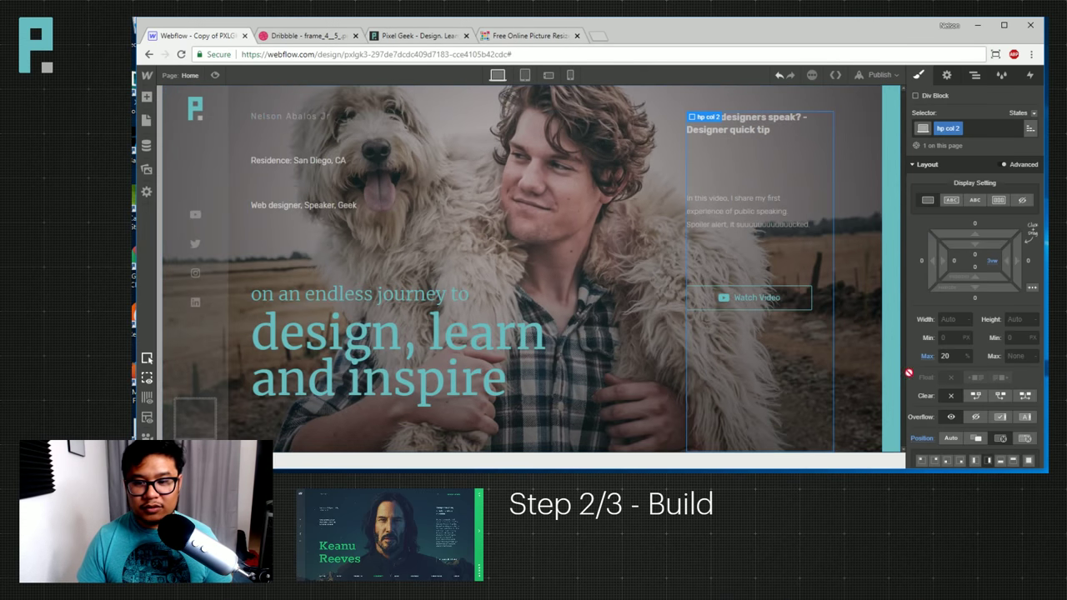
{"action": "scroll", "coordinate": [983, 363], "scroll_direction": "down", "scroll_amount": 5}
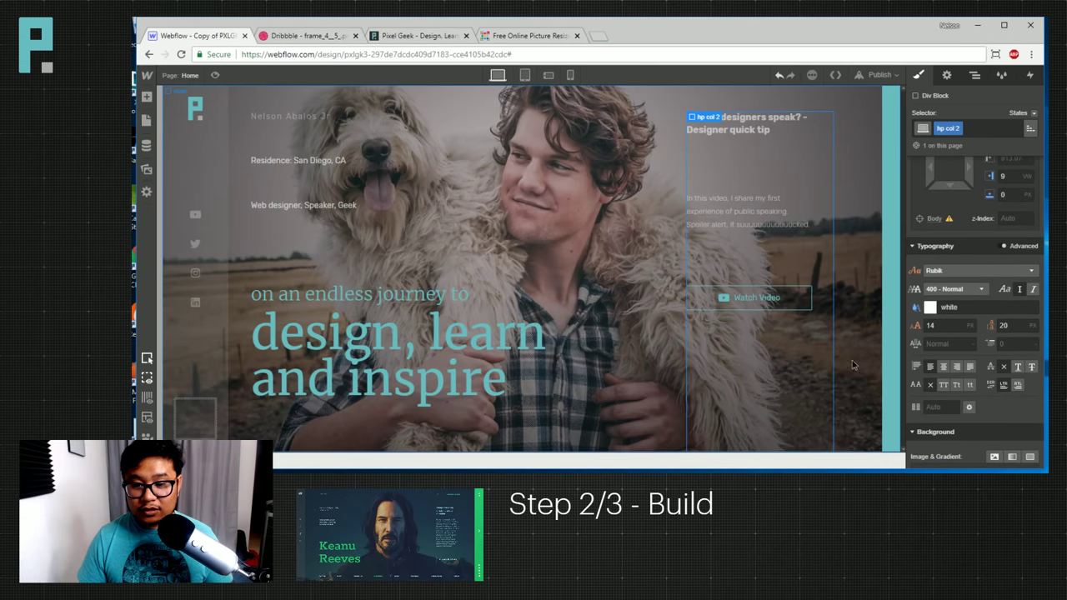
{"action": "left_click", "coordinate": [892, 439]}
{"action": "scroll", "coordinate": [972, 422], "scroll_direction": "down", "scroll_amount": 1}
Anchor the rsz_jordan-koons background to the top-centre position and check it in preview.
{"action": "left_click", "coordinate": [966, 322]}
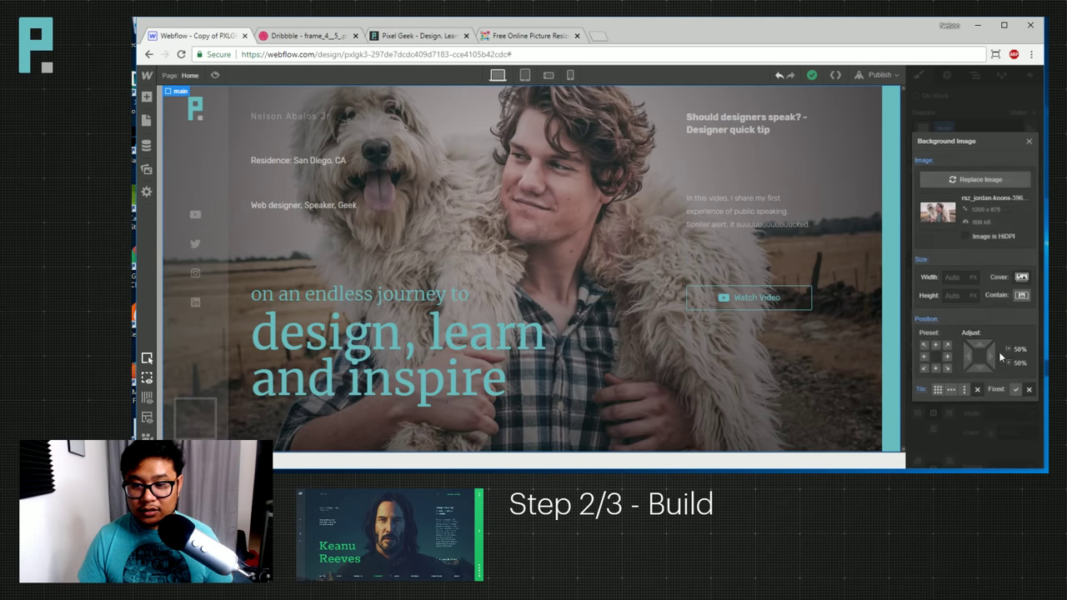
{"action": "left_click", "coordinate": [936, 345]}
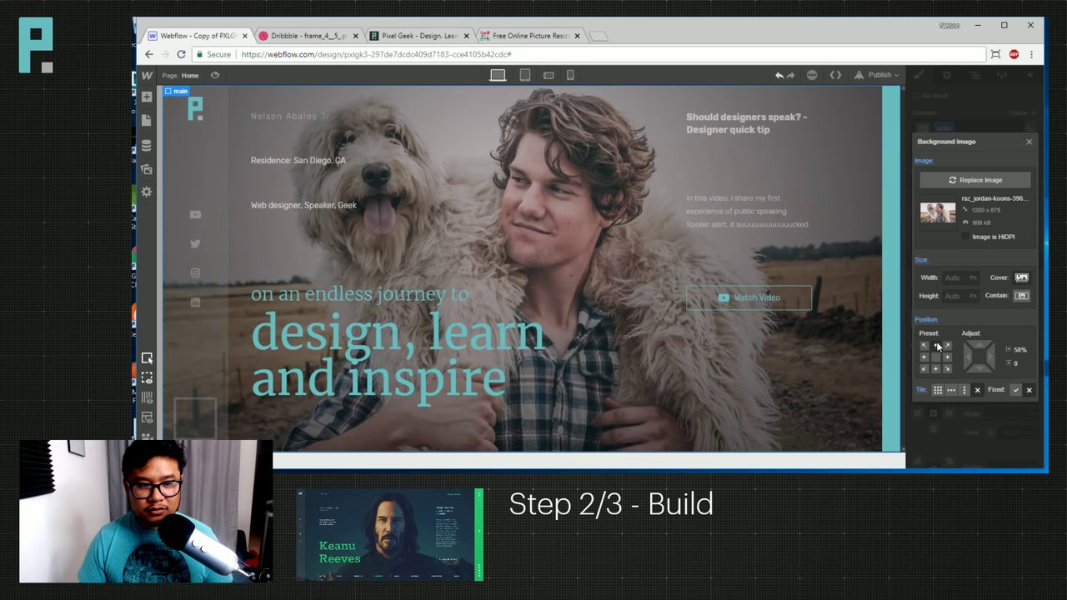
{"action": "left_click", "coordinate": [1029, 142]}
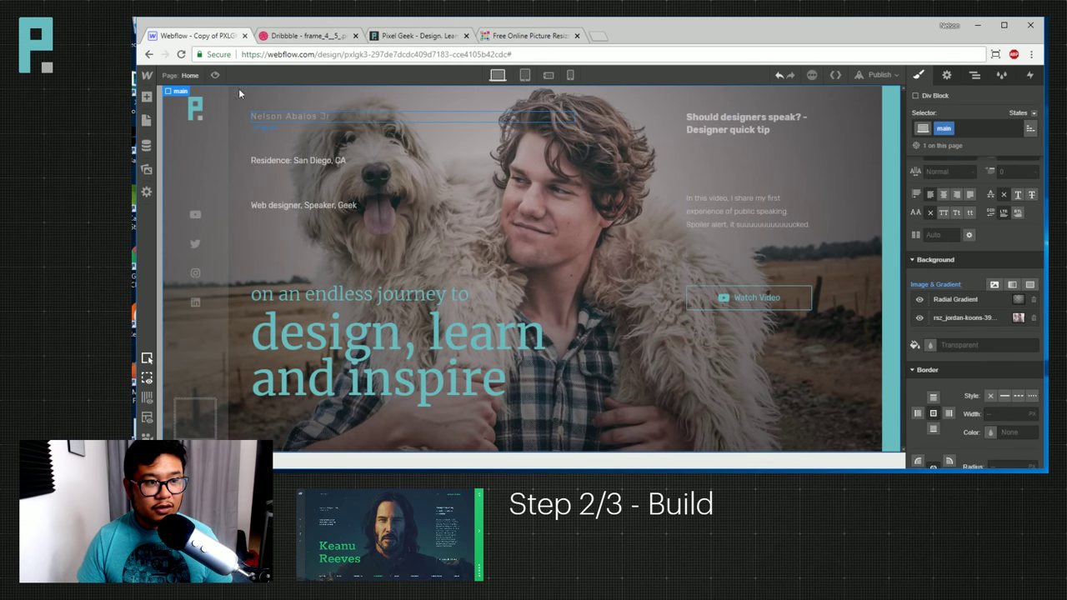
{"action": "left_click", "coordinate": [214, 75]}
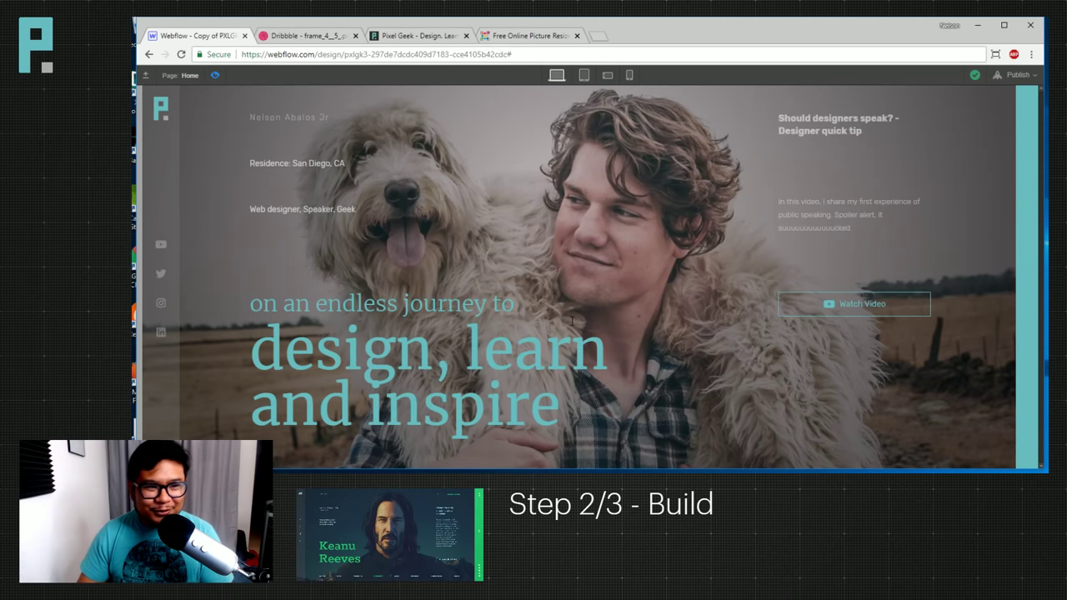
{"action": "left_click", "coordinate": [214, 75]}
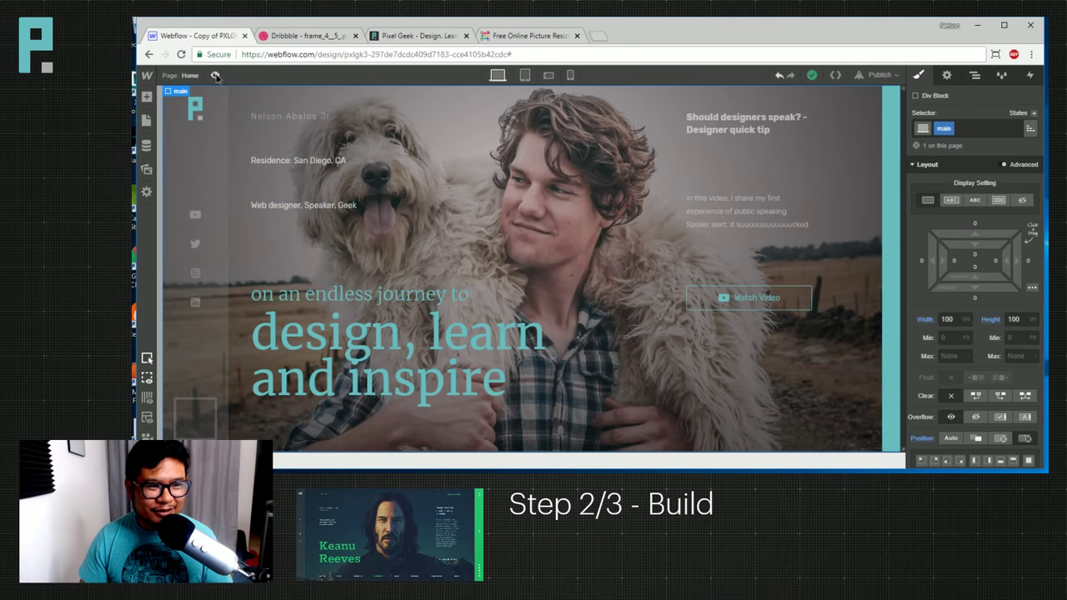
{"action": "left_click", "coordinate": [302, 36]}
Zoom in and out on the Keanu Reeves concept shot, then close the Dribbble tab.
{"action": "scroll", "coordinate": [507, 285], "scroll_direction": "down", "scroll_amount": 1}
{"action": "scroll", "coordinate": [508, 284], "scroll_direction": "up", "scroll_amount": 3}
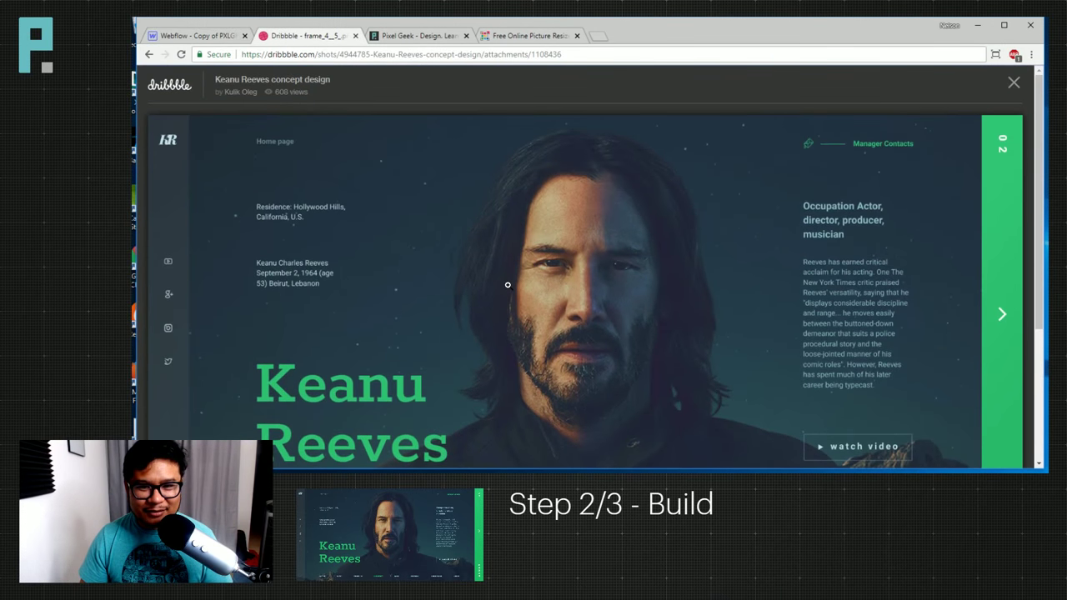
{"action": "scroll", "coordinate": [507, 284], "scroll_direction": "down", "scroll_amount": 1}
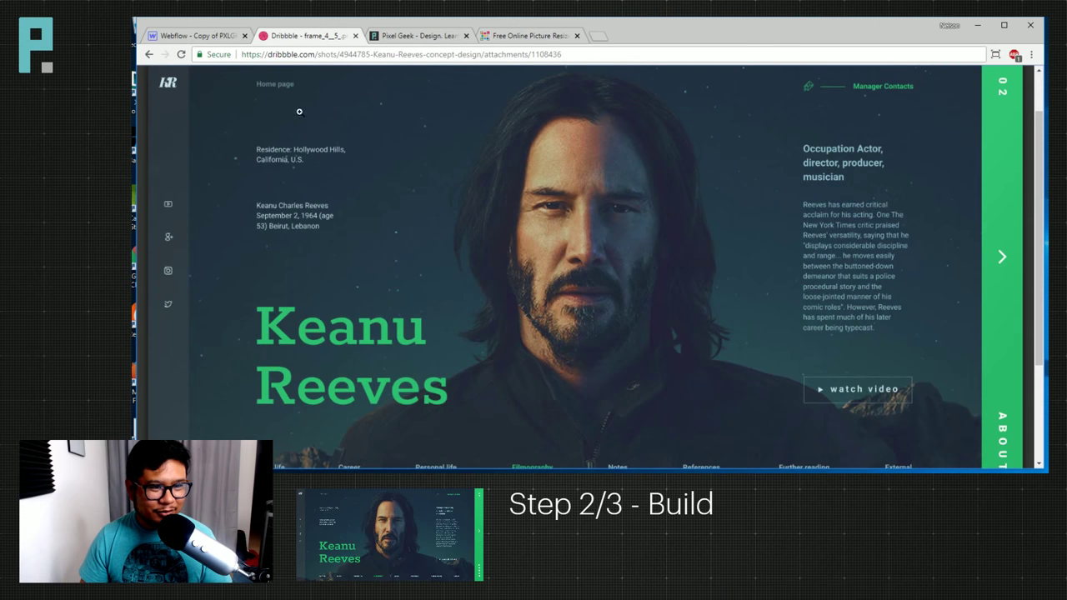
{"action": "left_click", "coordinate": [319, 138]}
{"action": "left_click", "coordinate": [318, 137]}
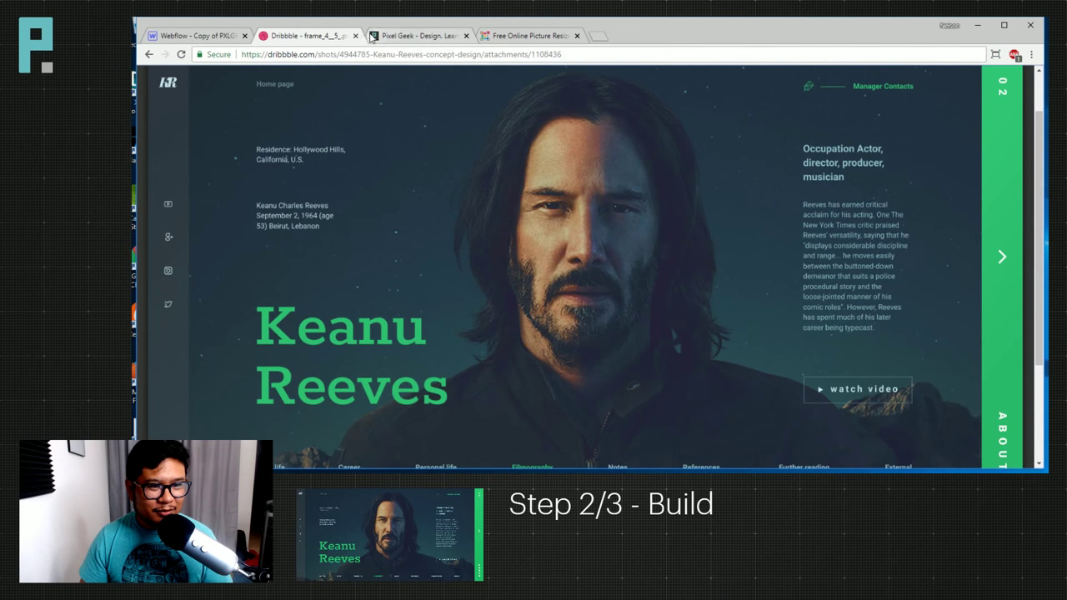
{"action": "left_click", "coordinate": [356, 36]}
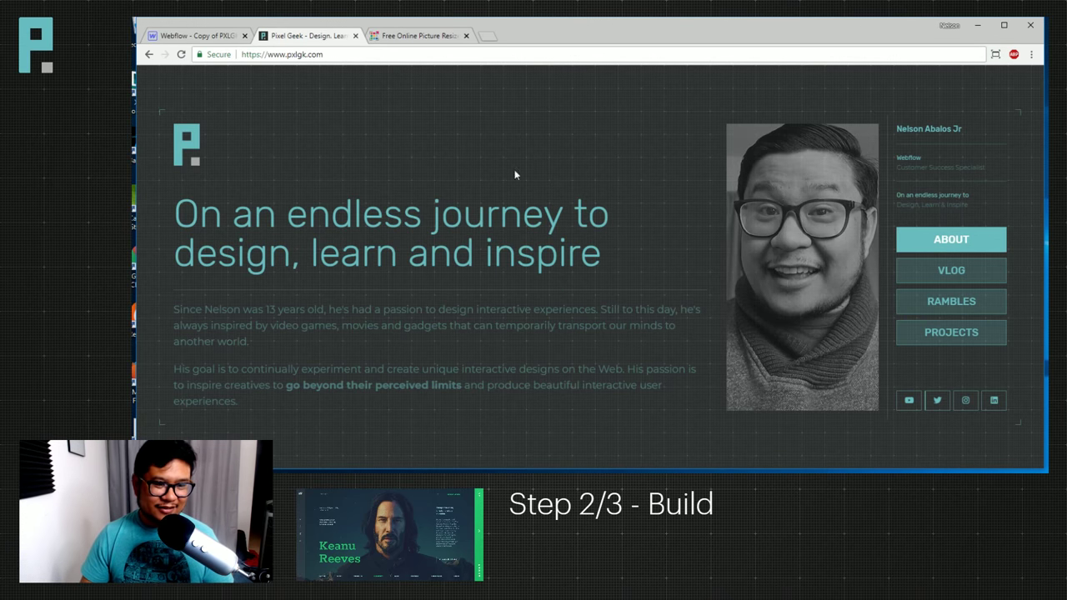
Switch back to the Webflow Designer tab with the dog-and-man homepage.
{"action": "left_click", "coordinate": [219, 36]}
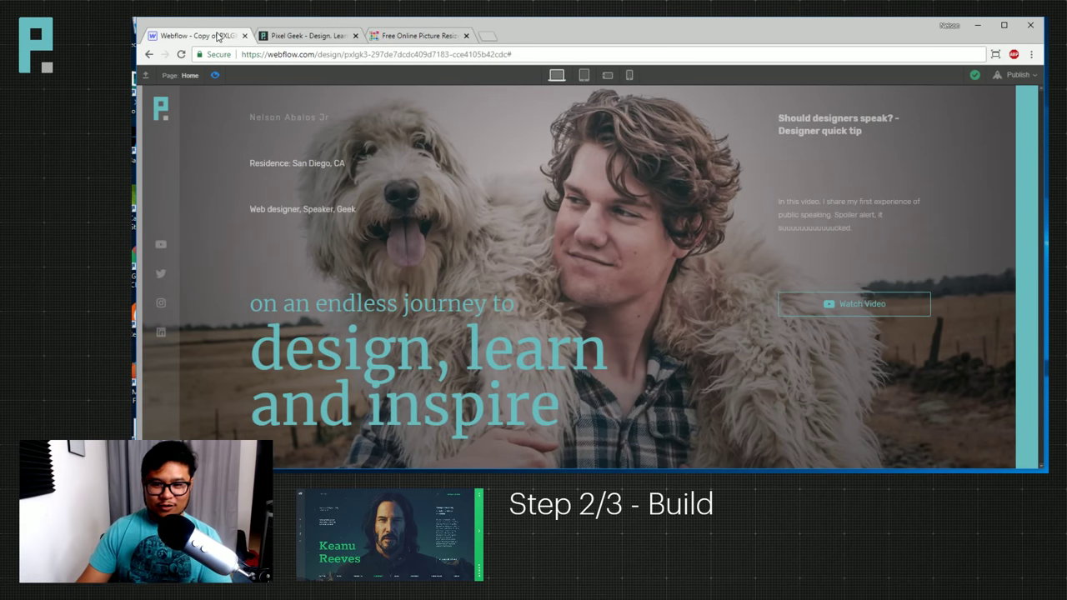
{"action": "left_click", "coordinate": [216, 76]}
{"action": "left_click", "coordinate": [216, 76]}
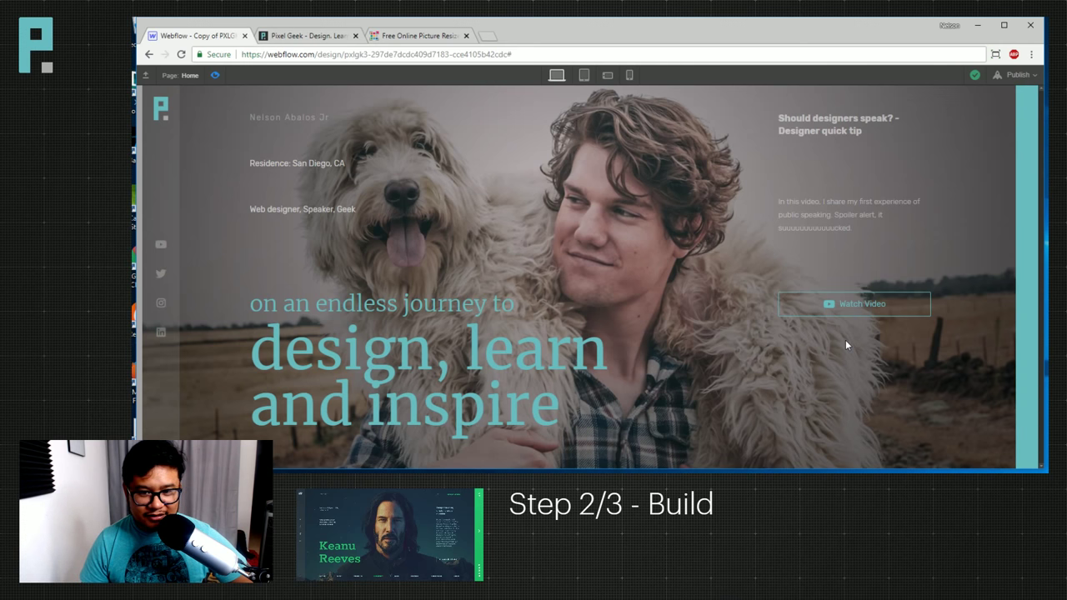
Exit preview and drag the video description's top margin in the spacing box.
{"action": "left_click", "coordinate": [215, 75]}
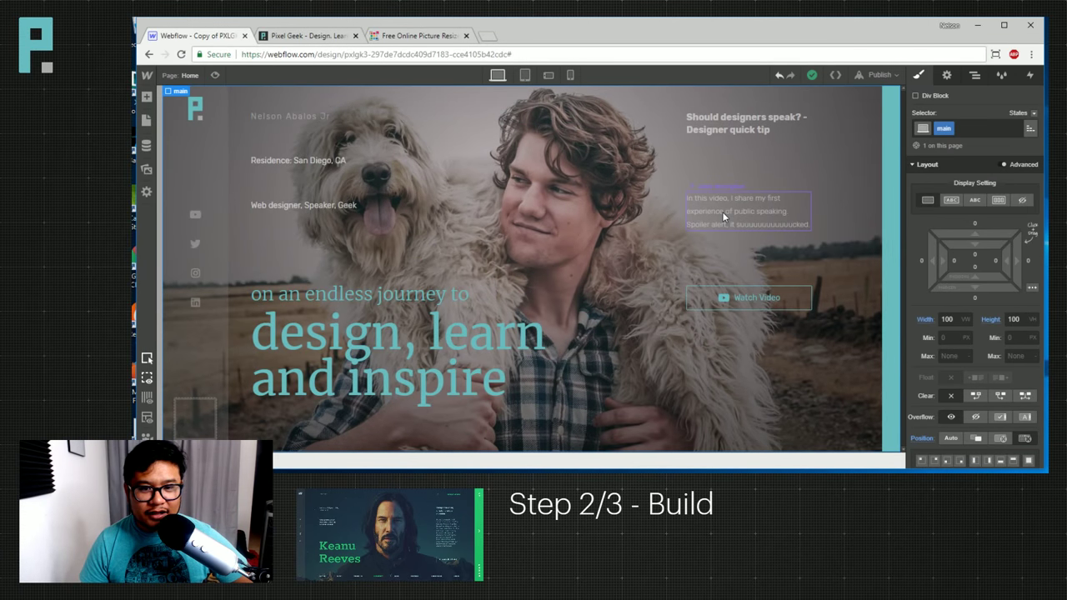
{"action": "left_click", "coordinate": [718, 251]}
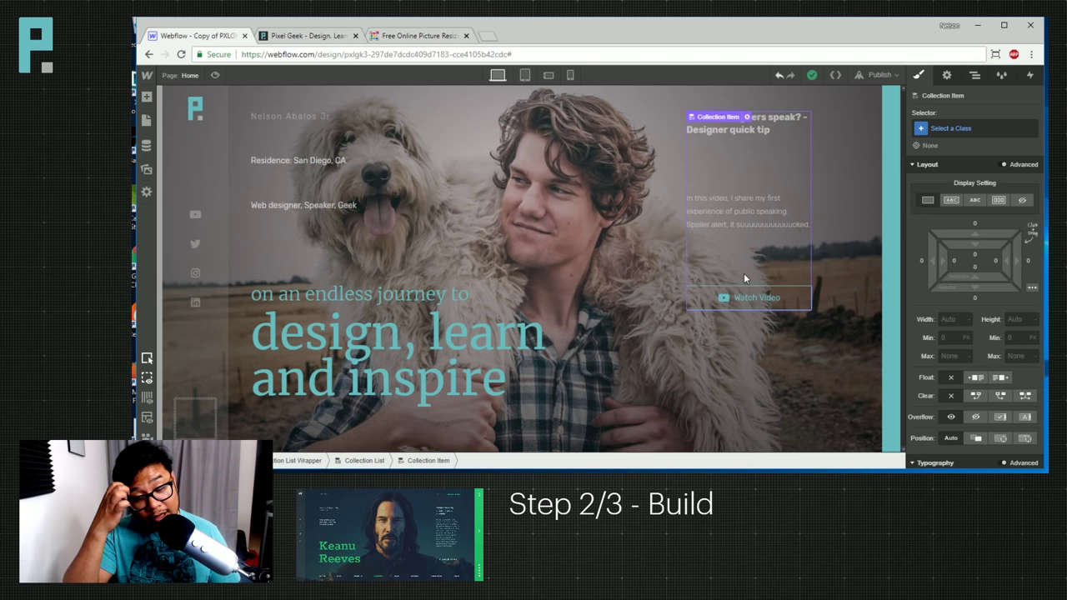
{"action": "left_click", "coordinate": [770, 219]}
{"action": "left_click_drag", "start_coordinate": [999, 237], "coordinate": [986, 305]}
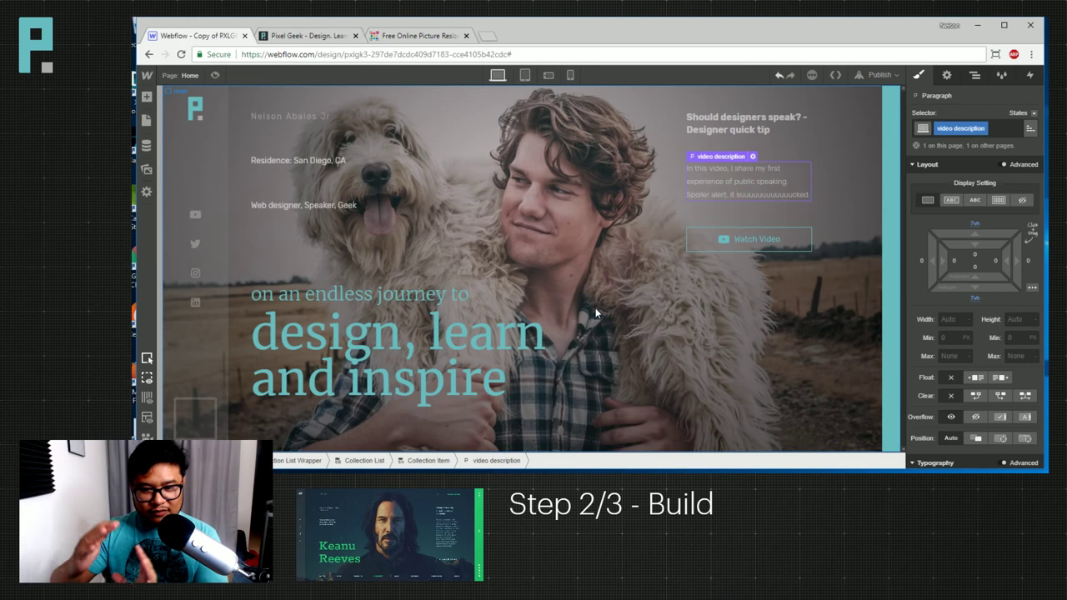
{"action": "left_click", "coordinate": [750, 125]}
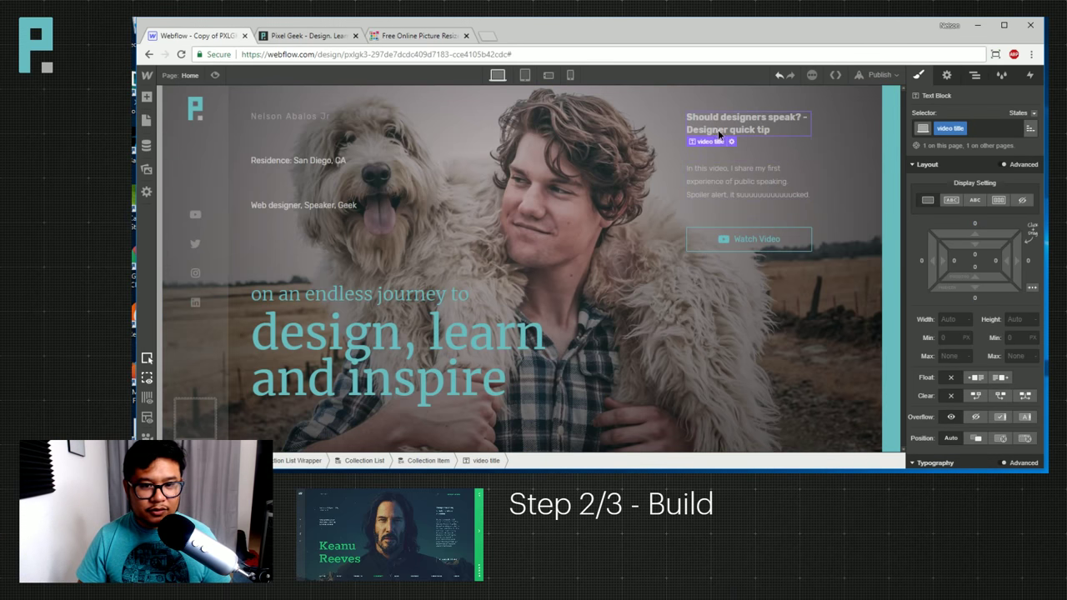
Add a Text Block above the video title reading 'Latest Vlog or Tutorial'.
{"action": "key", "text": "a"}
{"action": "left_click_drag", "start_coordinate": [184, 417], "coordinate": [741, 142]}
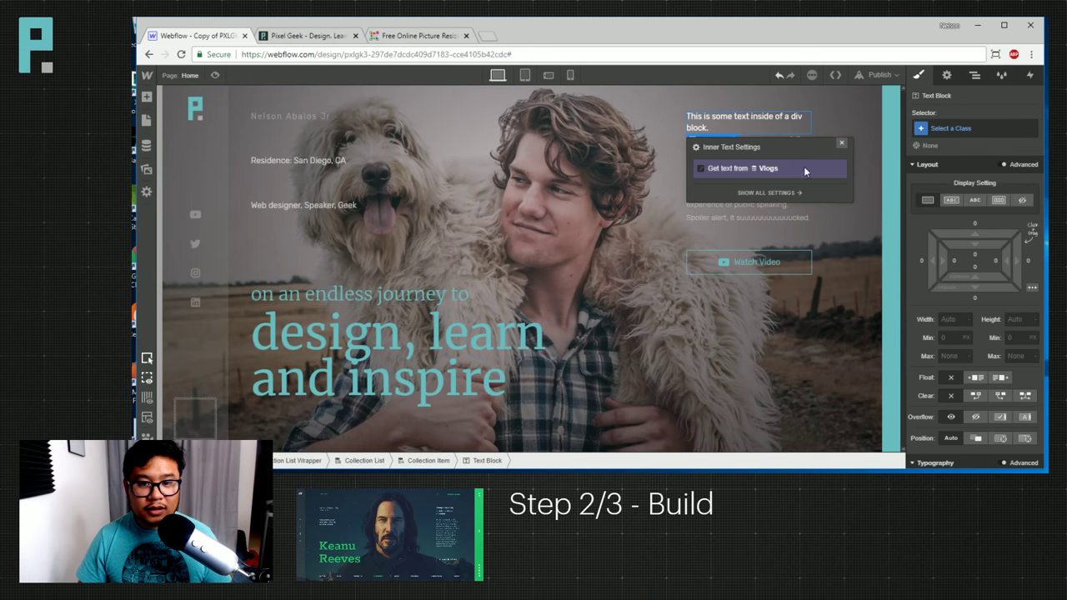
{"action": "left_click", "coordinate": [841, 142]}
{"action": "double_click", "coordinate": [723, 117]}
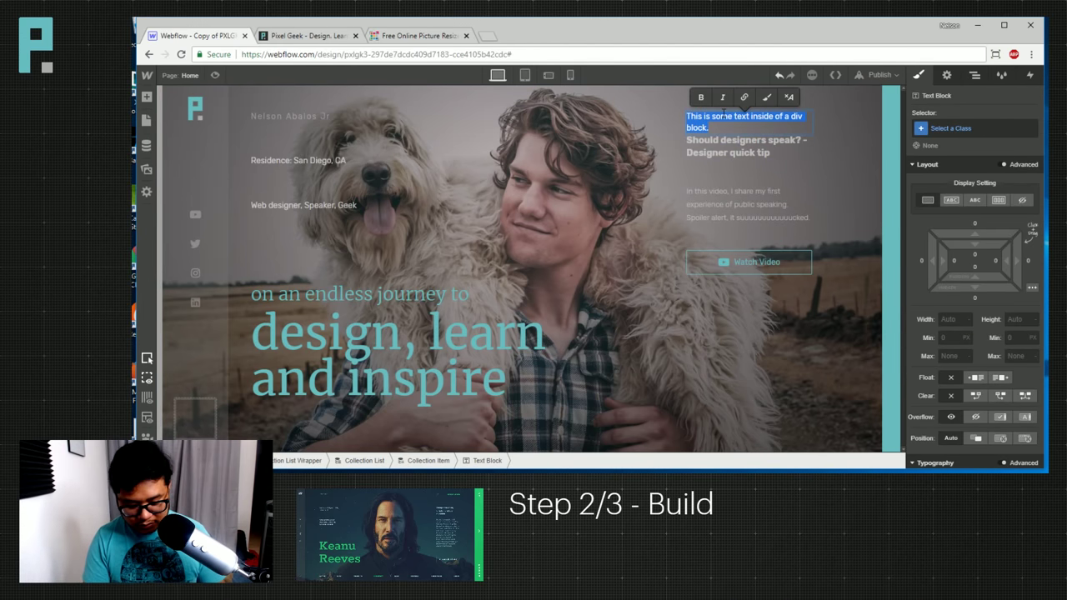
{"action": "type", "text": "Latest"}
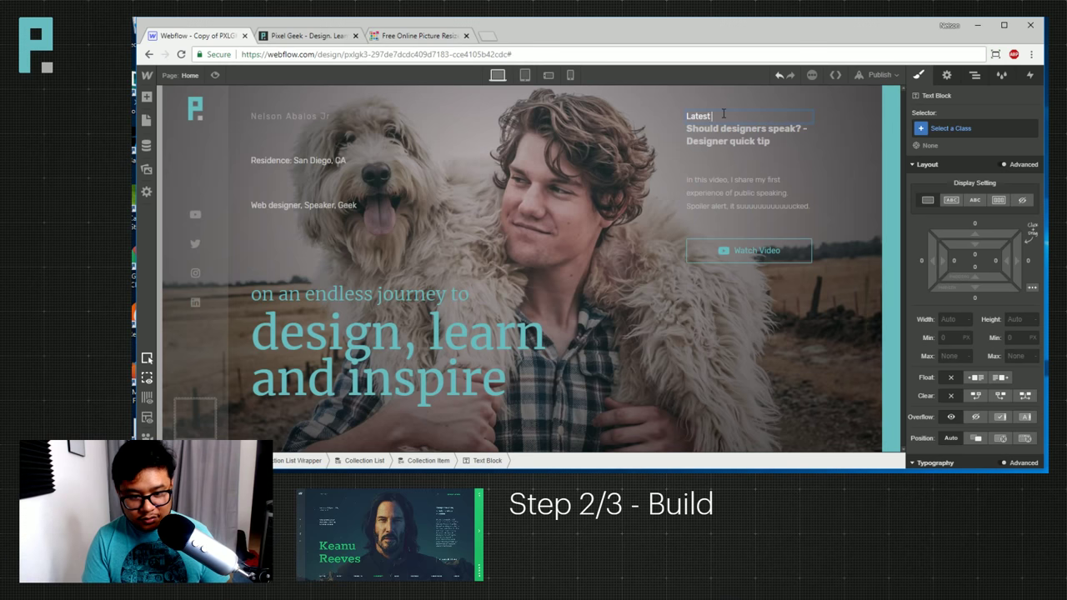
{"action": "type", "text": " YouTube"}
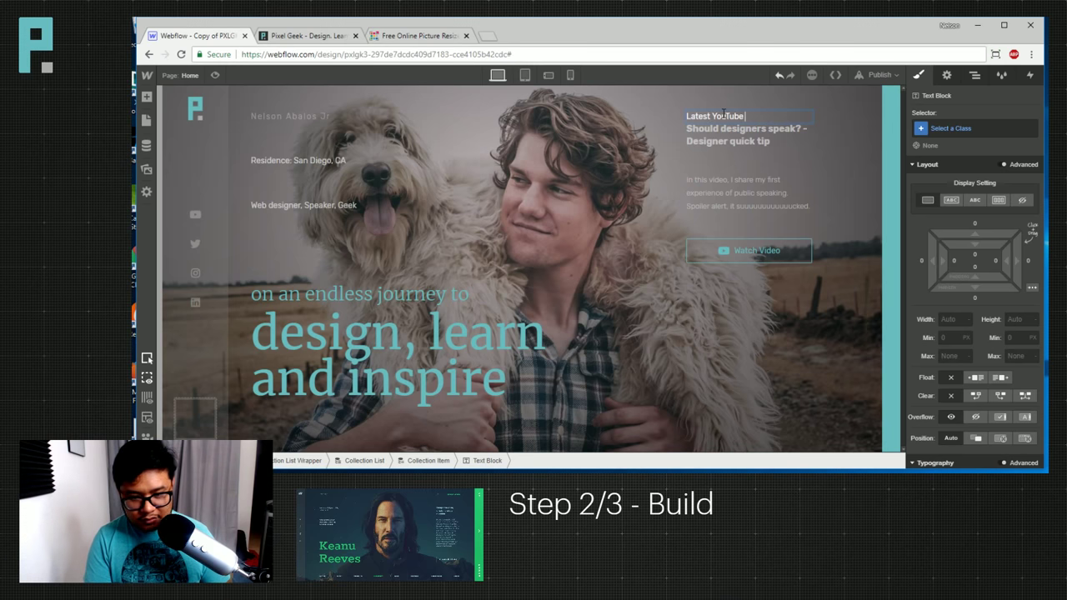
{"action": "key", "text": "BackSpace"}
{"action": "key", "text": "BackSpace"}
{"action": "key", "text": "BackSpace"}
{"action": "key", "text": "BackSpace"}
{"action": "key", "text": "BackSpace"}
{"action": "key", "text": "BackSpace"}
{"action": "key", "text": "BackSpace"}
{"action": "type", "text": "Vlog"}
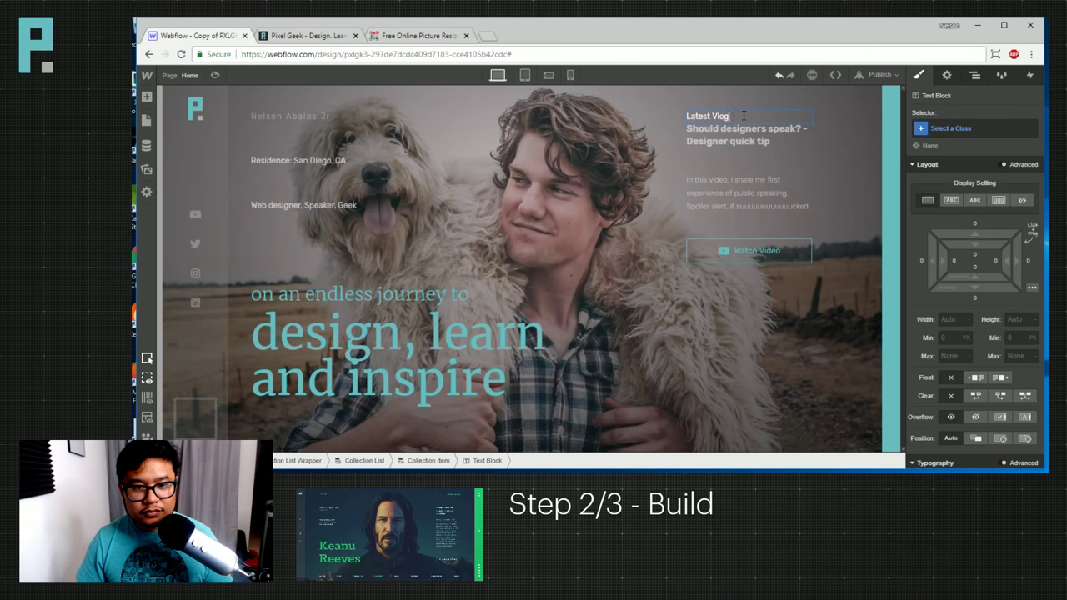
{"action": "type", "text": " or"}
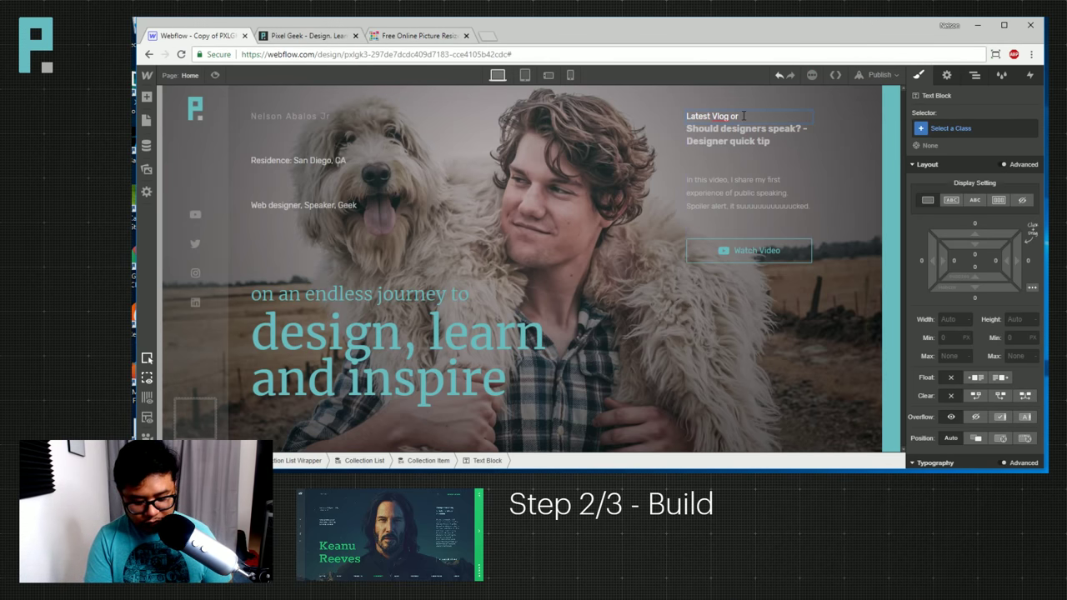
{"action": "type", "text": " Tutorial"}
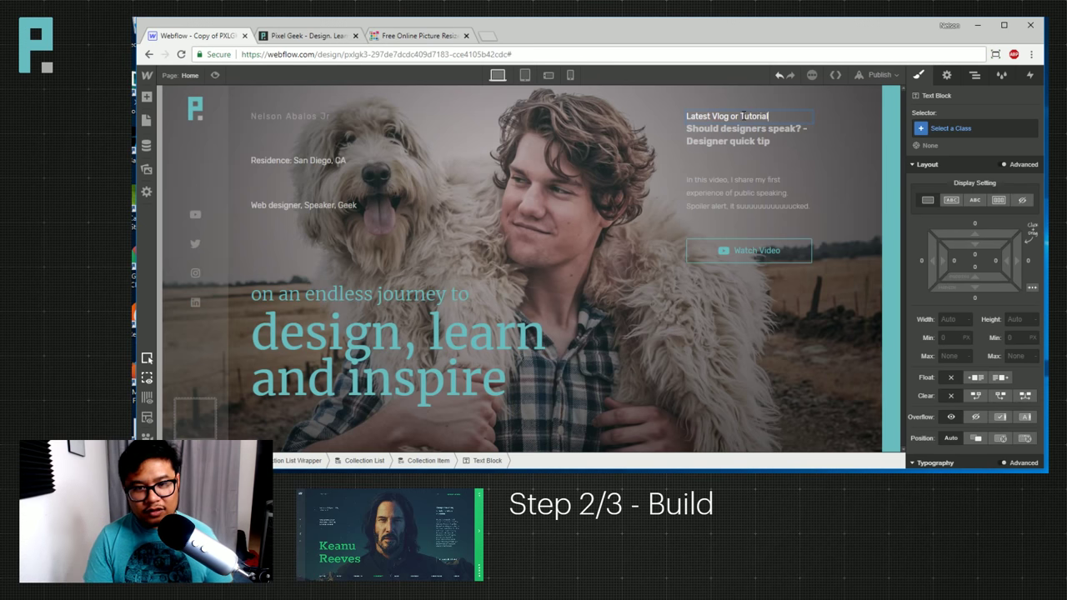
{"action": "left_click", "coordinate": [774, 148]}
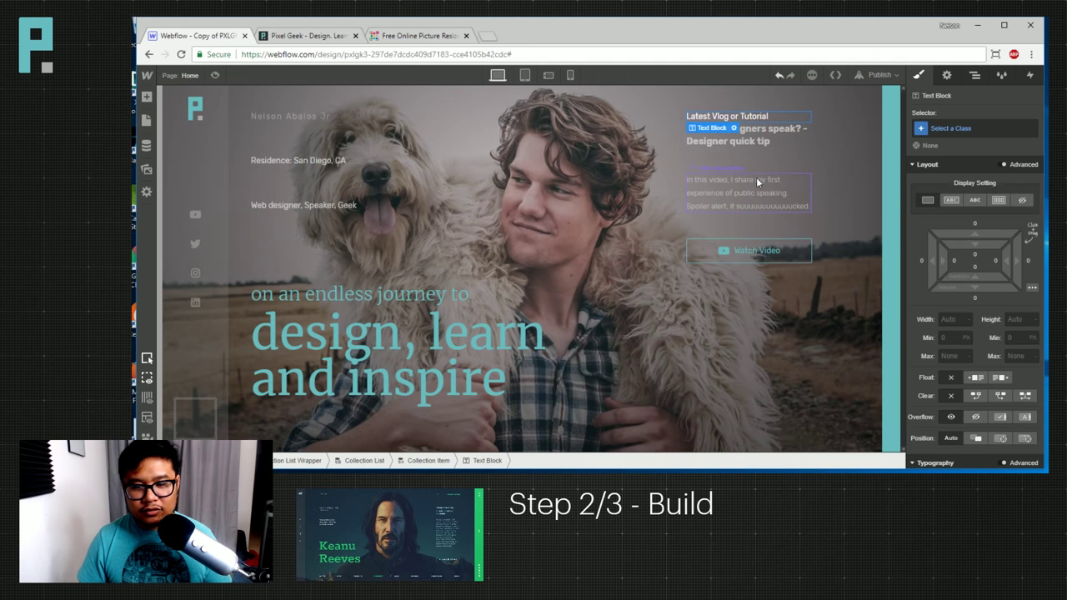
Give the new label the class 'hp col 2 title'.
{"action": "left_click", "coordinate": [975, 127]}
{"action": "type", "text": "hp"}
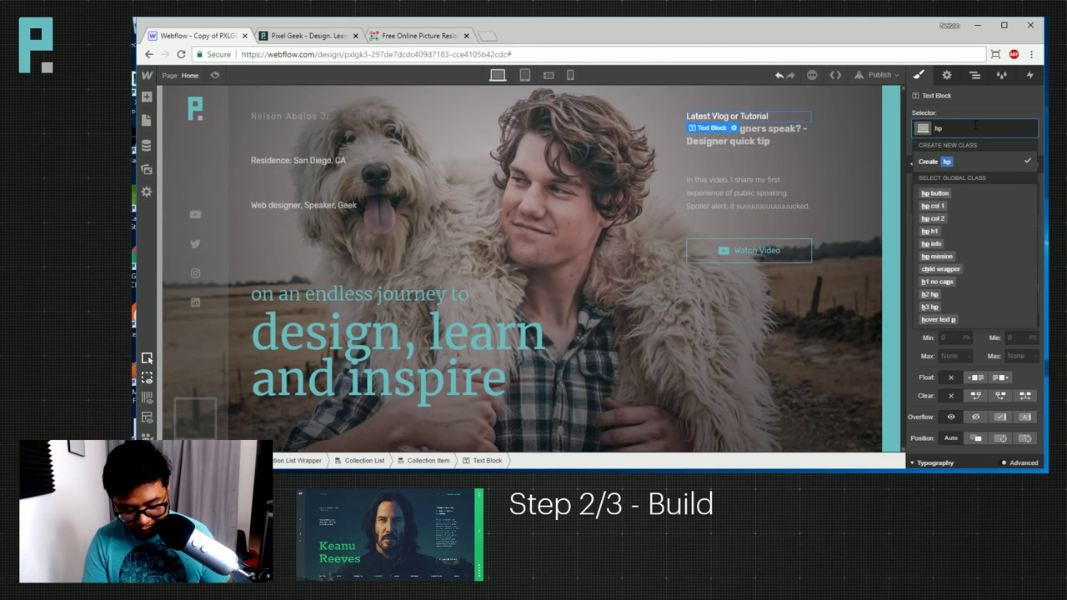
{"action": "type", "text": " col 2 title"}
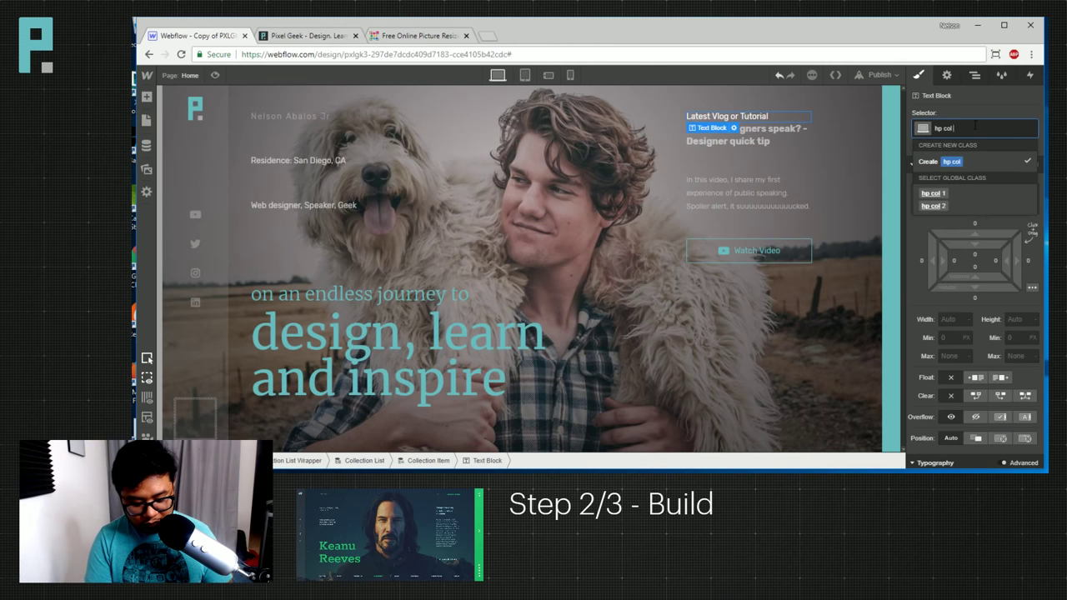
{"action": "key", "text": "Return"}
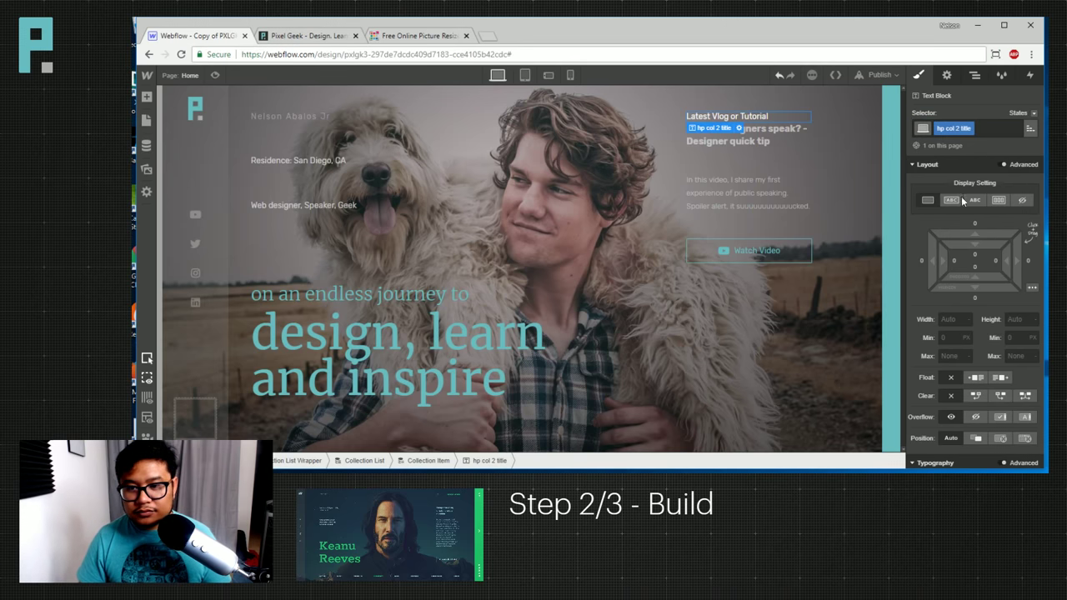
{"action": "scroll", "coordinate": [977, 314], "scroll_direction": "down", "scroll_amount": 4}
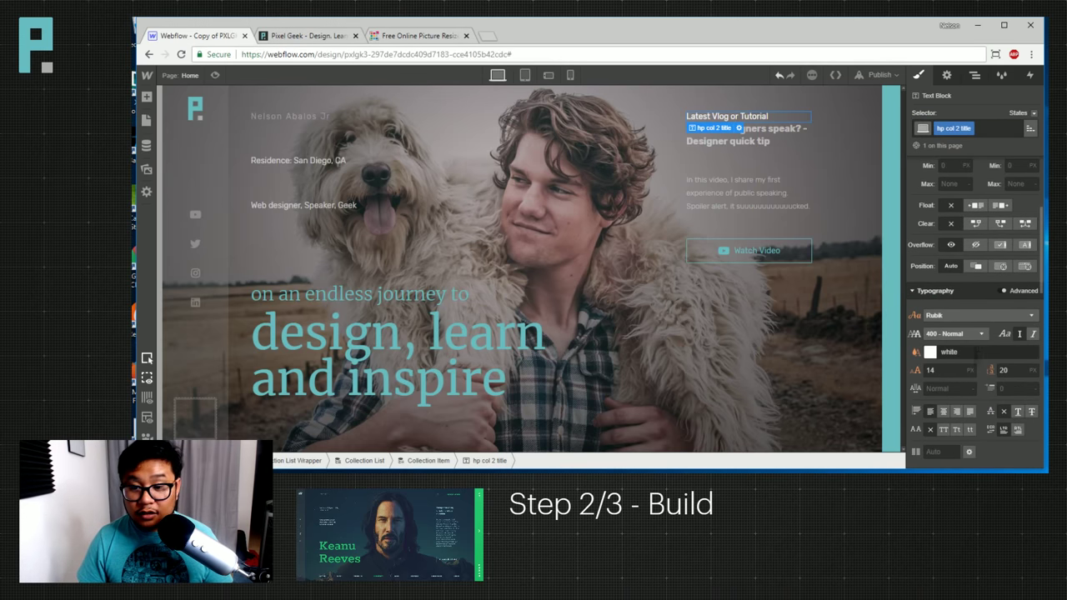
{"action": "scroll", "coordinate": [969, 375], "scroll_direction": "down", "scroll_amount": 3}
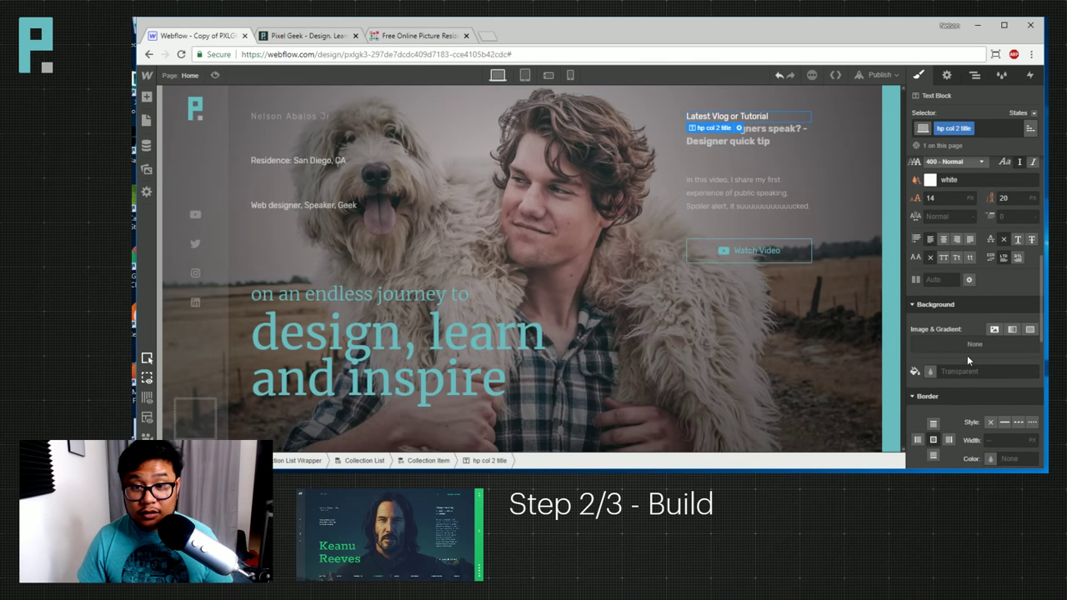
{"action": "scroll", "coordinate": [969, 367], "scroll_direction": "up", "scroll_amount": 3}
Keep the label's font colour on the main teal and its weight at 400 - Normal.
{"action": "left_click", "coordinate": [930, 295]}
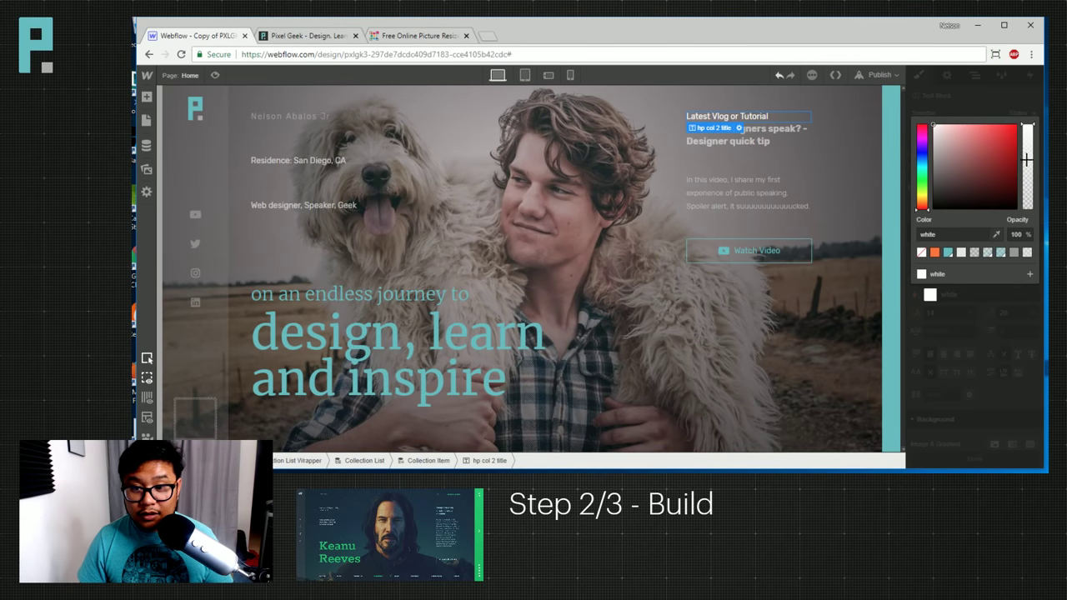
{"action": "left_click", "coordinate": [947, 253]}
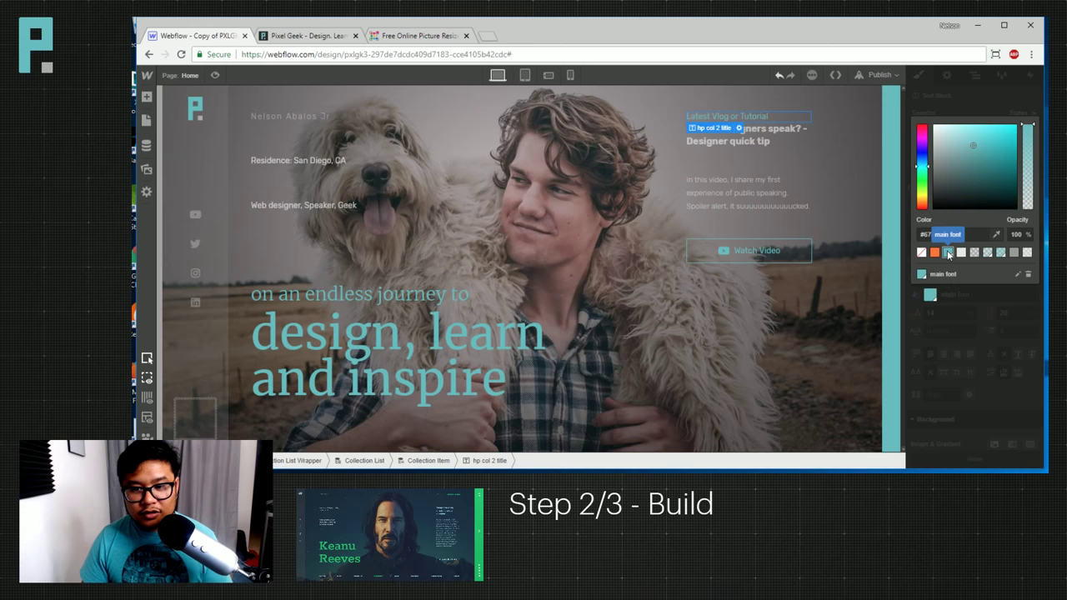
{"action": "left_click", "coordinate": [997, 252]}
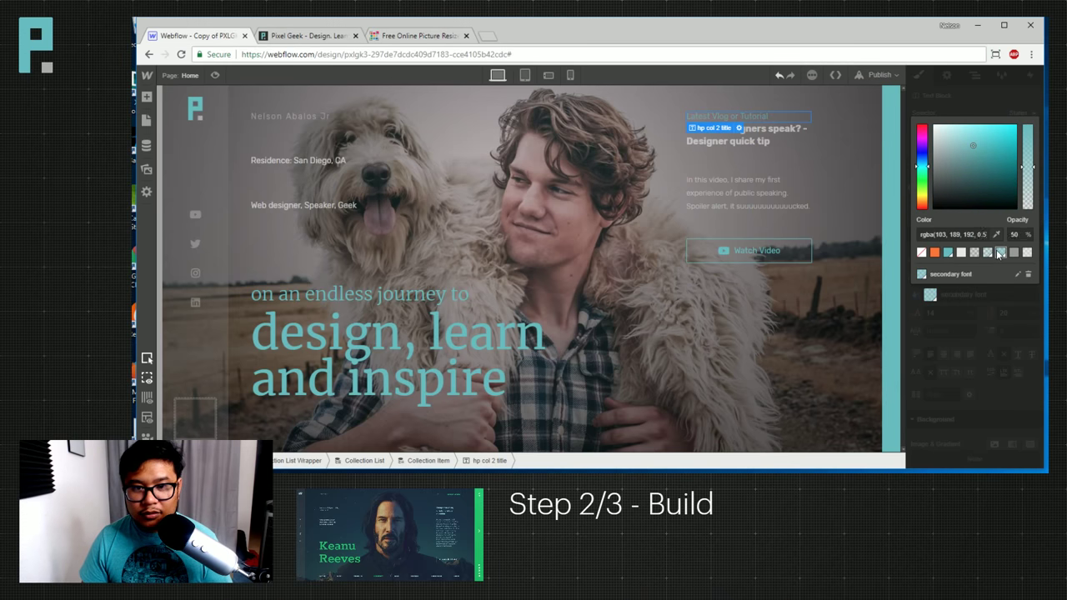
{"action": "left_click", "coordinate": [948, 253]}
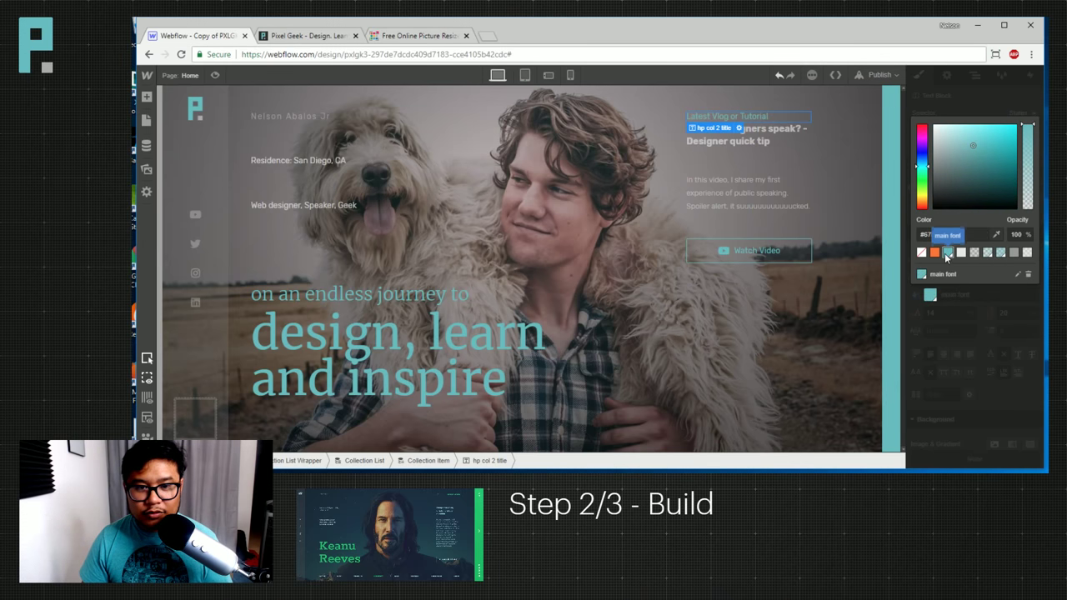
{"action": "left_click", "coordinate": [1006, 325]}
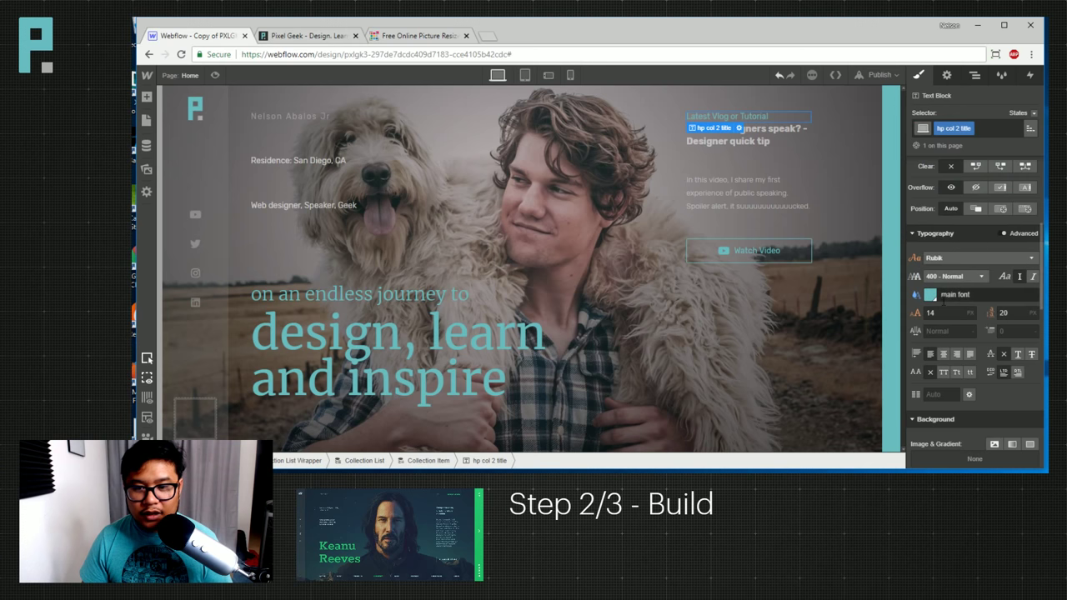
{"action": "left_click", "coordinate": [953, 276]}
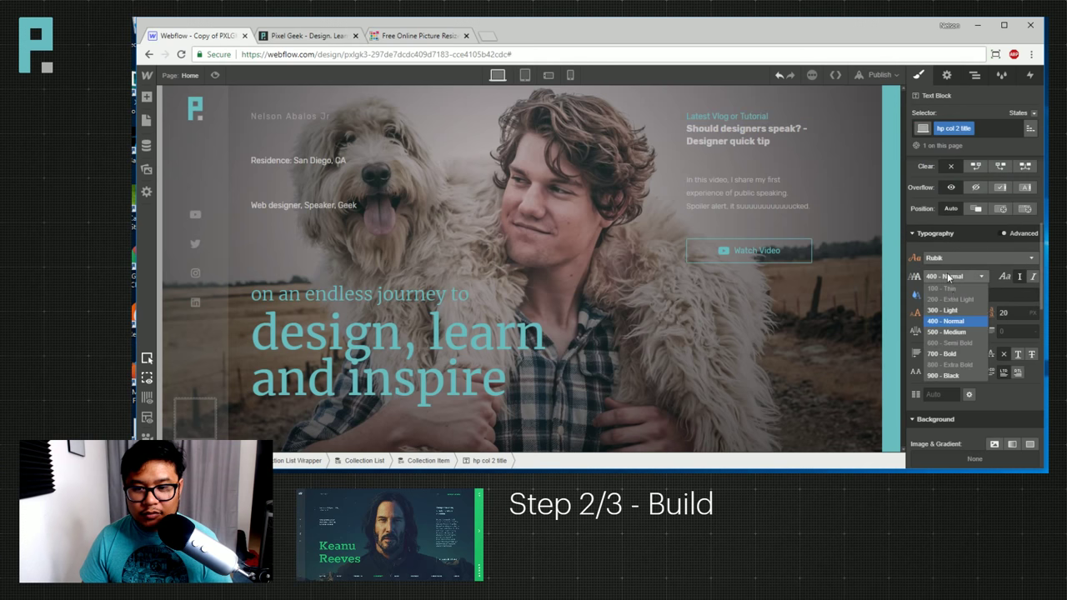
{"action": "left_click", "coordinate": [962, 321]}
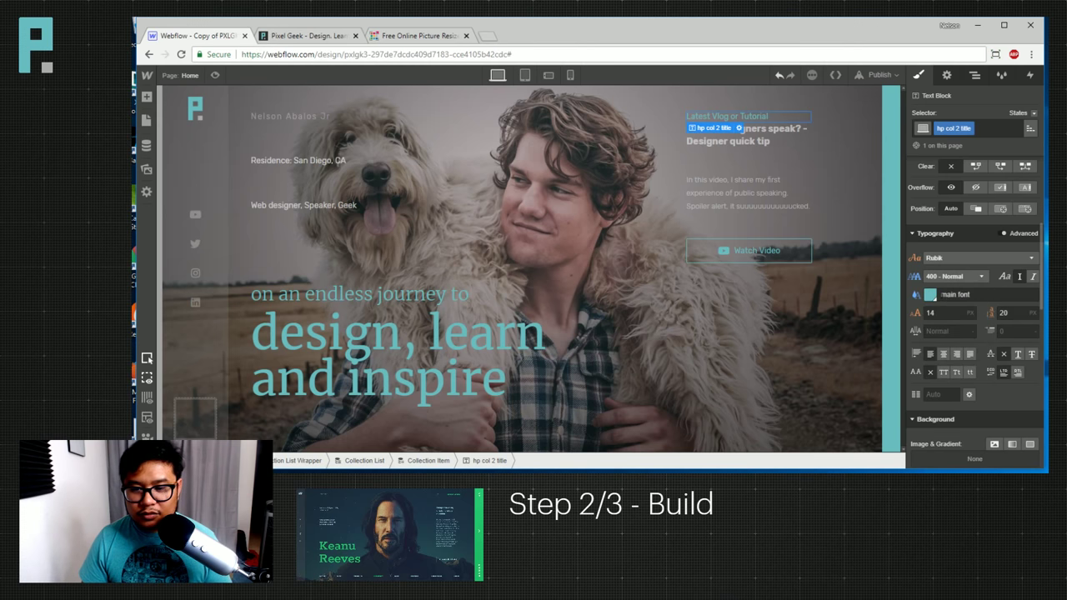
Set the heading's bottom padding to 15 and bottom margin to 10.
{"action": "scroll", "coordinate": [998, 356], "scroll_direction": "down", "scroll_amount": 1}
{"action": "scroll", "coordinate": [998, 356], "scroll_direction": "up", "scroll_amount": 4}
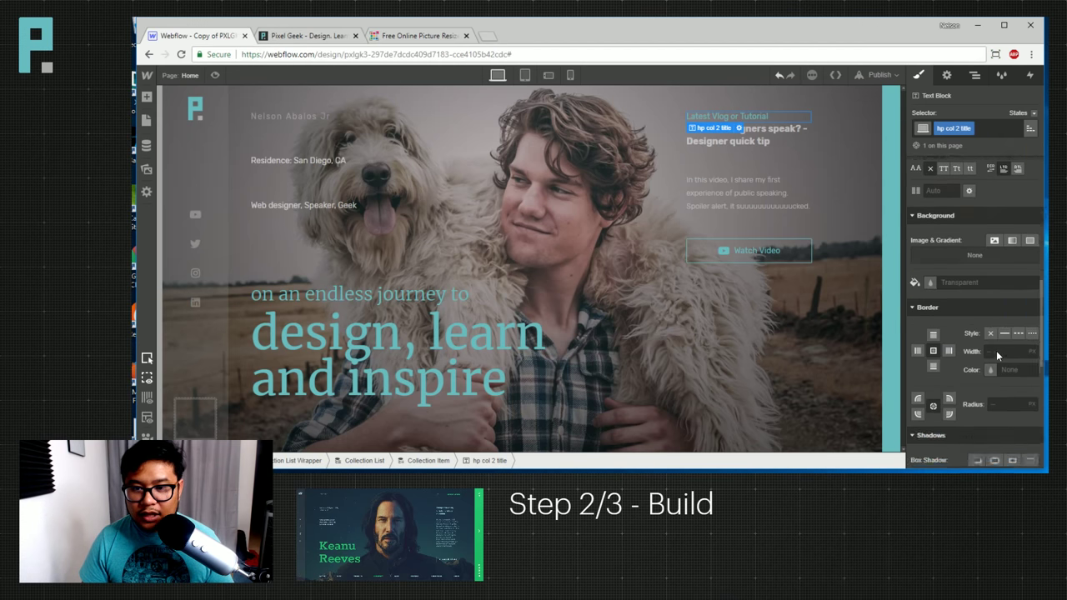
{"action": "scroll", "coordinate": [991, 256], "scroll_direction": "up", "scroll_amount": 1}
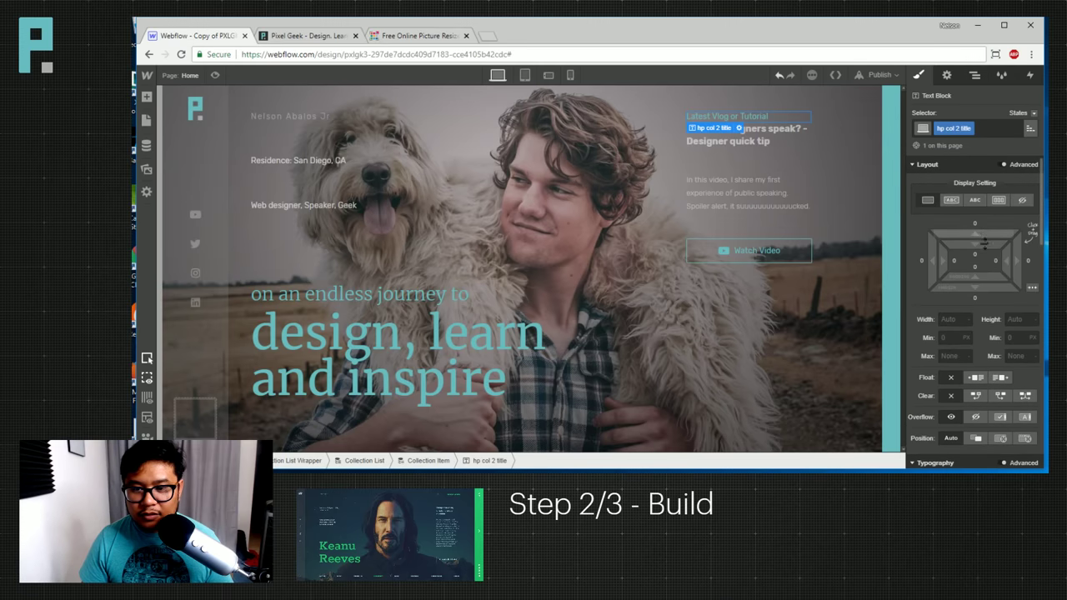
{"action": "left_click", "coordinate": [976, 268]}
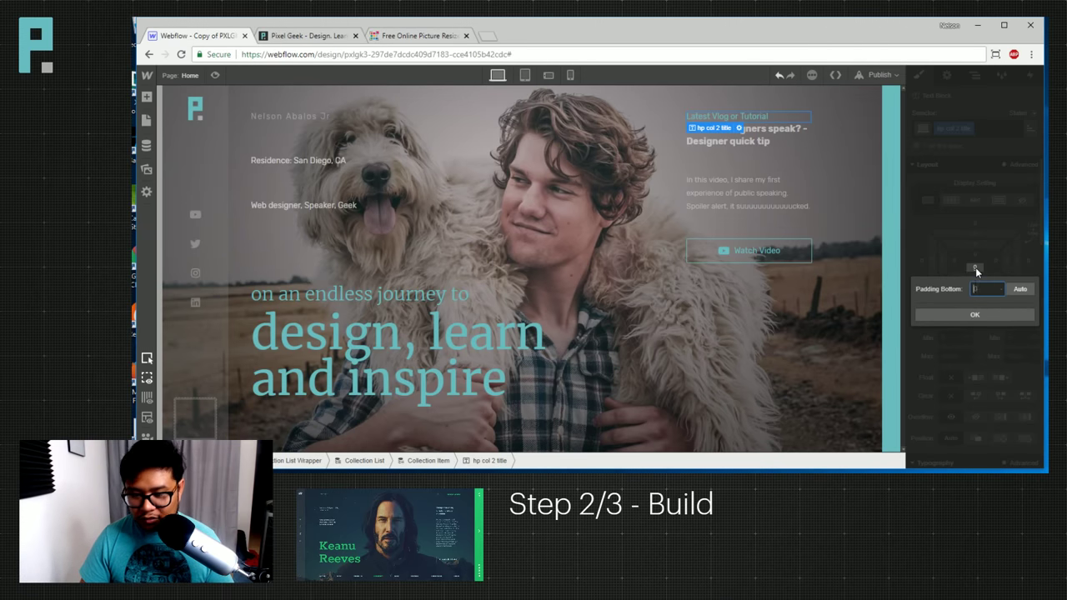
{"action": "type", "text": "15"}
{"action": "key", "text": "Return"}
{"action": "left_click", "coordinate": [978, 298]}
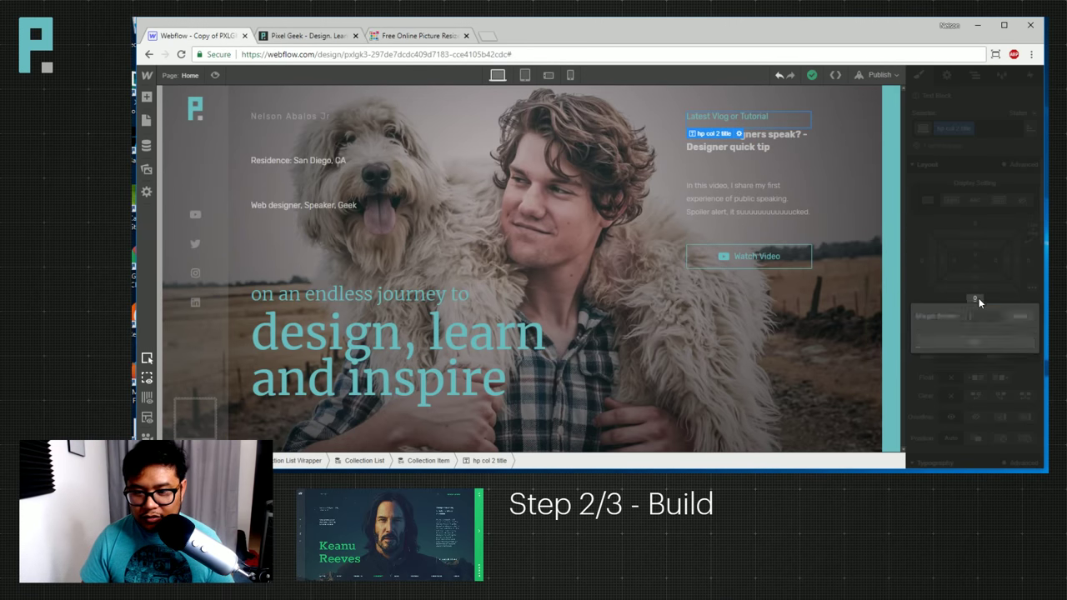
{"action": "type", "text": "10"}
{"action": "key", "text": "Return"}
Add a solid 1 px semi-transparent teal bottom border to the heading.
{"action": "scroll", "coordinate": [1000, 347], "scroll_direction": "down", "scroll_amount": 4}
{"action": "scroll", "coordinate": [1000, 347], "scroll_direction": "down", "scroll_amount": 5}
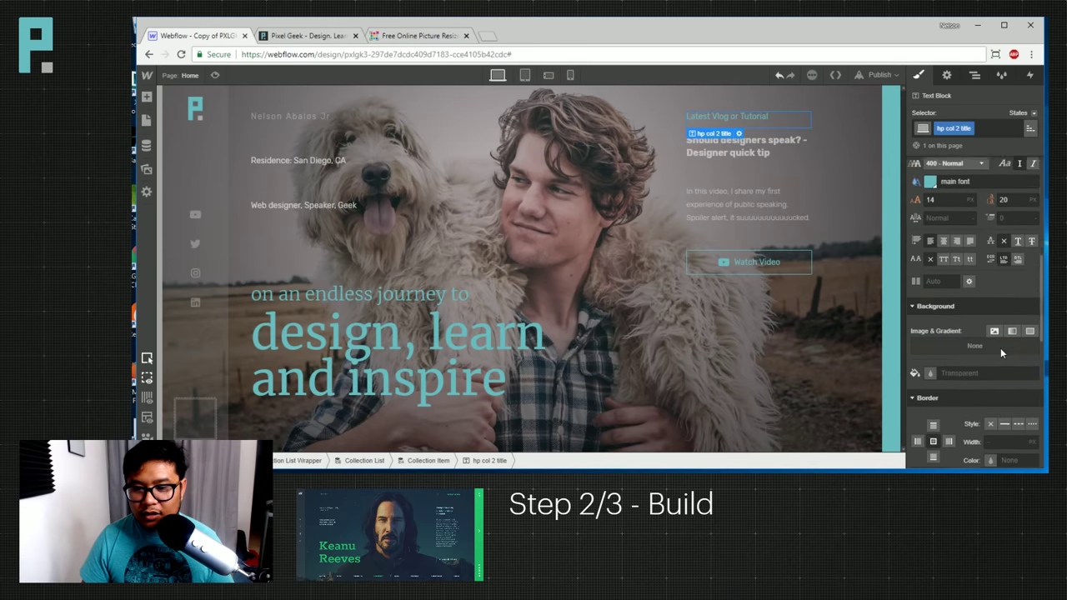
{"action": "left_click", "coordinate": [1008, 365]}
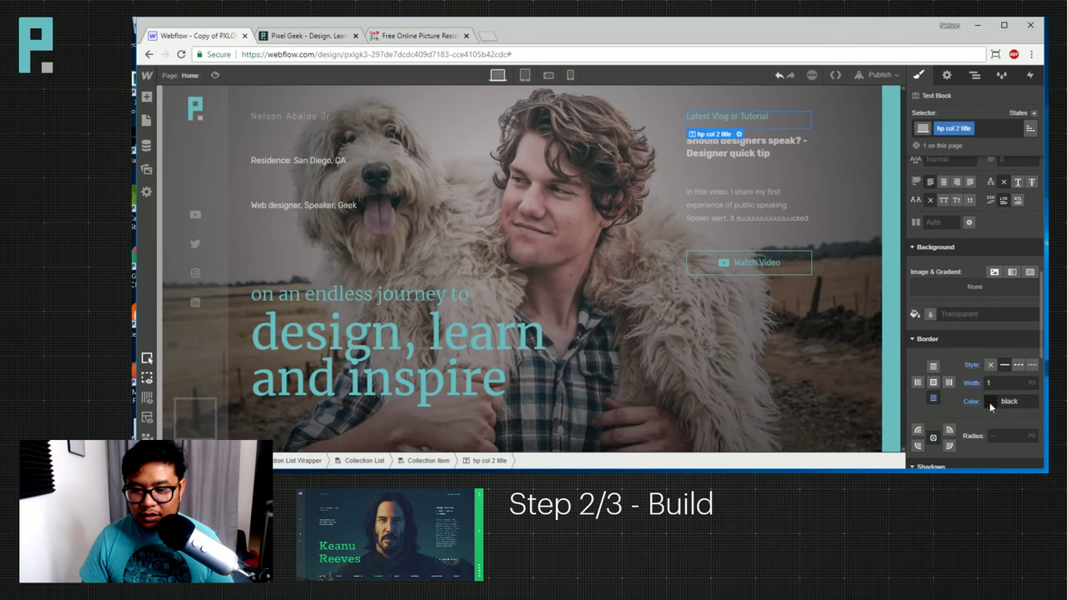
{"action": "left_click", "coordinate": [990, 400]}
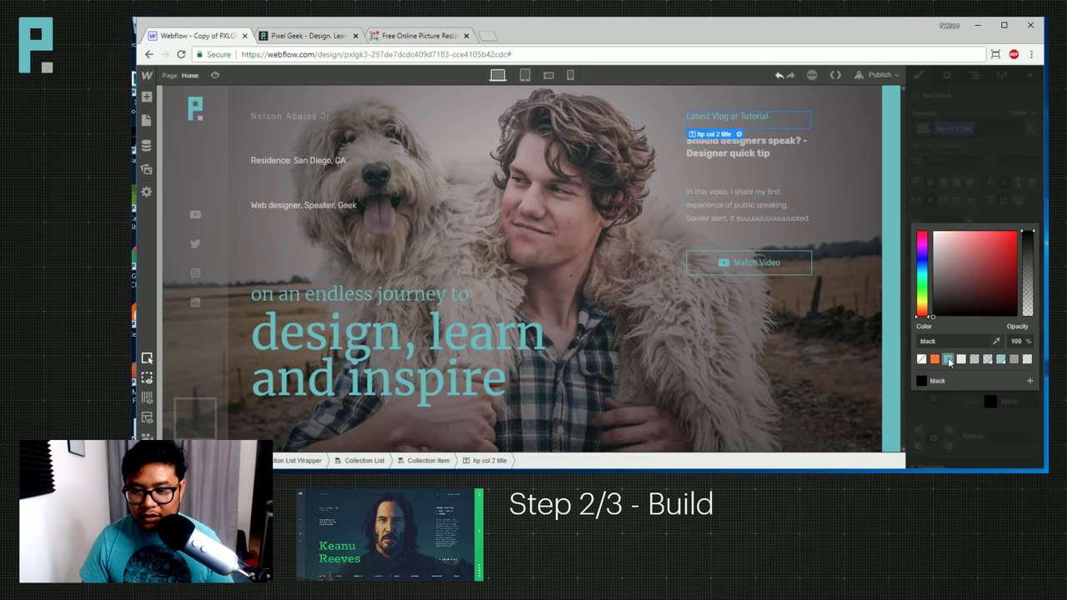
{"action": "left_click", "coordinate": [1000, 359]}
{"action": "left_click", "coordinate": [848, 210]}
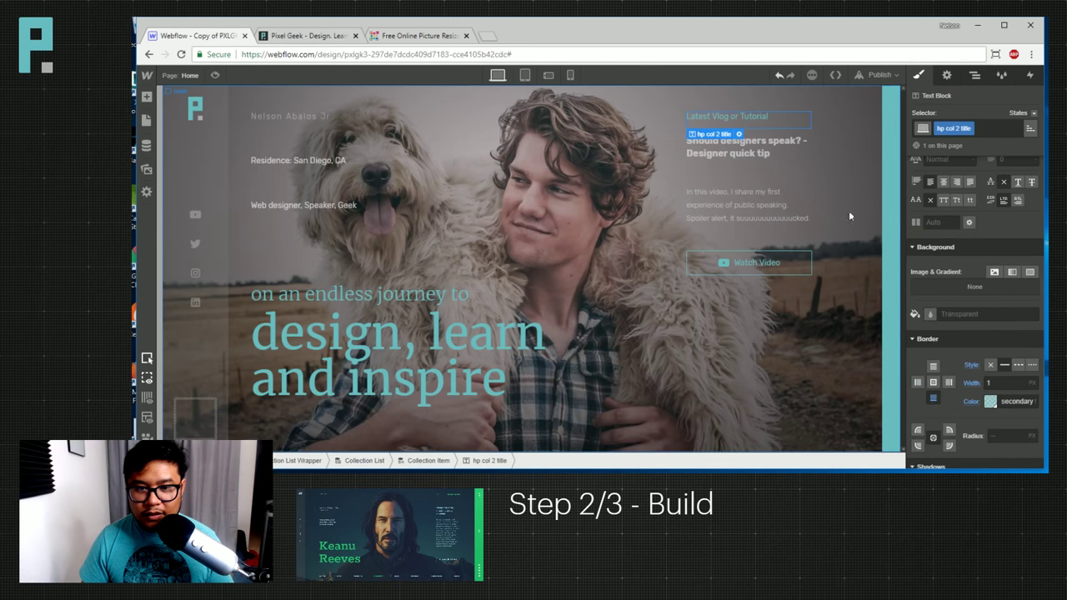
Reduce the video description's top margin to 3vh and bottom margin to 2vh.
{"action": "left_click", "coordinate": [215, 75]}
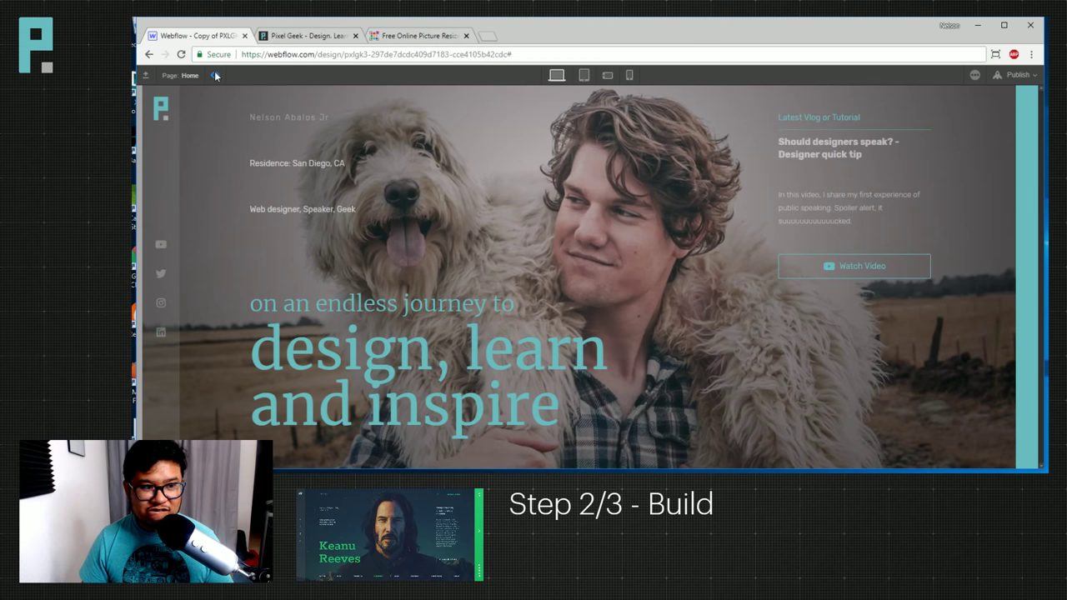
{"action": "left_click", "coordinate": [215, 75]}
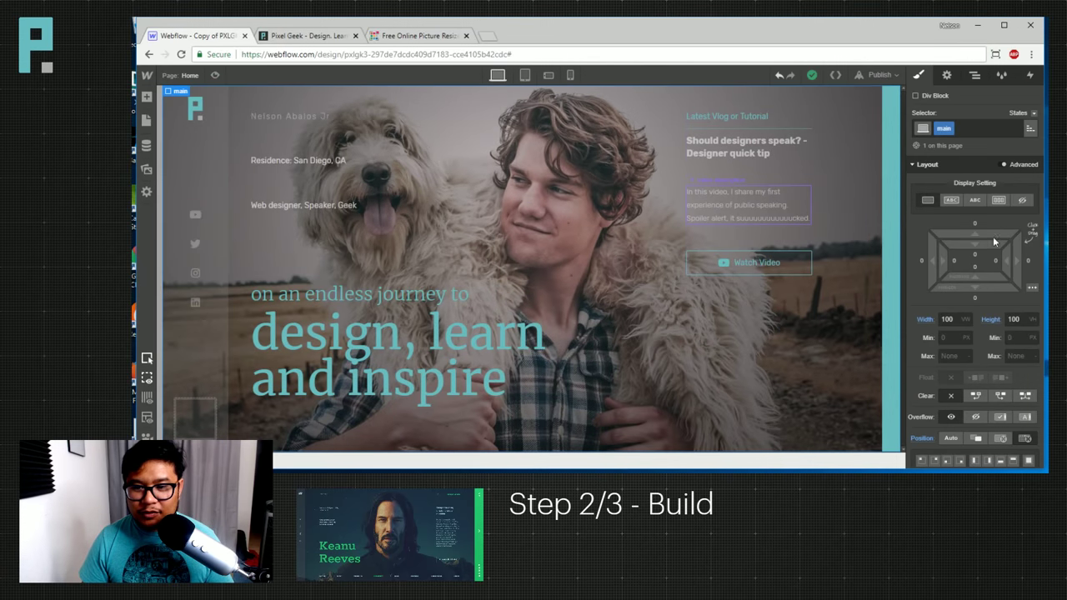
{"action": "left_click", "coordinate": [747, 194]}
{"action": "left_click_drag", "start_coordinate": [993, 230], "coordinate": [986, 243]}
{"action": "left_click_drag", "start_coordinate": [975, 292], "coordinate": [977, 282]}
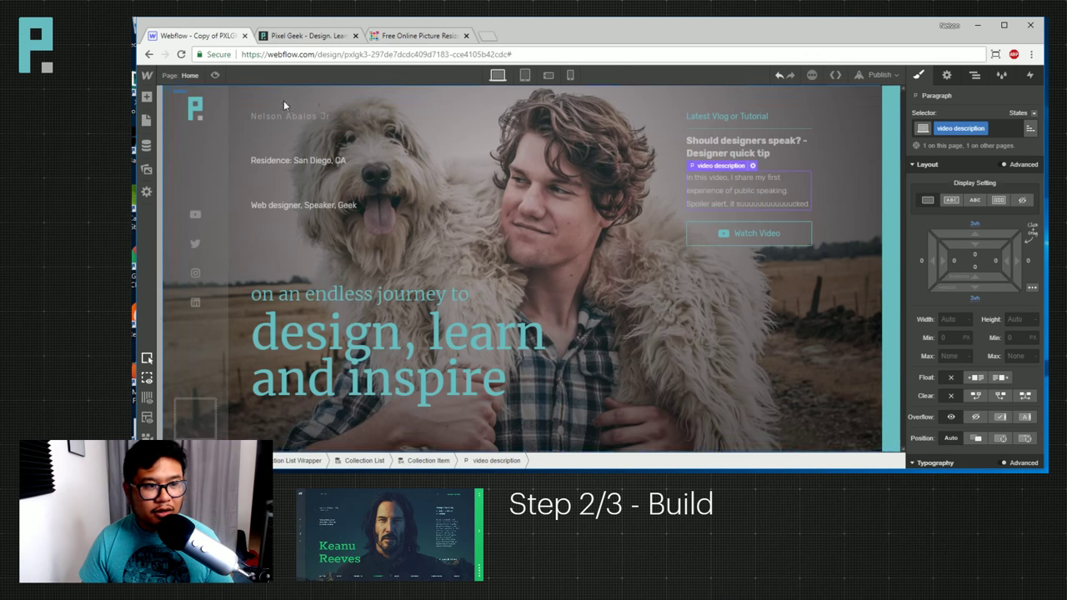
Preview the homepage to check the tightened vlog column.
{"action": "left_click", "coordinate": [215, 76]}
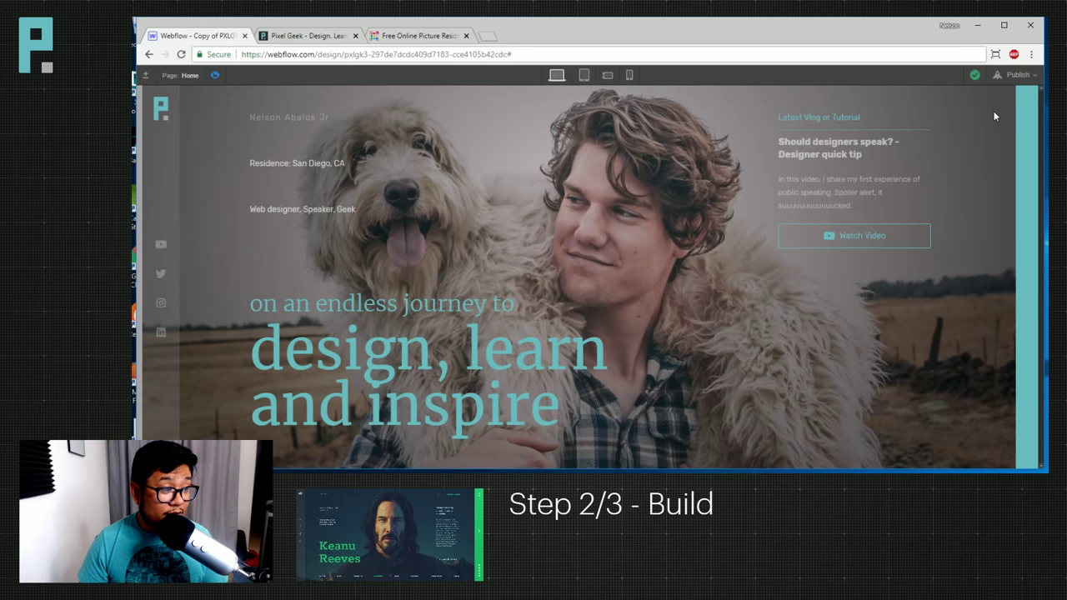
Exit preview and select the teal color bar at the hero's right edge.
{"action": "left_click", "coordinate": [216, 76]}
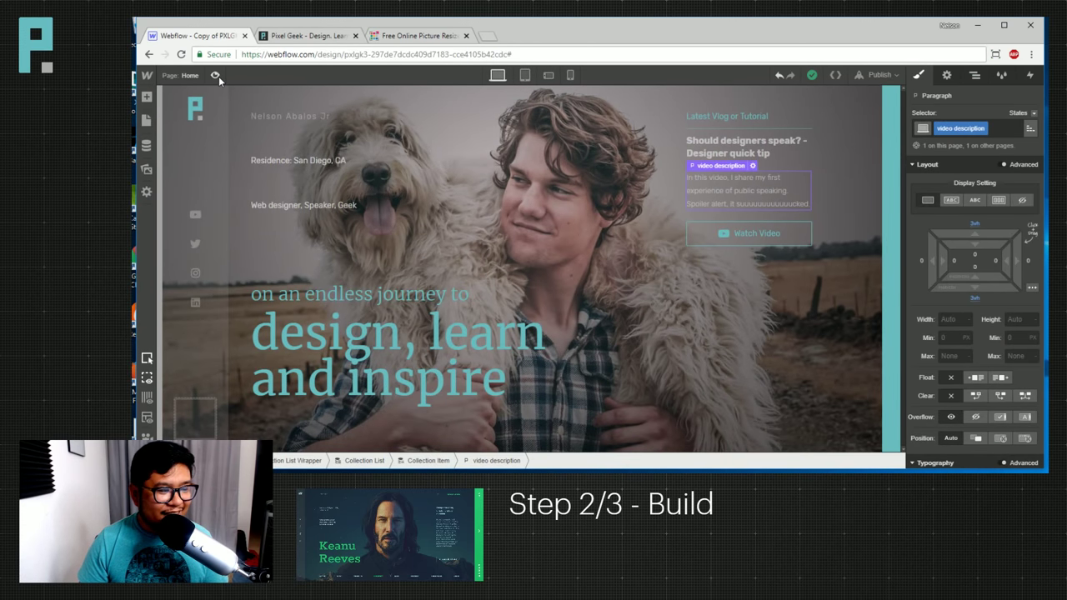
{"action": "left_click", "coordinate": [896, 113]}
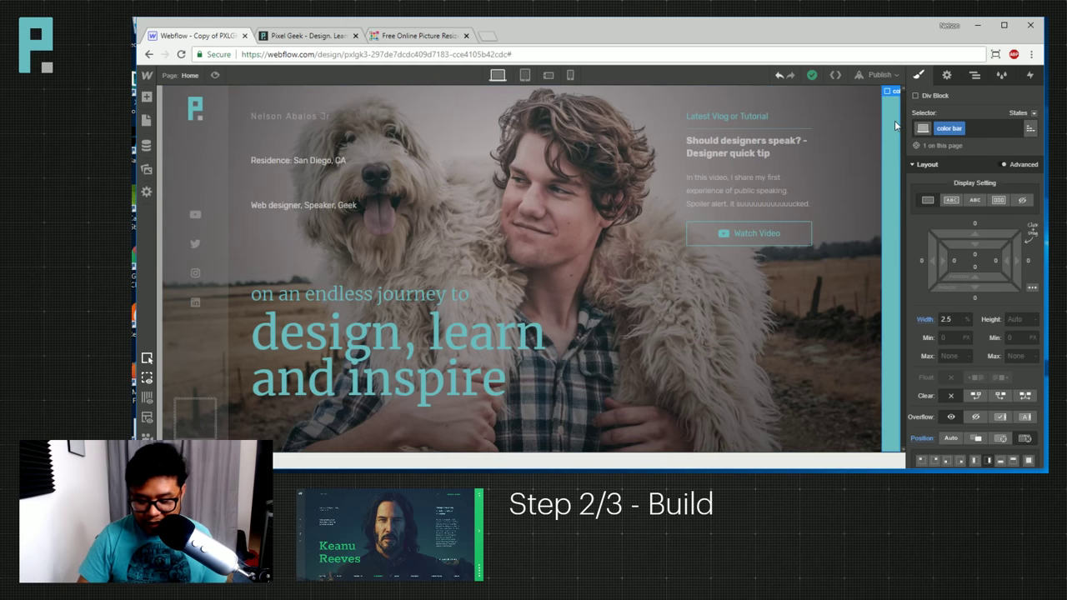
Delete the color bar and place a Navbar as the body's first element.
{"action": "key", "text": "Delete"}
{"action": "key", "text": "a"}
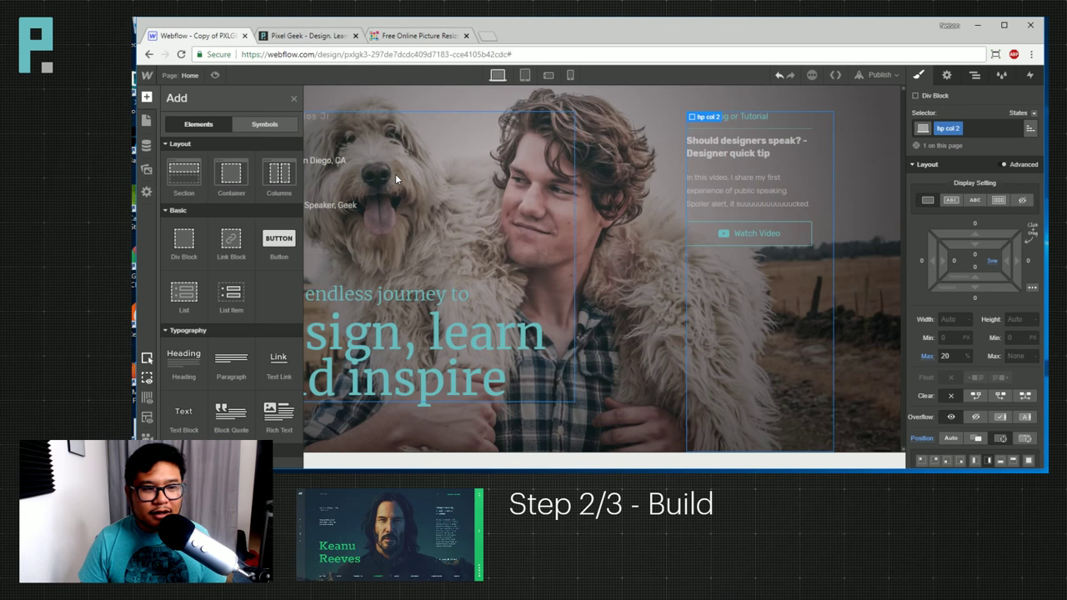
{"action": "scroll", "coordinate": [231, 354], "scroll_direction": "down", "scroll_amount": 1}
{"action": "scroll", "coordinate": [252, 354], "scroll_direction": "down", "scroll_amount": 3}
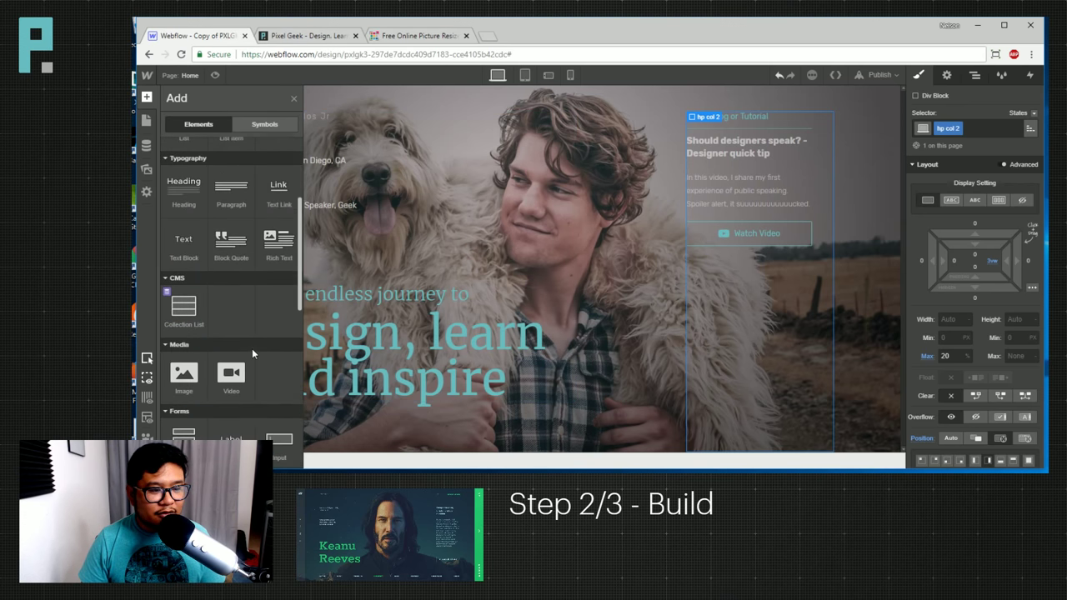
{"action": "scroll", "coordinate": [252, 348], "scroll_direction": "up", "scroll_amount": 3}
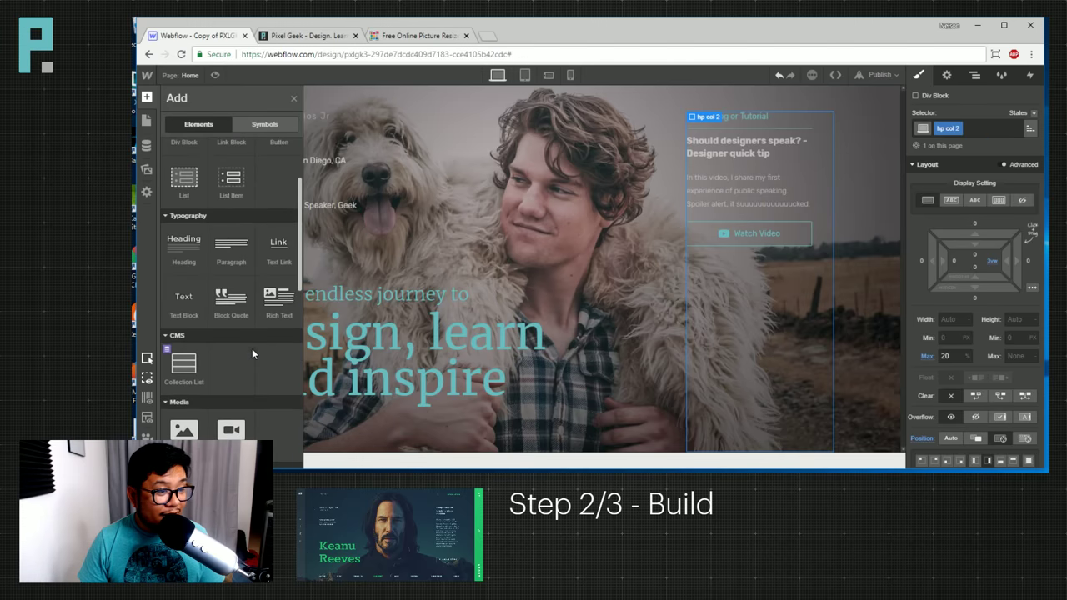
{"action": "scroll", "coordinate": [252, 348], "scroll_direction": "down", "scroll_amount": 4}
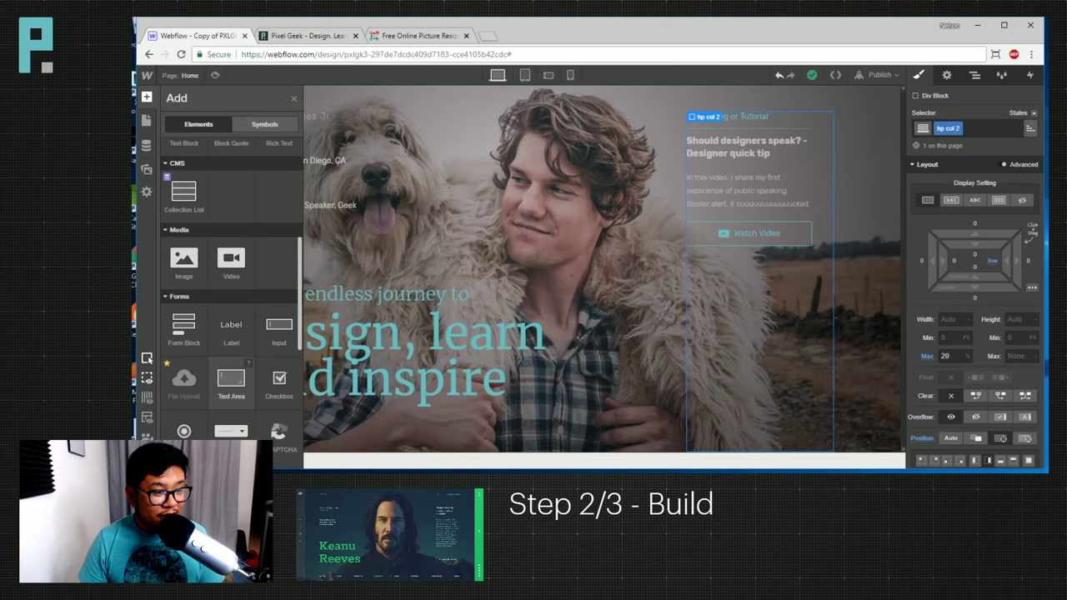
{"action": "scroll", "coordinate": [252, 348], "scroll_direction": "down", "scroll_amount": 4}
{"action": "left_click_drag", "start_coordinate": [279, 327], "coordinate": [725, 265]}
{"action": "left_click_drag", "start_coordinate": [697, 220], "coordinate": [951, 136]}
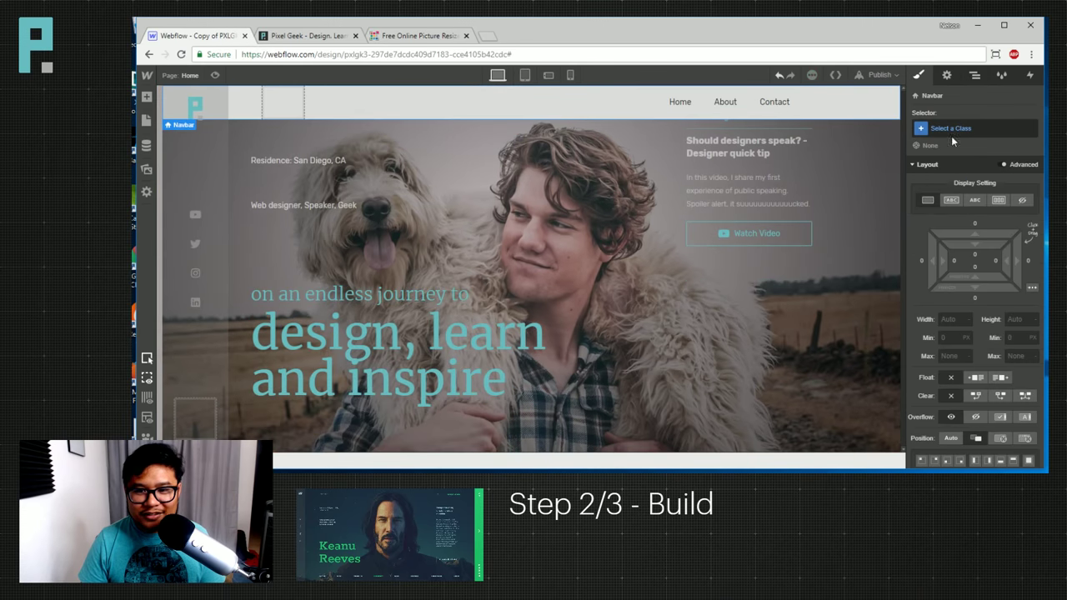
Apply the existing 'color bar' class to the Navbar.
{"action": "left_click", "coordinate": [954, 130]}
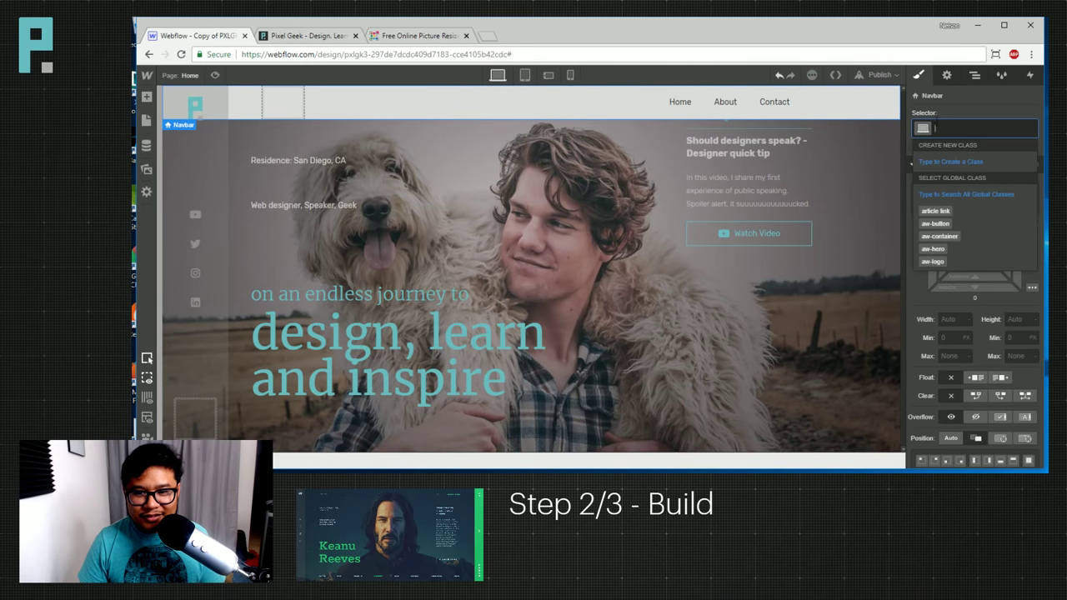
{"action": "left_click", "coordinate": [960, 126]}
{"action": "left_click", "coordinate": [961, 127]}
{"action": "type", "text": "color"}
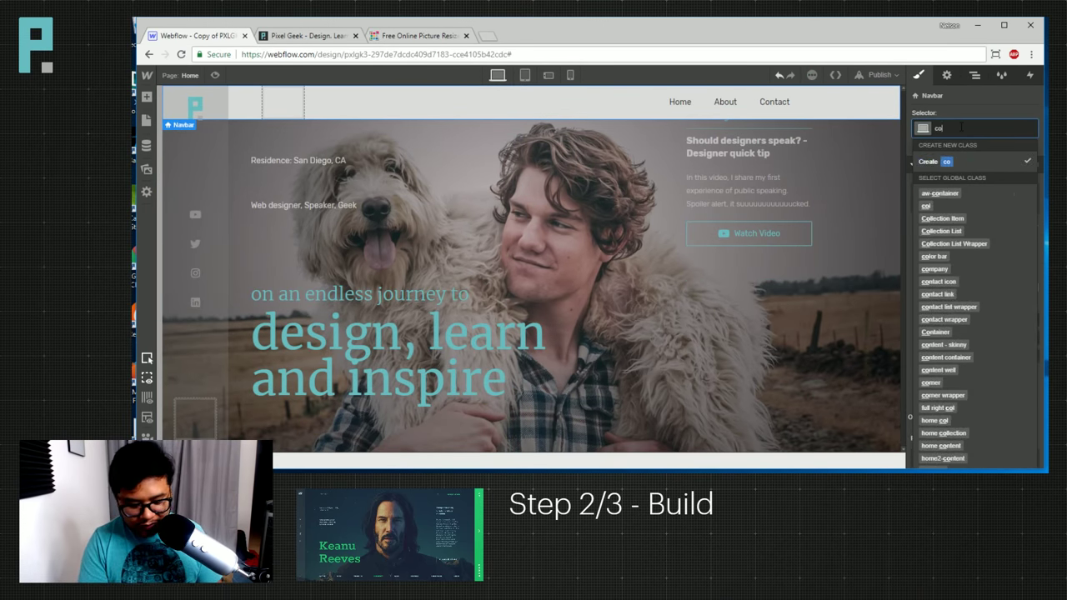
{"action": "key", "text": "Return"}
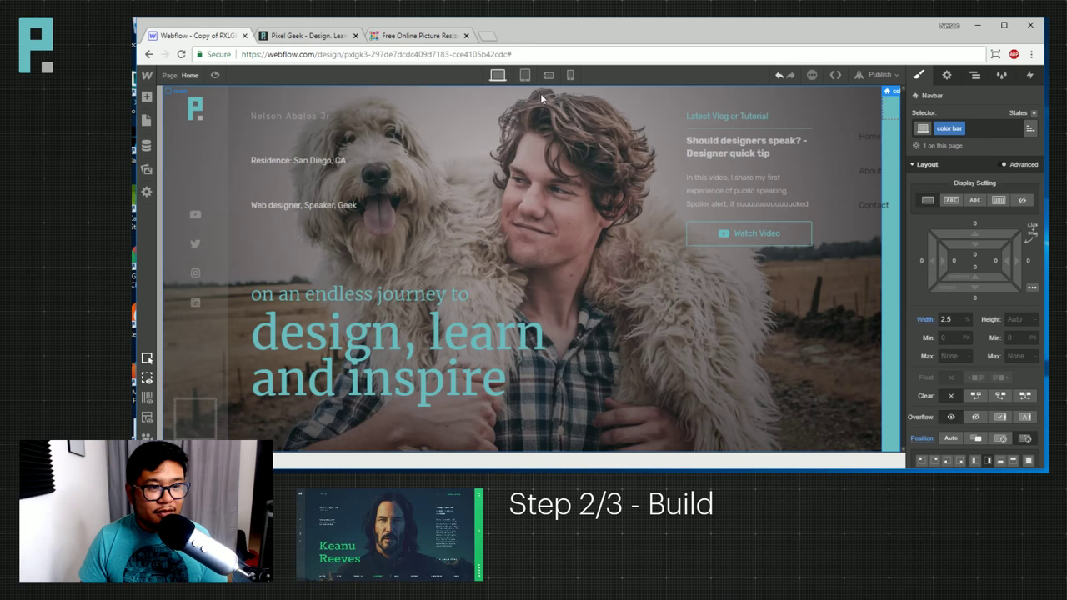
Publish the site to its webflow.io domain and close the confirmation.
{"action": "left_click", "coordinate": [879, 74]}
{"action": "left_click", "coordinate": [763, 186]}
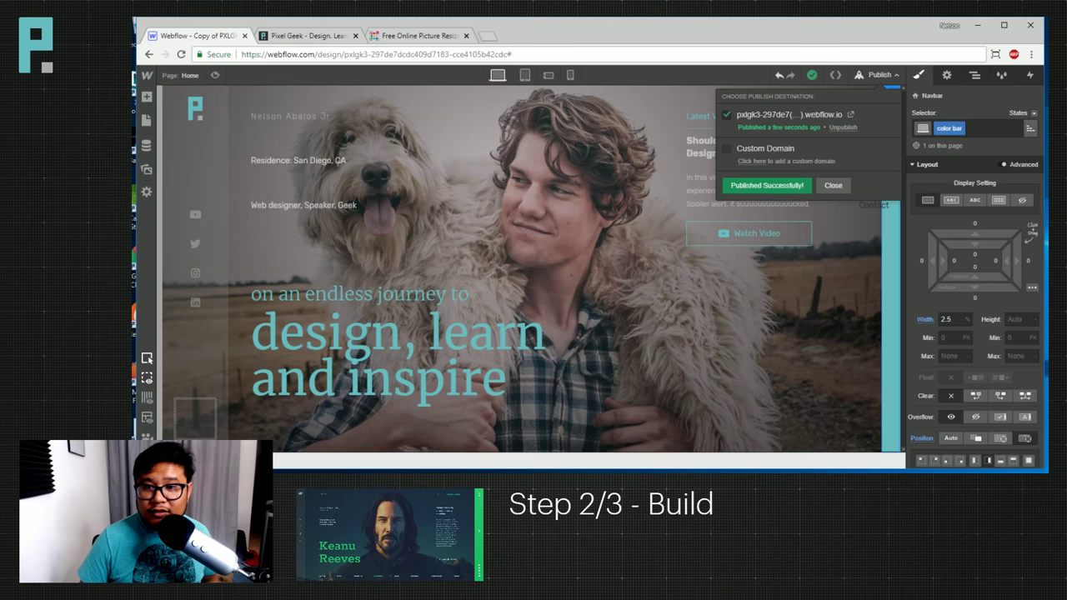
{"action": "key", "text": "alt+Tab"}
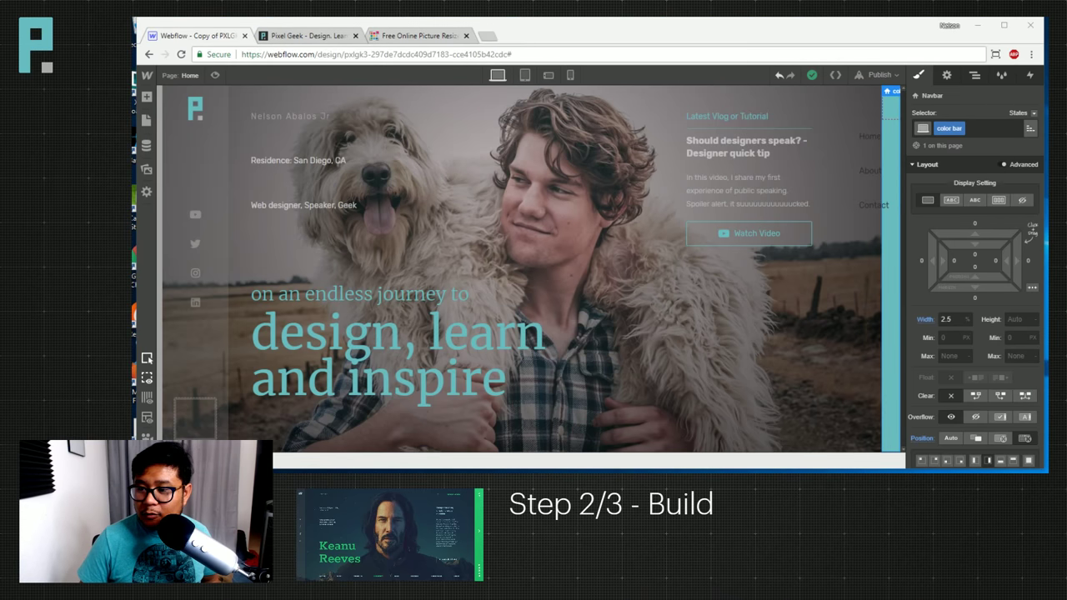